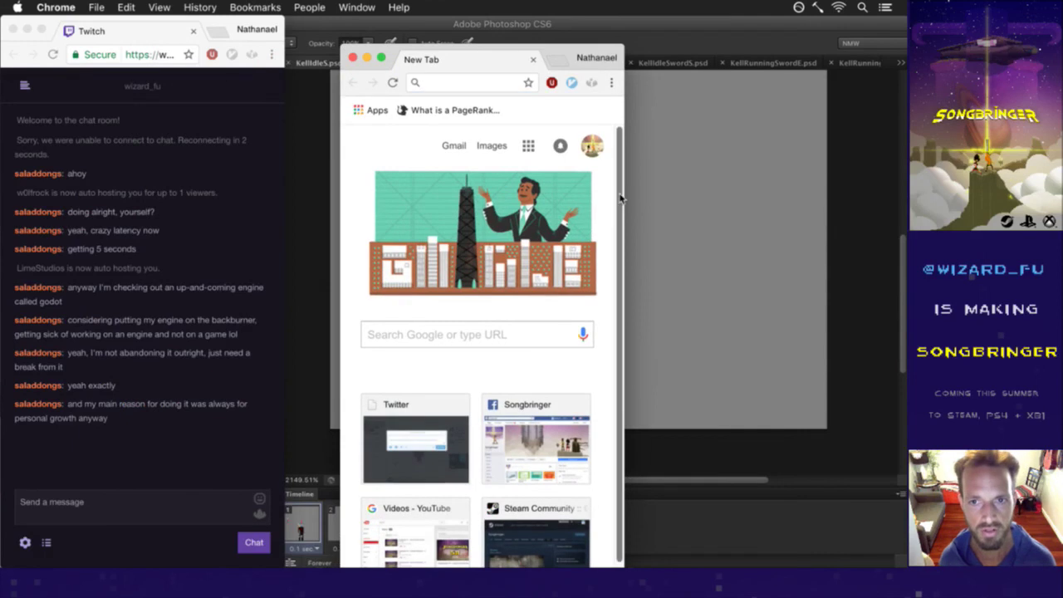
# Widen the new browser window and search Google for "7 habits of highly effective artists".
pyautogui.moveTo(623, 168); pyautogui.dragTo(865, 170)
pyautogui.click(541, 85)
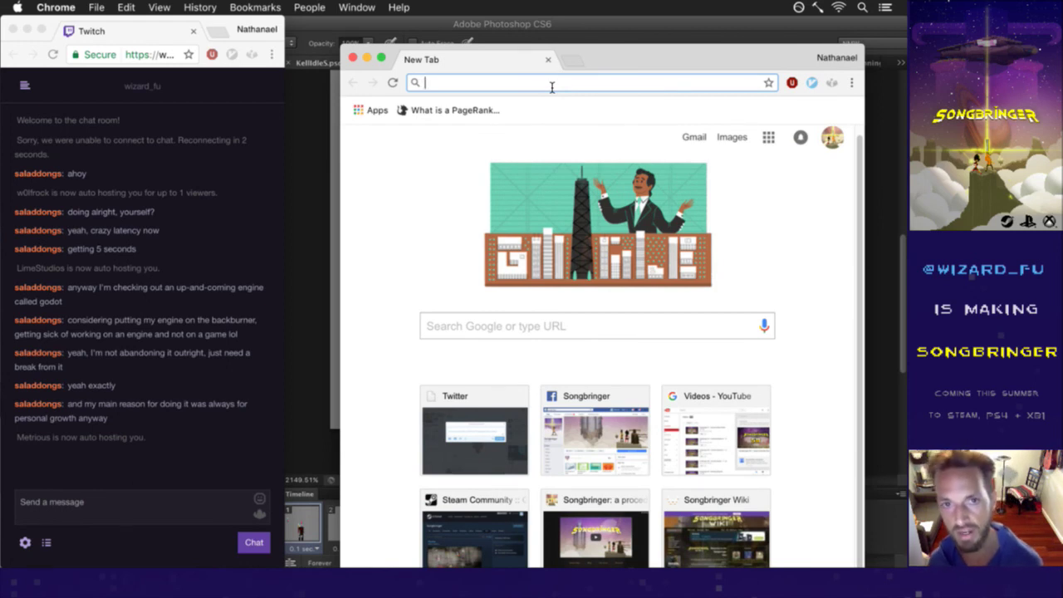
pyautogui.write('7')
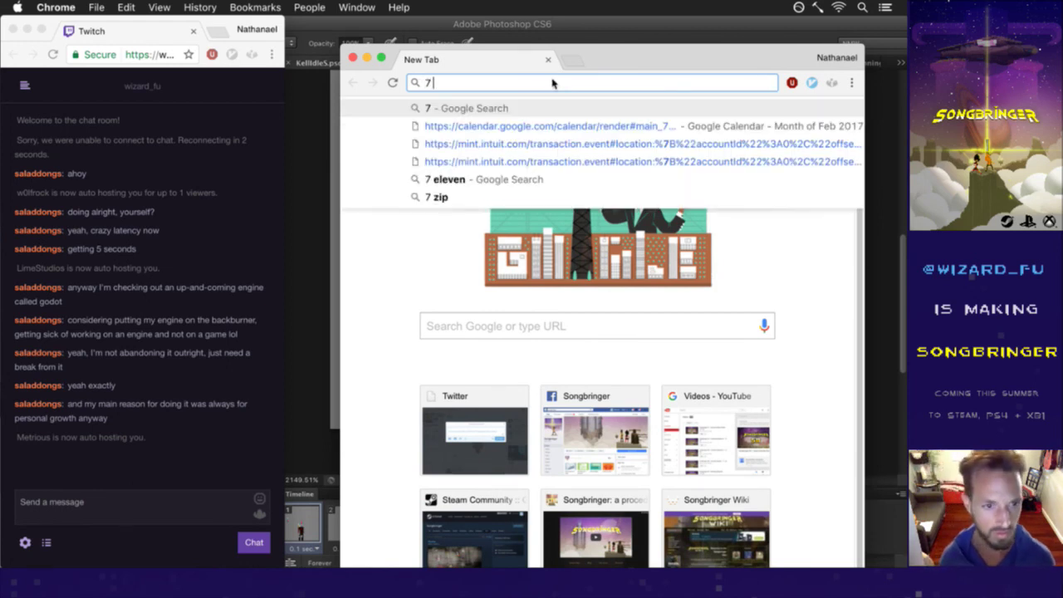
pyautogui.write(' habi')
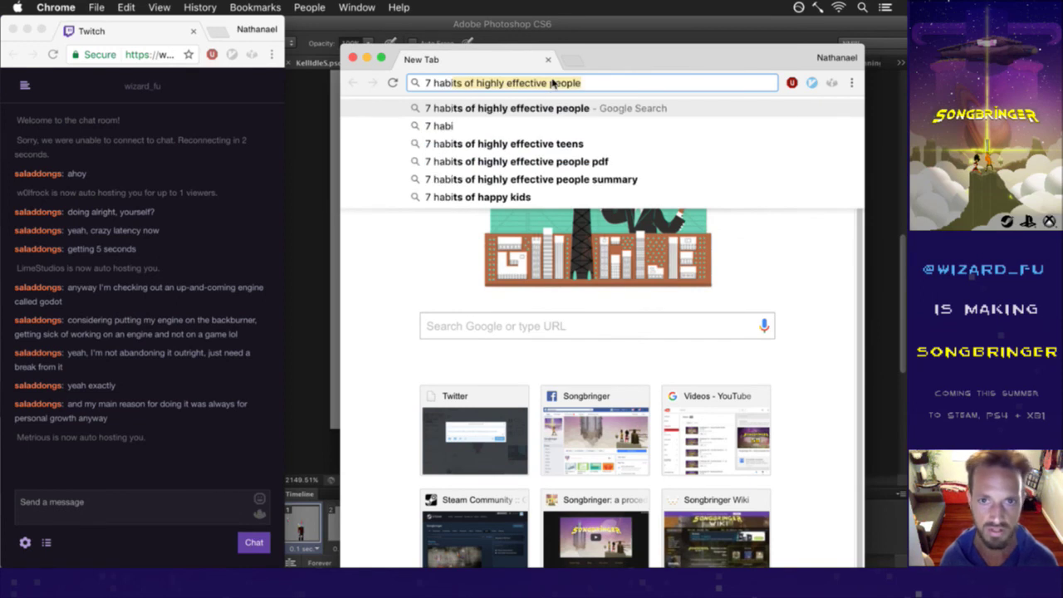
pyautogui.press('Right')
pyautogui.press('BackSpace')
pyautogui.press('BackSpace')
pyautogui.press('BackSpace')
pyautogui.press('BackSpace')
pyautogui.press('BackSpace')
pyautogui.press('BackSpace')
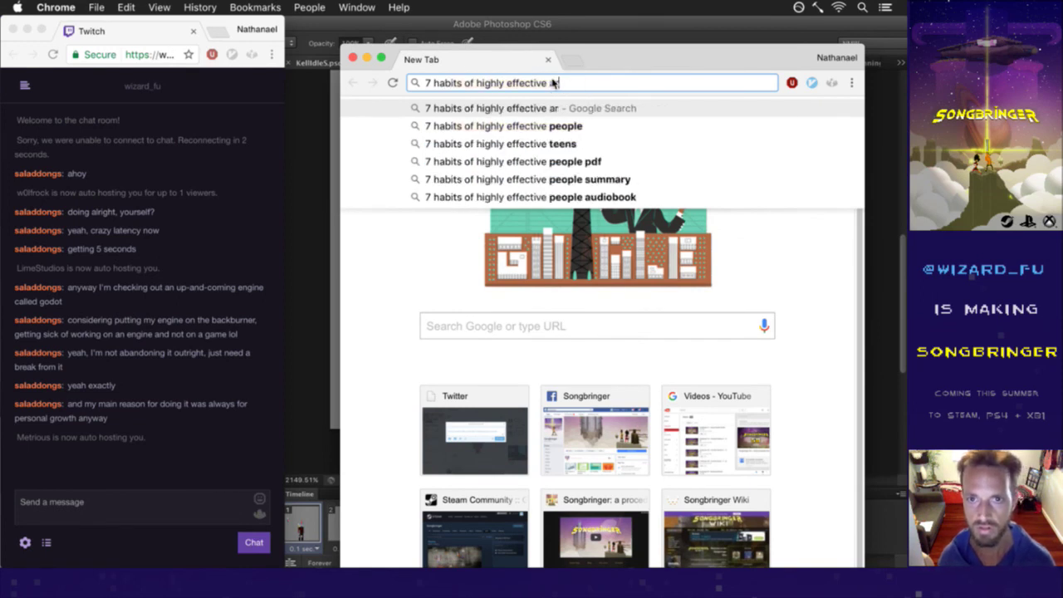
pyautogui.write('artists')
pyautogui.press('Return')
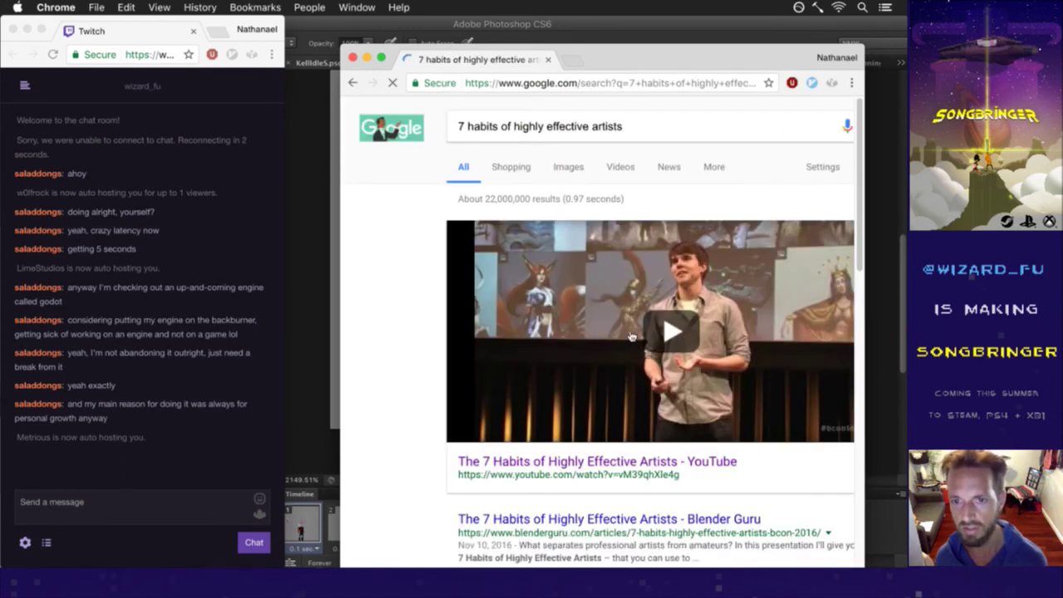
# Open the YouTube video "The 7 Habits of Highly Effective Artists", pause it, and post its link in the Twitch chat.
pyautogui.click(547, 465)
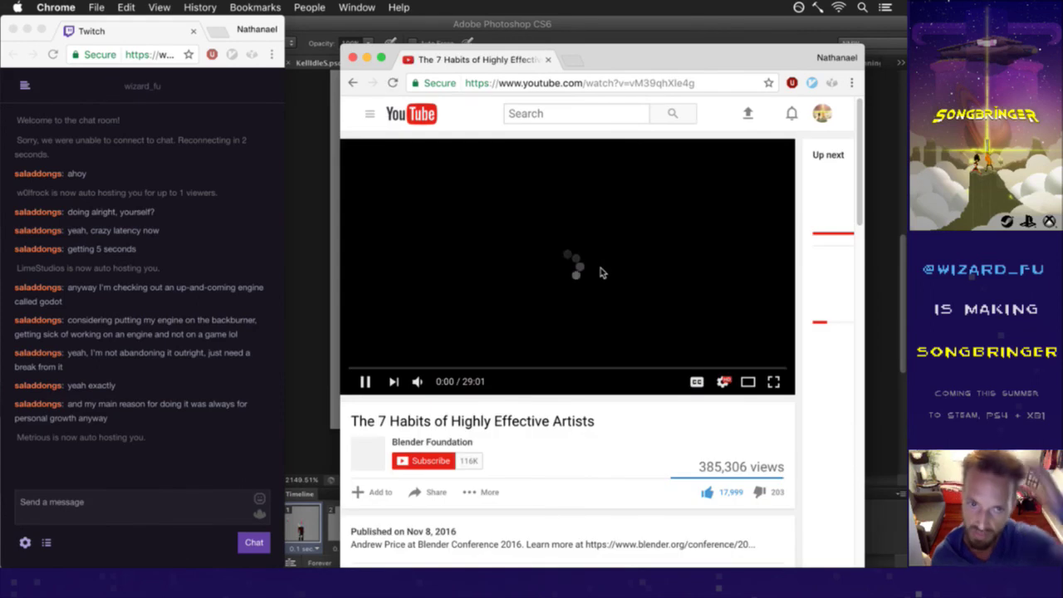
pyautogui.click(529, 294)
pyautogui.click(664, 84)
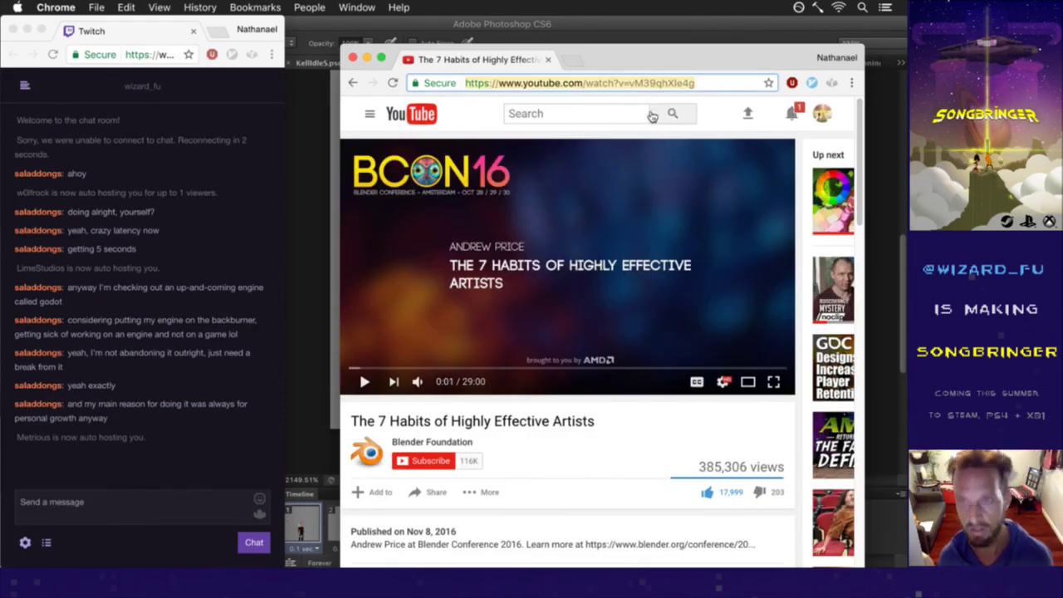
pyautogui.press('super+c')
pyautogui.click(108, 503)
pyautogui.press('super+v')
pyautogui.press('Return')
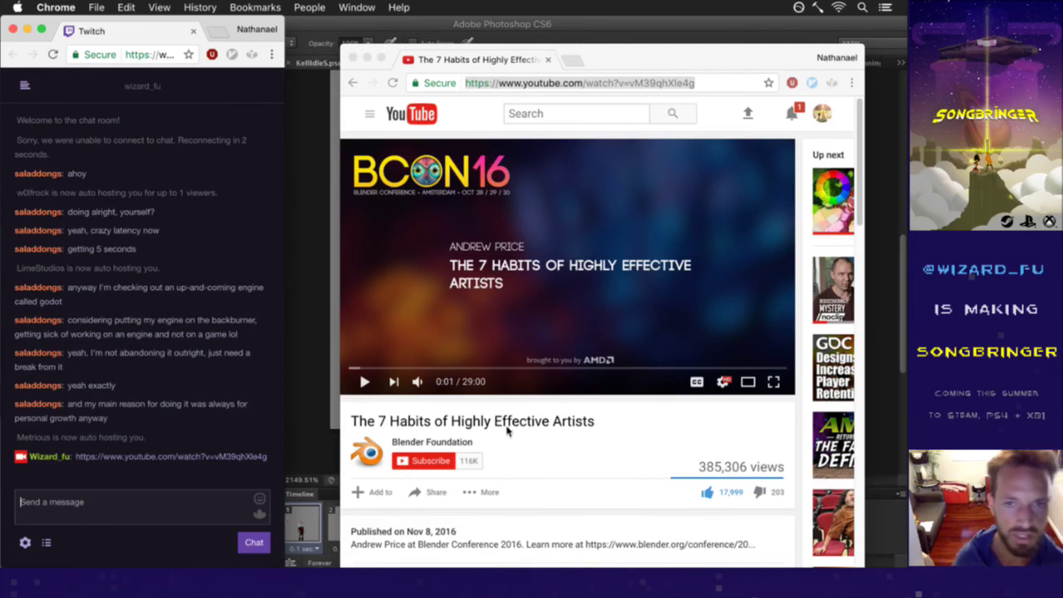
# Close the YouTube window and return to the KellIdleS.psd sprite in Photoshop, checking the Twitch chat for a reply.
pyautogui.click(626, 64)
pyautogui.press('super+w')
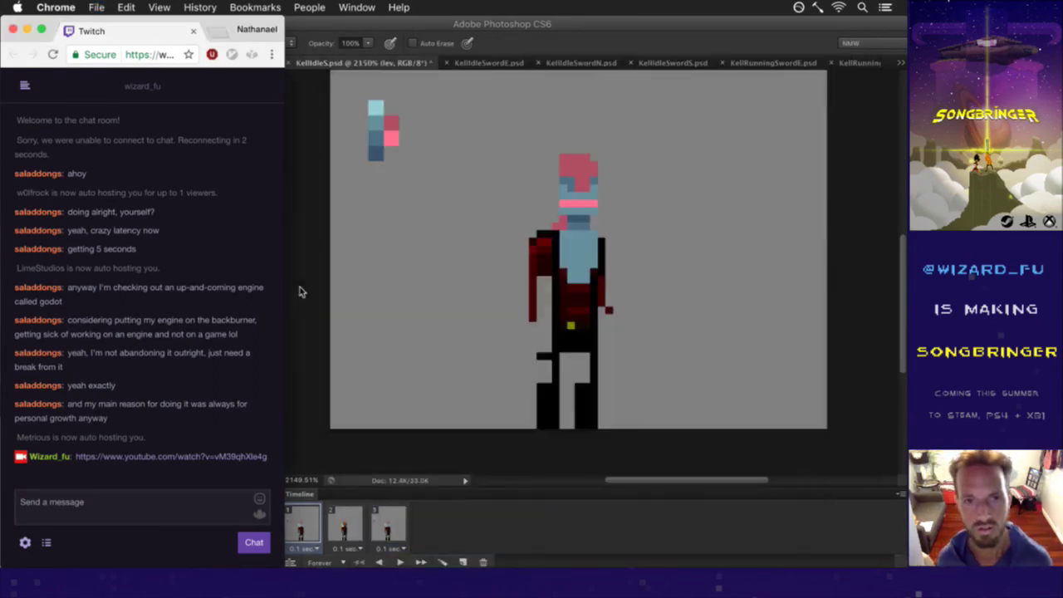
pyautogui.click(579, 23)
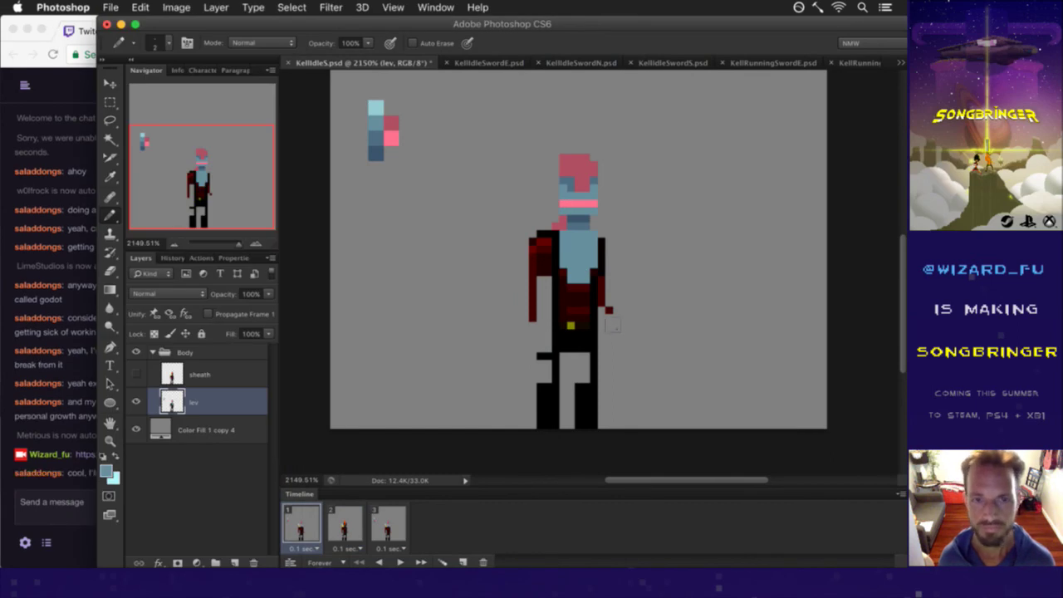
pyautogui.press('super+Tab')
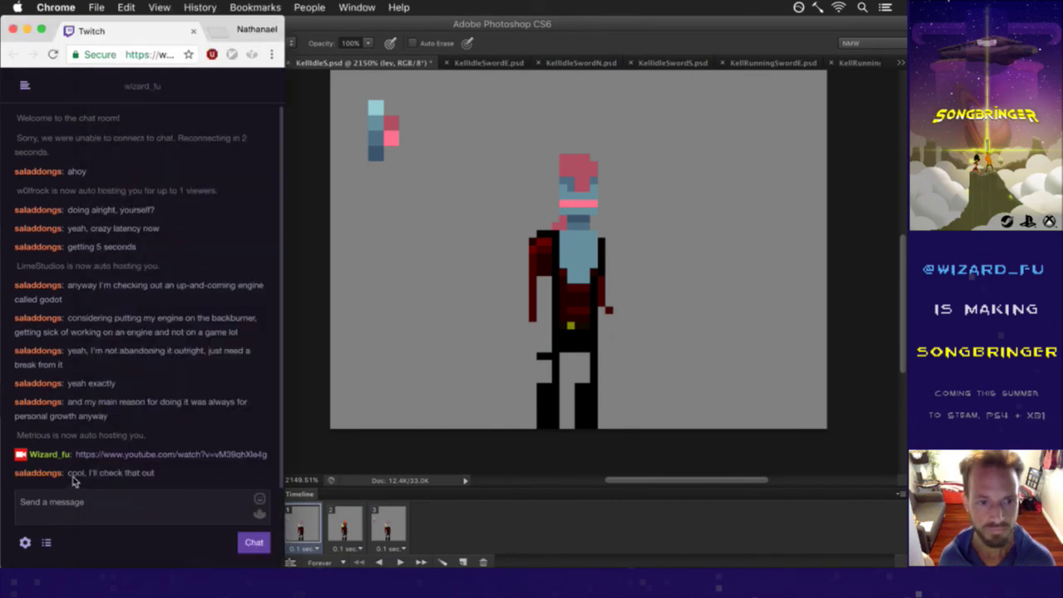
pyautogui.click(367, 459)
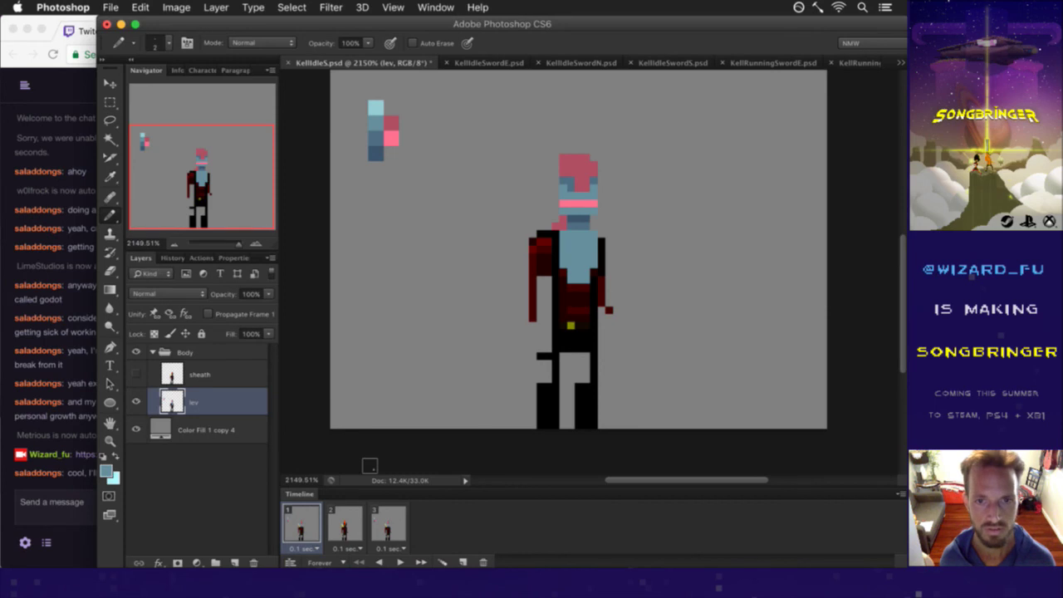
# Paint darker blue one-pixel lines over the dark-red lower torso of the sprite on the lev layer.
pyautogui.press('i')
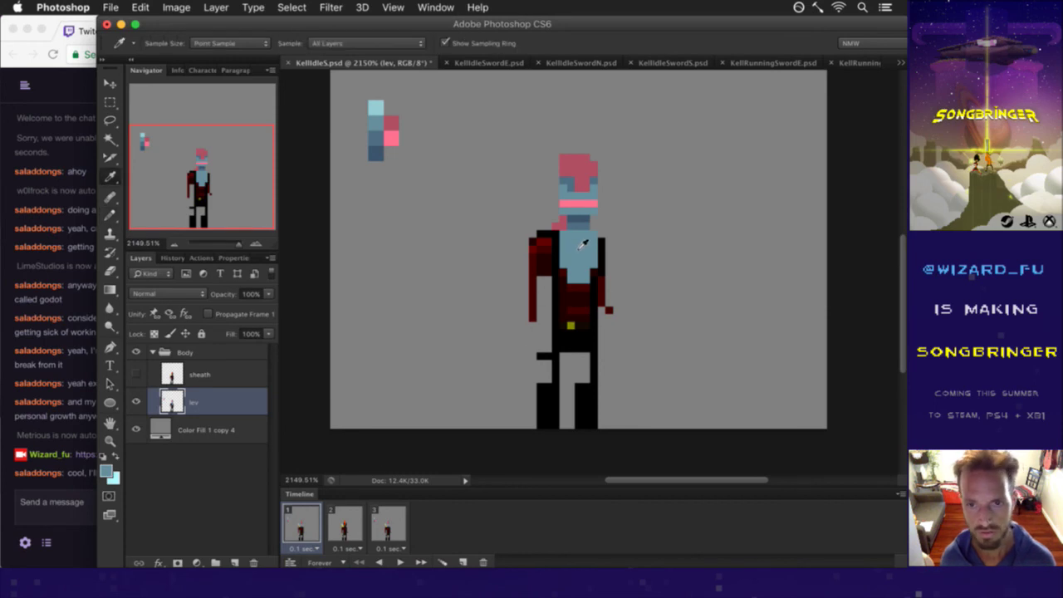
pyautogui.click(583, 247)
pyautogui.press('b')
pyautogui.moveTo(563, 293)
pyautogui.mouseDown()
pyautogui.moveTo(592, 295)
pyautogui.moveTo(562, 318)
pyautogui.moveTo(585, 325)
pyautogui.moveTo(587, 339)
pyautogui.moveTo(562, 341)
pyautogui.mouseUp()
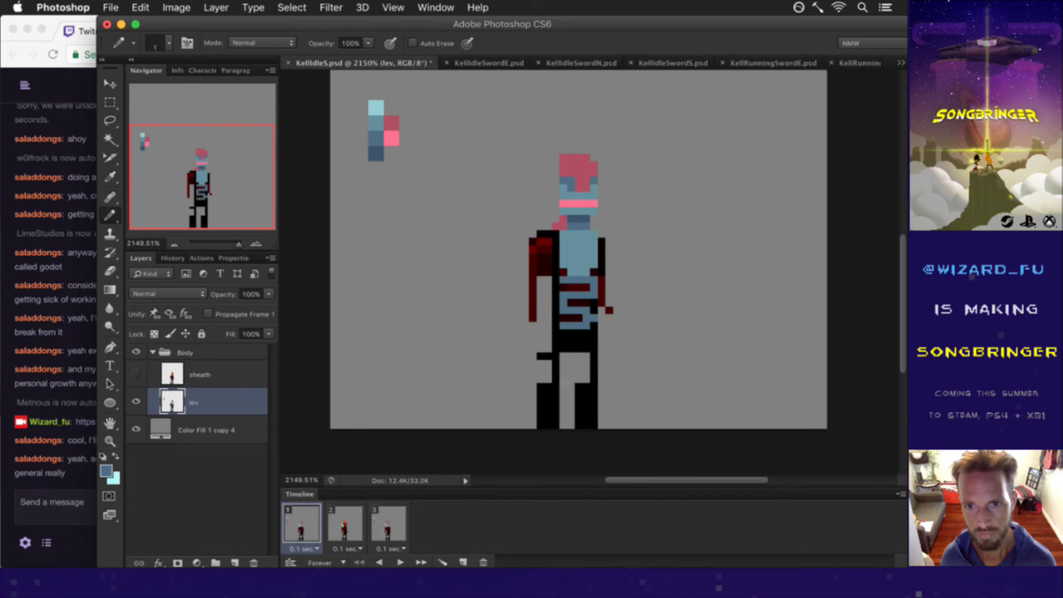
# Read the newest message in the Twitch chat and return to Photoshop.
pyautogui.click(81, 495)
pyautogui.moveTo(81, 459); pyautogui.dragTo(94, 473)
pyautogui.click(141, 486)
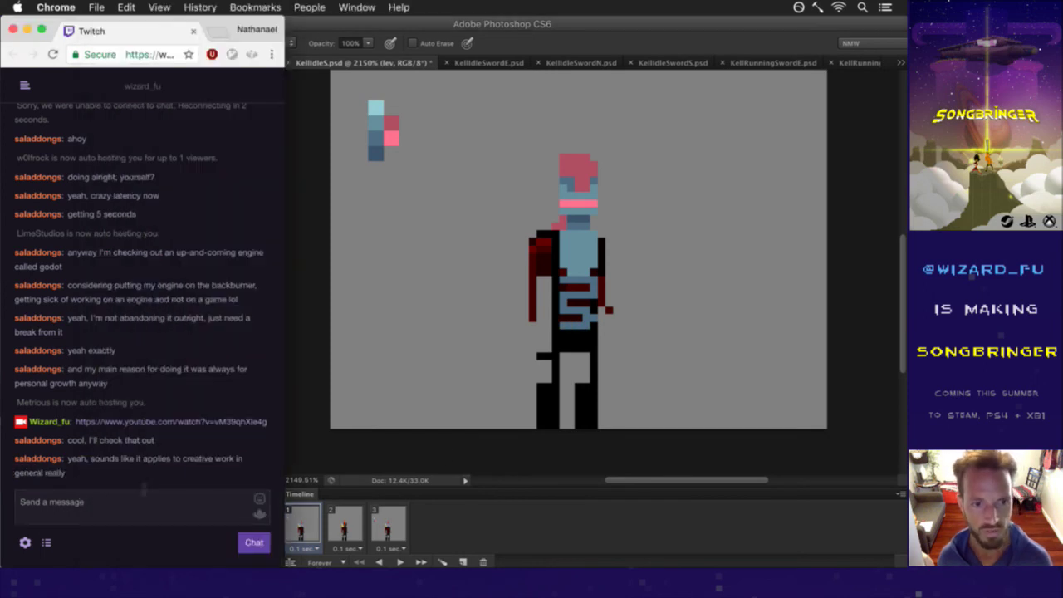
pyautogui.click(371, 446)
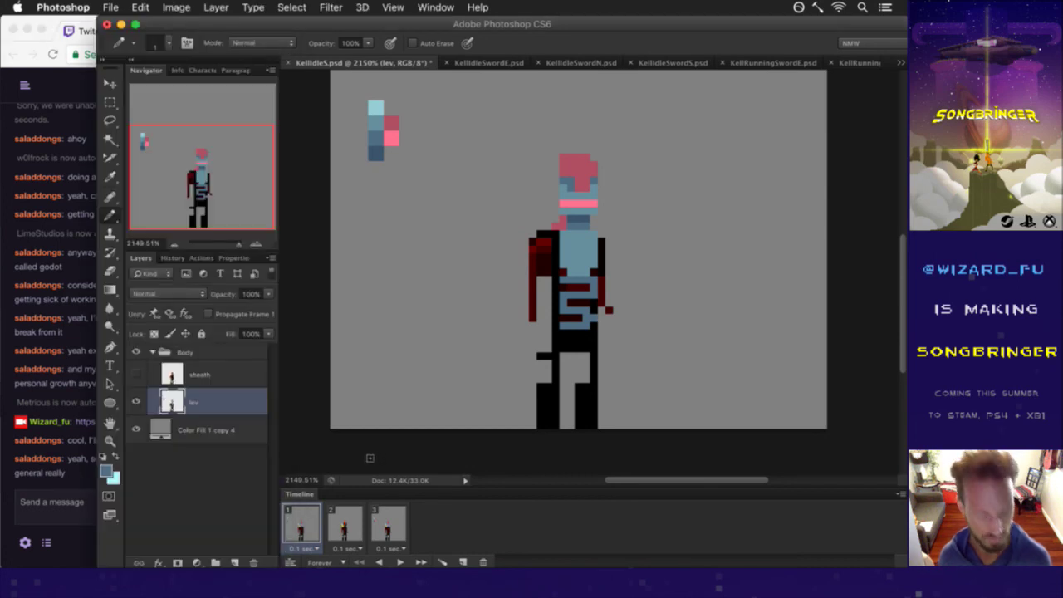
# Recolour the torso with sampled light and darker blues, adding a central chest line, abdominal stripes and darker outer edges.
pyautogui.press('i')
pyautogui.click(570, 279)
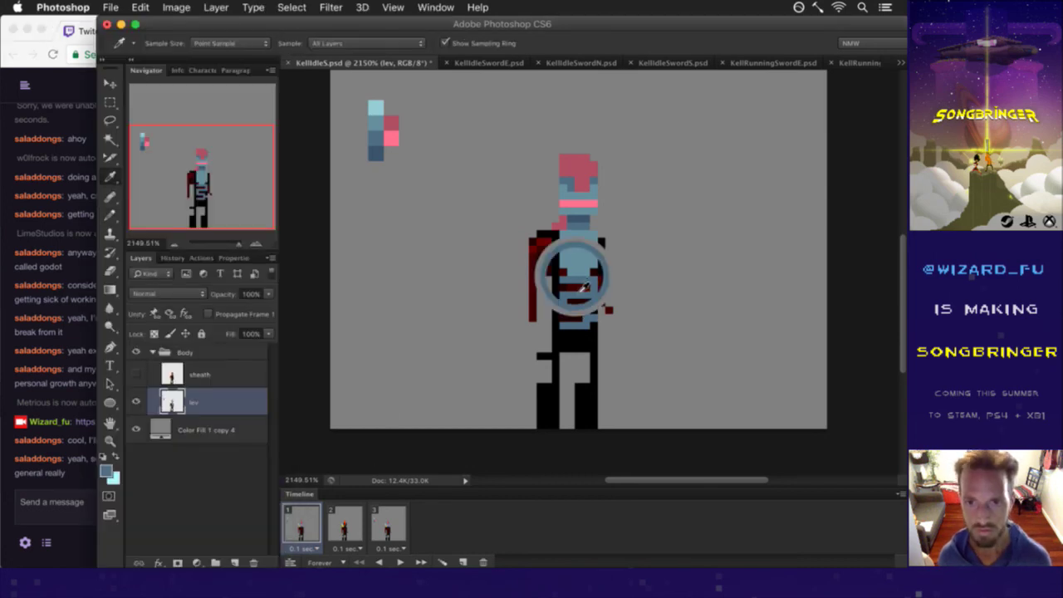
pyautogui.press('b')
pyautogui.moveTo(577, 260); pyautogui.dragTo(577, 249)
pyautogui.keyDown('alt'); pyautogui.click(562, 287); pyautogui.keyUp('alt')
pyautogui.moveTo(592, 284)
pyautogui.mouseDown()
pyautogui.moveTo(601, 286)
pyautogui.moveTo(601, 241)
pyautogui.moveTo(603, 316)
pyautogui.moveTo(586, 287)
pyautogui.moveTo(569, 304)
pyautogui.moveTo(586, 303)
pyautogui.moveTo(562, 318)
pyautogui.mouseUp()
pyautogui.keyDown('alt'); pyautogui.click(601, 282); pyautogui.keyUp('alt')
pyautogui.keyDown('alt'); pyautogui.click(591, 266); pyautogui.keyUp('alt')
pyautogui.click(590, 300)
pyautogui.click(593, 317)
pyautogui.click(571, 302)
pyautogui.click(589, 317)
pyautogui.keyDown('alt'); pyautogui.click(591, 323); pyautogui.keyUp('alt')
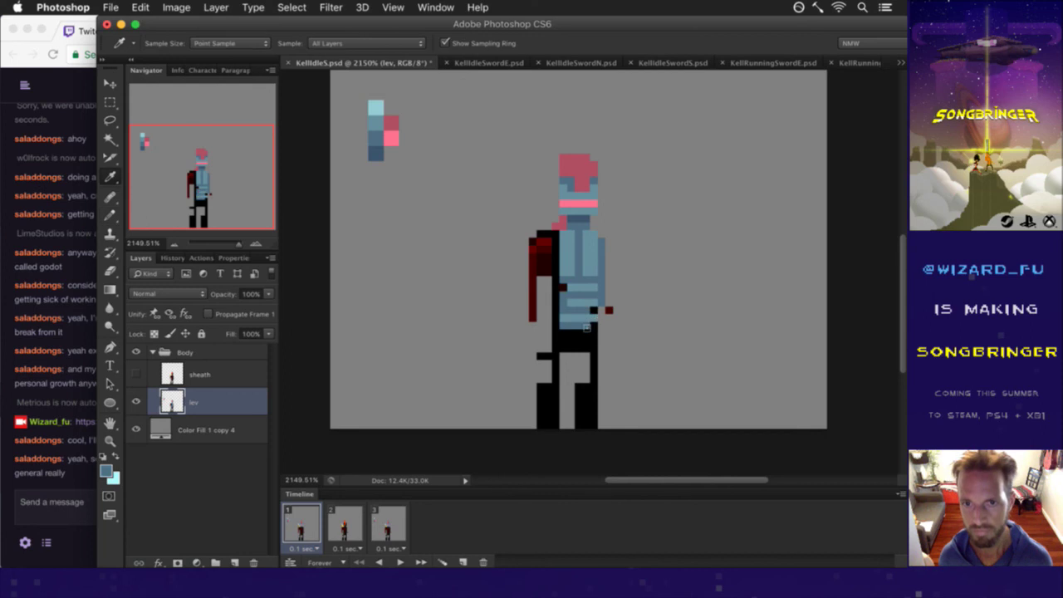
pyautogui.keyDown('alt'); pyautogui.click(576, 295); pyautogui.keyUp('alt')
pyautogui.keyDown('alt'); pyautogui.click(571, 286); pyautogui.keyUp('alt')
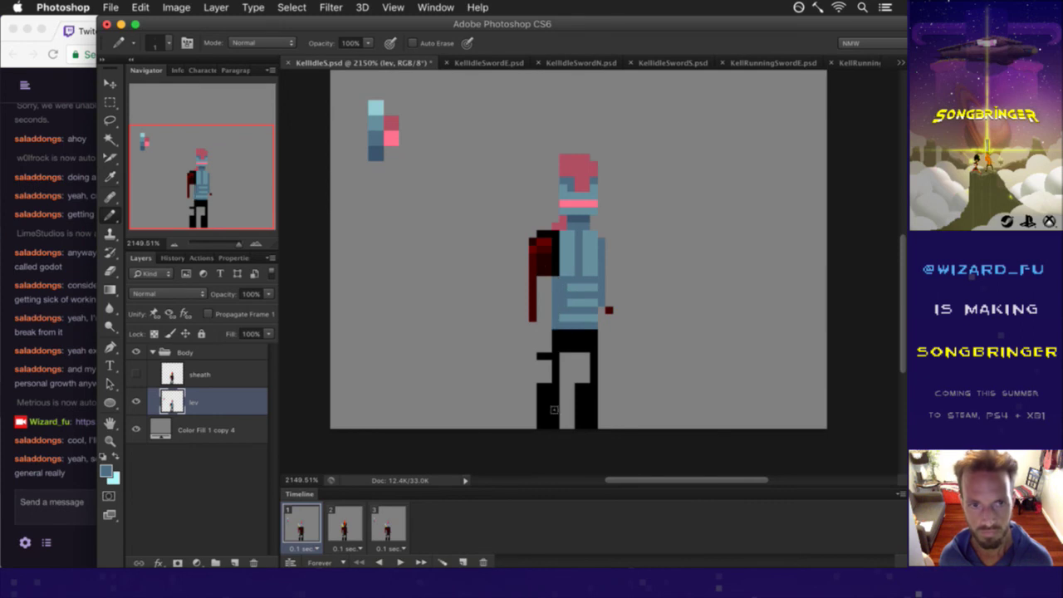
# Repaint the black and dark-red shoulder and long arm in sampled blues, and save the file.
pyautogui.moveTo(548, 282)
pyautogui.mouseDown()
pyautogui.moveTo(547, 240)
pyautogui.moveTo(542, 261)
pyautogui.moveTo(533, 250)
pyautogui.moveTo(533, 327)
pyautogui.mouseUp()
pyautogui.keyDown('alt'); pyautogui.click(548, 274); pyautogui.keyUp('alt')
pyautogui.moveTo(538, 234); pyautogui.dragTo(558, 234)
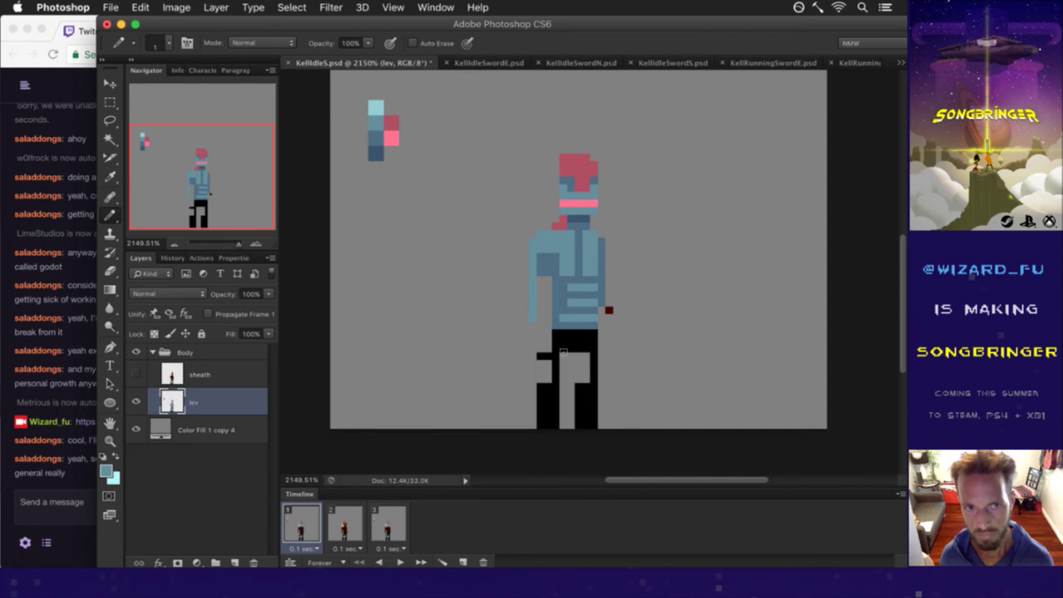
pyautogui.press('super+s')
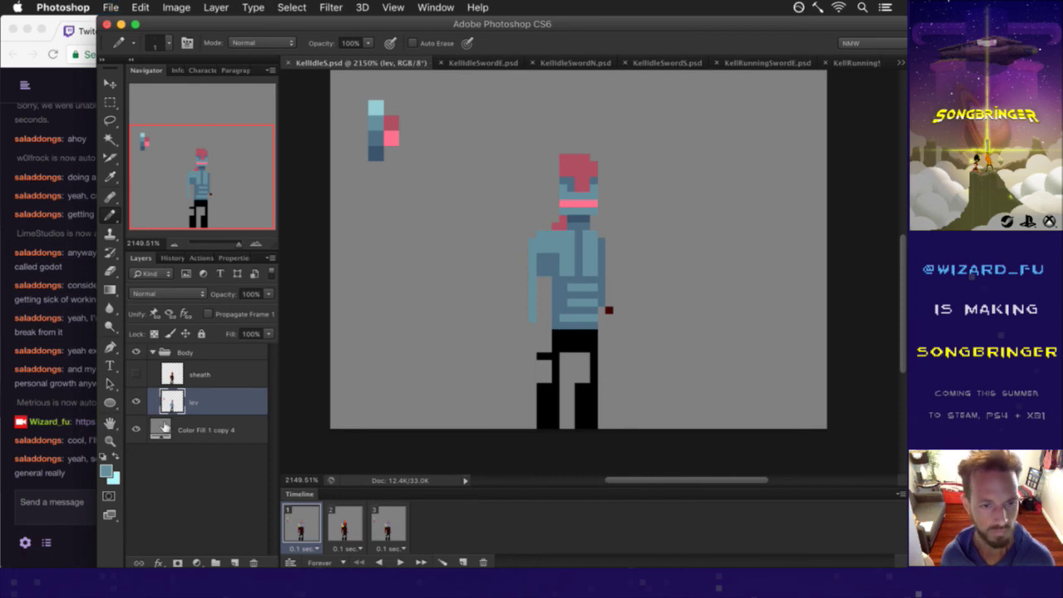
# Darken the Color Fill 1 copy 4 background to grey 616161 and save the file.
pyautogui.click(161, 427)
pyautogui.doubleClick(161, 427)
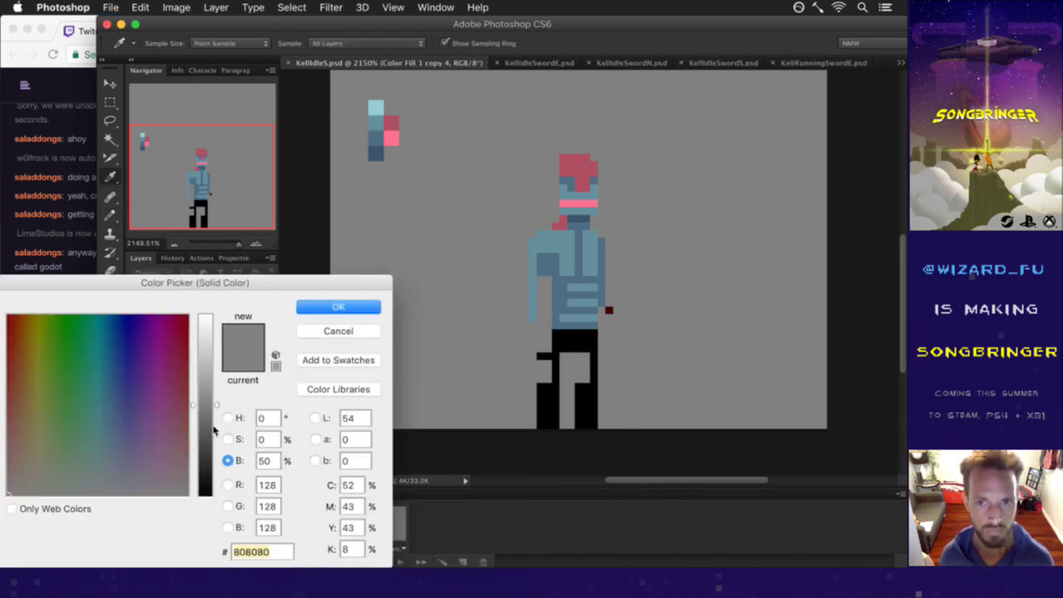
pyautogui.click(206, 432)
pyautogui.click(206, 427)
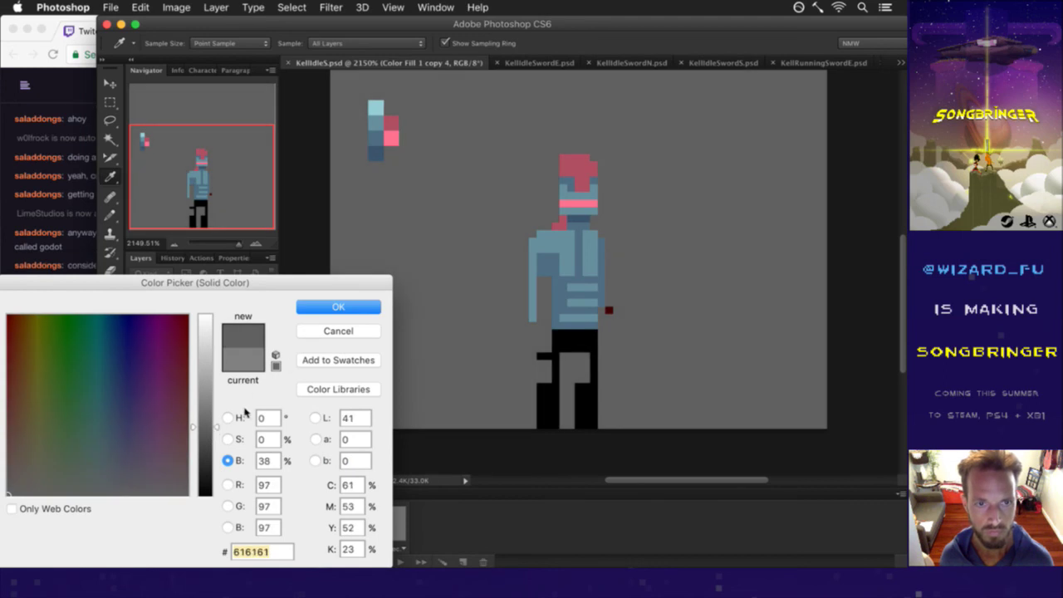
pyautogui.click(311, 312)
pyautogui.press('super+s')
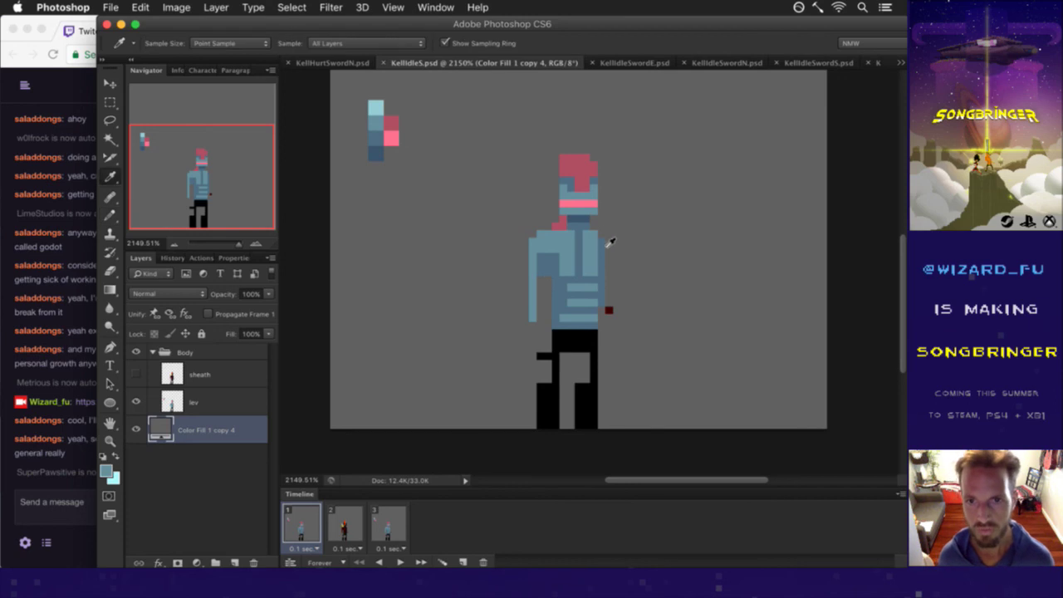
# Shade the outer shoulder pixels on the lev layer with darker blue sampled from the sprite, and save the file.
pyautogui.click(591, 231)
pyautogui.click(561, 218)
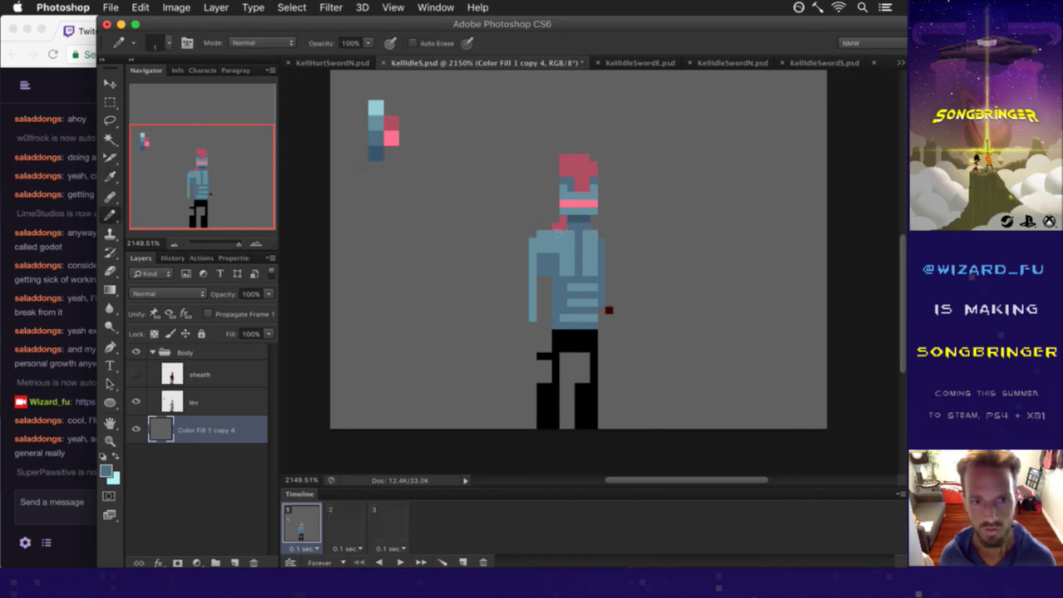
pyautogui.click(218, 399)
pyautogui.press('i')
pyautogui.click(594, 250)
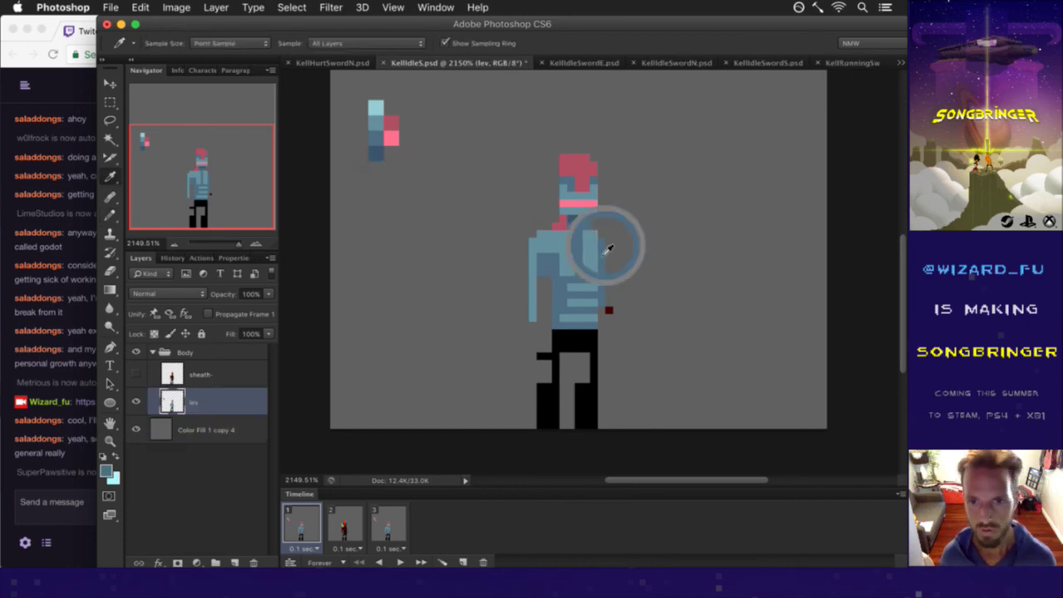
pyautogui.press('b')
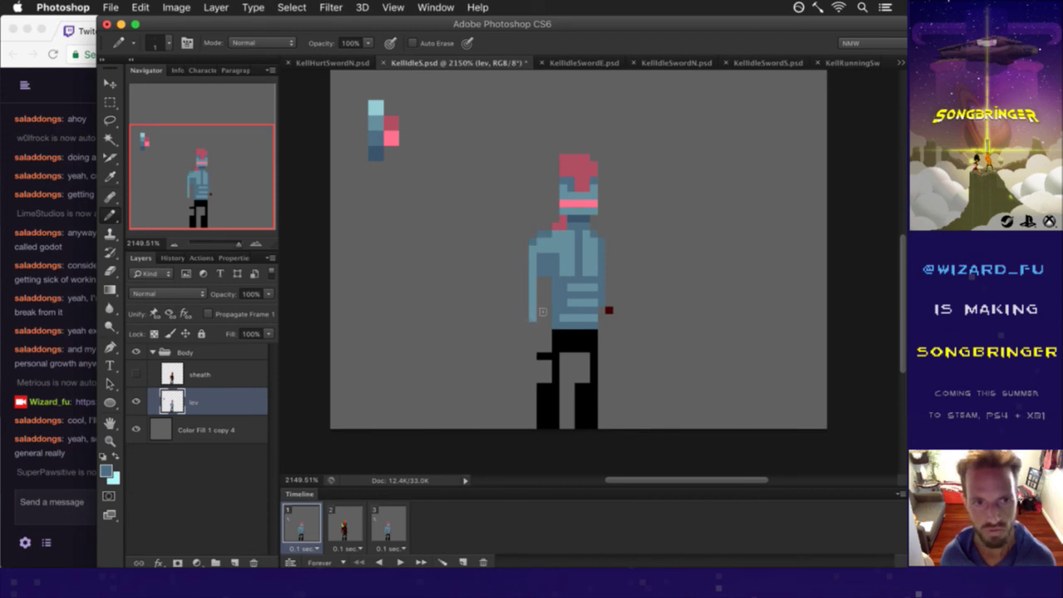
pyautogui.press('super+s')
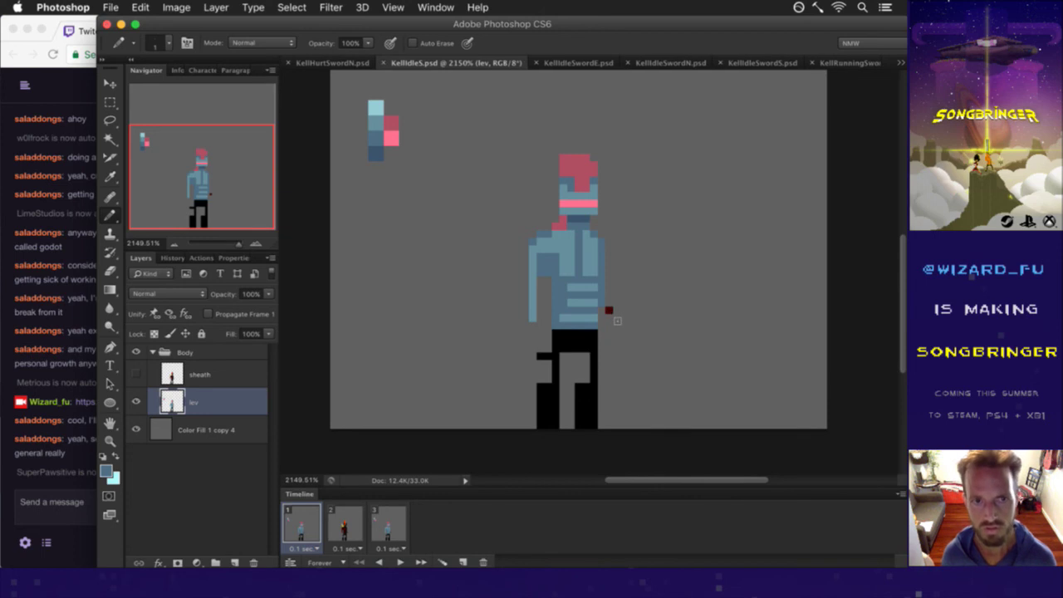
# Recolour the dark-red hand pixel beside the hip in blue sampled from the torso.
pyautogui.press('i')
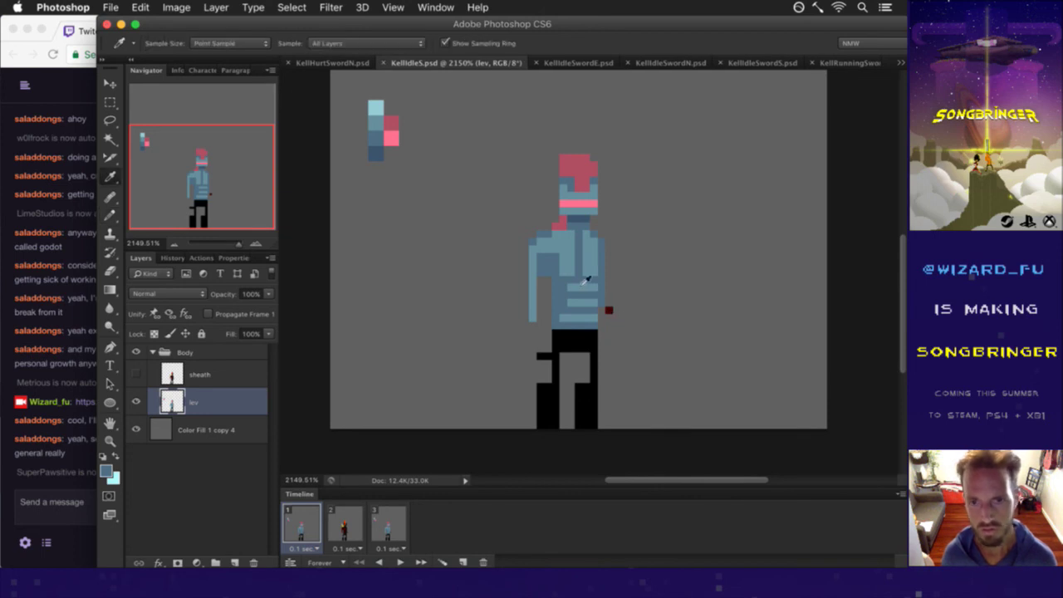
pyautogui.click(594, 275)
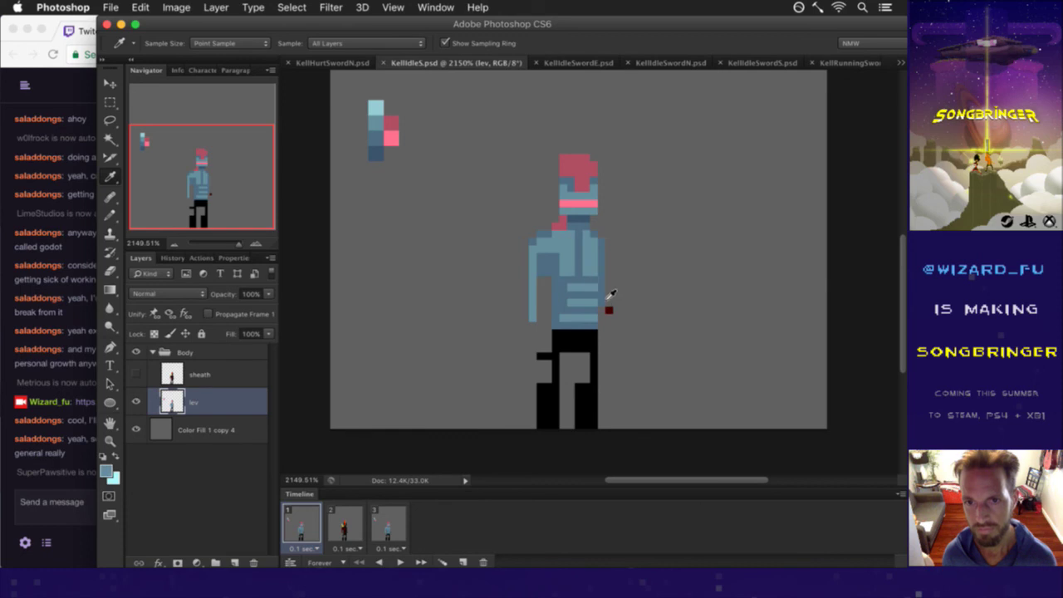
pyautogui.press('b')
pyautogui.click(608, 310)
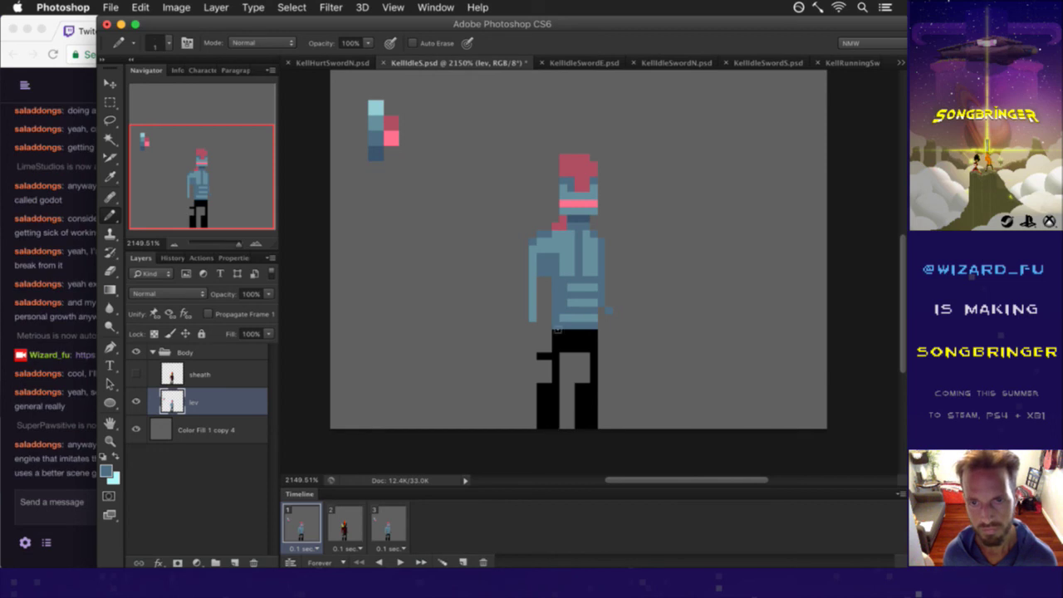
# Reshape the pink face band with a raised pixel at each end, and repaint the dark area below the face light blue.
pyautogui.press('i')
pyautogui.click(579, 208)
pyautogui.press('b')
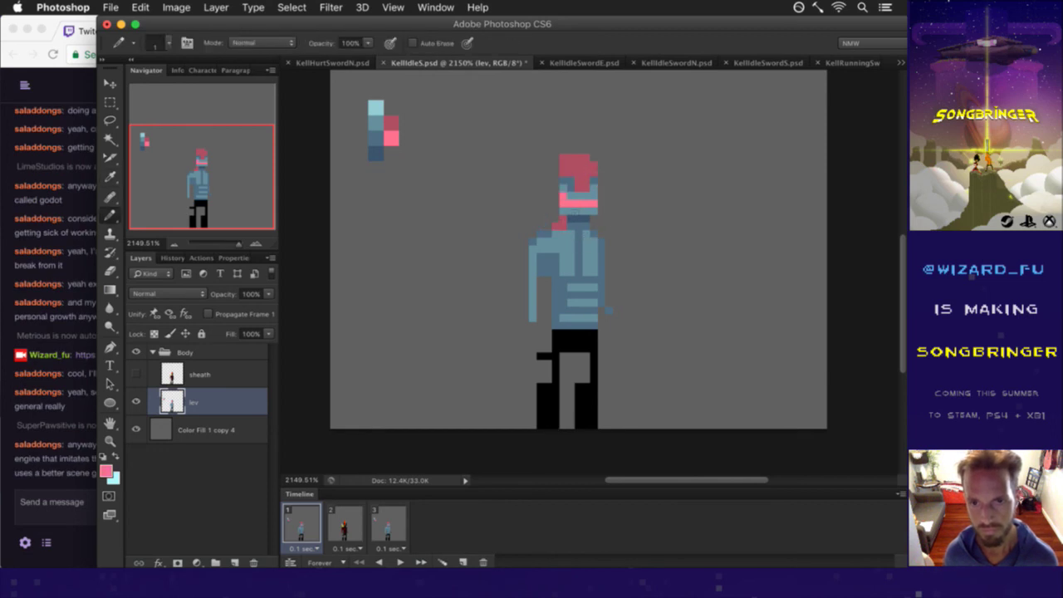
pyautogui.keyDown('alt'); pyautogui.click(575, 215); pyautogui.keyUp('alt')
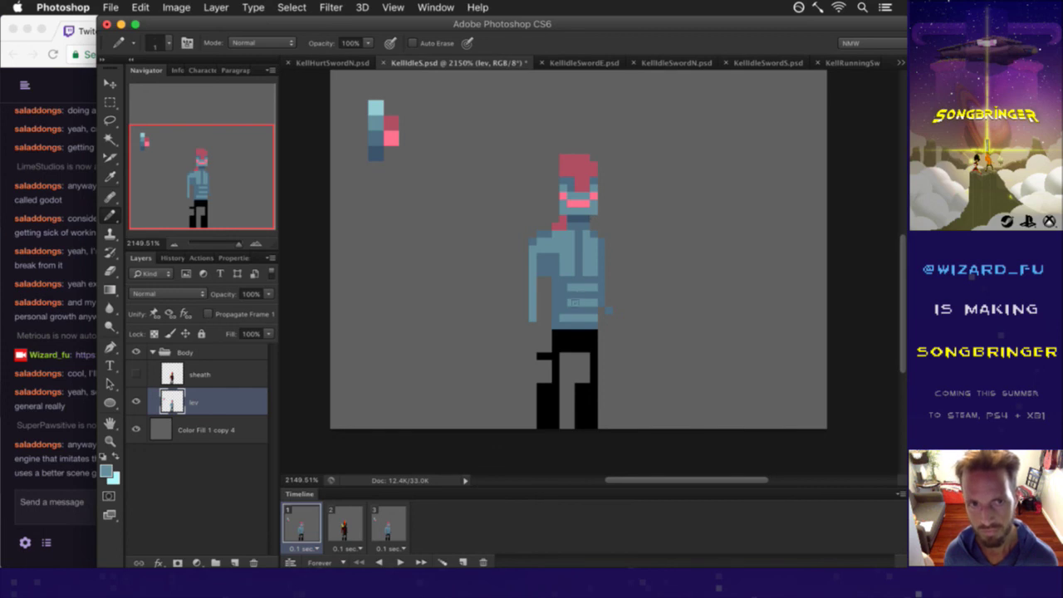
pyautogui.keyDown('alt'); pyautogui.click(581, 215); pyautogui.keyUp('alt')
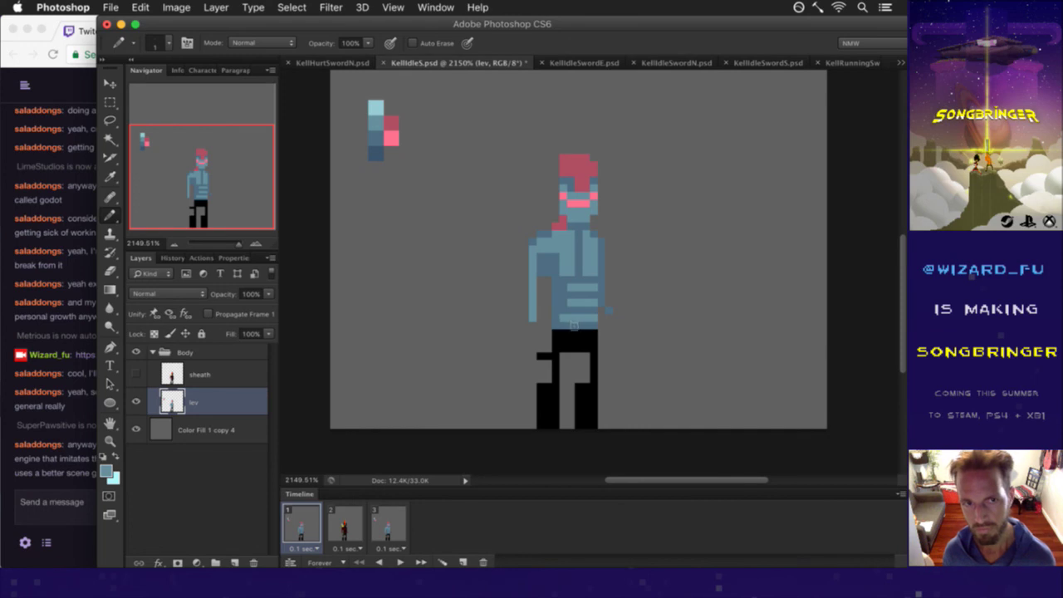
# Switch to the Twitch chat and read the newest message about the Godot engine.
pyautogui.click(90, 480)
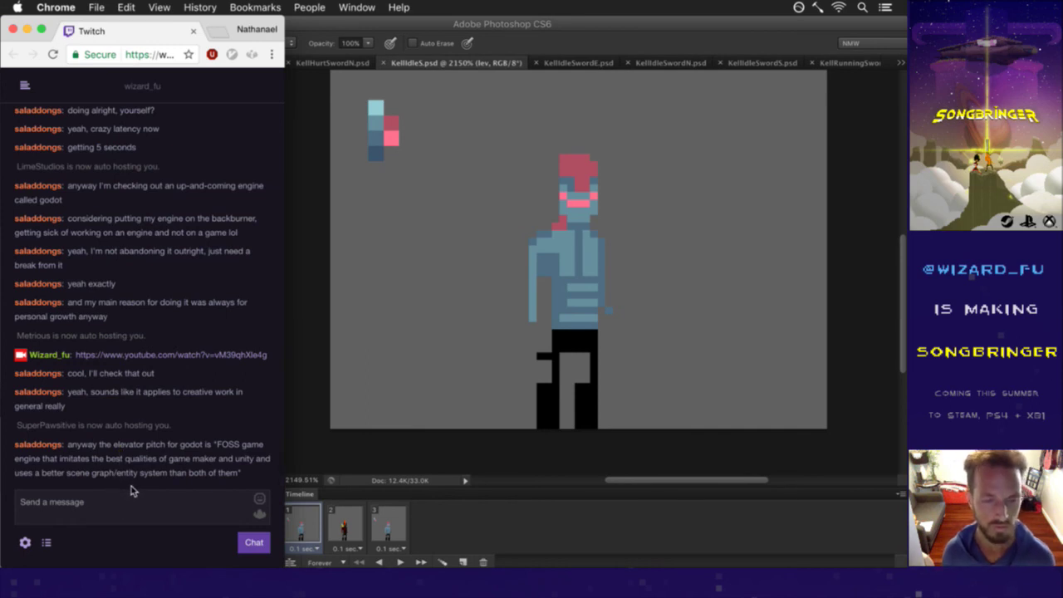
# Read the Twitch chat's elevator pitch for the Godot engine and the follow-up message below it.
pyautogui.moveTo(123, 458); pyautogui.dragTo(192, 459)
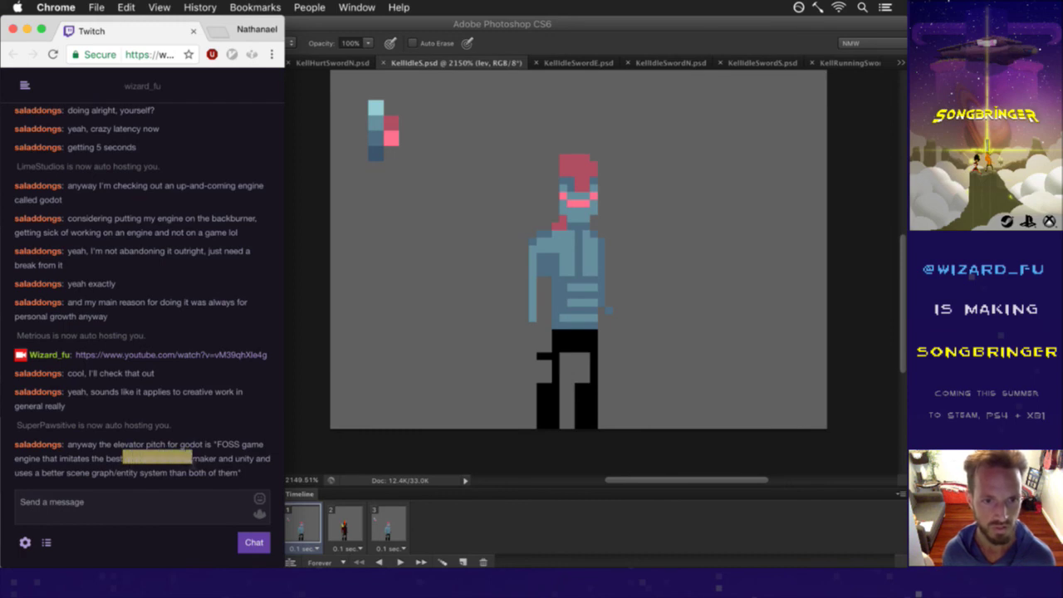
pyautogui.moveTo(96, 480); pyautogui.dragTo(212, 478)
pyautogui.click(204, 481)
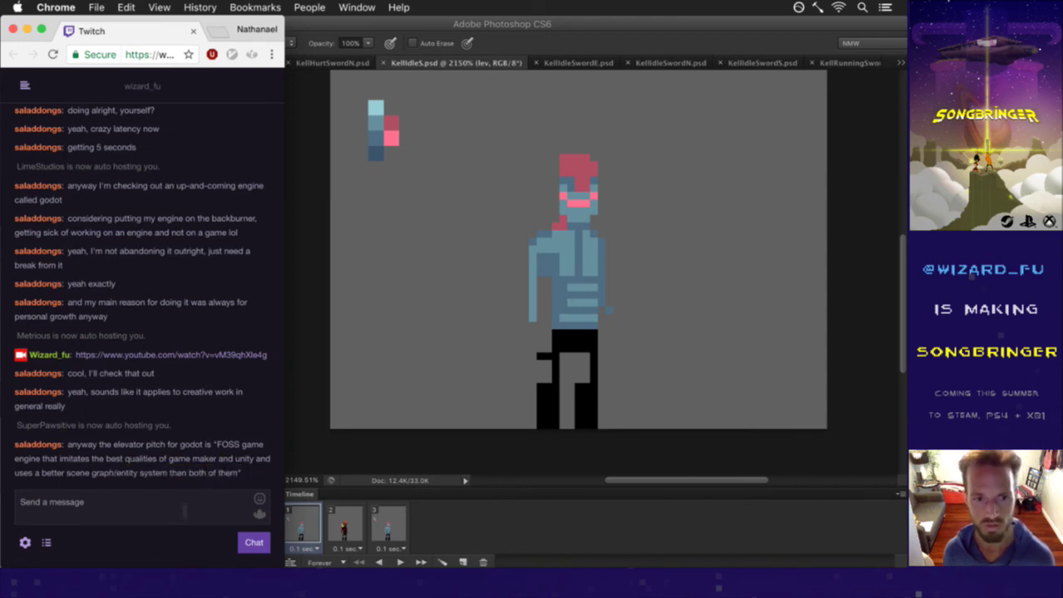
pyautogui.click(345, 442)
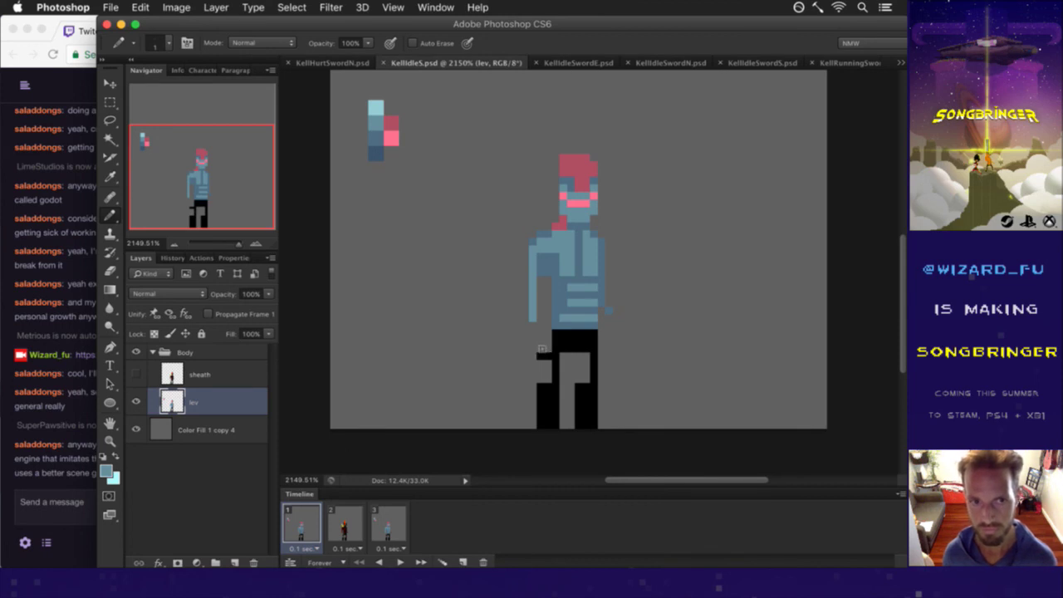
pyautogui.click(83, 495)
pyautogui.moveTo(116, 473); pyautogui.dragTo(198, 473)
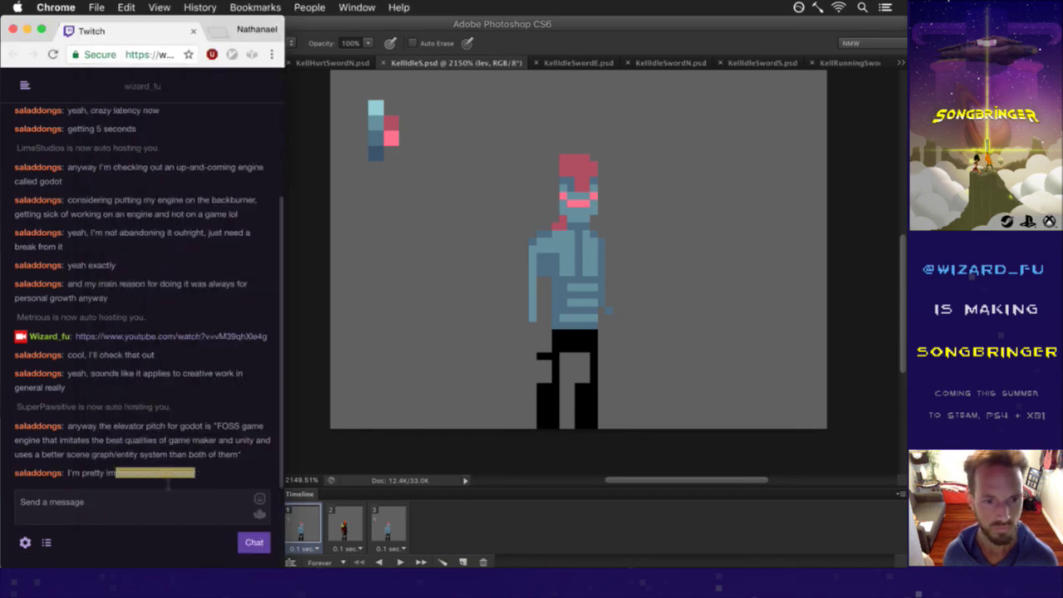
pyautogui.click(218, 480)
# Return to Photoshop, shade the shoulder and the side edge of the torso with darker blue pixels, and save the file.
pyautogui.click(406, 448)
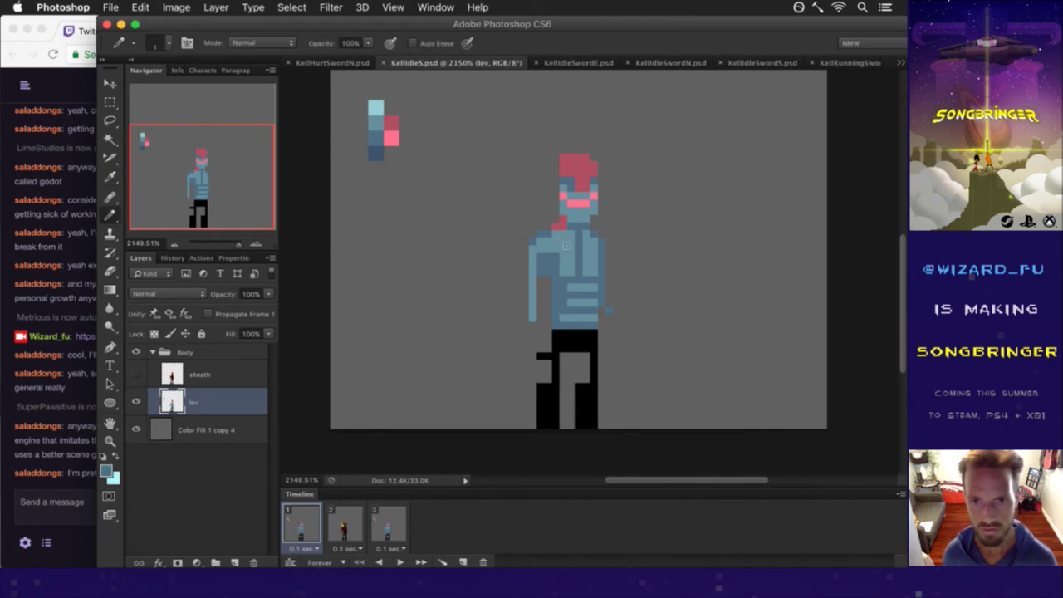
pyautogui.click(538, 243)
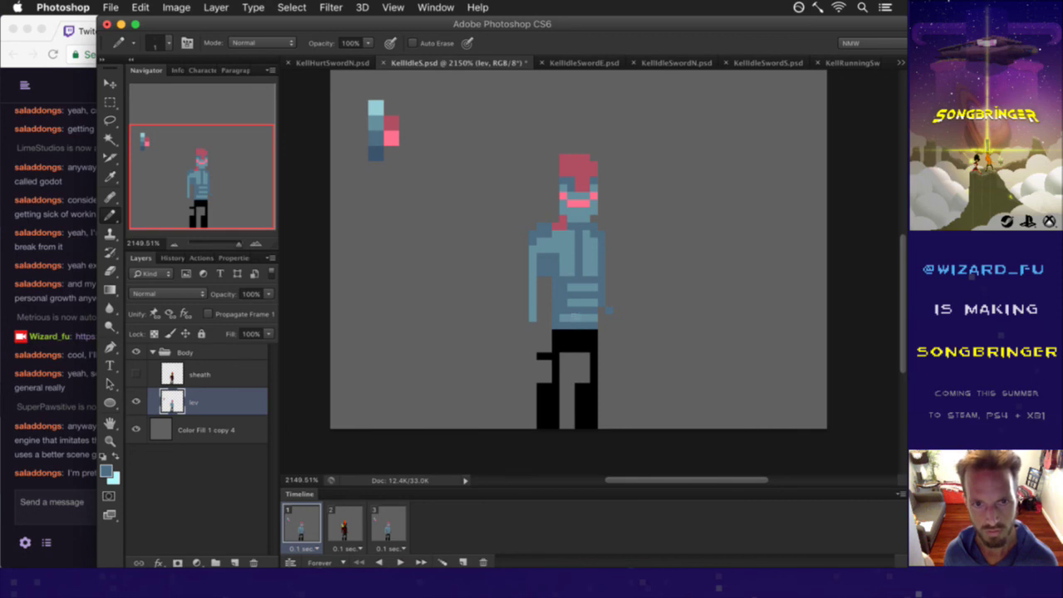
pyautogui.click(563, 271)
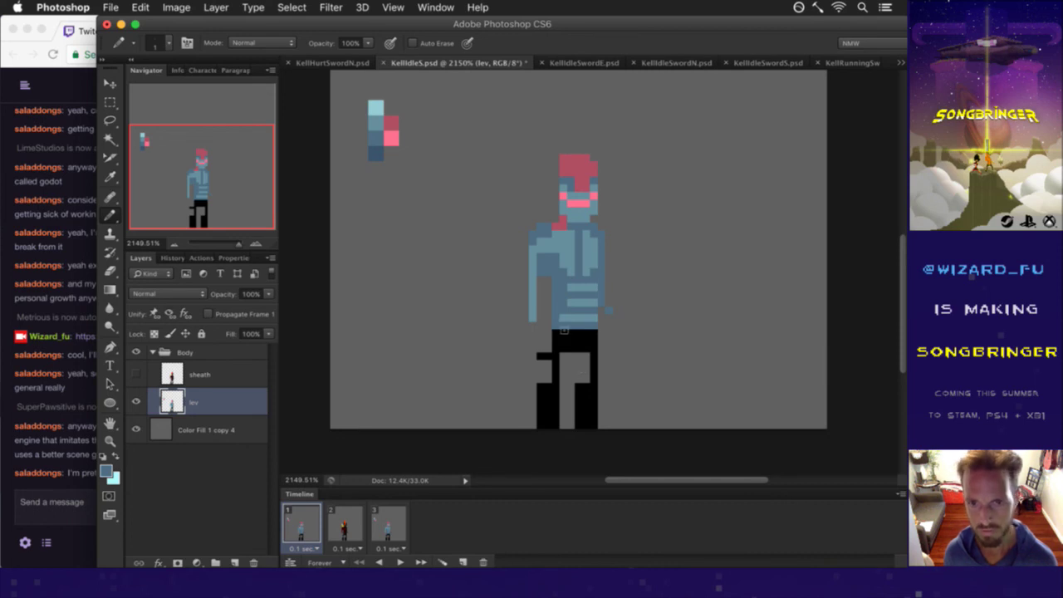
pyautogui.keyDown('alt'); pyautogui.click(568, 329); pyautogui.keyUp('alt')
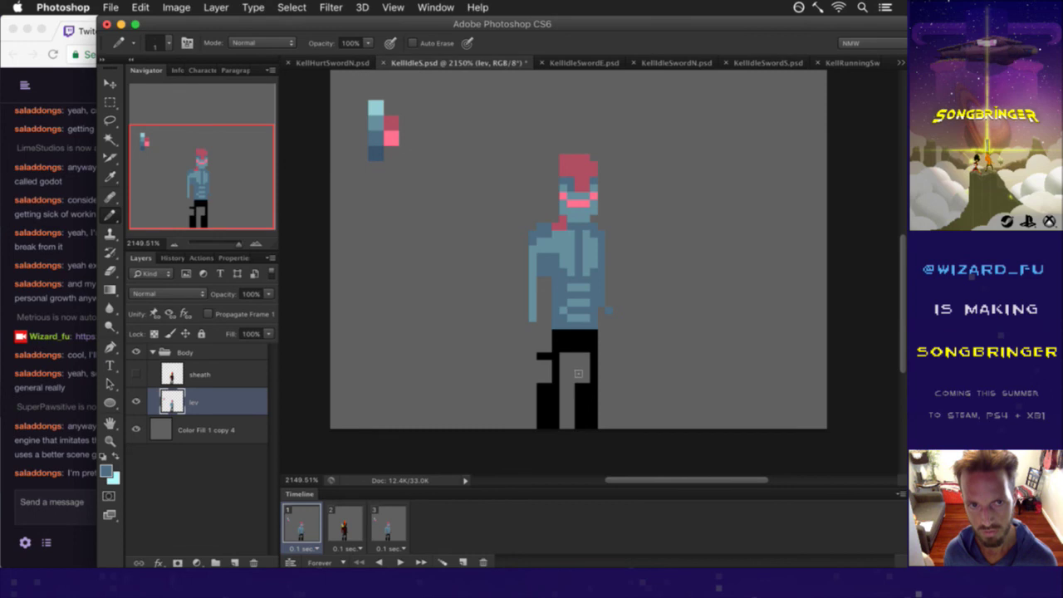
pyautogui.press('super+s')
# Draw a short diagonal line of pink pixels through the hand beside the hip, using pink sampled from the face band.
pyautogui.keyDown('alt'); pyautogui.click(579, 203); pyautogui.keyUp('alt')
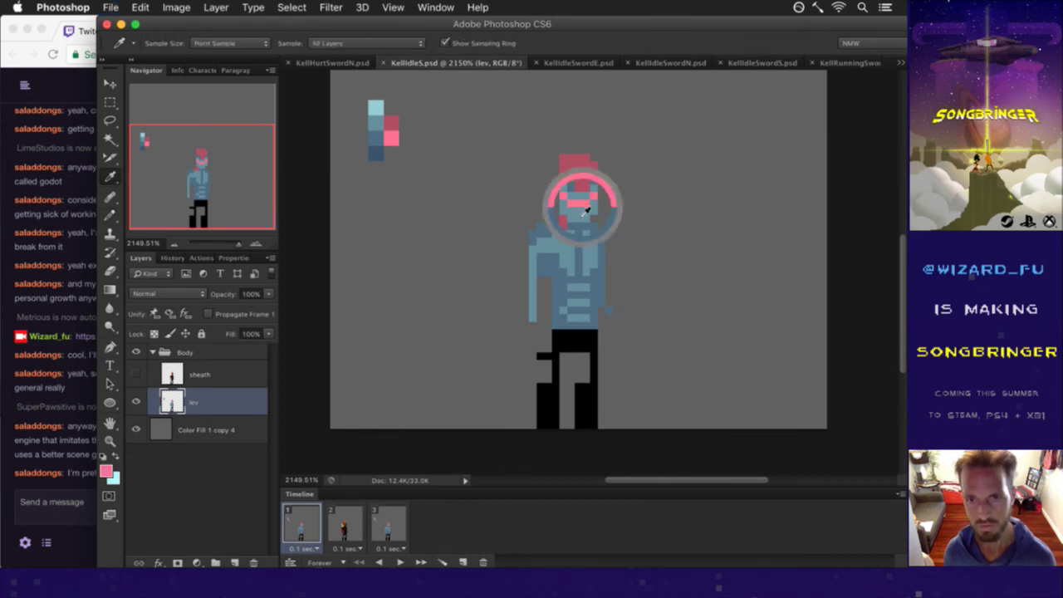
pyautogui.click(609, 317)
pyautogui.click(624, 303)
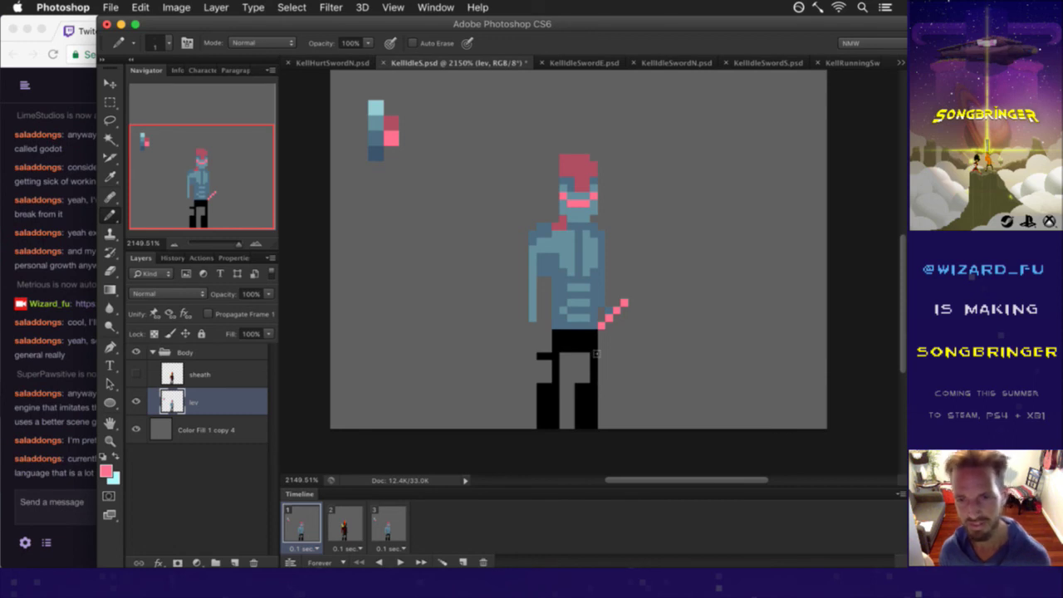
# Erase the upper part of the pink diagonal and repaint the hand as a compact, stepped pink shape beside the hip.
pyautogui.press('e')
pyautogui.moveTo(628, 300); pyautogui.dragTo(615, 312)
pyautogui.click(610, 317)
pyautogui.press('b')
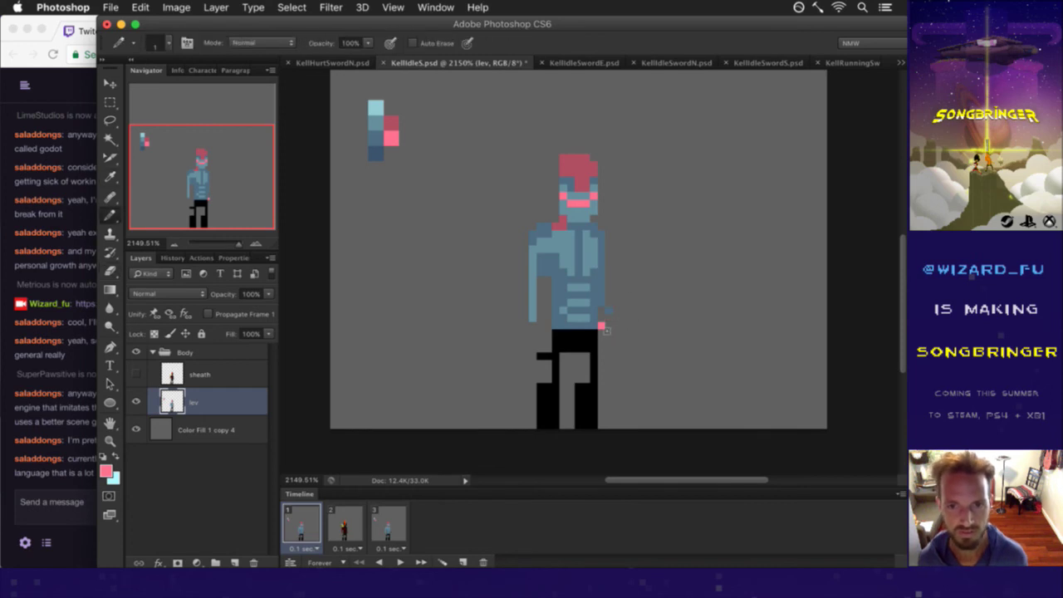
pyautogui.press('e')
pyautogui.click(609, 317)
pyautogui.press('b')
pyautogui.click(609, 310)
pyautogui.click(609, 302)
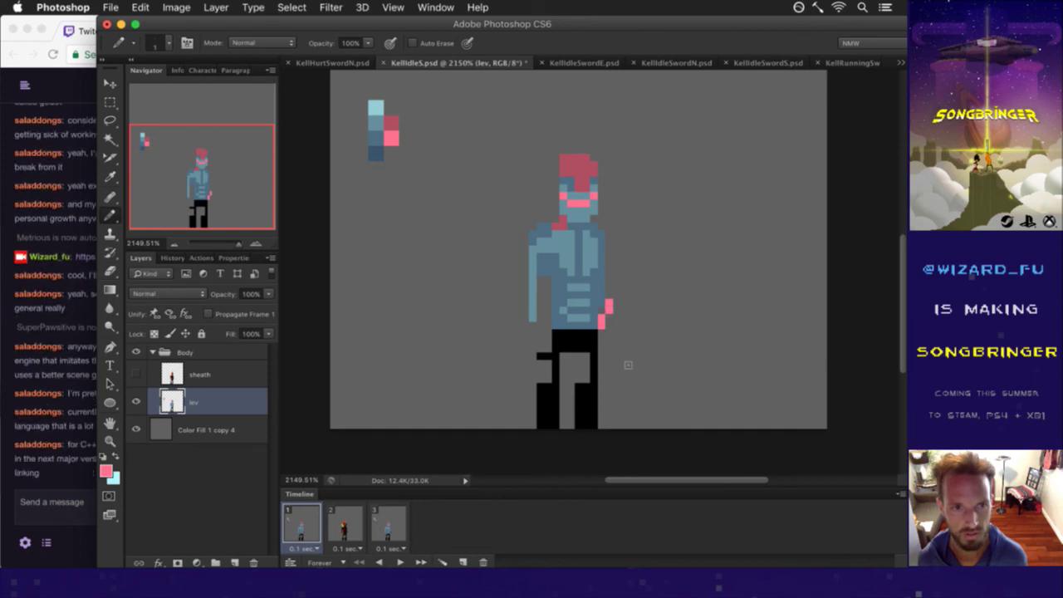
# Paint black pixels into the gap between the legs, using black sampled from the trousers.
pyautogui.keyDown('alt'); pyautogui.click(589, 348); pyautogui.keyUp('alt')
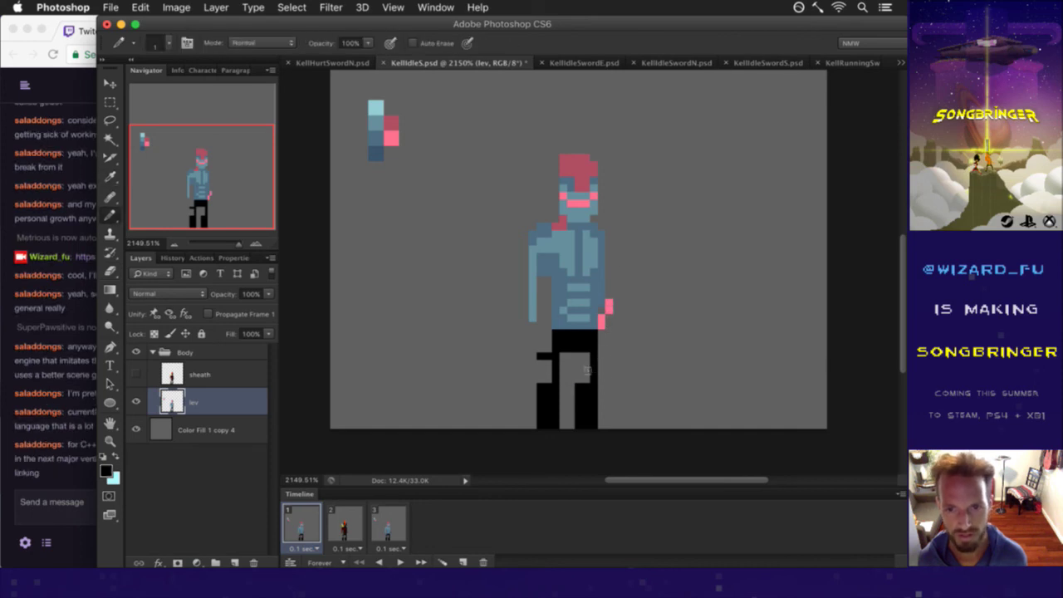
pyautogui.moveTo(578, 382)
pyautogui.mouseDown()
pyautogui.moveTo(585, 369)
pyautogui.moveTo(583, 394)
pyautogui.moveTo(571, 380)
pyautogui.moveTo(573, 414)
pyautogui.mouseUp()
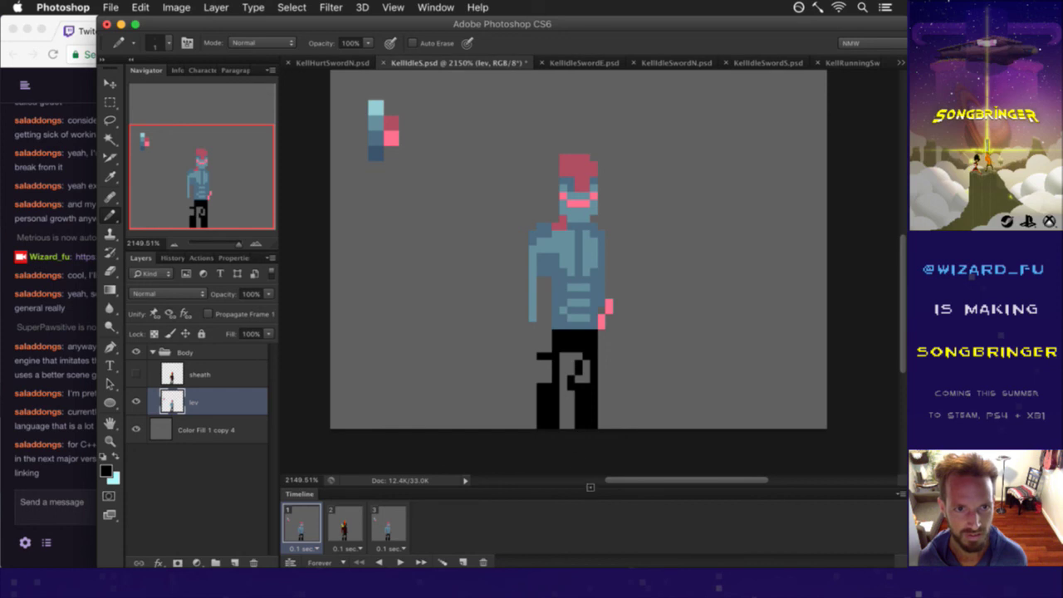
pyautogui.moveTo(562, 411); pyautogui.dragTo(562, 392)
# Switch to the Twitch chat and read the messages about Godot's scripting language and C++ support.
pyautogui.click(55, 479)
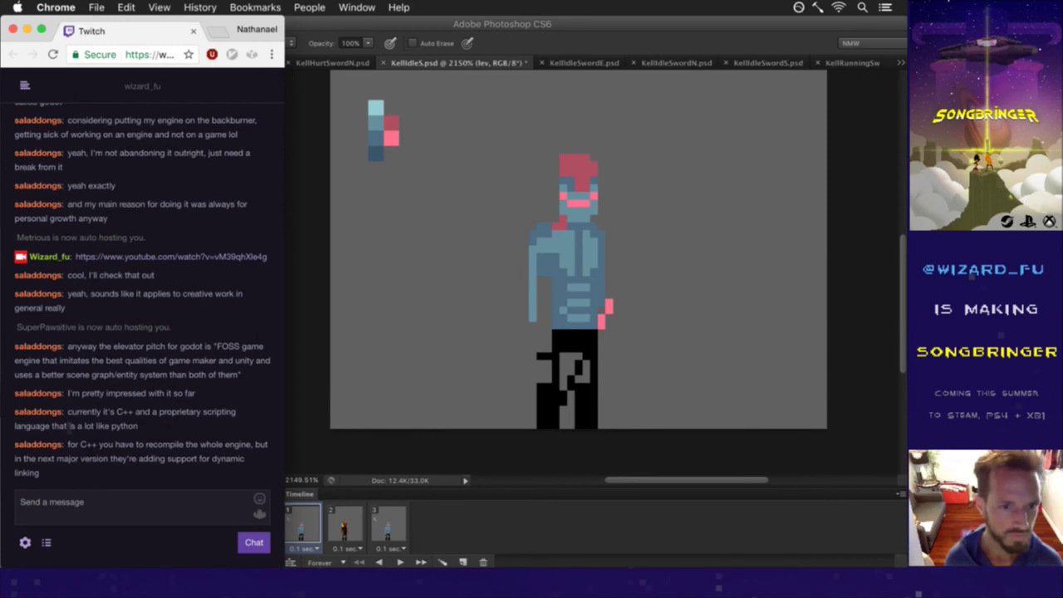
pyautogui.moveTo(68, 412); pyautogui.dragTo(111, 425)
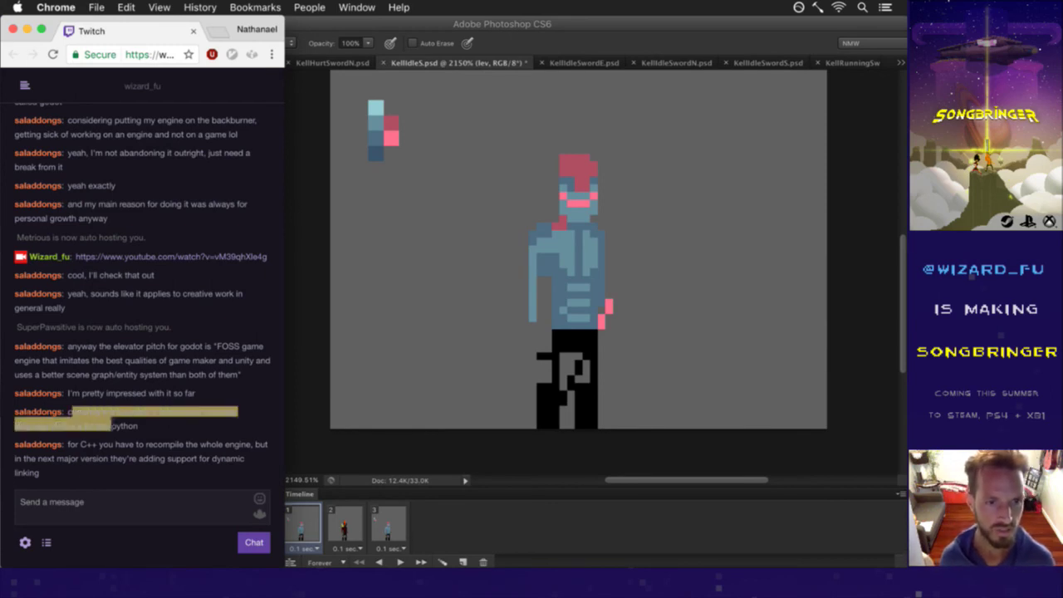
pyautogui.click(134, 438)
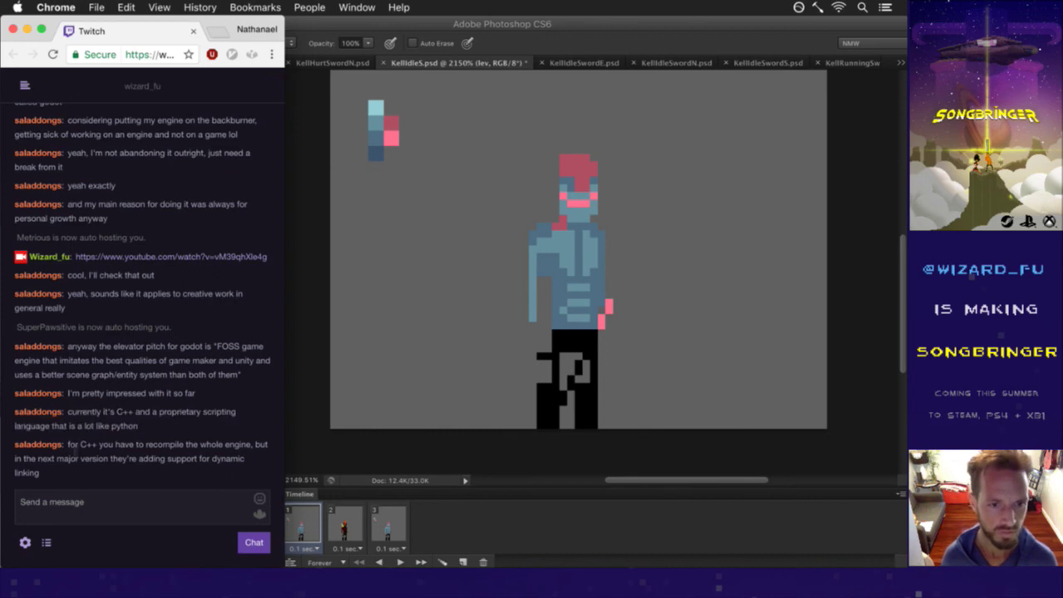
pyautogui.moveTo(80, 445); pyautogui.dragTo(96, 473)
pyautogui.click(100, 465)
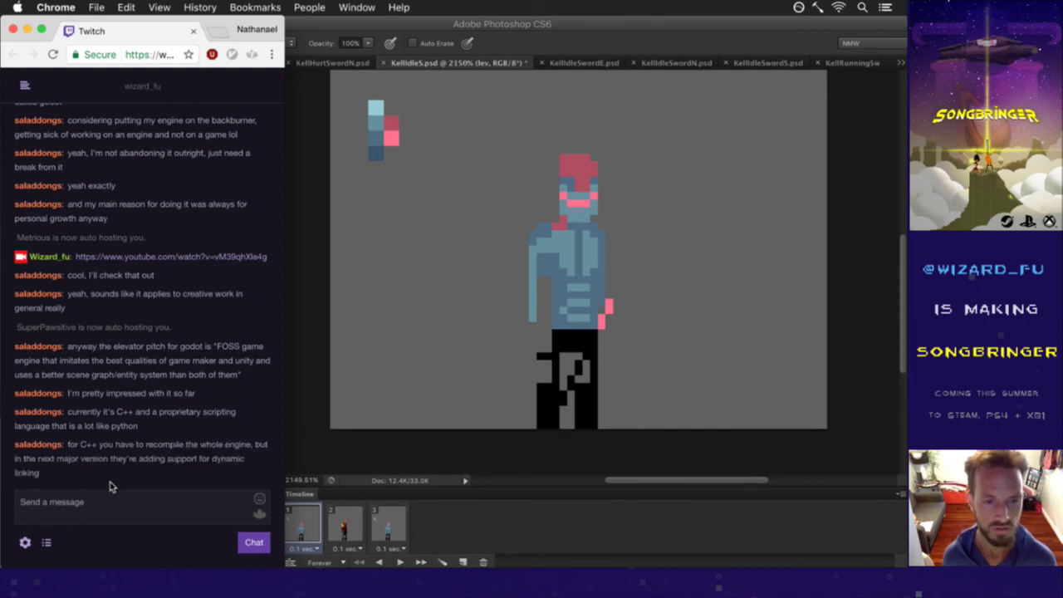
# Save the sprite file in Photoshop, then show the PaintersWheel colour picker and enlarge it until the whole wheel fits.
pyautogui.click(375, 448)
pyautogui.press('cmd+s')
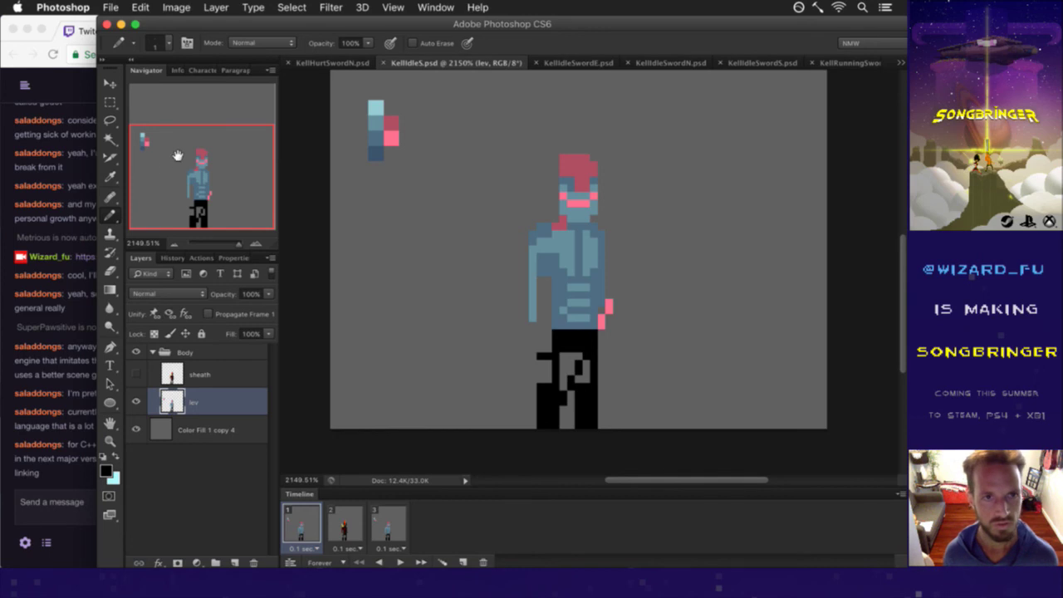
pyautogui.click(436, 7)
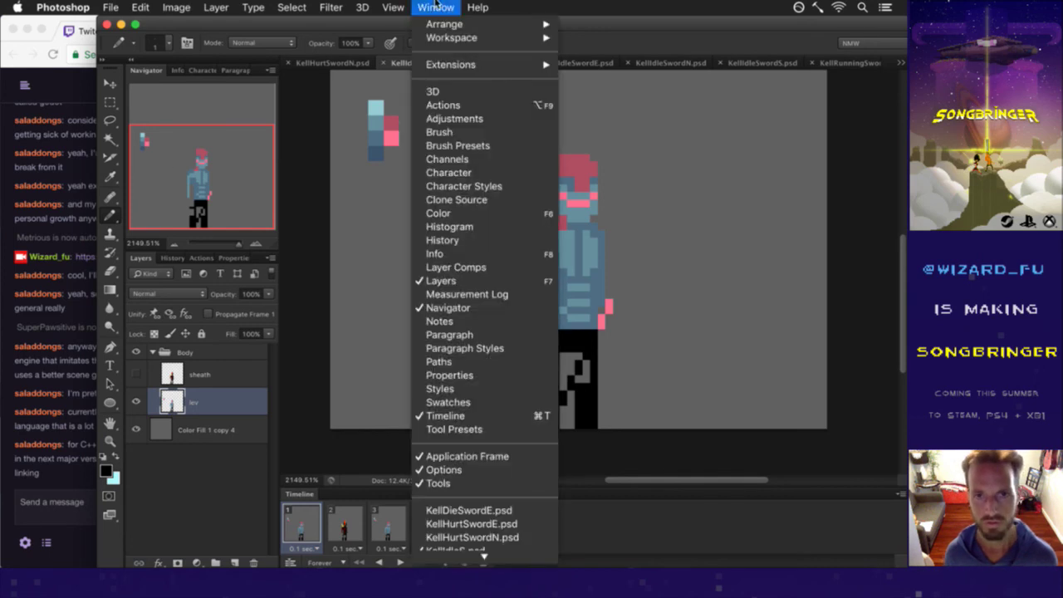
pyautogui.click(453, 214)
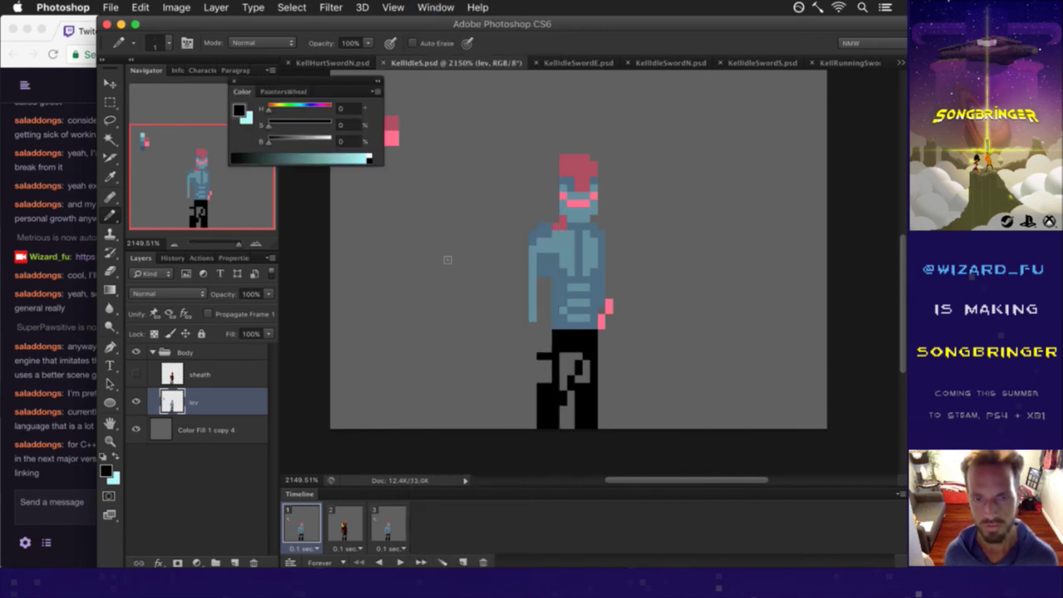
pyautogui.click(284, 91)
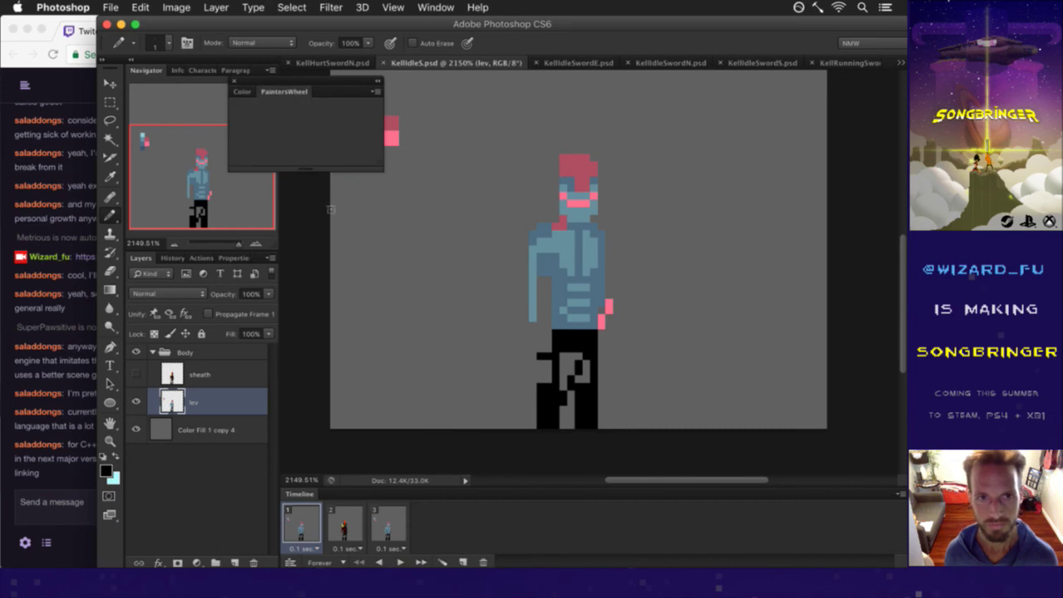
pyautogui.moveTo(383, 171); pyautogui.dragTo(431, 301)
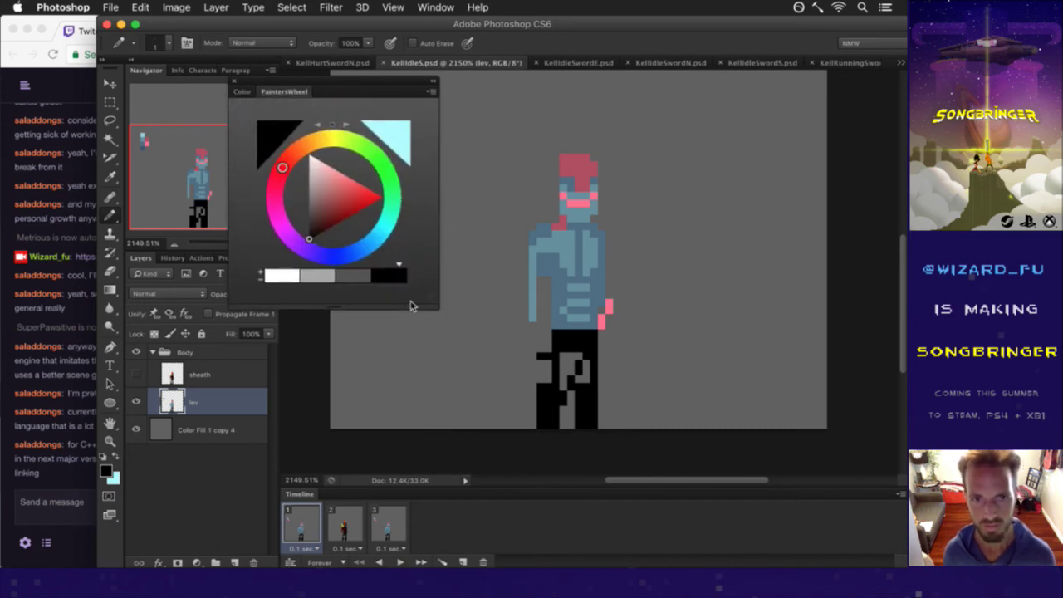
# Try cyan, magenta and blue hues on the colour wheel, and set the foreground colour to a dark muted green.
pyautogui.click(379, 235)
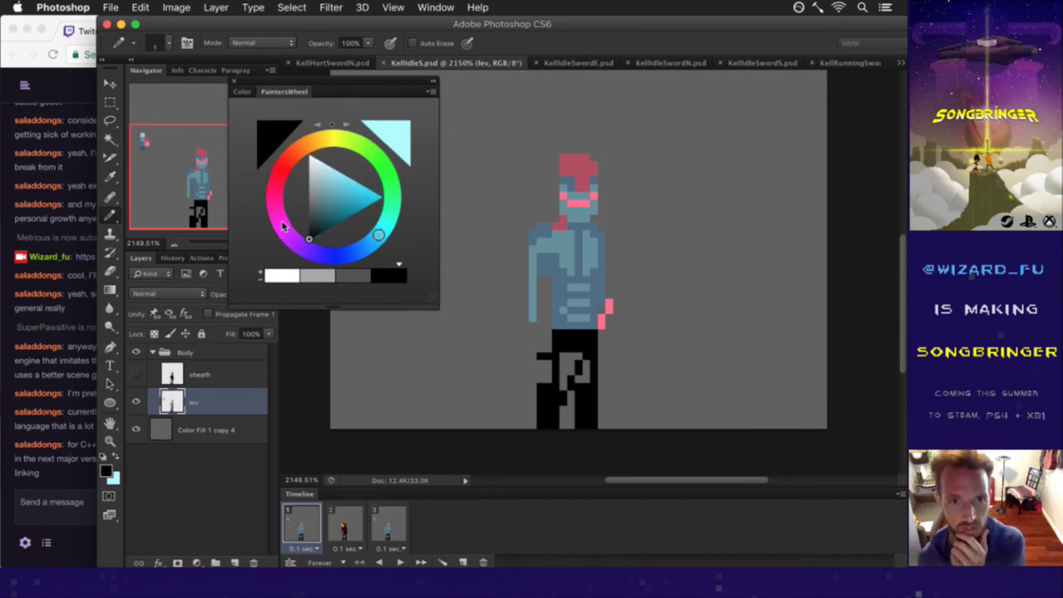
pyautogui.click(281, 224)
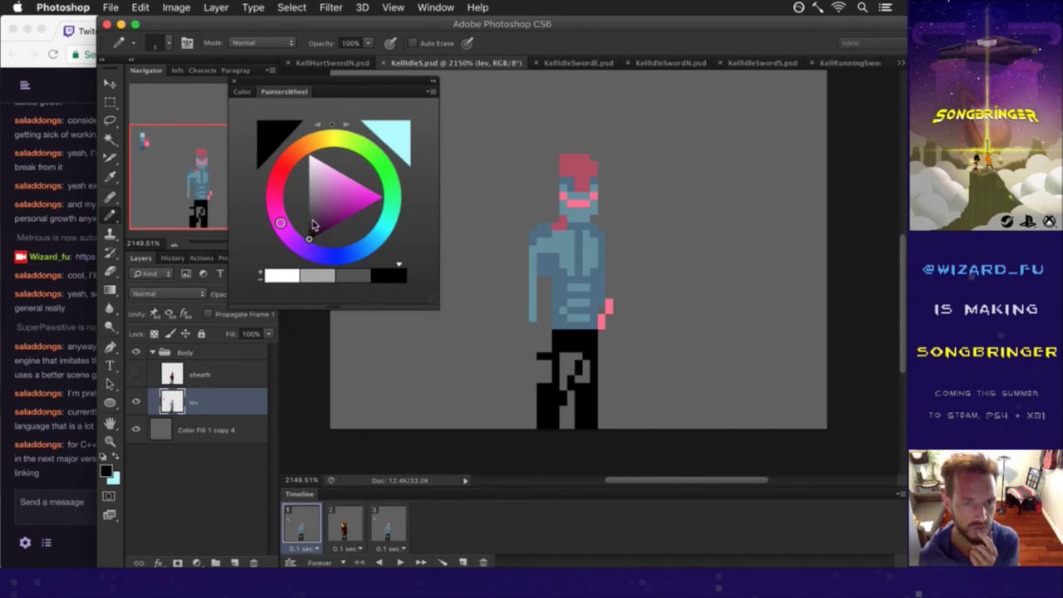
pyautogui.click(364, 249)
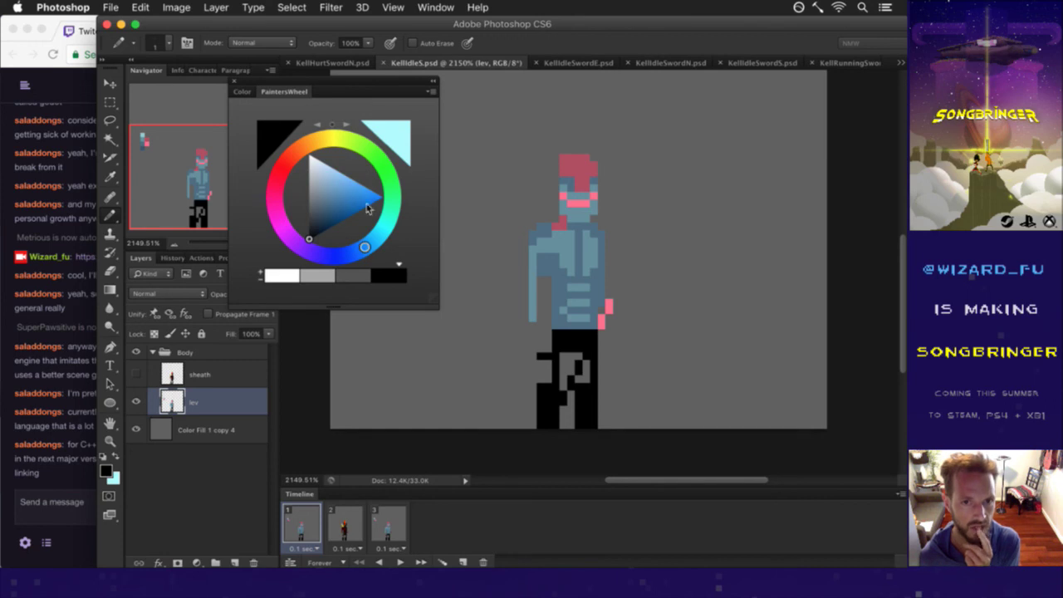
pyautogui.click(371, 153)
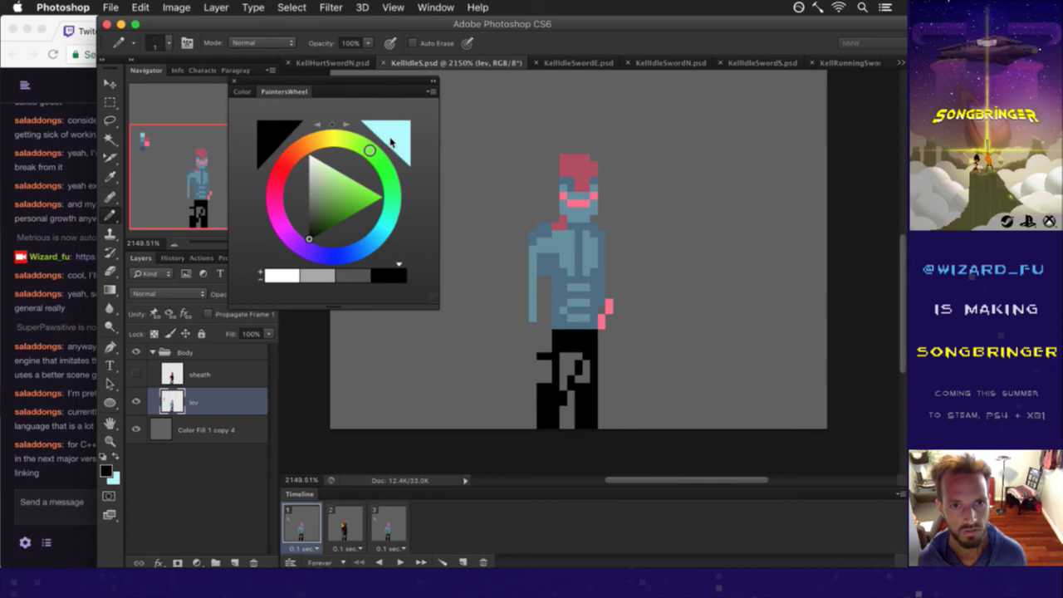
pyautogui.moveTo(311, 237)
pyautogui.mouseDown()
pyautogui.moveTo(348, 199)
pyautogui.moveTo(334, 206)
pyautogui.moveTo(357, 204)
pyautogui.moveTo(327, 188)
pyautogui.moveTo(325, 211)
pyautogui.mouseUp()
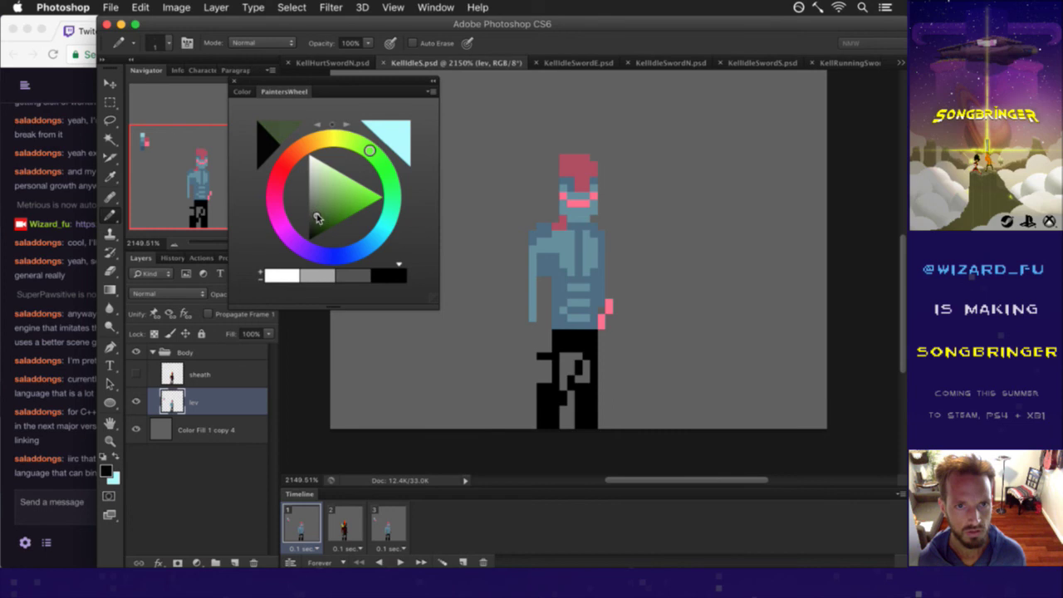
pyautogui.click(317, 215)
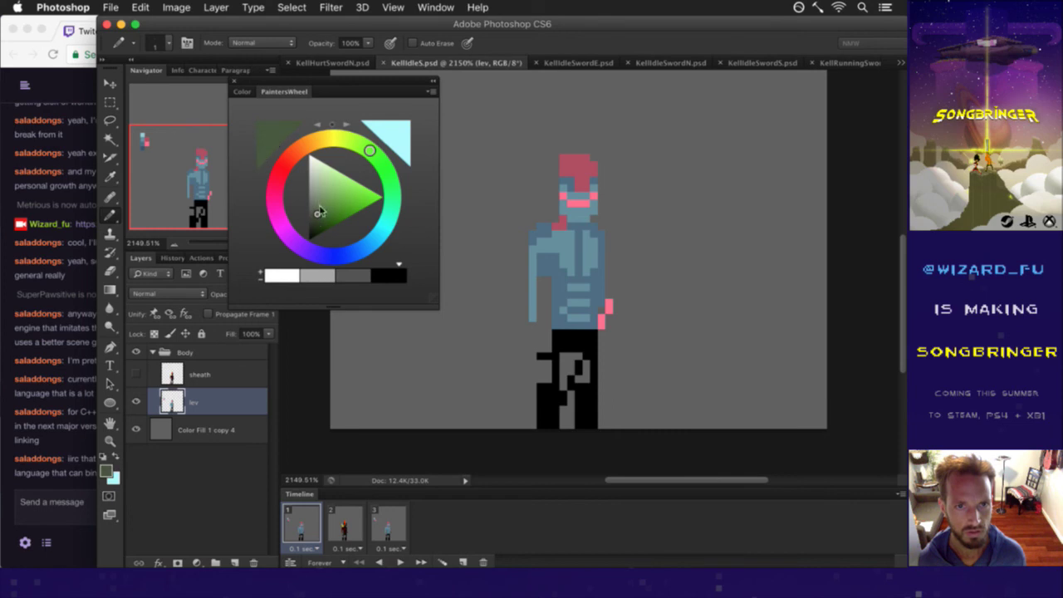
# Switch to the Twitch chat and read the newest message about binding other languages to a C API.
pyautogui.click(85, 405)
pyautogui.moveTo(92, 458); pyautogui.dragTo(104, 471)
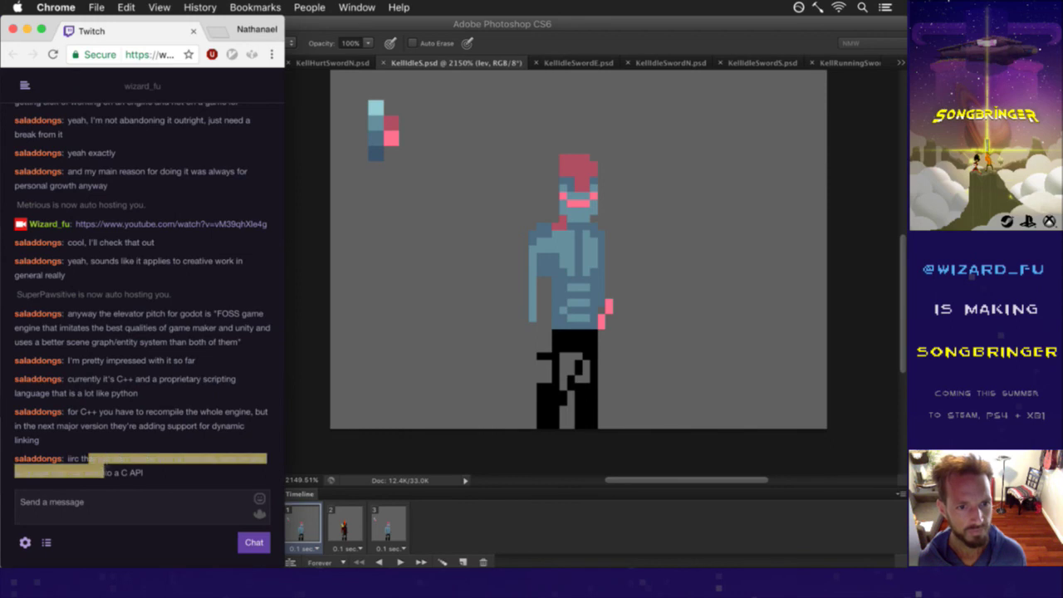
pyautogui.click(103, 446)
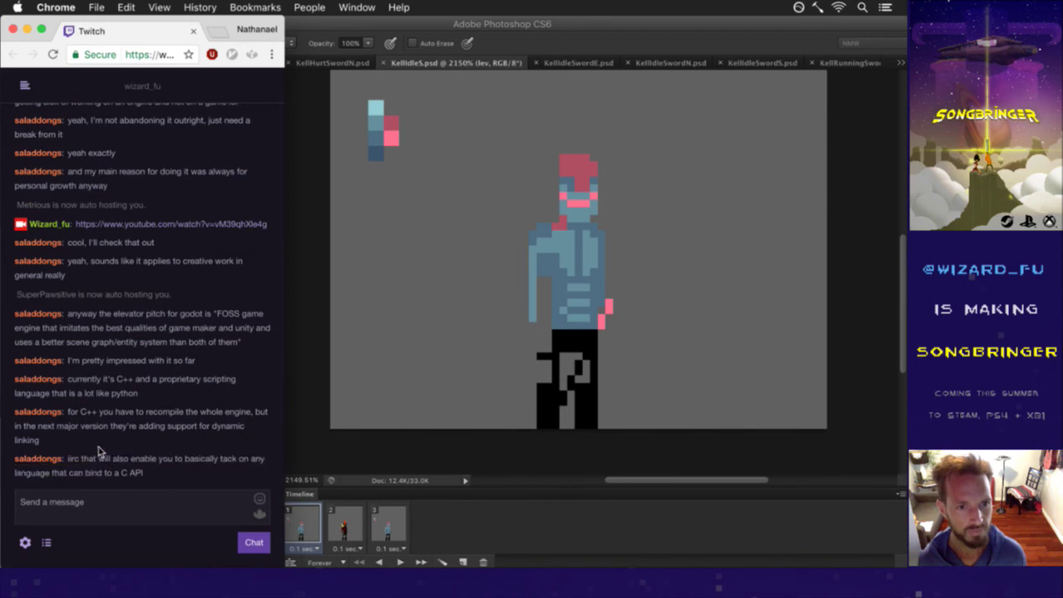
pyautogui.moveTo(82, 462); pyautogui.dragTo(120, 462)
pyautogui.tripleClick(125, 463)
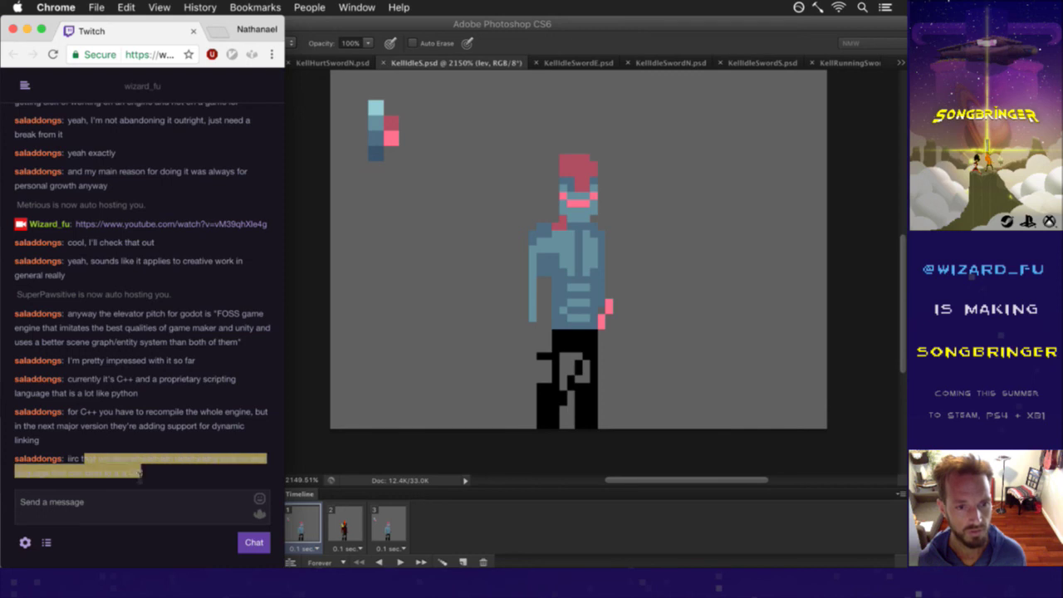
pyautogui.click(166, 475)
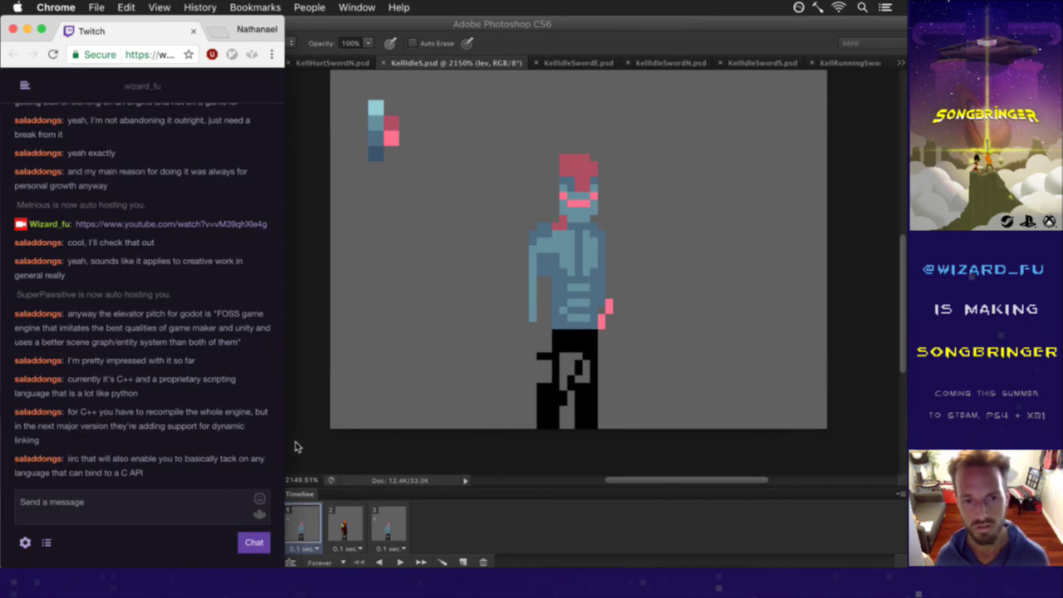
# Open a new Chrome window, move it clear of the chat, and widen it across the Photoshop canvas.
pyautogui.press('super+n')
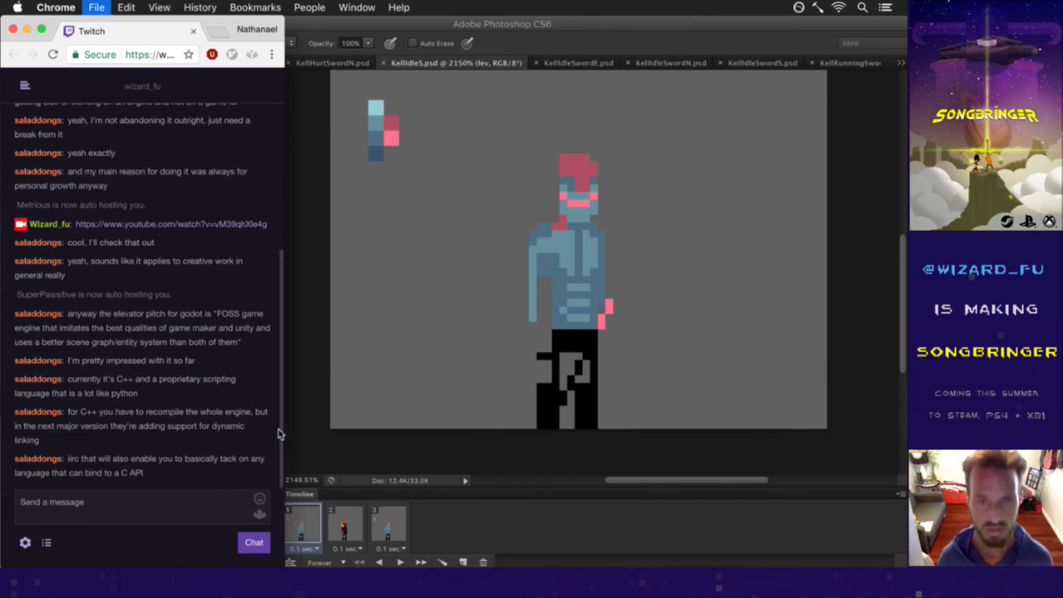
pyautogui.moveTo(149, 34); pyautogui.dragTo(349, 71)
pyautogui.moveTo(500, 456); pyautogui.dragTo(778, 456)
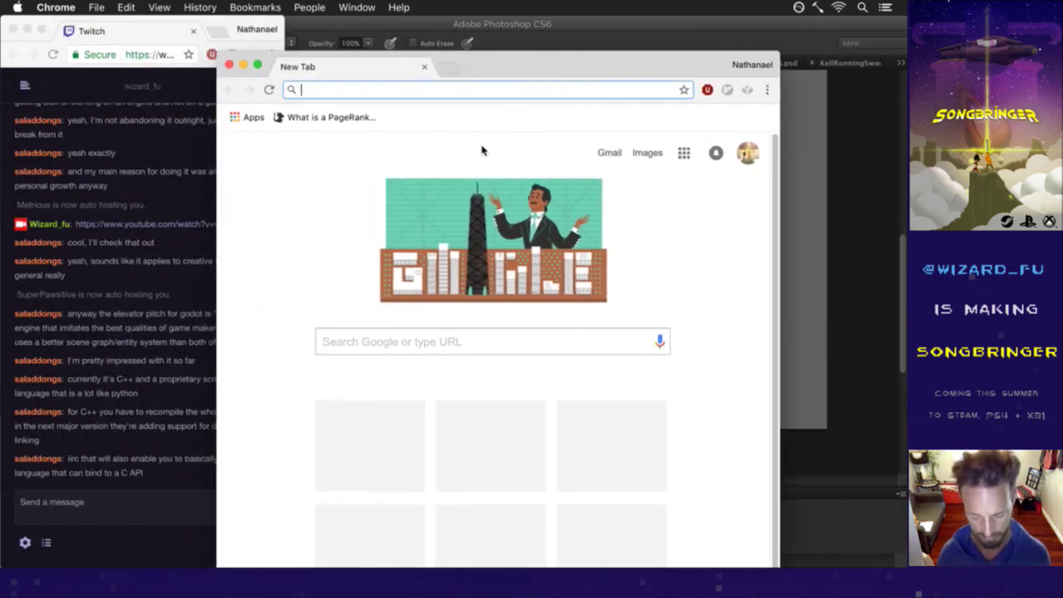
# Search Google for godot, open the Godot Engine website, and move and widen its window over the canvas.
pyautogui.write('godot')
pyautogui.press('Return')
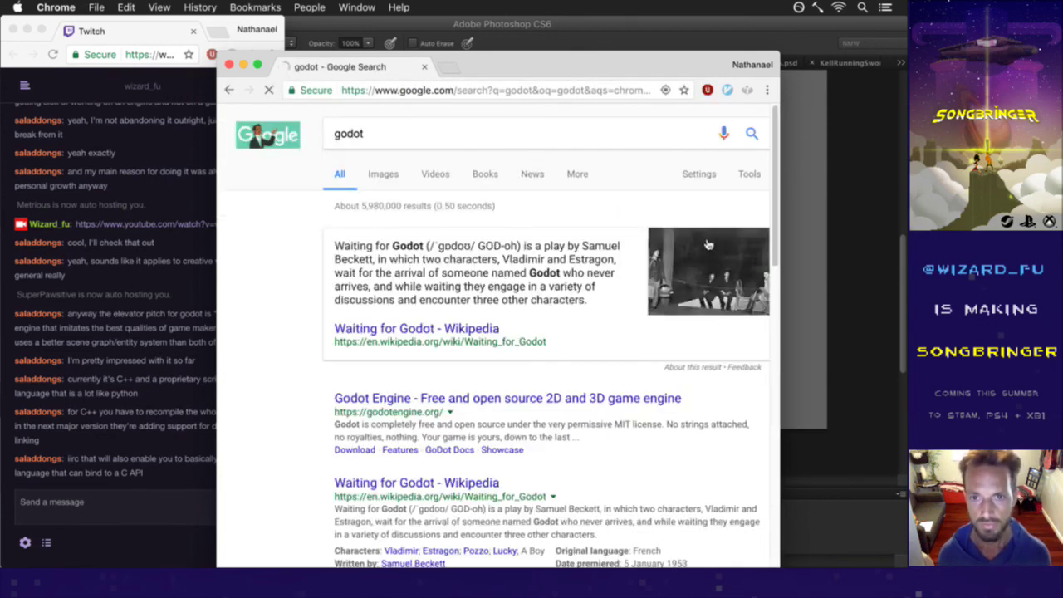
pyautogui.click(511, 401)
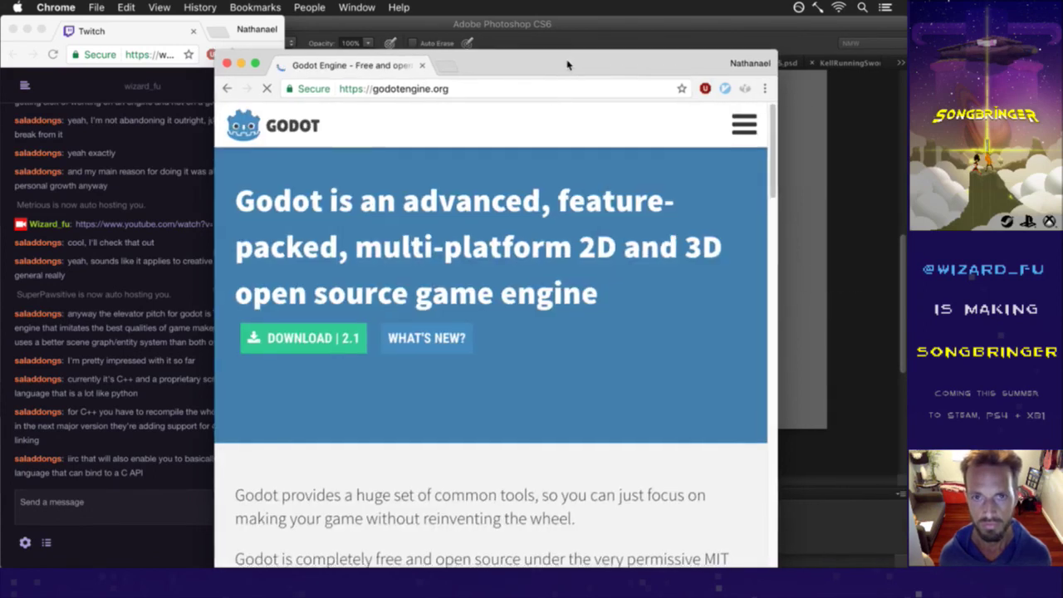
pyautogui.moveTo(568, 60); pyautogui.dragTo(540, 29)
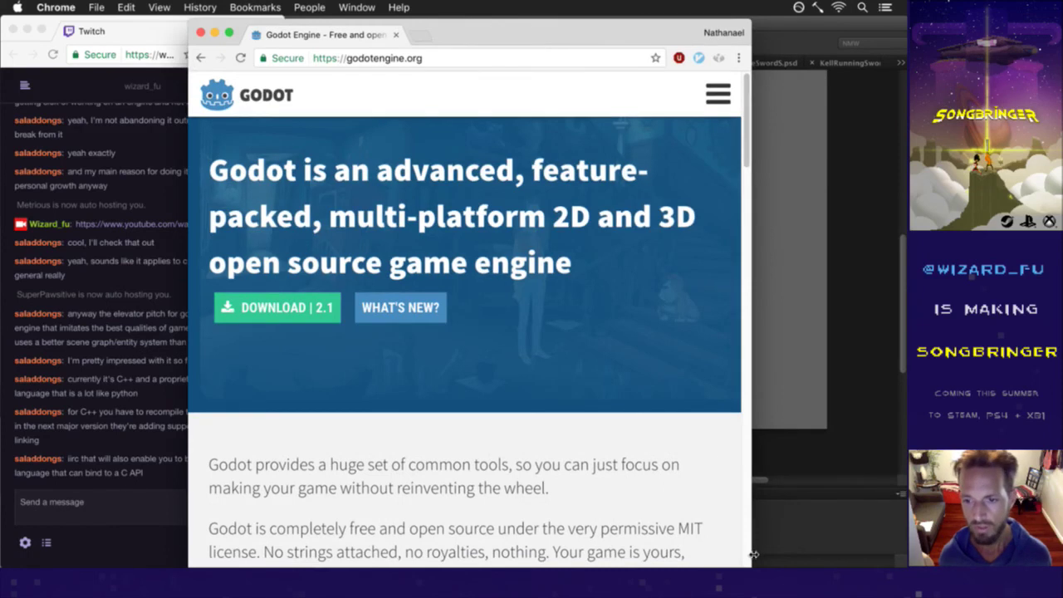
pyautogui.moveTo(750, 551); pyautogui.dragTo(855, 532)
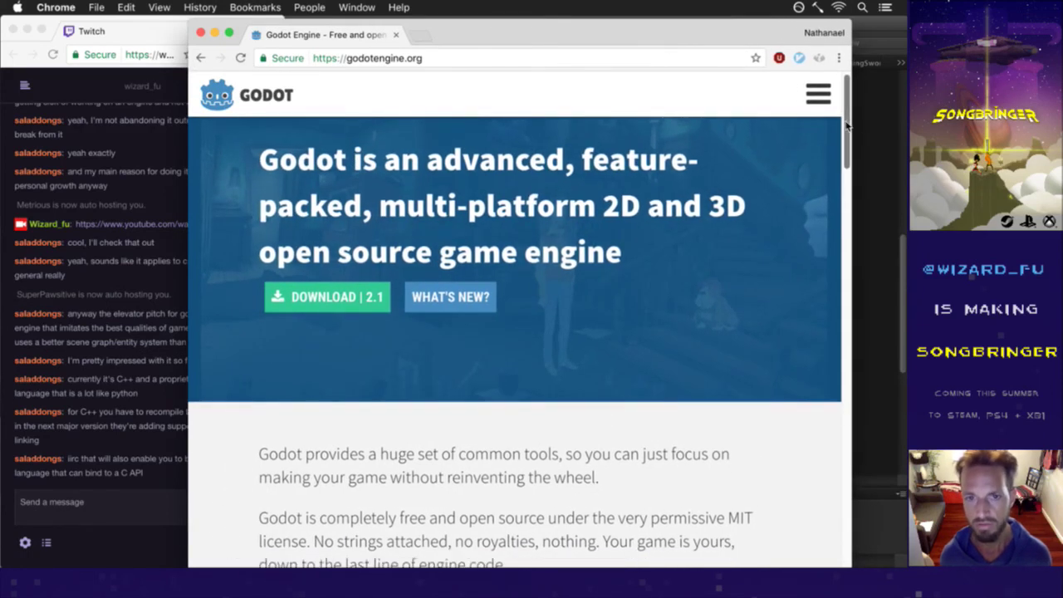
# Look through the Godot home page, open its Features page, and read down to the Multi-platform editor section.
pyautogui.moveTo(846, 122); pyautogui.dragTo(781, 482)
pyautogui.scroll(-5, 778, 491)
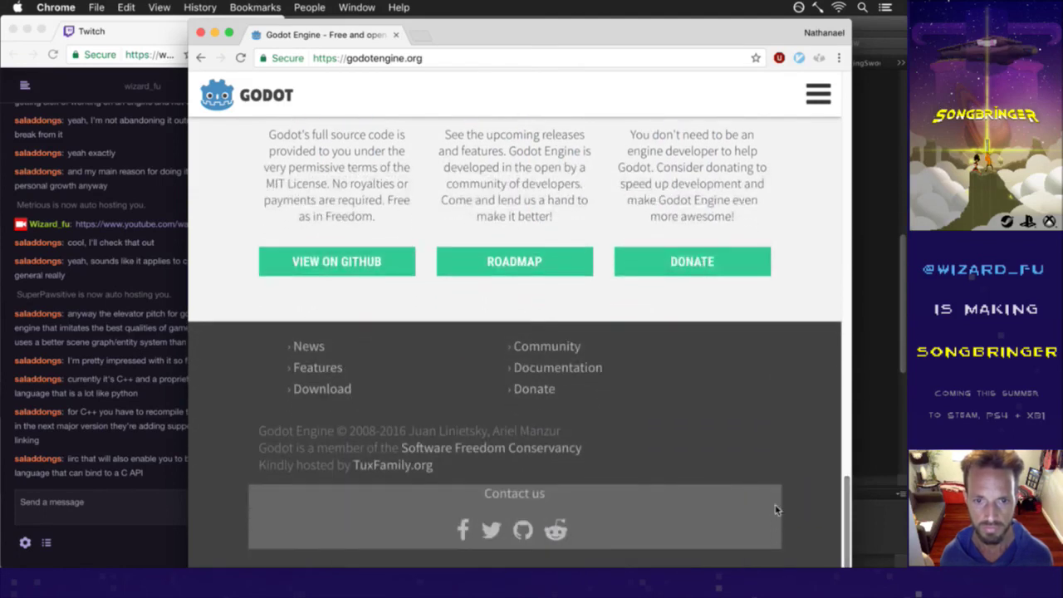
pyautogui.click(317, 375)
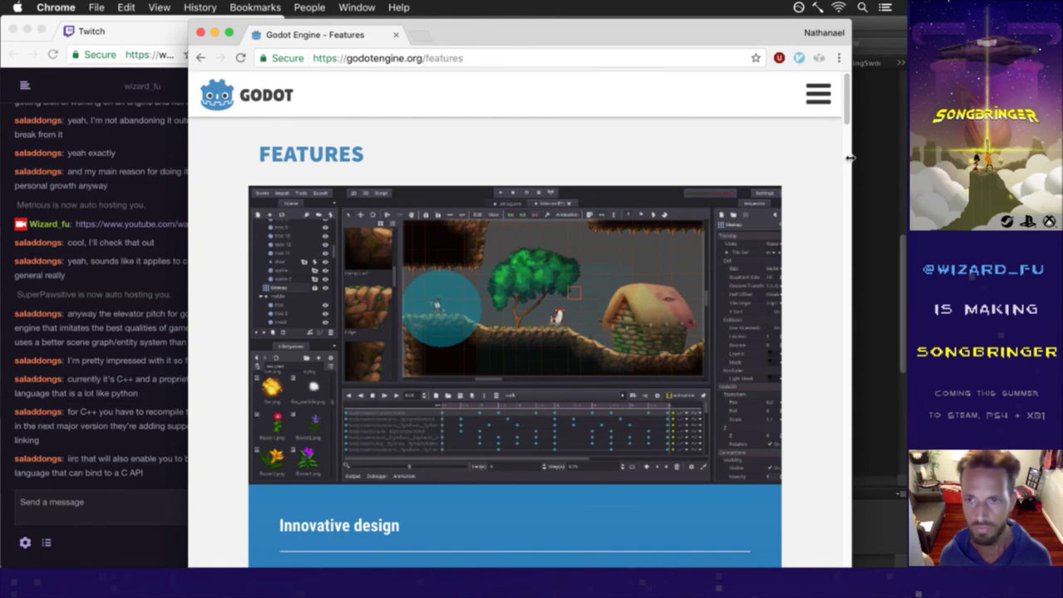
pyautogui.moveTo(847, 113); pyautogui.dragTo(821, 107)
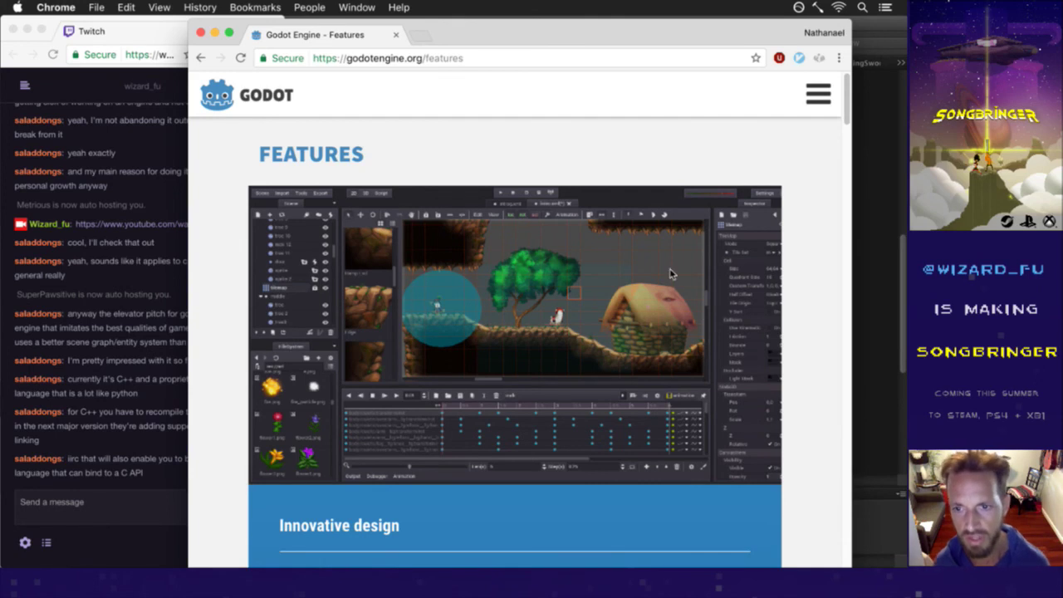
pyautogui.moveTo(850, 96); pyautogui.dragTo(822, 389)
pyautogui.scroll(-1, 823, 401)
pyautogui.scroll(-1, 821, 388)
# Read the chat message about writing games in C++ or GDscript, and read the rest of the Features page through Collaborate.
pyautogui.click(163, 477)
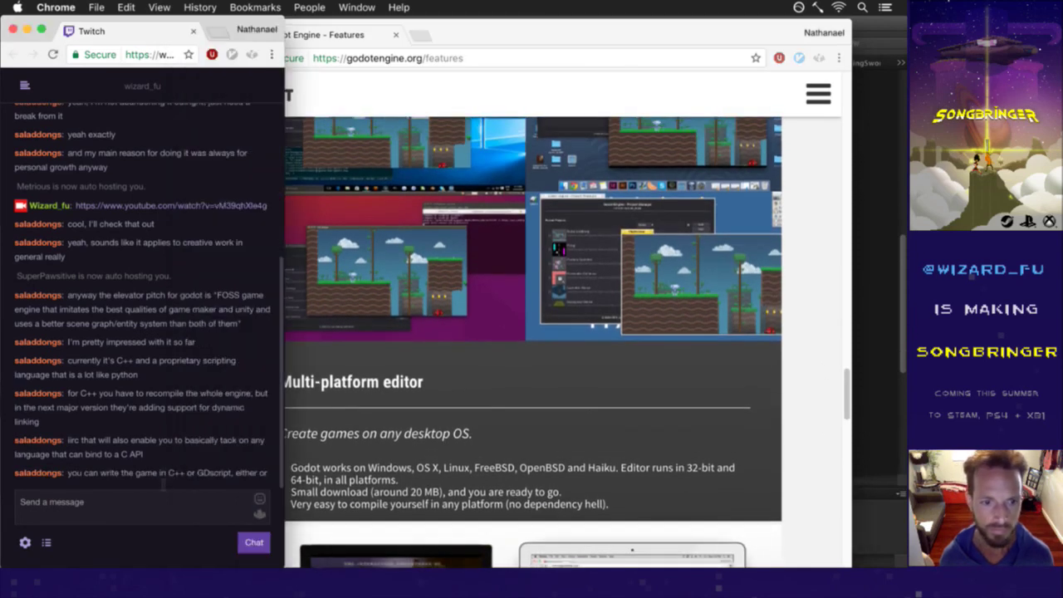
pyautogui.moveTo(95, 480); pyautogui.dragTo(261, 478)
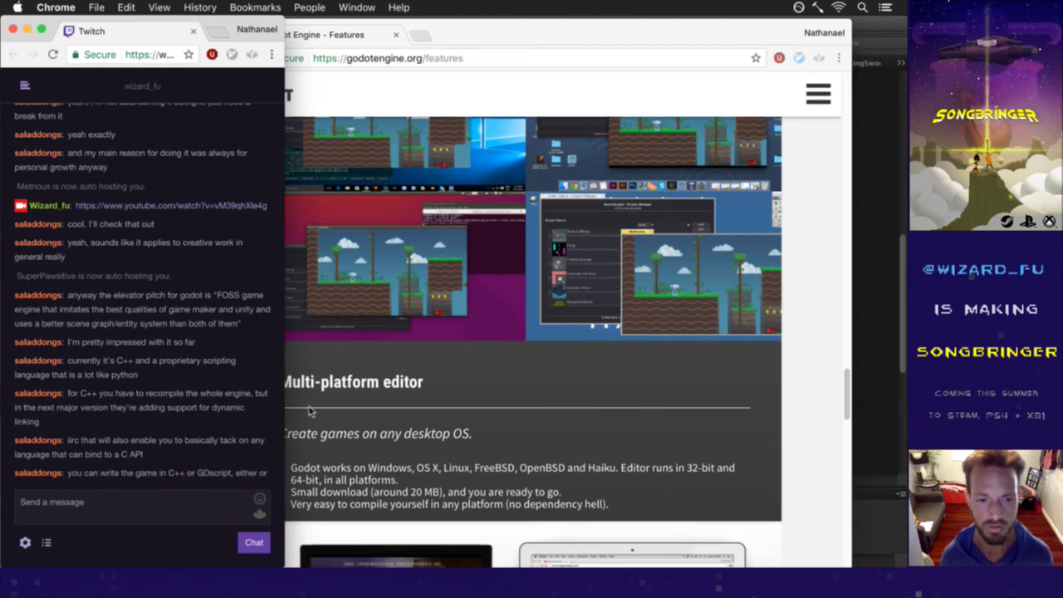
pyautogui.click(611, 399)
pyautogui.moveTo(848, 389); pyautogui.dragTo(853, 493)
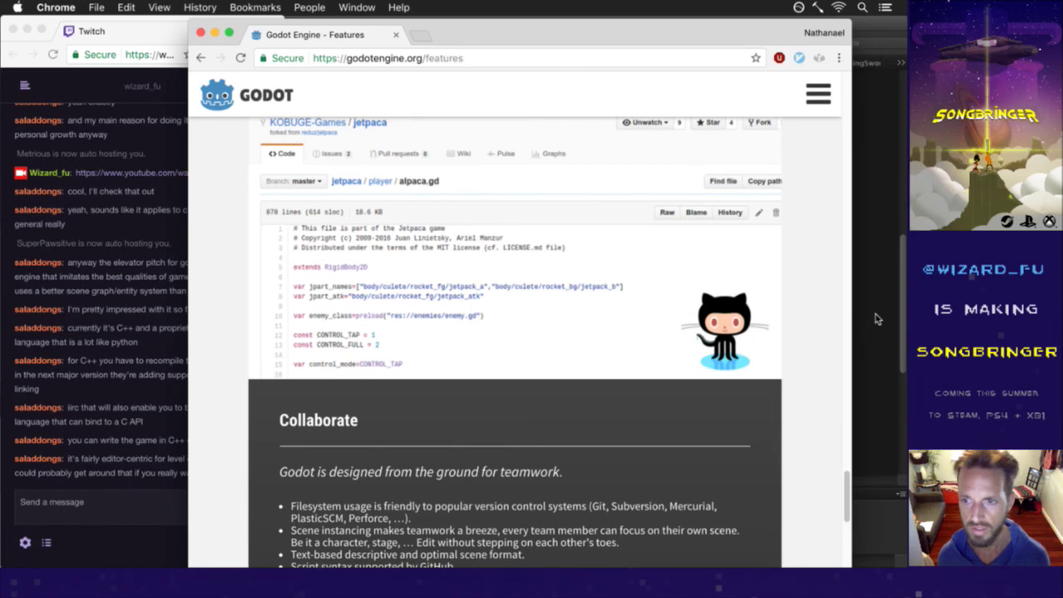
pyautogui.scroll(-5, 847, 494)
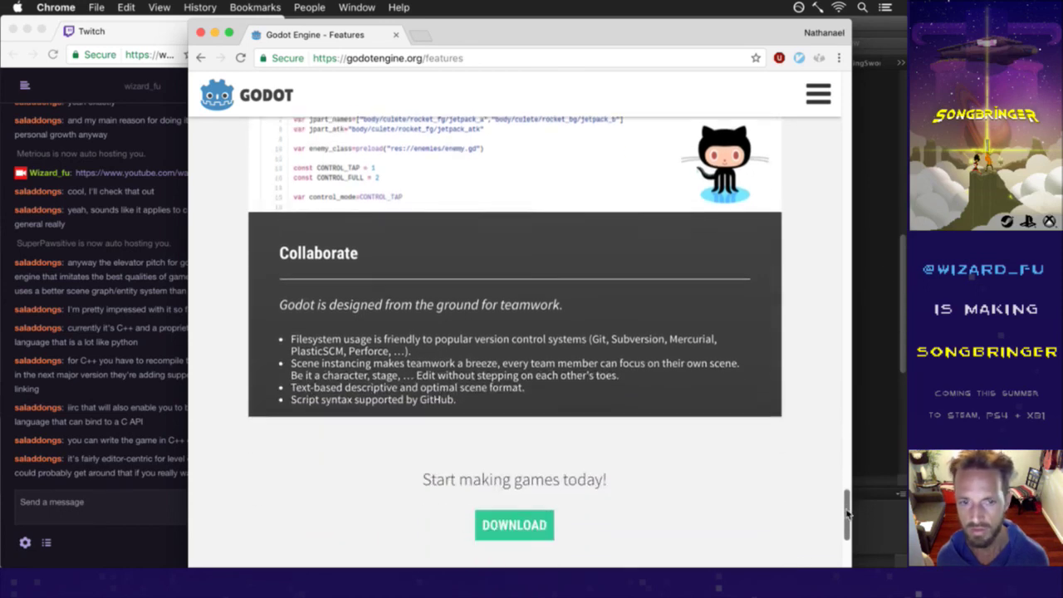
# Read the chat message about editor-centric level design, and close the Godot browser window.
pyautogui.click(121, 473)
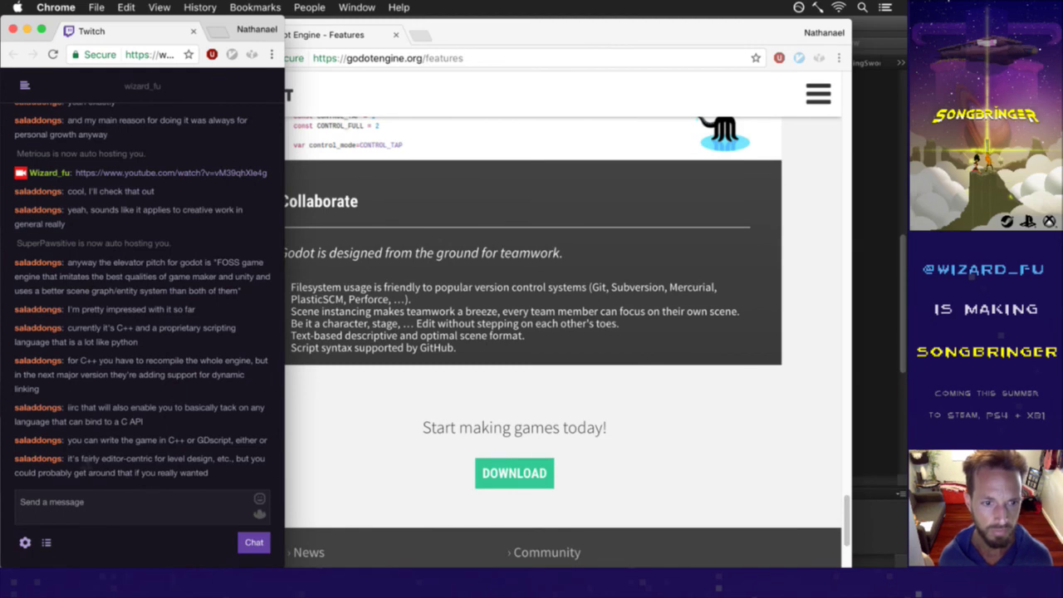
pyautogui.moveTo(83, 458); pyautogui.dragTo(231, 475)
pyautogui.click(228, 480)
pyautogui.click(301, 419)
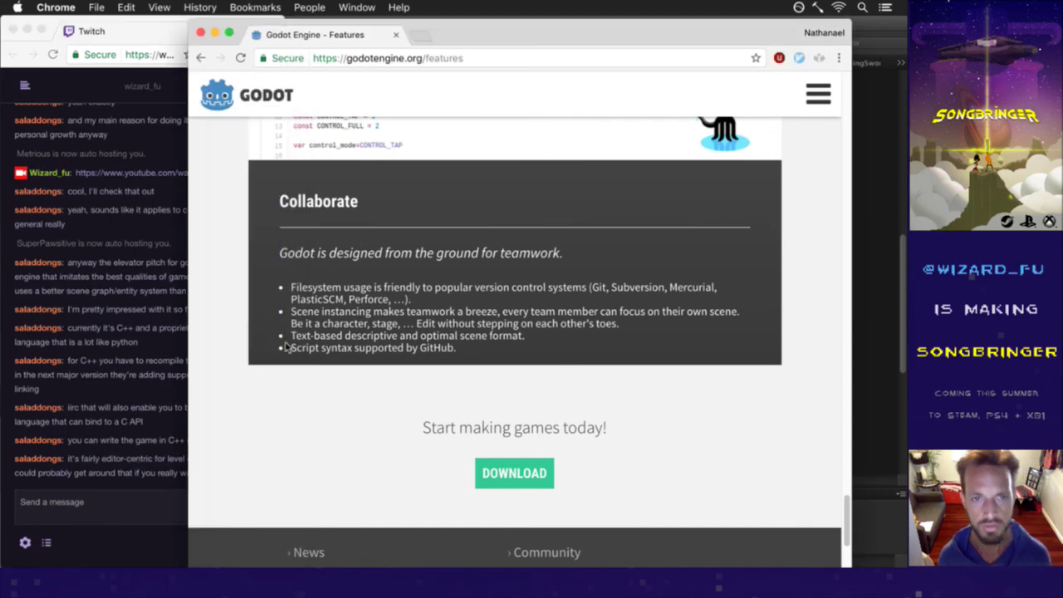
pyautogui.click(200, 34)
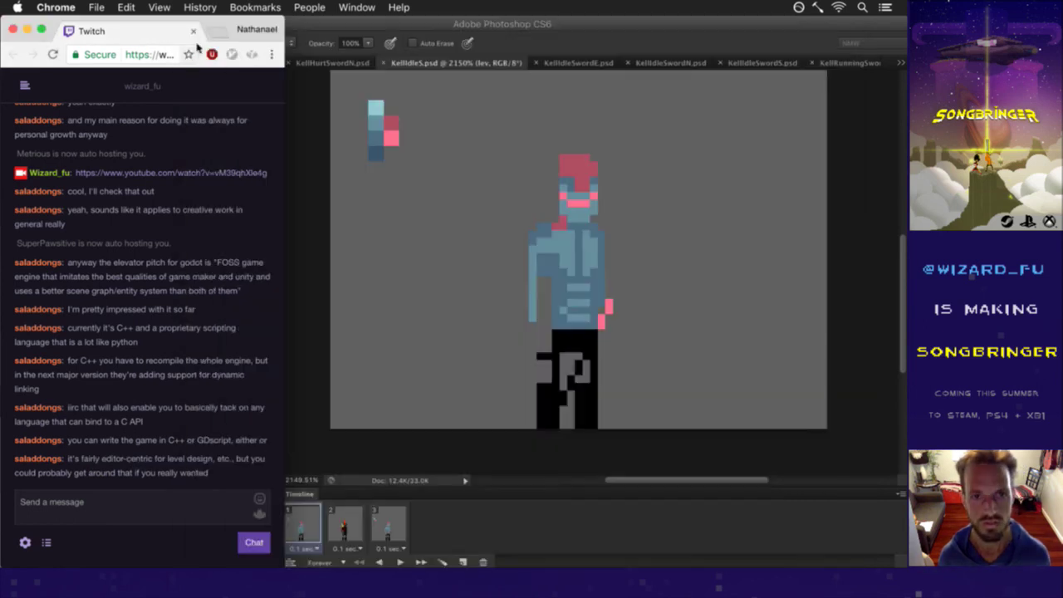
# Switch to Photoshop, pencil the hips of the trousers muted green, and erase the stray black pixels beside the thigh.
pyautogui.click(451, 444)
pyautogui.moveTo(587, 378)
pyautogui.mouseDown()
pyautogui.moveTo(558, 355)
pyautogui.moveTo(555, 364)
pyautogui.moveTo(573, 362)
pyautogui.moveTo(558, 354)
pyautogui.moveTo(591, 350)
pyautogui.moveTo(585, 371)
pyautogui.moveTo(551, 363)
pyautogui.mouseUp()
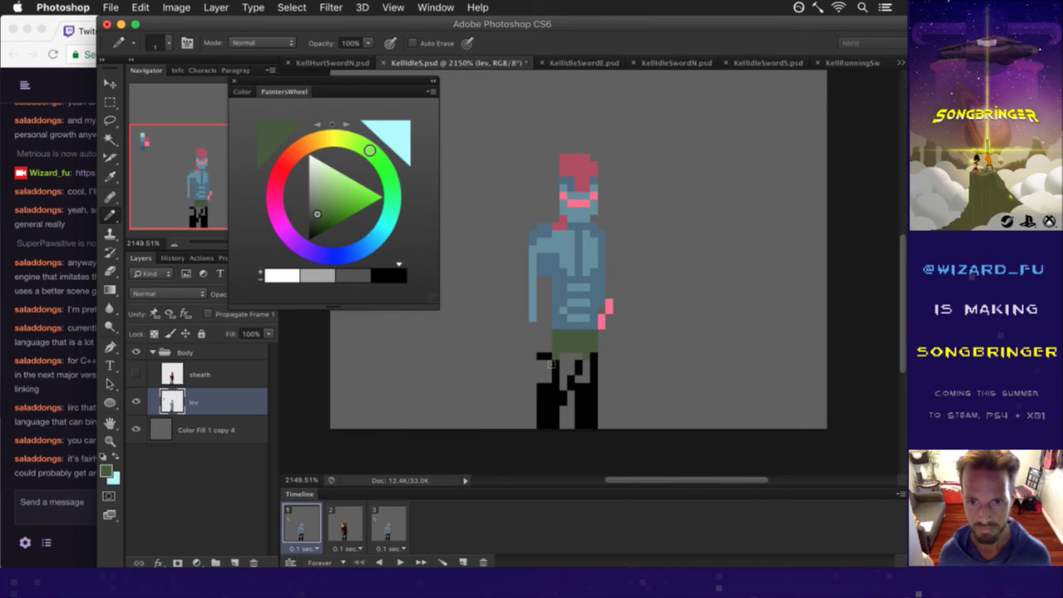
pyautogui.press('e')
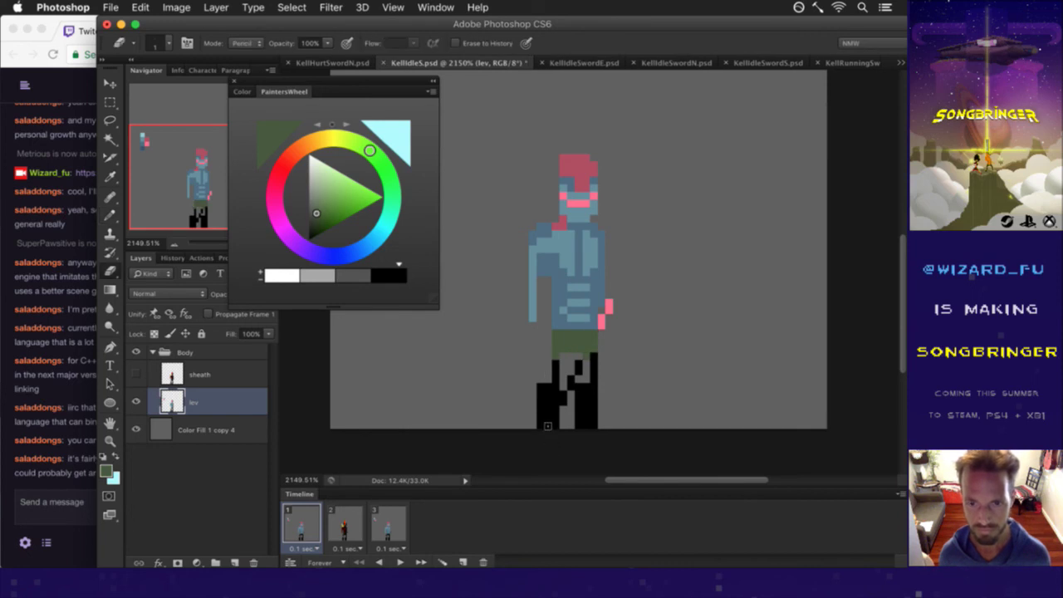
# Fill the black areas of both trouser legs with the muted green and save the file.
pyautogui.press('g')
pyautogui.click(555, 405)
pyautogui.click(592, 406)
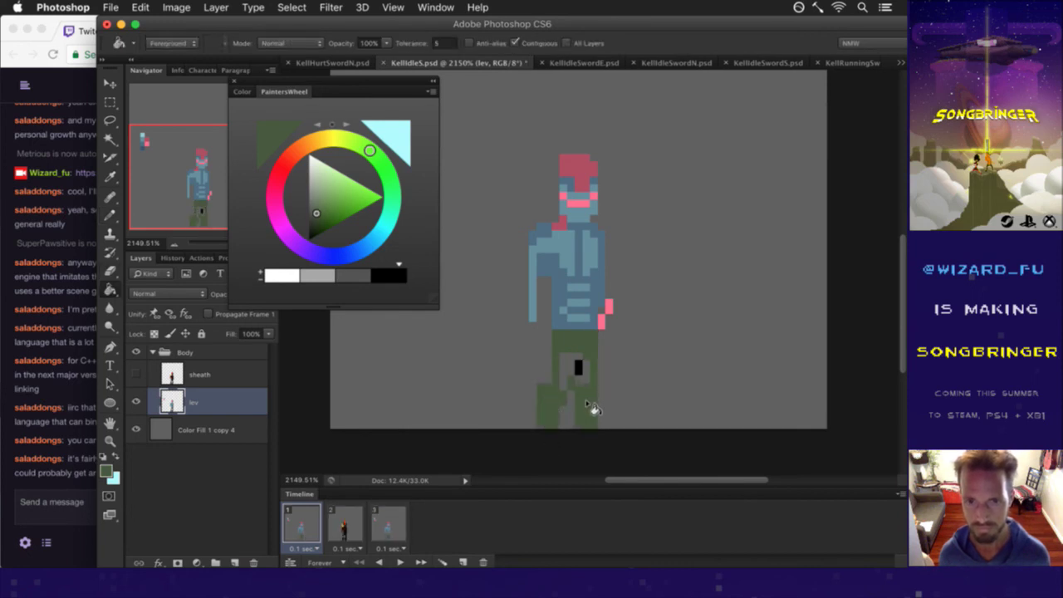
pyautogui.press('b')
pyautogui.press('super+s')
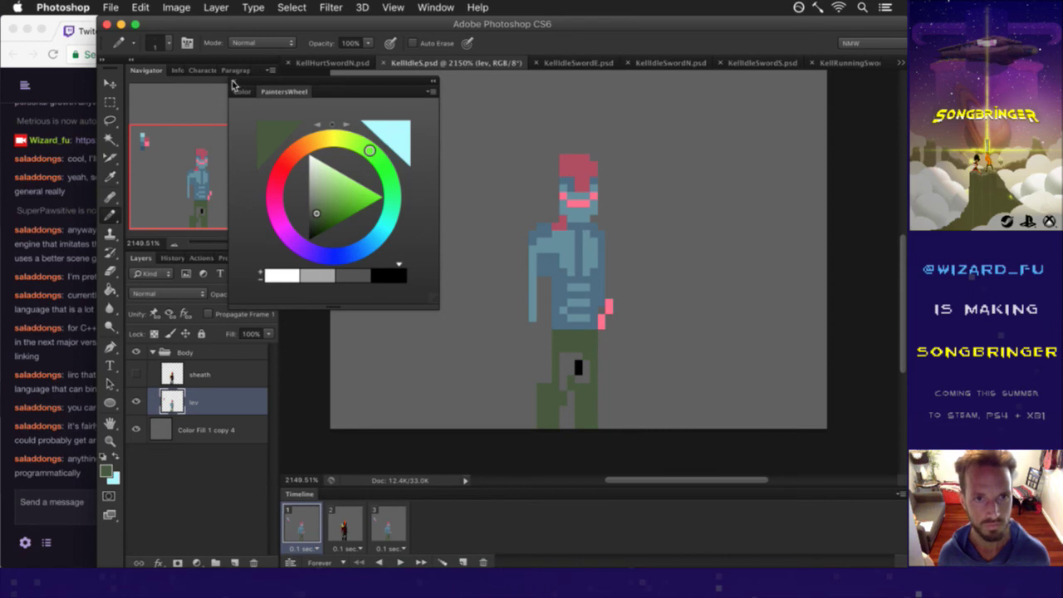
# Switch to the Twitch chat and read the newest messages on GM and Unity annoyances and on doing editor work programmatically.
pyautogui.click(47, 494)
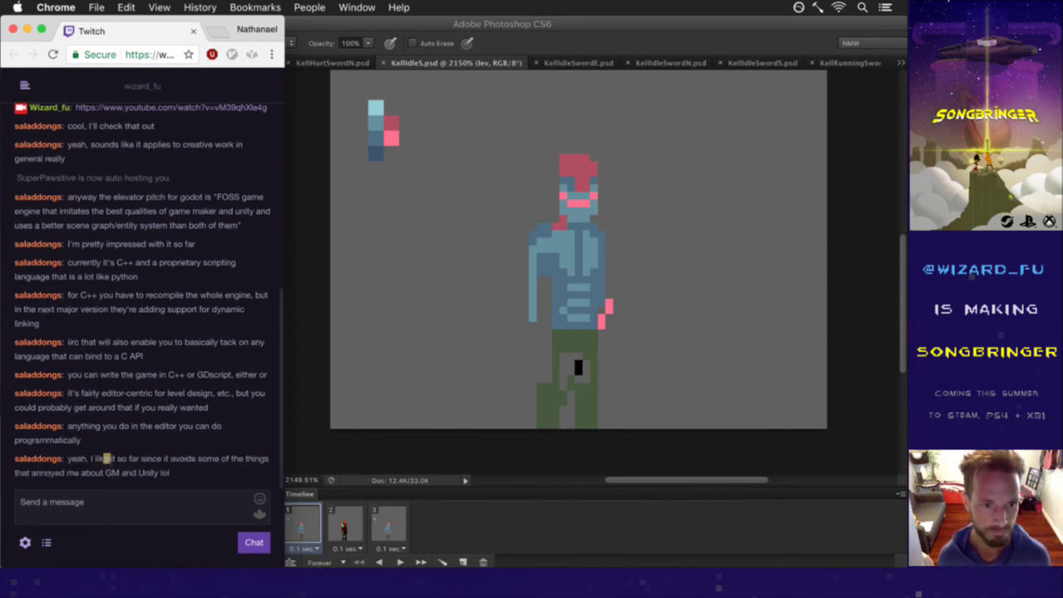
pyautogui.moveTo(104, 458); pyautogui.dragTo(118, 472)
pyautogui.keyDown('shift'); pyautogui.click(157, 477); pyautogui.keyUp('shift')
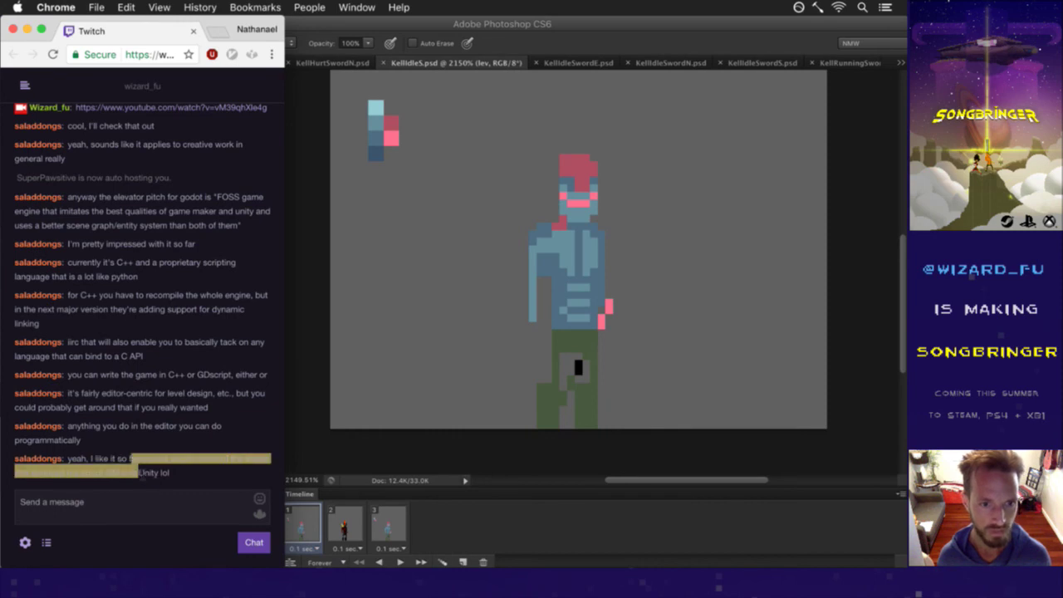
pyautogui.click(177, 484)
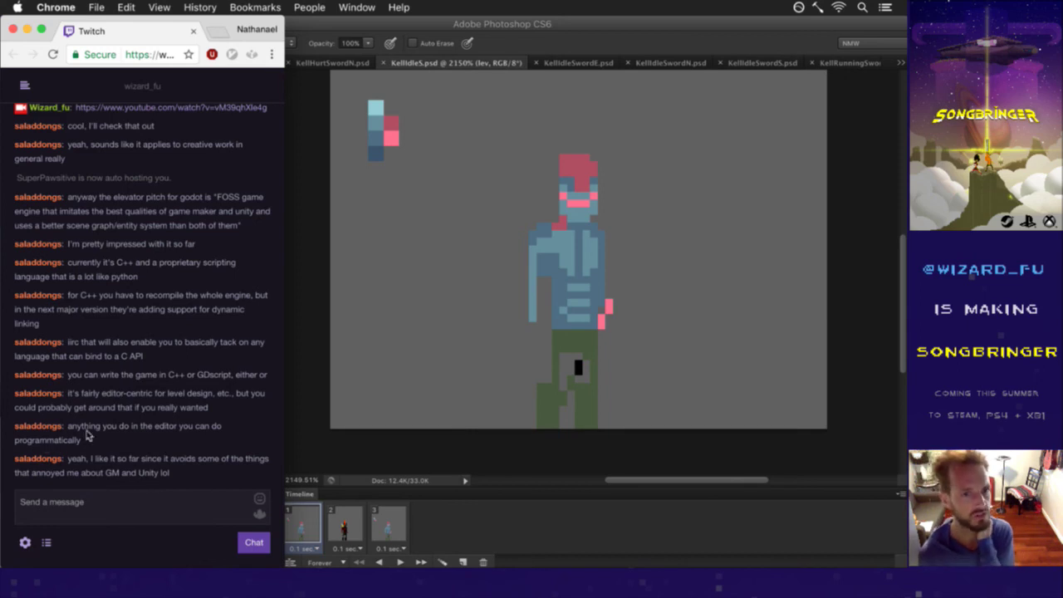
pyautogui.moveTo(90, 426); pyautogui.dragTo(124, 440)
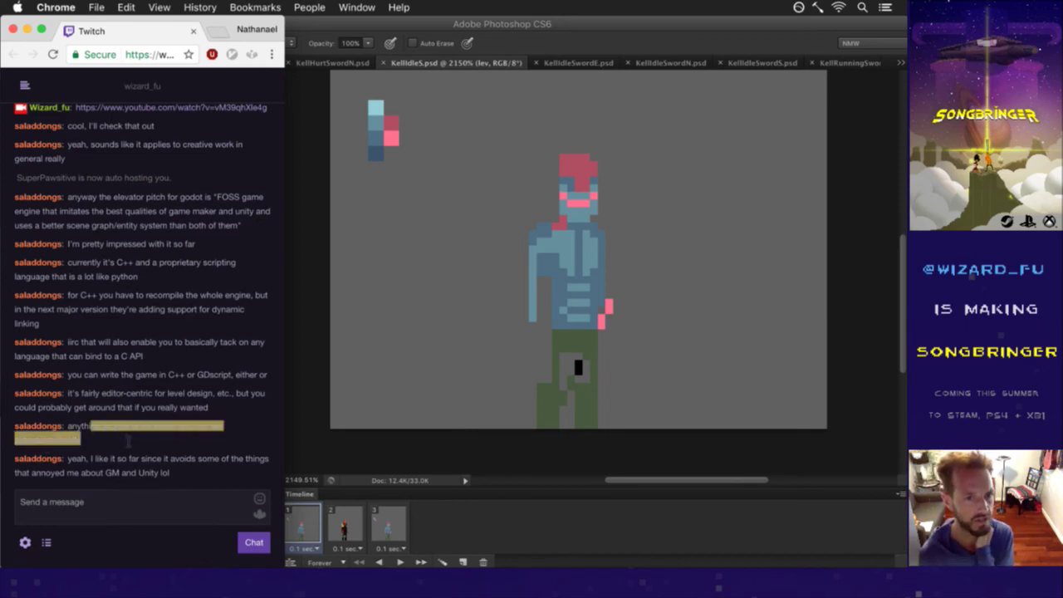
pyautogui.click(134, 447)
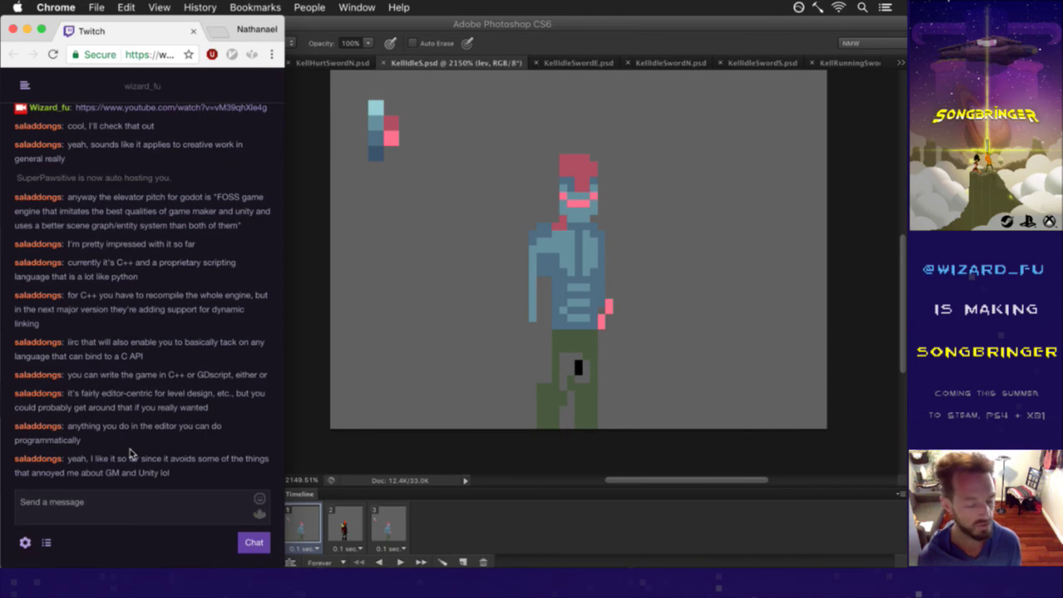
pyautogui.click(308, 431)
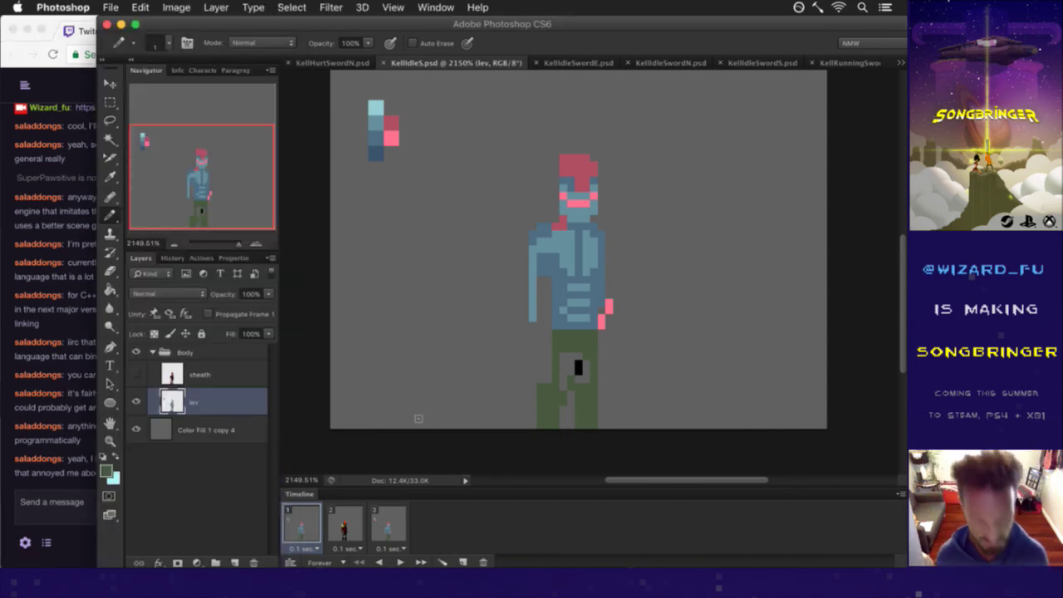
pyautogui.click(87, 477)
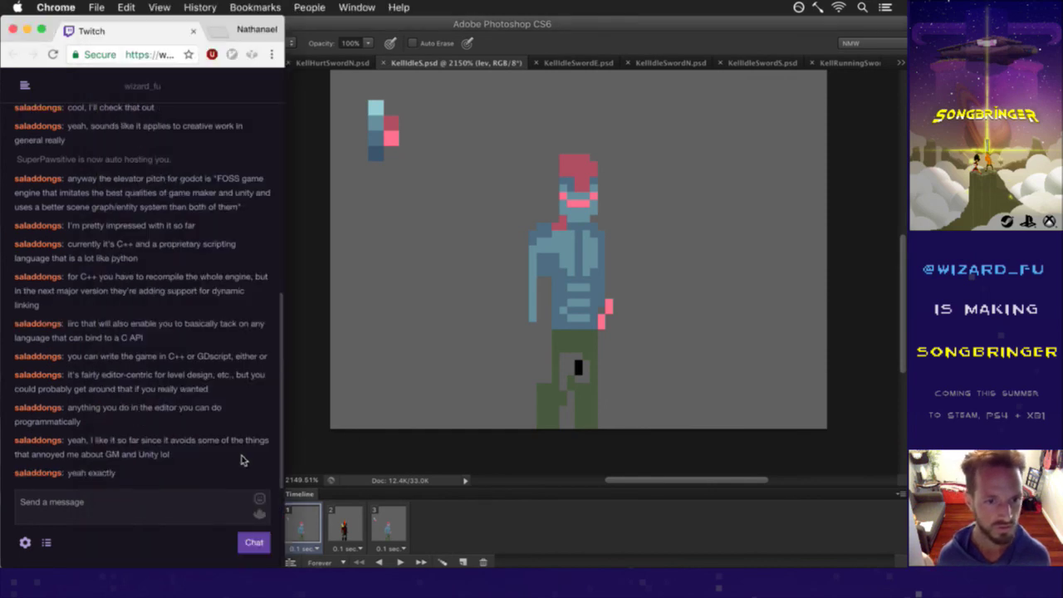
# Return to Photoshop, set the foreground colour to neutral grey 595959, and paint over the black patch between the legs.
pyautogui.click(305, 448)
pyautogui.click(107, 471)
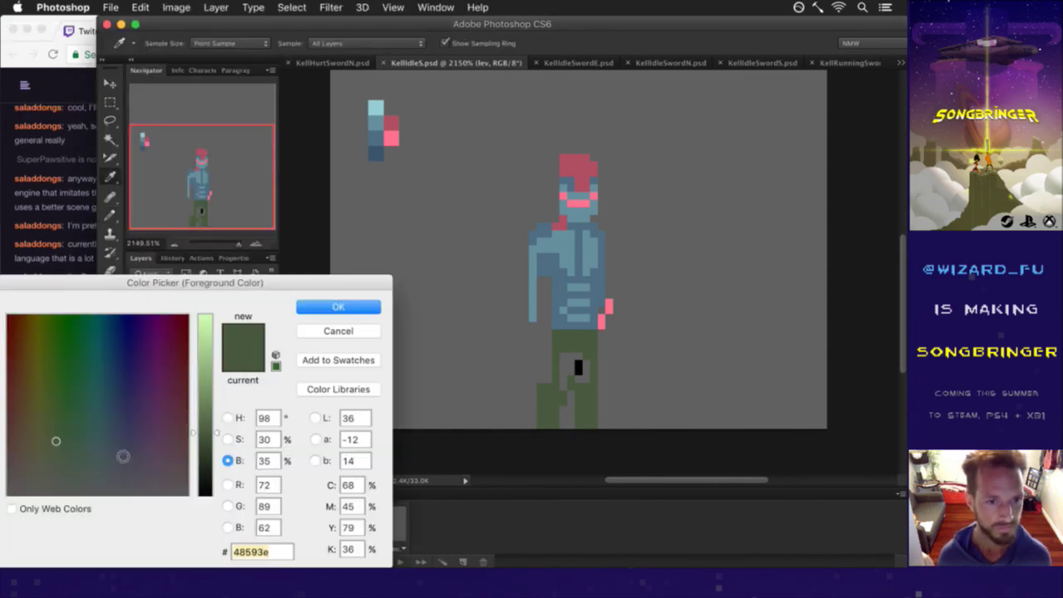
pyautogui.moveTo(235, 293); pyautogui.dragTo(740, 73)
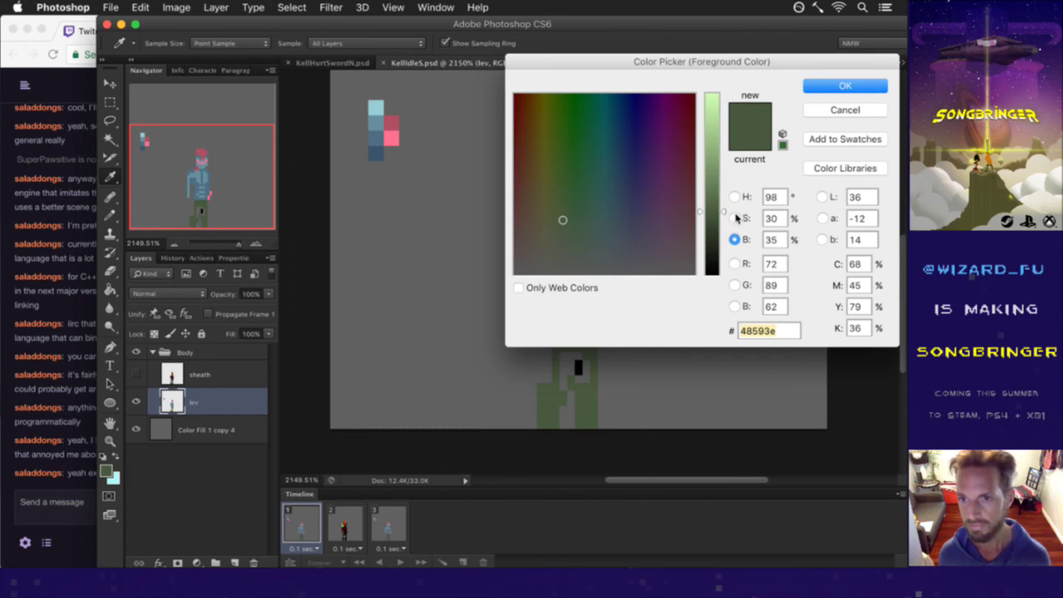
pyautogui.click(735, 217)
pyautogui.moveTo(717, 243); pyautogui.dragTo(710, 284)
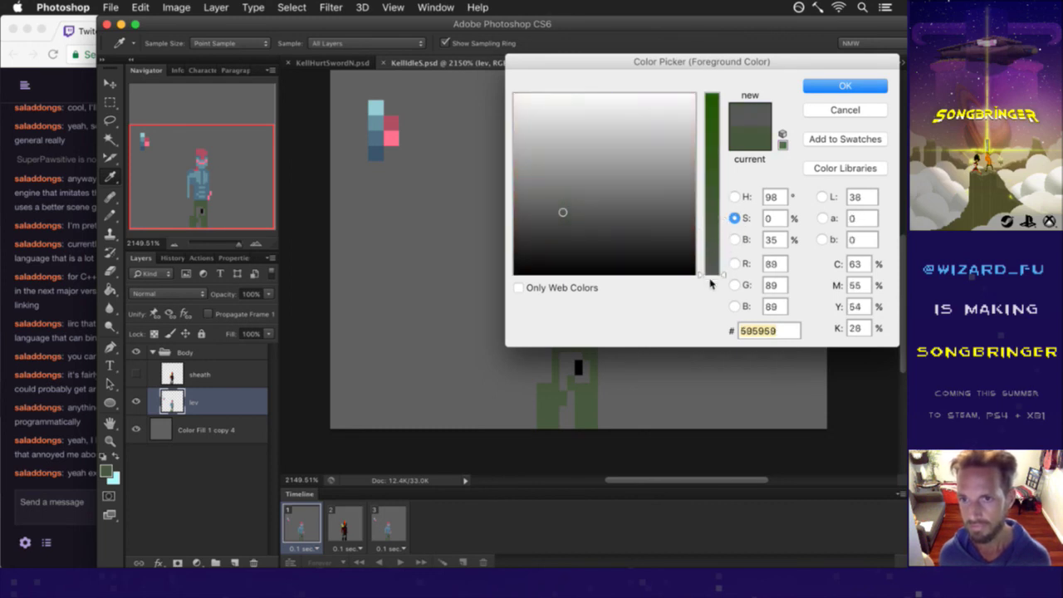
pyautogui.click(821, 88)
pyautogui.click(584, 373)
pyautogui.moveTo(573, 381); pyautogui.dragTo(578, 375)
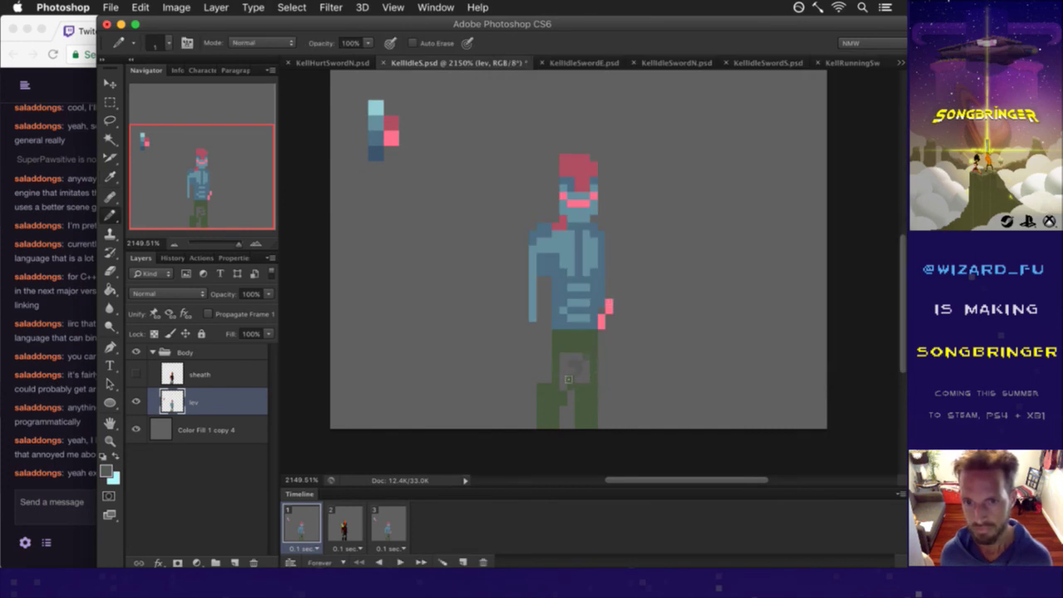
# Set the foreground colour to dark grey 333333 by lowering its brightness to 20%.
pyautogui.press('i')
pyautogui.click(106, 470)
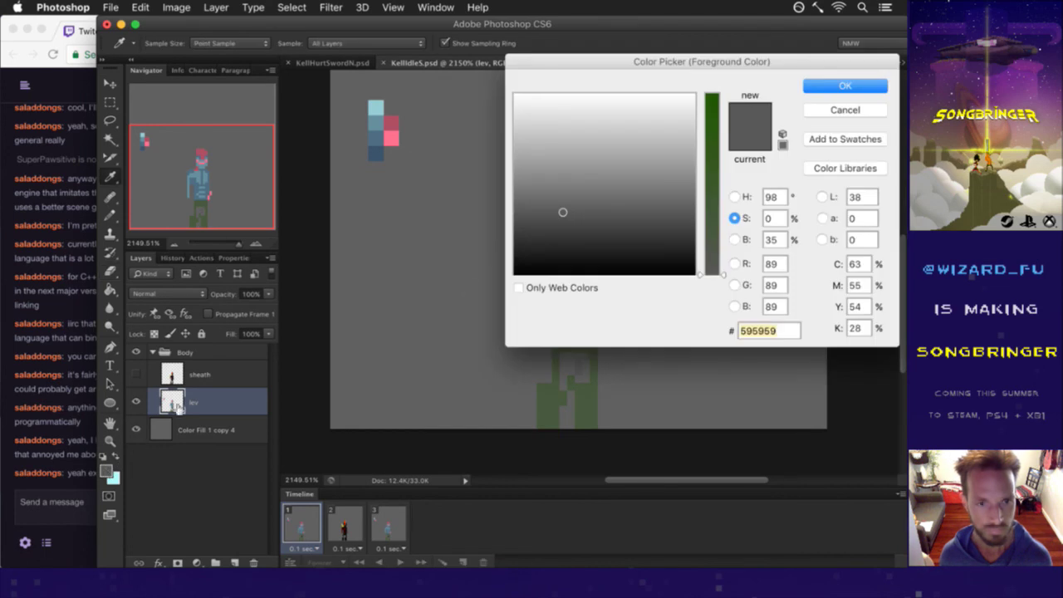
pyautogui.click(734, 239)
pyautogui.click(715, 241)
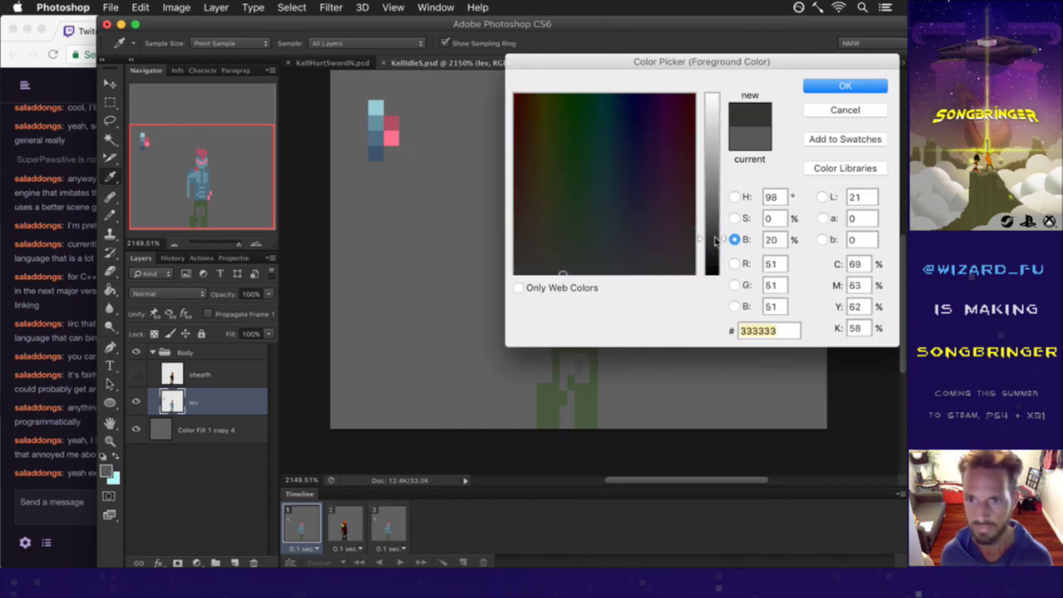
pyautogui.click(844, 86)
# Pencil a stepped diagonal dark grey line across the gap between the legs, repaint its overrunning end pixel green, and save.
pyautogui.press('b')
pyautogui.click(586, 356)
pyautogui.moveTo(578, 362); pyautogui.dragTo(554, 403)
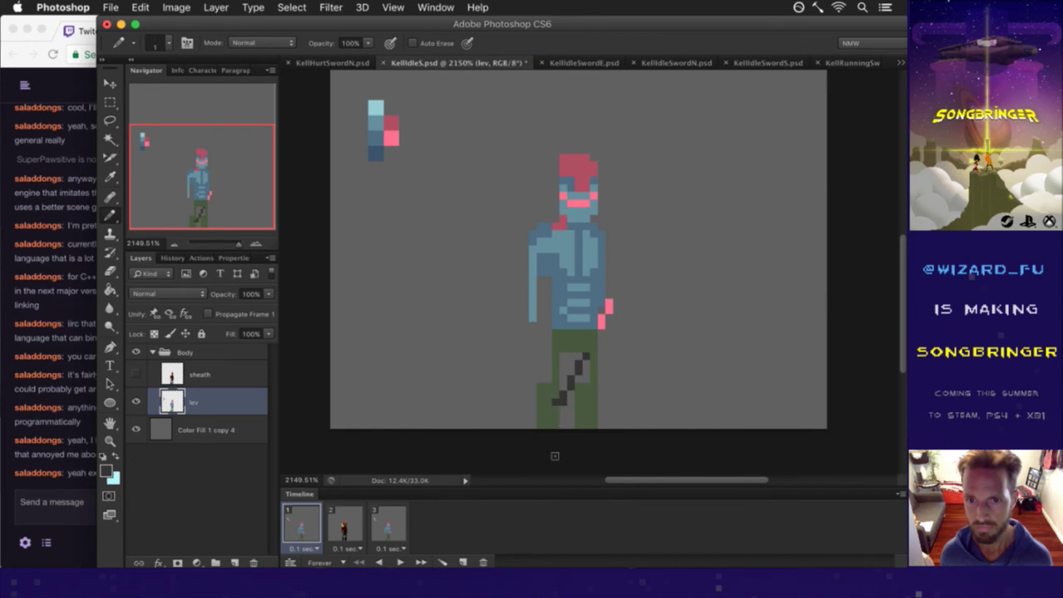
pyautogui.click(556, 401)
pyautogui.press('b')
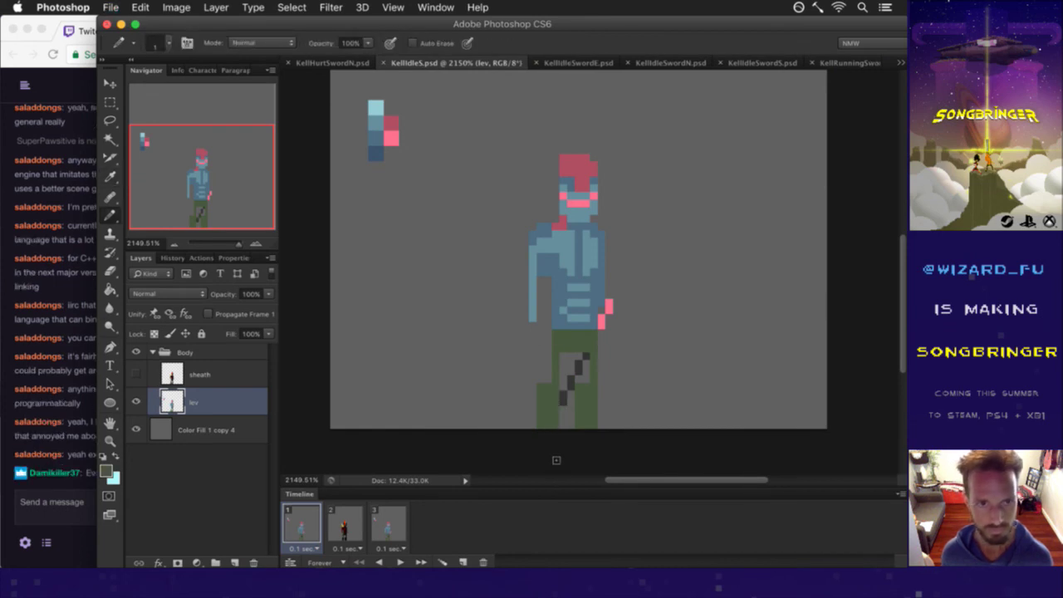
# Switch to the Twitch chat and read the newest viewer's greeting.
pyautogui.click(65, 491)
pyautogui.moveTo(86, 474); pyautogui.dragTo(117, 475)
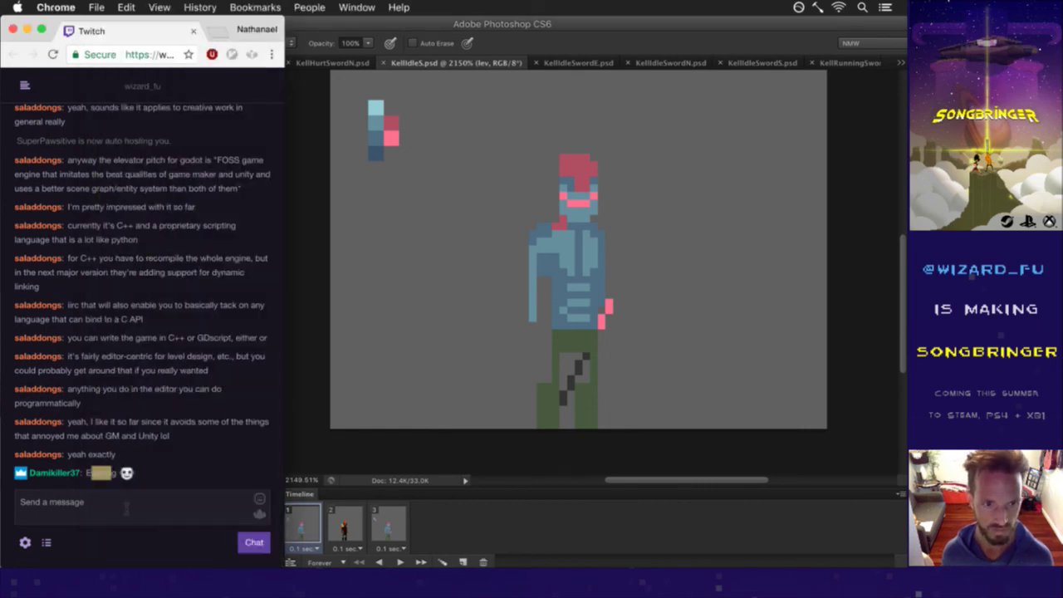
pyautogui.click(121, 514)
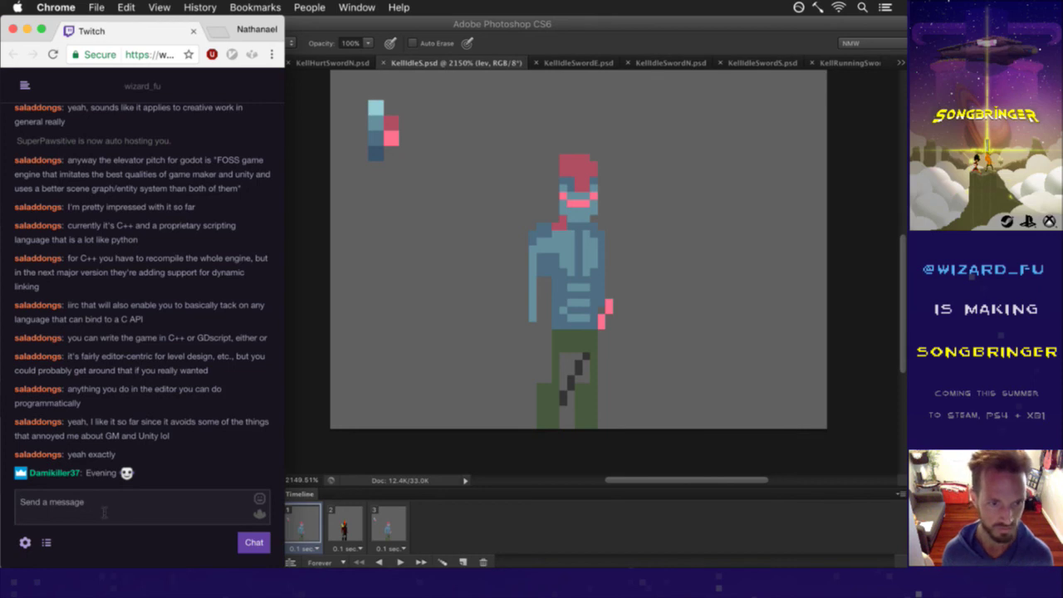
# Post the HeyGuys emote as a greeting in the Twitch chat and clear the stray letter from the message box.
pyautogui.write('HeyG')
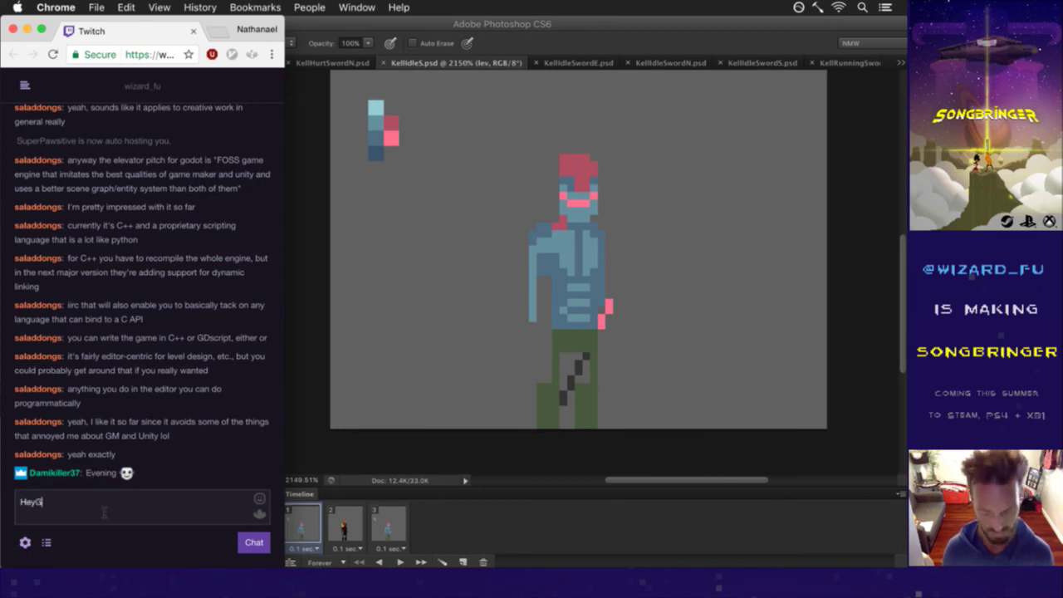
pyautogui.write('uys')
pyautogui.press('Return')
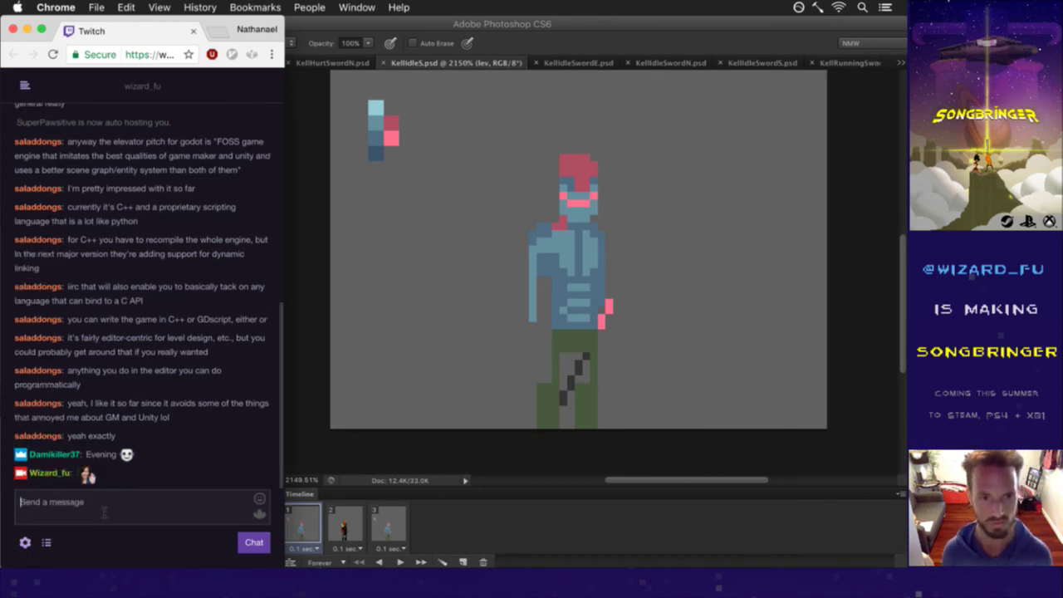
pyautogui.write('e')
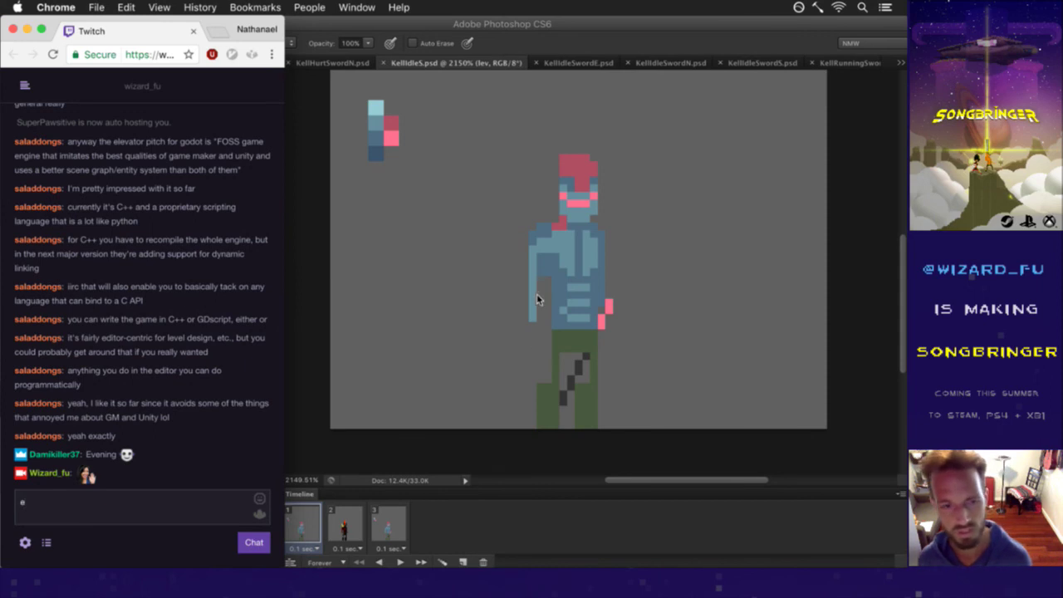
pyautogui.press('BackSpace')
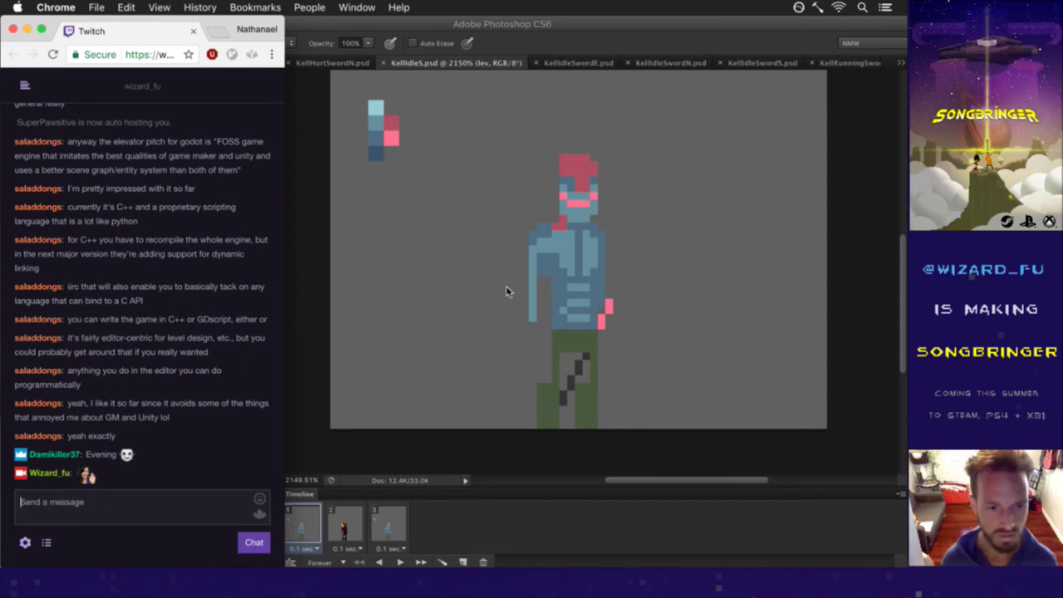
# Return to Photoshop, slim both trouser legs with the Eraser, and pencil green around the crotch and down the far leg's outer edge.
pyautogui.click(329, 448)
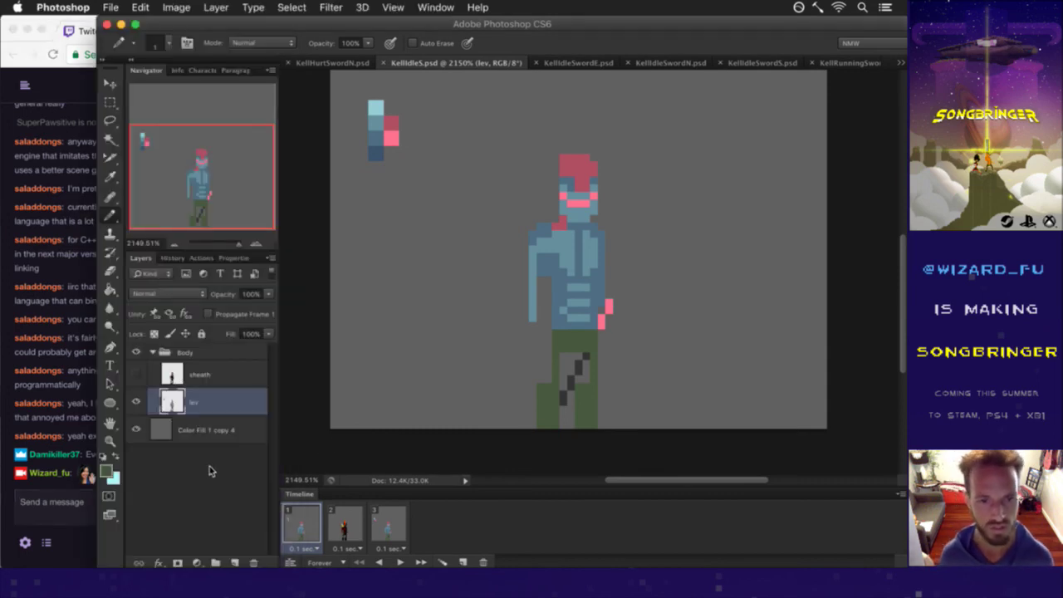
pyautogui.press('i')
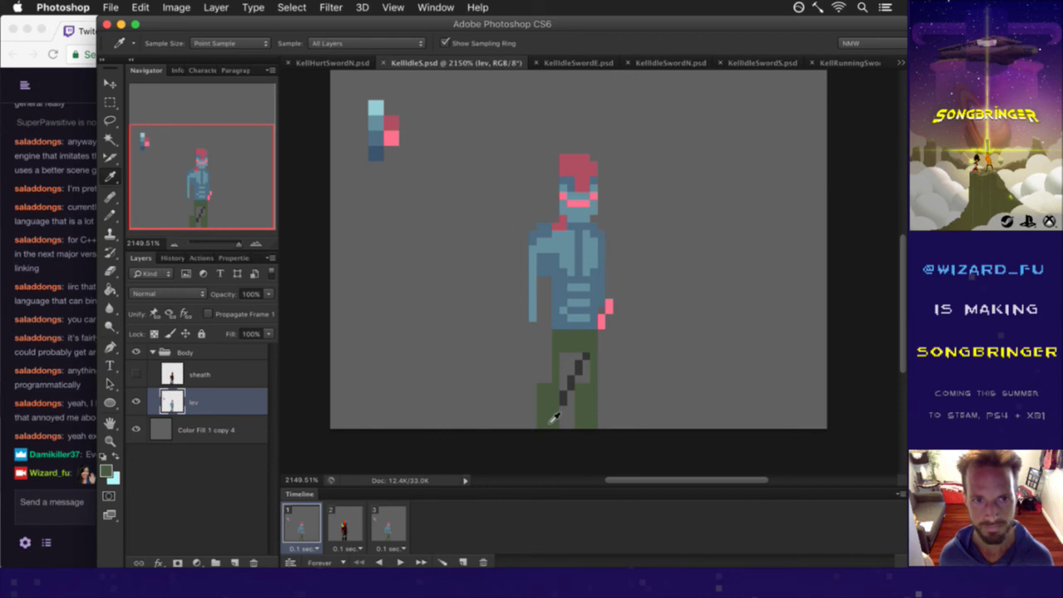
pyautogui.press('e')
pyautogui.moveTo(540, 386); pyautogui.dragTo(540, 425)
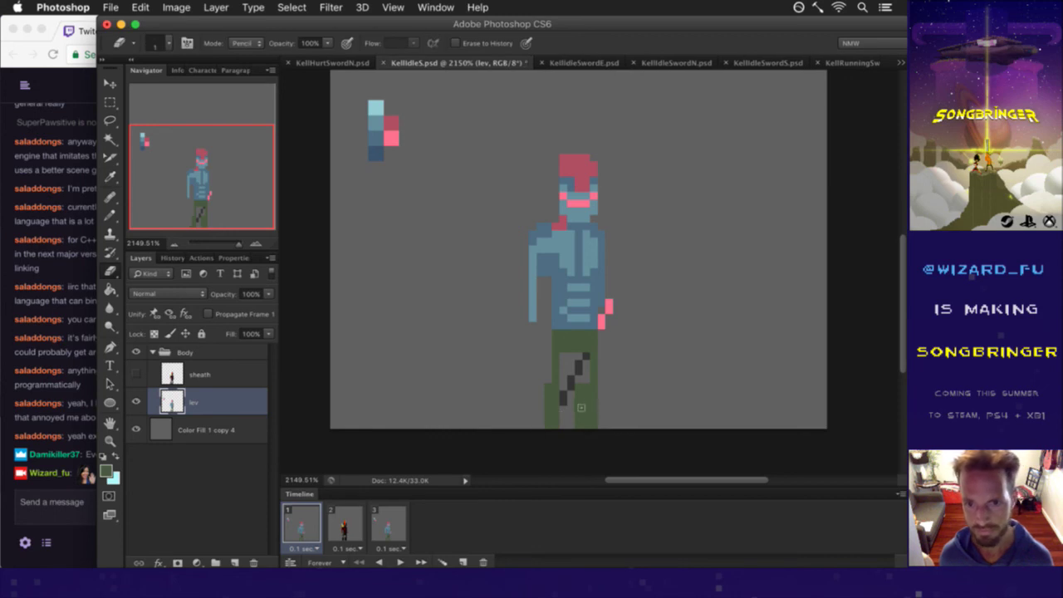
pyautogui.press('b')
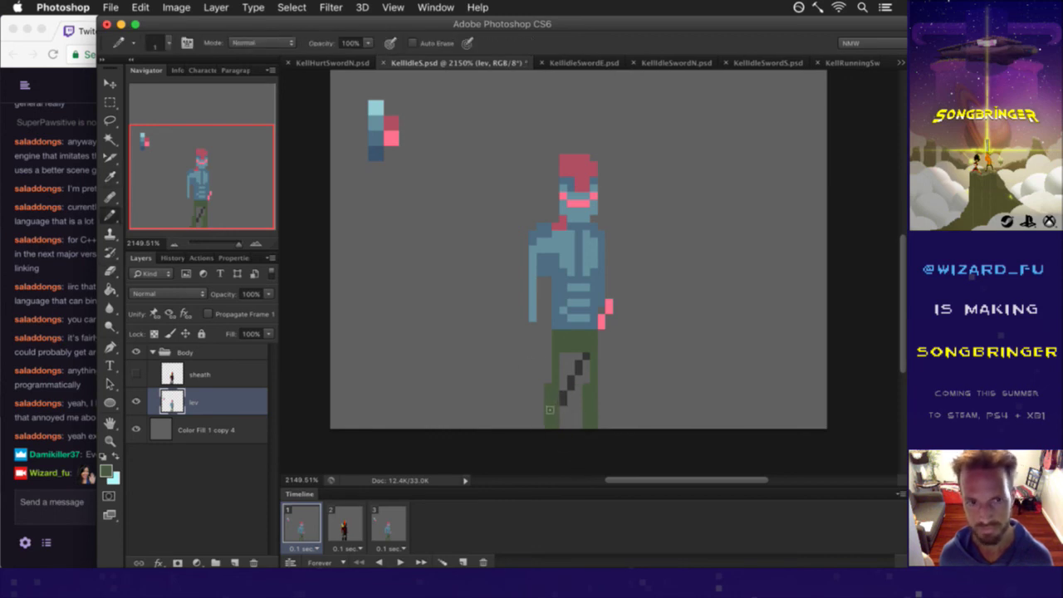
pyautogui.press('e')
pyautogui.moveTo(547, 399); pyautogui.dragTo(547, 429)
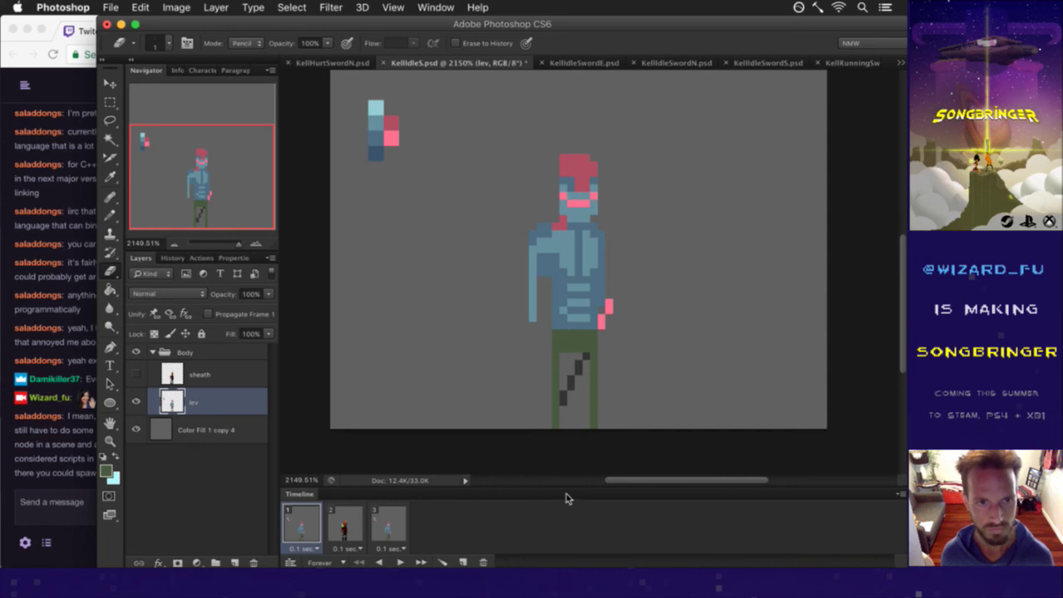
pyautogui.press('b')
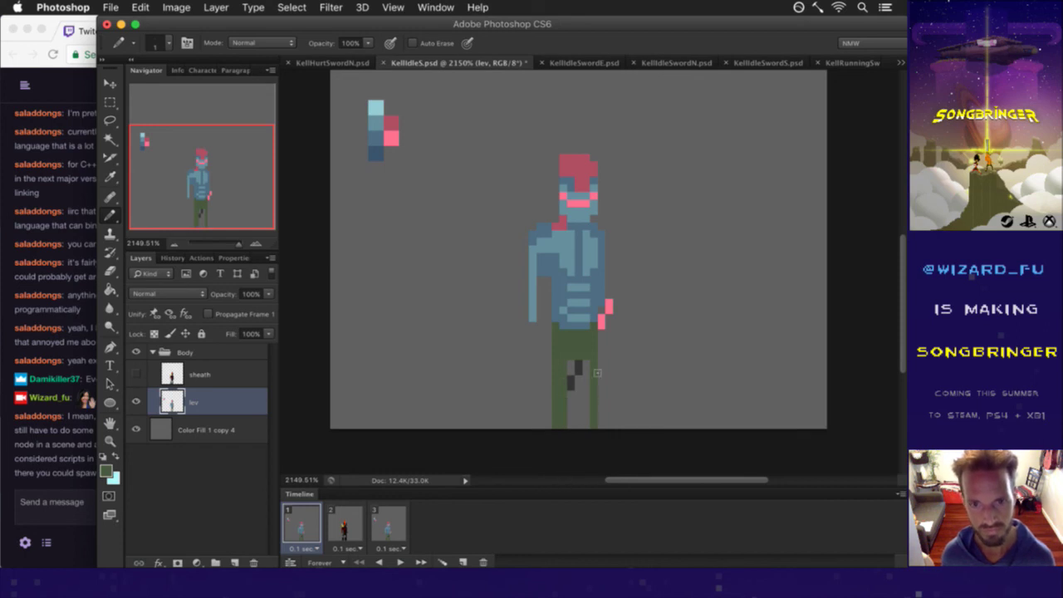
pyautogui.moveTo(601, 363); pyautogui.dragTo(601, 428)
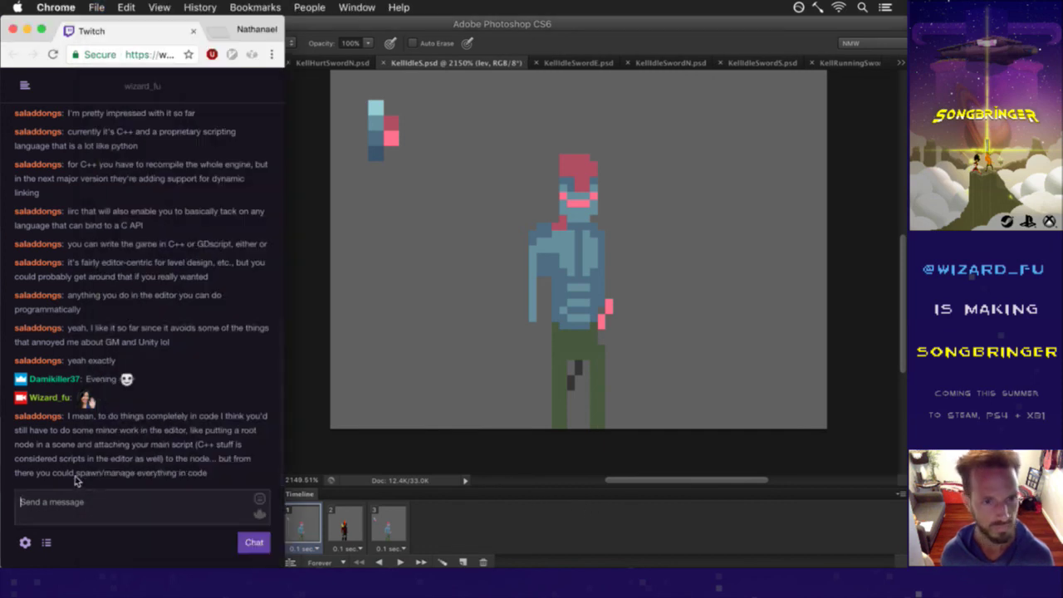
# Switch to the Twitch chat and read the message about building a Godot game completely in code.
pyautogui.click(79, 502)
pyautogui.moveTo(100, 387); pyautogui.dragTo(133, 424)
pyautogui.click(122, 430)
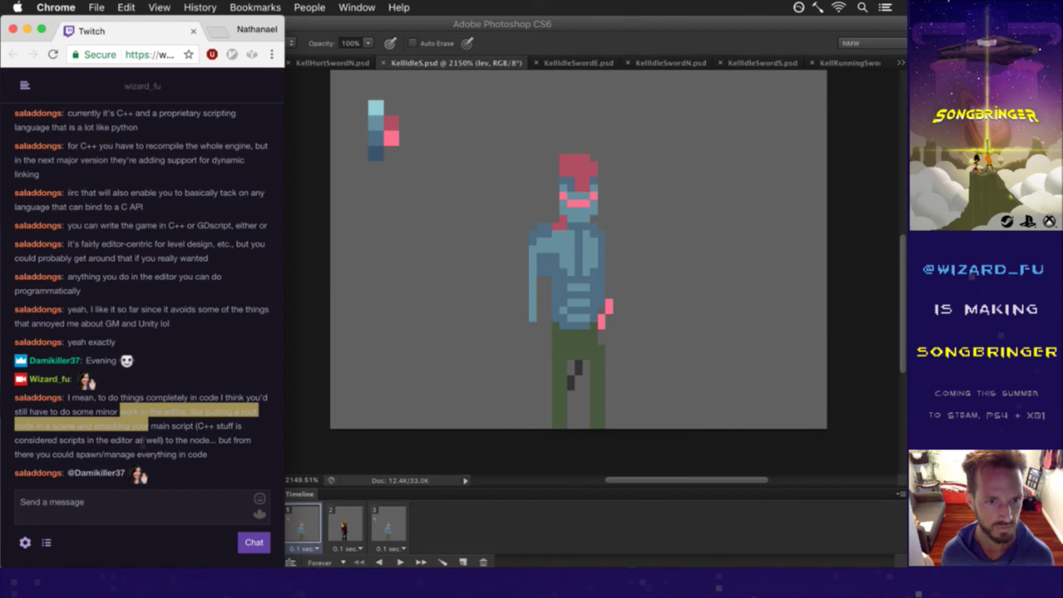
pyautogui.click(154, 427)
pyautogui.moveTo(158, 425); pyautogui.dragTo(184, 455)
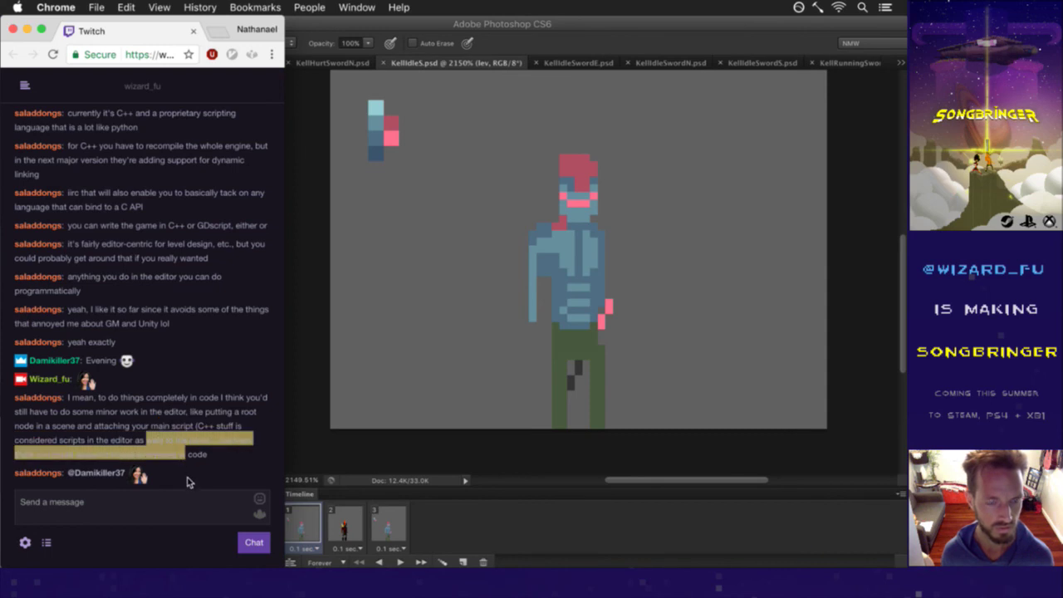
pyautogui.click(216, 461)
# Return to Photoshop and set the foreground colour to dark green 344b2f, adjusting saturation, hue and brightness.
pyautogui.click(384, 467)
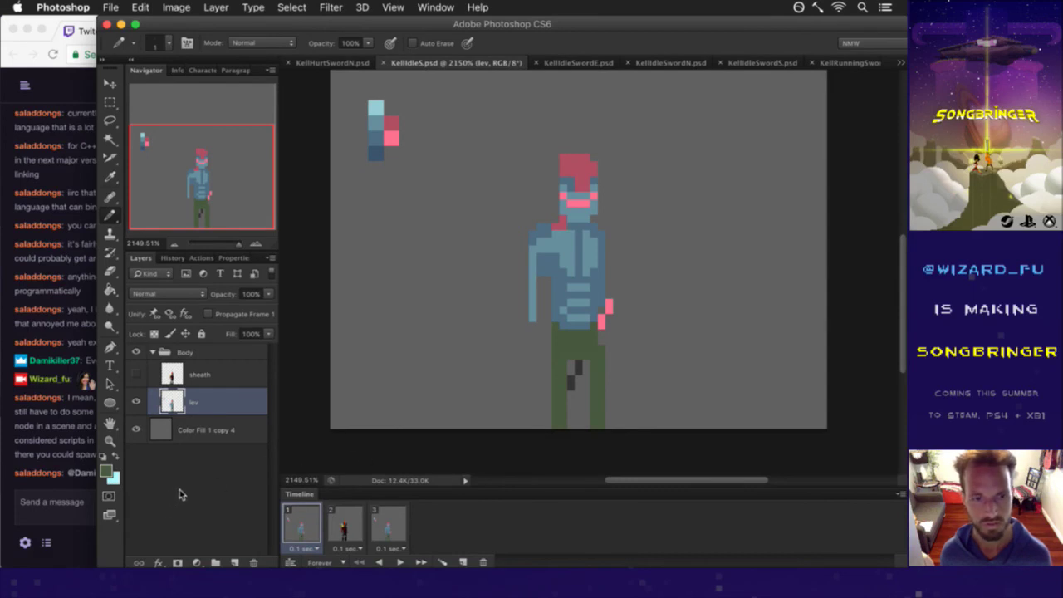
pyautogui.click(106, 470)
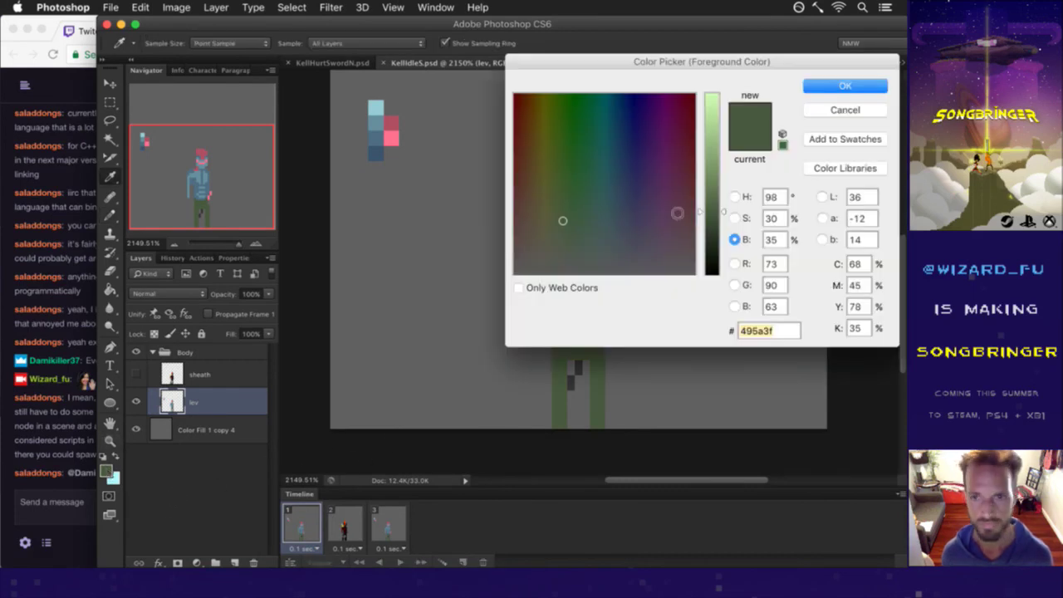
pyautogui.click(734, 217)
pyautogui.moveTo(716, 219); pyautogui.dragTo(719, 208)
pyautogui.click(734, 197)
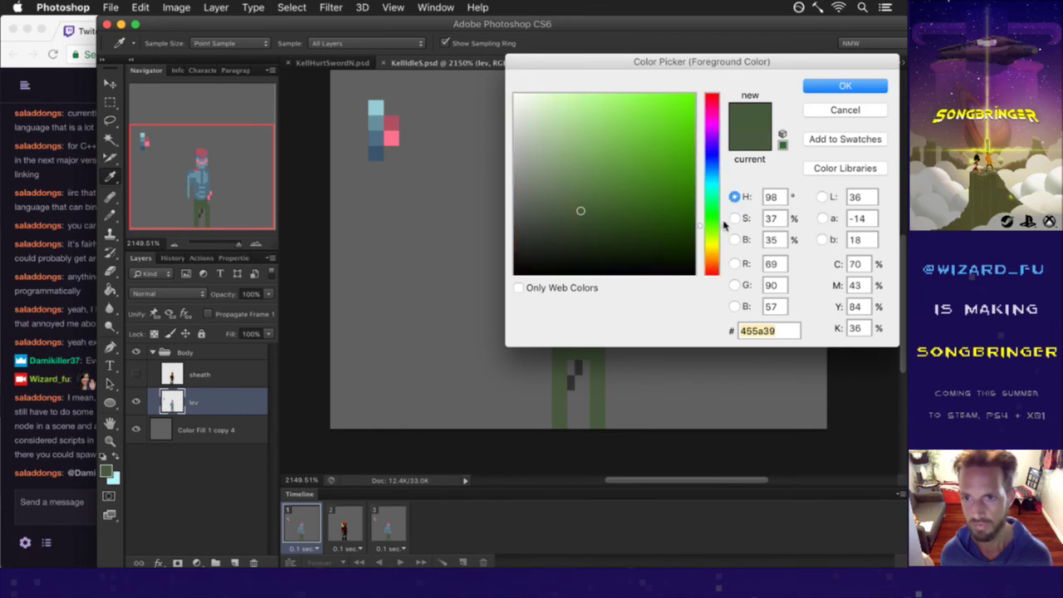
pyautogui.moveTo(722, 224); pyautogui.dragTo(722, 220)
pyautogui.click(734, 239)
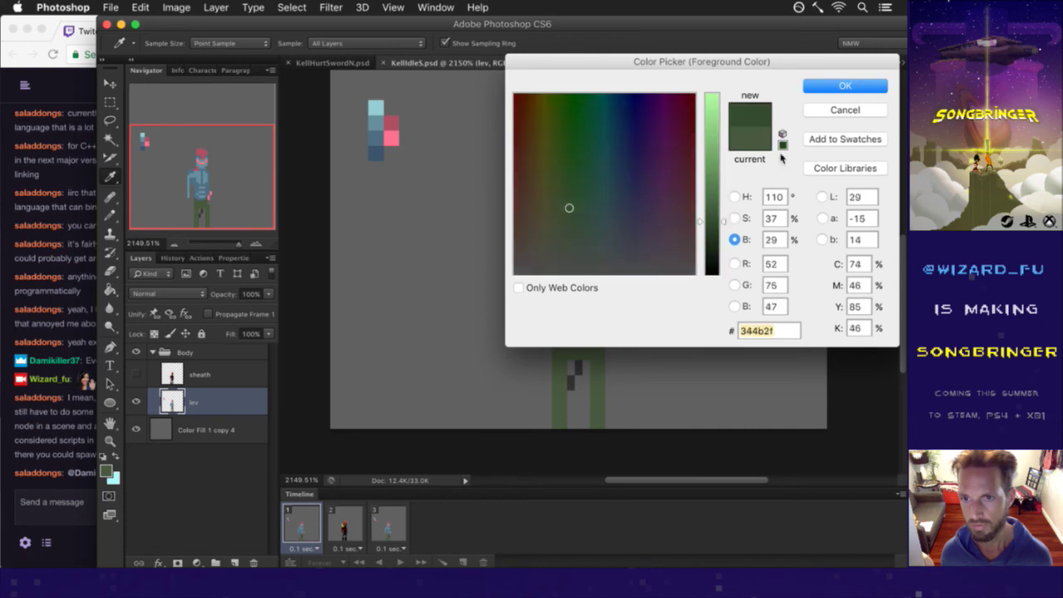
pyautogui.click(833, 89)
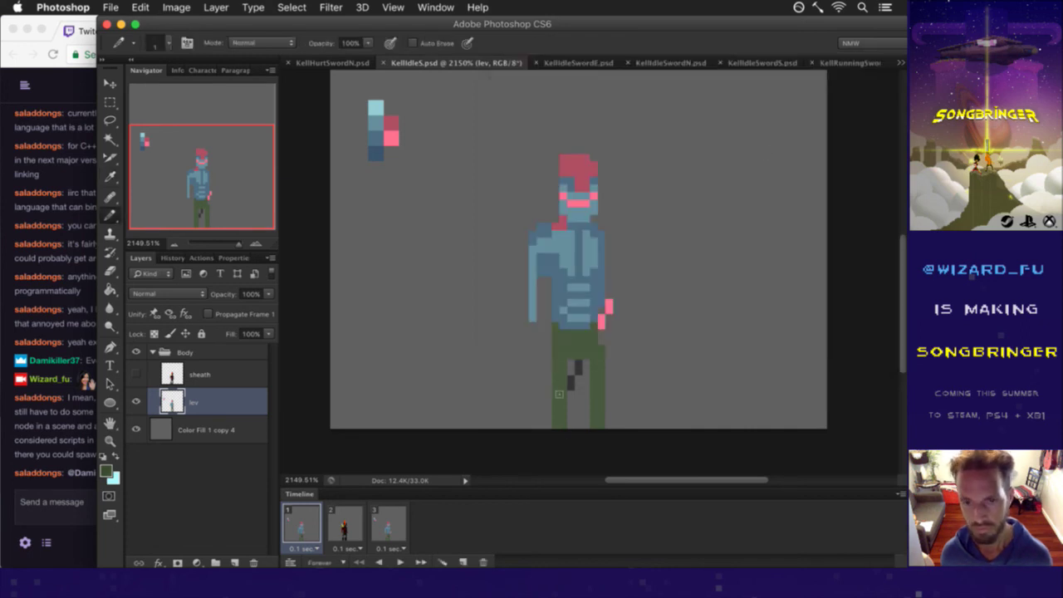
# Pencil dark green shading across the waistband and crotch and down one side of each leg, touching up with the lighter trouser green.
pyautogui.moveTo(562, 353); pyautogui.dragTo(591, 353)
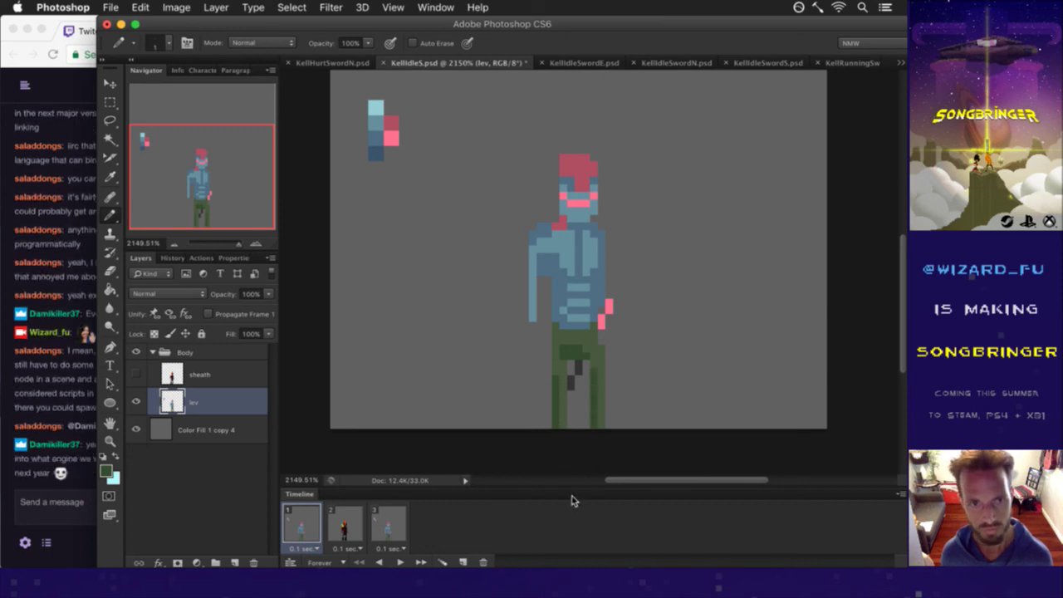
pyautogui.keyDown('alt'); pyautogui.click(562, 357); pyautogui.keyUp('alt')
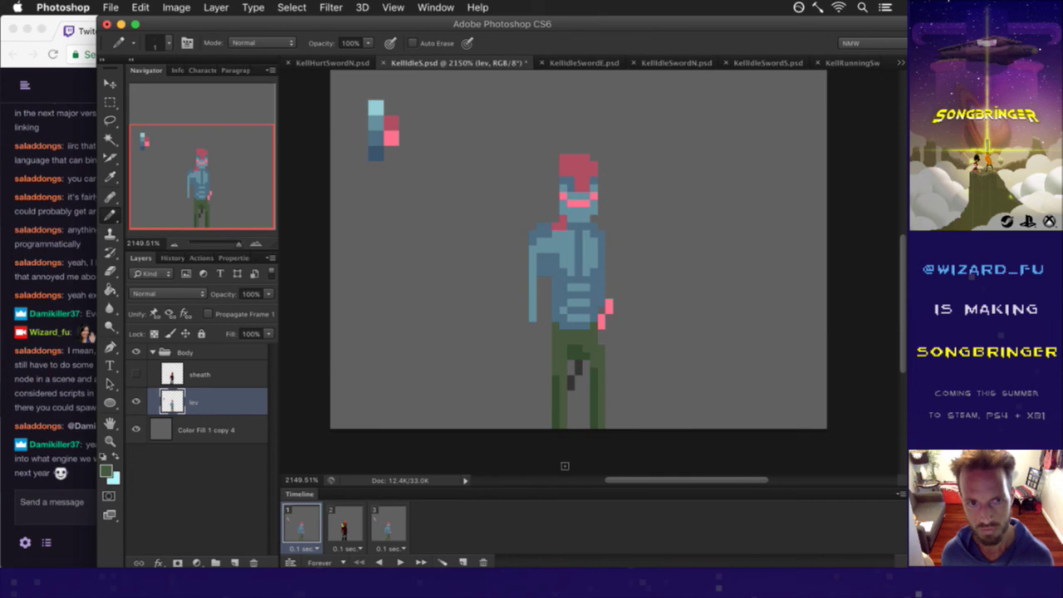
pyautogui.keyDown('alt'); pyautogui.click(585, 357); pyautogui.keyUp('alt')
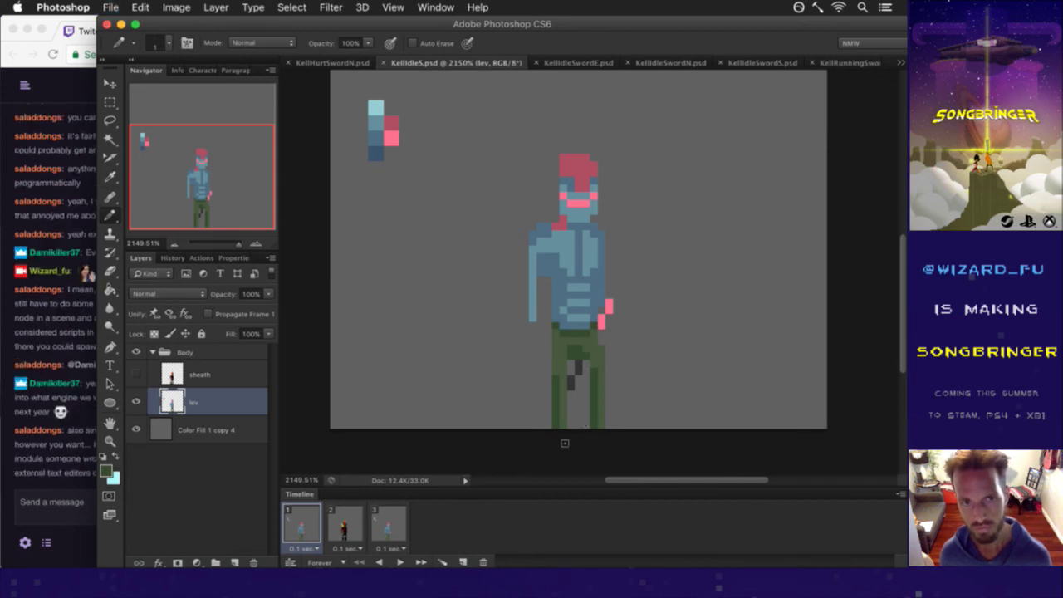
# Switch to the Twitch chat and read the messages about choosing an engine and modifying a FOSS one.
pyautogui.click(53, 479)
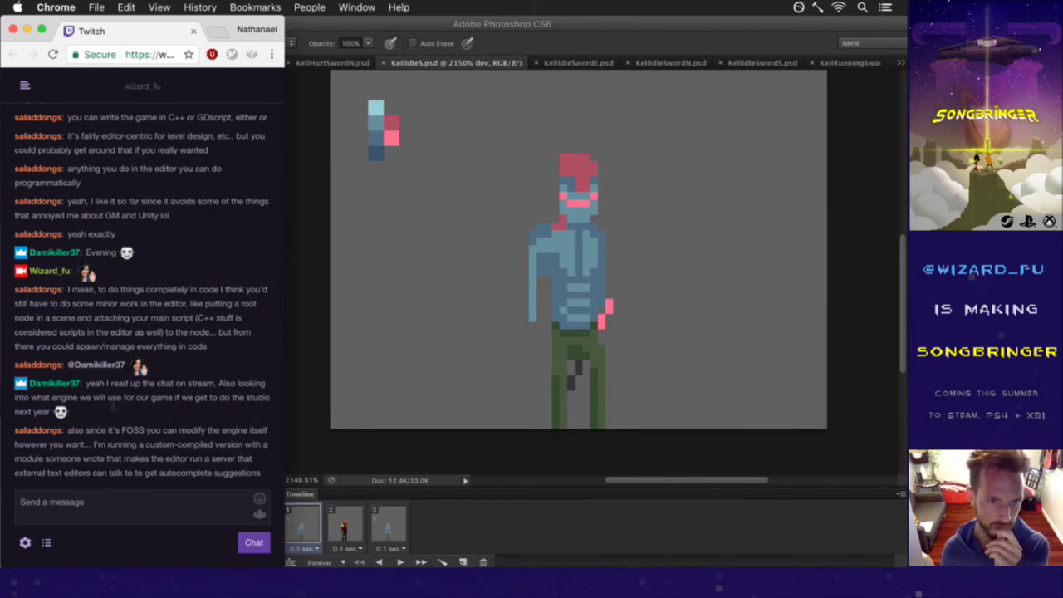
pyautogui.moveTo(117, 378)
pyautogui.mouseDown()
pyautogui.moveTo(106, 365)
pyautogui.moveTo(119, 392)
pyautogui.mouseUp()
pyautogui.click(117, 388)
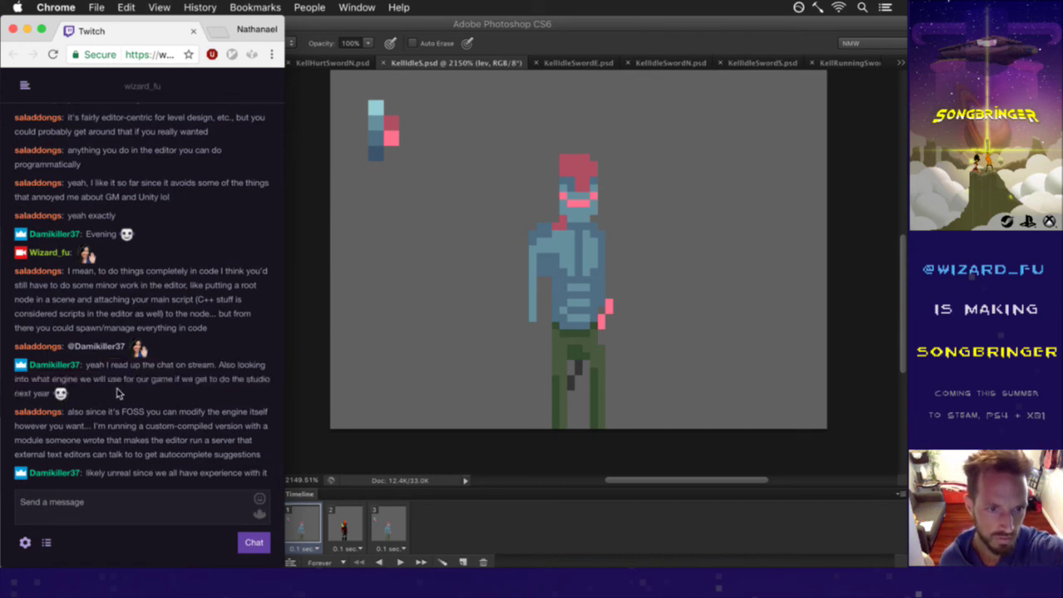
pyautogui.moveTo(237, 366); pyautogui.dragTo(88, 380)
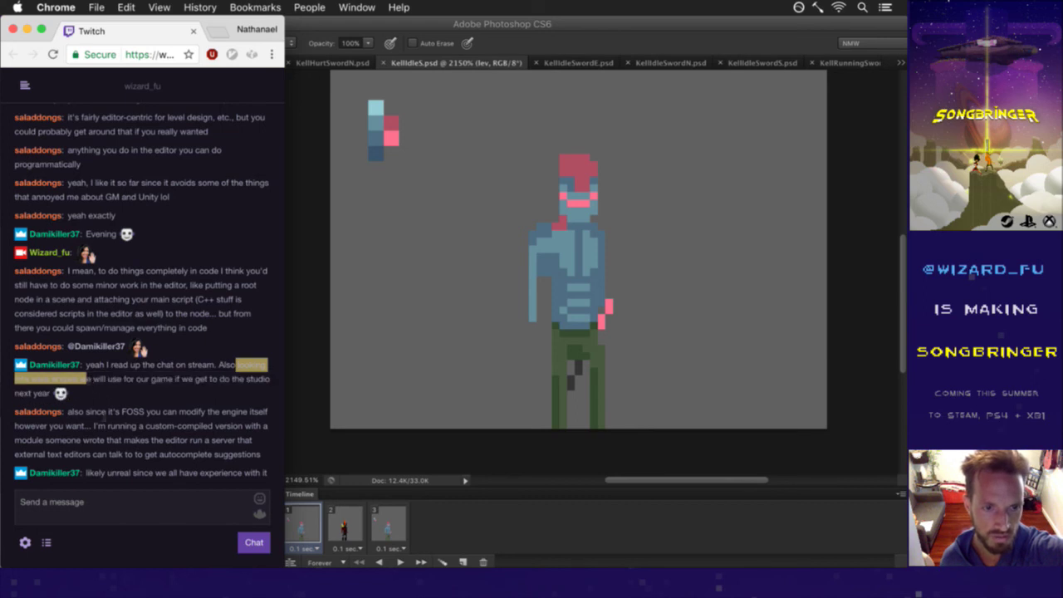
pyautogui.click(101, 412)
pyautogui.tripleClick(104, 410)
pyautogui.click(104, 411)
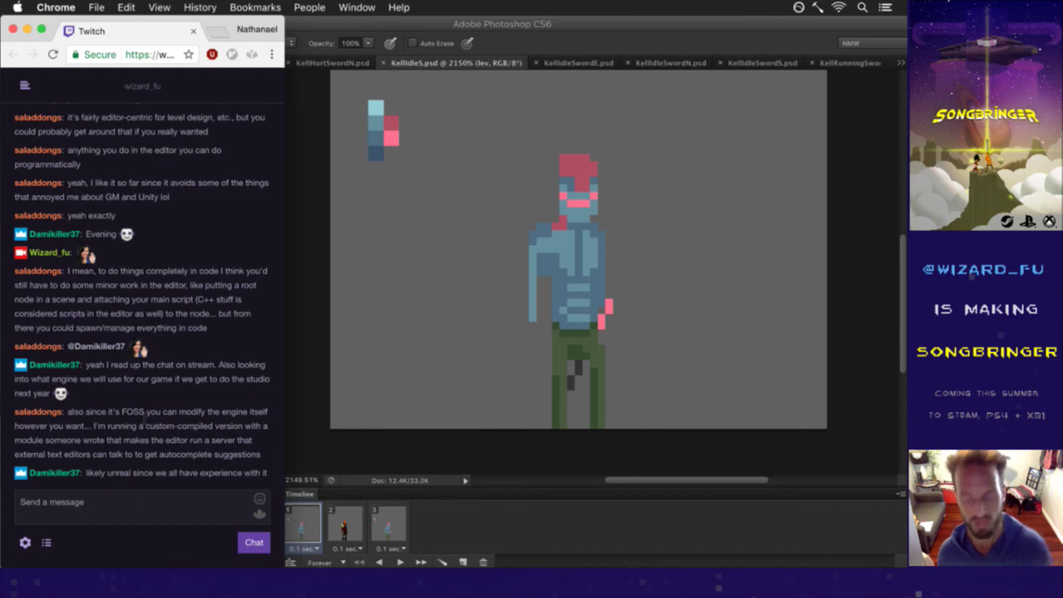
# Search Google for "define foss" in a new browser window, widen it to read the definition, and close it.
pyautogui.press('super+n')
pyautogui.write('d')
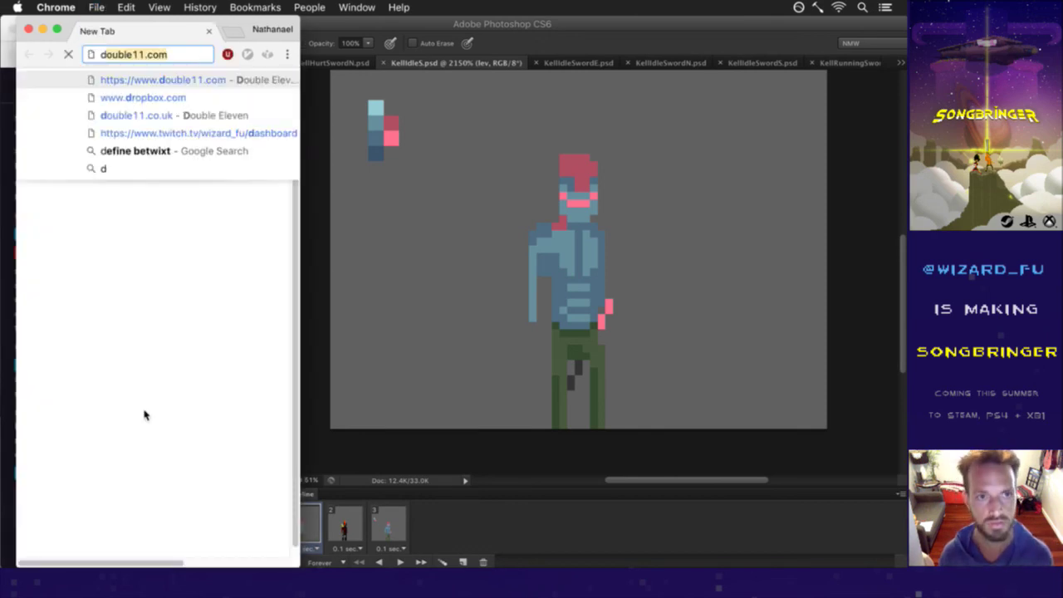
pyautogui.write('efine fossil')
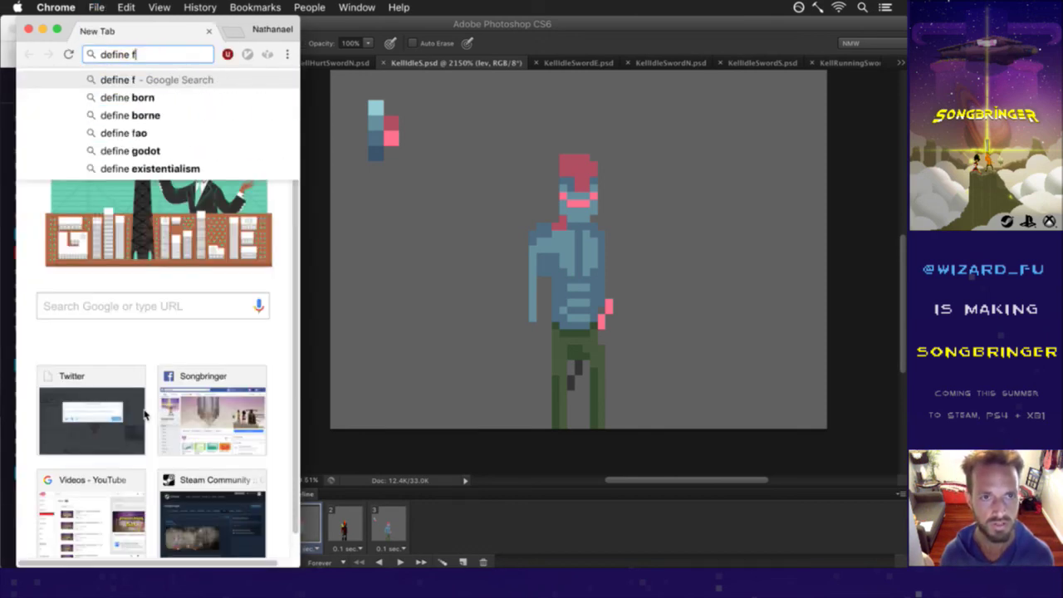
pyautogui.press('BackSpace')
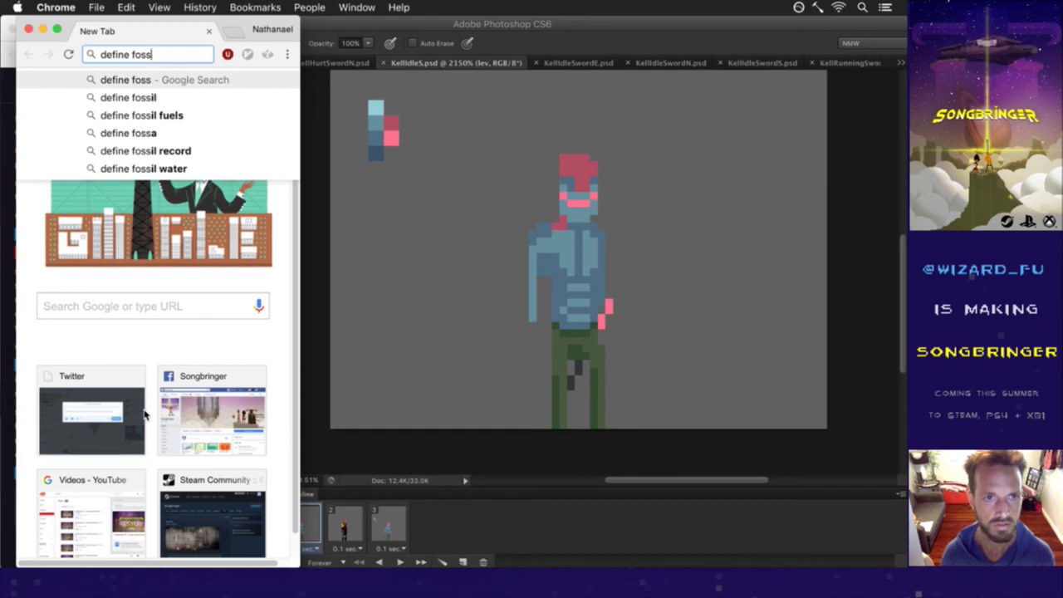
pyautogui.press('Return')
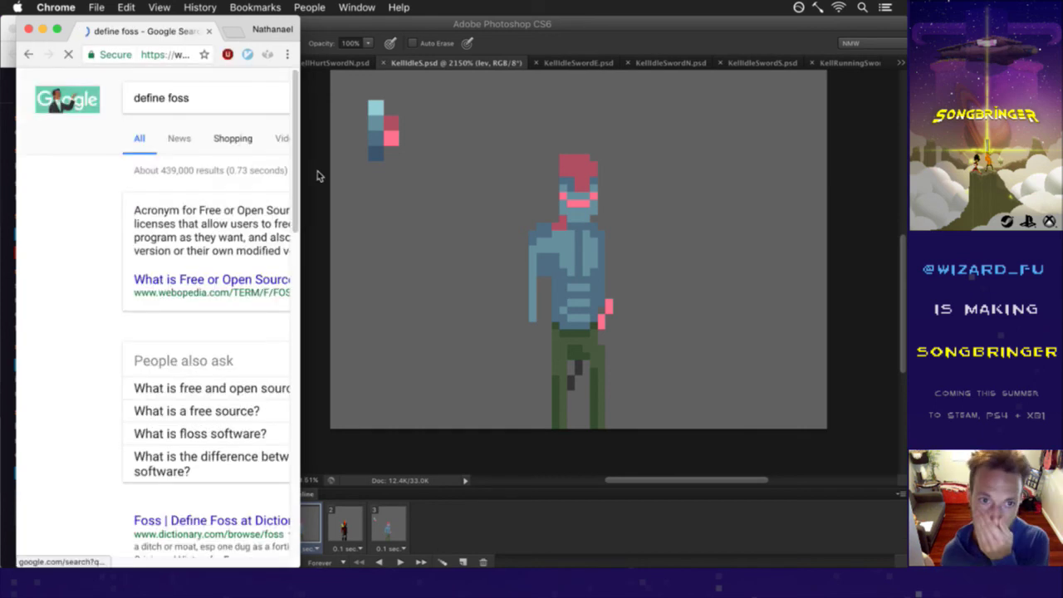
pyautogui.moveTo(301, 194); pyautogui.dragTo(684, 197)
pyautogui.moveTo(403, 29); pyautogui.dragTo(634, 39)
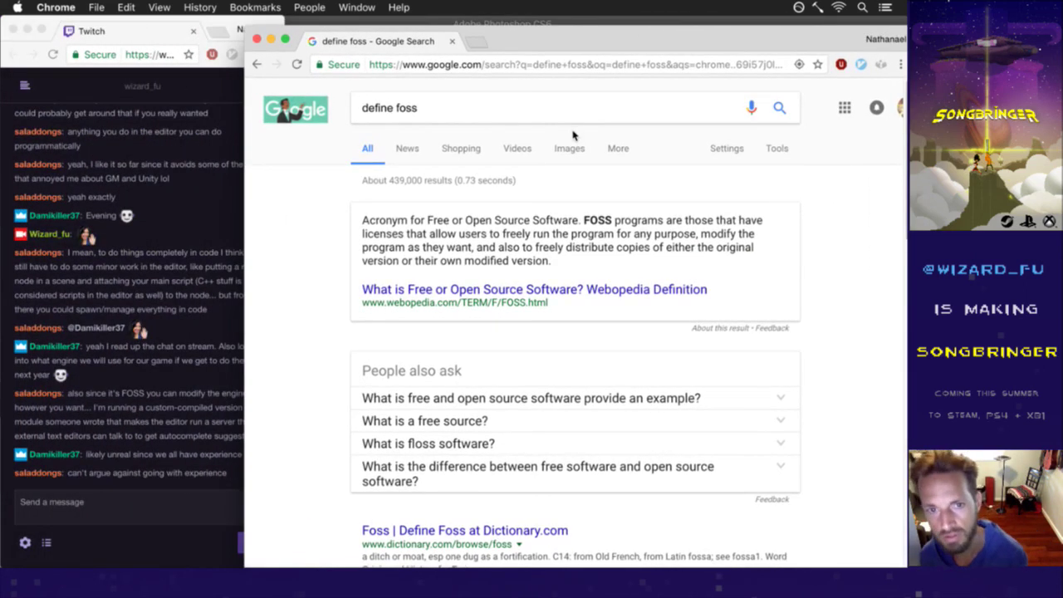
pyautogui.click(258, 38)
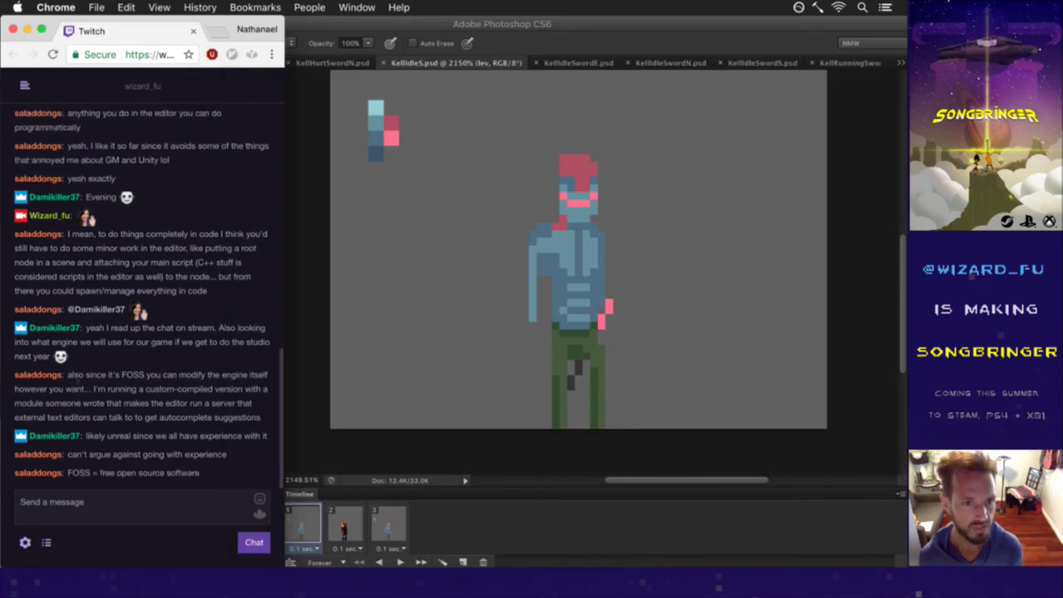
# Read the chat messages about the custom-compiled engine, its autocomplete server module, and the other viewer's experience with Unreal.
pyautogui.moveTo(79, 375); pyautogui.dragTo(91, 388)
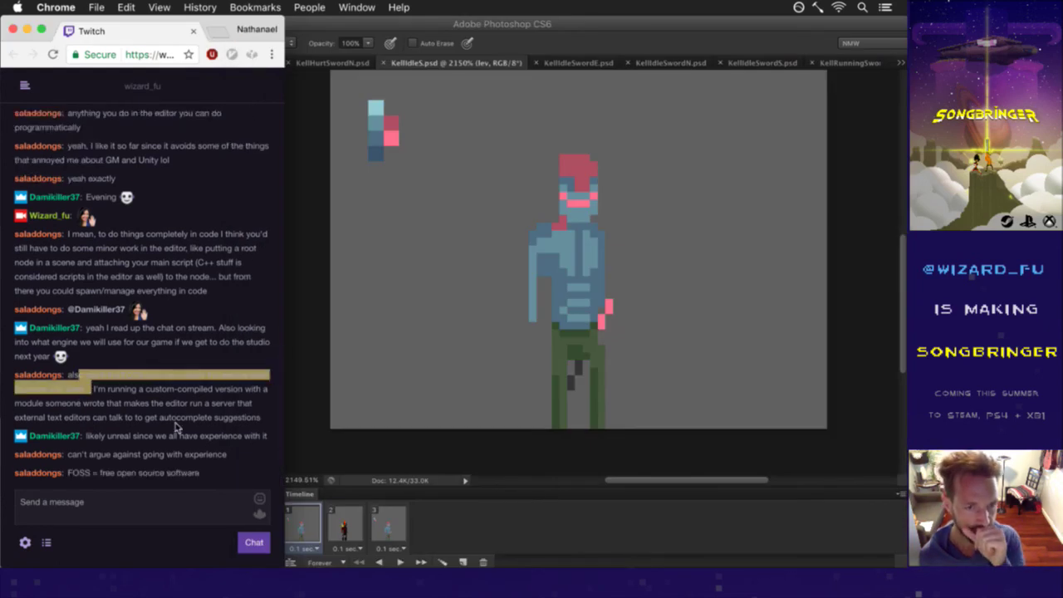
pyautogui.doubleClick(121, 388)
pyautogui.moveTo(125, 395); pyautogui.dragTo(99, 403)
pyautogui.click(123, 404)
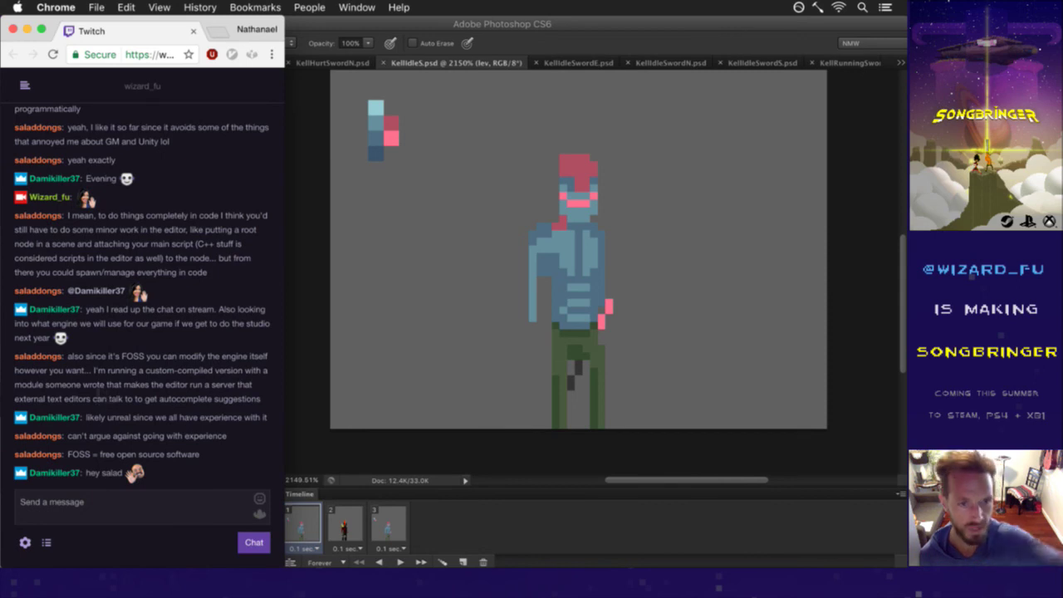
pyautogui.moveTo(91, 384); pyautogui.dragTo(150, 400)
pyautogui.click(197, 406)
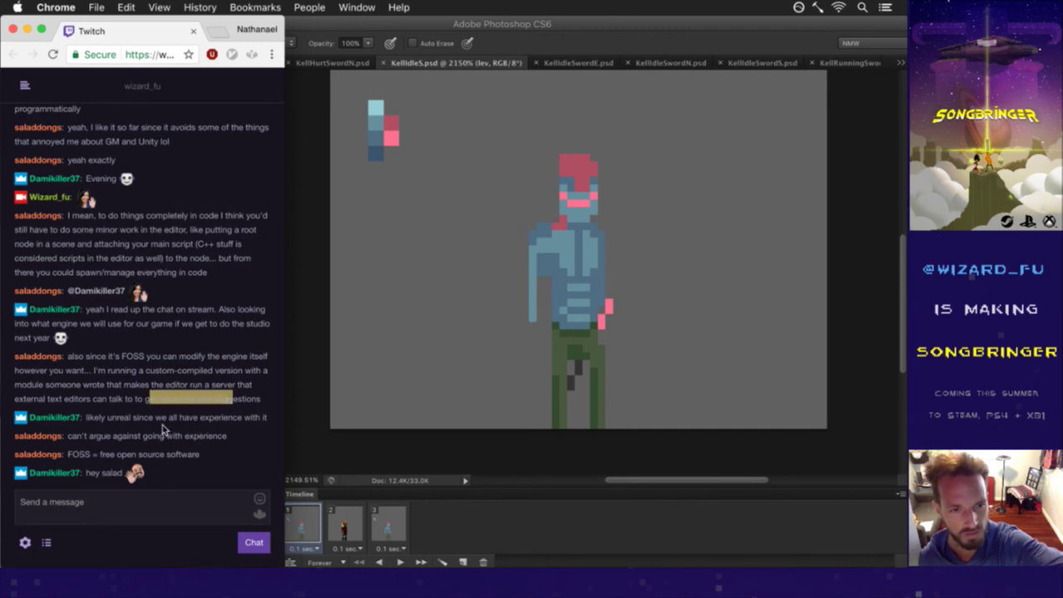
pyautogui.moveTo(94, 419); pyautogui.dragTo(198, 417)
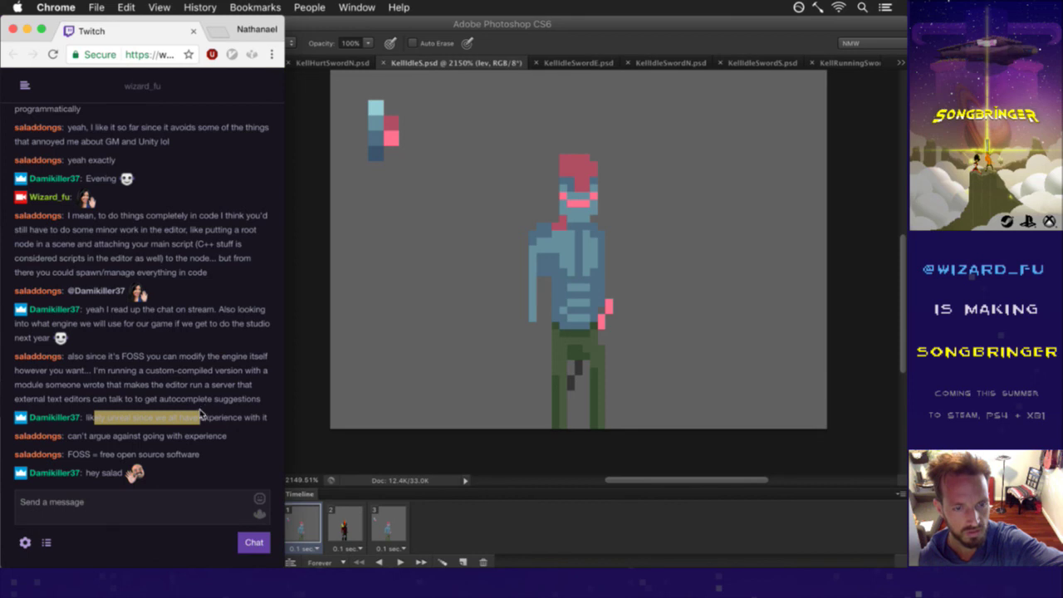
# Switch back to Photoshop and touch up the bent arm and shoulder pixels with the sampled lighter skin blue and the eraser.
pyautogui.click(93, 456)
pyautogui.click(312, 455)
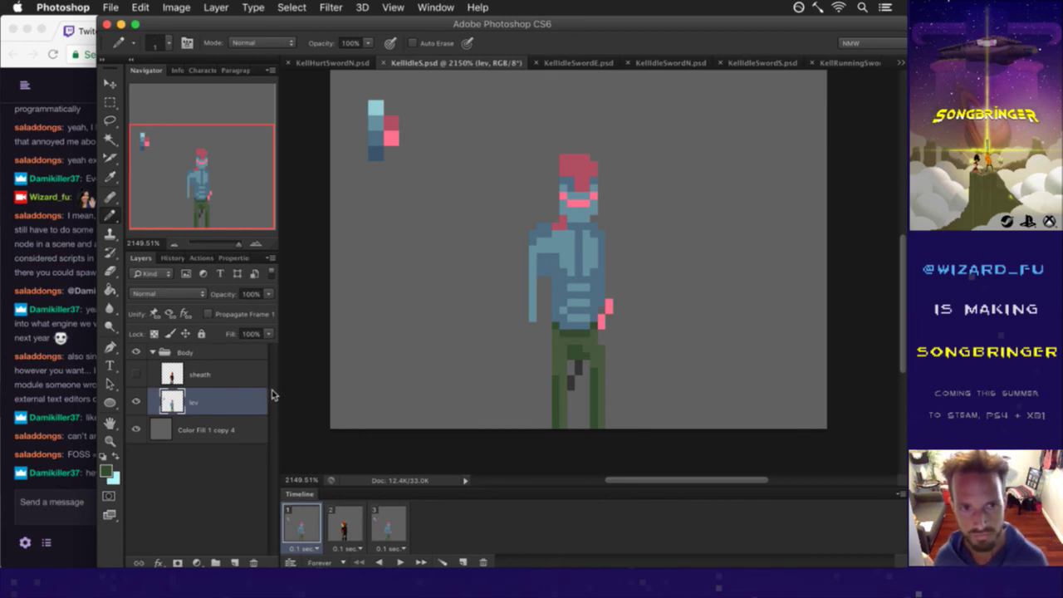
pyautogui.press('i')
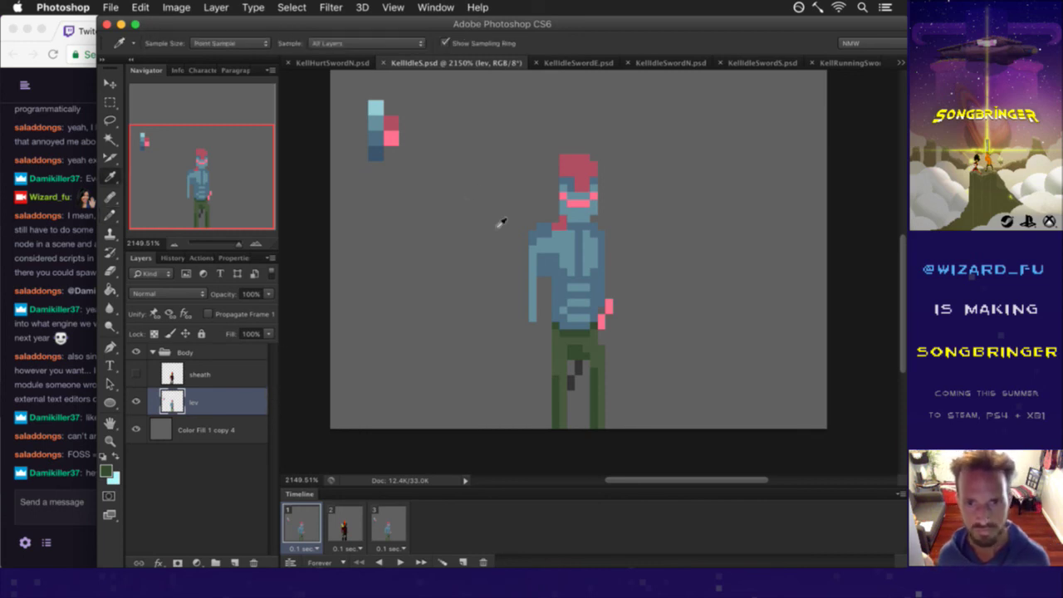
pyautogui.click(552, 259)
pyautogui.press('b')
pyautogui.click(547, 296)
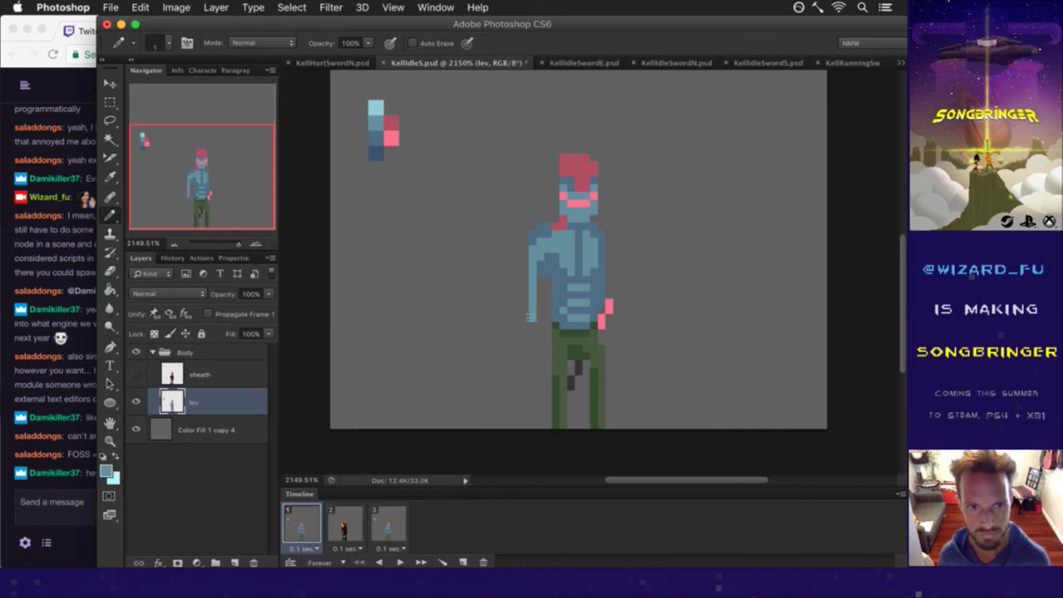
pyautogui.press('e')
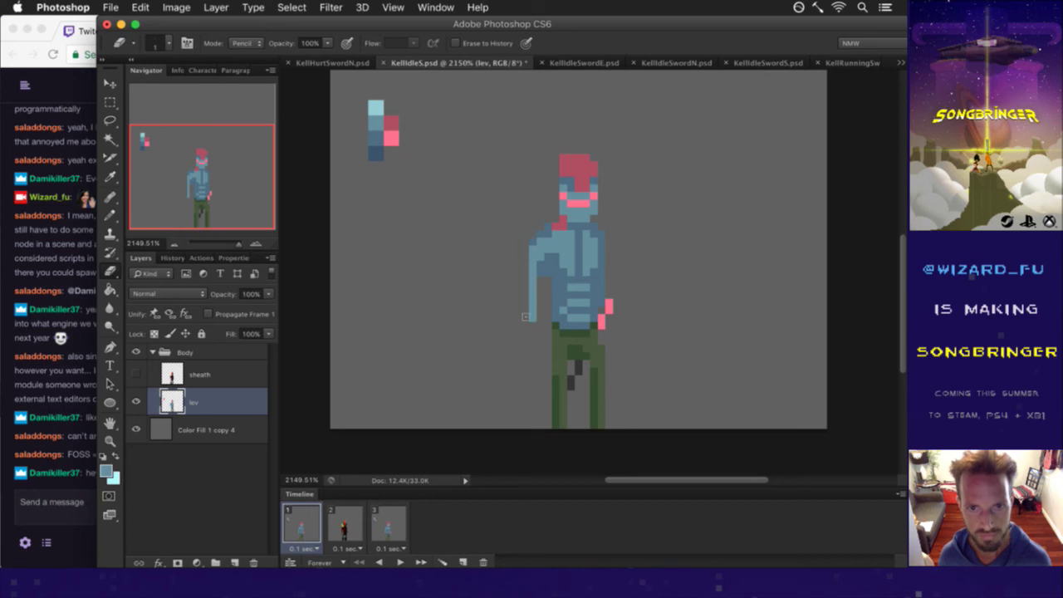
pyautogui.press('b')
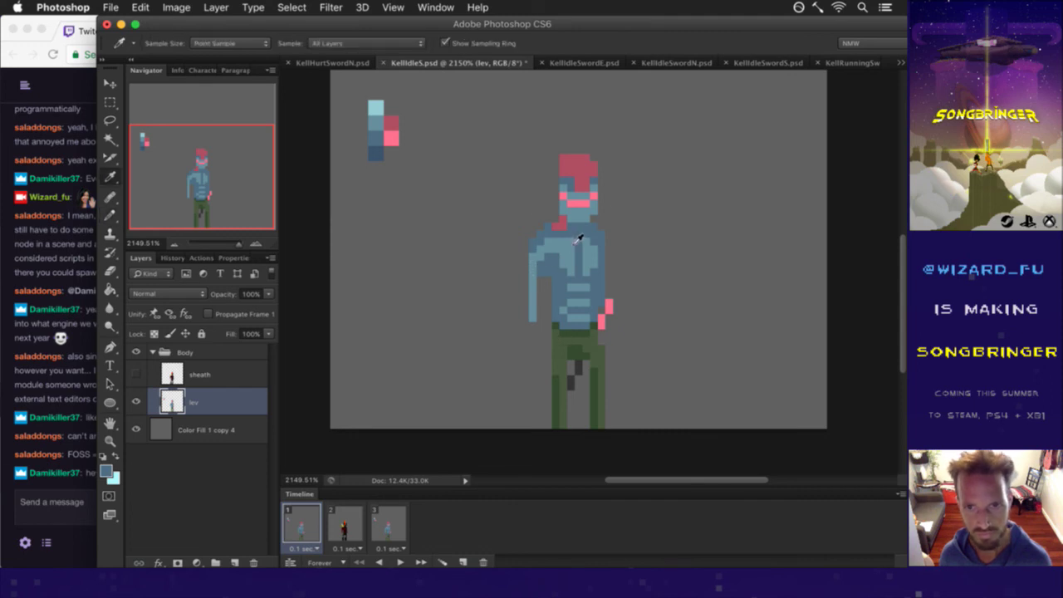
# Touch up the pink lock on the shoulder with the sampled dark hair pink and save the file.
pyautogui.keyDown('alt'); pyautogui.click(562, 218); pyautogui.keyUp('alt')
pyautogui.moveTo(559, 218); pyautogui.dragTo(547, 219)
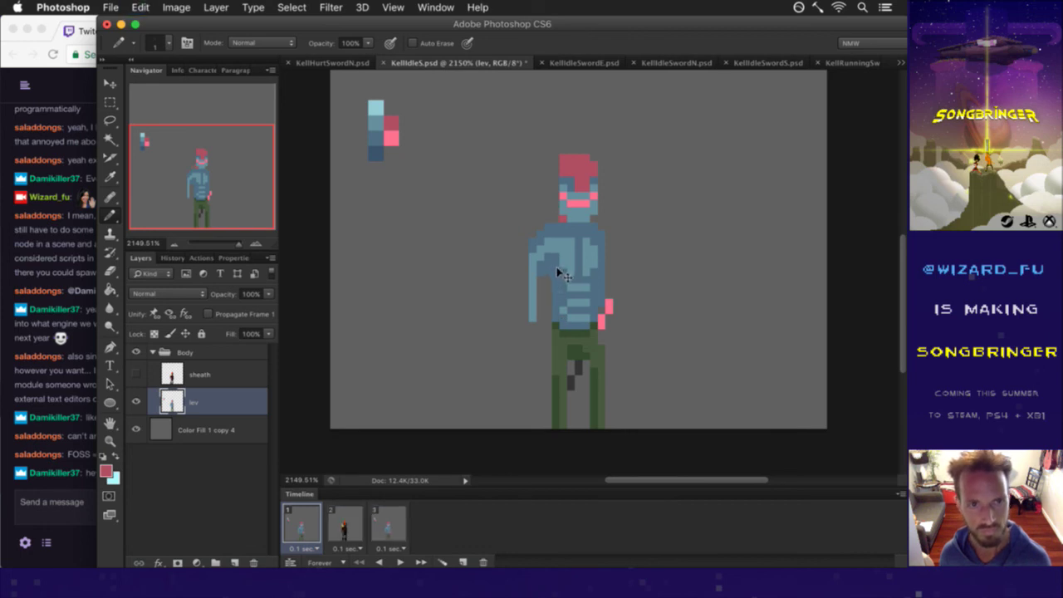
pyautogui.press('super+s')
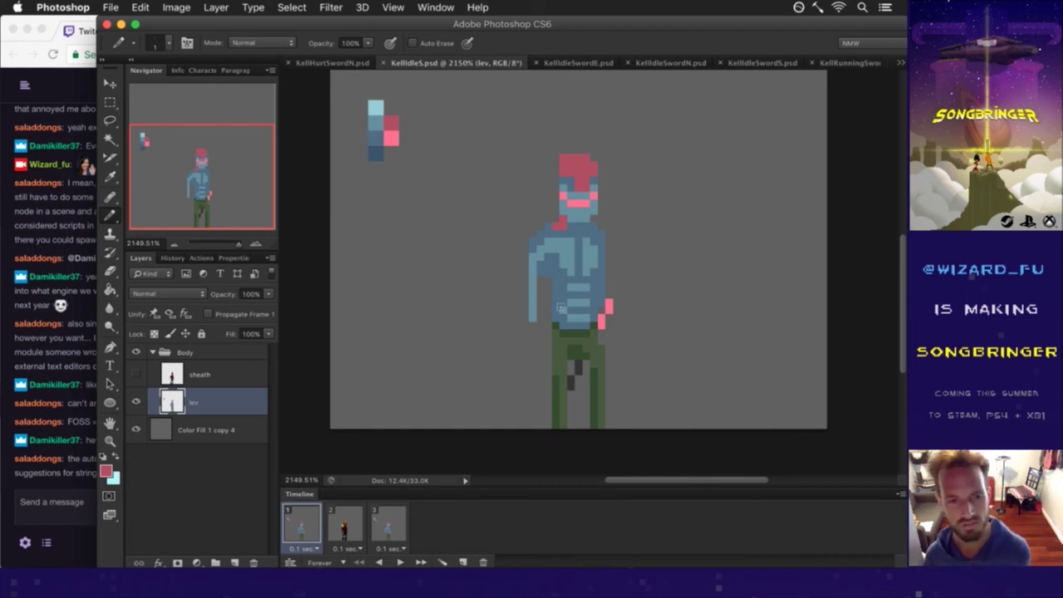
# Switch to the Twitch chat and read the message about autocomplete suggesting strings defined elsewhere in the editor.
pyautogui.click(91, 496)
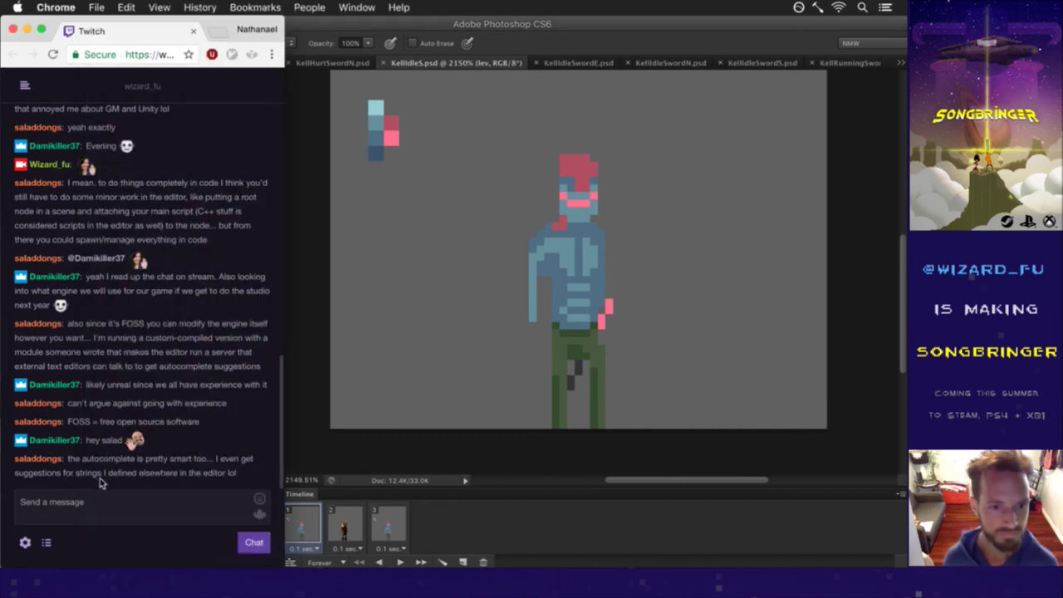
pyautogui.moveTo(82, 459); pyautogui.dragTo(231, 481)
pyautogui.click(231, 481)
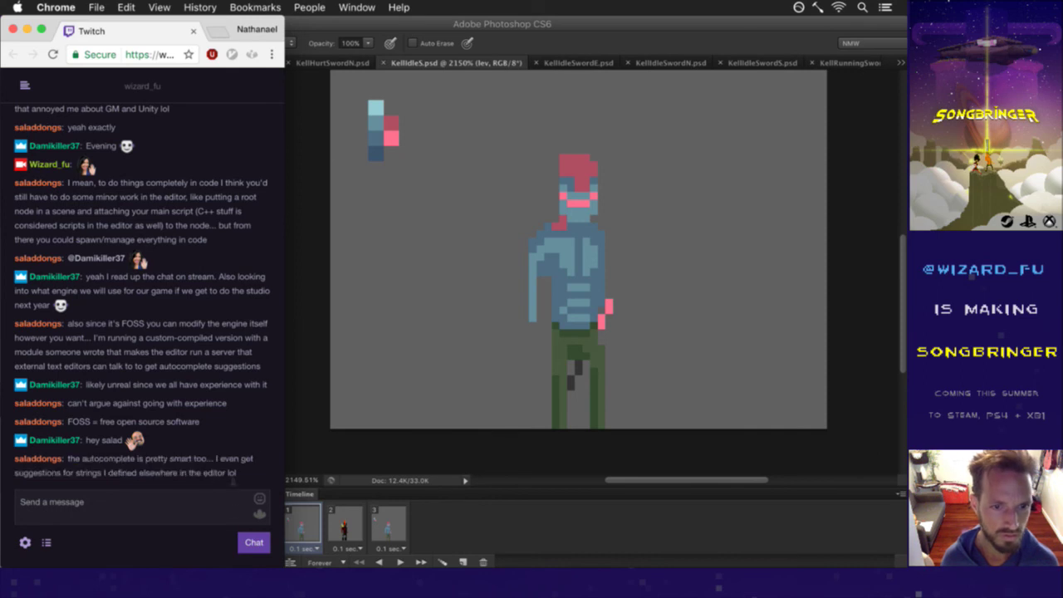
pyautogui.click(418, 463)
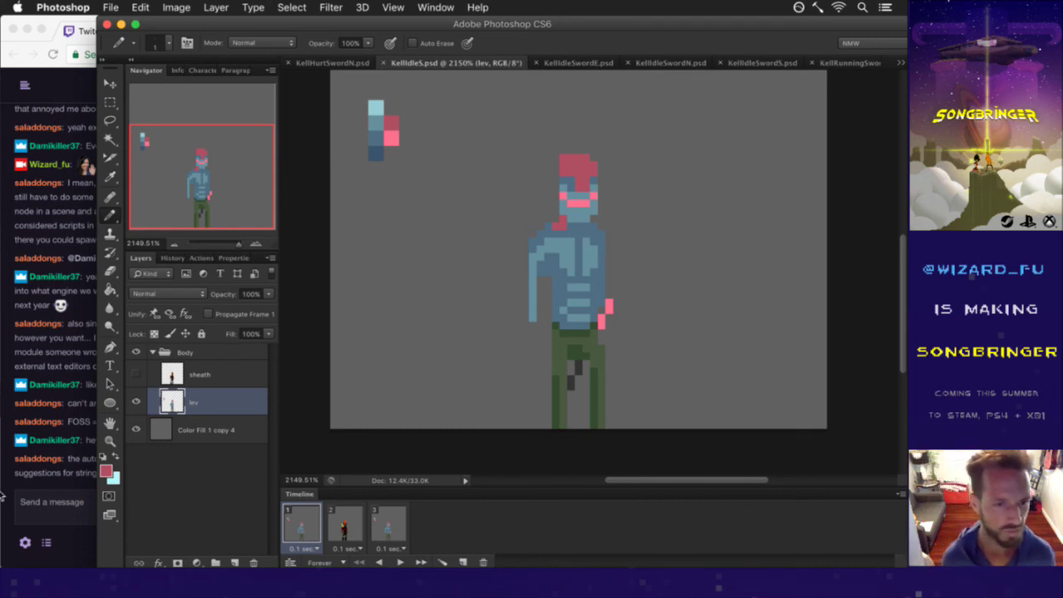
pyautogui.click(61, 478)
pyautogui.moveTo(90, 462); pyautogui.dragTo(131, 461)
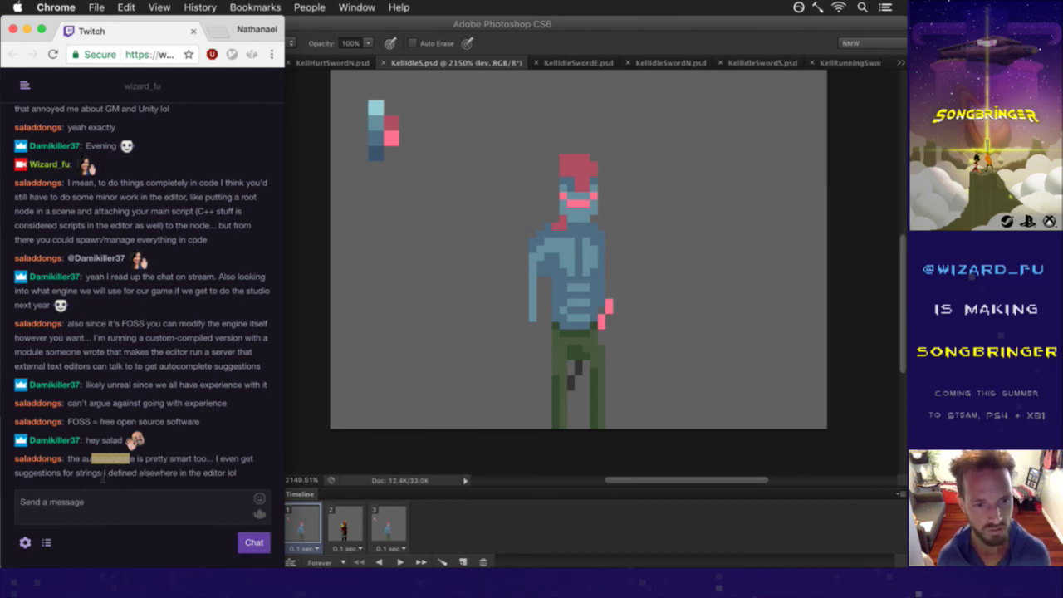
pyautogui.click(103, 475)
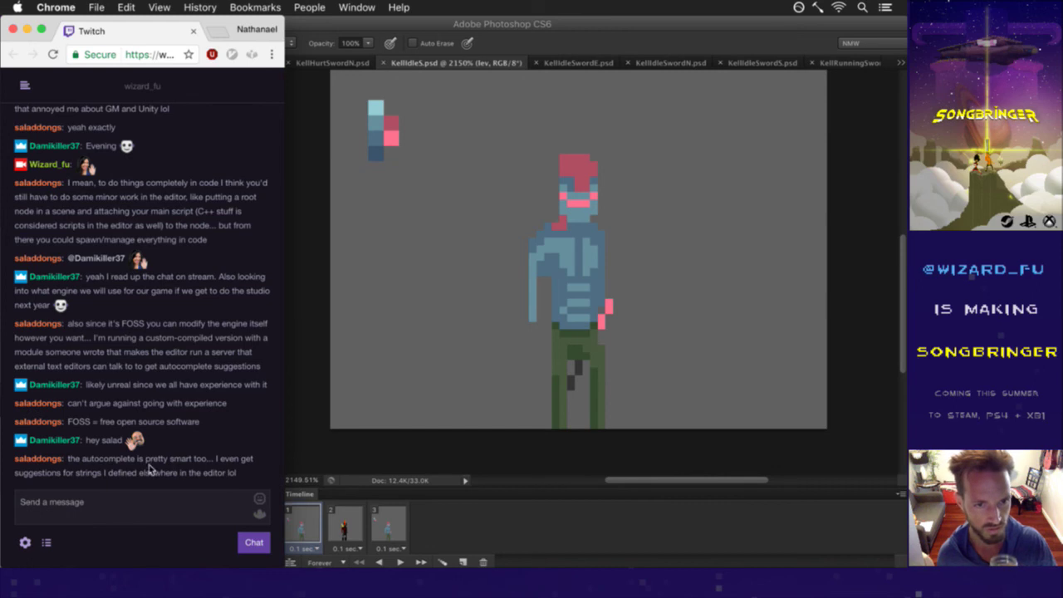
# In Photoshop, add the lighter and darker trouser greens as swatches beside the pinks in the canvas palette, and save the file.
pyautogui.click(342, 462)
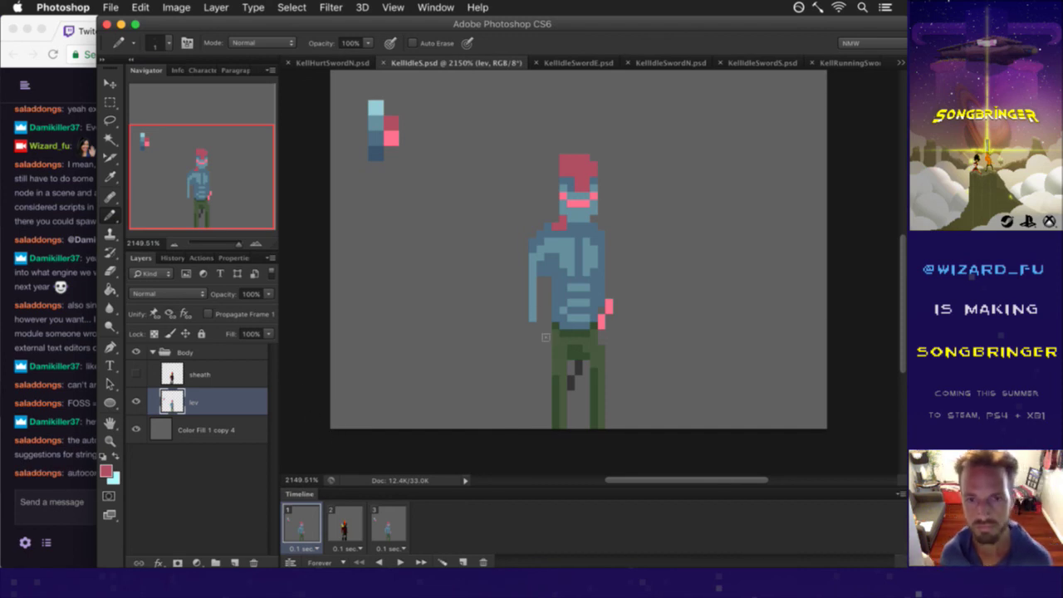
pyautogui.press('i')
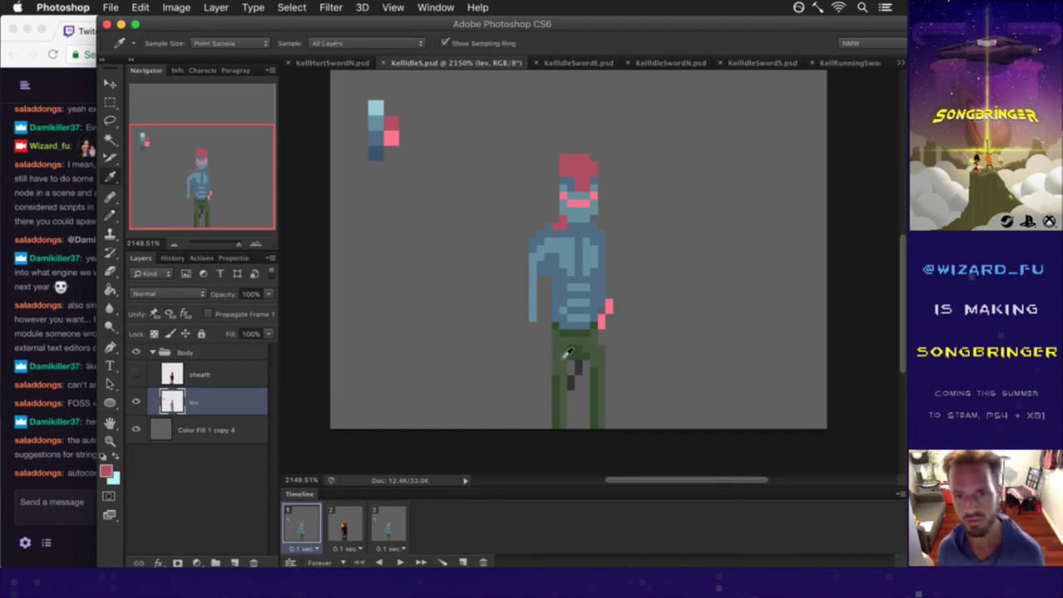
pyautogui.click(562, 344)
pyautogui.press('b')
pyautogui.click(407, 138)
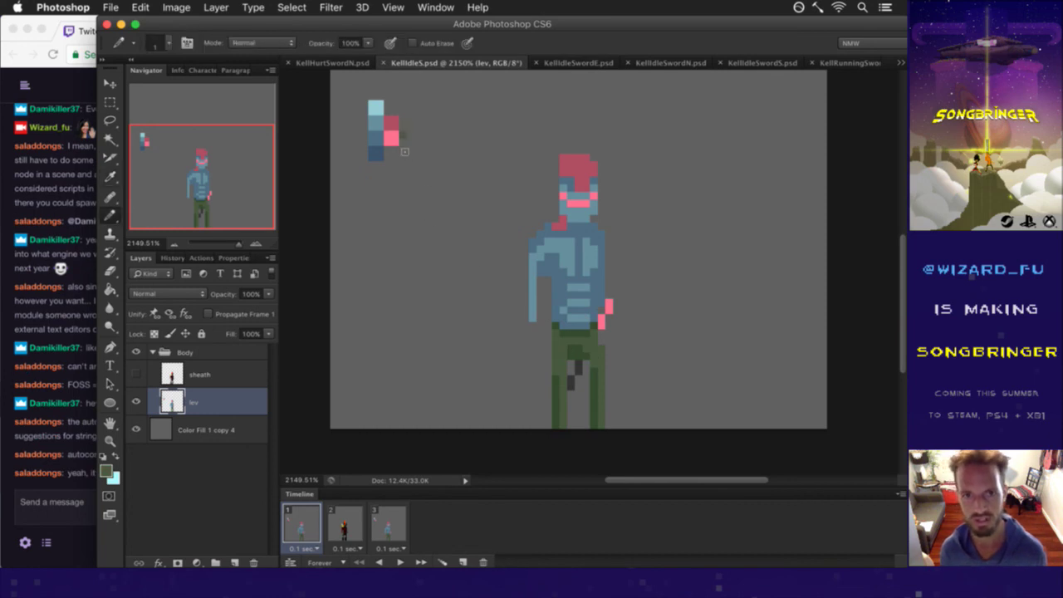
pyautogui.press('i')
pyautogui.click(574, 337)
pyautogui.press('b')
pyautogui.click(407, 125)
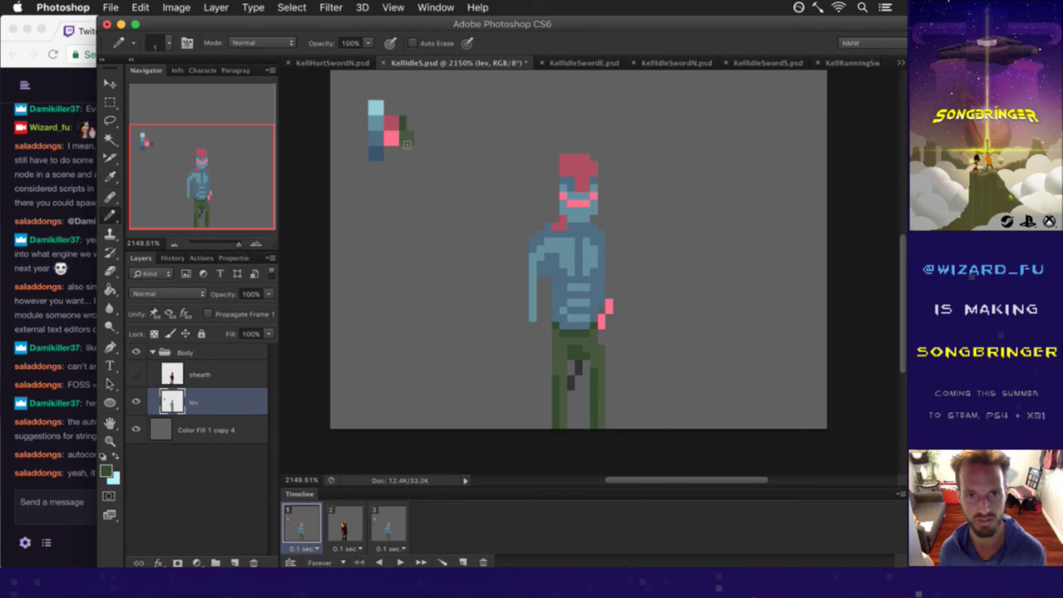
pyautogui.press('super+s')
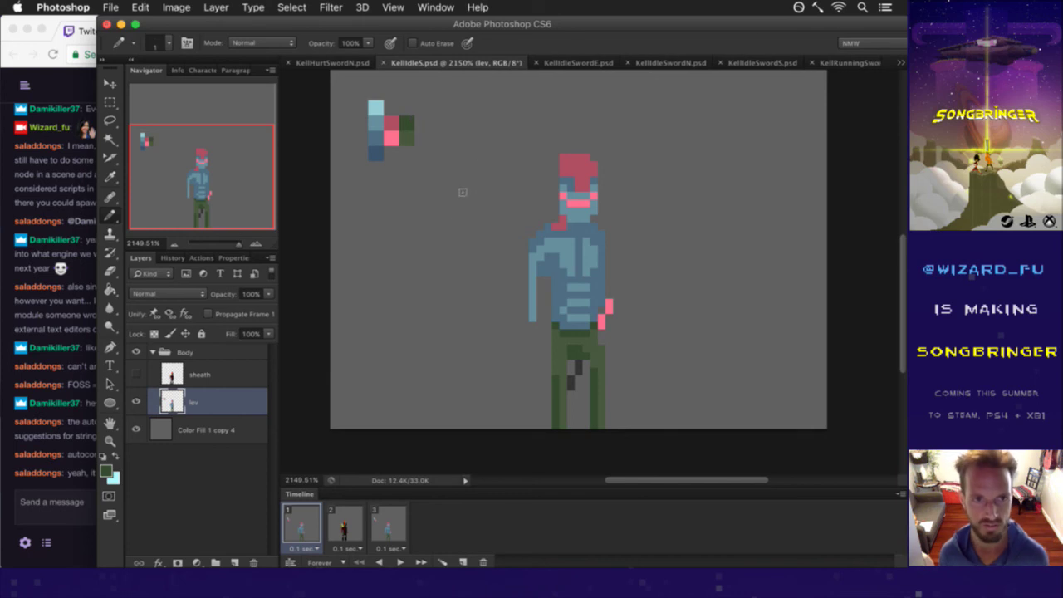
# Read the latest chat messages about full autocomplete, and switch to iTerm to look over the Songbringer debug build output.
pyautogui.click(79, 466)
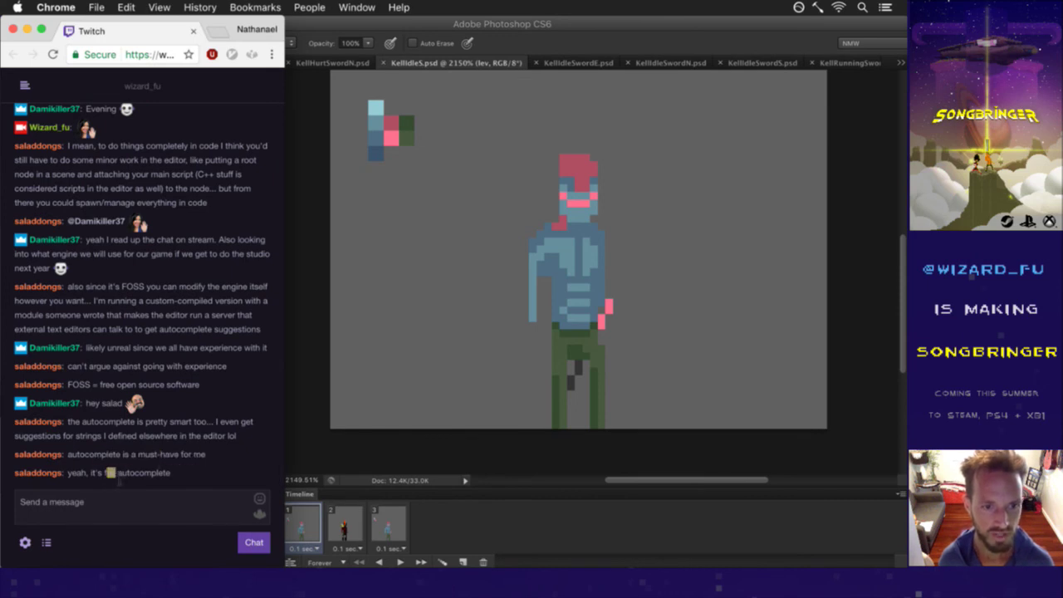
pyautogui.click(345, 463)
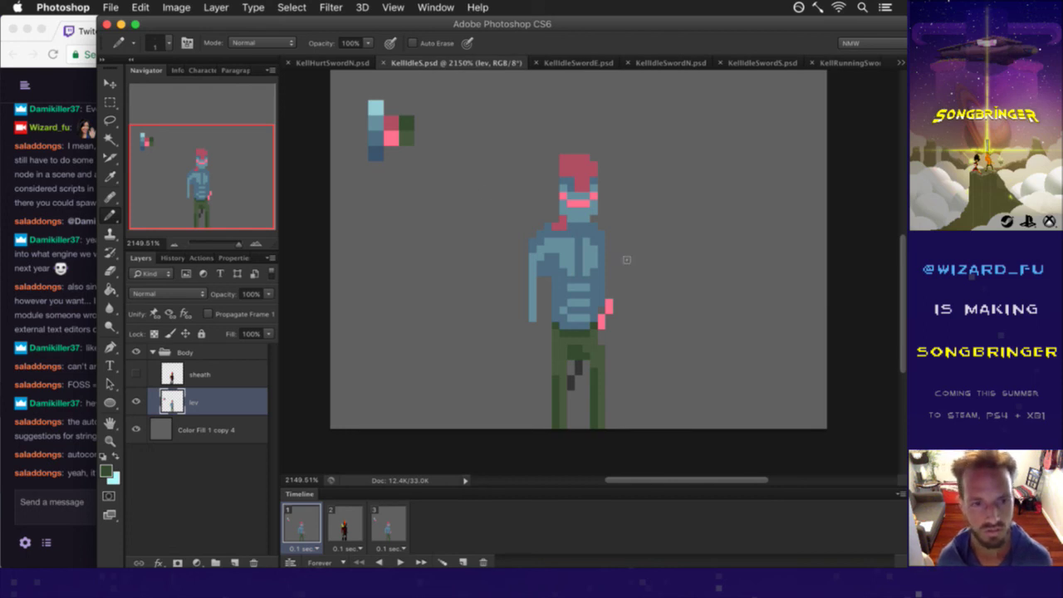
pyautogui.moveTo(905, 158)
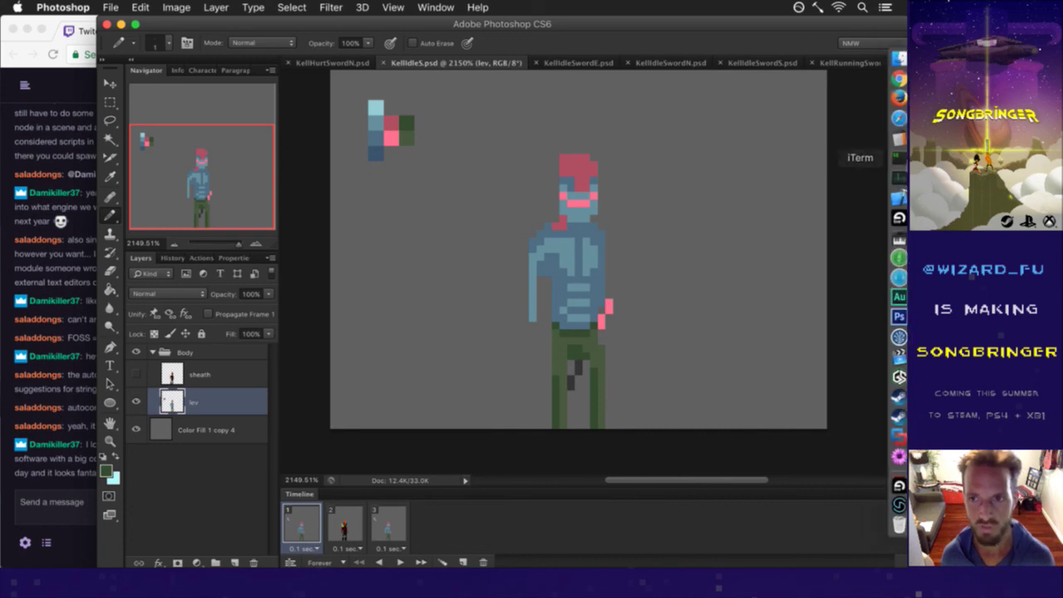
pyautogui.click(893, 158)
pyautogui.click(599, 162)
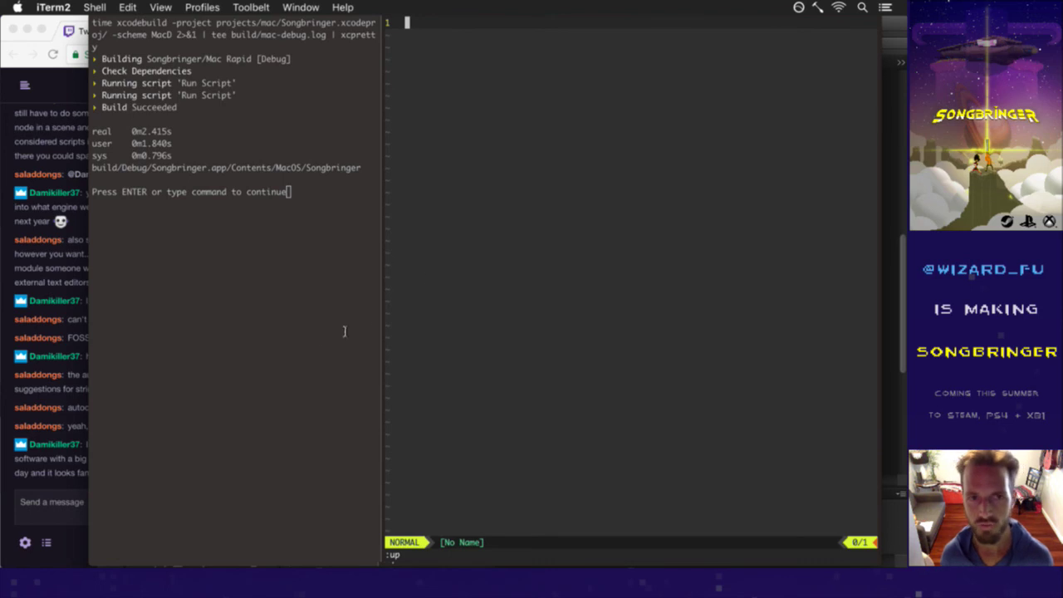
pyautogui.moveTo(269, 193); pyautogui.dragTo(339, 197)
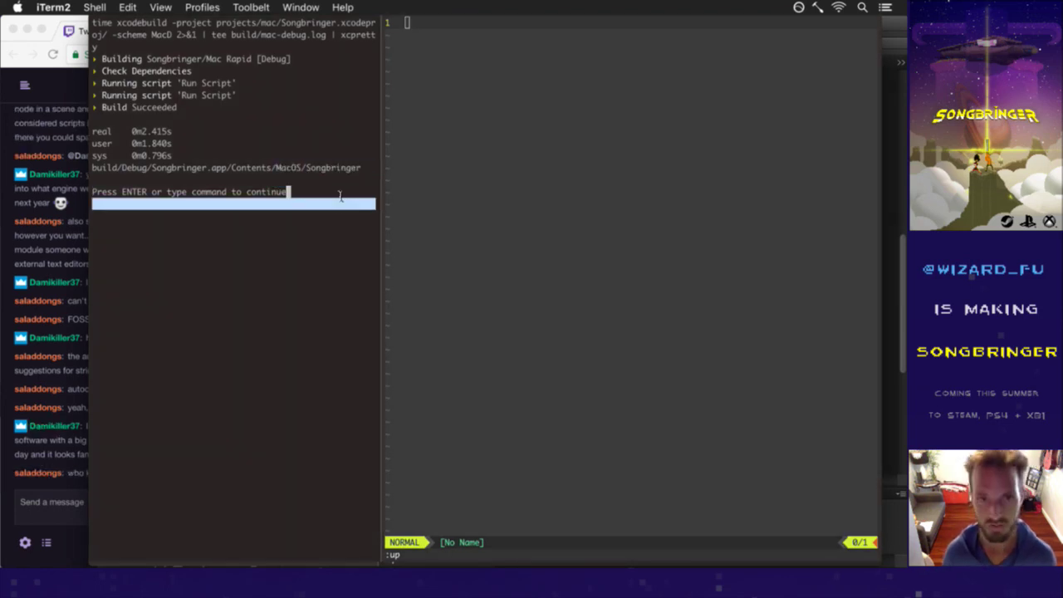
pyautogui.click(562, 279)
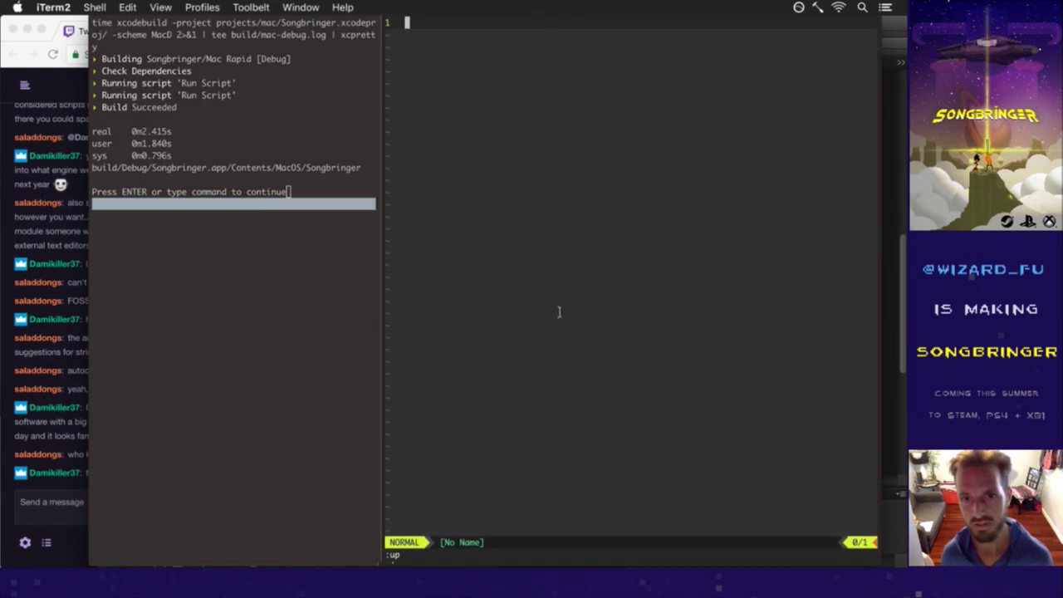
# Switch to the Twitch chat and read the messages about FOSS communities, Krita and Xcode's speed.
pyautogui.click(73, 458)
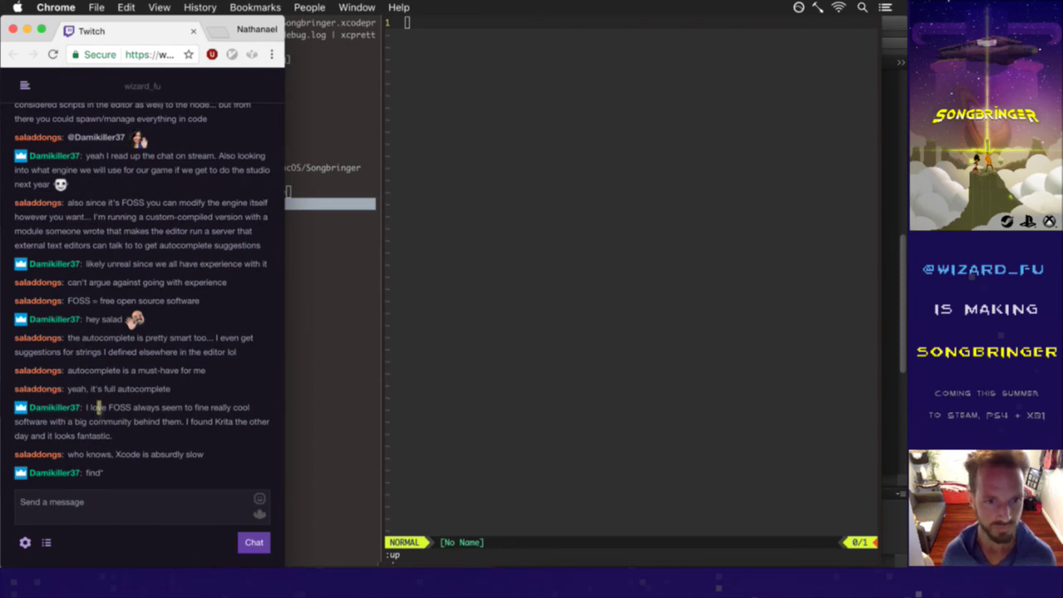
pyautogui.moveTo(98, 406); pyautogui.dragTo(162, 423)
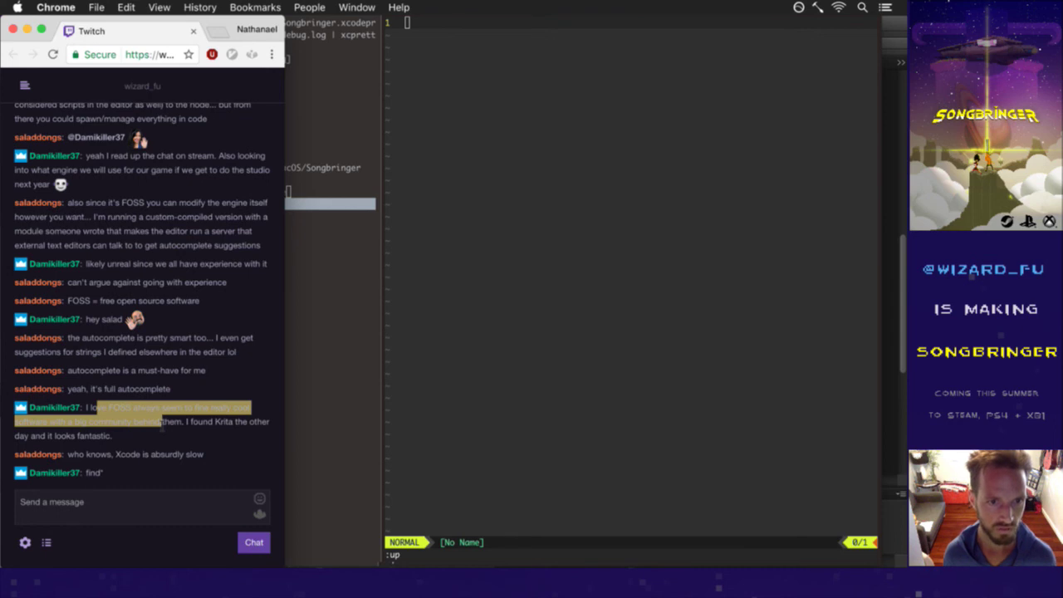
pyautogui.click(164, 439)
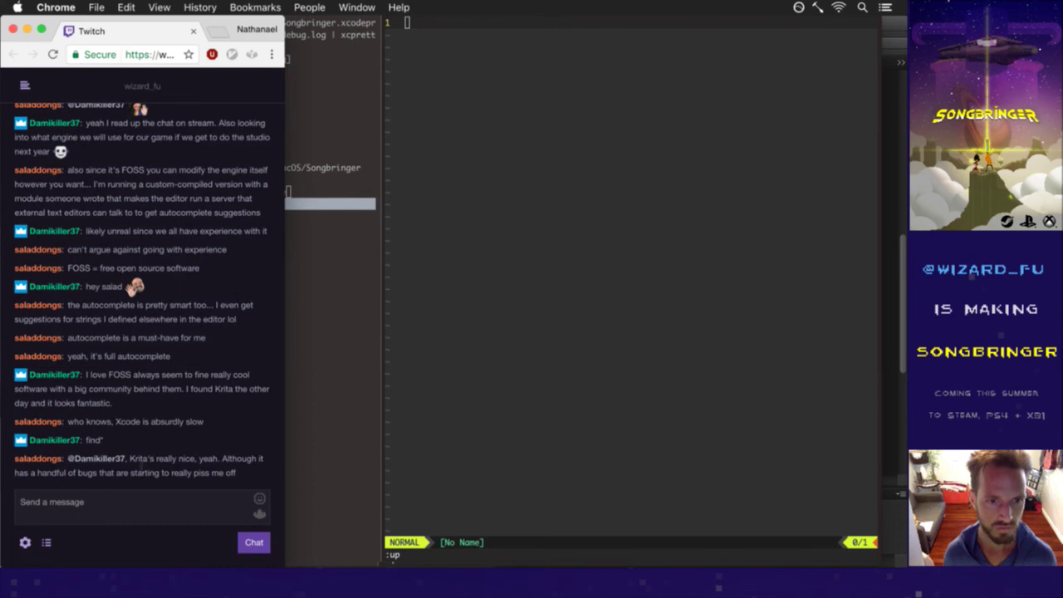
# Search Google for "krita" in a new browser window, and widen and move it so the chat stays readable.
pyautogui.press('super+n')
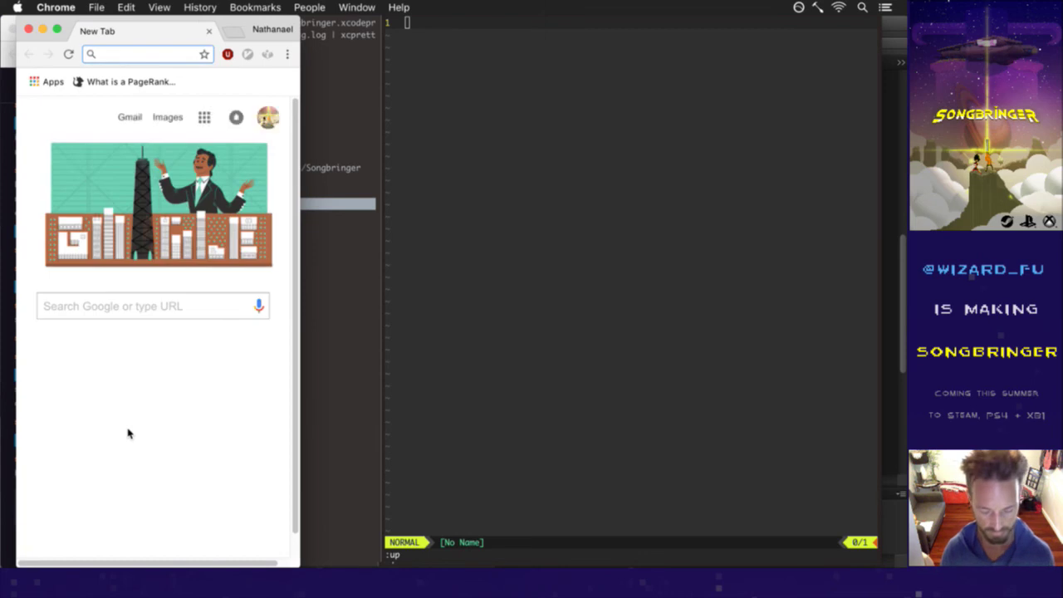
pyautogui.write('krita')
pyautogui.press('Return')
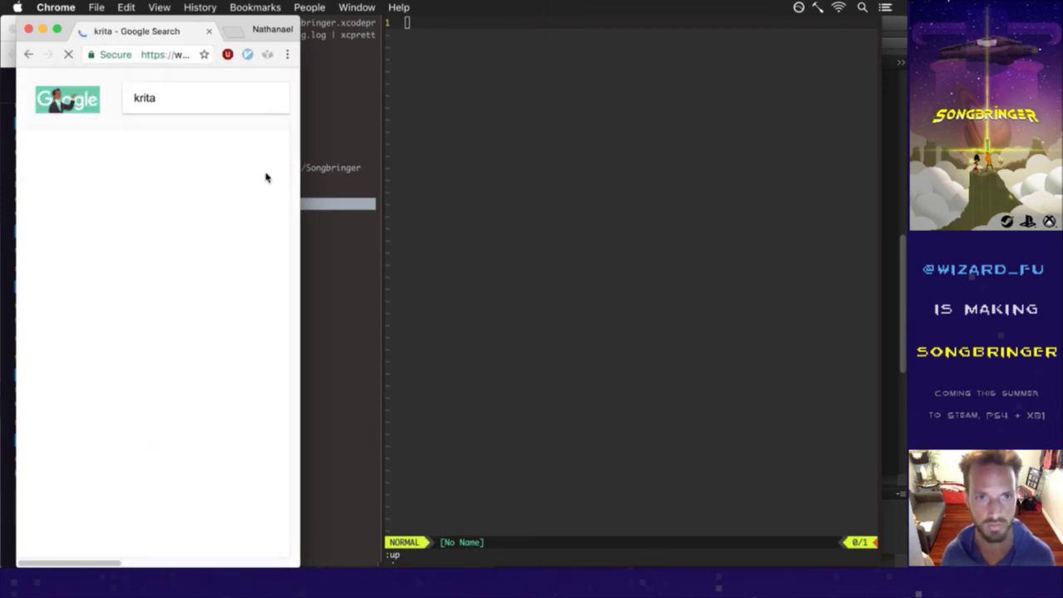
pyautogui.moveTo(298, 174); pyautogui.dragTo(617, 188)
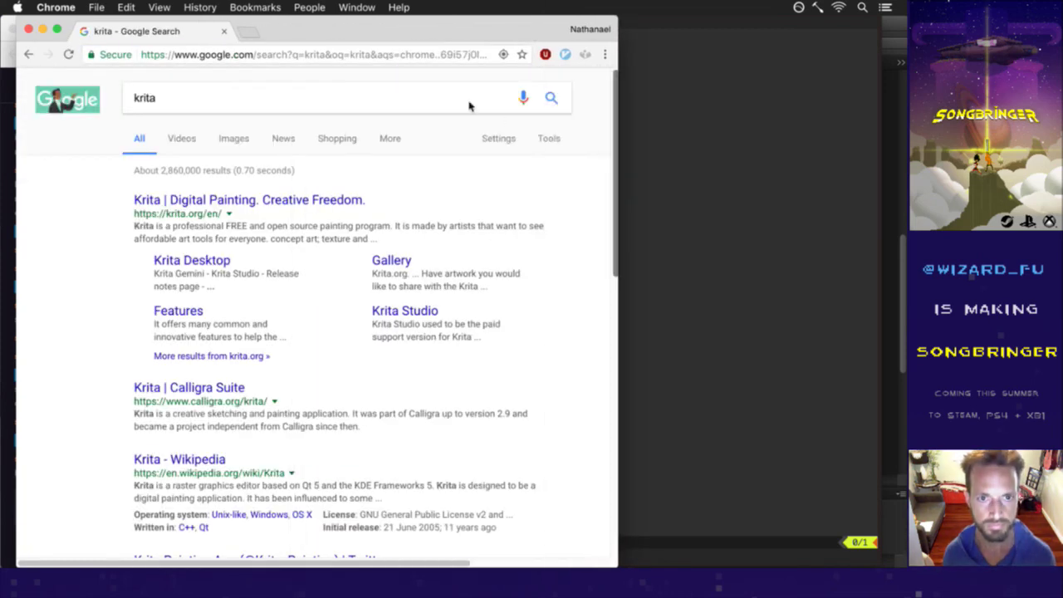
pyautogui.moveTo(380, 23); pyautogui.dragTo(578, 23)
pyautogui.press('super+r')
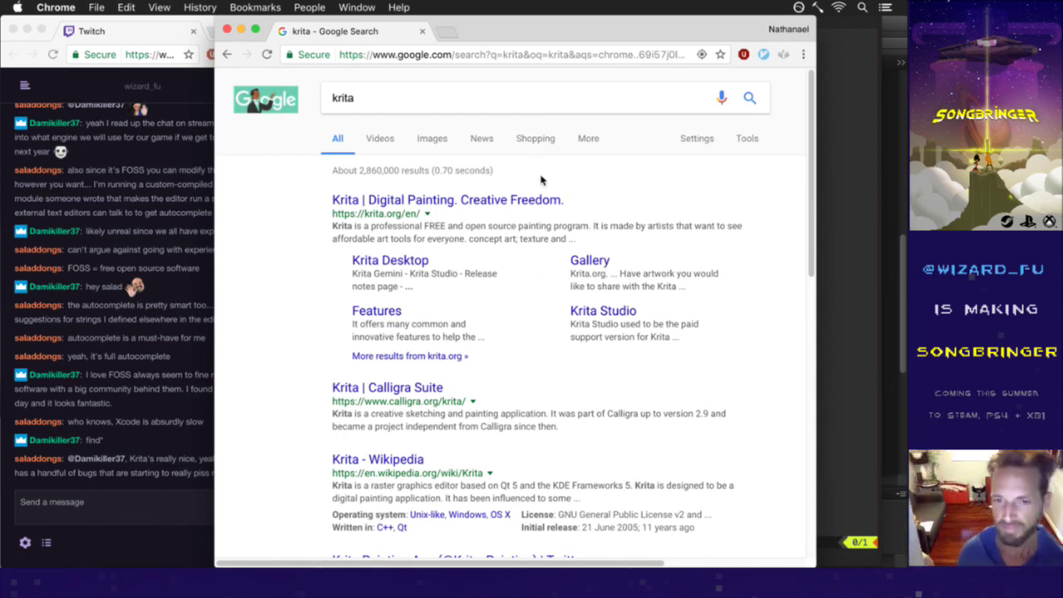
# Check the chat for replies about Krita and open the krita.org home page from the search results to look it over.
pyautogui.moveTo(539, 207); pyautogui.dragTo(535, 208)
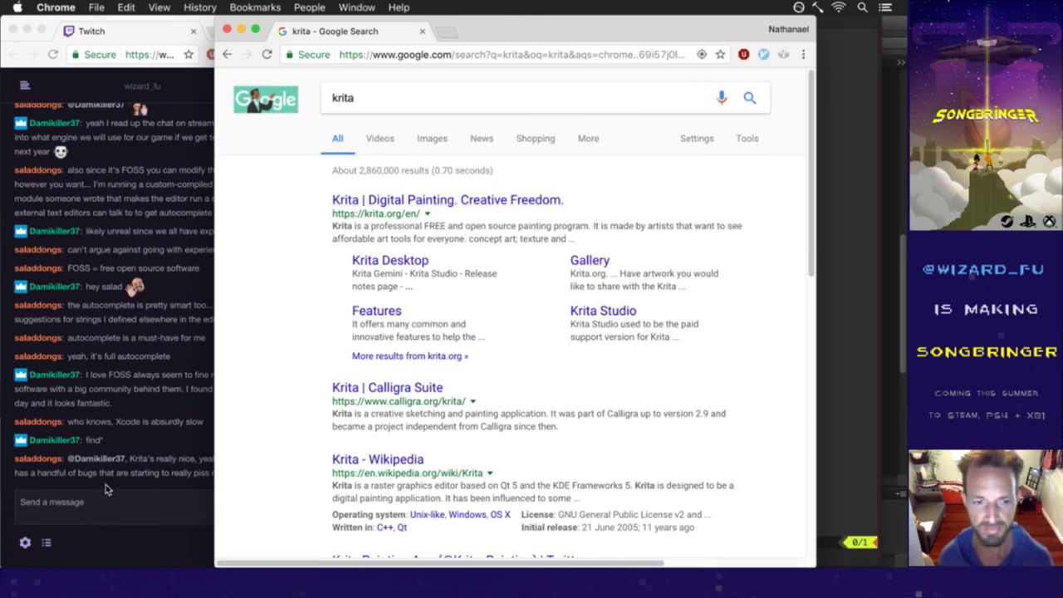
pyautogui.click(105, 484)
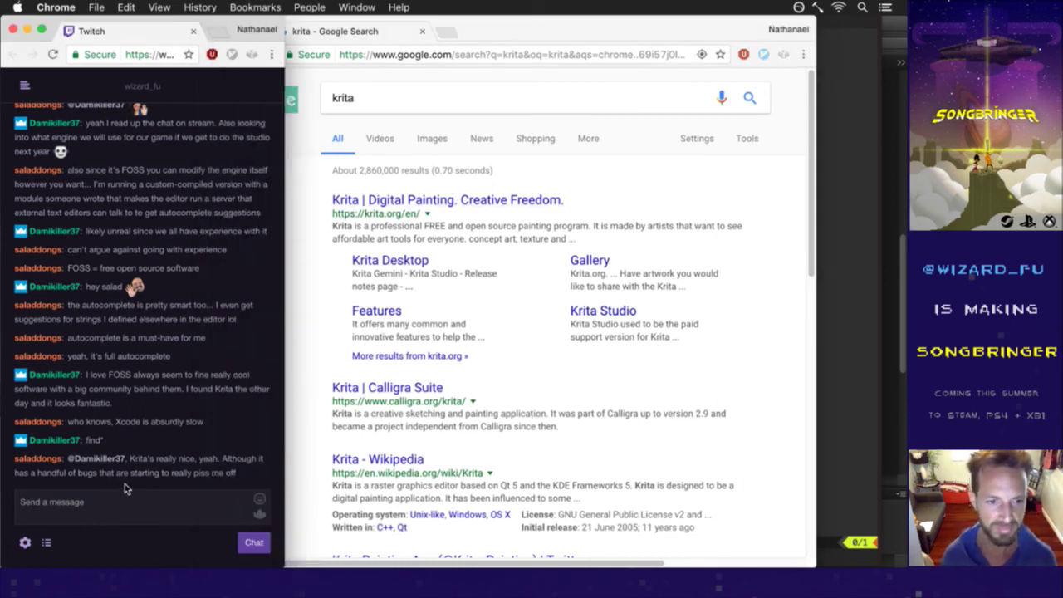
pyautogui.click(485, 277)
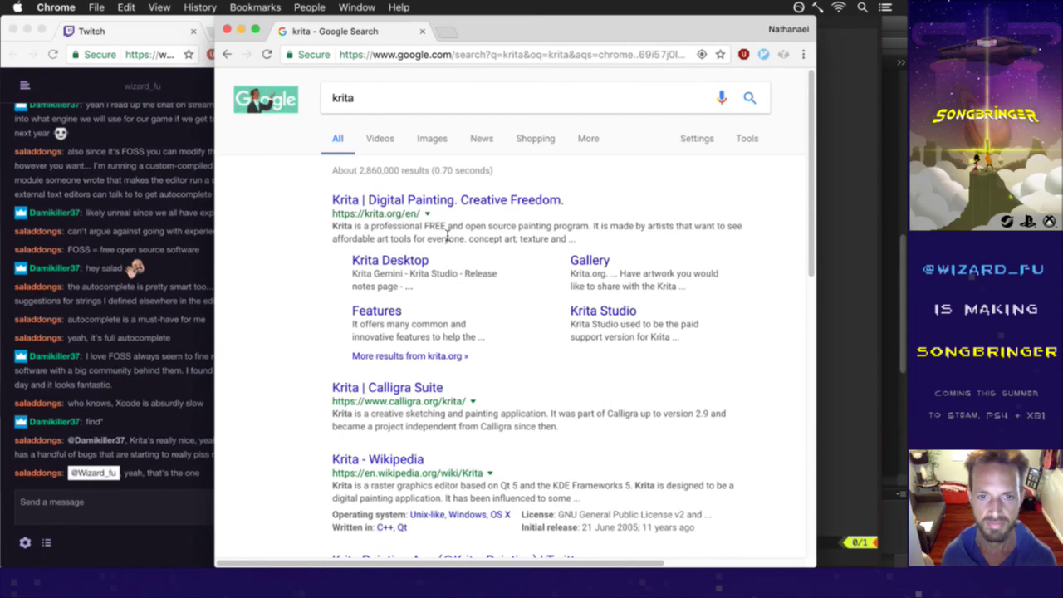
pyautogui.click(437, 204)
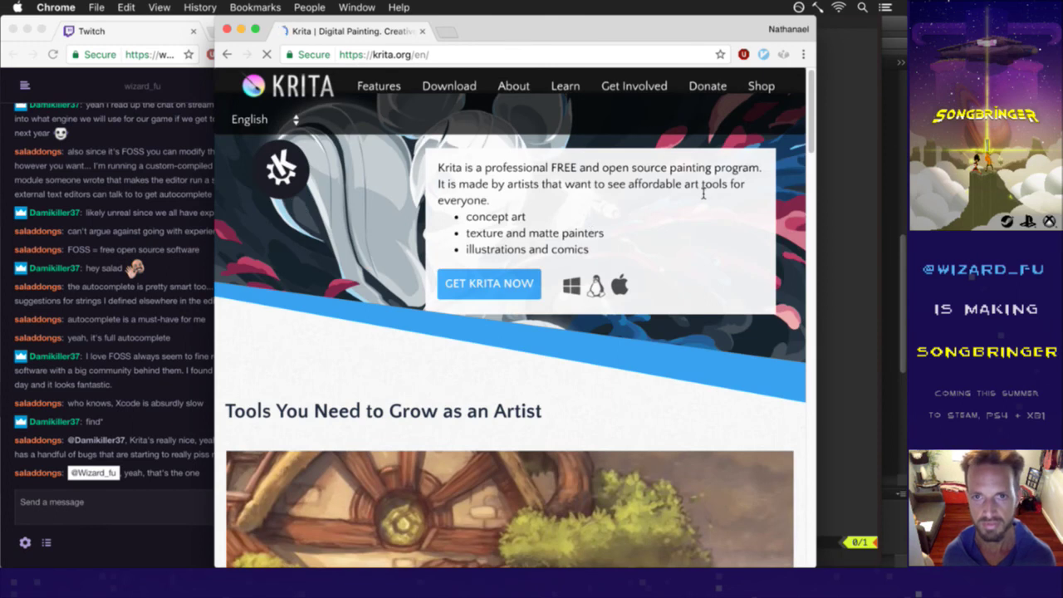
pyautogui.moveTo(810, 110); pyautogui.dragTo(781, 76)
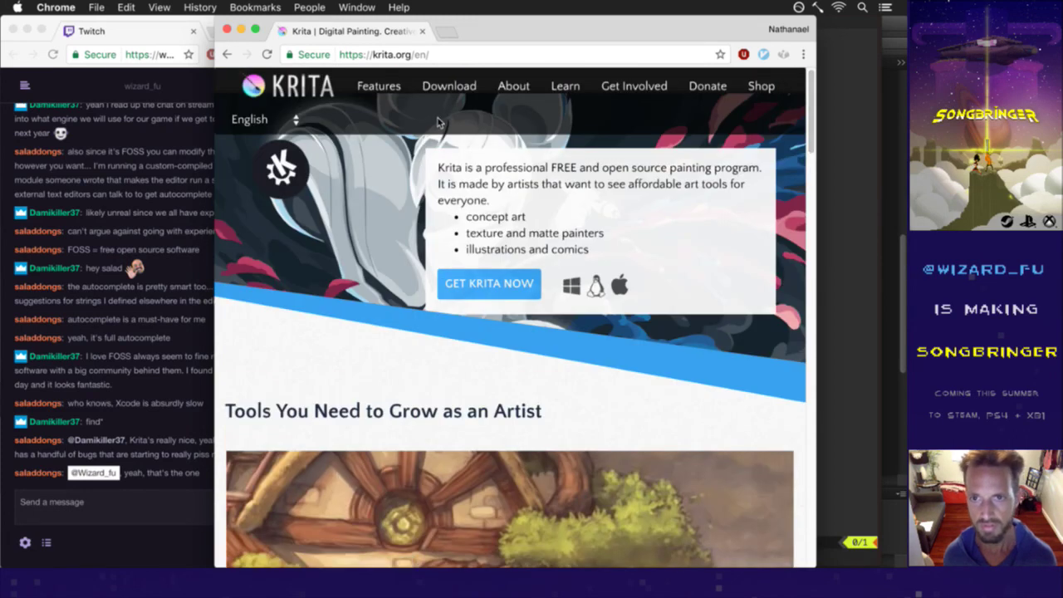
# Return to the Google results for krita, open the image results, and view the Krita 2.9 worm screenshot full size in a wider window.
pyautogui.moveTo(226, 54); pyautogui.dragTo(251, 83)
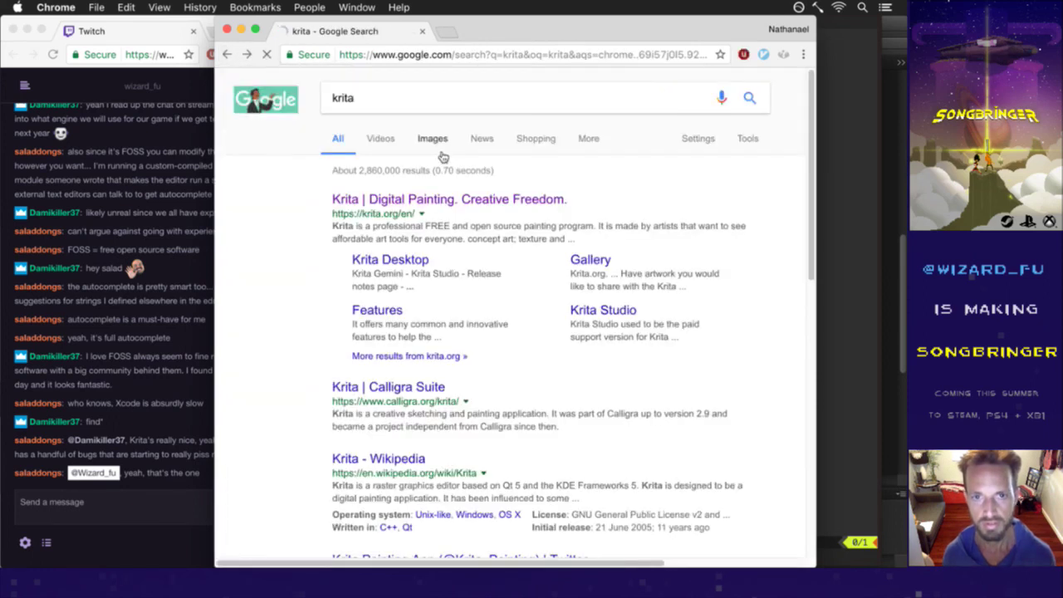
pyautogui.click(435, 140)
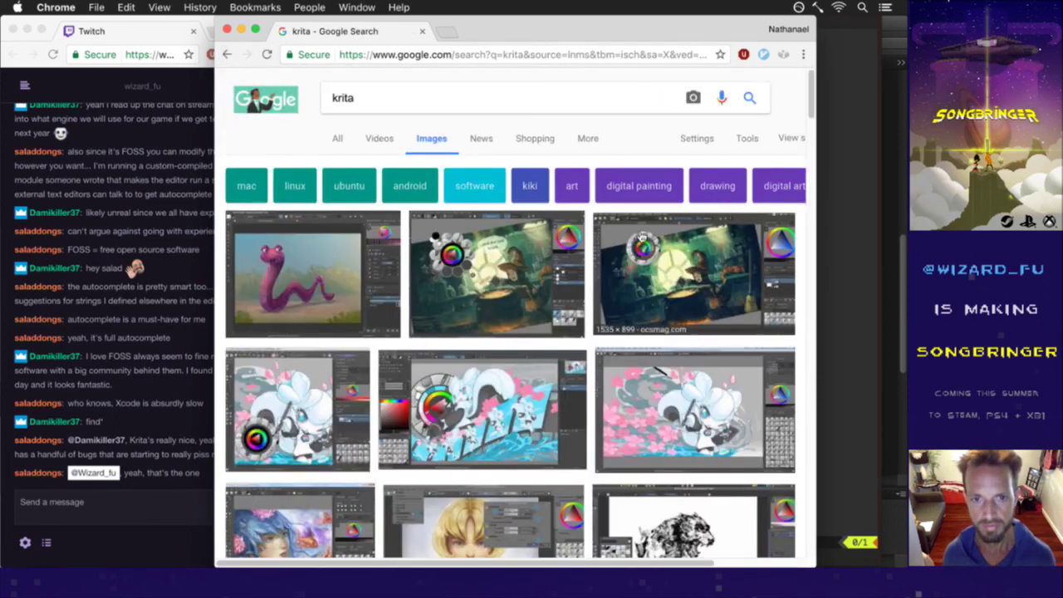
pyautogui.click(301, 266)
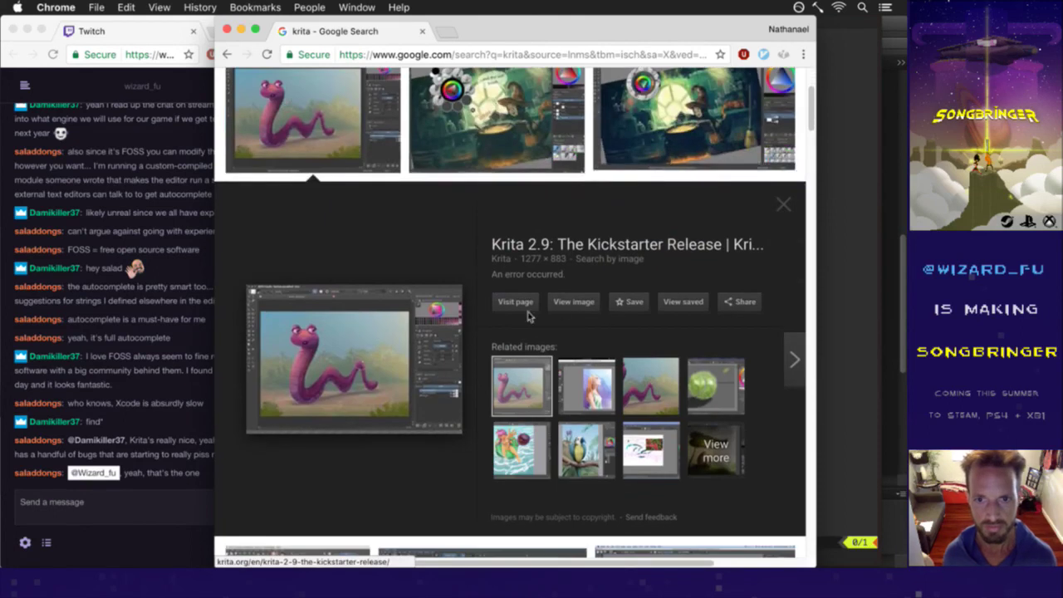
pyautogui.click(581, 303)
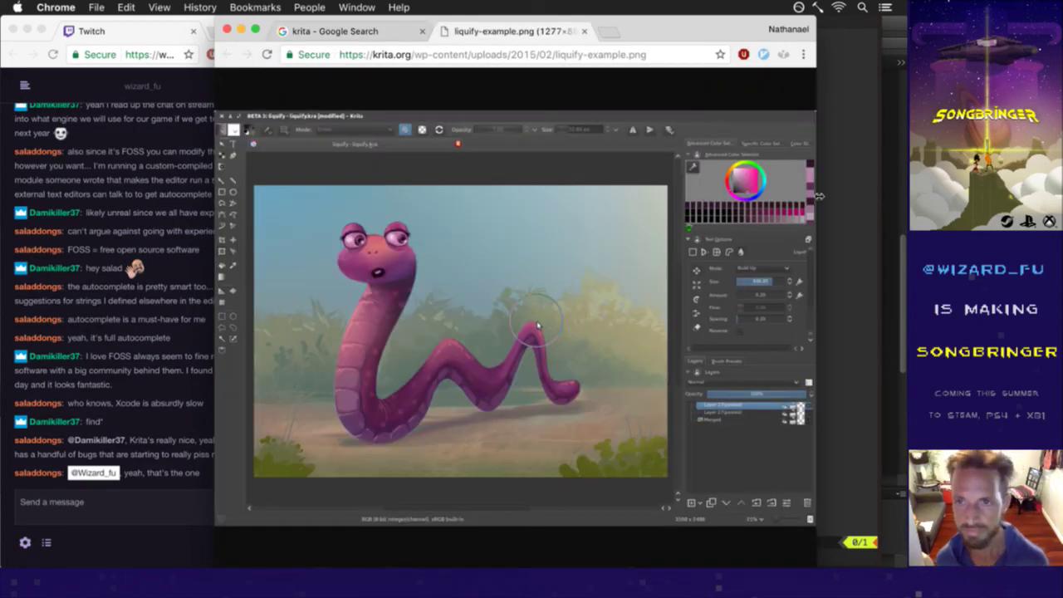
pyautogui.moveTo(821, 186); pyautogui.dragTo(878, 208)
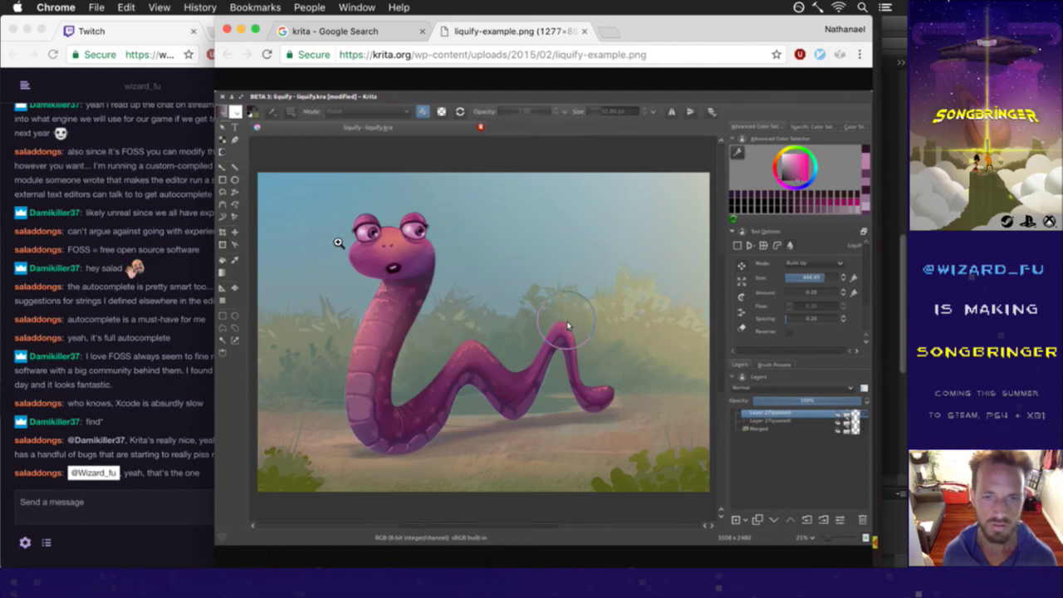
# Close the Krita screenshot and the Google search window, and switch back to Photoshop.
pyautogui.press('super+w')
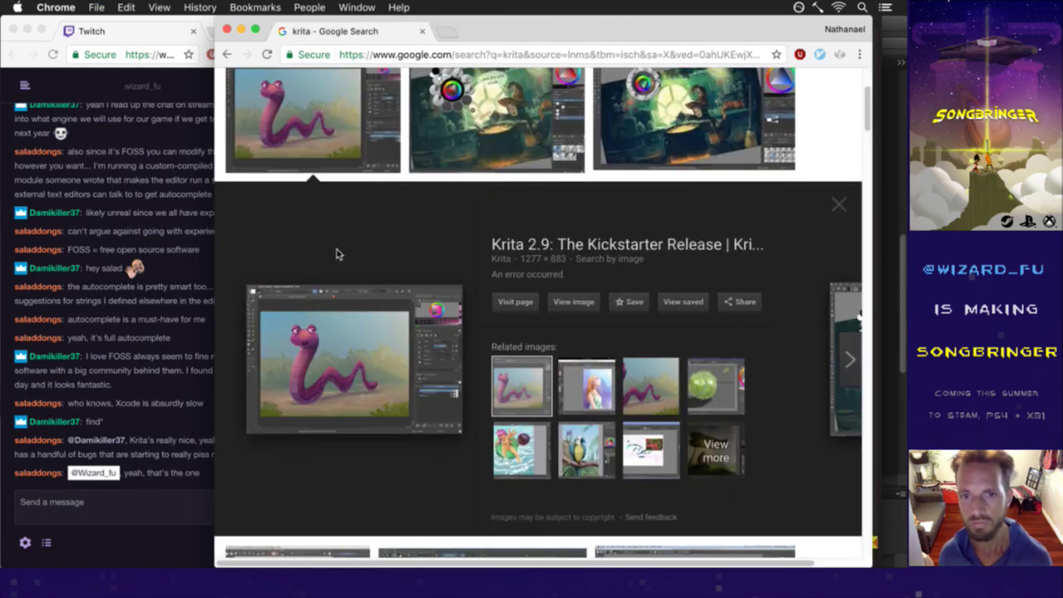
pyautogui.press('super+w')
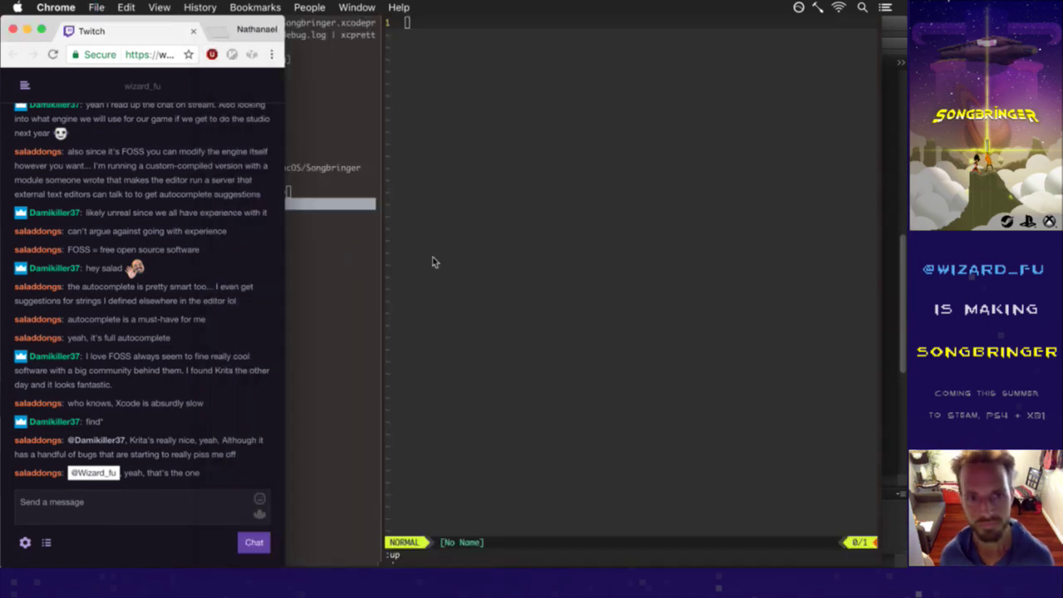
pyautogui.click(440, 265)
pyautogui.press('super+Tab')
pyautogui.press('super+Tab')
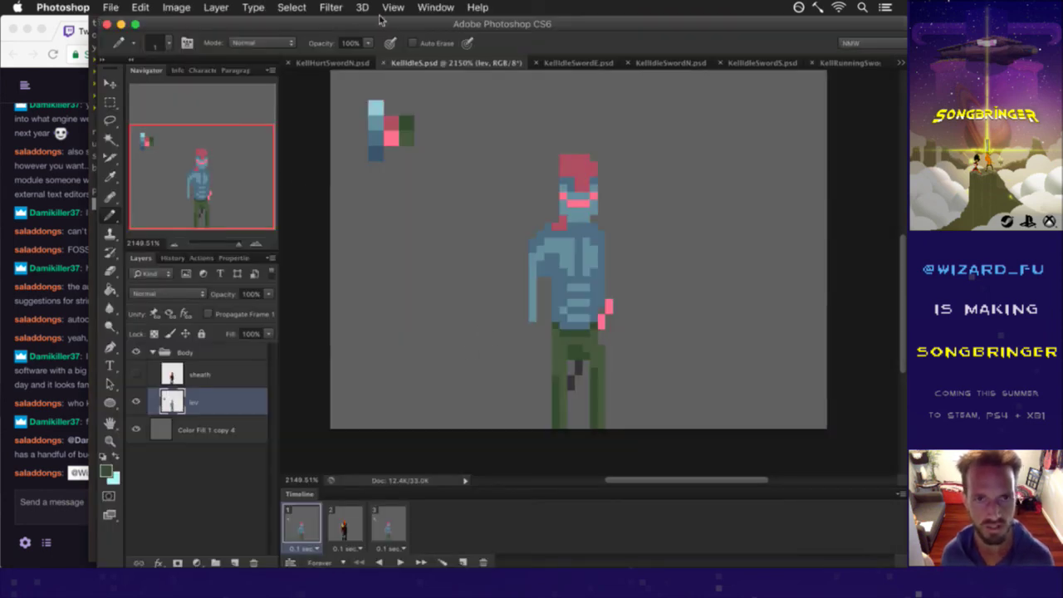
# Show the Color panel and bring up the PaintersWheel colour wheel.
pyautogui.click(430, 7)
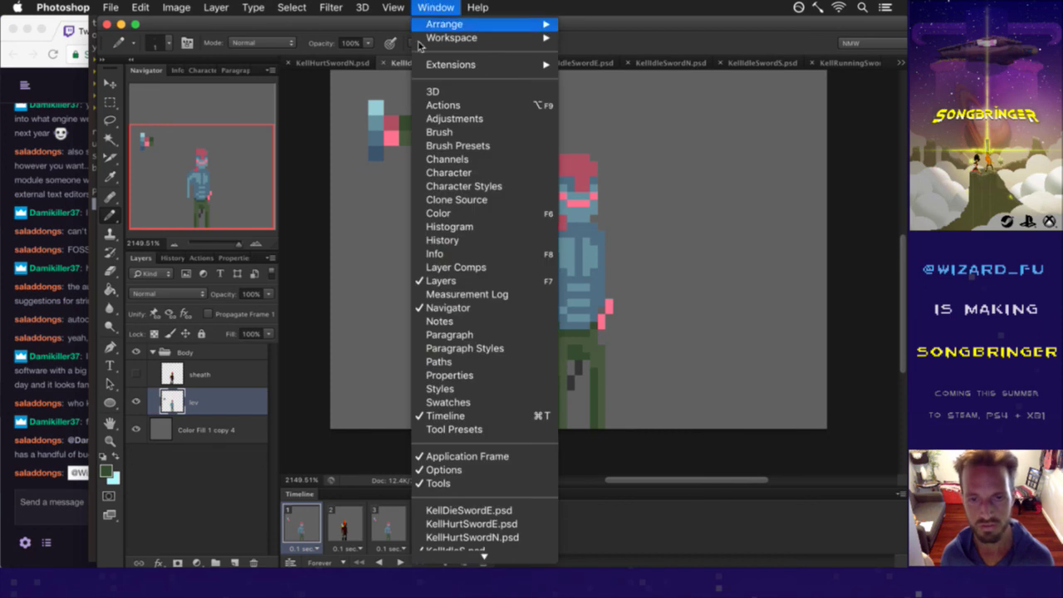
pyautogui.click(470, 211)
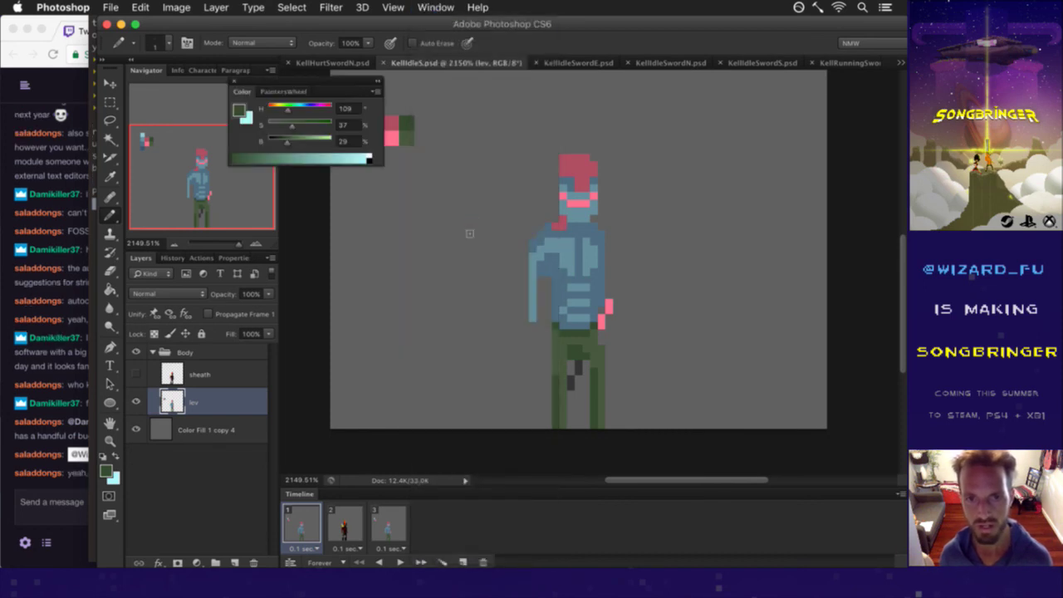
pyautogui.click(284, 92)
# Read the chat messages comparing Krita with Photoshop and Clip Studio, and return to the artwork.
pyautogui.click(77, 485)
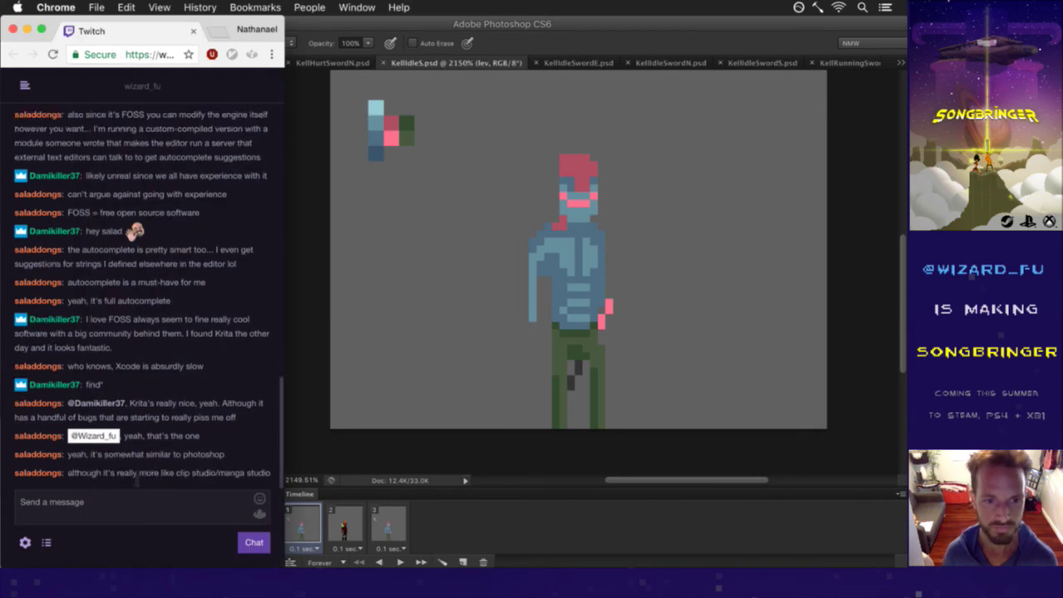
pyautogui.moveTo(15, 472); pyautogui.dragTo(224, 468)
pyautogui.click(218, 474)
pyautogui.doubleClick(184, 472)
pyautogui.click(190, 470)
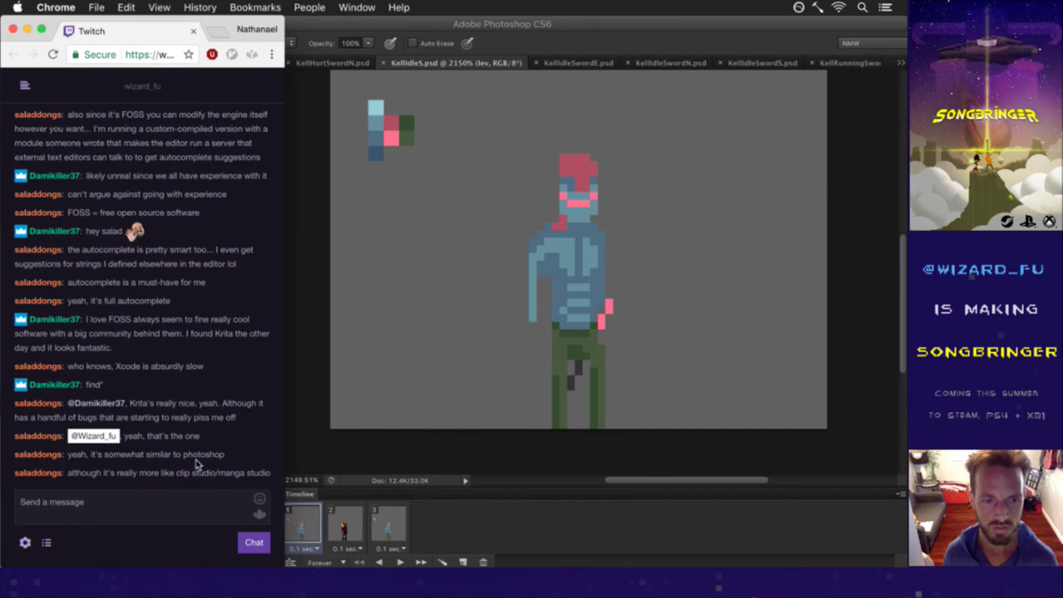
pyautogui.click(319, 444)
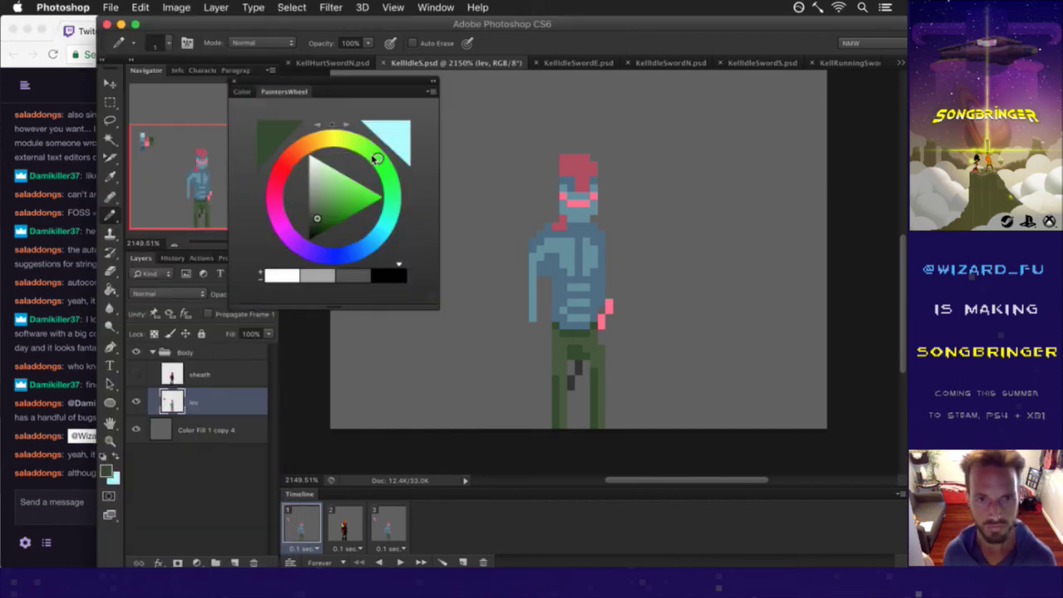
# Shift the dark green's hue to brown, paint it as swatches beside the greens, and sample the lighter green.
pyautogui.moveTo(378, 157); pyautogui.dragTo(331, 139)
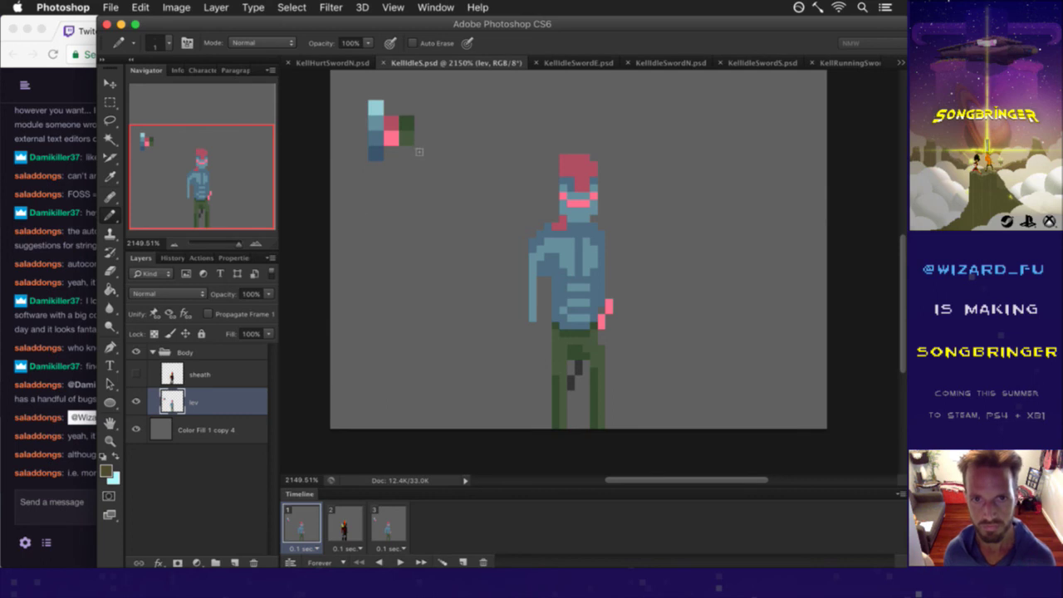
pyautogui.click(424, 141)
pyautogui.moveTo(415, 139)
pyautogui.mouseDown()
pyautogui.moveTo(422, 122)
pyautogui.moveTo(433, 129)
pyautogui.mouseUp()
pyautogui.press('i')
pyautogui.click(404, 136)
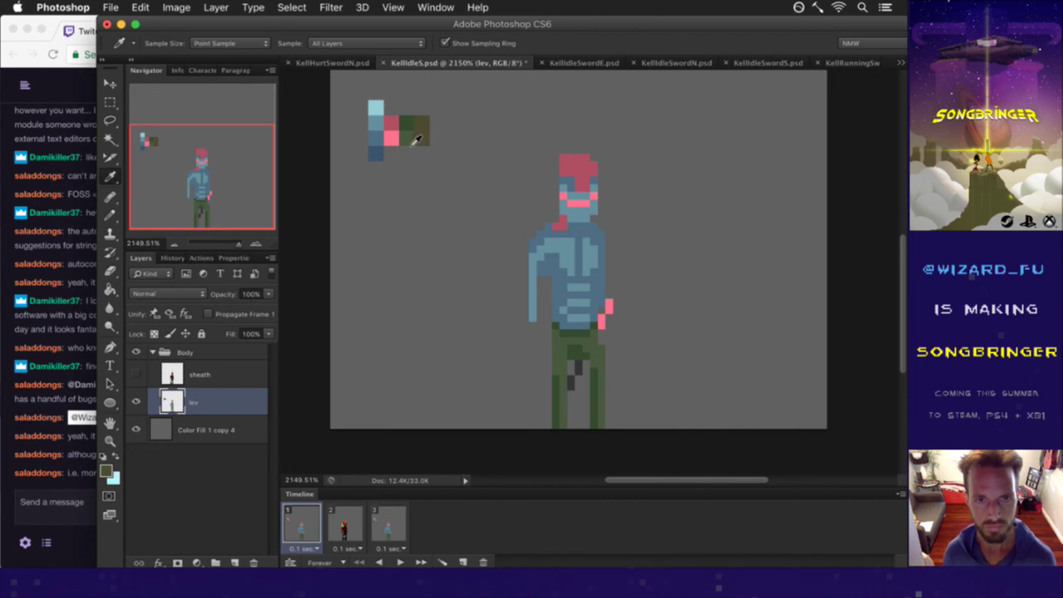
# Read the chat messages about Krita being meant for drawing and painting and erasing settings, and return to the artwork.
pyautogui.click(81, 486)
pyautogui.moveTo(90, 473); pyautogui.dragTo(185, 440)
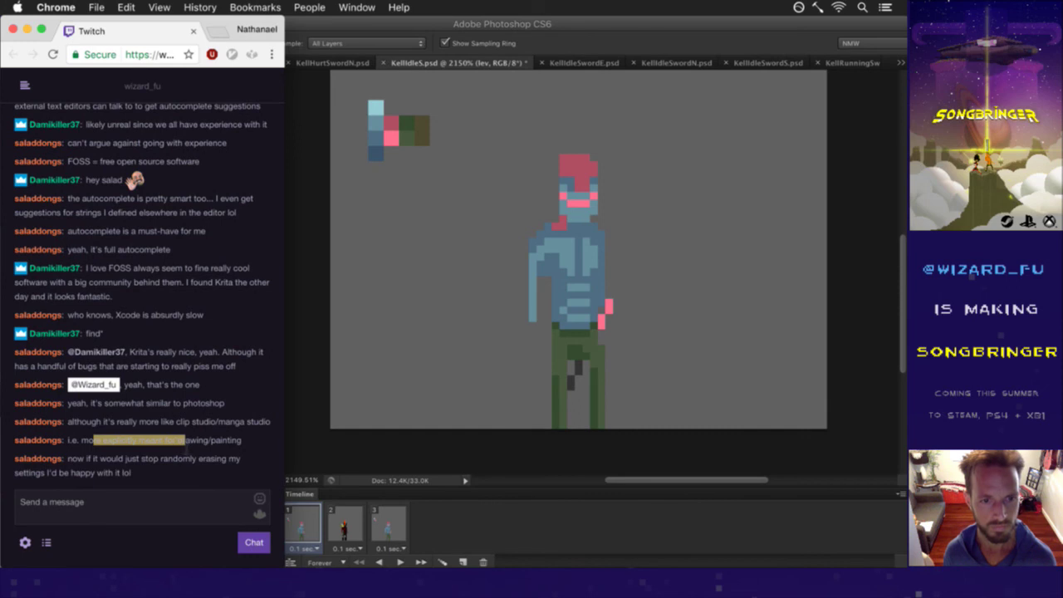
pyautogui.moveTo(88, 462); pyautogui.dragTo(153, 479)
pyautogui.click(166, 470)
pyautogui.click(327, 440)
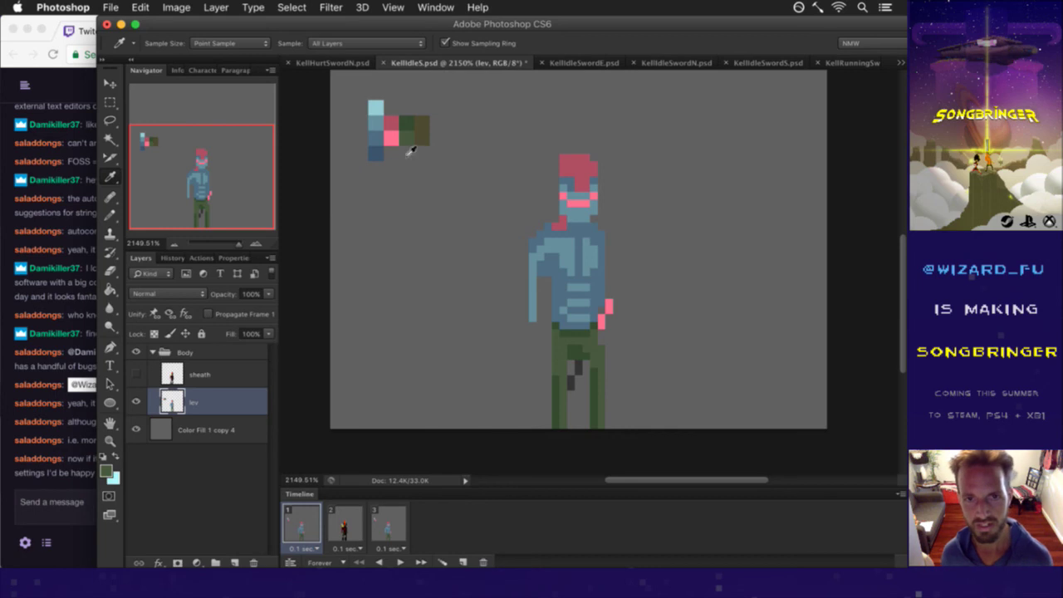
# Set the foreground colour's hue to 62° (#58593e) and paint it as the lighter swatch under the dark brown one.
pyautogui.click(107, 468)
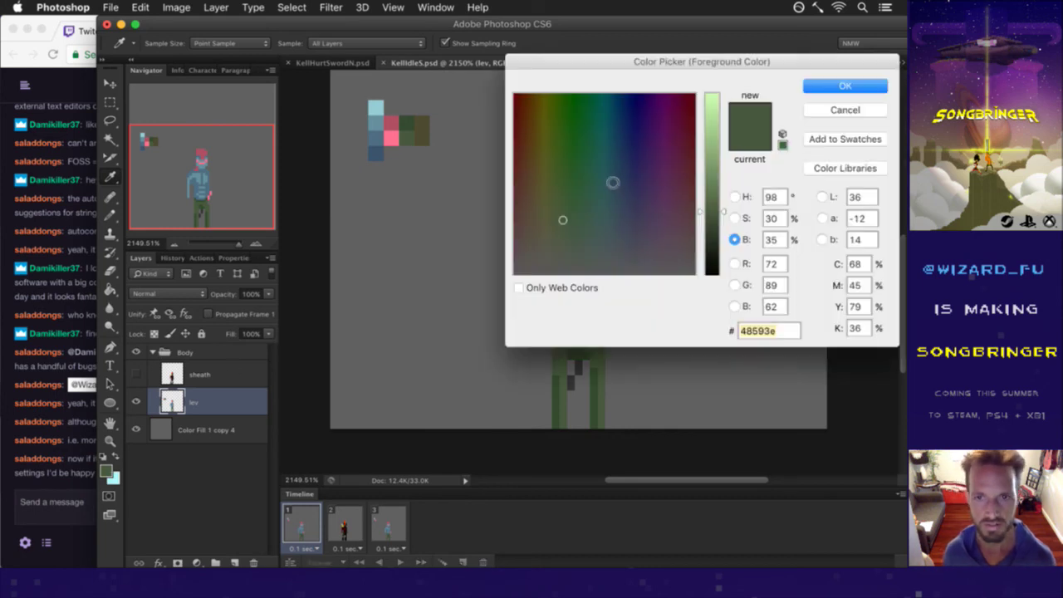
pyautogui.click(733, 197)
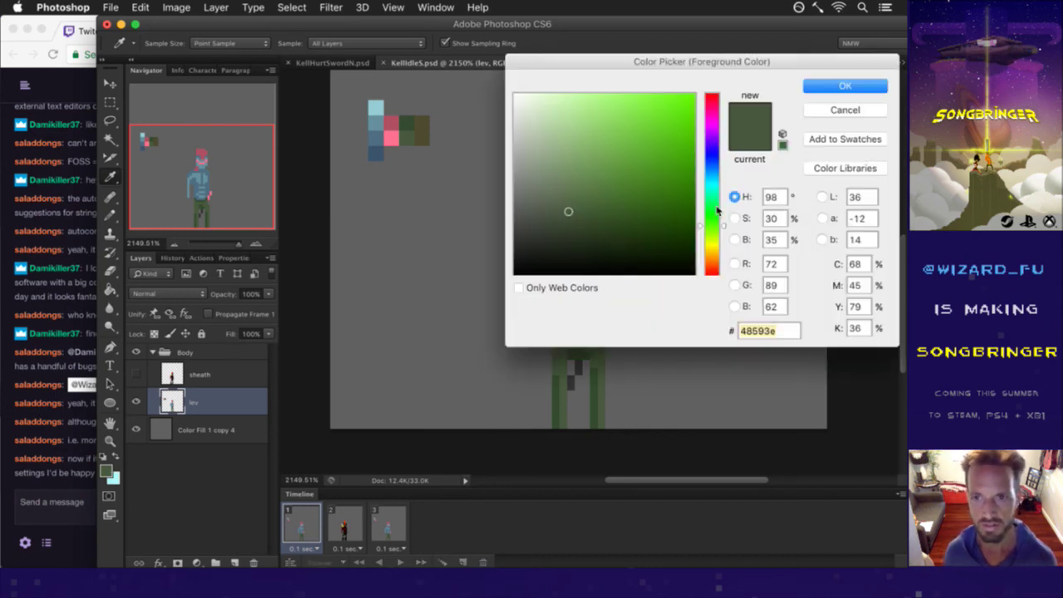
pyautogui.moveTo(716, 243); pyautogui.dragTo(718, 246)
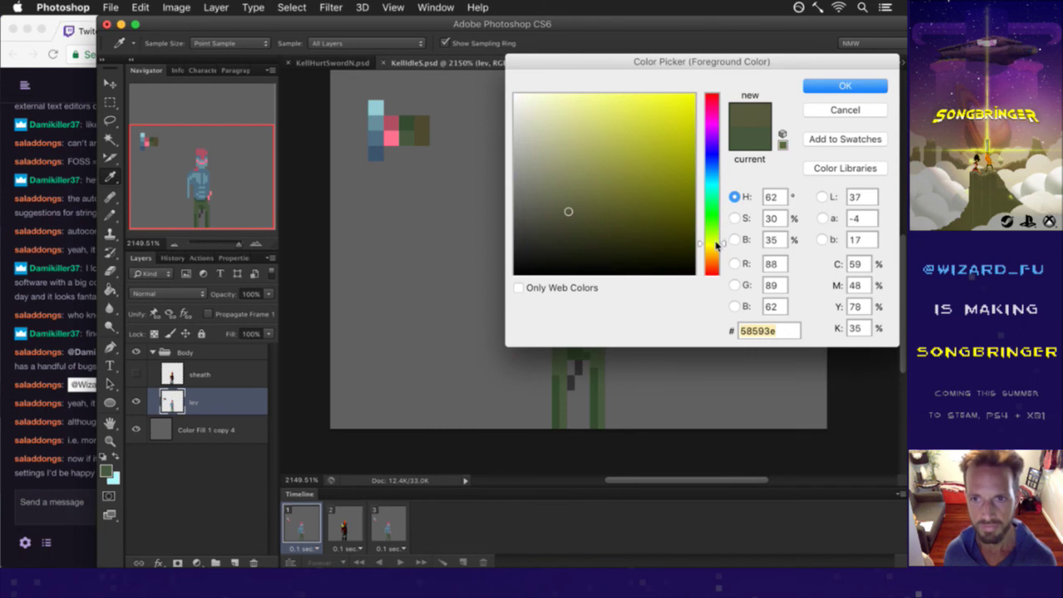
pyautogui.click(824, 85)
pyautogui.press('b')
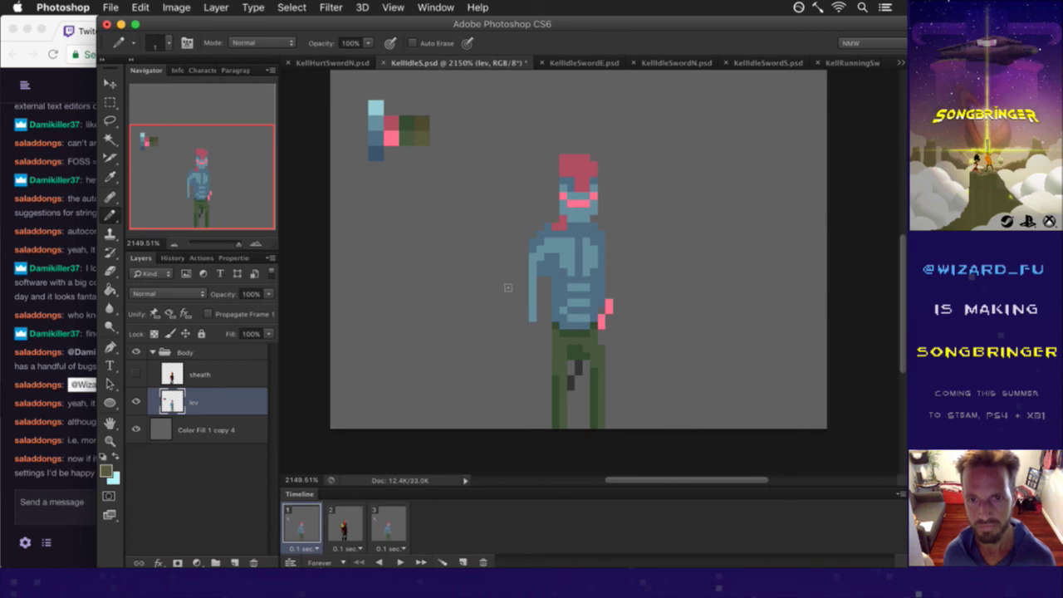
# Fill the trousers' light green areas with the olive colour and their dark green shading with the sampled dark brown.
pyautogui.press('g')
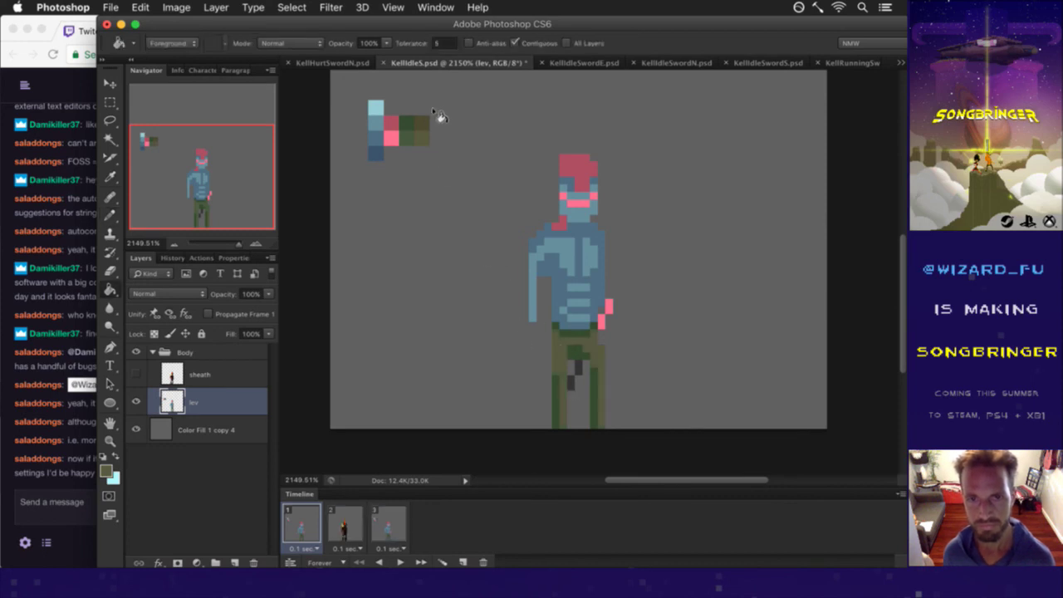
pyautogui.press('i')
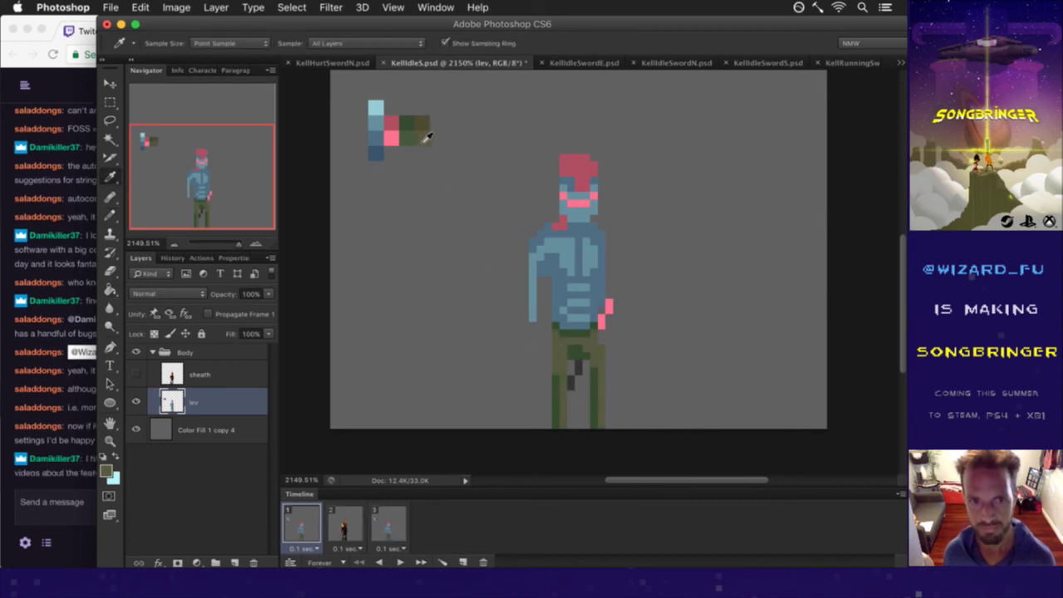
pyautogui.click(426, 129)
pyautogui.press('g')
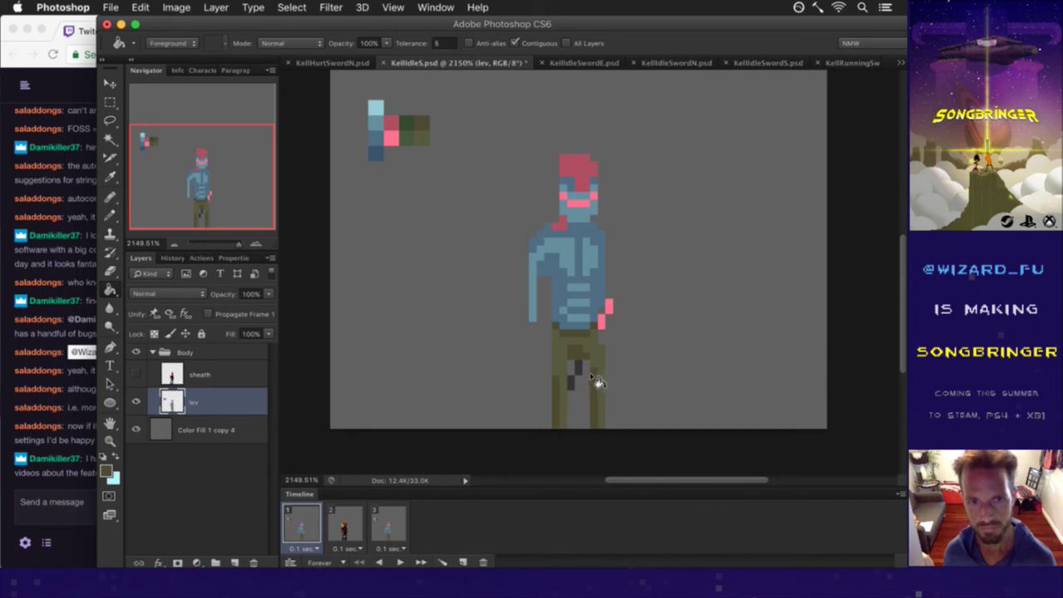
# Read the chat message about videos of Krita's features, and return to the artwork.
pyautogui.click(56, 483)
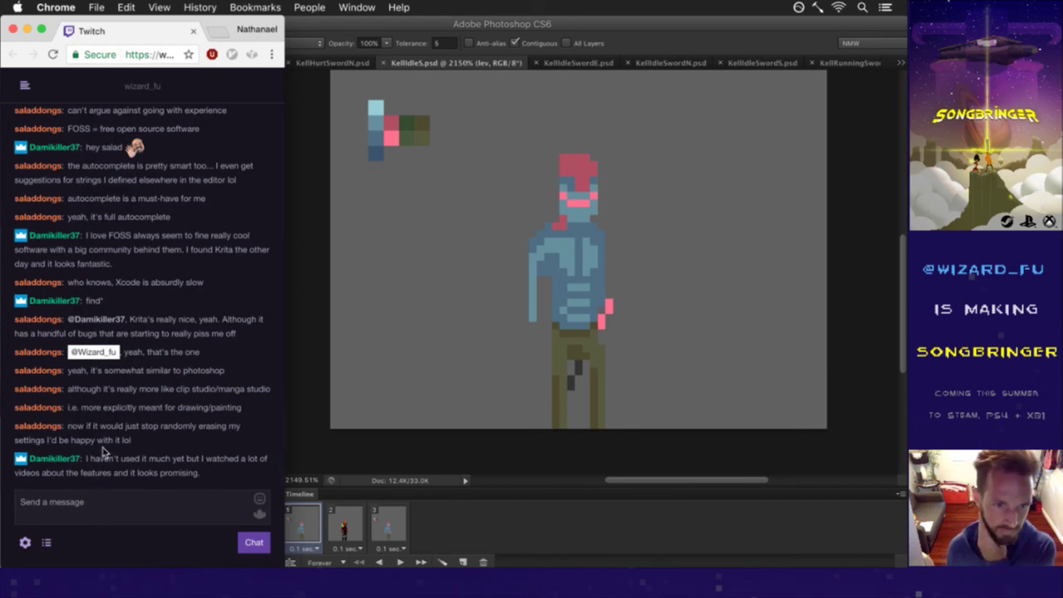
pyautogui.moveTo(100, 459); pyautogui.dragTo(154, 472)
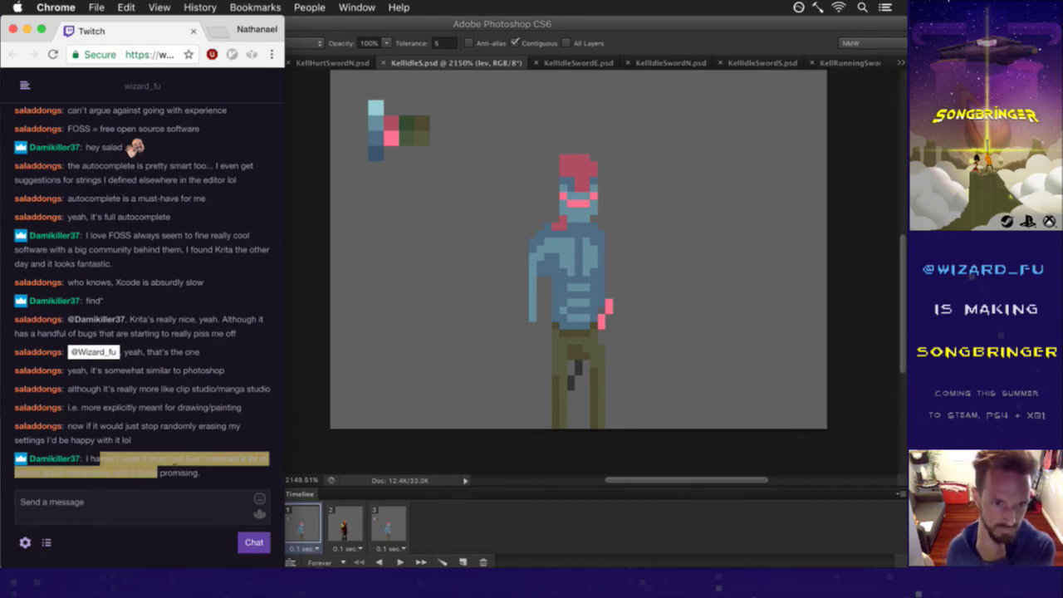
pyautogui.click(193, 477)
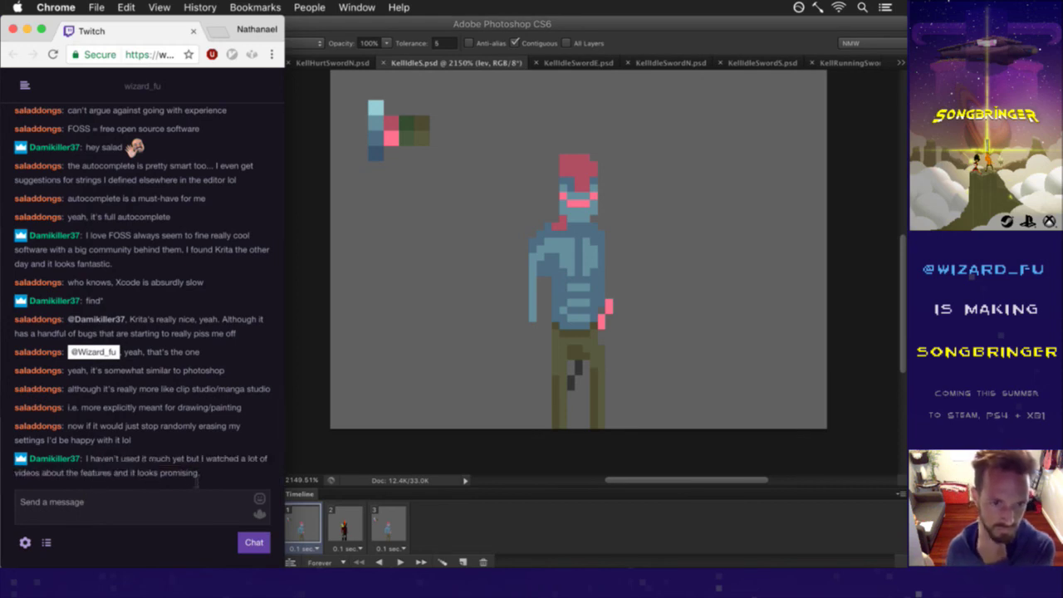
pyautogui.click(302, 450)
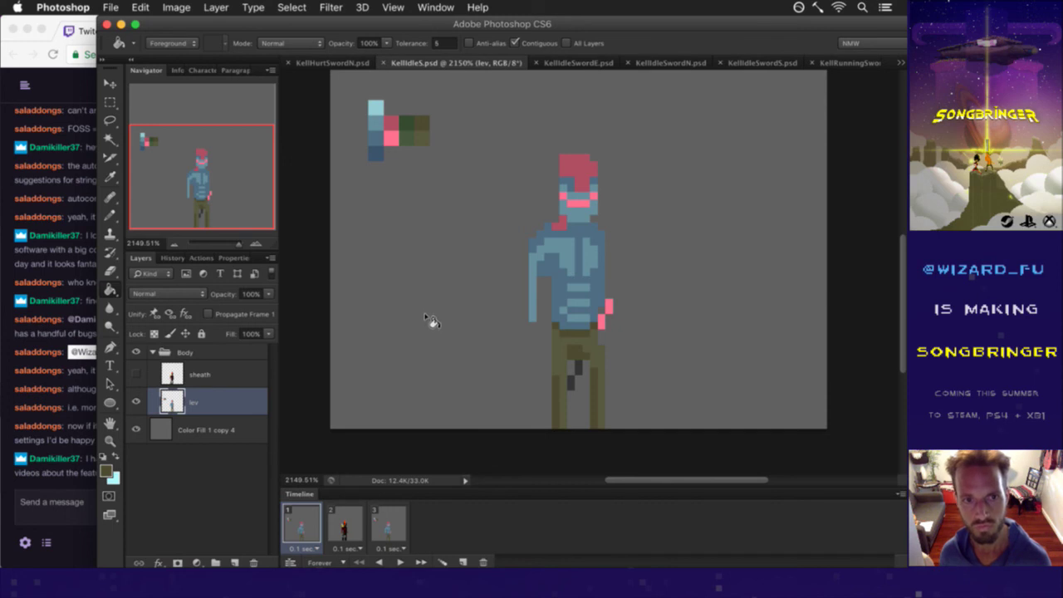
# Widen the left-hand trouser leg outward with the Pencil tool and erase pixels along its inner edge.
pyautogui.press('b')
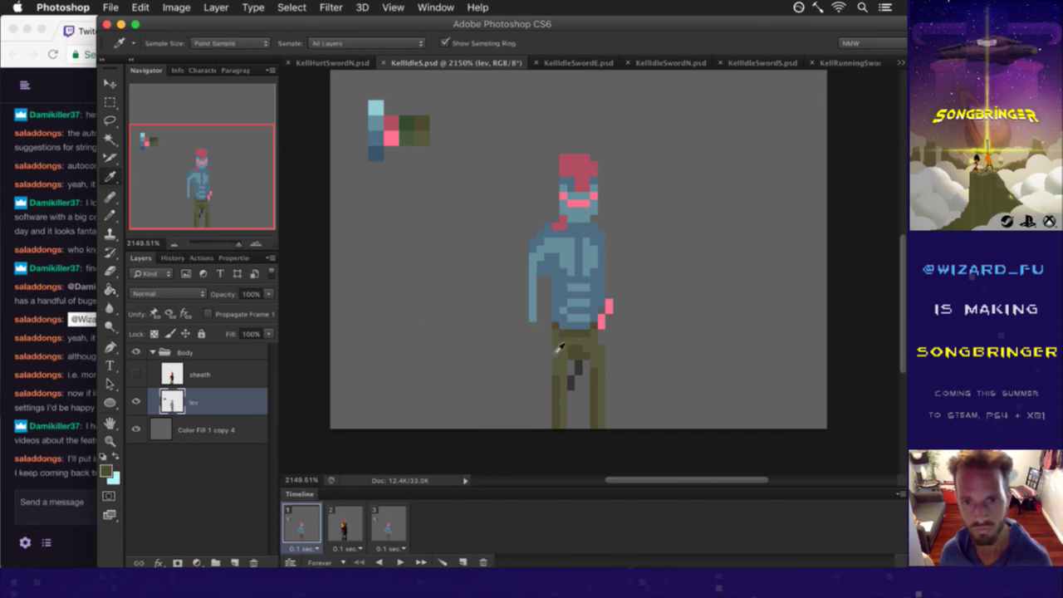
pyautogui.hotkey('shift', 'b')
pyautogui.click(551, 384)
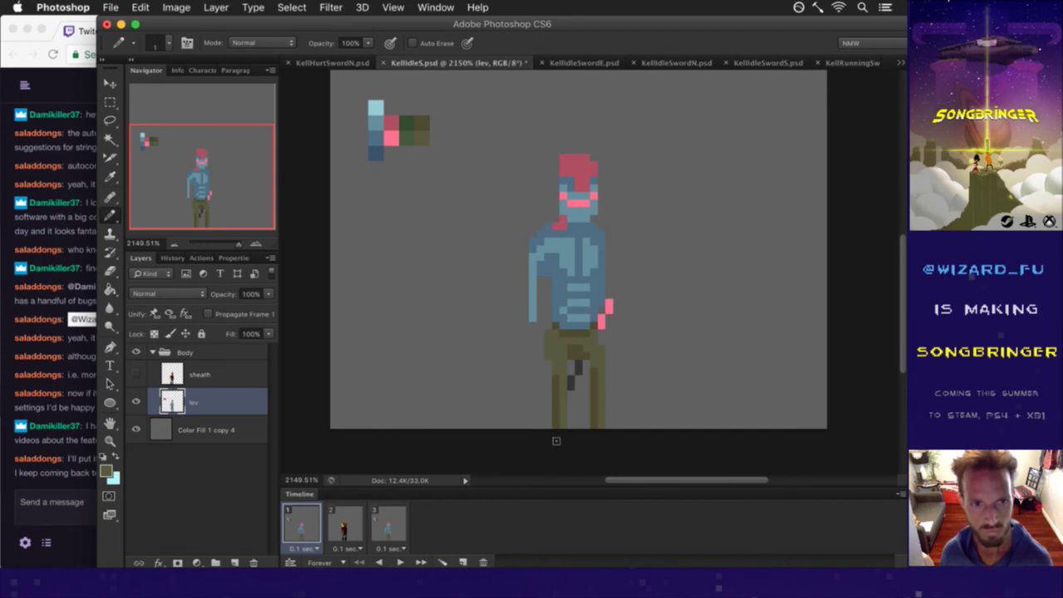
pyautogui.moveTo(549, 382); pyautogui.dragTo(552, 458)
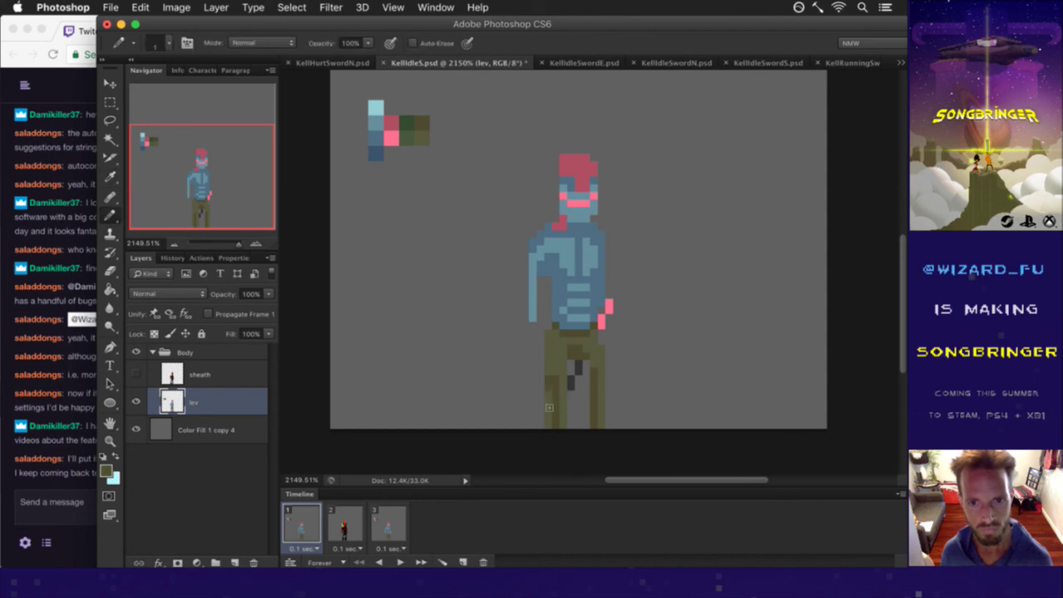
pyautogui.press('e')
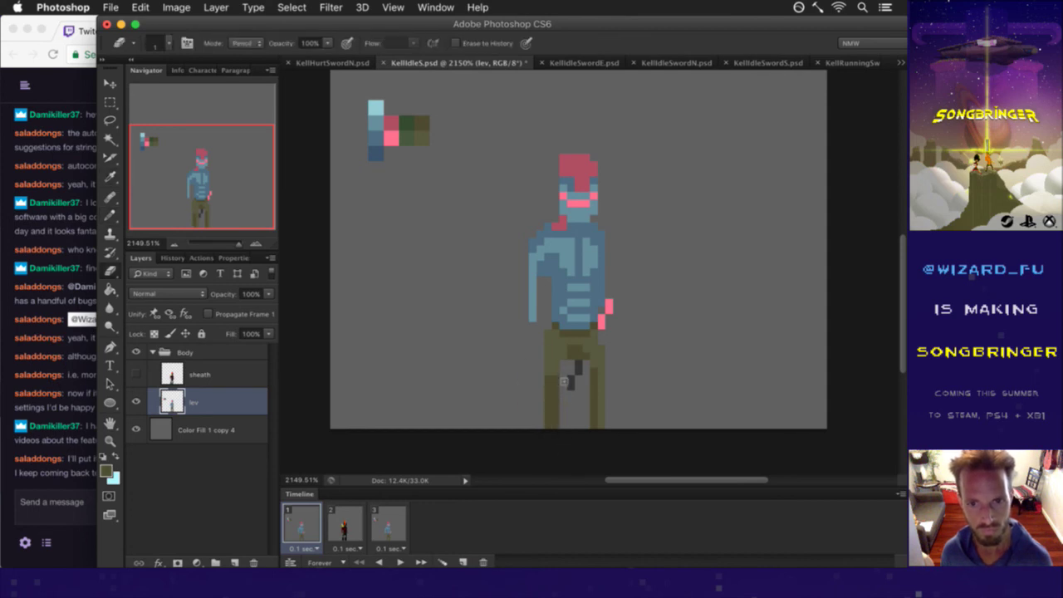
pyautogui.press('b')
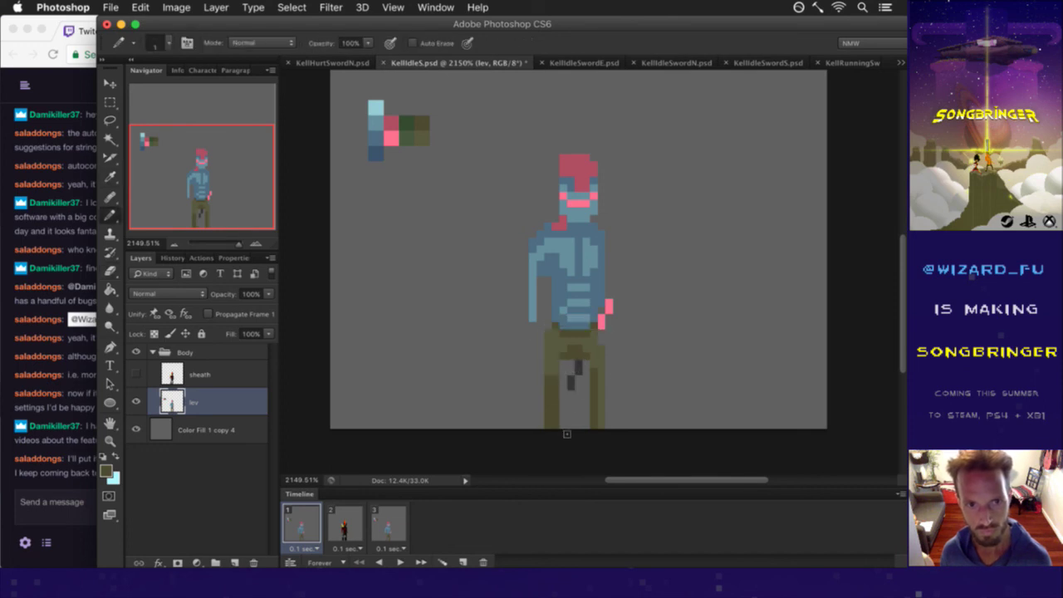
# Sample the trousers' dark brown, shade the left-hand hip with it, and extend the hip outward with more pixels.
pyautogui.keyDown('alt'); pyautogui.click(551, 327); pyautogui.keyUp('alt')
pyautogui.click(549, 357)
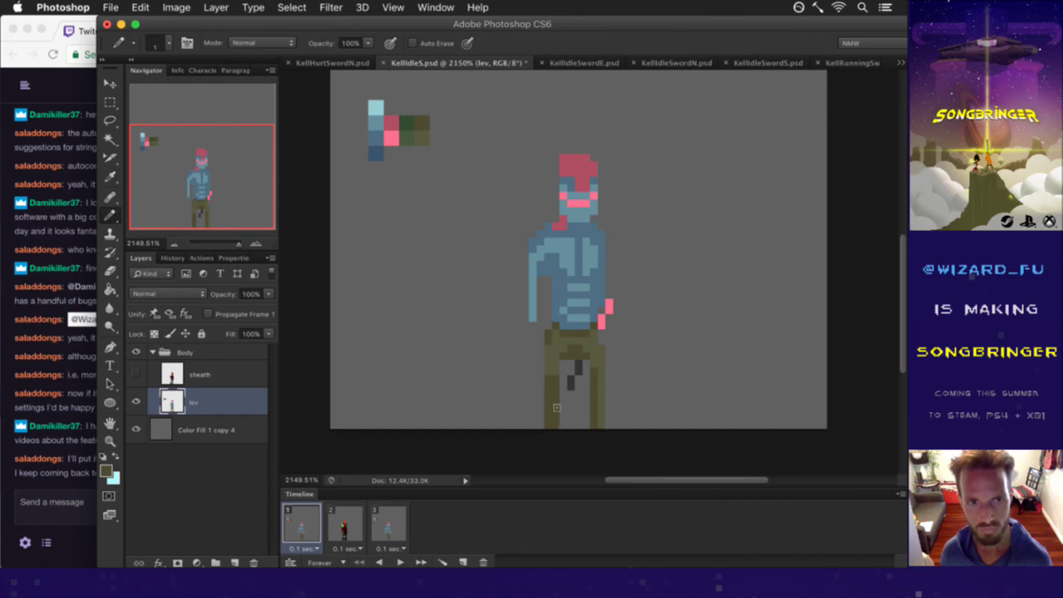
pyautogui.moveTo(540, 352); pyautogui.dragTo(539, 366)
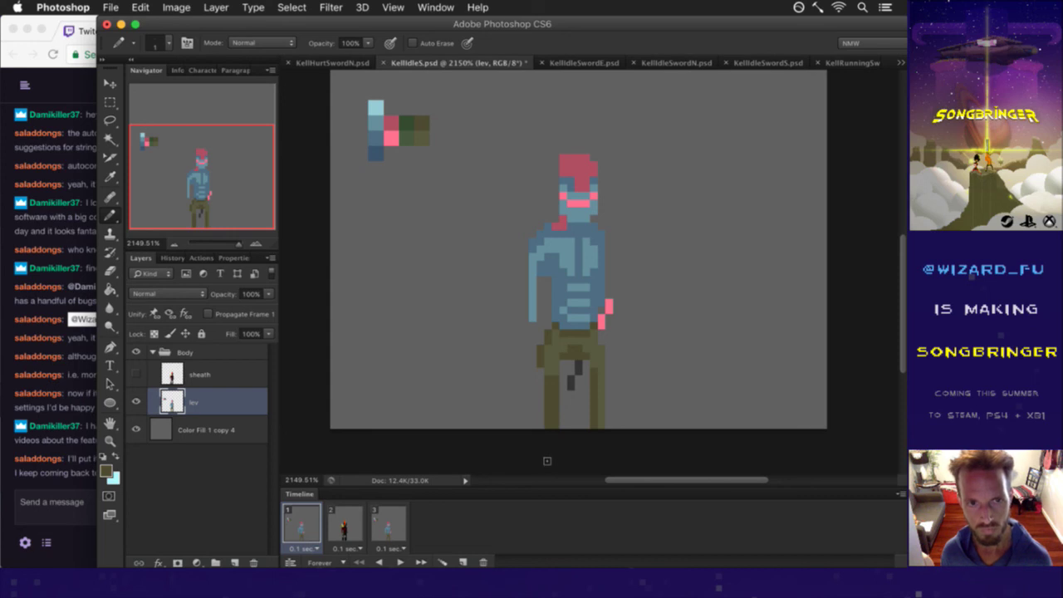
# Read the newest chat message about Krita's bugs, and return to the artwork.
pyautogui.press('i')
pyautogui.click(587, 165)
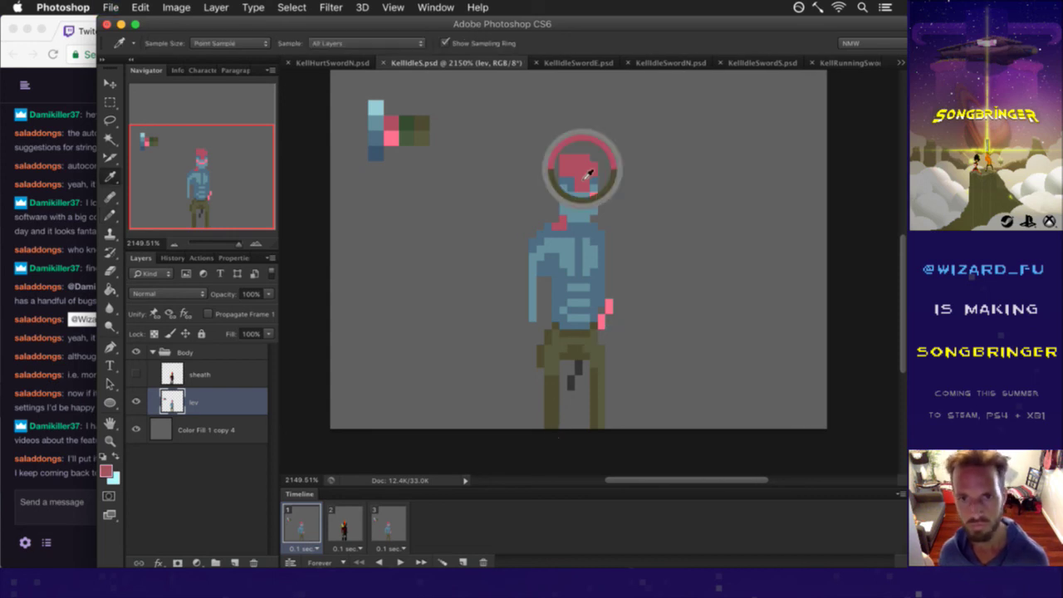
pyautogui.click(66, 485)
pyautogui.moveTo(90, 459); pyautogui.dragTo(108, 471)
pyautogui.click(108, 479)
pyautogui.click(113, 483)
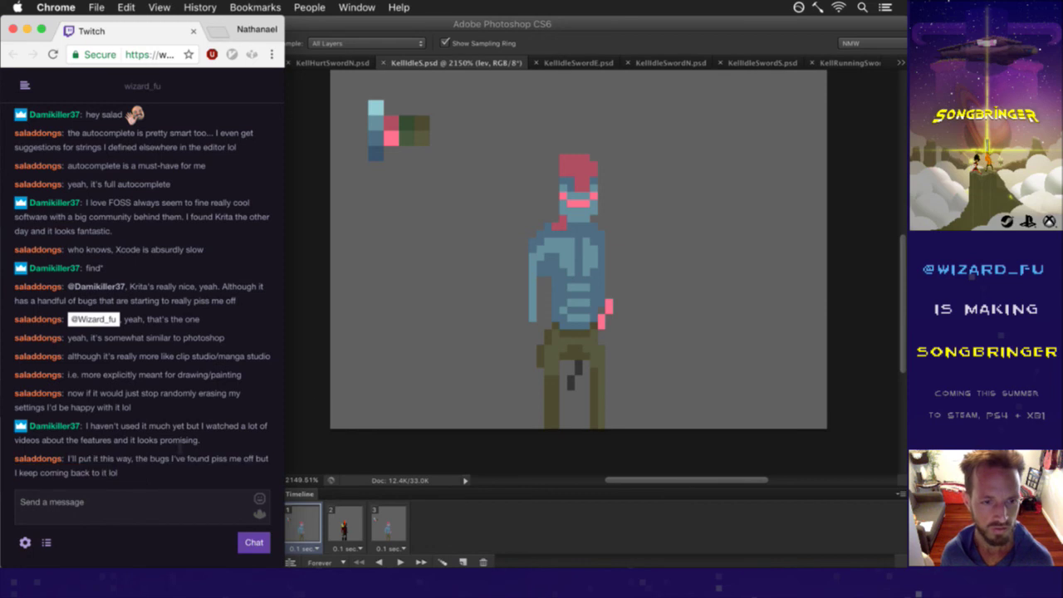
pyautogui.click(436, 470)
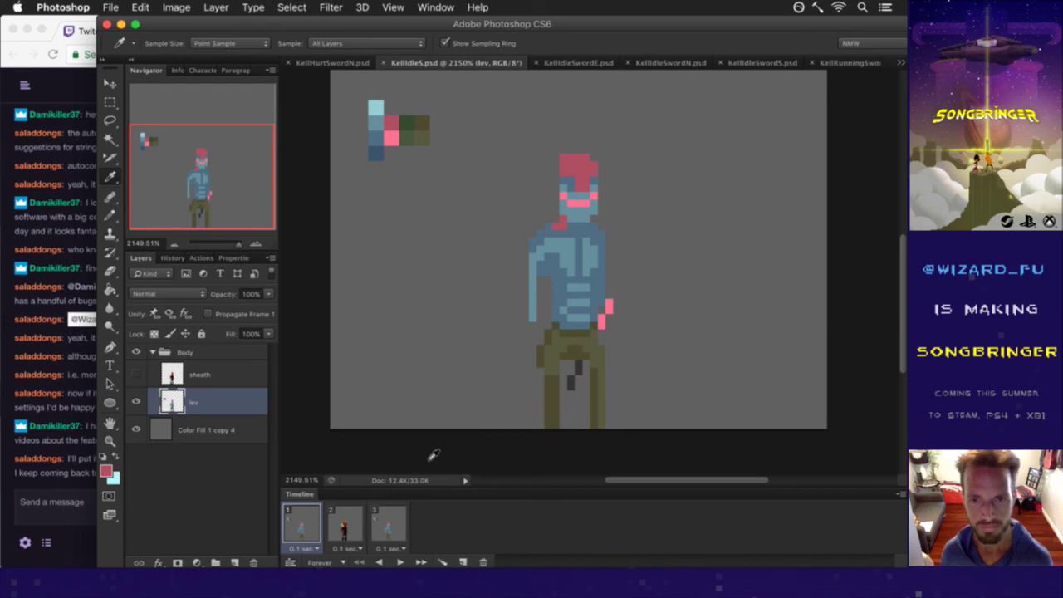
# Sample the dark grey pixels and the lighter grey between the legs, and check each colour's brightness in the Color Picker.
pyautogui.click(433, 449)
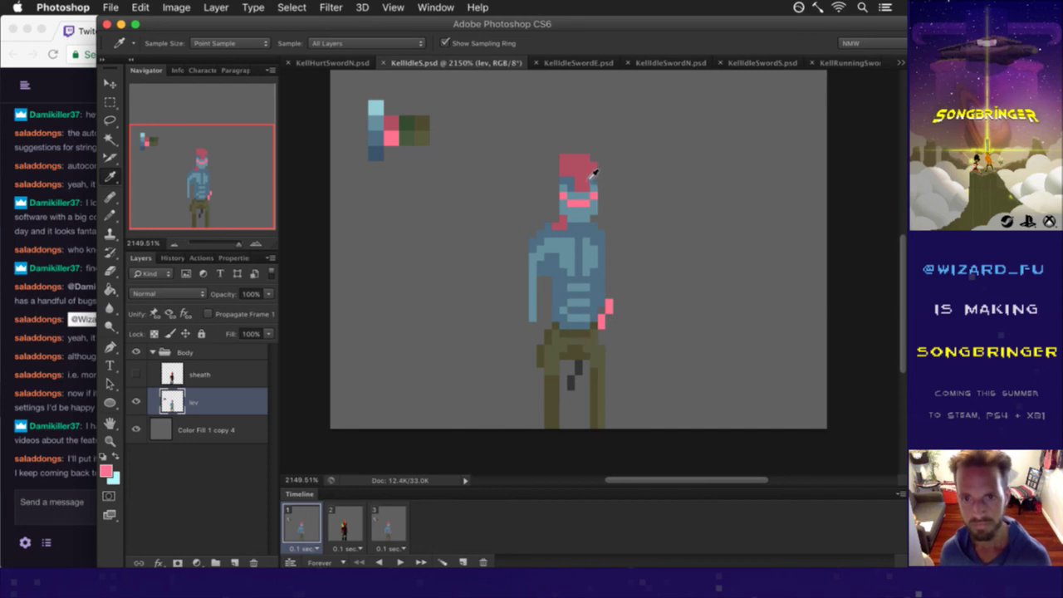
pyautogui.click(577, 371)
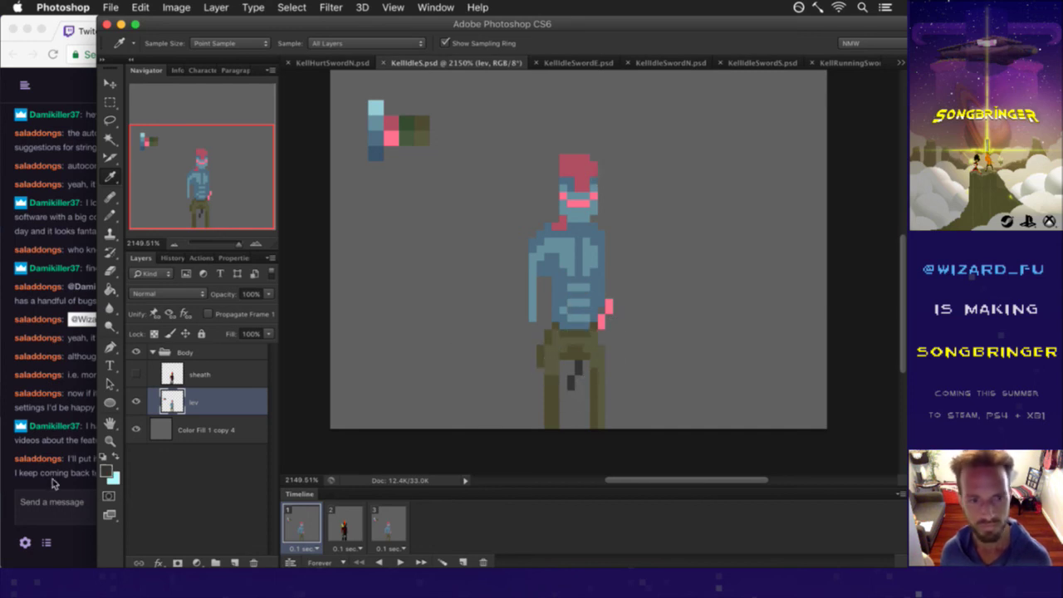
pyautogui.click(105, 470)
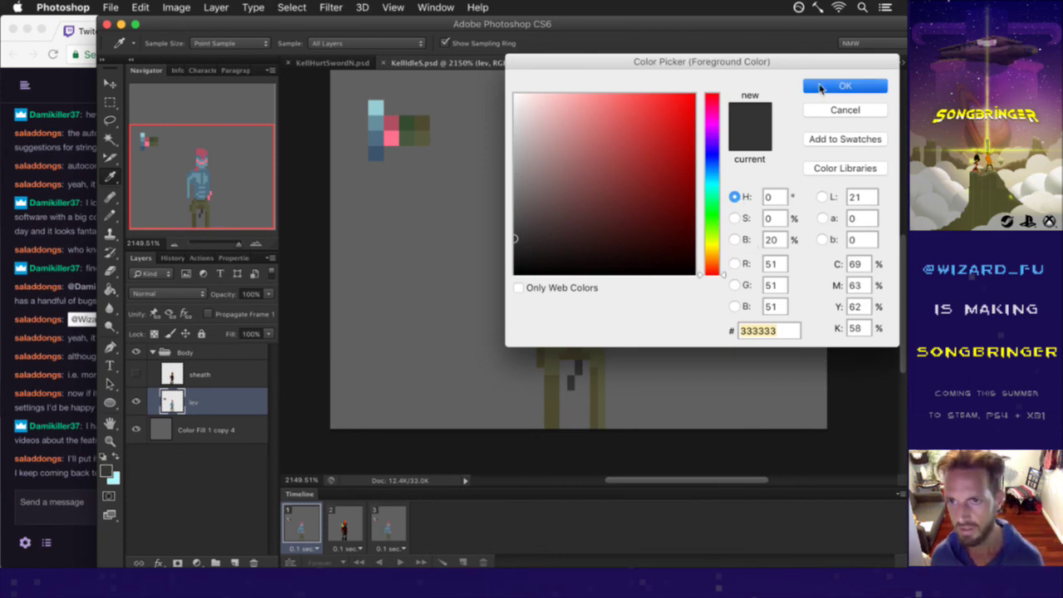
pyautogui.click(844, 87)
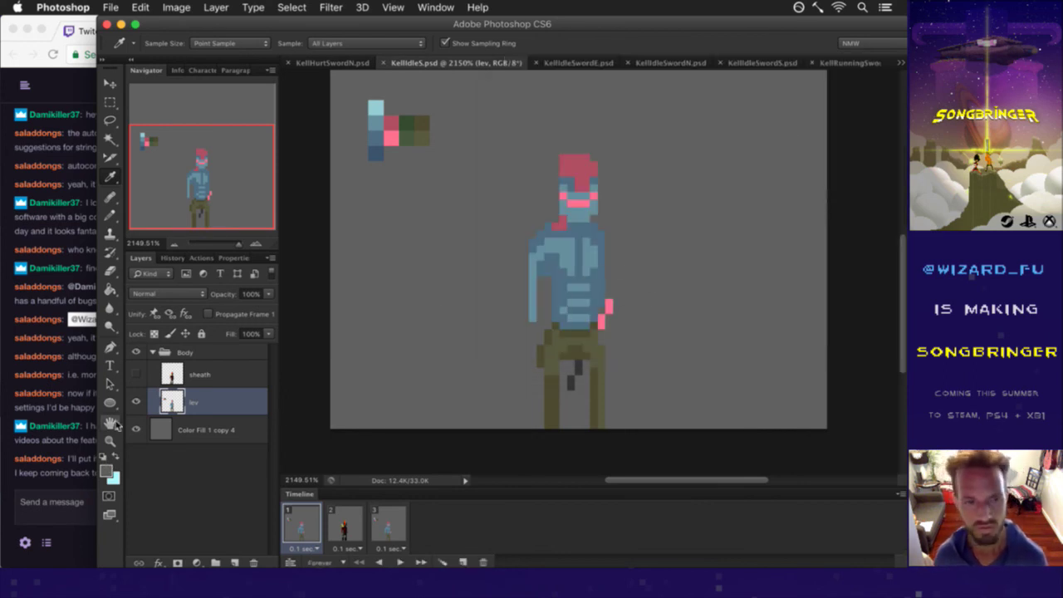
pyautogui.click(105, 469)
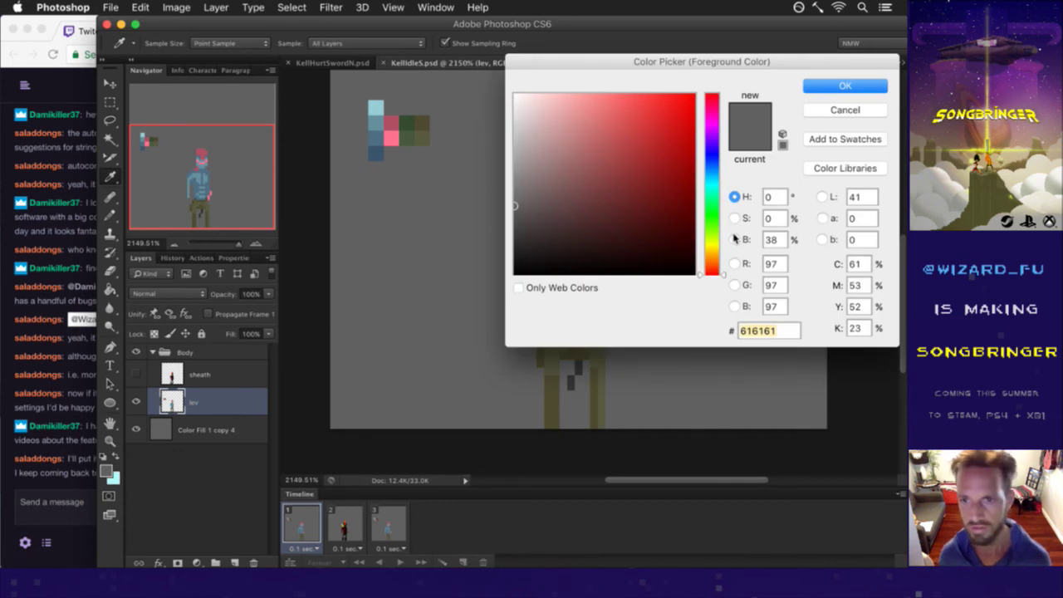
pyautogui.click(733, 239)
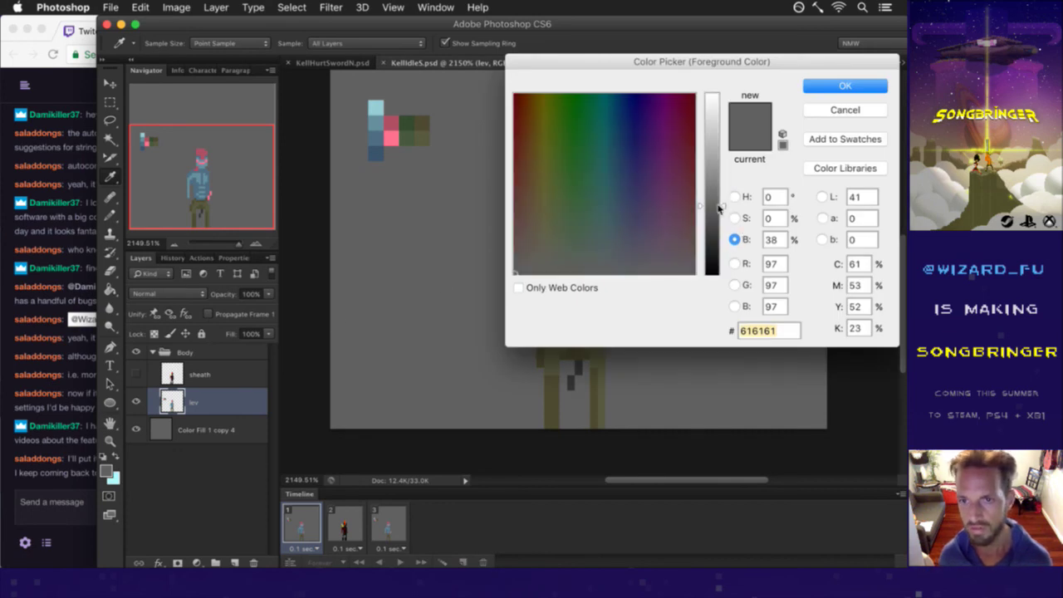
pyautogui.click(843, 109)
# Sample the hand's pink, set its brightness to 20%, repaint the grey pixels between the legs with it, and save the file.
pyautogui.click(613, 313)
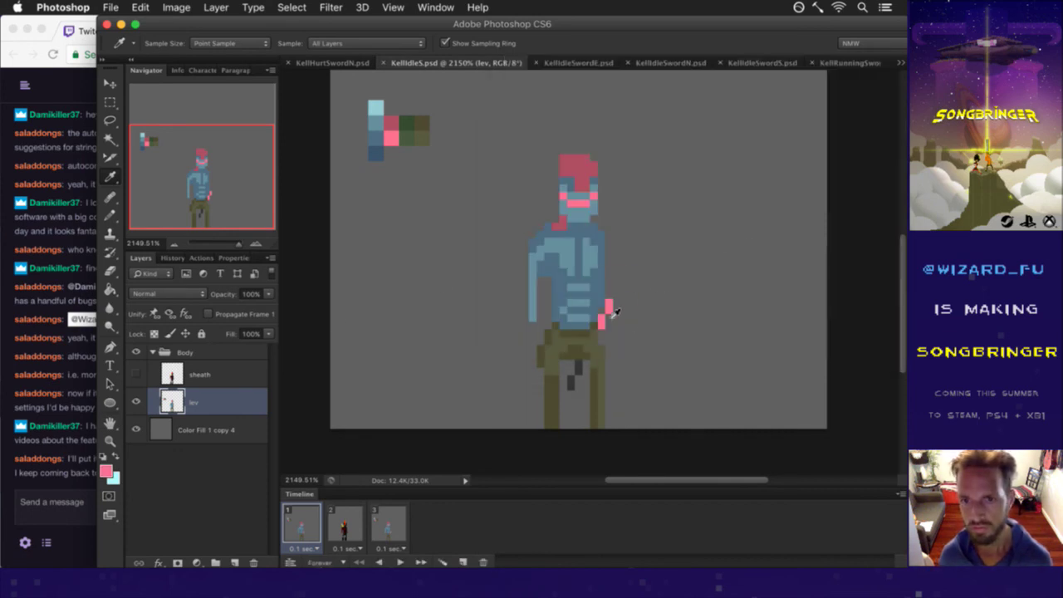
pyautogui.click(106, 469)
pyautogui.click(774, 240)
pyautogui.write('20')
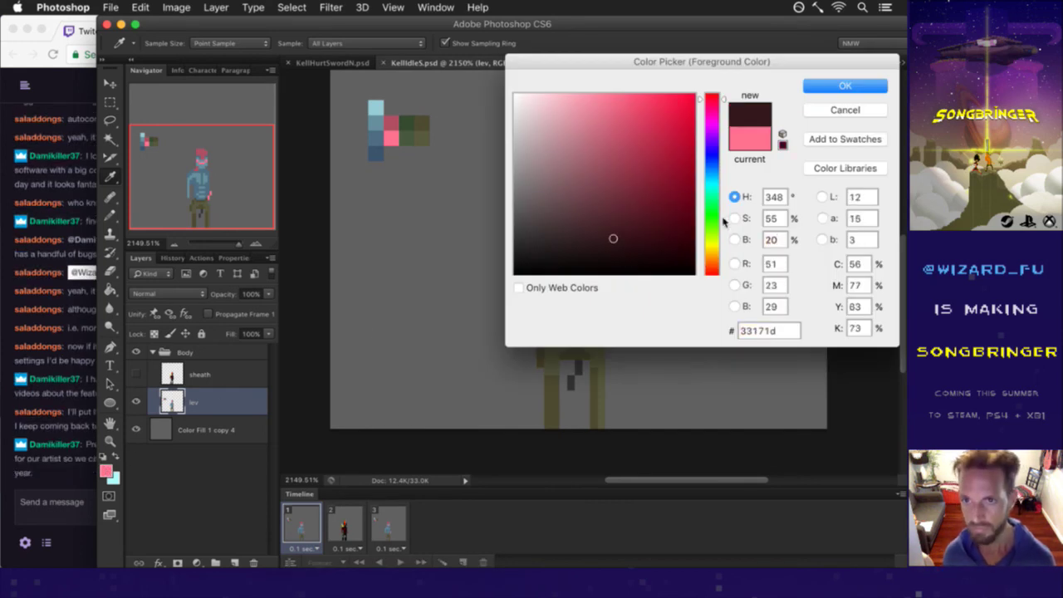
pyautogui.click(734, 217)
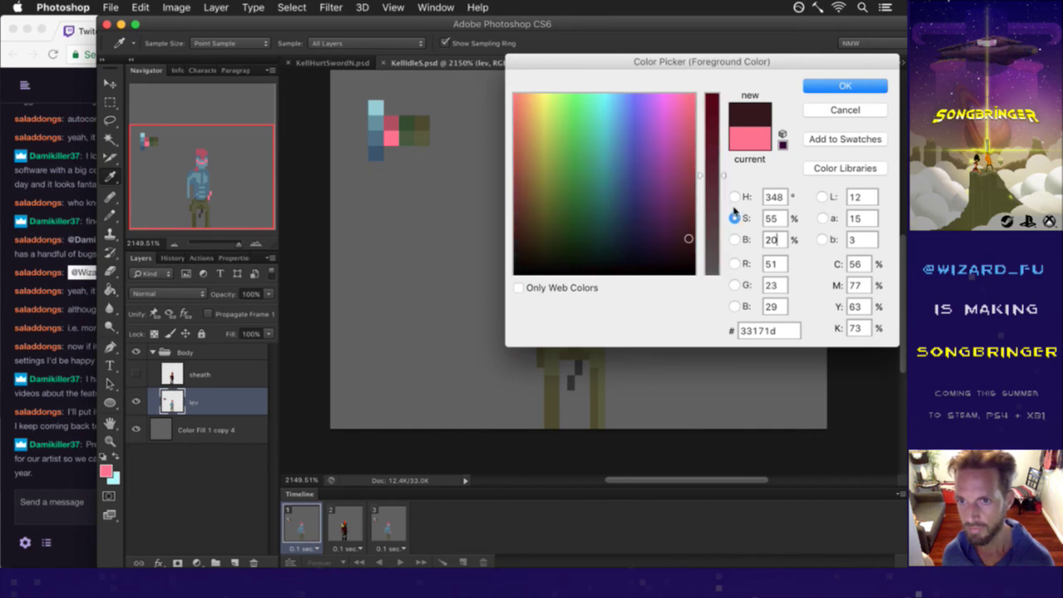
pyautogui.click(847, 88)
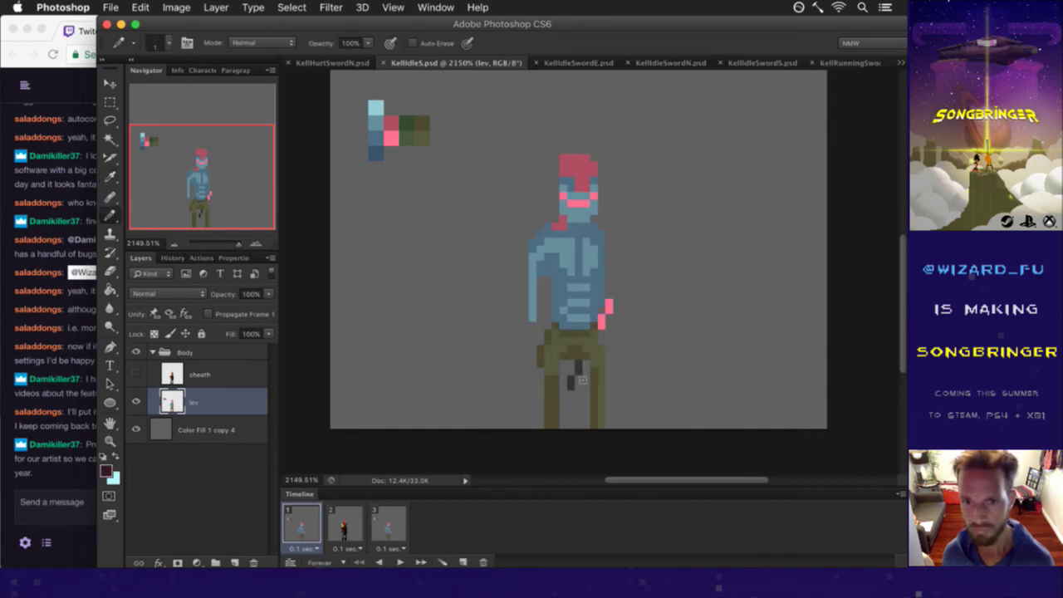
pyautogui.moveTo(579, 364); pyautogui.dragTo(570, 387)
pyautogui.press('super+s')
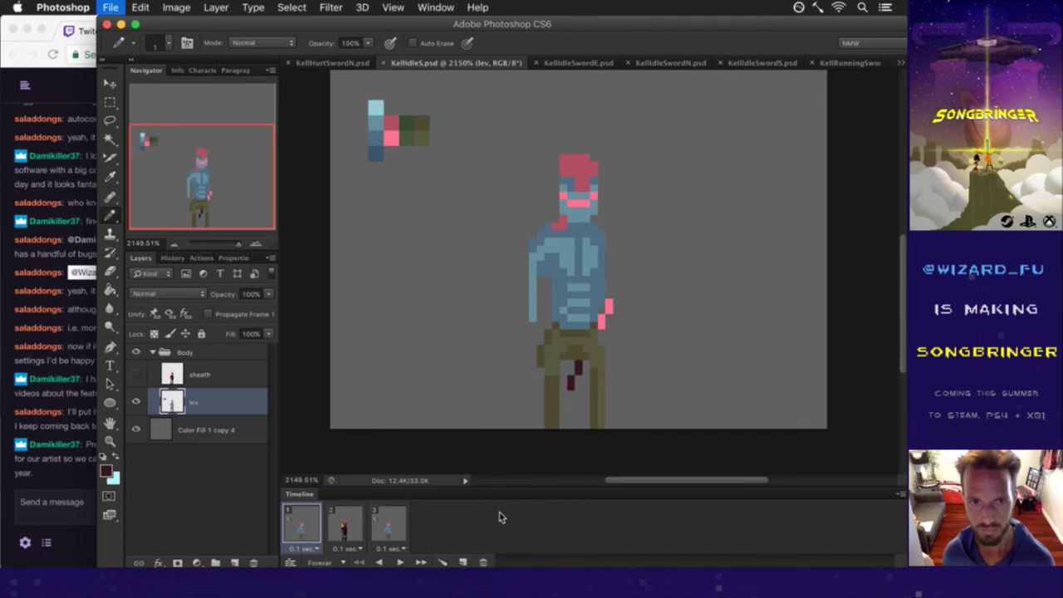
# Read the chat message about free alternatives for an artist, and return to the artwork.
pyautogui.click(71, 483)
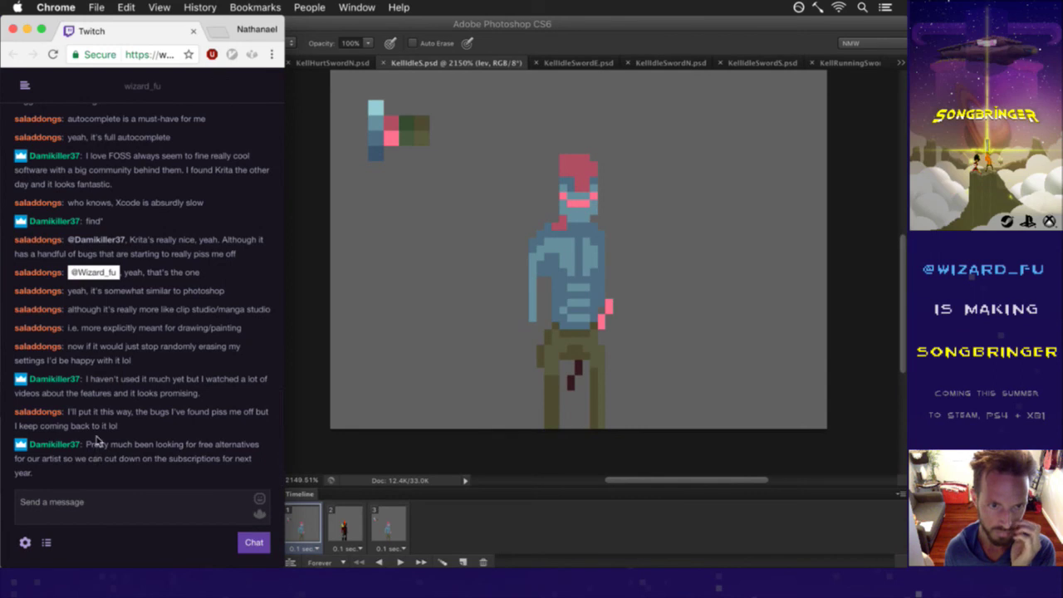
pyautogui.moveTo(94, 444); pyautogui.dragTo(109, 458)
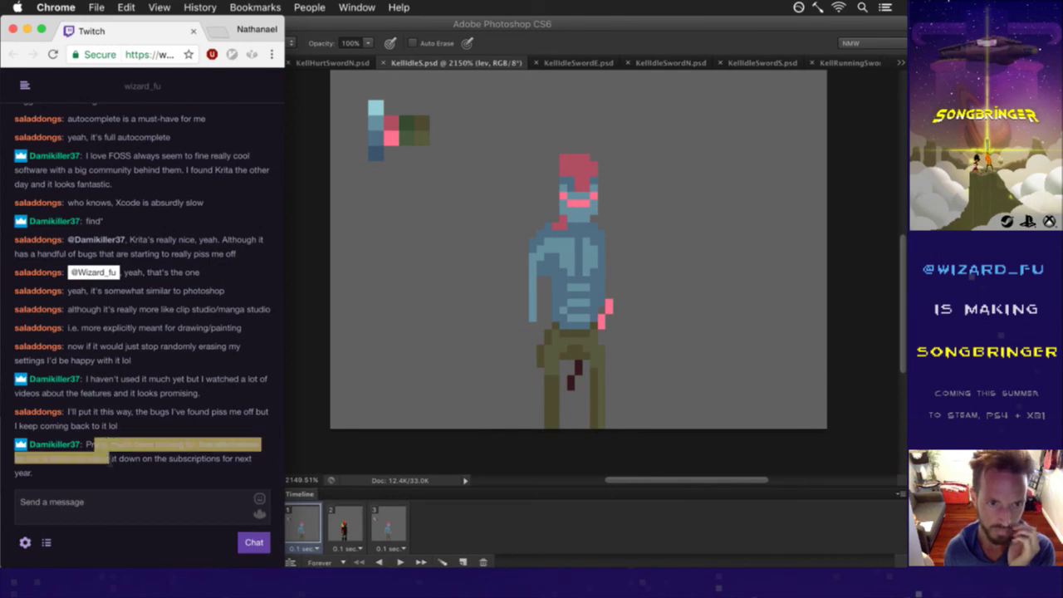
pyautogui.click(133, 473)
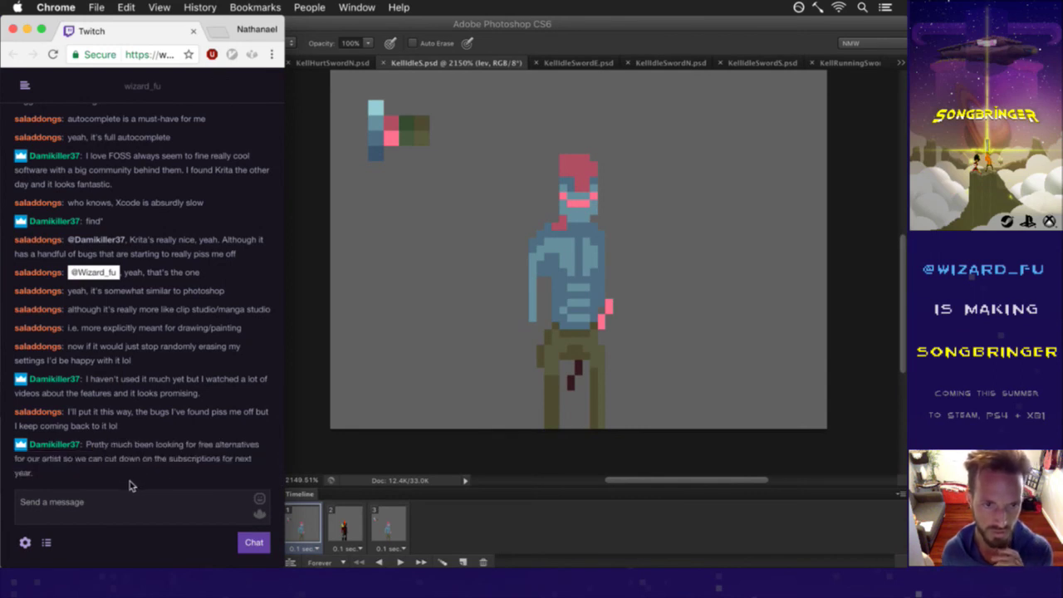
pyautogui.press('super+n')
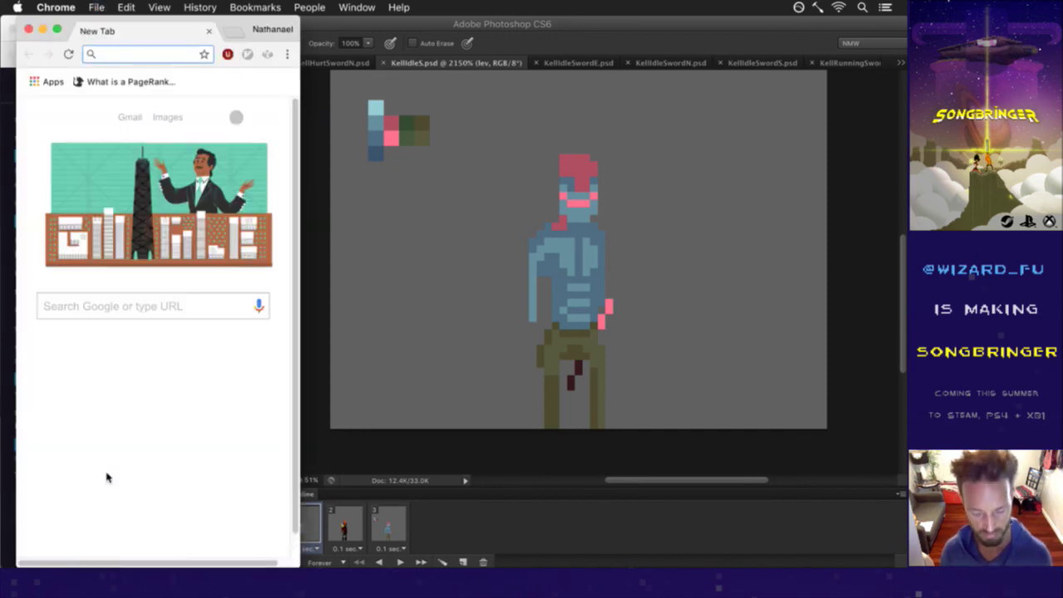
pyautogui.press('super+w')
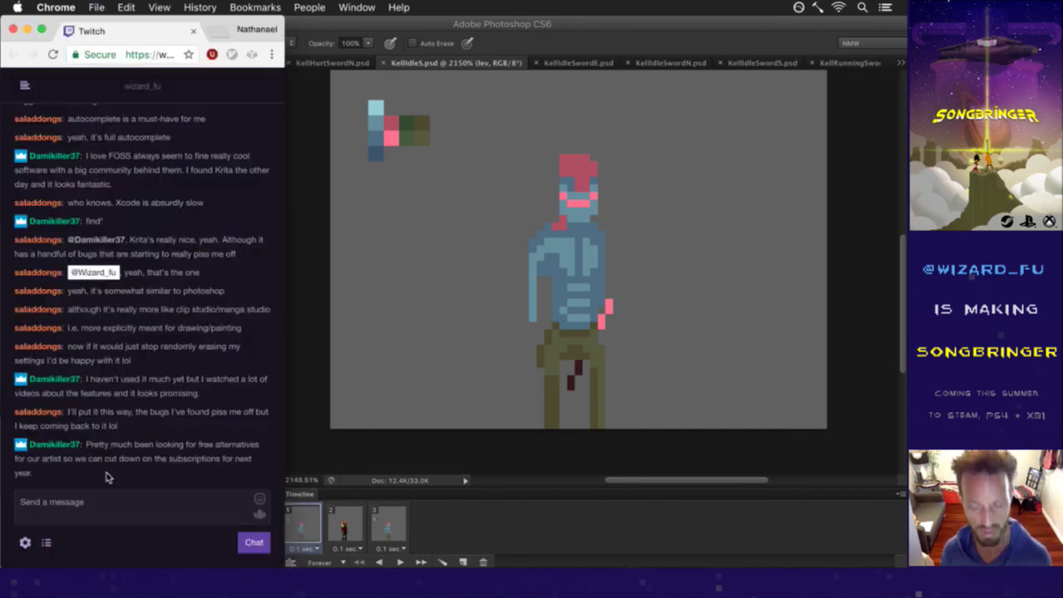
pyautogui.click(370, 461)
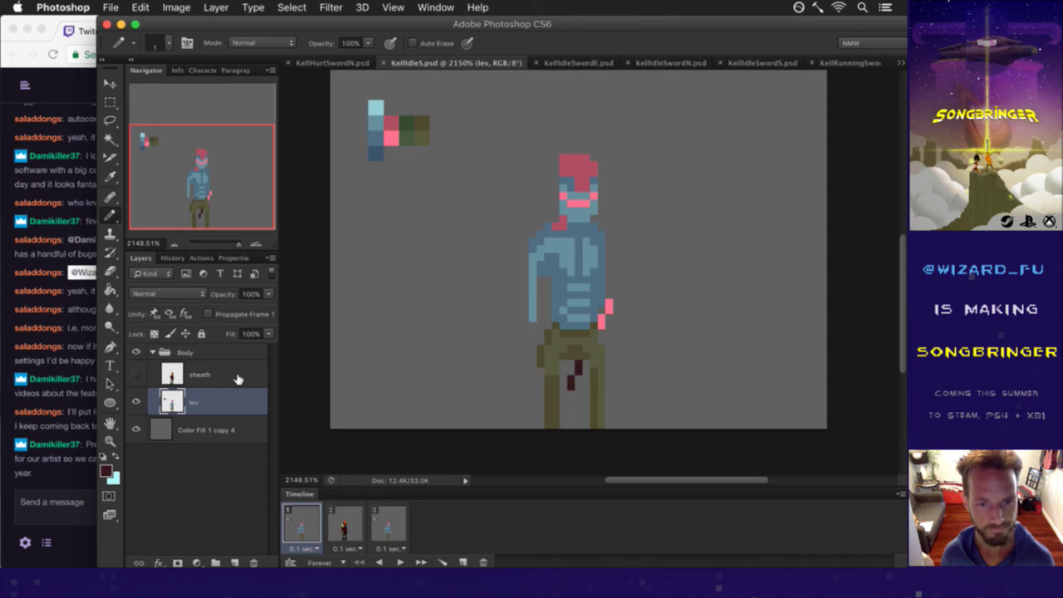
# On animation frame 2, duplicate the lev layer, show the copy and hide the sheath layer.
pyautogui.click(345, 523)
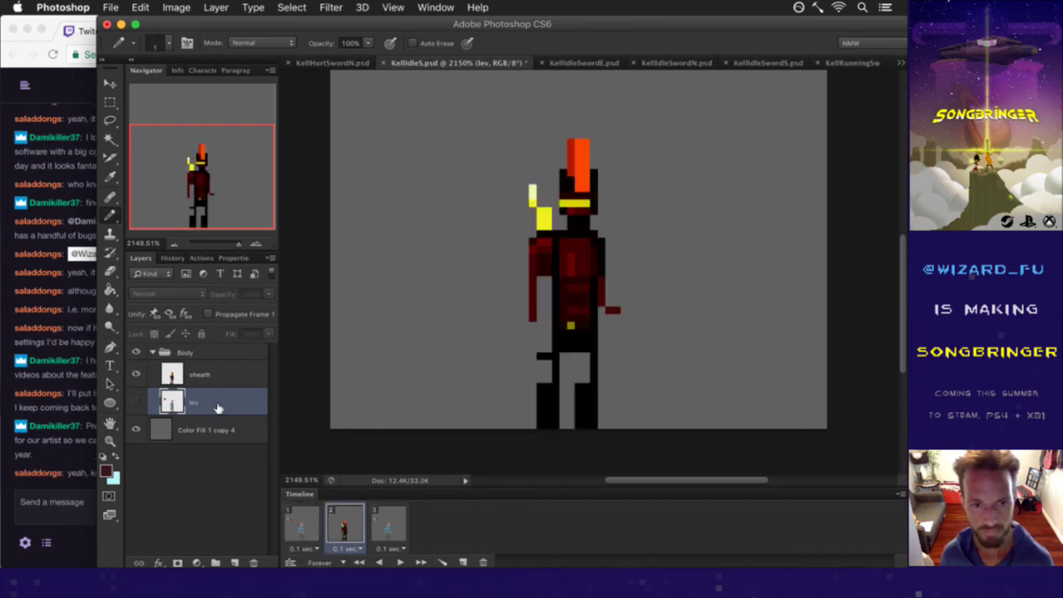
pyautogui.press('super+j')
pyautogui.click(136, 401)
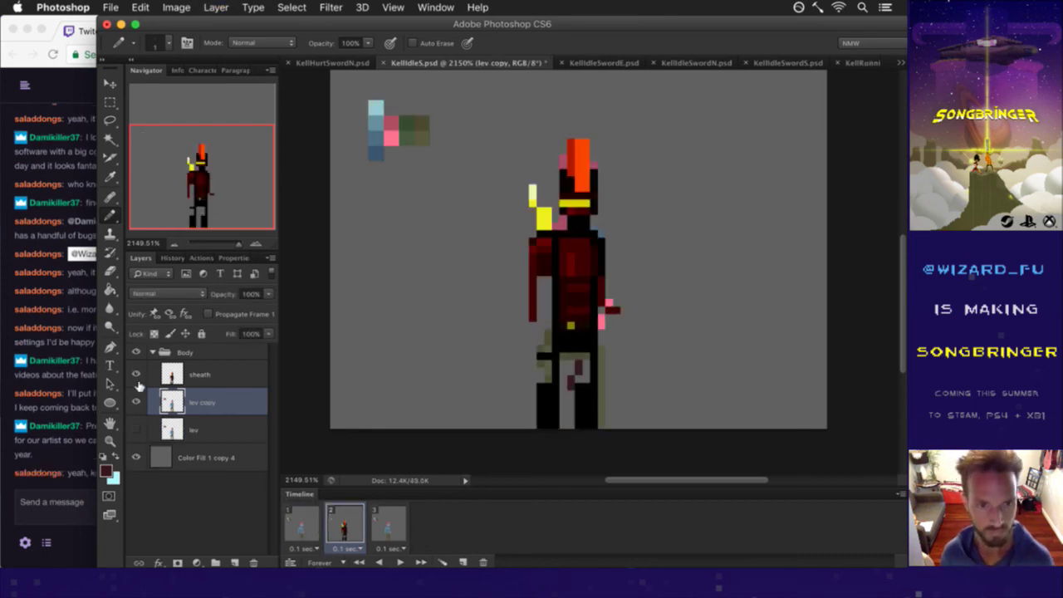
pyautogui.click(137, 375)
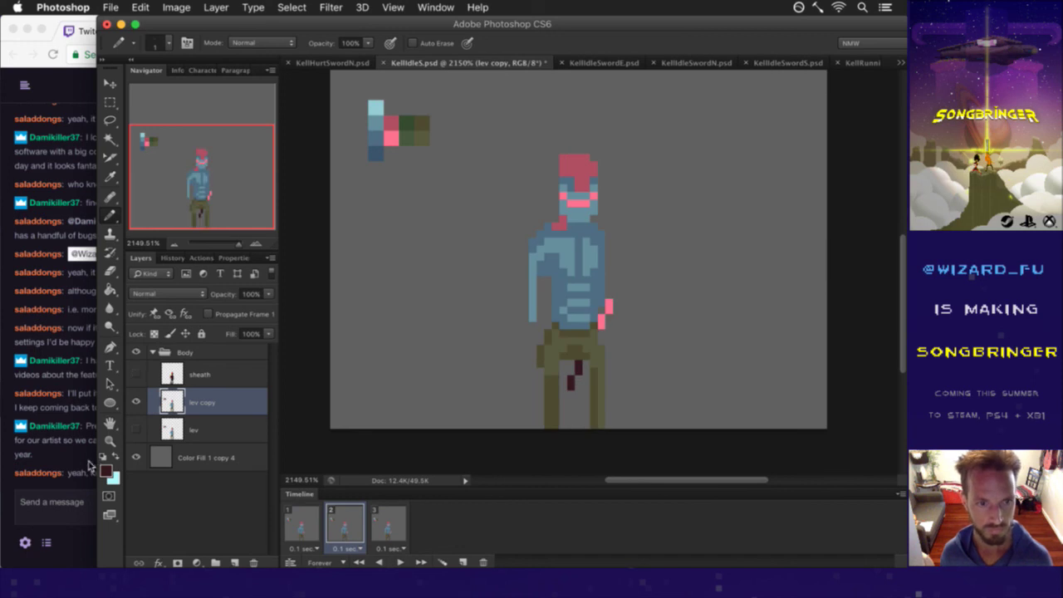
# Read the chat messages about Krita being open source and education-licensed software, and return to the artwork.
pyautogui.click(87, 465)
pyautogui.moveTo(94, 475); pyautogui.dragTo(142, 482)
pyautogui.click(171, 467)
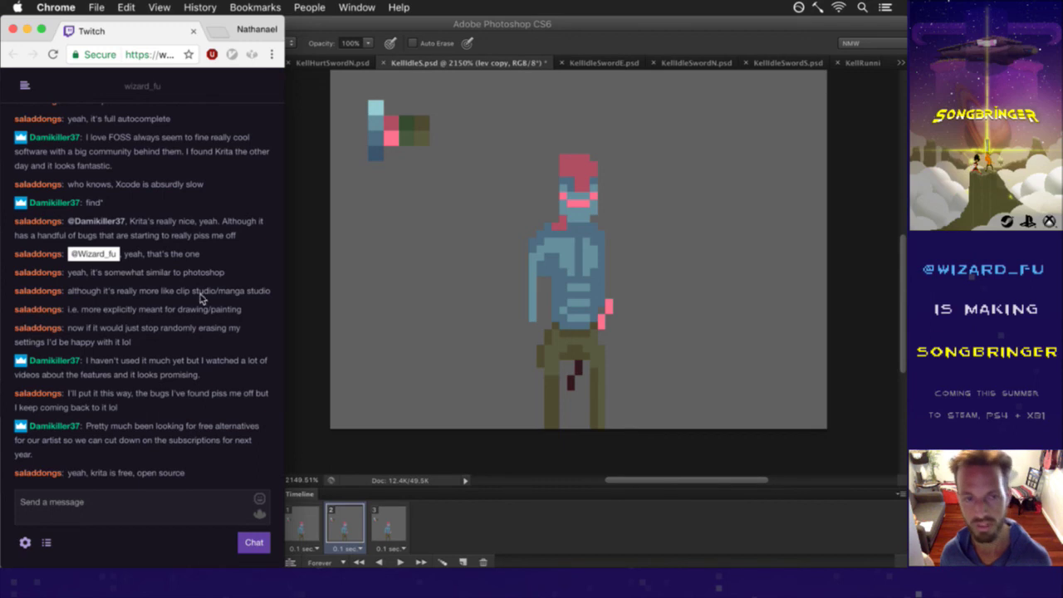
pyautogui.moveTo(117, 129); pyautogui.dragTo(145, 152)
pyautogui.click(158, 479)
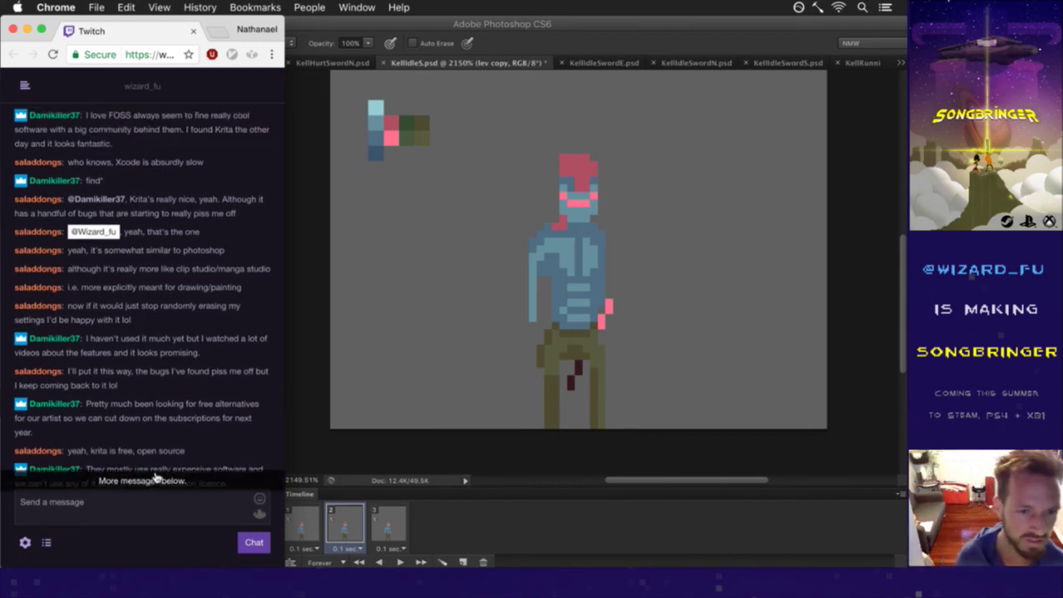
pyautogui.click(135, 482)
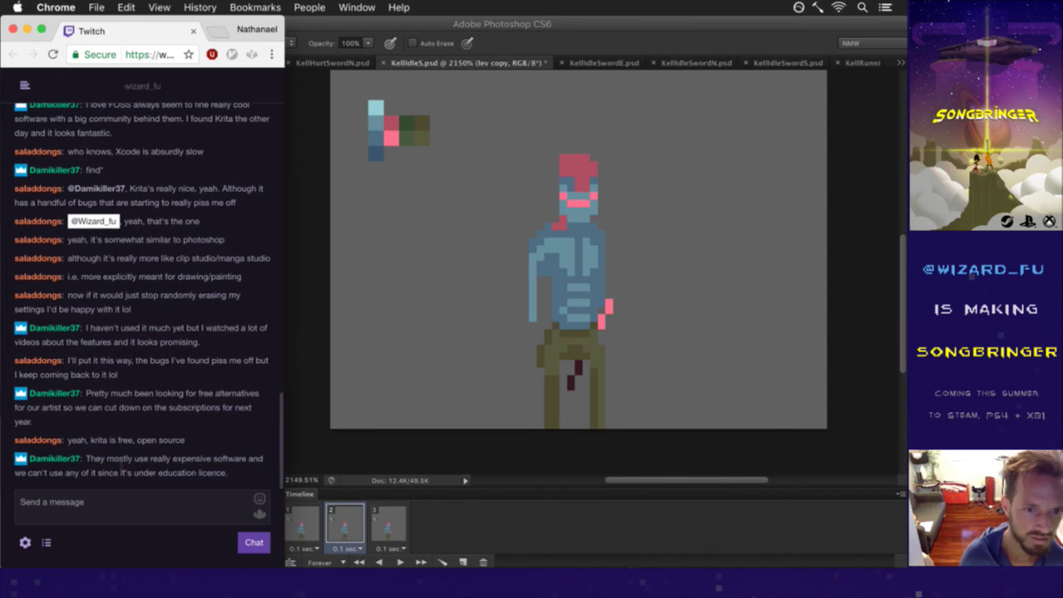
pyautogui.moveTo(102, 458); pyautogui.dragTo(140, 473)
pyautogui.click(141, 478)
pyautogui.click(168, 463)
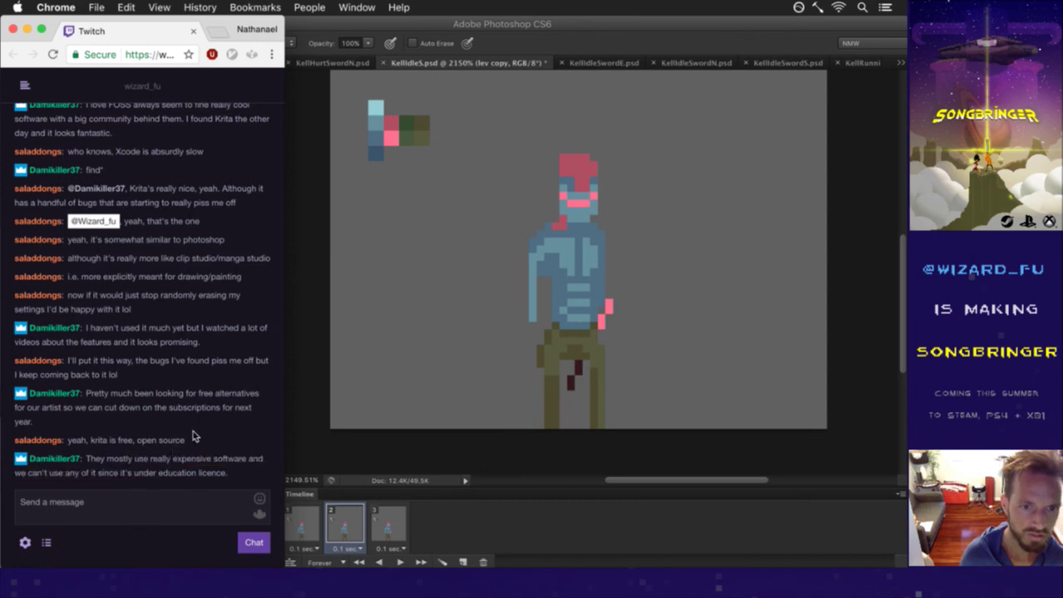
pyautogui.click(325, 440)
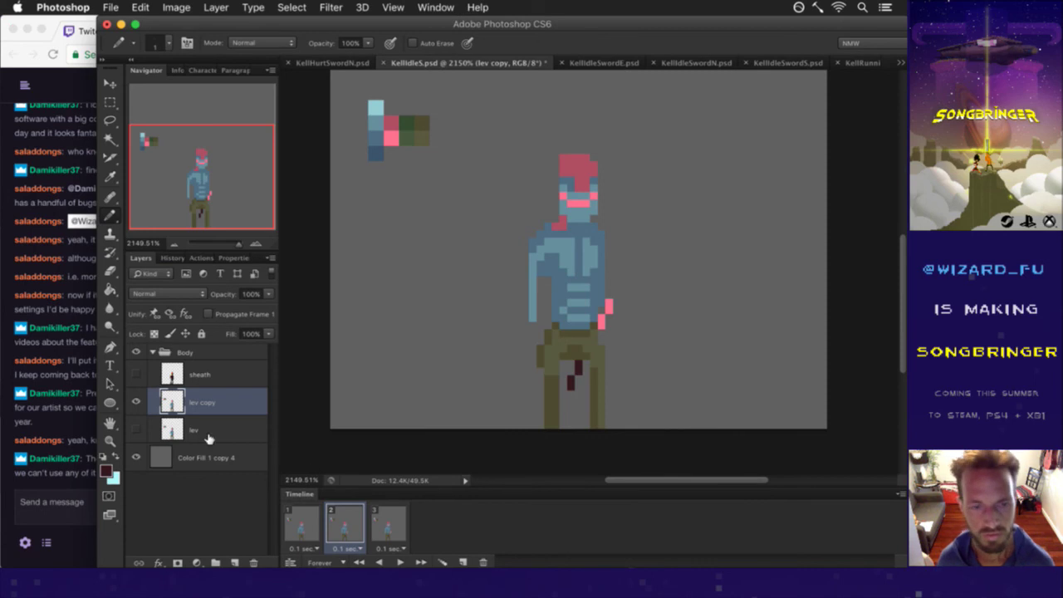
# Select the character's chest and arms without the lower torso on lev copy, and move them up one pixel.
pyautogui.press('m')
pyautogui.moveTo(515, 224); pyautogui.dragTo(613, 276)
pyautogui.moveTo(523, 287); pyautogui.dragTo(536, 321)
pyautogui.moveTo(603, 283); pyautogui.dragTo(604, 274)
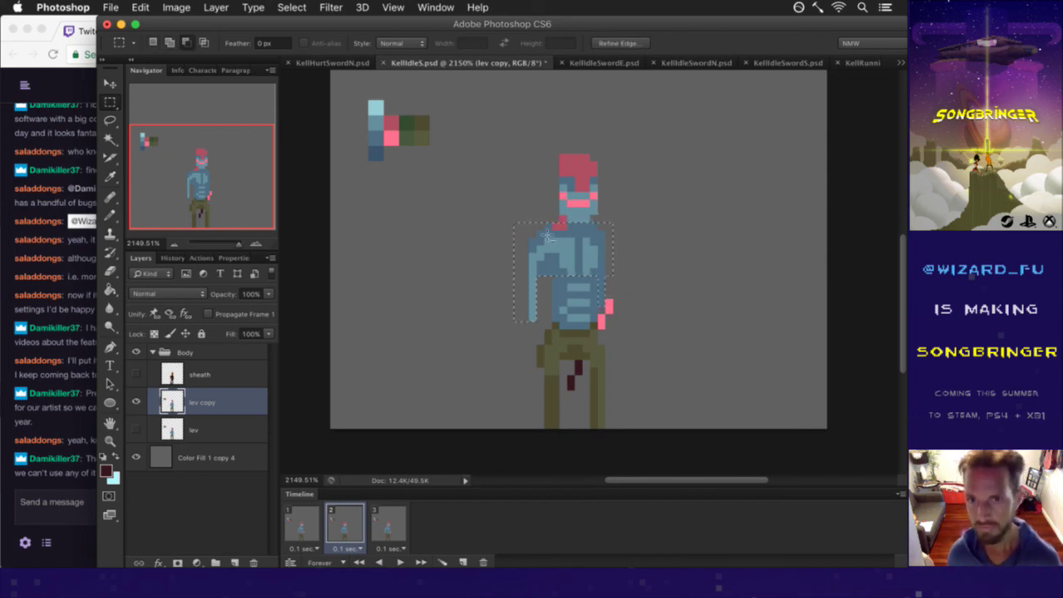
pyautogui.moveTo(569, 226); pyautogui.dragTo(586, 225)
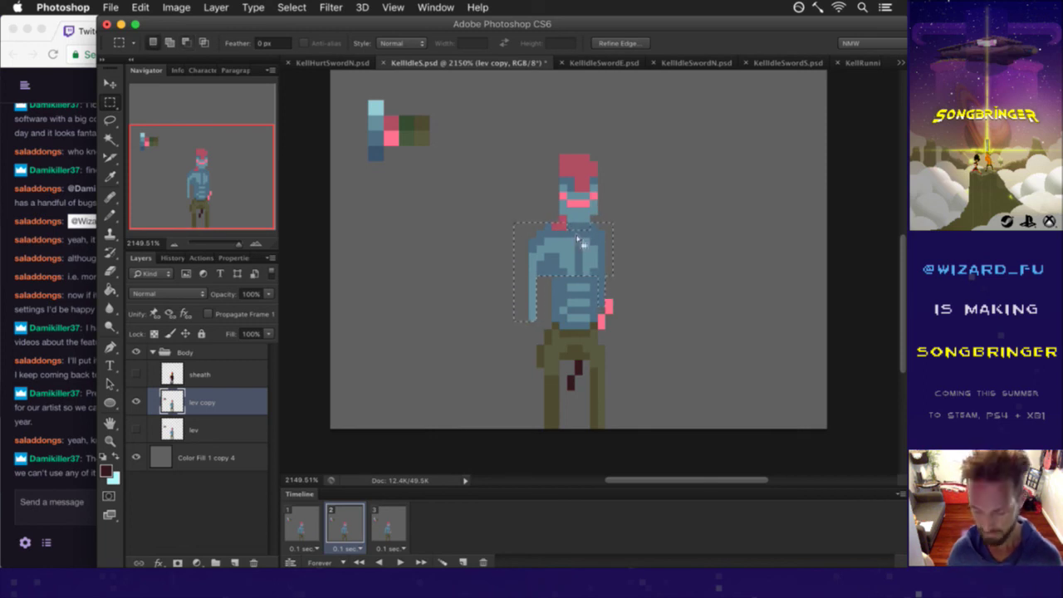
pyautogui.press('v')
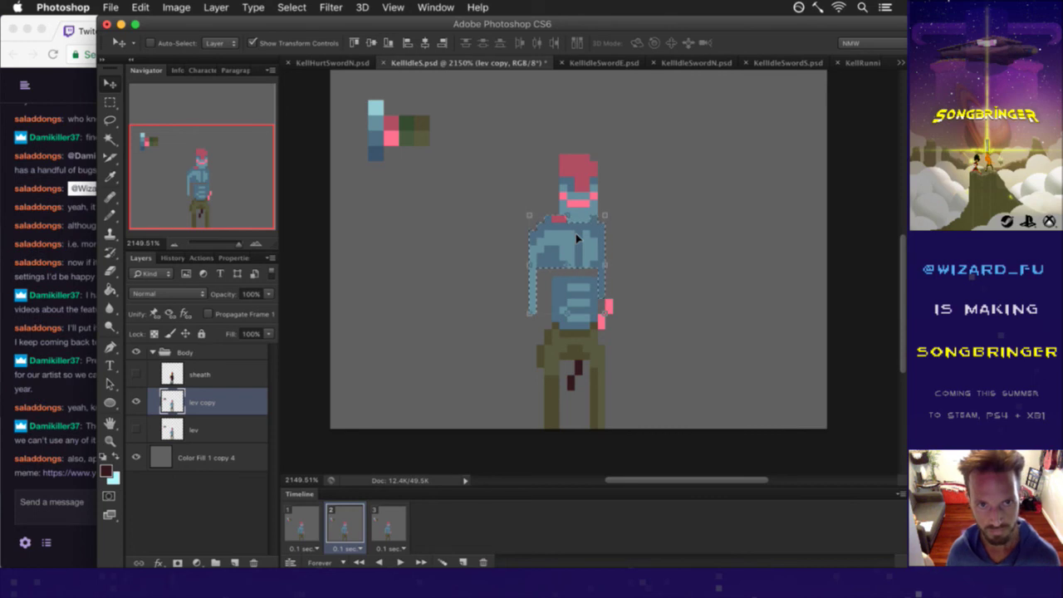
# Sample the torso's blue and fill the gap beneath the raised chest with the Pencil tool.
pyautogui.press('i')
pyautogui.click(585, 288)
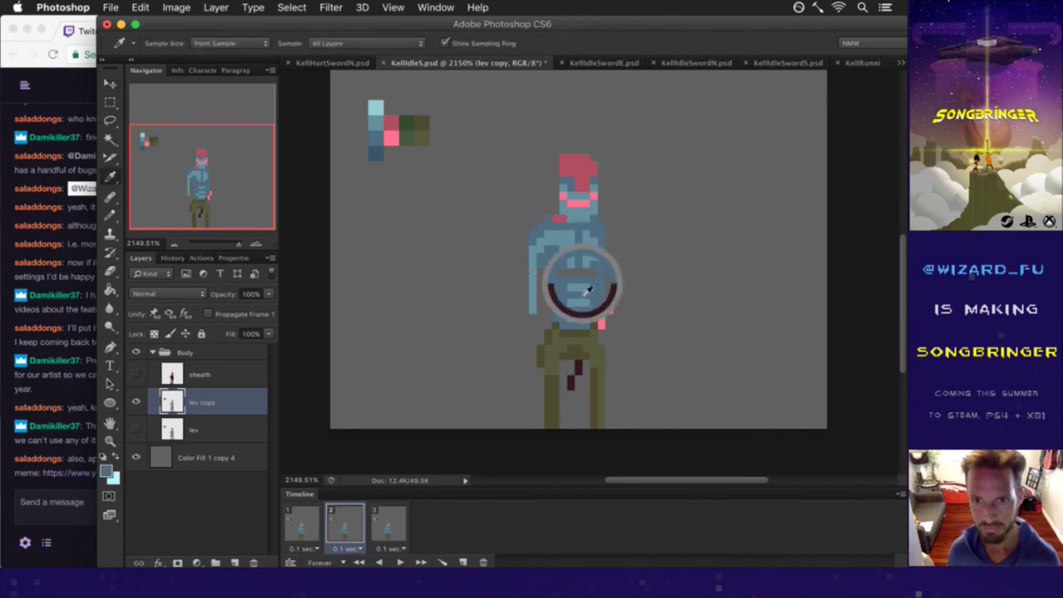
pyautogui.press('b')
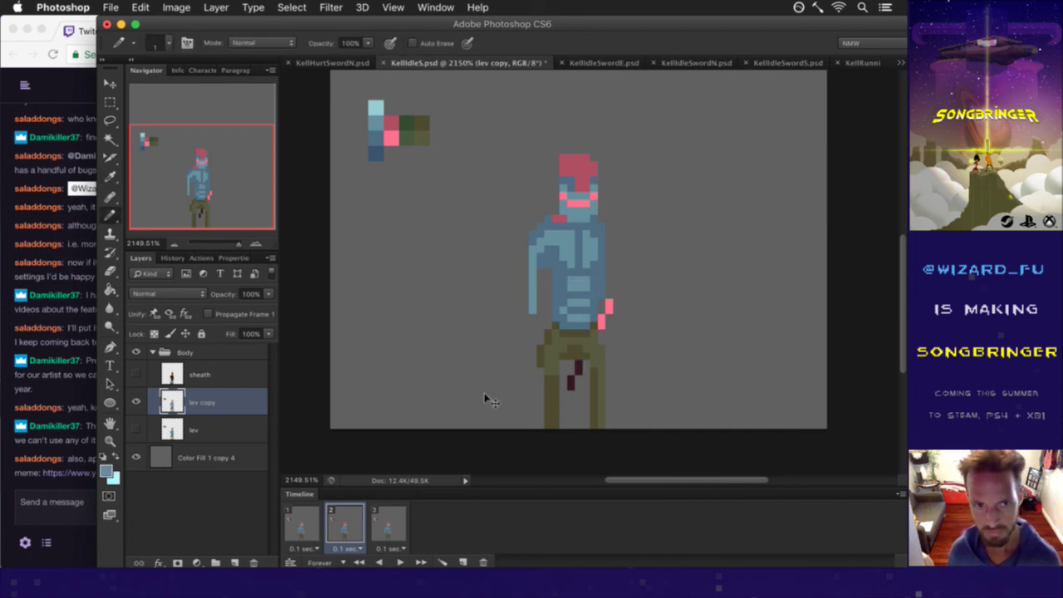
# Alternate between animation frames 1 and 2 to compare the chest and arm positions.
pyautogui.click(317, 526)
pyautogui.click(336, 527)
pyautogui.click(316, 525)
pyautogui.click(339, 525)
pyautogui.click(316, 521)
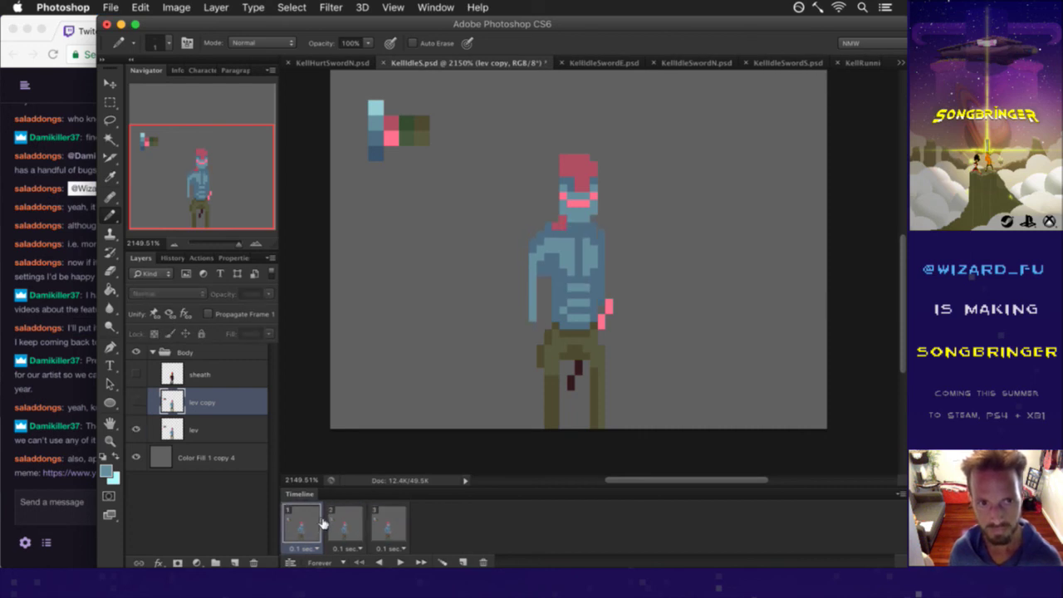
pyautogui.click(343, 526)
pyautogui.click(312, 523)
pyautogui.click(342, 526)
# Open the YouTube link from the Twitch chat in a new tab, raise the system volume, and view the video page.
pyautogui.click(92, 452)
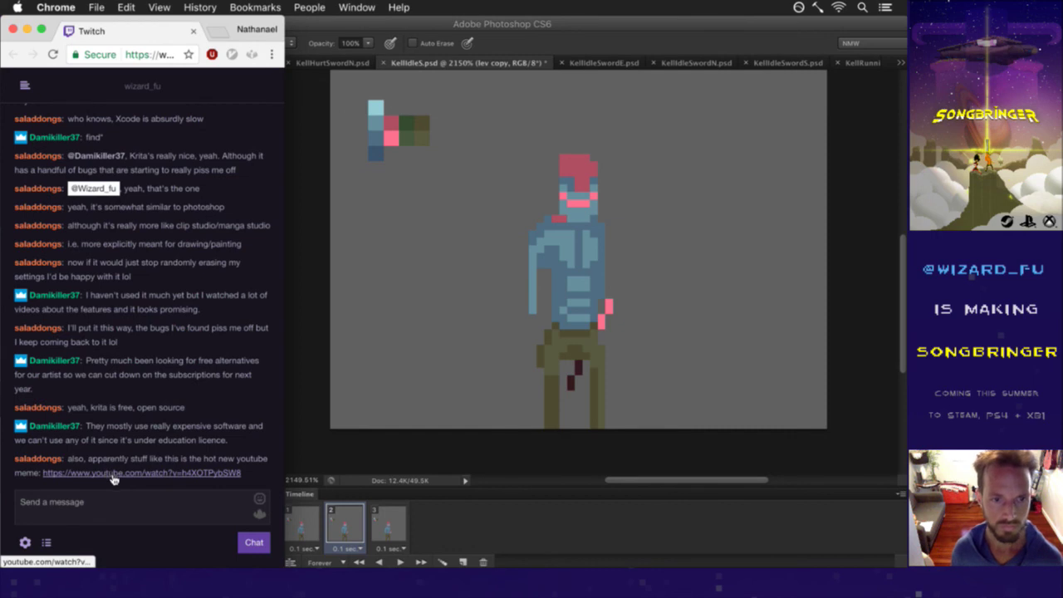
pyautogui.rightClick(113, 479)
pyautogui.click(195, 389)
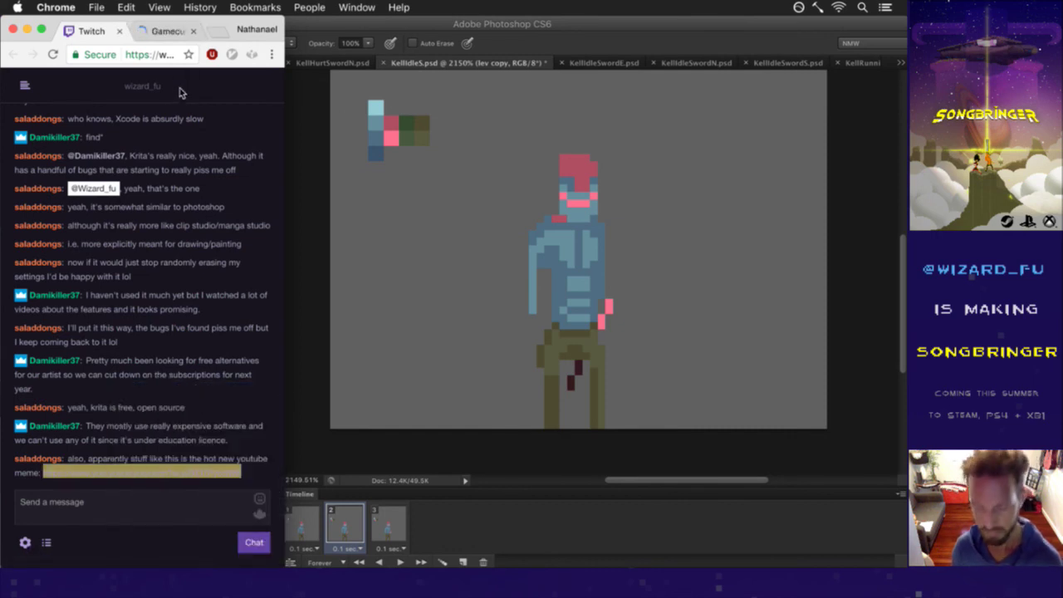
pyautogui.press('XF86AudioRaiseVolume')
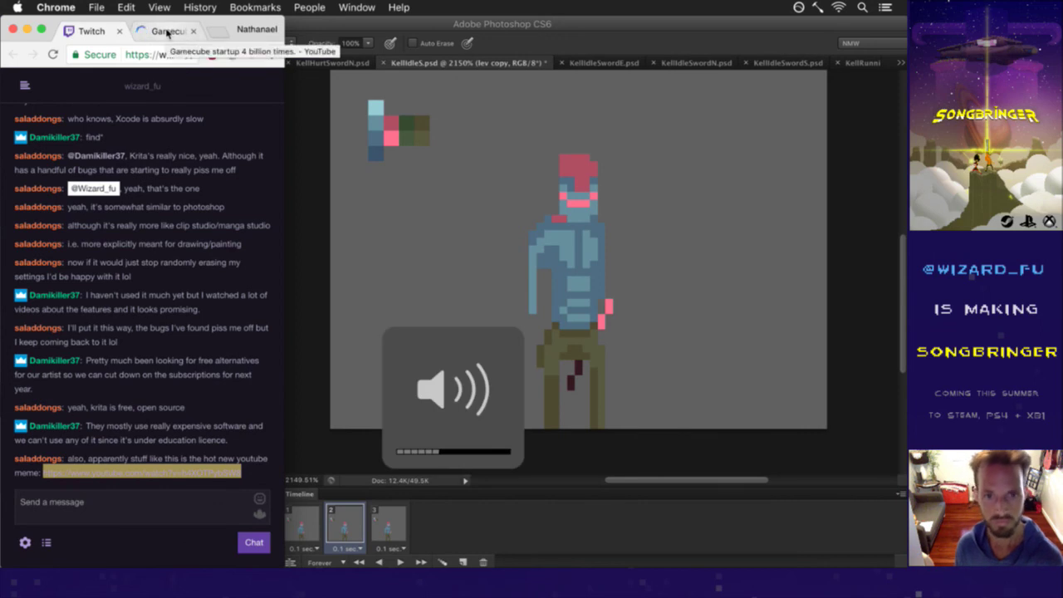
pyautogui.click(169, 31)
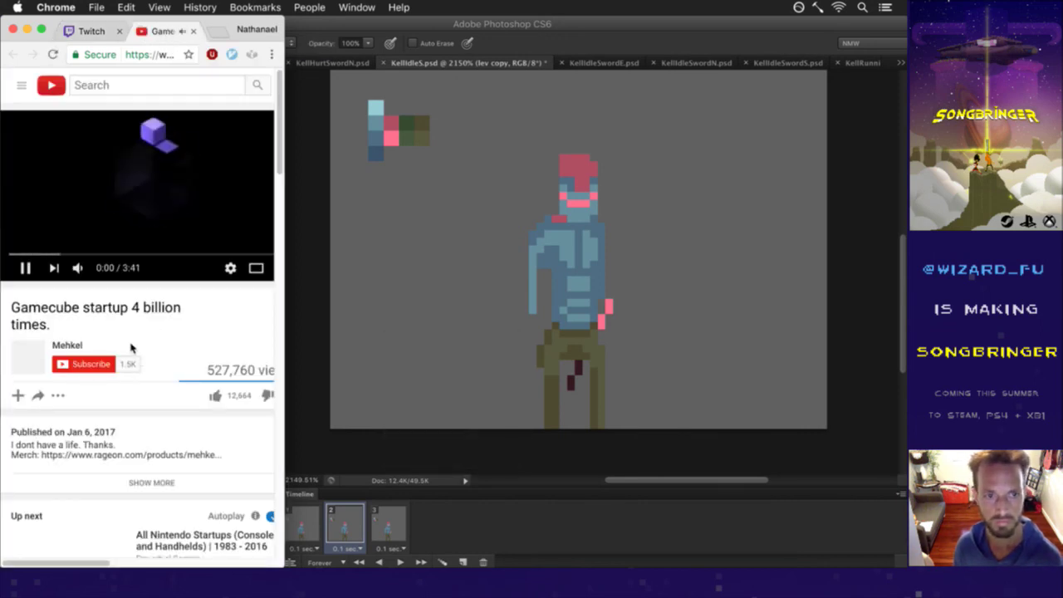
# Lower the volume of the Gamecube startup video and pause its playback.
pyautogui.moveTo(80, 268)
pyautogui.moveTo(113, 272); pyautogui.dragTo(98, 272)
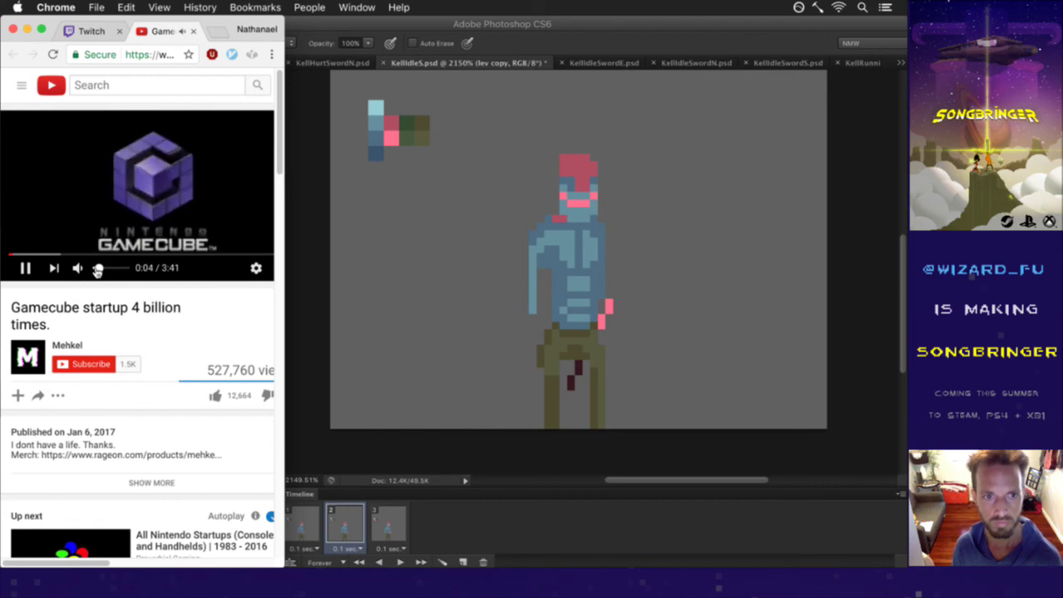
pyautogui.click(26, 268)
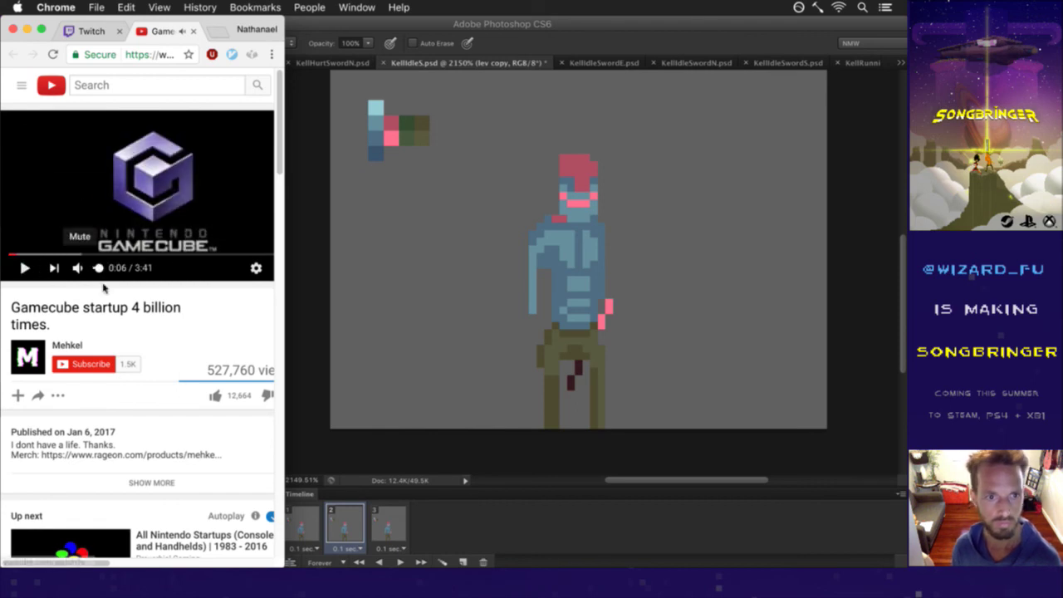
# Widen the browser window and save a shortcut to the Gamecube startup video's page on the desktop.
pyautogui.moveTo(284, 313); pyautogui.dragTo(741, 365)
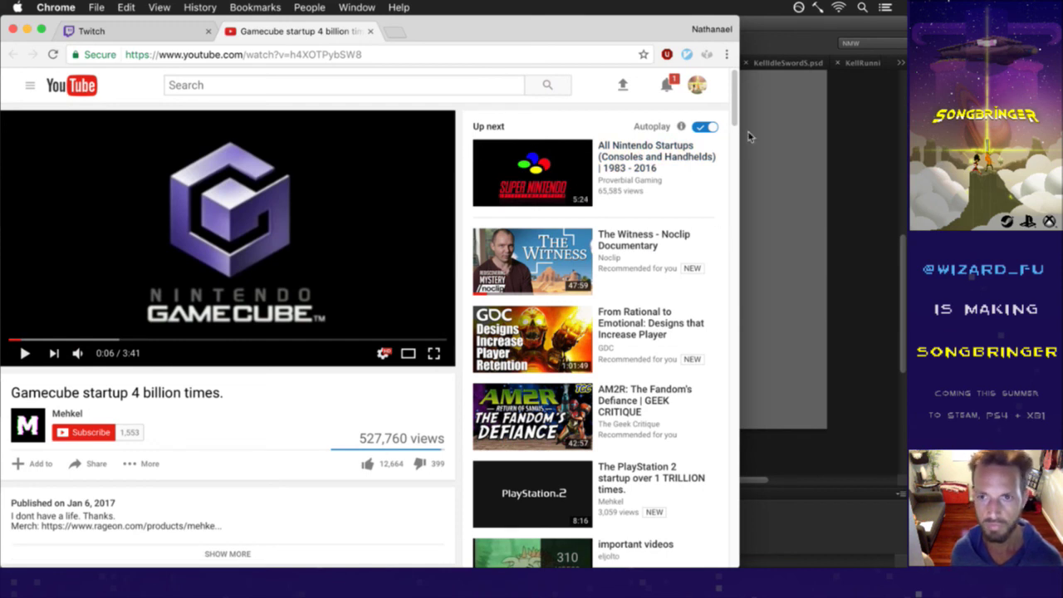
pyautogui.moveTo(733, 106)
pyautogui.mouseDown()
pyautogui.moveTo(732, 147)
pyautogui.moveTo(732, 107)
pyautogui.mouseUp()
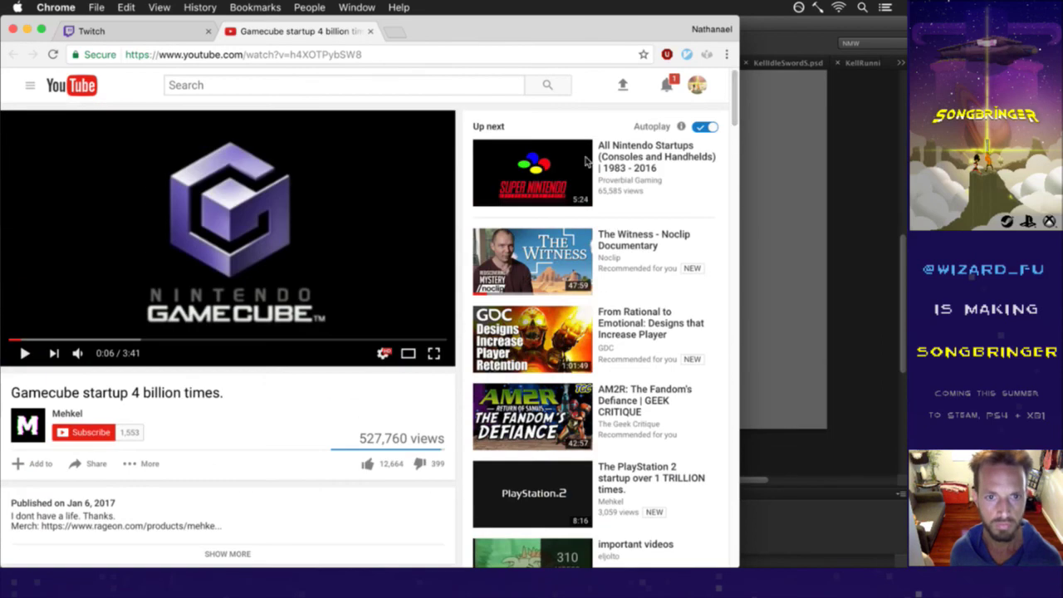
pyautogui.click(287, 54)
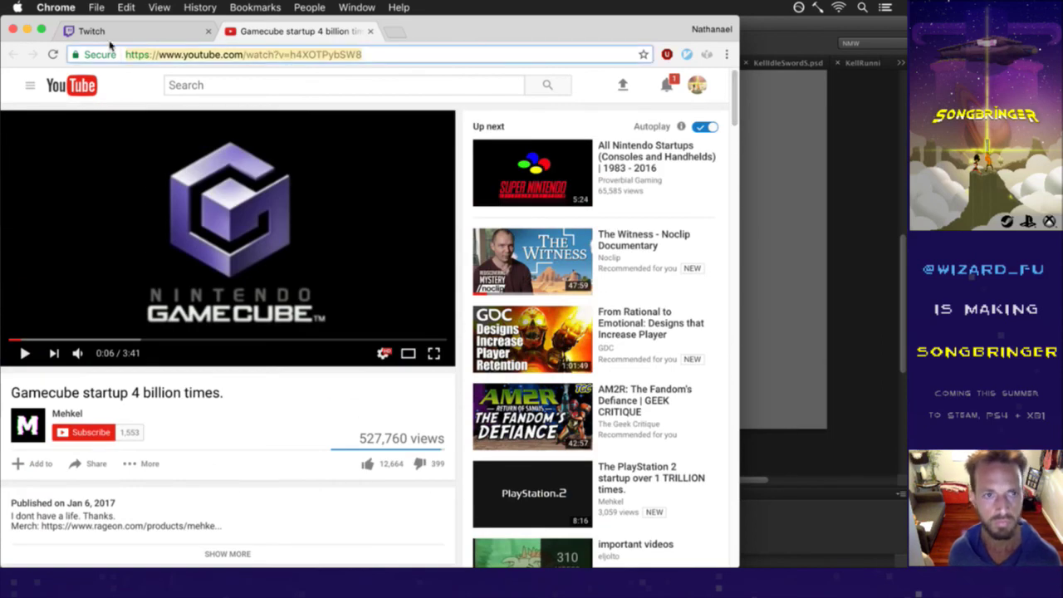
pyautogui.moveTo(87, 54); pyautogui.dragTo(789, 475)
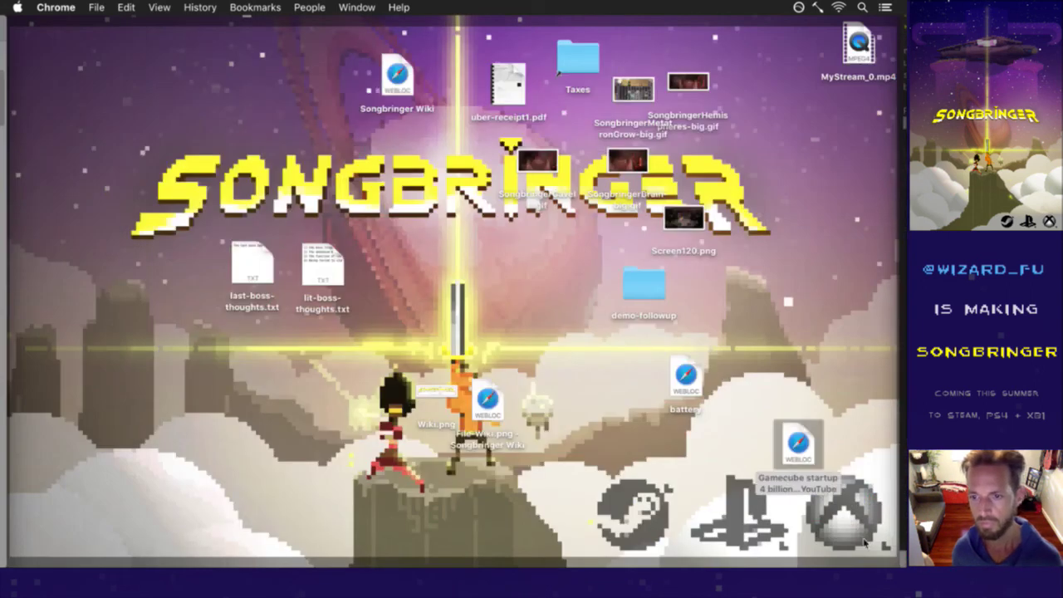
# Close the YouTube video and shrink the browser window back to a narrow Twitch chat column beside the artwork.
pyautogui.moveTo(901, 564)
pyautogui.press('super+w')
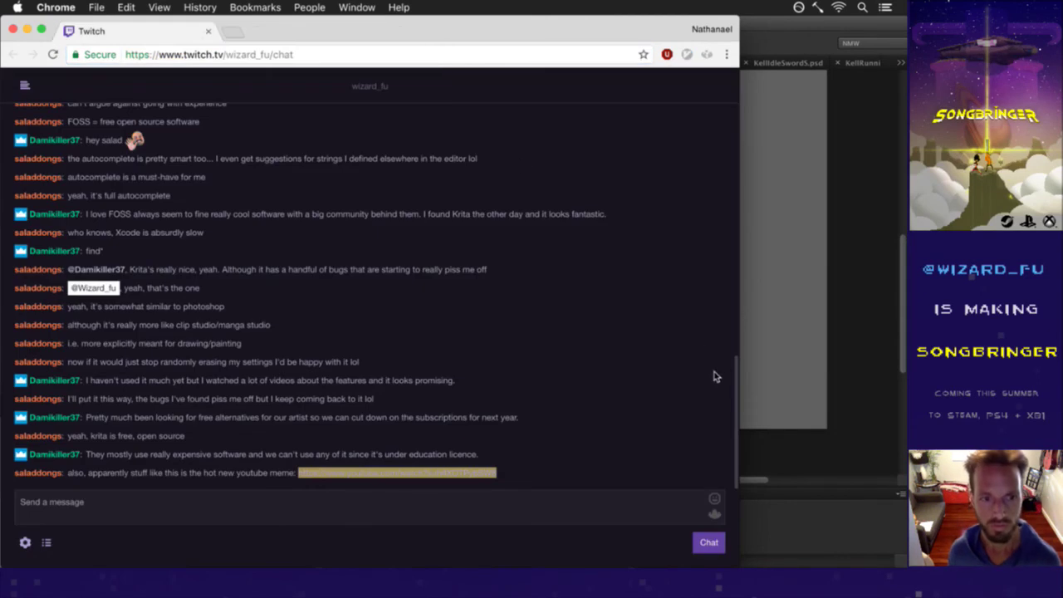
pyautogui.moveTo(737, 354); pyautogui.dragTo(283, 355)
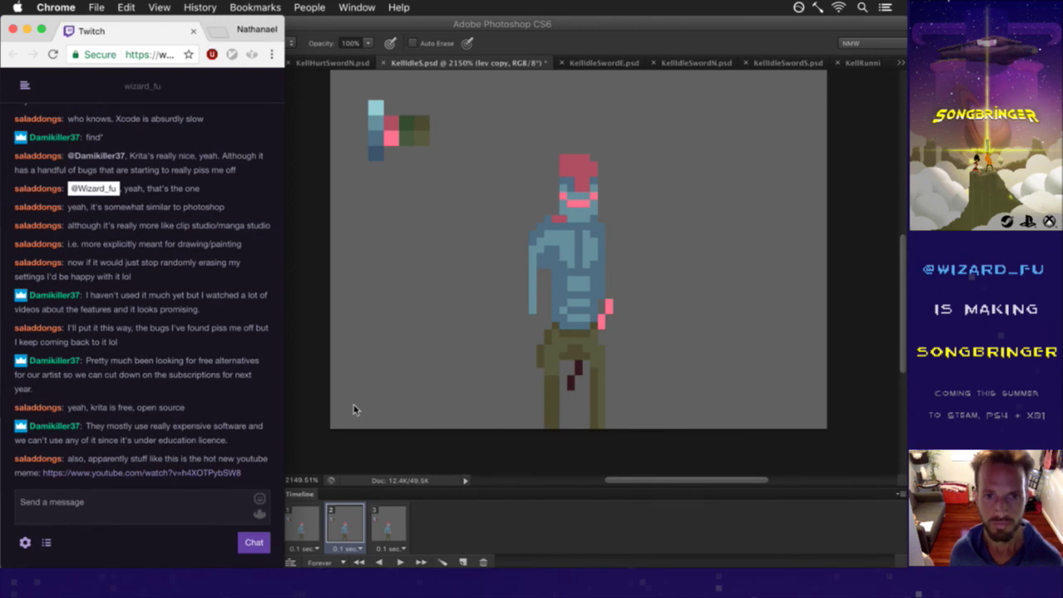
# Return to Photoshop and delete the colour palette swatches from the lev copy layer in animation frame 2.
pyautogui.click(315, 402)
pyautogui.click(299, 513)
pyautogui.click(347, 519)
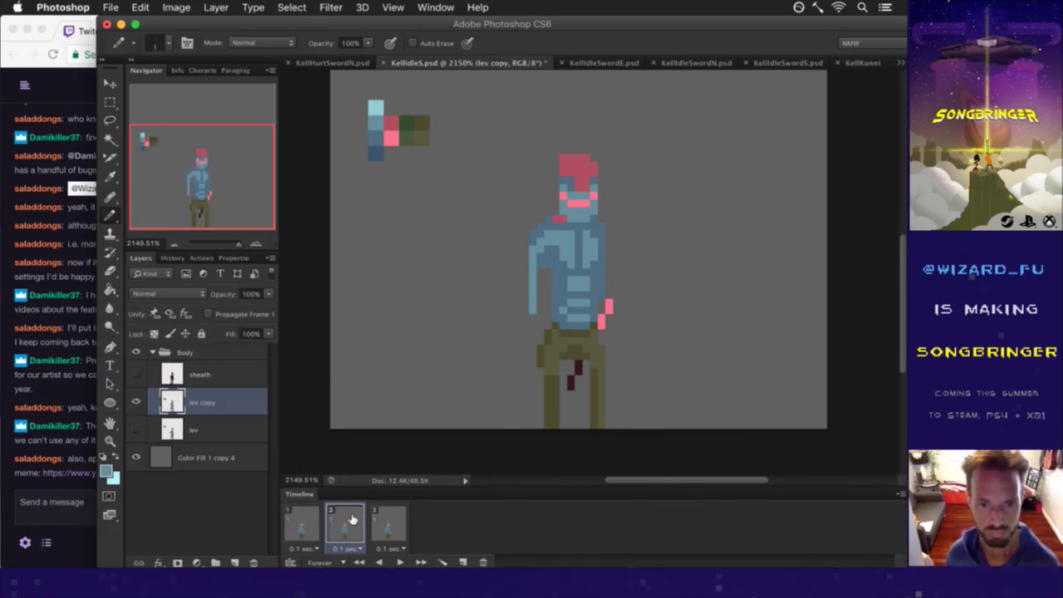
pyautogui.press('m')
pyautogui.moveTo(351, 94); pyautogui.dragTo(444, 193)
pyautogui.press('Delete')
pyautogui.press('super+d')
# Make the lev layer active in frame 1, and read the newest Twitch chat message before returning to the artwork.
pyautogui.click(296, 523)
pyautogui.click(176, 423)
pyautogui.click(85, 483)
pyautogui.moveTo(96, 480); pyautogui.dragTo(183, 482)
pyautogui.click(240, 484)
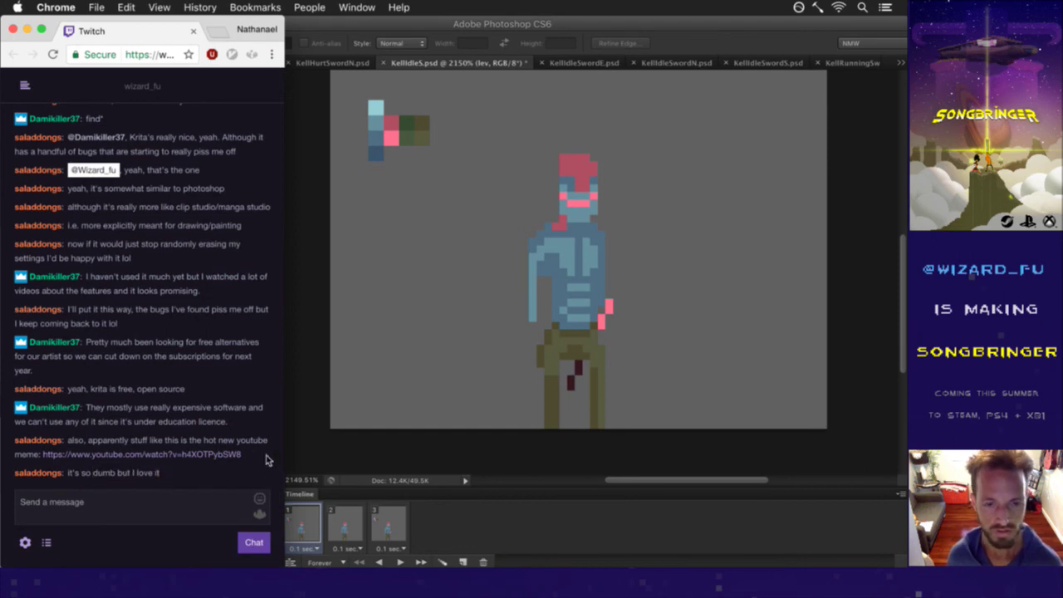
pyautogui.click(311, 444)
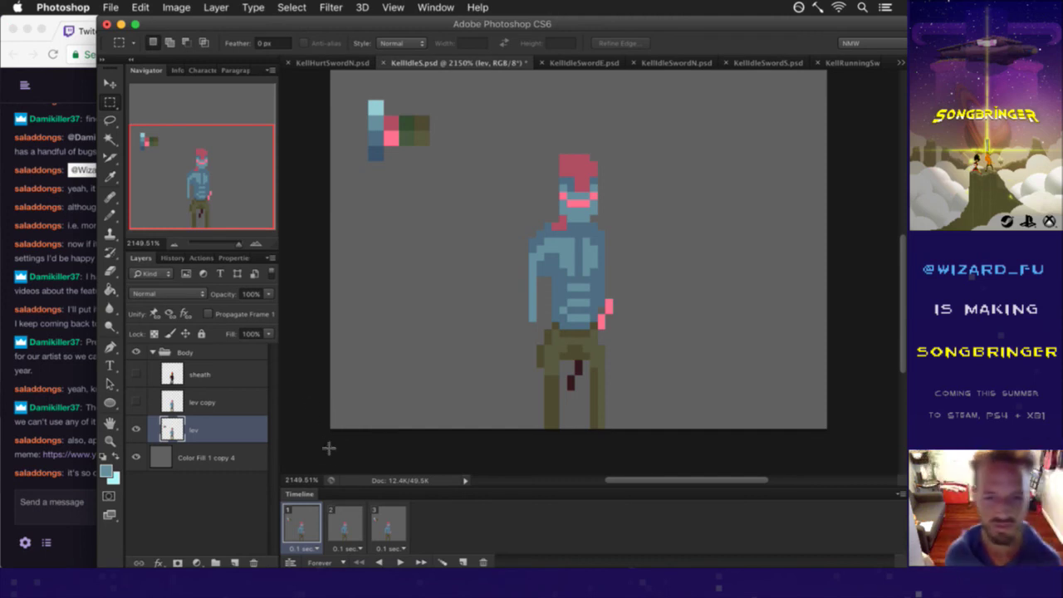
# Compare animation frames 1 and 2, and marquee-select the colour palette swatches on the lev layer in frame 1.
pyautogui.click(340, 525)
pyautogui.click(305, 523)
pyautogui.click(173, 402)
pyautogui.click(178, 423)
pyautogui.moveTo(347, 84); pyautogui.dragTo(453, 191)
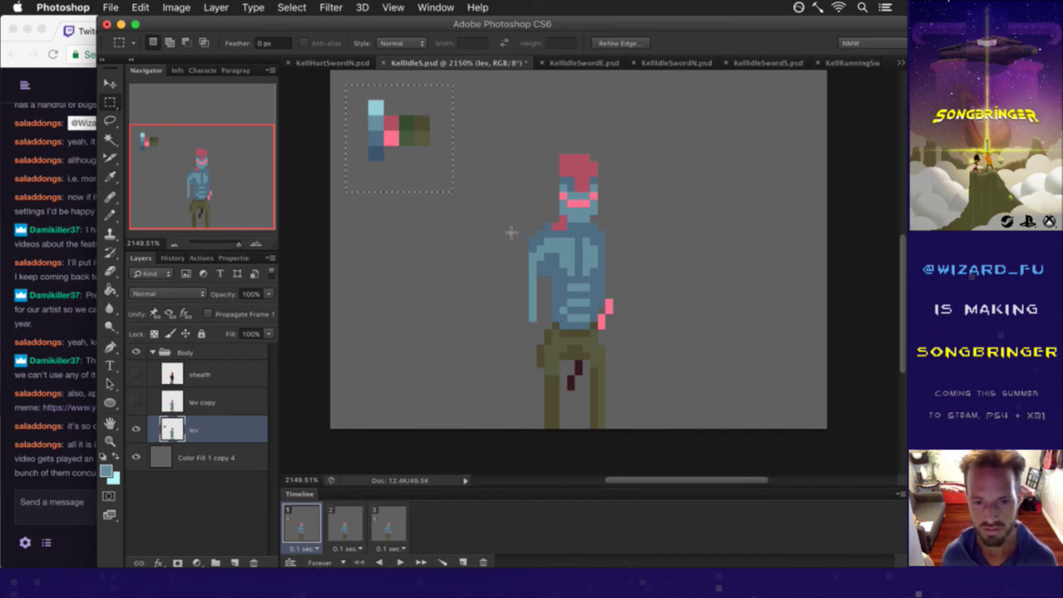
# Read the chat message explaining the repeated-video YouTube meme and return to the artwork.
pyautogui.click(73, 471)
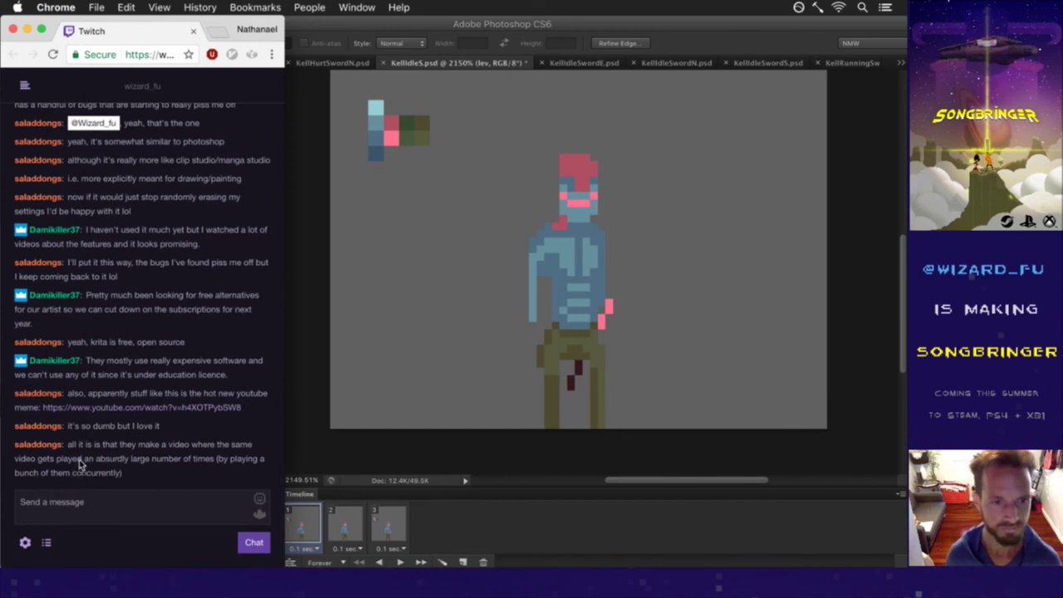
pyautogui.moveTo(78, 445); pyautogui.dragTo(93, 455)
pyautogui.click(81, 447)
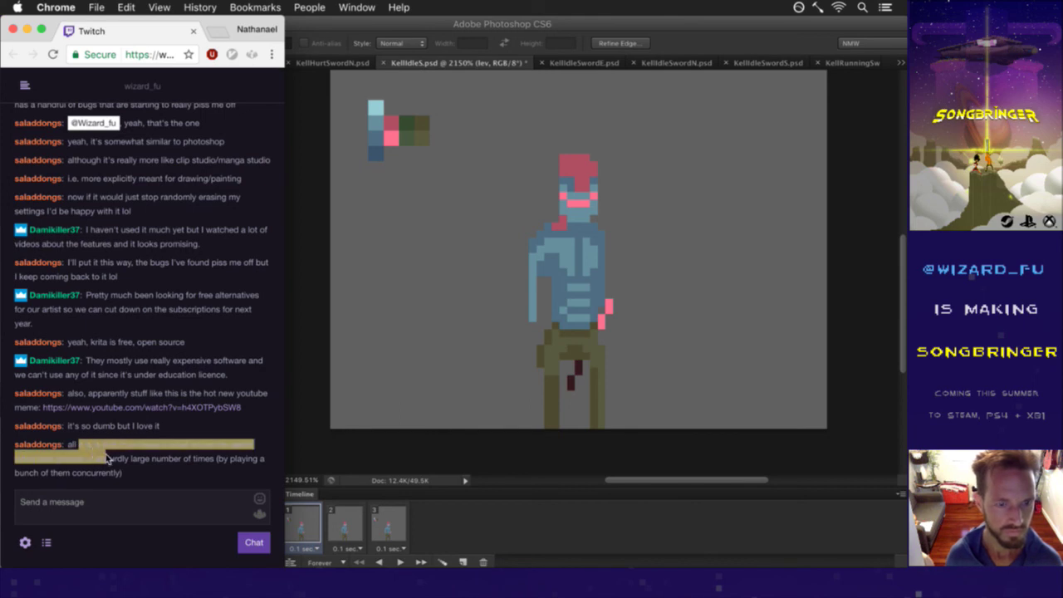
pyautogui.click(118, 467)
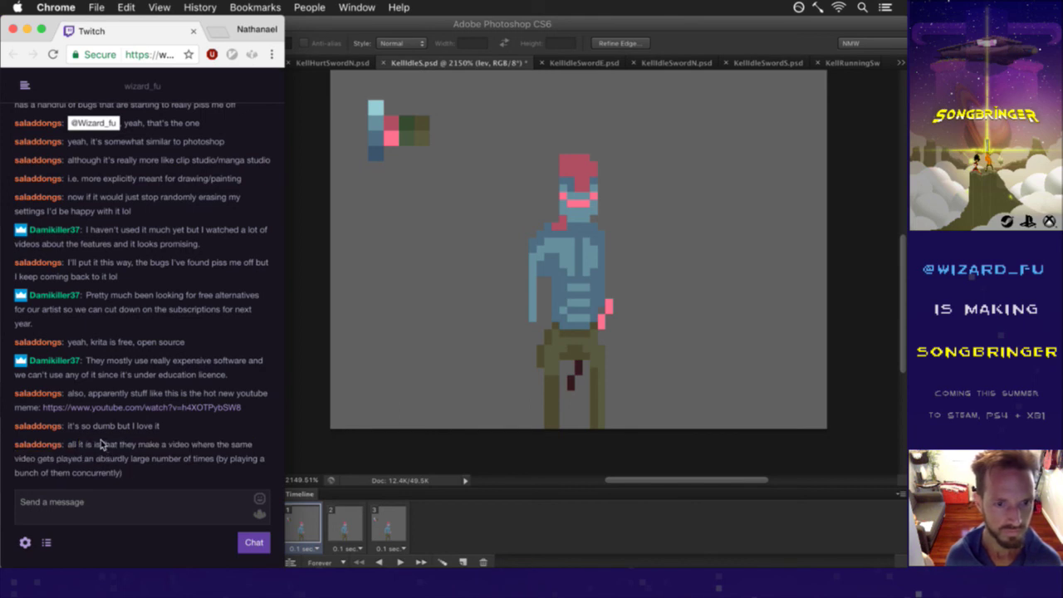
pyautogui.moveTo(85, 446); pyautogui.dragTo(107, 447)
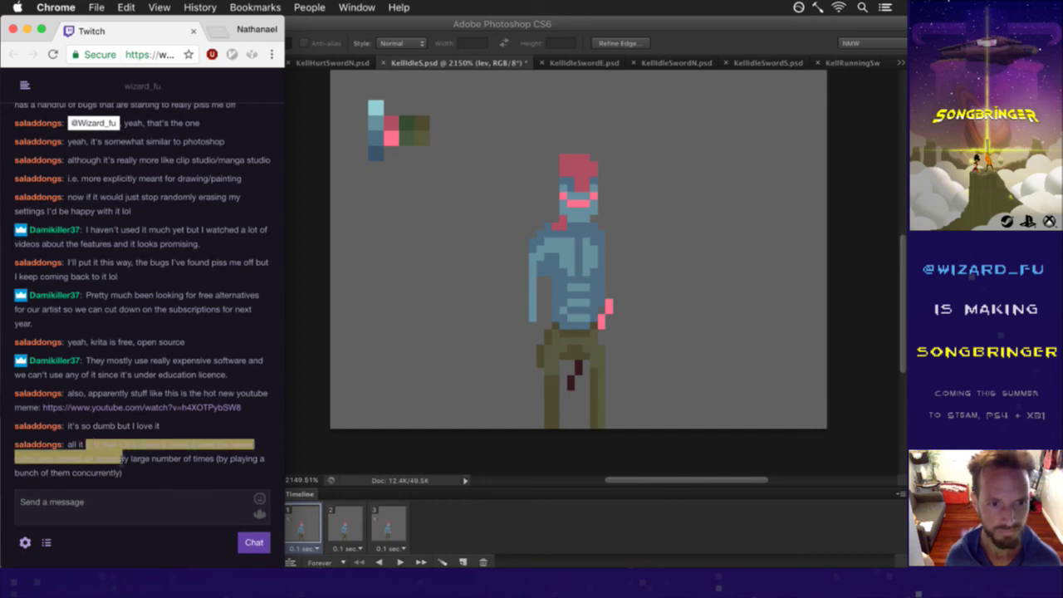
pyautogui.click(147, 471)
pyautogui.click(321, 457)
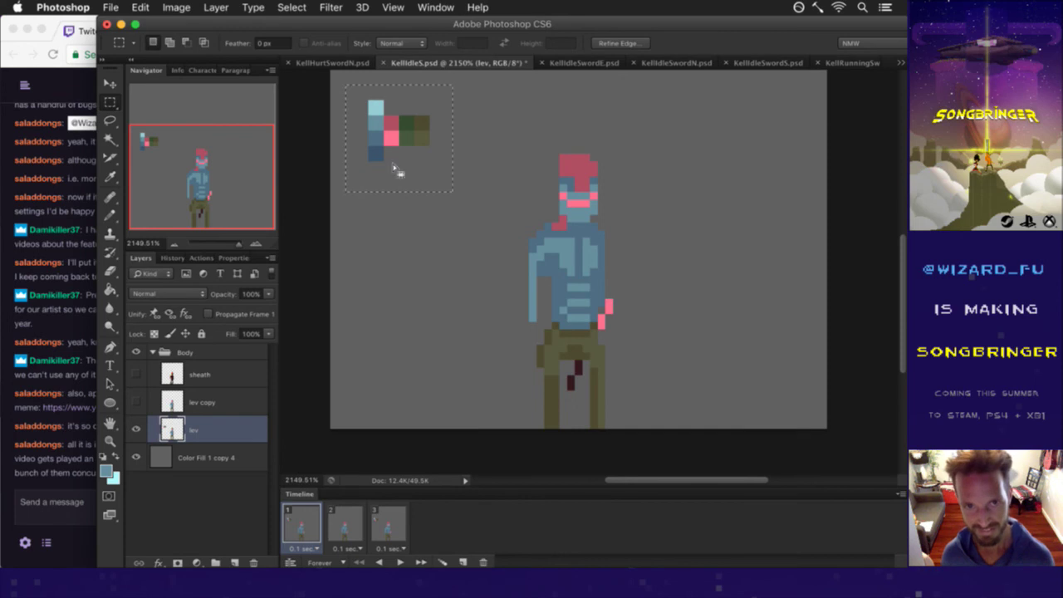
# Cut the selected palette swatches to a new layer, hide it, and place it at the top of the Body group.
pyautogui.rightClick(406, 139)
pyautogui.click(471, 255)
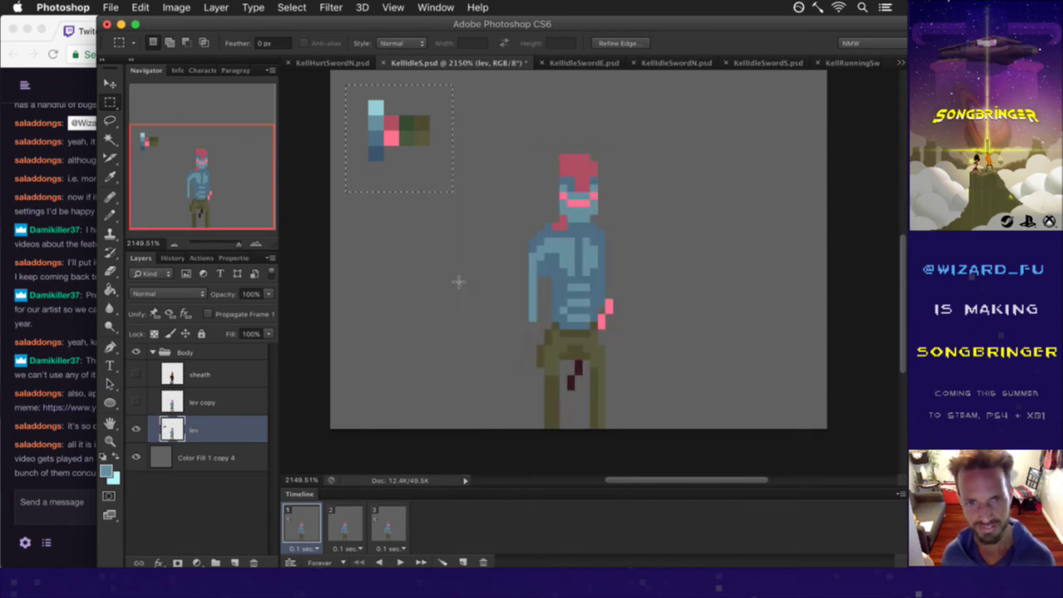
pyautogui.click(136, 425)
pyautogui.moveTo(170, 429); pyautogui.dragTo(187, 367)
pyautogui.click(210, 315)
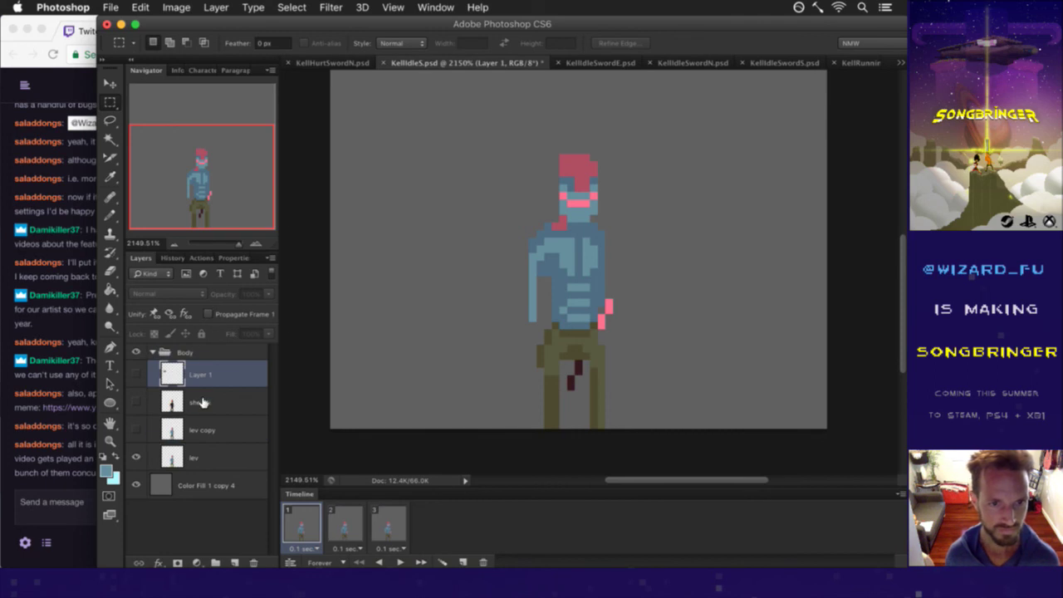
# Delete the sheath layer and play the animation briefly to preview it.
pyautogui.click(202, 403)
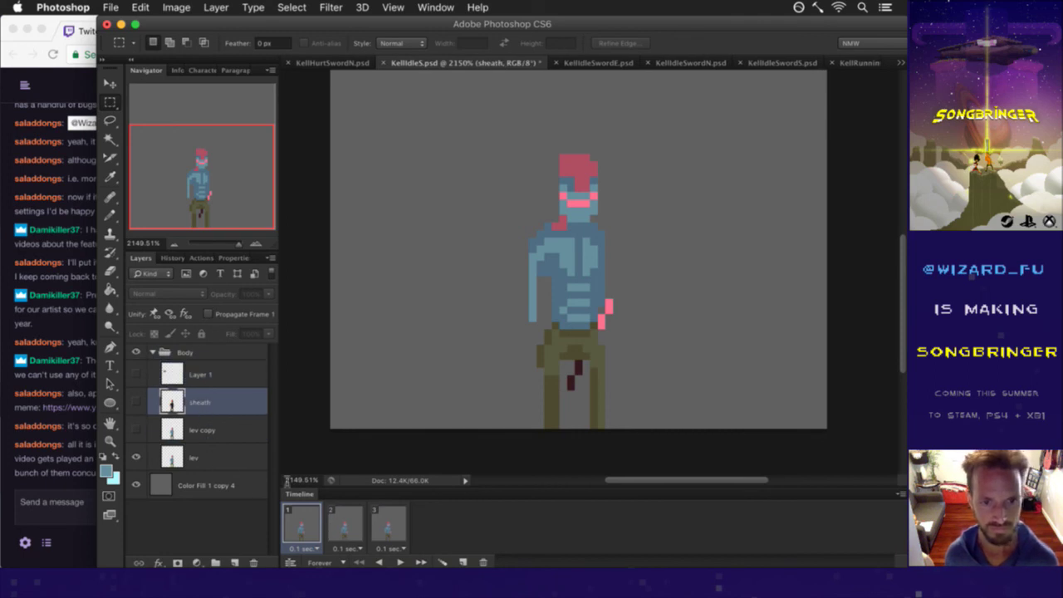
pyautogui.click(253, 562)
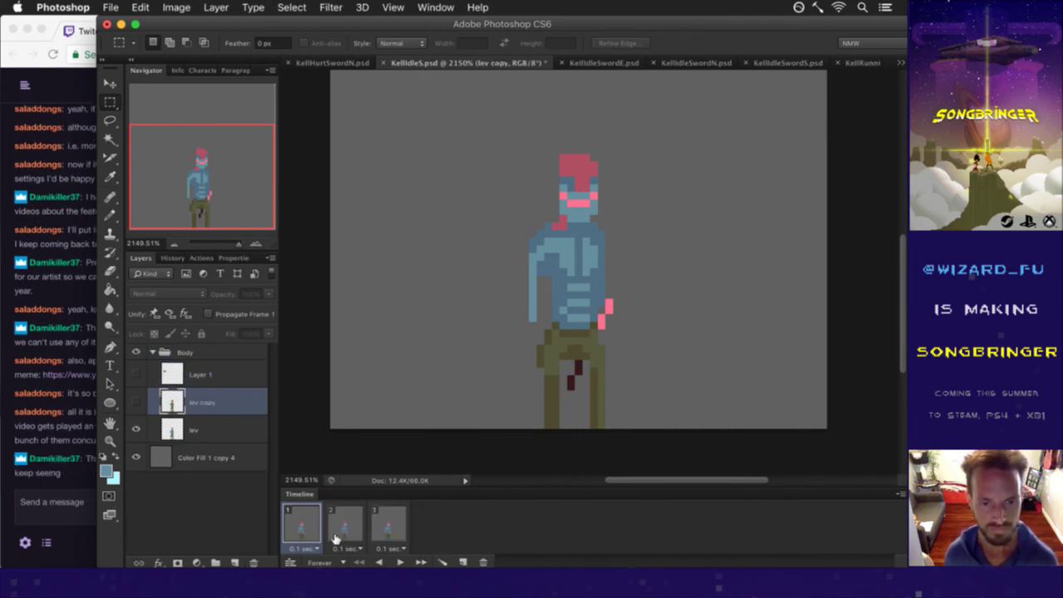
pyautogui.click(393, 551)
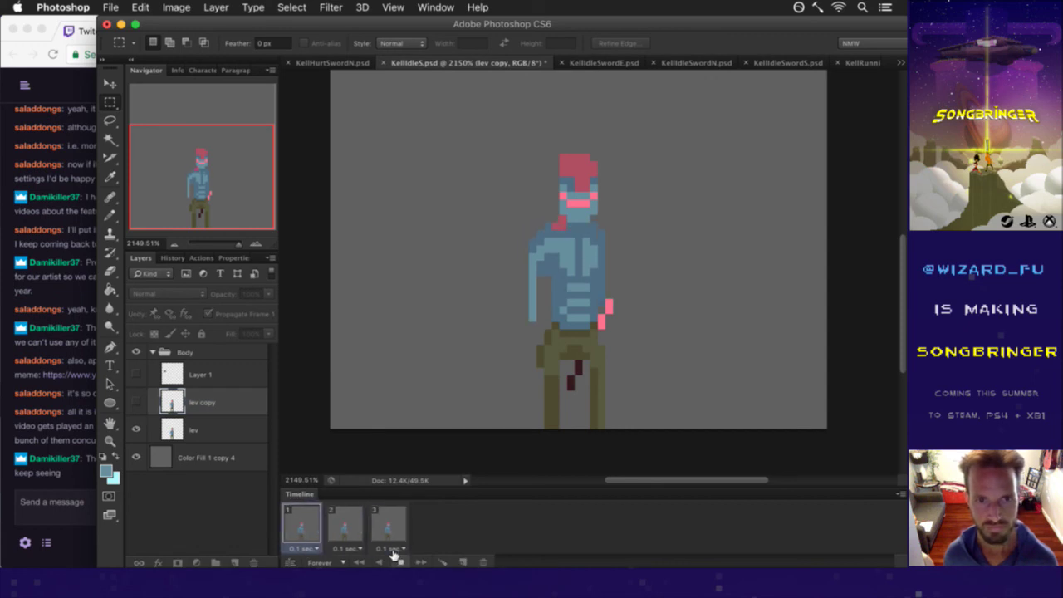
pyautogui.click(397, 561)
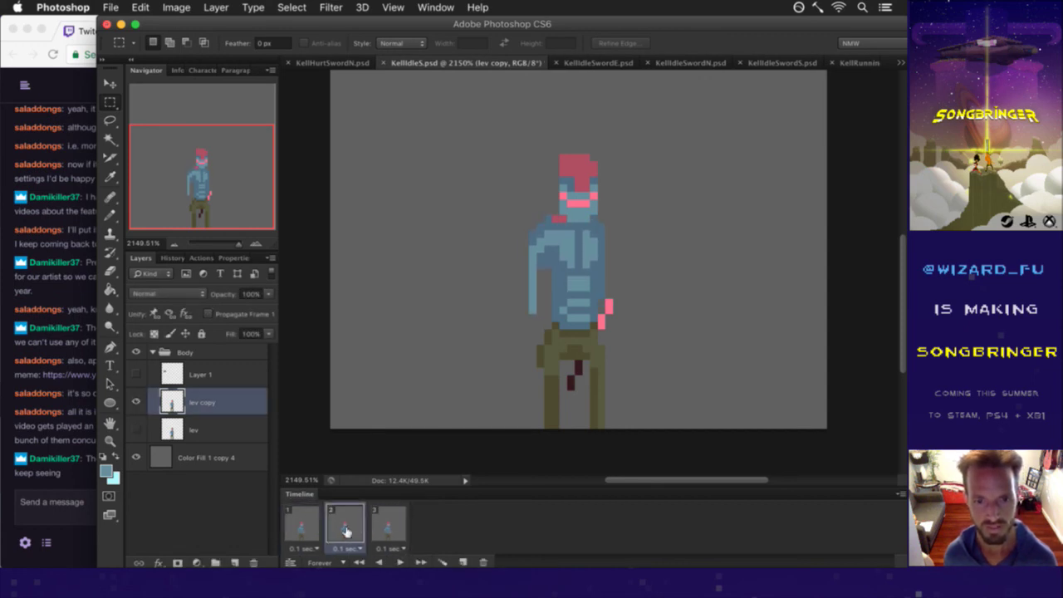
# Hide the Color Fill 1 copy 4 background in all three frames and open the Render Video settings, checking the latest chat message.
pyautogui.click(301, 523)
pyautogui.click(138, 459)
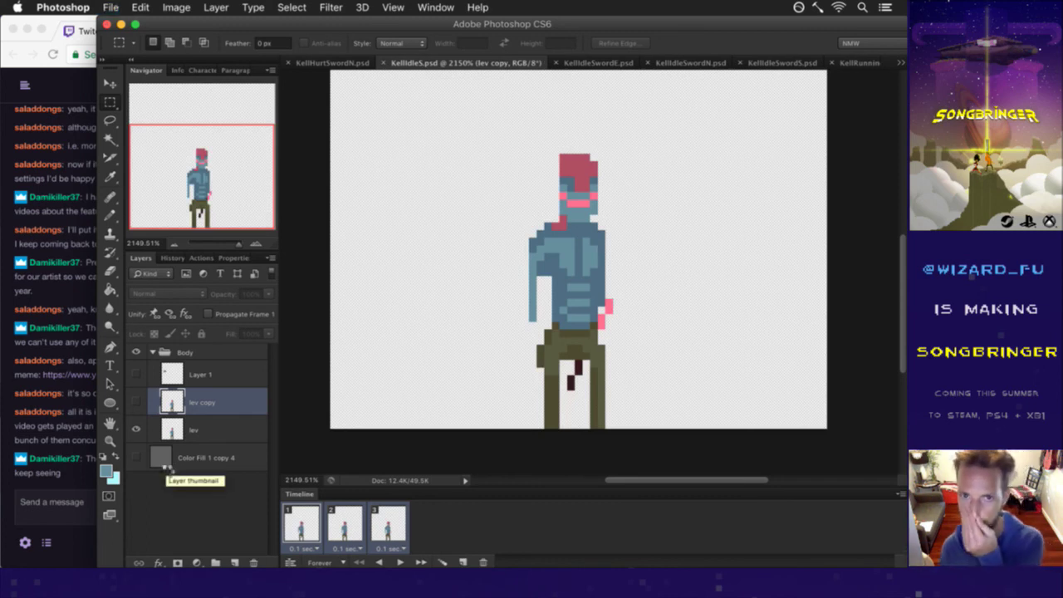
pyautogui.press('super+alt+shift+s')
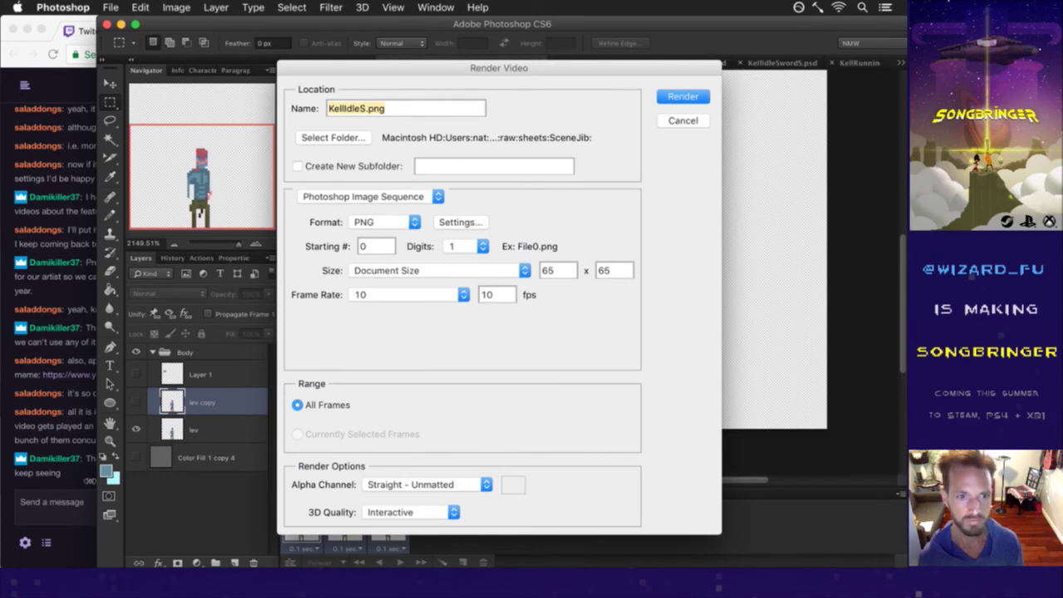
pyautogui.click(89, 478)
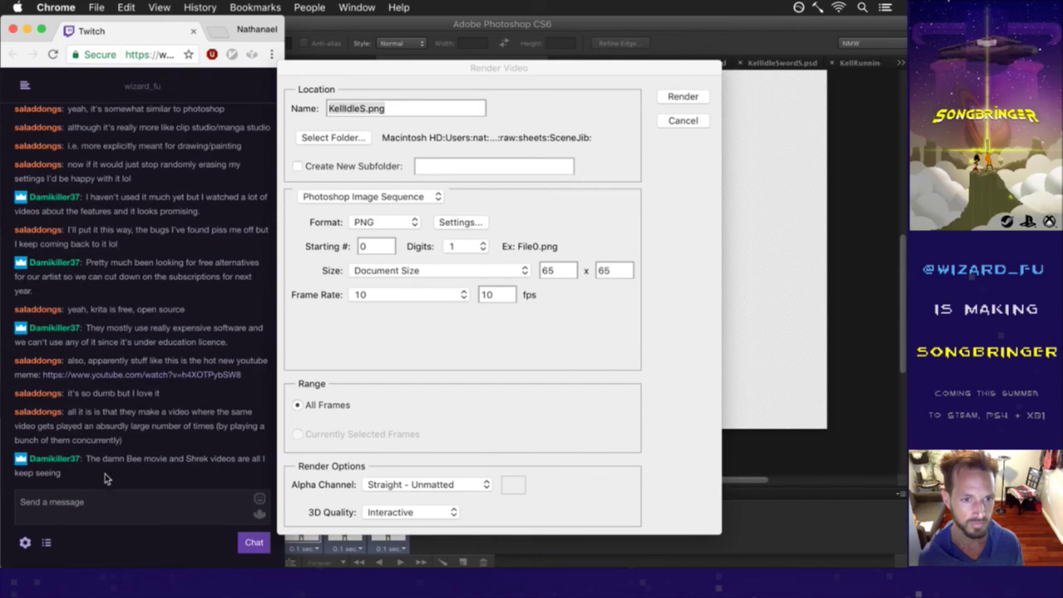
pyautogui.click(366, 313)
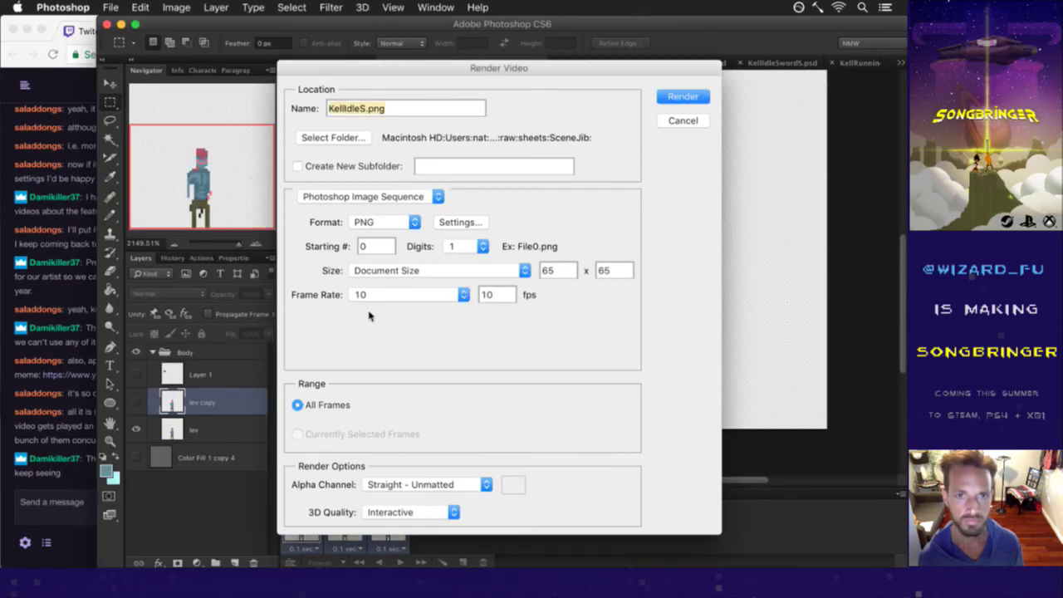
# Set the output folder for the rendered image sequence to the Shadow folder inside sheets.
pyautogui.click(343, 137)
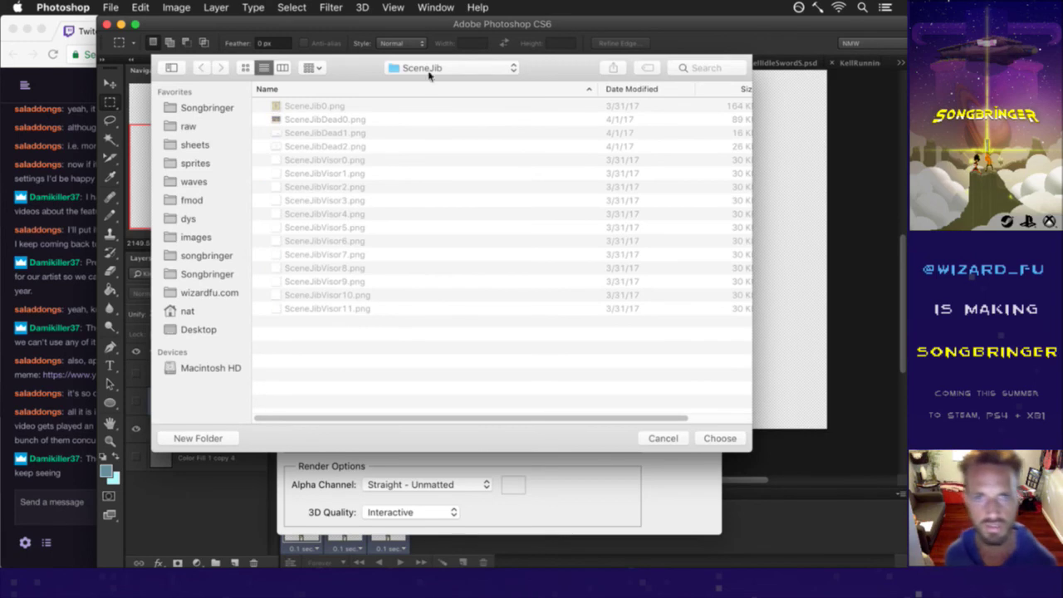
pyautogui.click(430, 71)
pyautogui.click(448, 81)
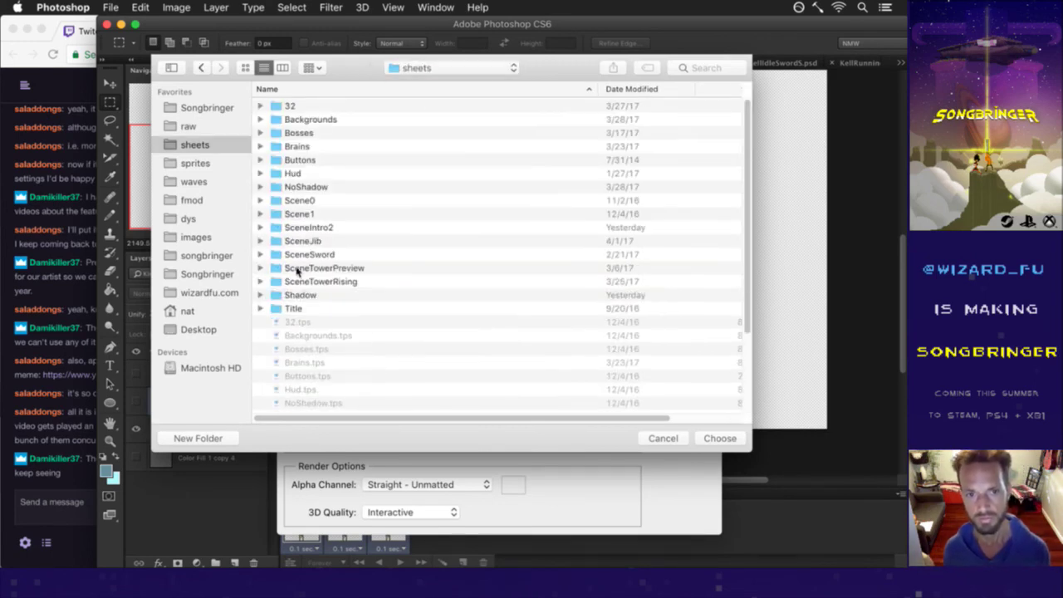
pyautogui.doubleClick(295, 296)
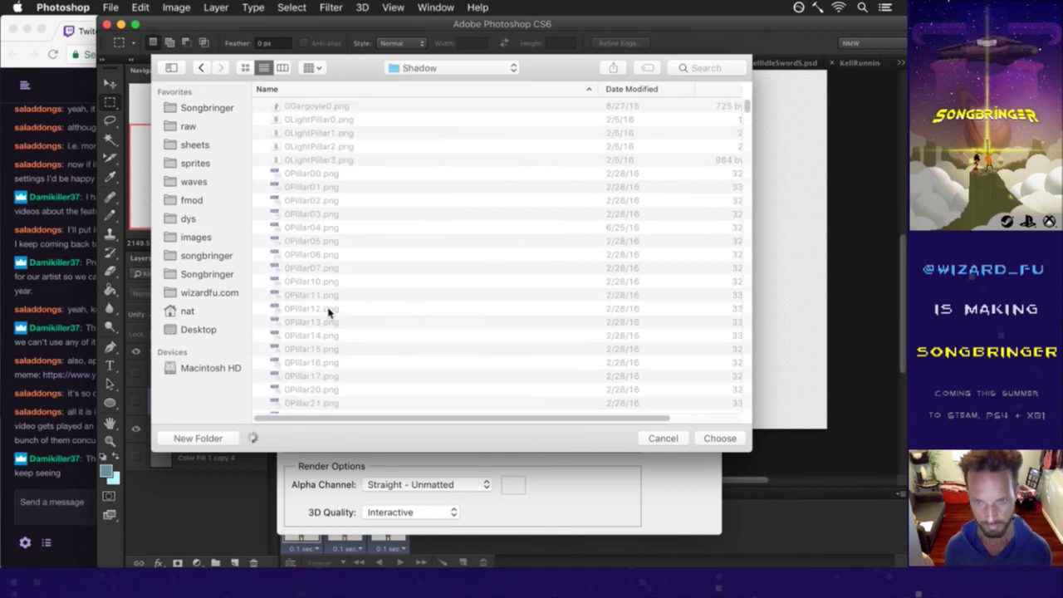
pyautogui.press('Return')
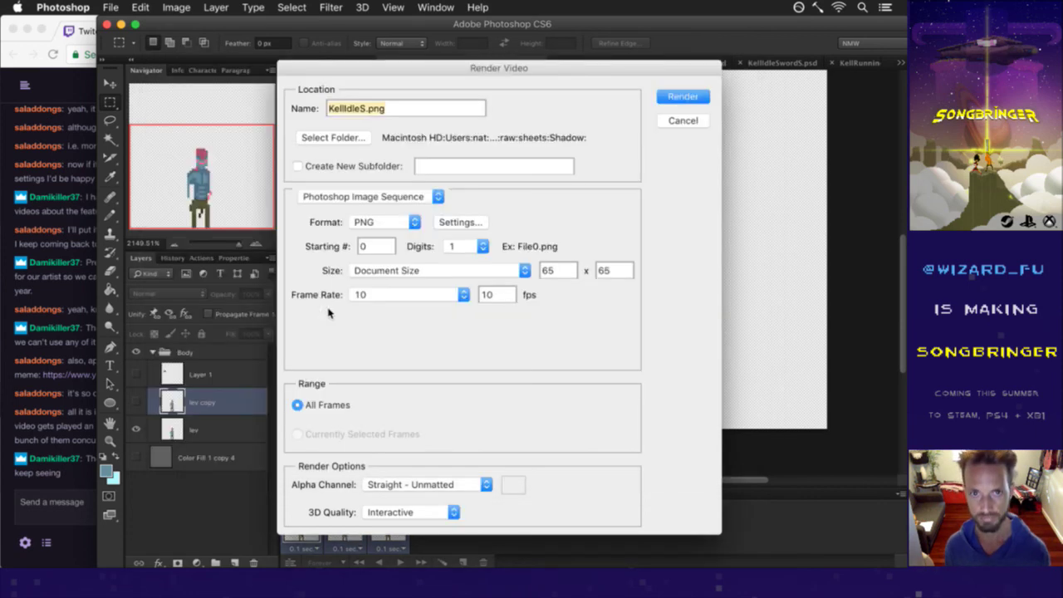
# Render the KellIdleS.png image sequence, replacing the existing sequence in the Shadow folder.
pyautogui.click(679, 100)
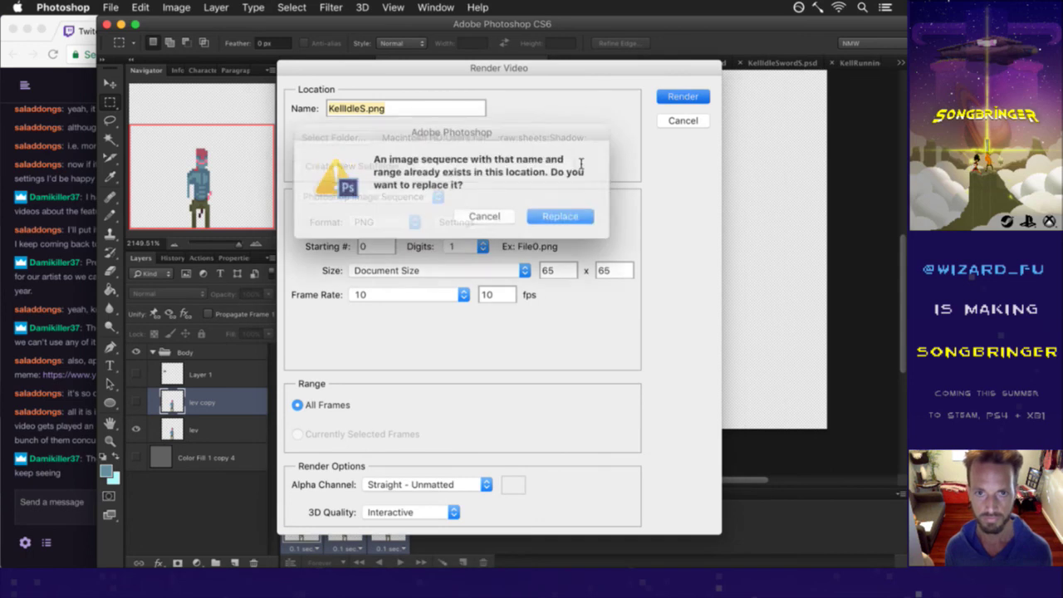
pyautogui.click(554, 214)
# Switch to iTerm, build and run the Songbringer debug build to check the game, and quit it.
pyautogui.press('super+Tab')
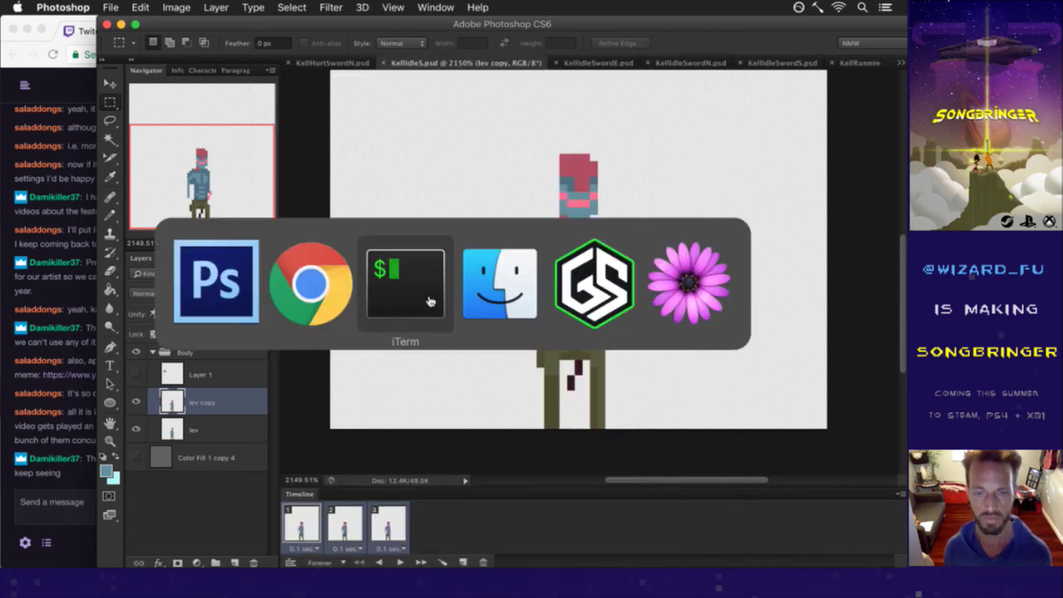
pyautogui.press('F5')
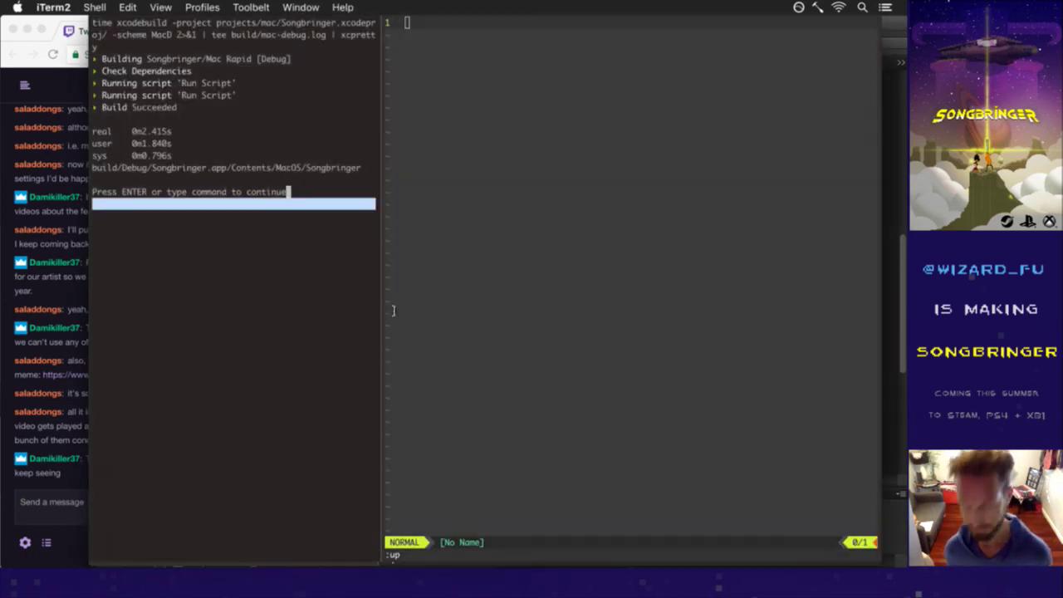
pyautogui.click(393, 311)
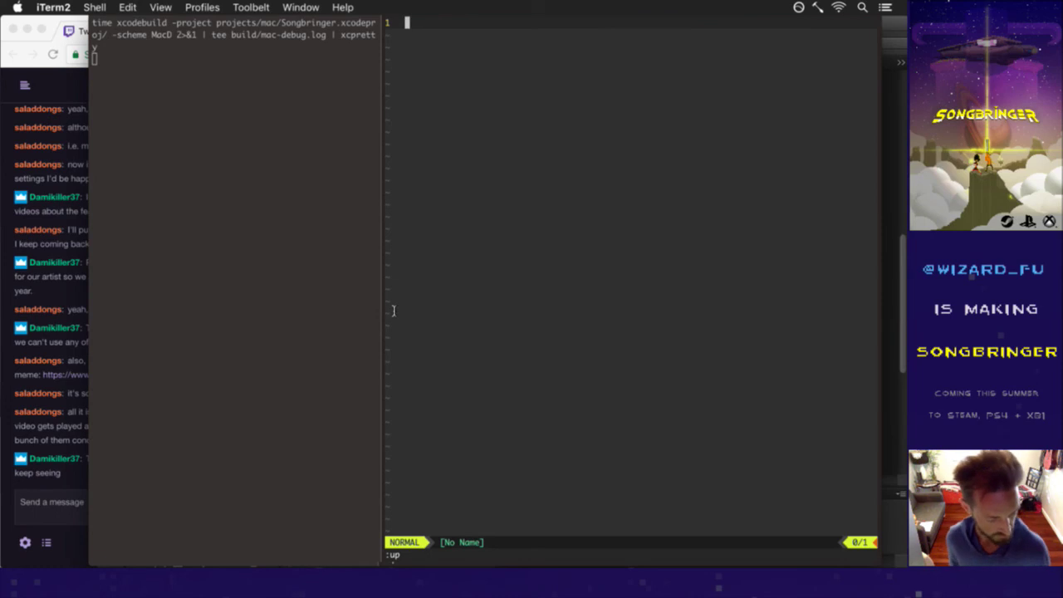
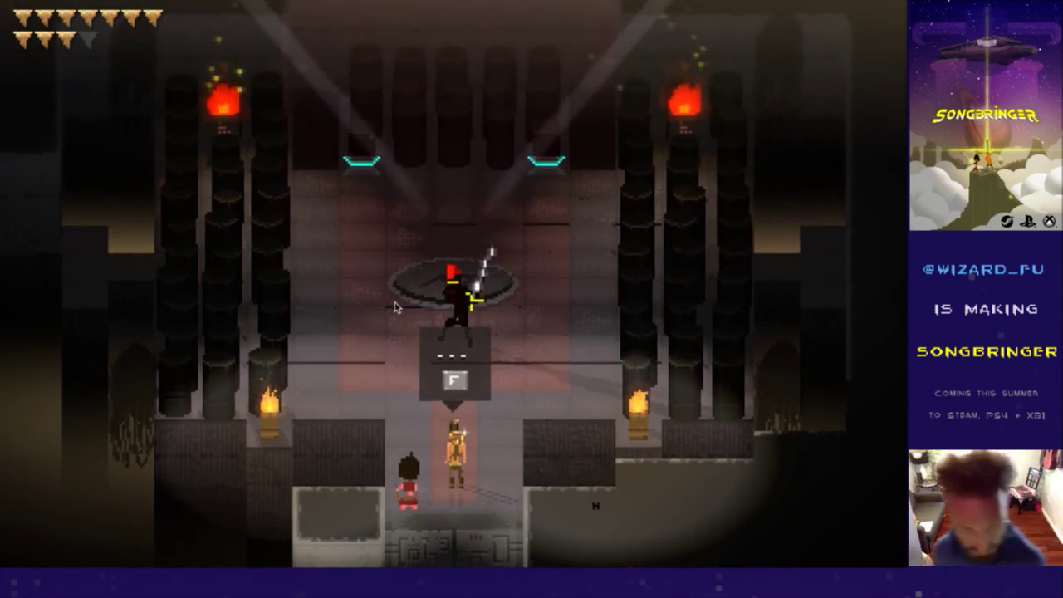
pyautogui.press('super+q')
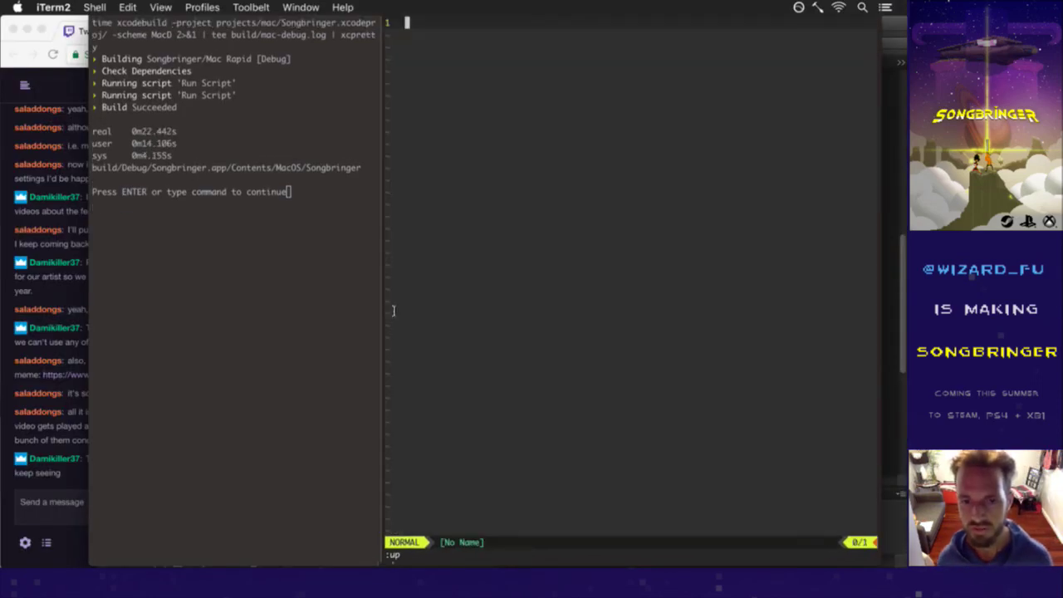
# Open Kell.txt in Vim and go to the animate unsheath line of the initial behavior sequence.
pyautogui.write(':fin Kell.txt')
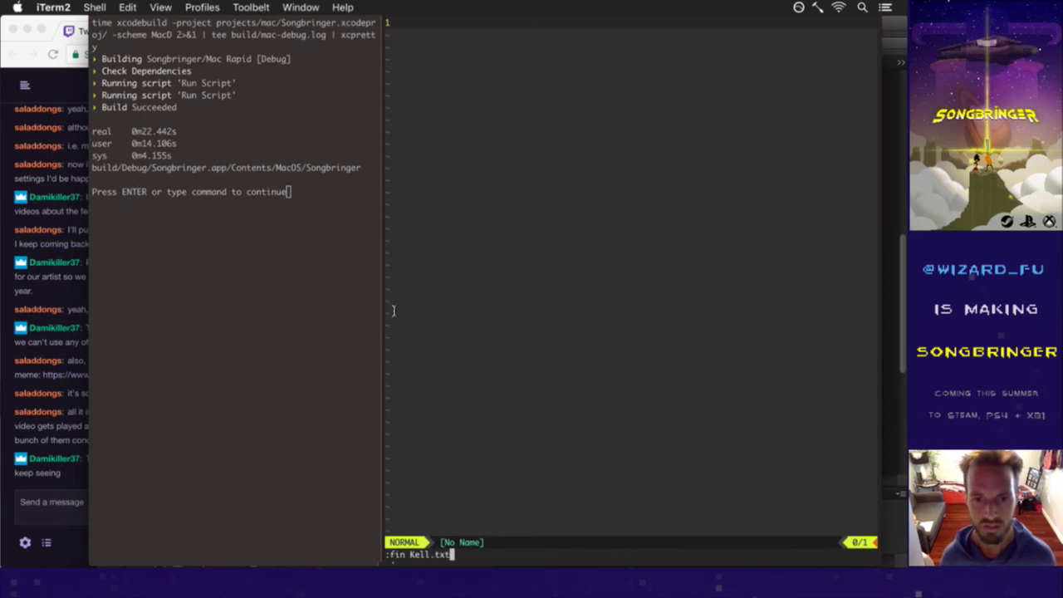
pyautogui.press('Return')
pyautogui.hotkey('shift', 'g')
pyautogui.press('k')
pyautogui.press('k')
pyautogui.press('k')
pyautogui.press('k')
pyautogui.press('k')
pyautogui.press('k')
pyautogui.press('k')
pyautogui.press('k')
pyautogui.press('k')
pyautogui.press('k')
pyautogui.press('k')
pyautogui.press('k')
pyautogui.press('k')
pyautogui.press('k')
pyautogui.press('k')
pyautogui.press('k')
pyautogui.press('k')
pyautogui.press('k')
pyautogui.press('k')
pyautogui.press('k')
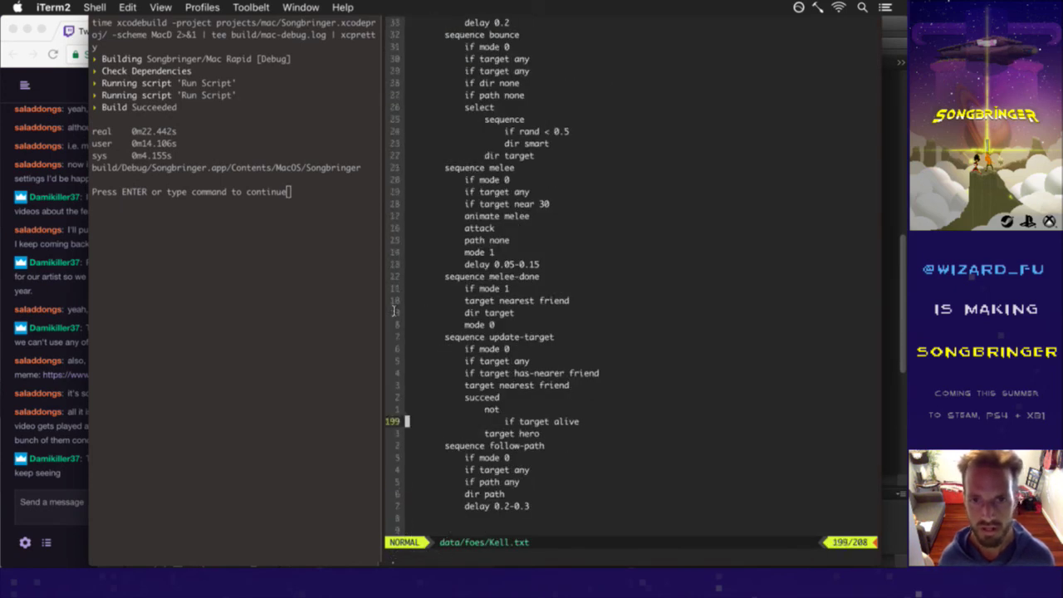
pyautogui.press('k')
pyautogui.press('k')
pyautogui.press('k')
pyautogui.press('k')
pyautogui.press('k')
pyautogui.press('k')
pyautogui.press('k')
pyautogui.press('k')
pyautogui.press('k')
pyautogui.press('k')
pyautogui.press('k')
pyautogui.press('k')
pyautogui.press('k')
pyautogui.press('k')
pyautogui.press('k')
pyautogui.press('k')
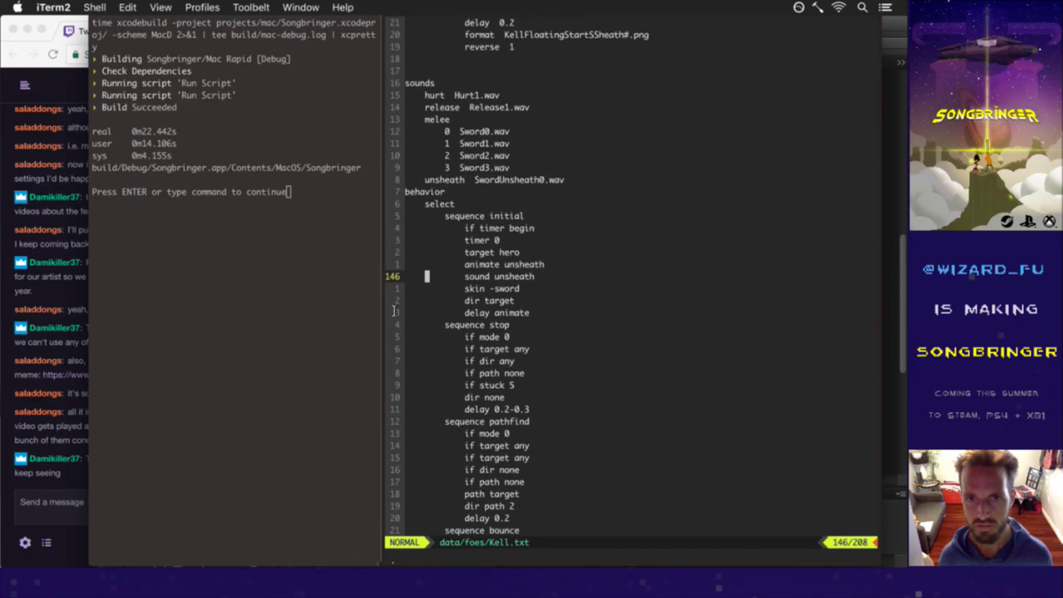
pyautogui.press('l')
pyautogui.press('l')
pyautogui.press('k')
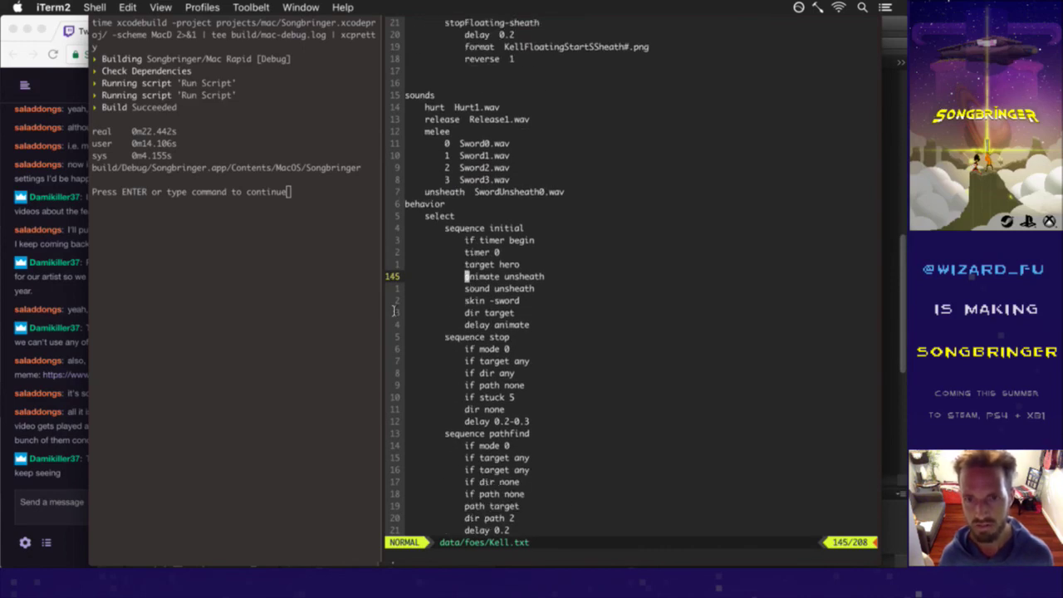
# Examine how modes are used in the stop, pathfind, bounce and melee sequences of Kell.txt.
pyautogui.press('j')
pyautogui.press('j')
pyautogui.press('j')
pyautogui.press('j')
pyautogui.press('j')
pyautogui.press('j')
pyautogui.press('j')
pyautogui.press('j')
pyautogui.press('j')
pyautogui.press('j')
pyautogui.press('j')
pyautogui.press('j')
pyautogui.press('j')
pyautogui.press('j')
pyautogui.press('j')
pyautogui.press('j')
pyautogui.press('j')
pyautogui.press('j')
pyautogui.press('j')
pyautogui.press('j')
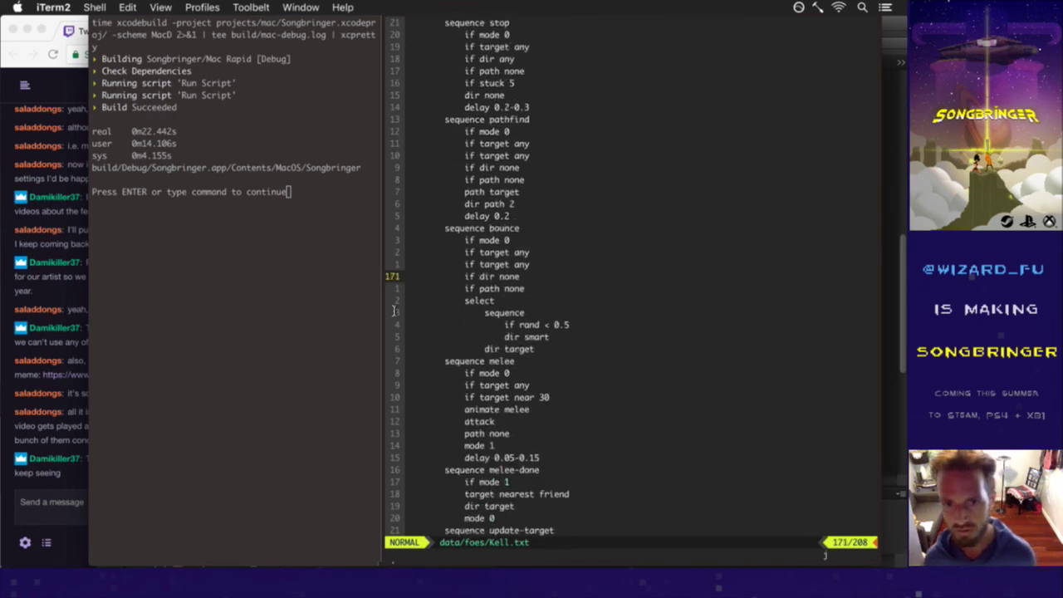
pyautogui.press('j')
pyautogui.press('j')
pyautogui.press('j')
pyautogui.write('/mode')
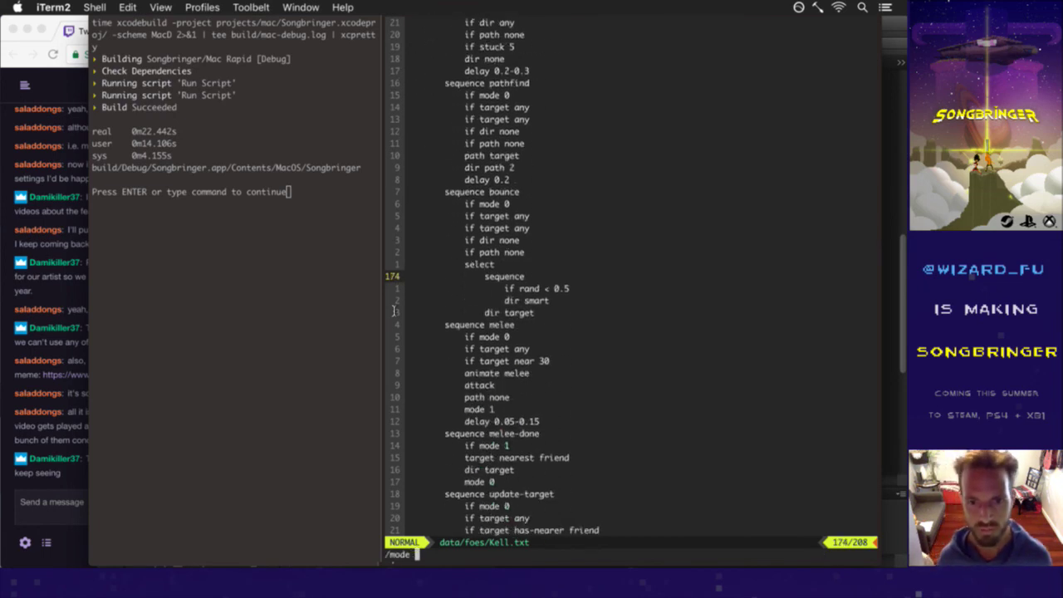
pyautogui.press('Escape')
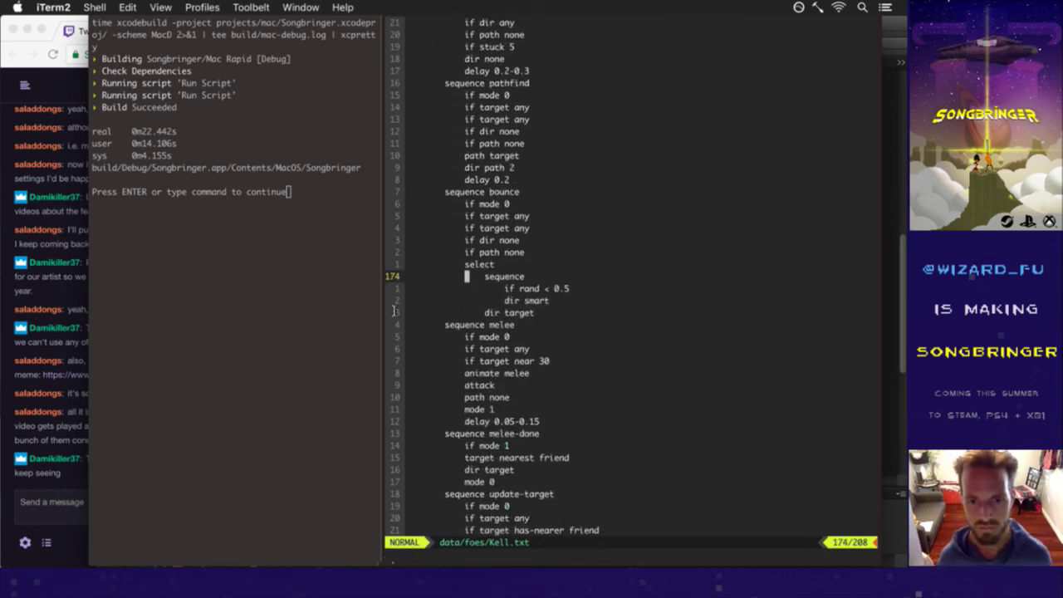
# In the initial sequence, insert the lines "delay 0.2" and "mode 10" between timer 0 and target hero.
pyautogui.press('k')
pyautogui.press('k')
pyautogui.press('k')
pyautogui.press('k')
pyautogui.press('k')
pyautogui.press('k')
pyautogui.press('k')
pyautogui.press('k')
pyautogui.press('k')
pyautogui.press('k')
pyautogui.press('k')
pyautogui.press('k')
pyautogui.press('k')
pyautogui.press('k')
pyautogui.press('k')
pyautogui.press('k')
pyautogui.press('k')
pyautogui.press('k')
pyautogui.press('k')
pyautogui.press('k')
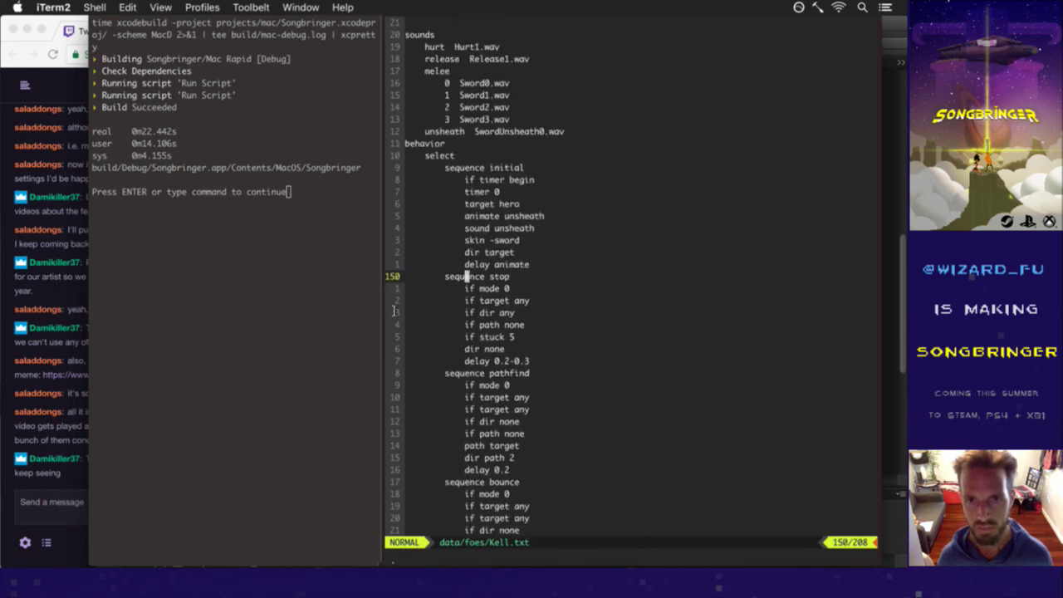
pyautogui.press('k')
pyautogui.press('k')
pyautogui.press('k')
pyautogui.press('k')
pyautogui.press('k')
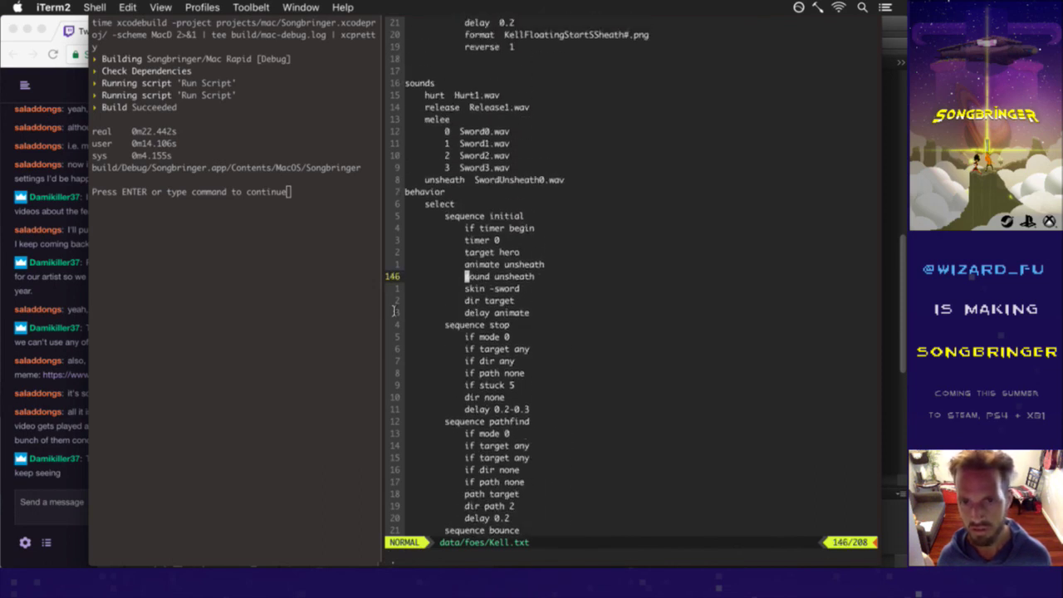
pyautogui.press('k')
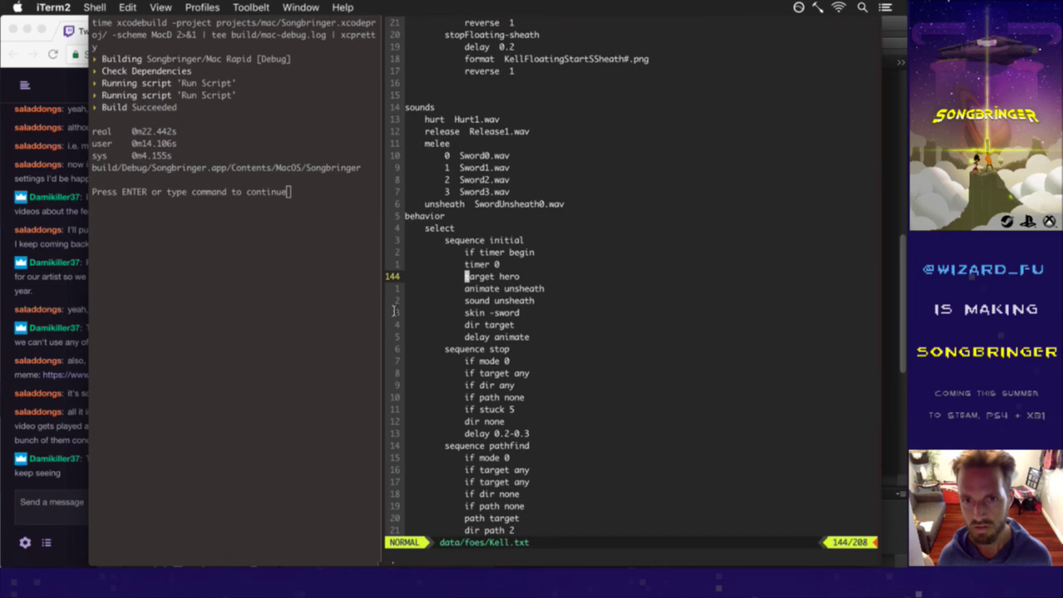
pyautogui.write('O')
pyautogui.write('mode 10')
pyautogui.press('Escape')
pyautogui.write('O')
pyautogui.write('delay')
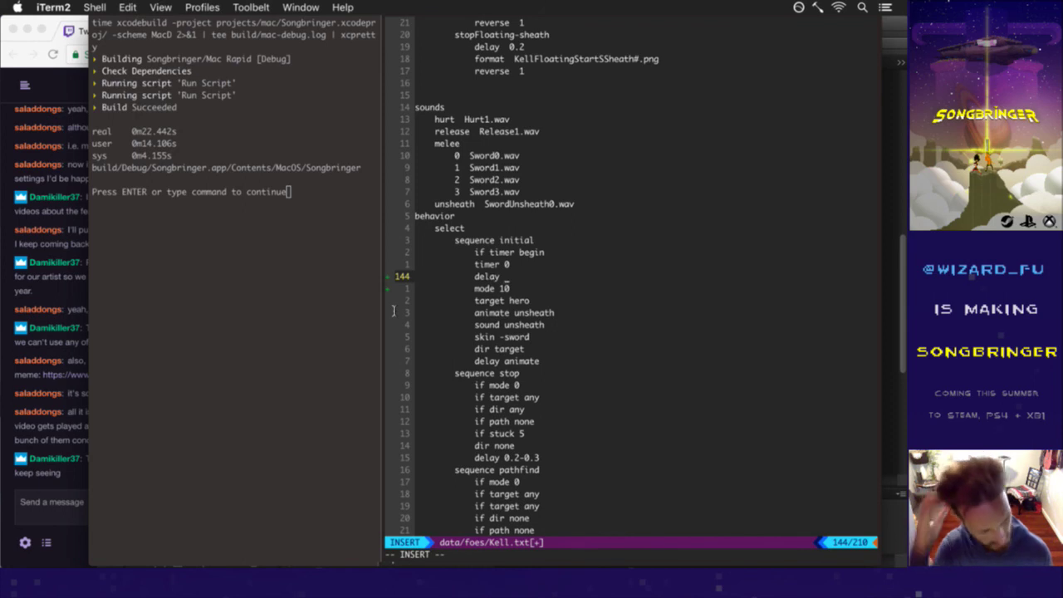
pyautogui.write(' 0.')
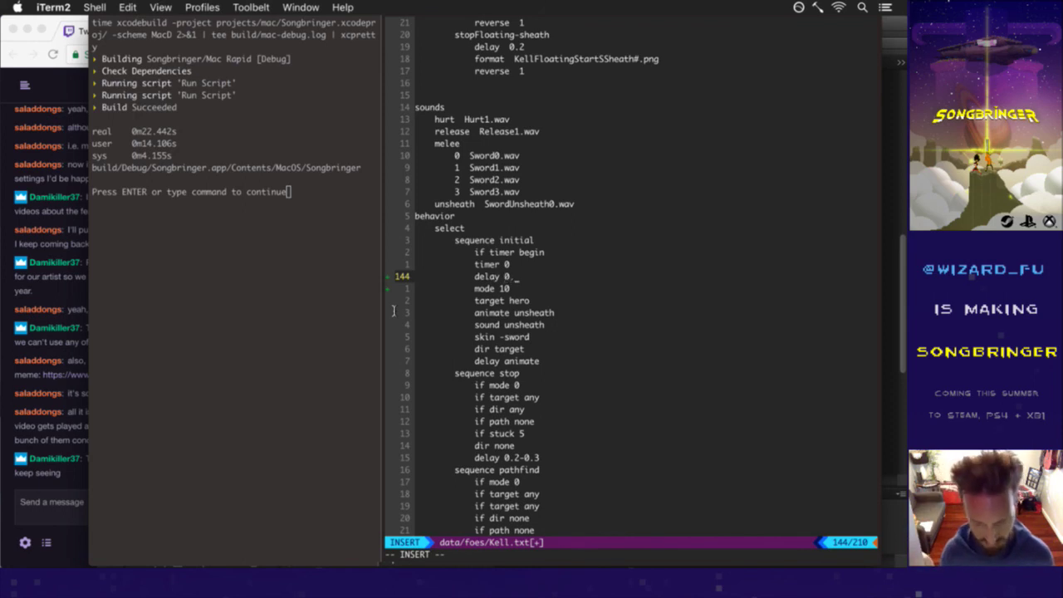
pyautogui.write('2')
pyautogui.press('Escape')
# Start a new "sequence unsheath" directly below mode 10, with "if mode 10" as its first line.
pyautogui.press('j')
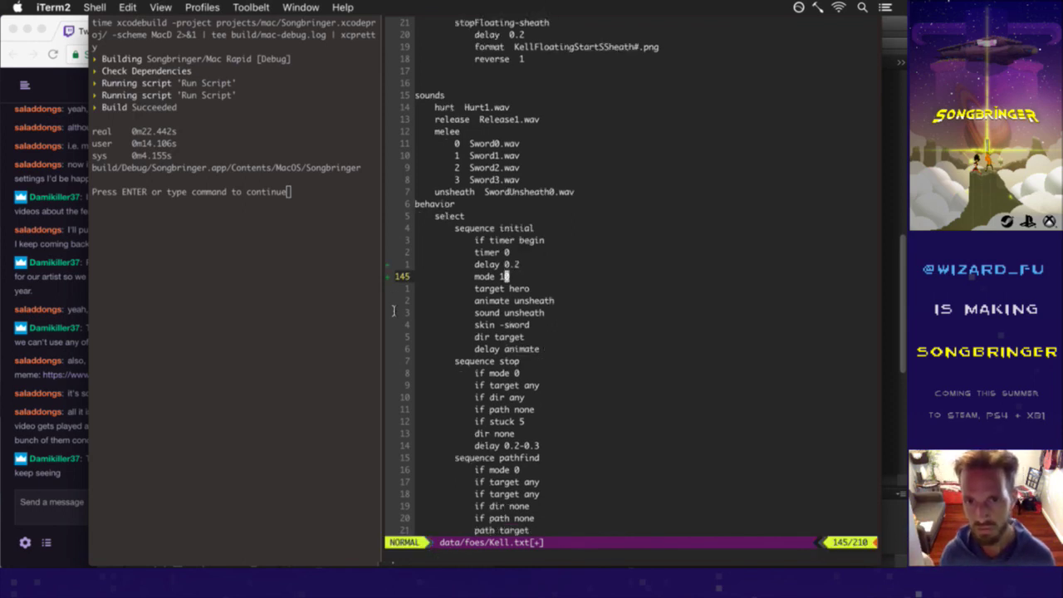
pyautogui.write('osequence unsheath')
pyautogui.press('Escape')
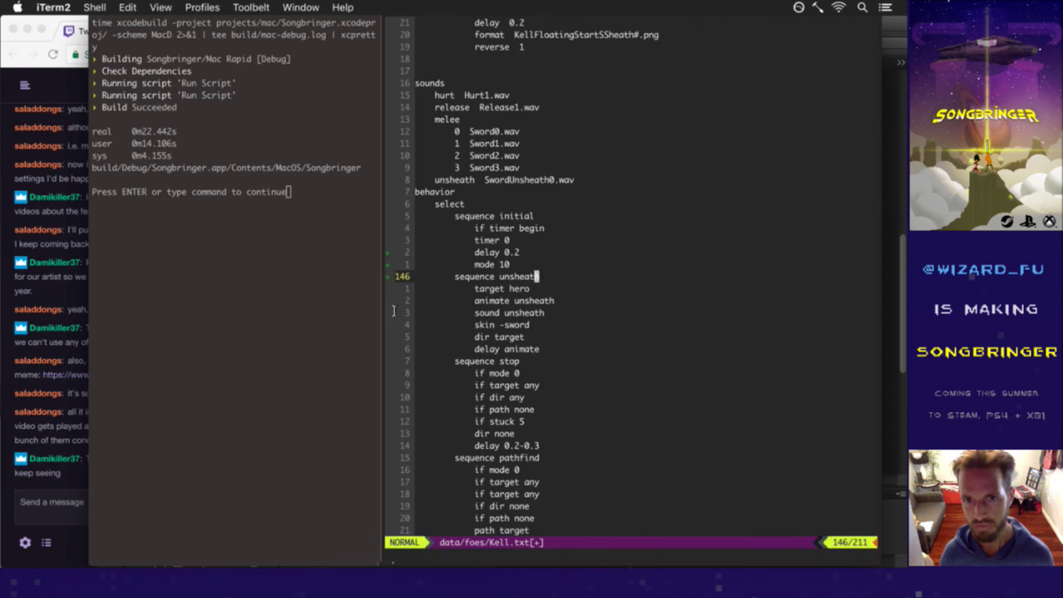
pyautogui.write('oif mode 10')
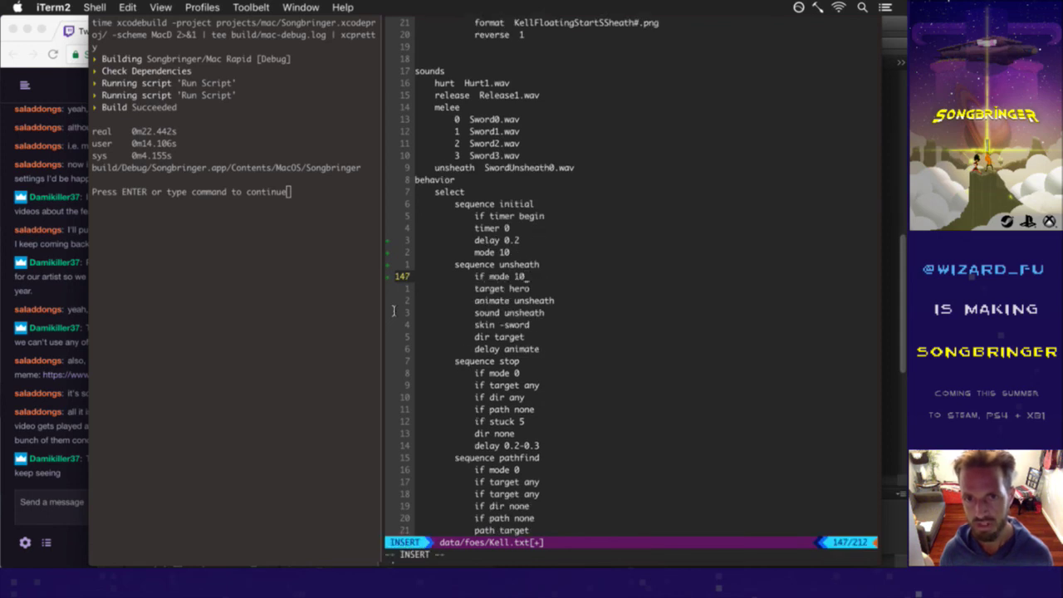
pyautogui.press('Escape')
# Add the line "mode 11" after delay animate, just above sequence stop.
pyautogui.press('j')
pyautogui.press('j')
pyautogui.press('j')
pyautogui.press('j')
pyautogui.press('j')
pyautogui.press('j')
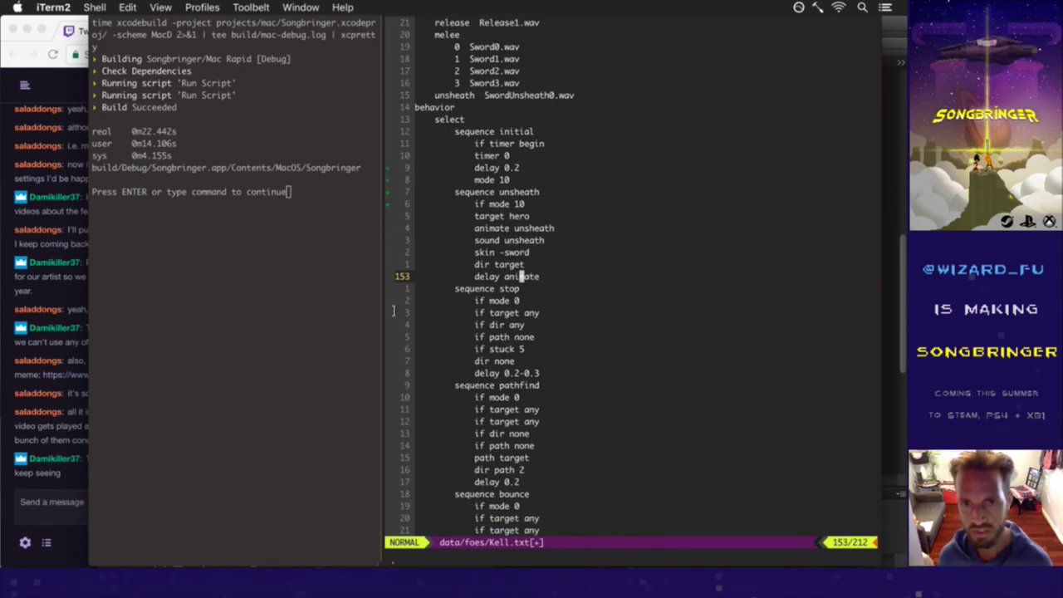
pyautogui.press('j')
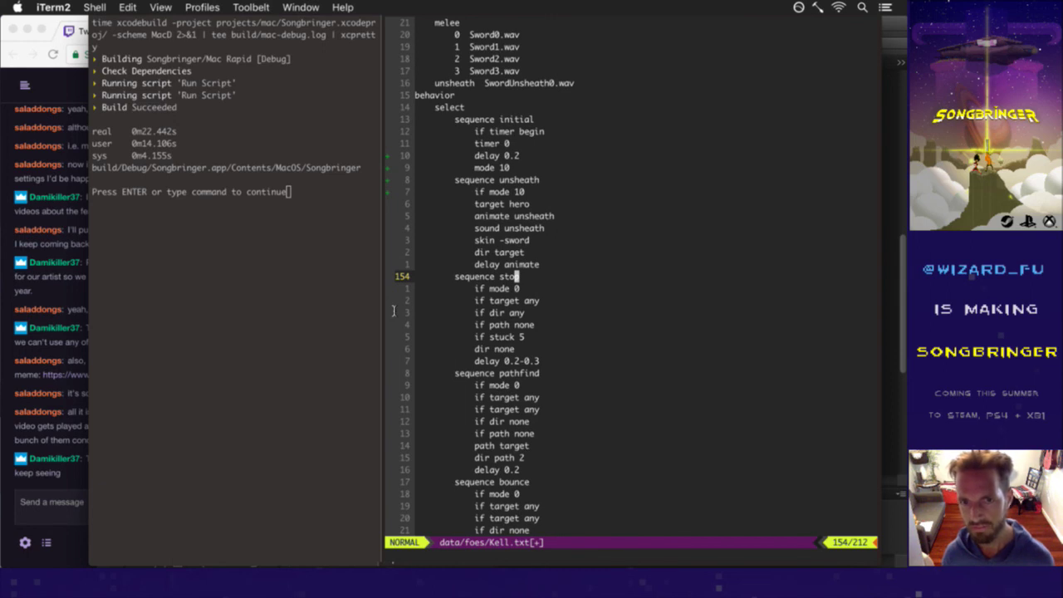
pyautogui.hotkey('shift', 'o')
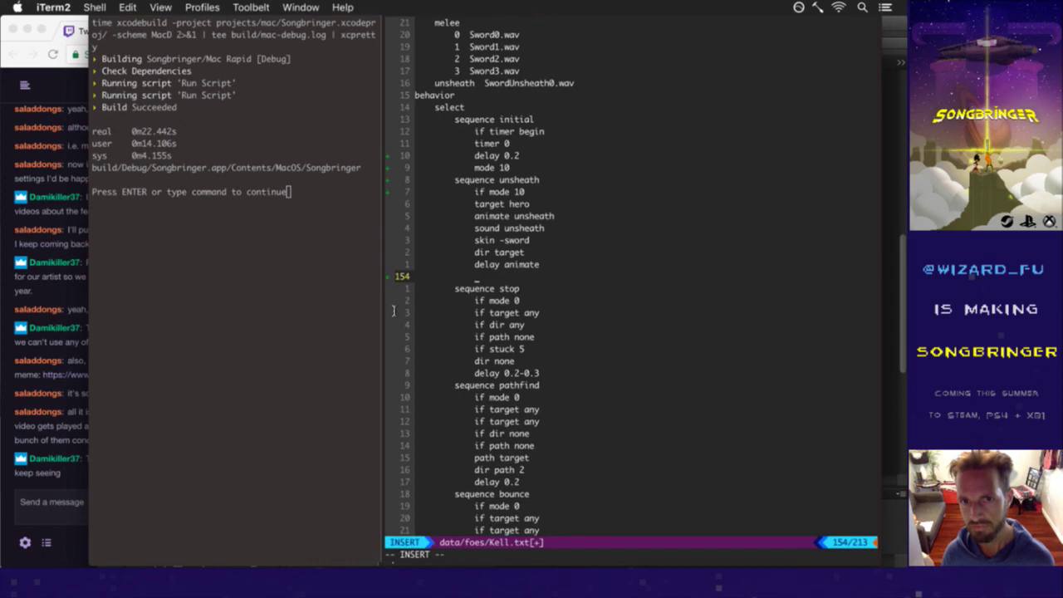
pyautogui.write('mode ')
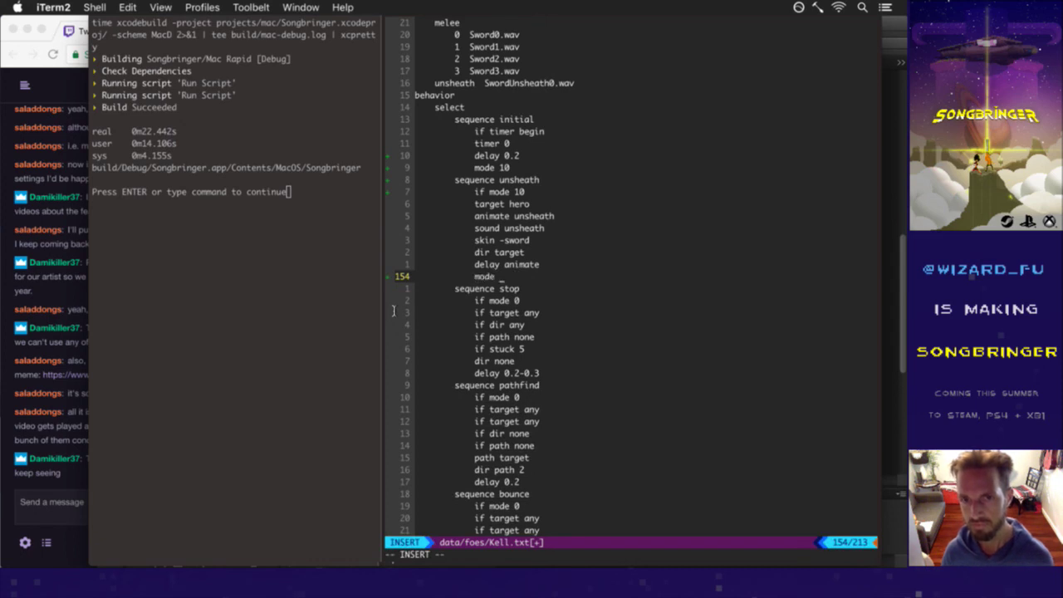
pyautogui.write('11')
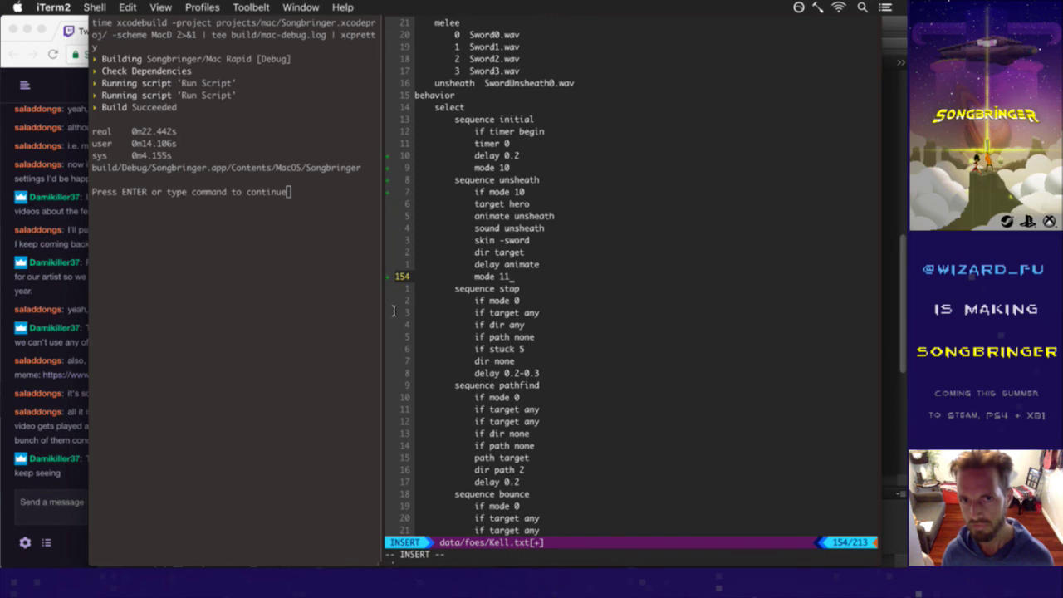
pyautogui.press('Escape')
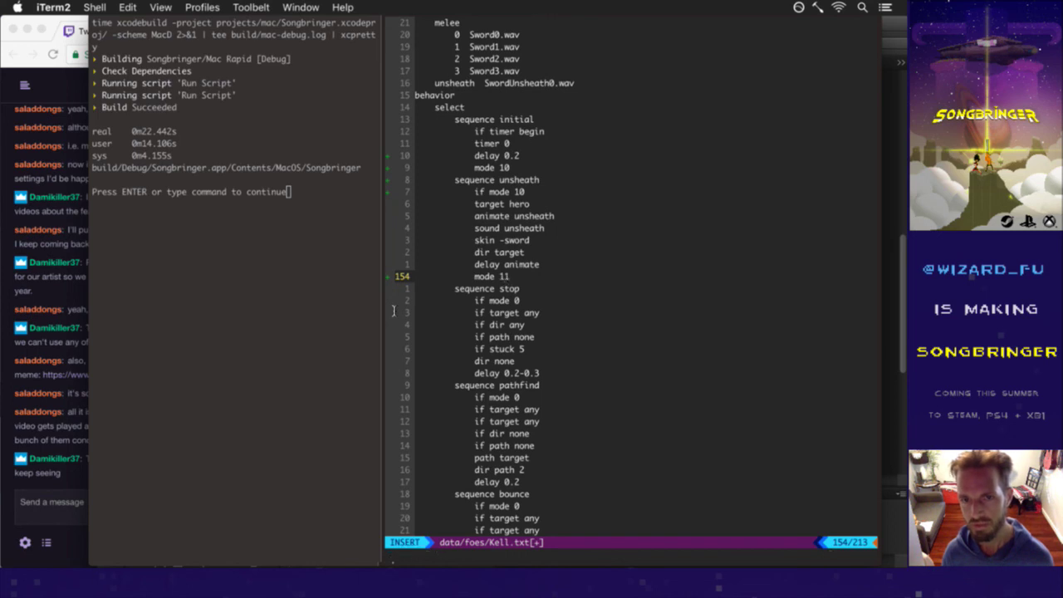
# Insert "sequence unsheathB" above dir target, with "if mode 11" as its first line.
pyautogui.press('k')
pyautogui.press('k')
pyautogui.write('Osequence un')
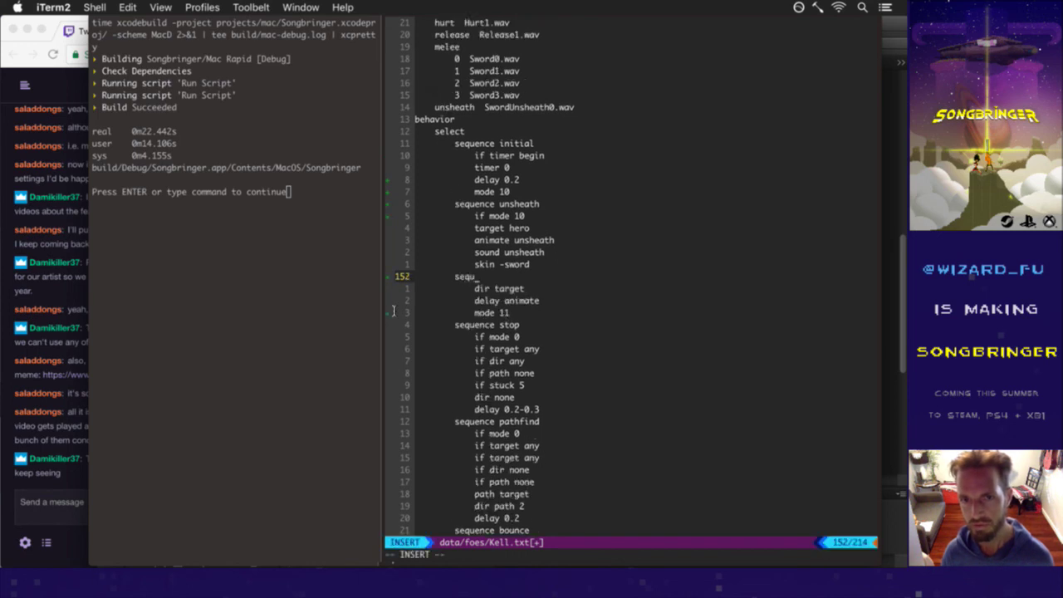
pyautogui.write('sheath8')
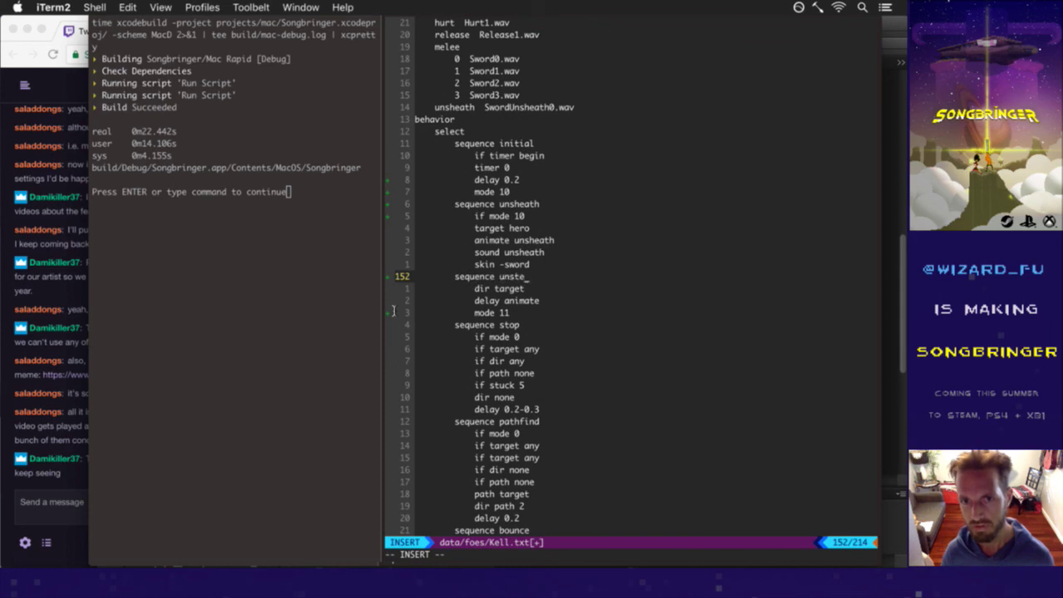
pyautogui.press('Escape')
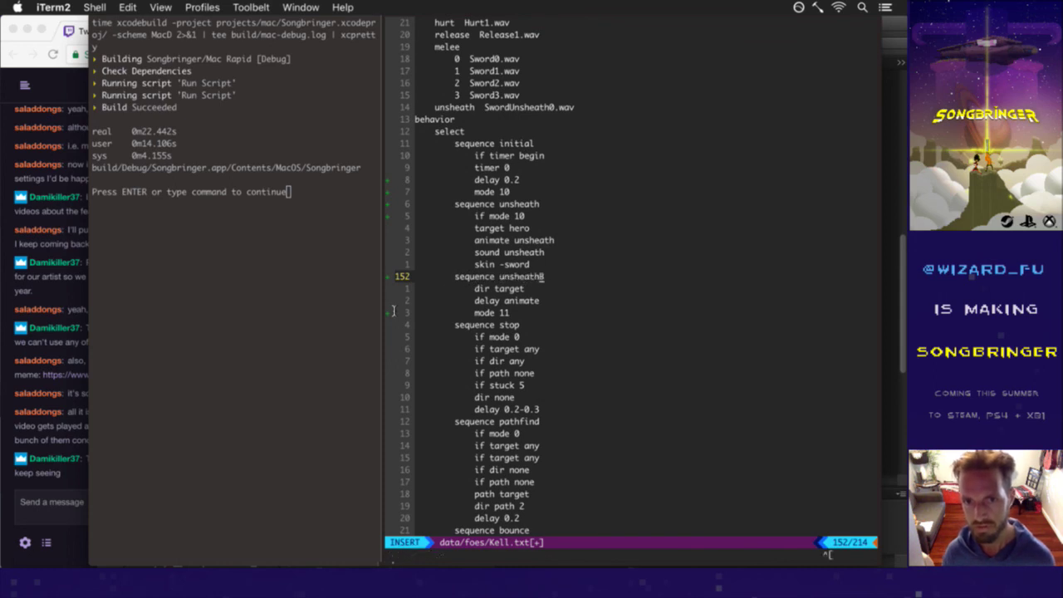
pyautogui.write('oif ')
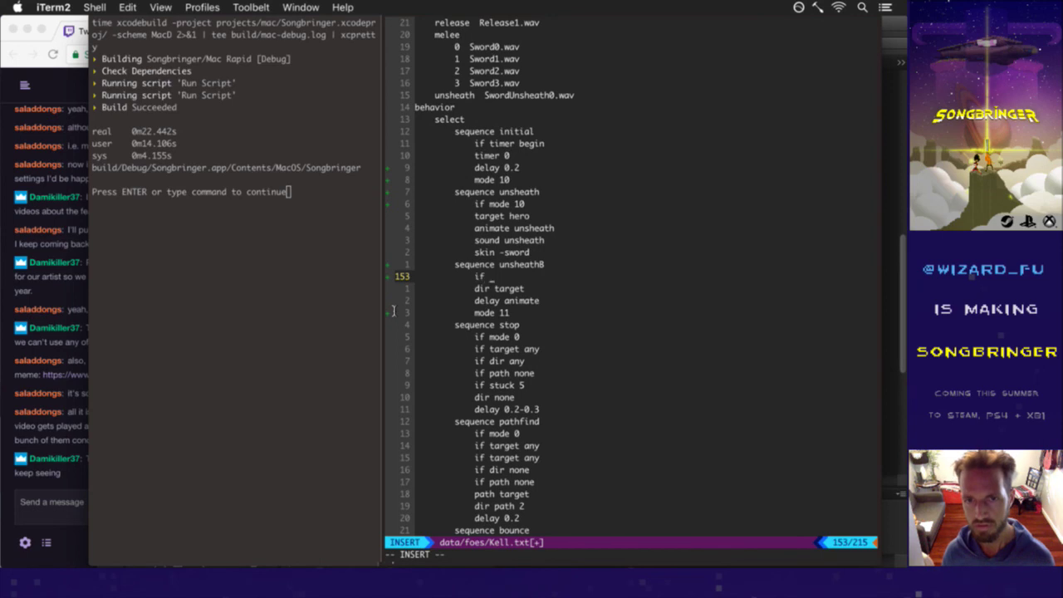
pyautogui.write('mode 11')
pyautogui.press('Escape')
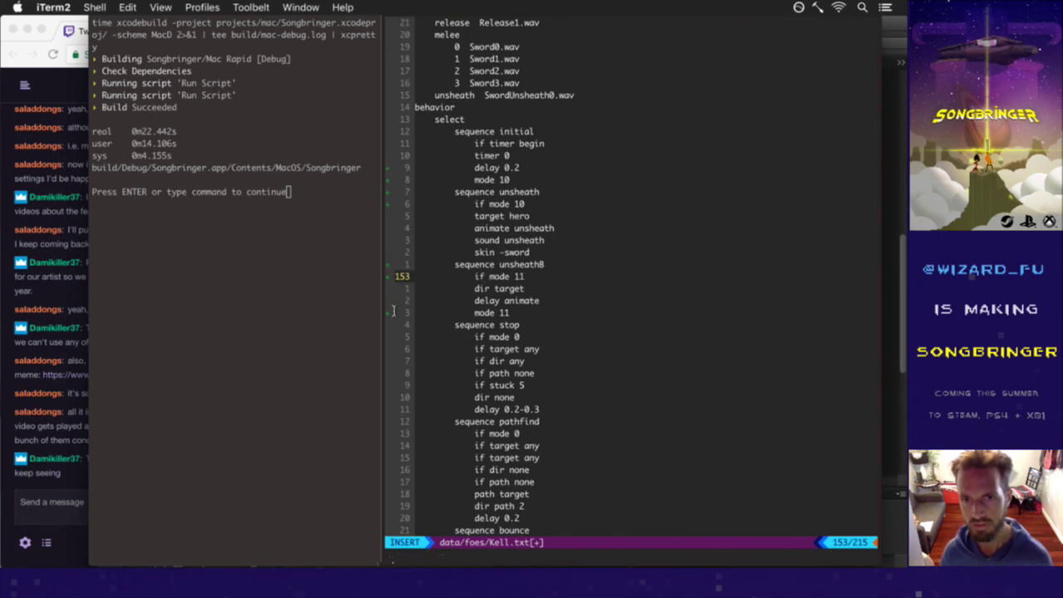
# End the unsheath sequence with "mode 11" below skin -sword, and move down to dir target in unsheathB.
pyautogui.write('kO')
pyautogui.write('mode 11')
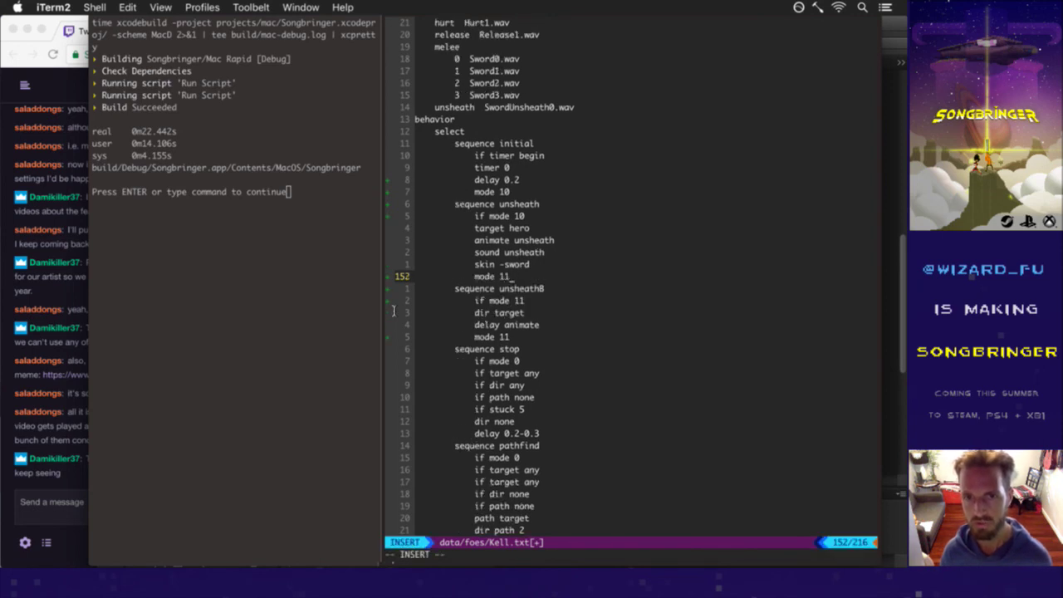
pyautogui.write('j')
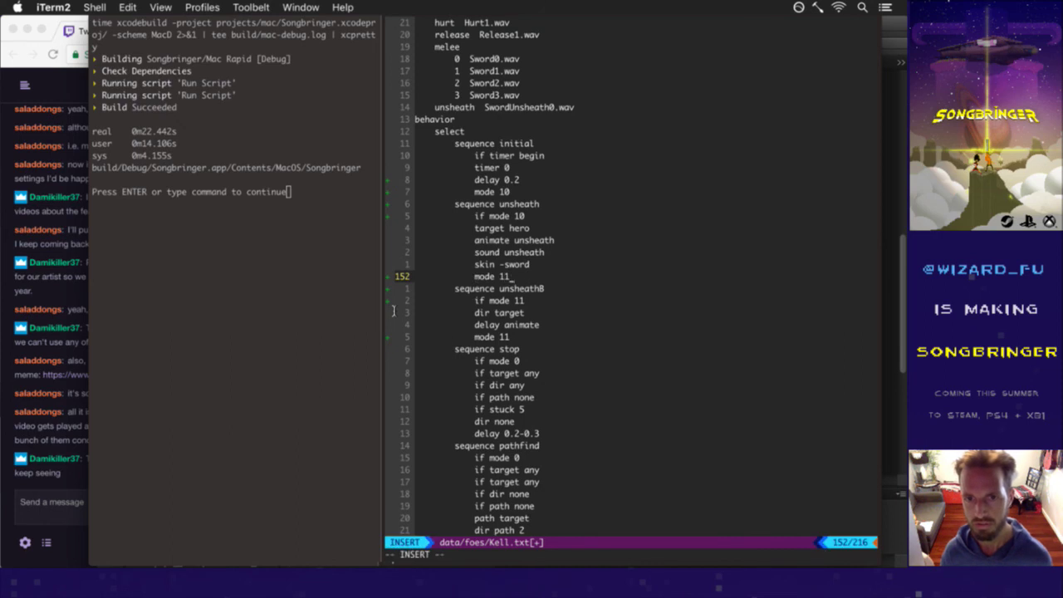
pyautogui.press('j')
pyautogui.press('j')
pyautogui.press('j')
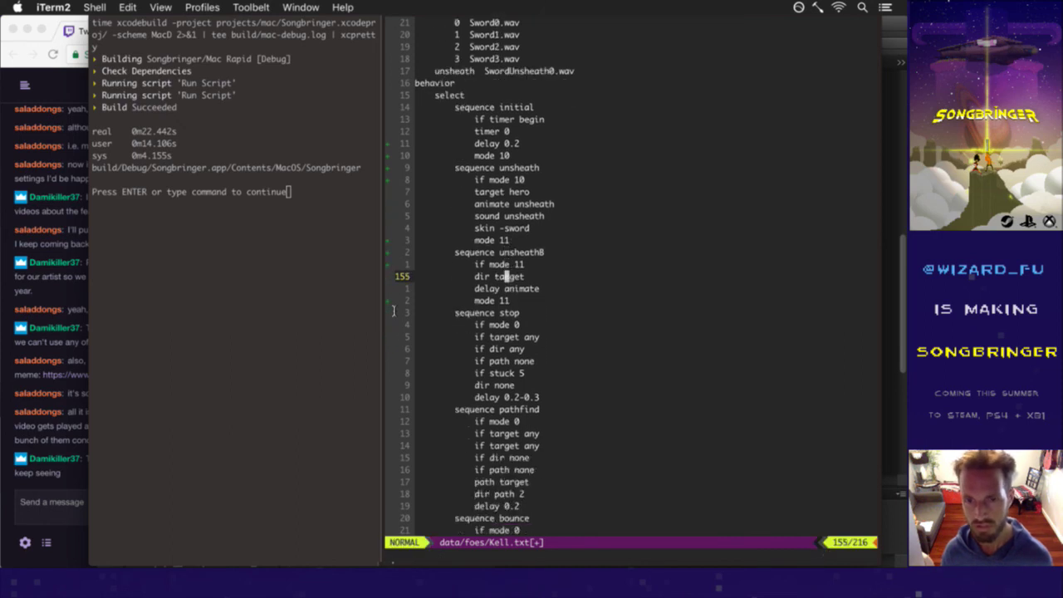
# Move the "delay animate" line from unsheathB into the unsheath sequence, just above sound unsheath.
pyautogui.press('j')
pyautogui.press('d')
pyautogui.press('d')
pyautogui.press('k')
pyautogui.press('k')
pyautogui.press('k')
pyautogui.press('k')
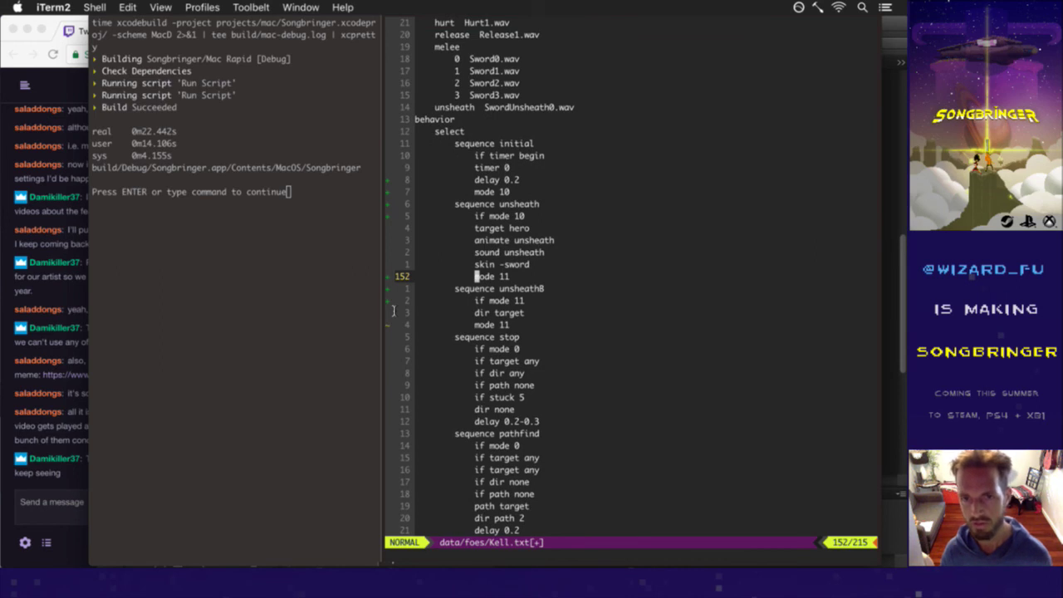
pyautogui.press('k')
pyautogui.press('k')
pyautogui.press('P')
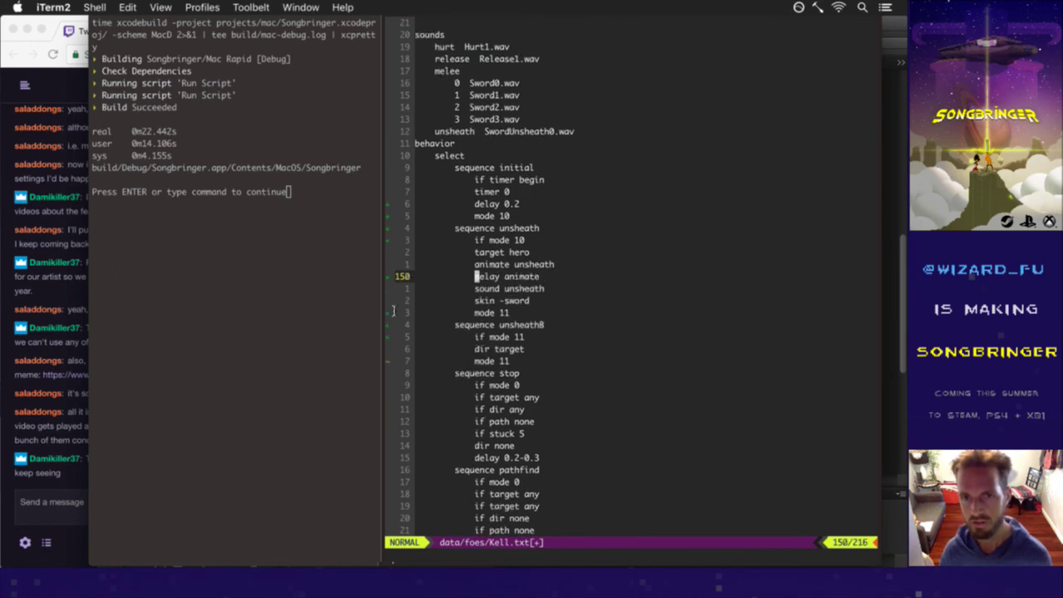
# Move the "delay animate" line down to between skin -sword and mode 11 in the unsheath sequence, and save Kell.txt.
pyautogui.press('d')
pyautogui.press('d')
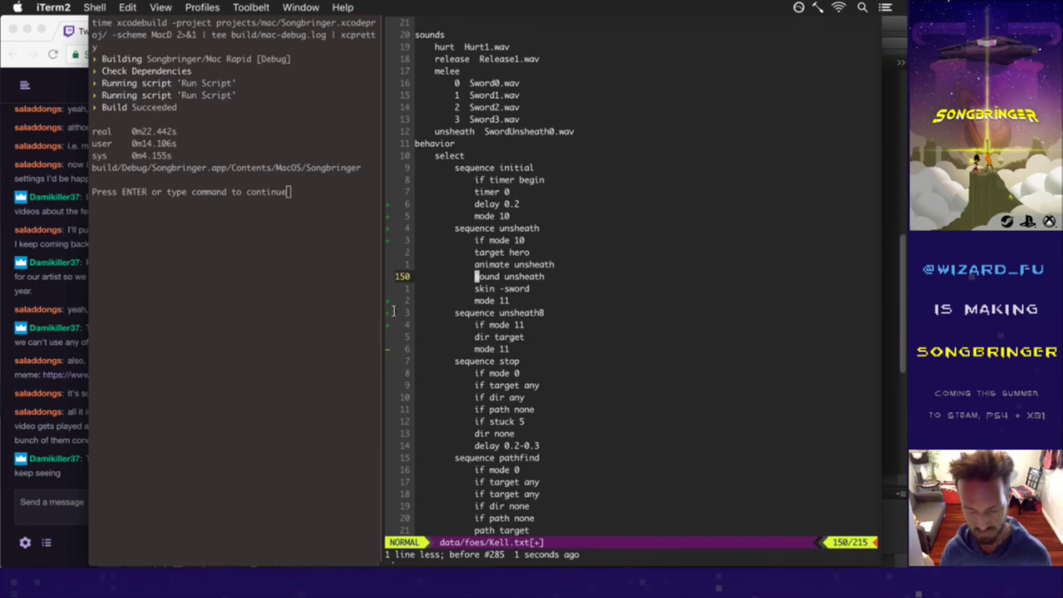
pyautogui.press('j')
pyautogui.press('j')
pyautogui.write('Pj:w')
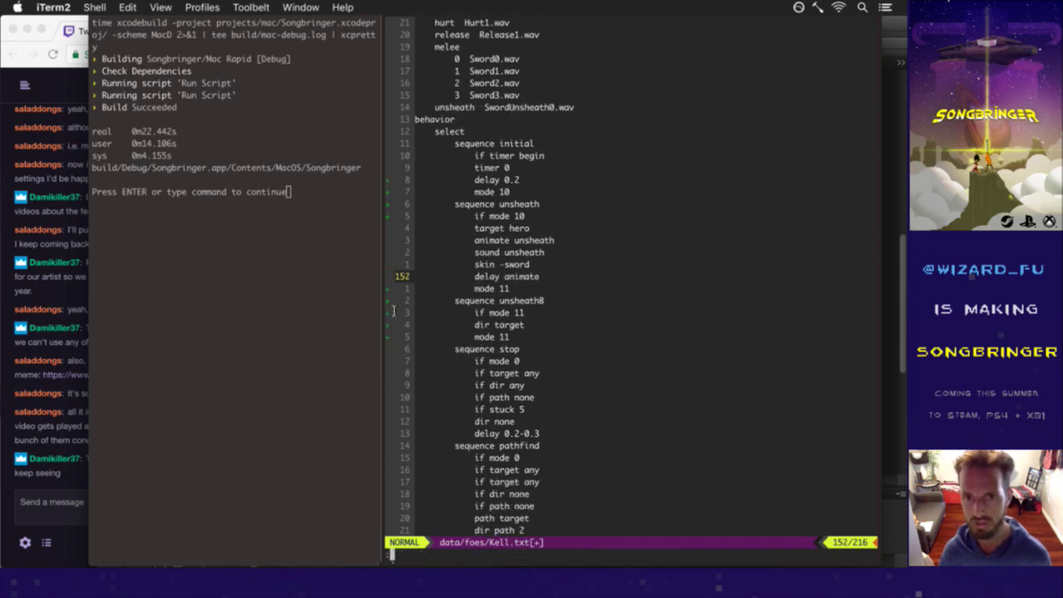
pyautogui.press('Return')
# Change the last line of unsheathB to "mode 0" and save Kell.txt.
pyautogui.press('j')
pyautogui.press('j')
pyautogui.press('j')
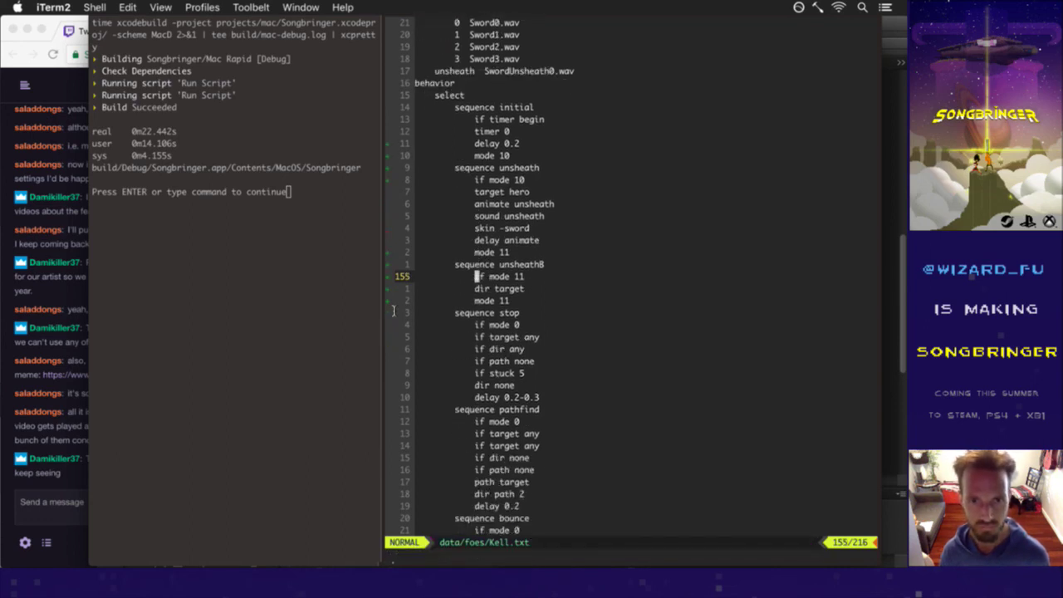
pyautogui.press('j')
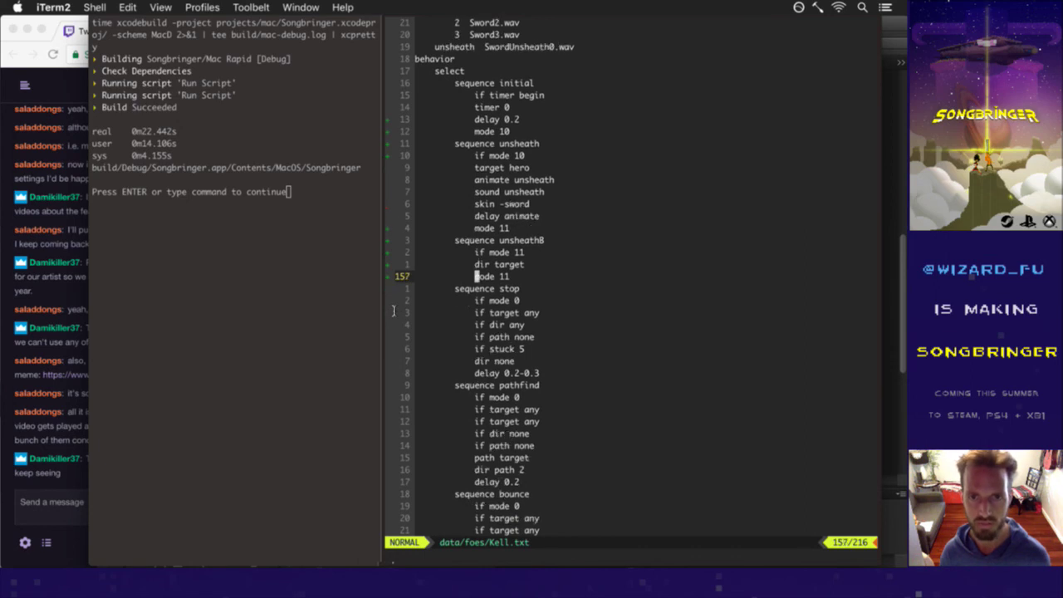
pyautogui.press('A')
pyautogui.press('BackSpace')
pyautogui.write('2')
pyautogui.press('Escape')
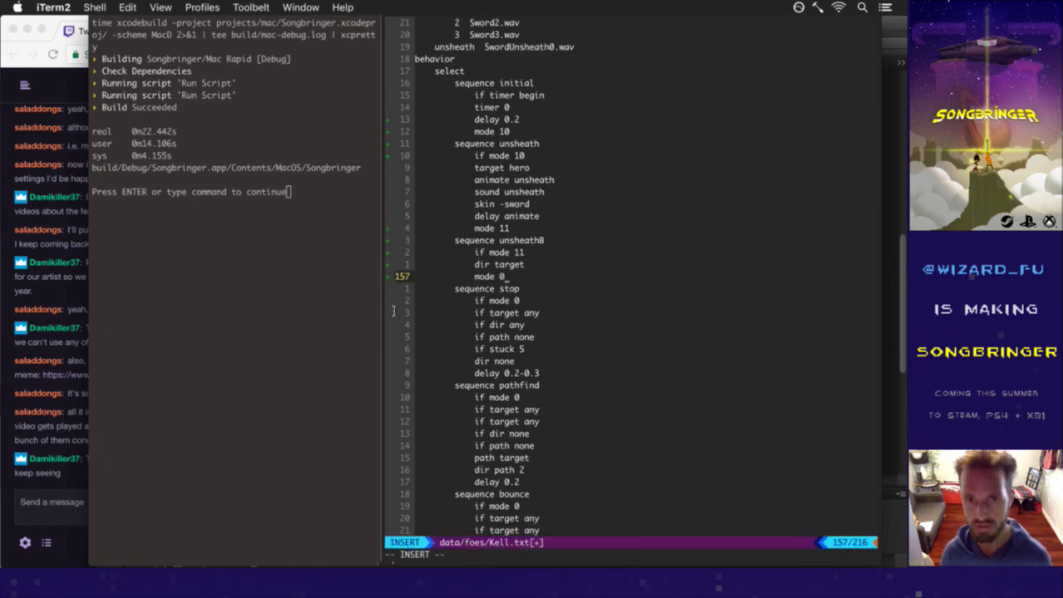
pyautogui.write(':w')
pyautogui.press('Return')
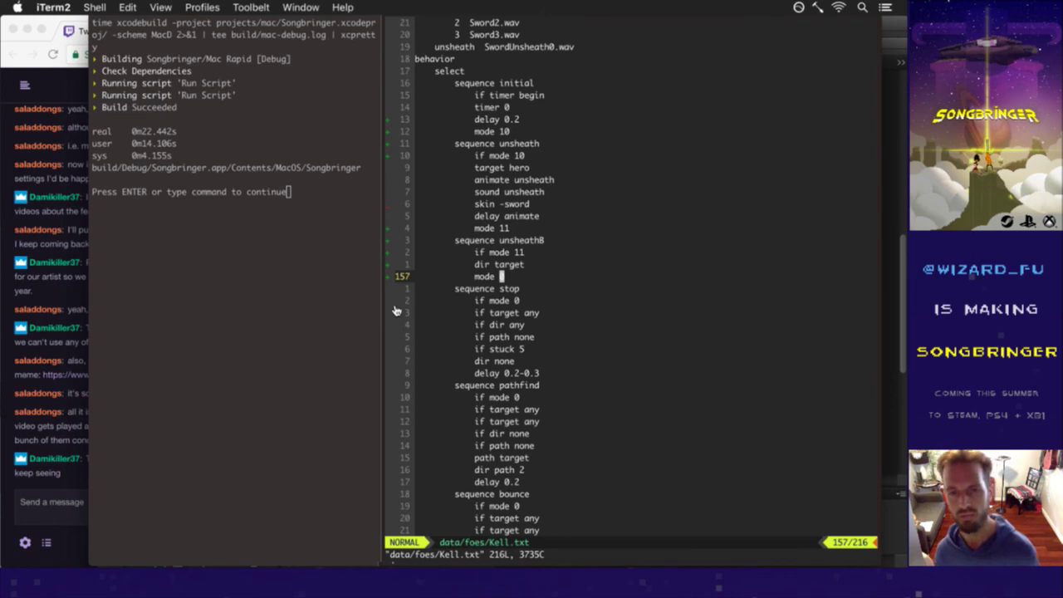
# Build and run Songbringer, advance Kell's dialogue to test the unsheath behavior, and quit the game.
pyautogui.write(':up')
pyautogui.press('Return')
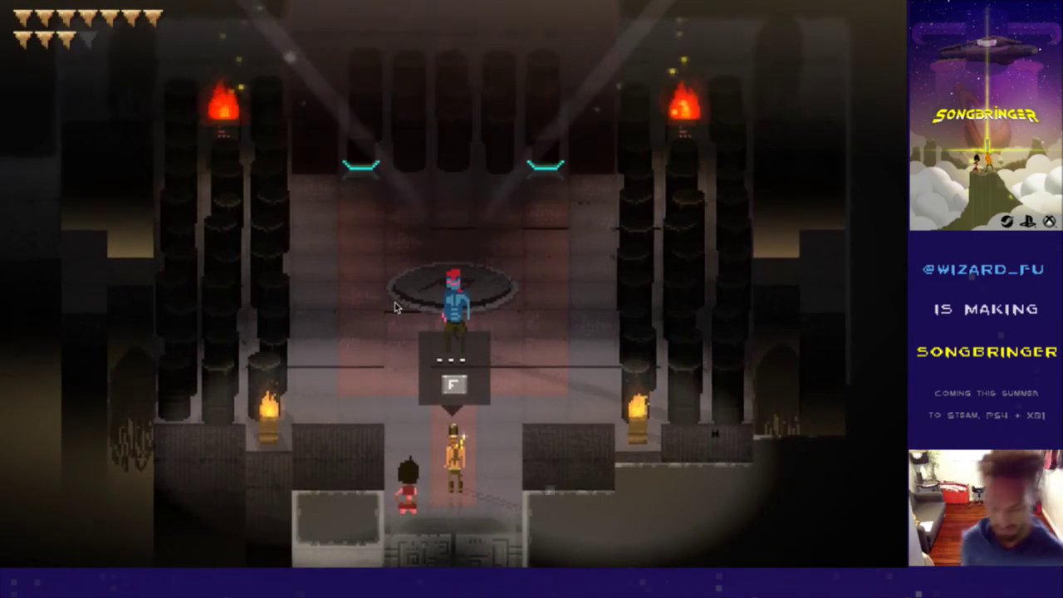
pyautogui.press('f')
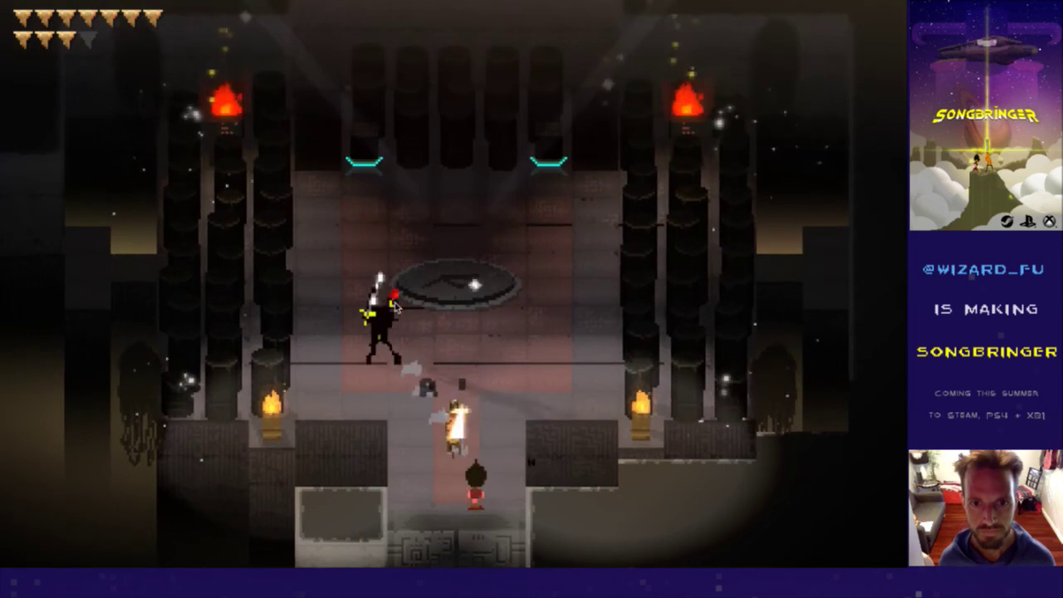
pyautogui.press('super+q')
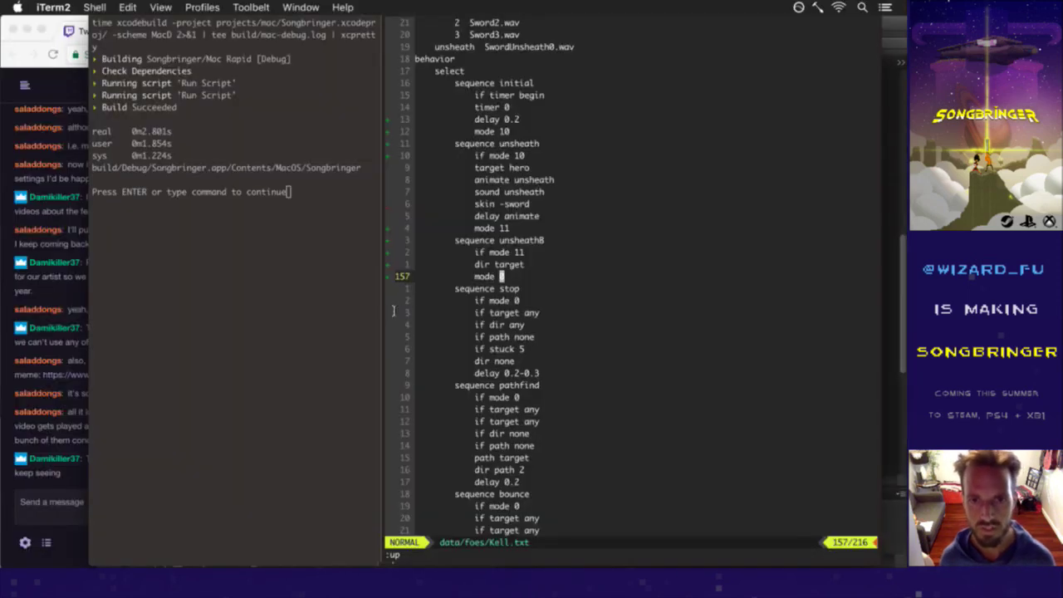
# Run Songbringer again to check where Kell stands, and return to Kell.txt in the editor.
pyautogui.press('Return')
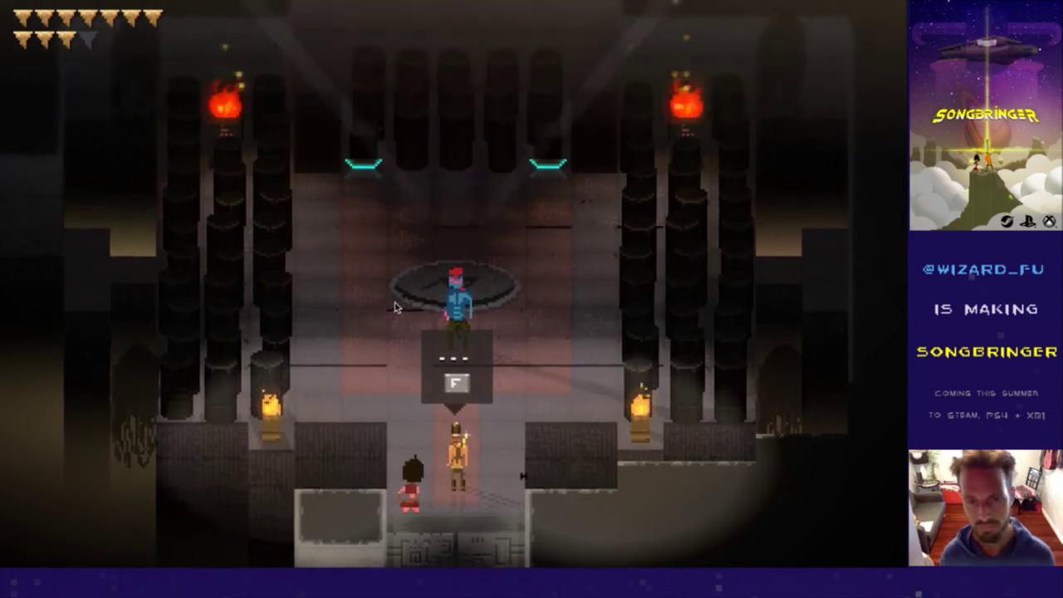
pyautogui.press('super+Tab')
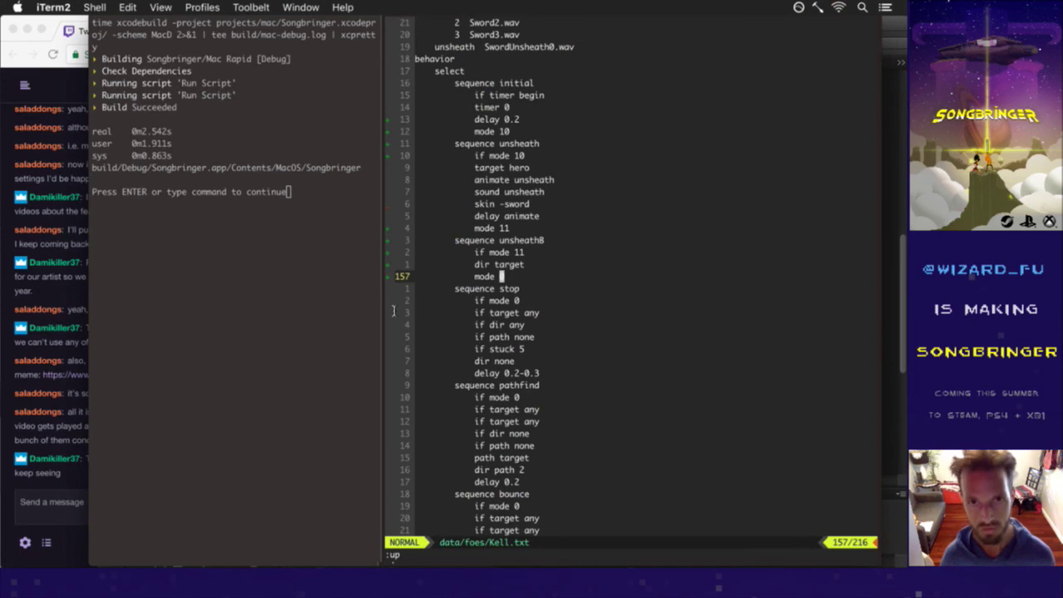
pyautogui.press('super+grave')
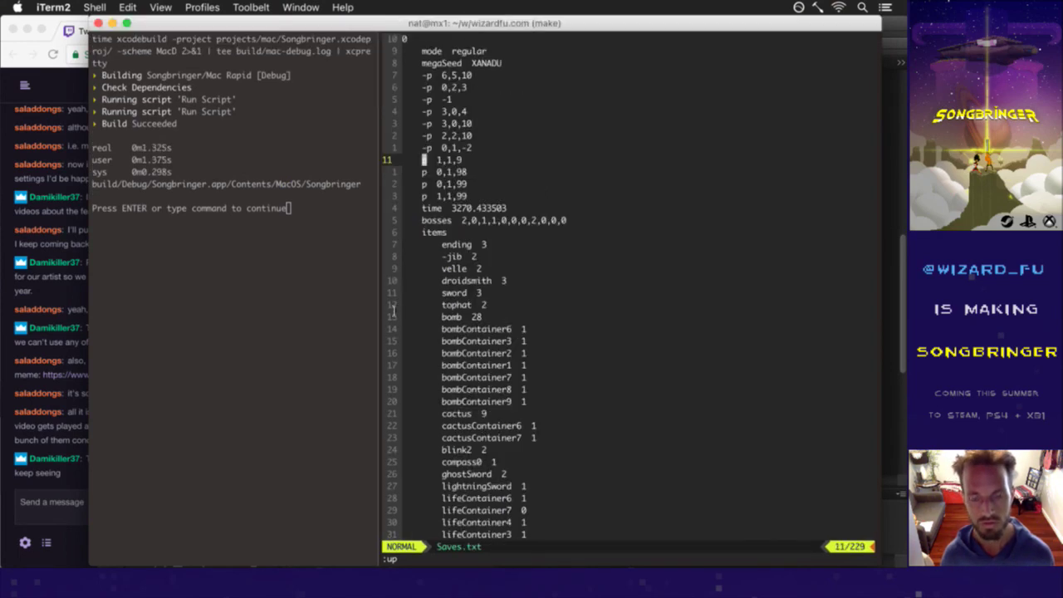
pyautogui.press('super+grave')
pyautogui.write(':fin')
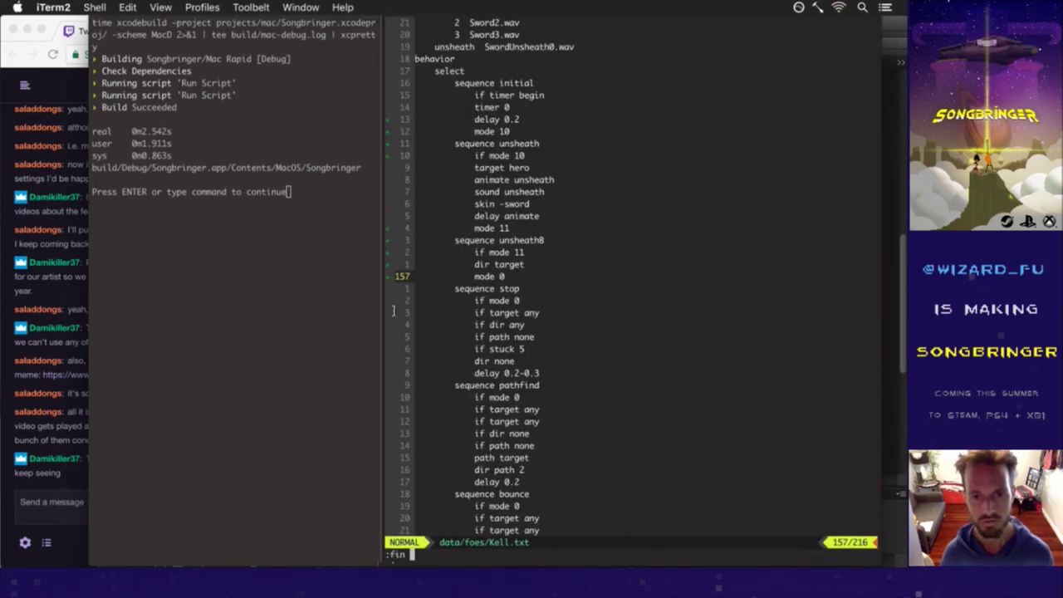
pyautogui.write(' c')
pyautogui.press('BackSpace')
pyautogui.press('BackSpace')
pyautogui.press('BackSpace')
pyautogui.press('BackSpace')
pyautogui.press('BackSpace')
pyautogui.write('tjump! create')
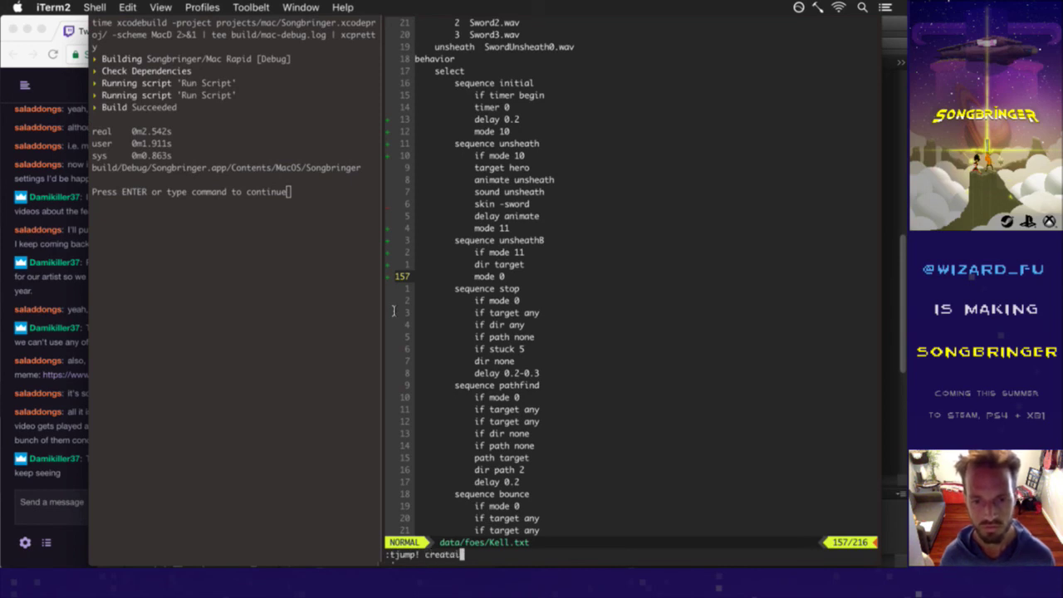
pyautogui.press('Escape')
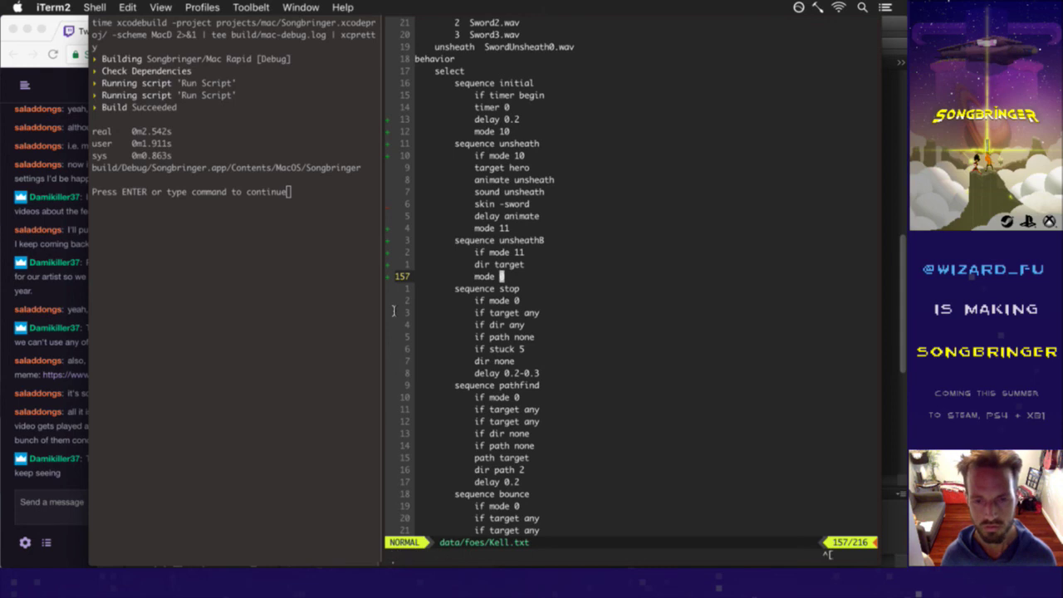
# Jump to the createAI tag, choosing match 1, to open Area::createAI in AreaCreation.cpp.
pyautogui.write(':tjump! creat')
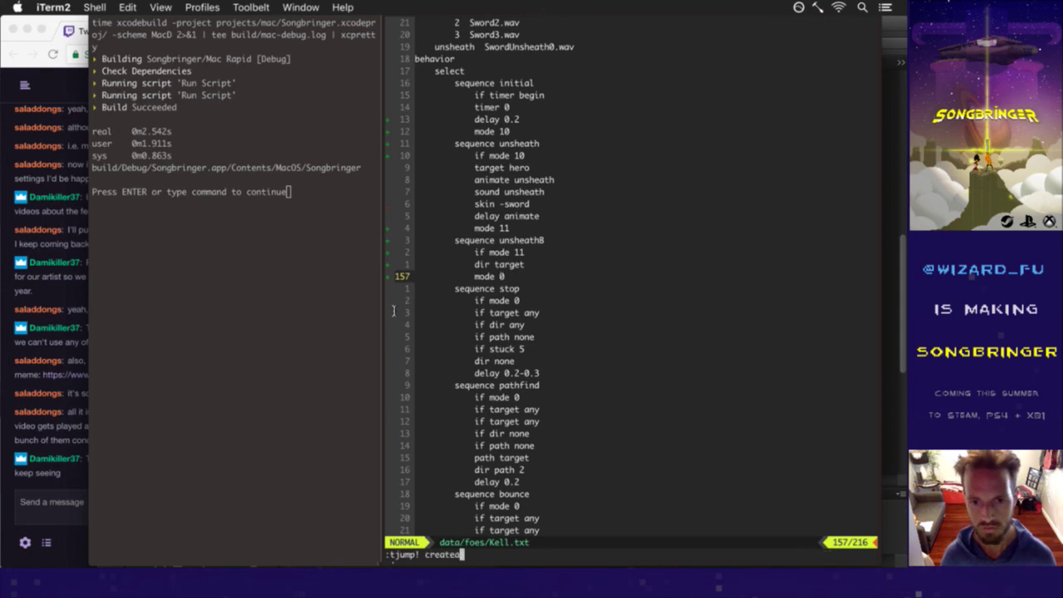
pyautogui.write('eA')
pyautogui.press('Tab')
pyautogui.press('Return')
pyautogui.write('1')
pyautogui.press('Return')
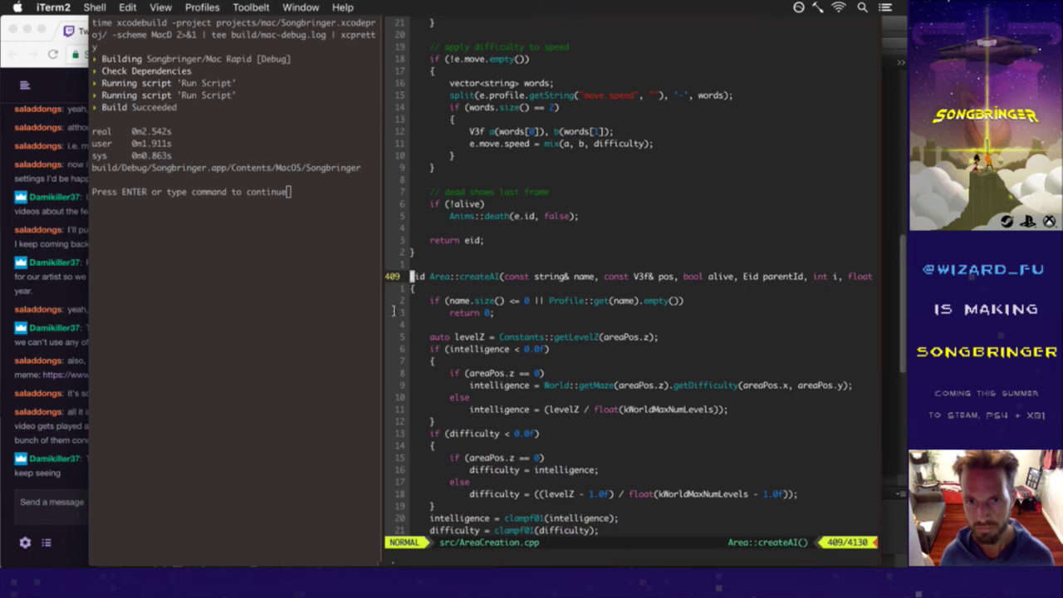
# Copy the whole "FearBoss" else-if branch from the position checks in createAI.
pyautogui.hotkey('ctrl', 'd')
pyautogui.hotkey('ctrl', 'd')
pyautogui.hotkey('ctrl', 'd')
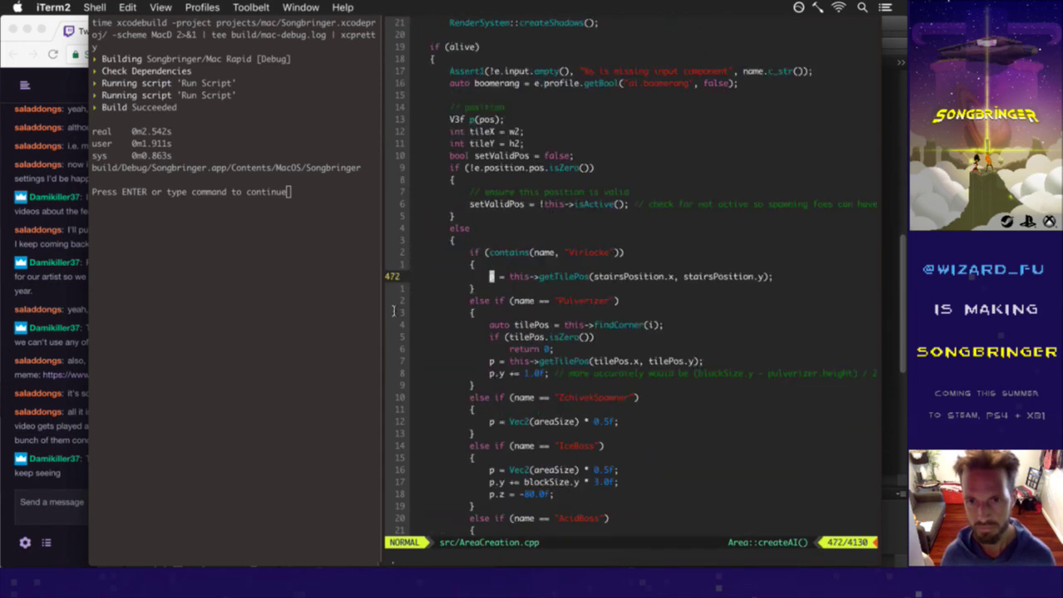
pyautogui.hotkey('ctrl', 'd')
pyautogui.hotkey('ctrl', 'd')
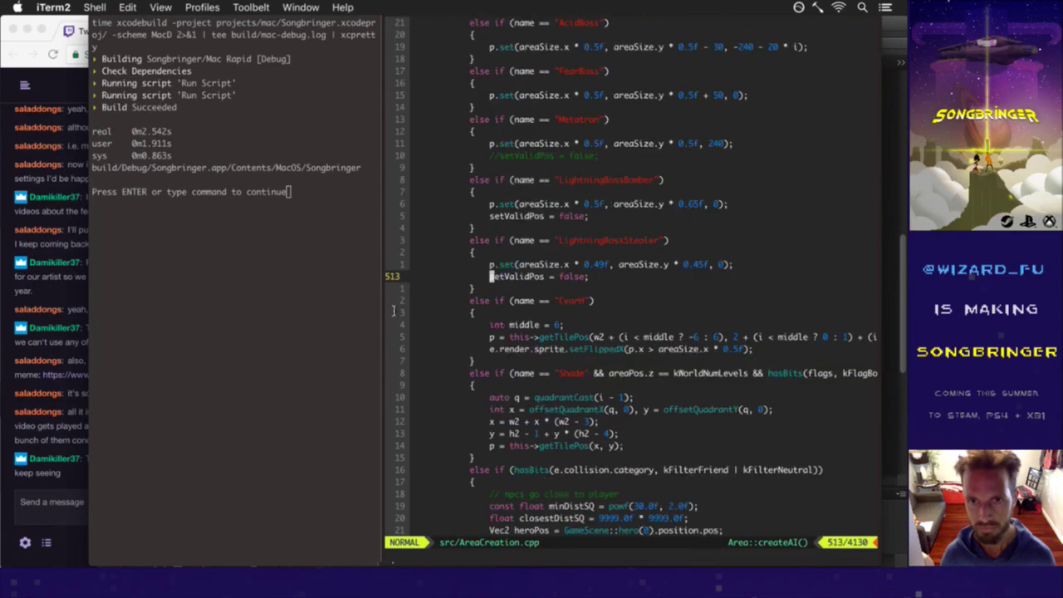
pyautogui.press('k')
pyautogui.press('k')
pyautogui.press('k')
pyautogui.press('k')
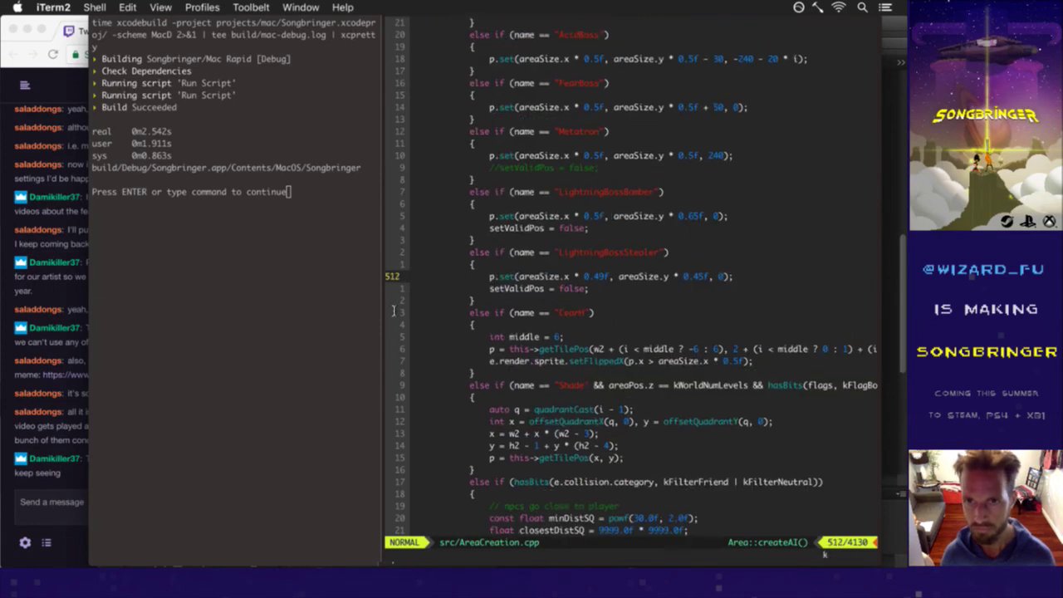
pyautogui.press('k')
pyautogui.press('k')
pyautogui.press('k')
pyautogui.press('k')
pyautogui.press('k')
pyautogui.press('k')
pyautogui.press('k')
pyautogui.press('k')
pyautogui.press('k')
pyautogui.press('k')
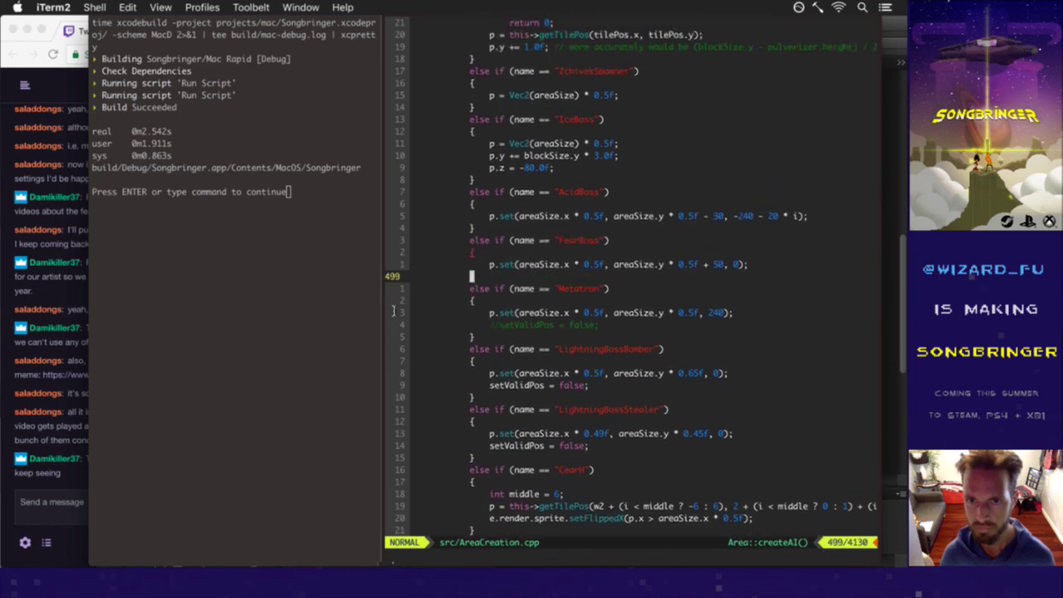
pyautogui.press('j')
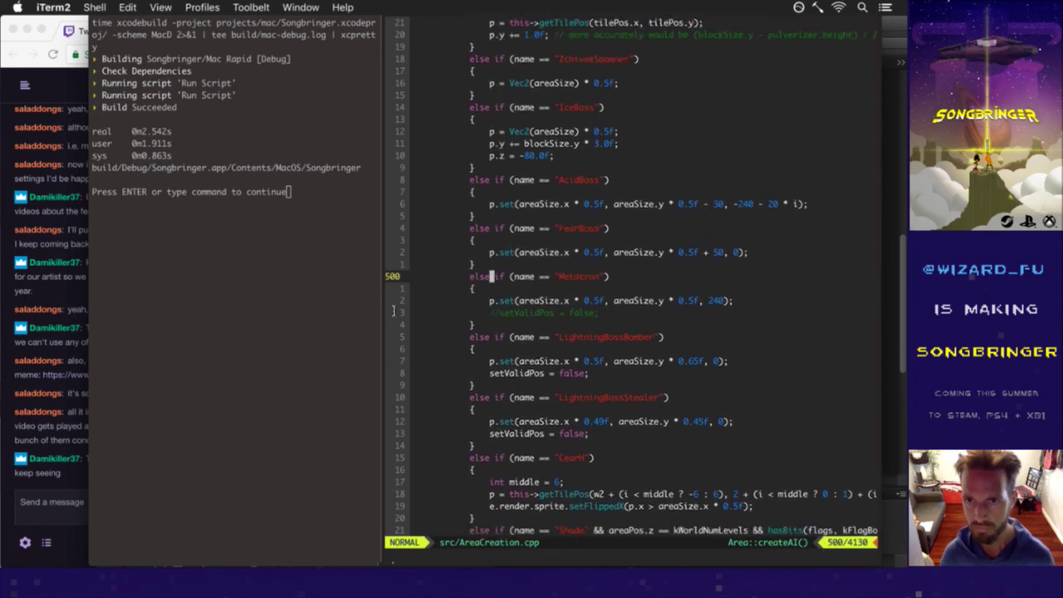
pyautogui.press('k')
pyautogui.press('k')
pyautogui.press('k')
pyautogui.press('k')
pyautogui.press('V')
pyautogui.press('j')
pyautogui.press('j')
pyautogui.press('j')
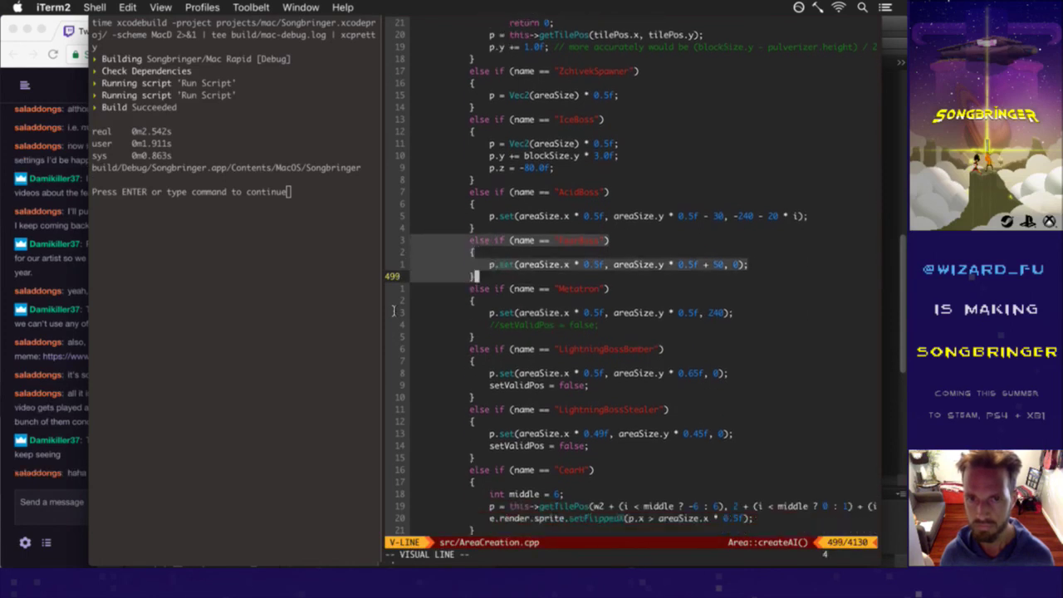
pyautogui.press('y')
# Paste the copied branch below the "Shade" branch, just above the kFilterFriend | kFilterNeutral check.
pyautogui.press('j')
pyautogui.press('j')
pyautogui.press('j')
pyautogui.press('j')
pyautogui.press('j')
pyautogui.press('j')
pyautogui.press('j')
pyautogui.press('j')
pyautogui.press('j')
pyautogui.press('j')
pyautogui.press('j')
pyautogui.press('j')
pyautogui.press('j')
pyautogui.press('j')
pyautogui.press('j')
pyautogui.press('j')
pyautogui.press('j')
pyautogui.press('j')
pyautogui.press('j')
pyautogui.press('j')
pyautogui.press('j')
pyautogui.press('j')
pyautogui.press('j')
pyautogui.press('j')
pyautogui.press('j')
pyautogui.press('j')
pyautogui.press('j')
pyautogui.press('j')
pyautogui.press('j')
pyautogui.press('j')
pyautogui.press('j')
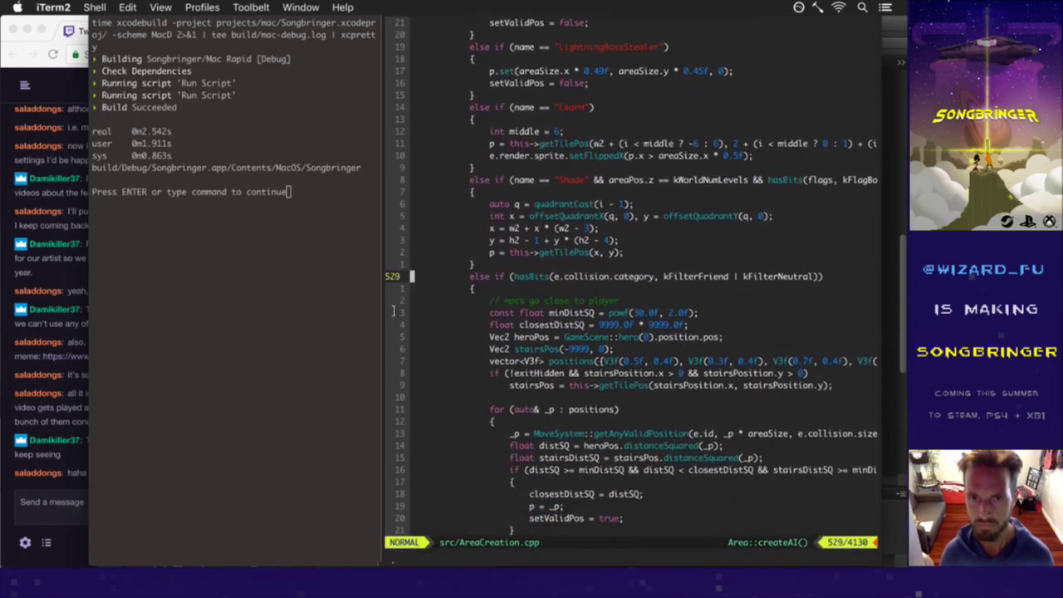
pyautogui.press('P')
# Change the pasted branch's name check to "Kell" and save AreaCreation.cpp.
pyautogui.press('f')
pyautogui.hotkey('shift', 'f')
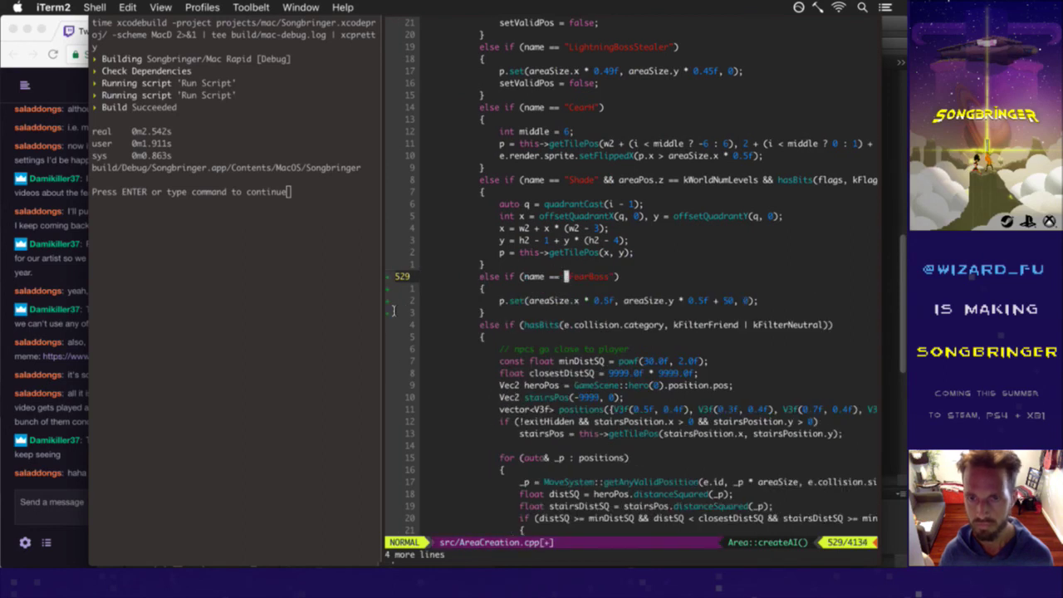
pyautogui.press('c')
pyautogui.press('i')
pyautogui.press('"')
pyautogui.write('Kelp')
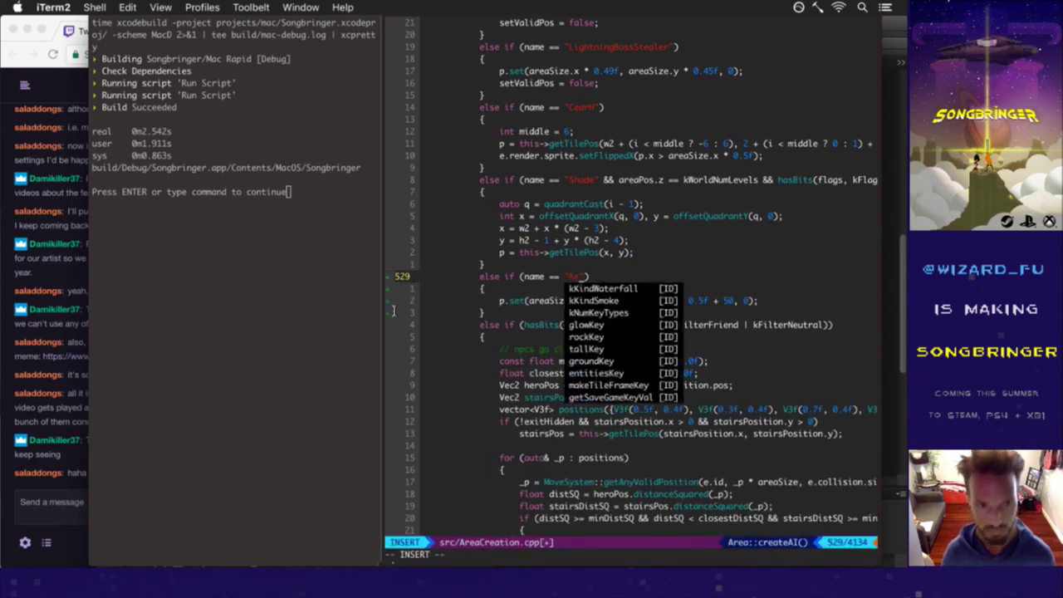
pyautogui.press('Escape')
pyautogui.write(':w')
pyautogui.press('Return')
# Remove the "+ 50" offset from the y position in the Kell branch, leaving areaSize.y * 0.5f, and save.
pyautogui.press('j')
pyautogui.press('j')
pyautogui.press('f5')
pyautogui.press('t+')
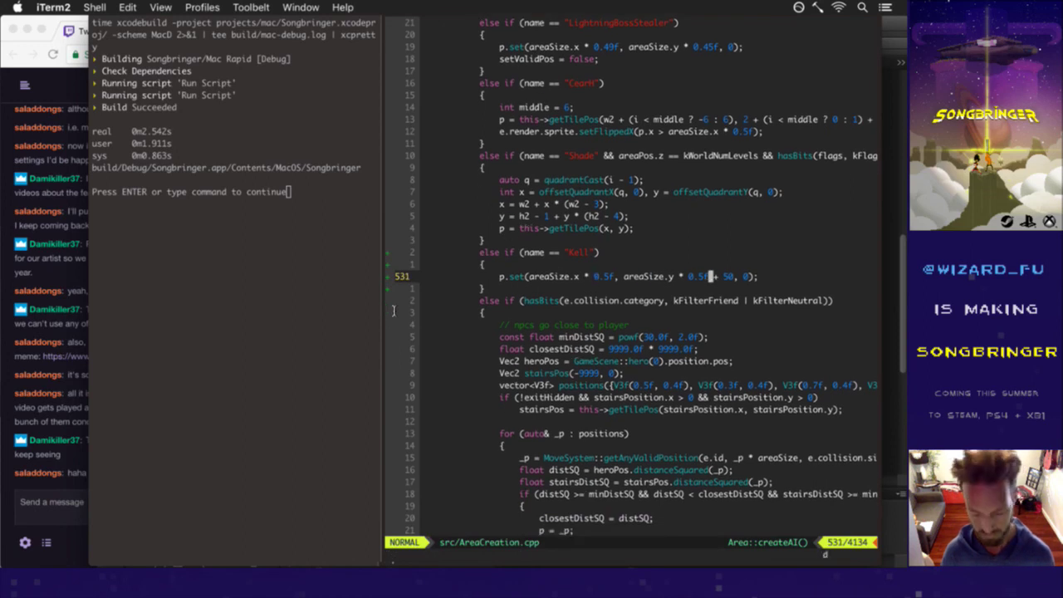
pyautogui.press('d')
pyautogui.press('t')
pyautogui.press(',')
pyautogui.write(':w')
pyautogui.press('Return')
# Build and run Songbringer with the new Kell position code, glancing at the Twitch chat in Chrome during the build.
pyautogui.press('j')
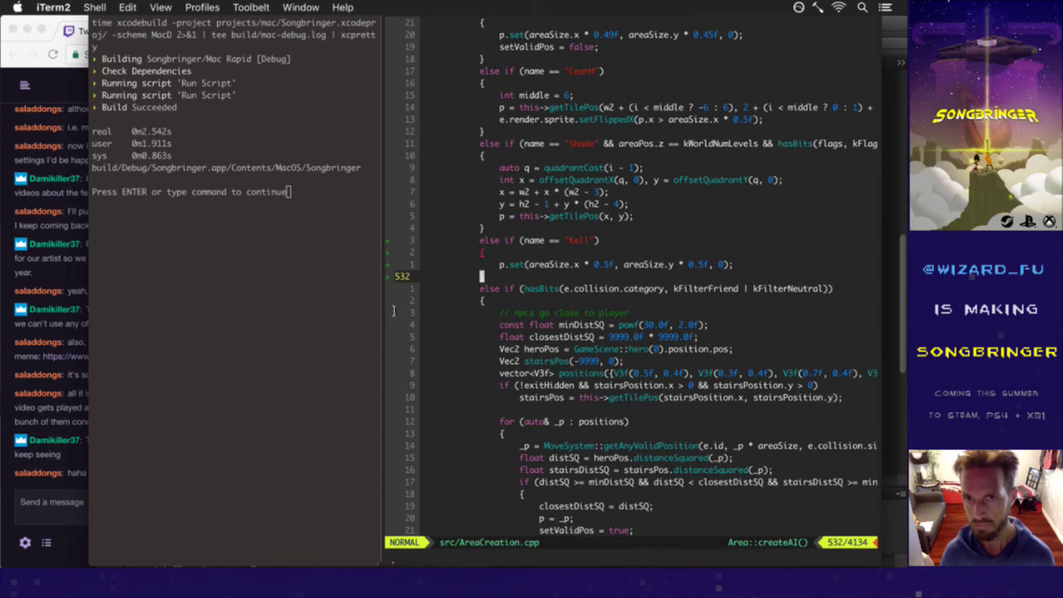
pyautogui.press('k')
pyautogui.press('k')
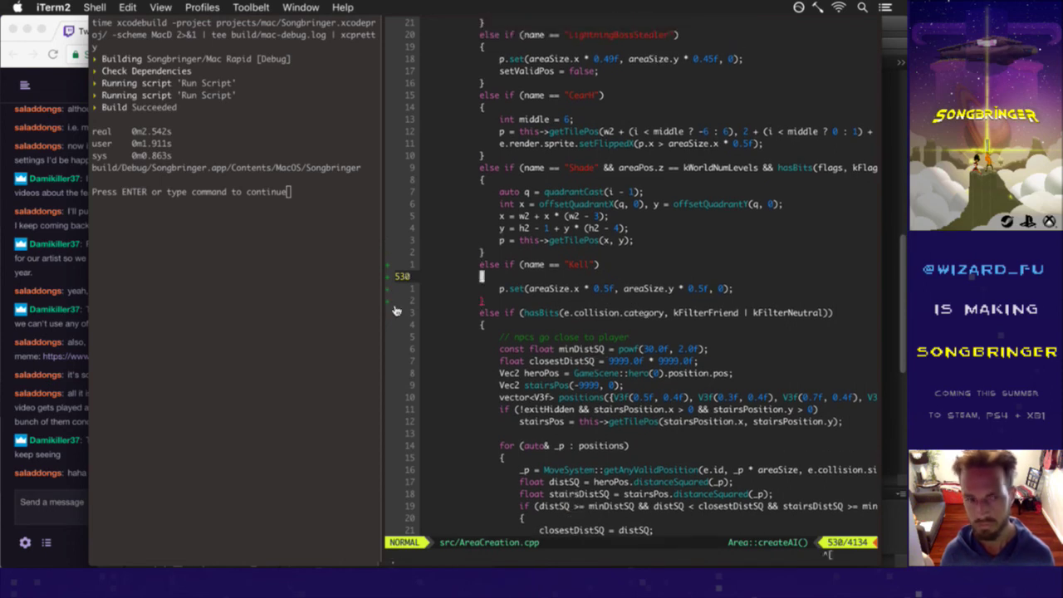
pyautogui.press('super+Tab')
pyautogui.press('super+Tab')
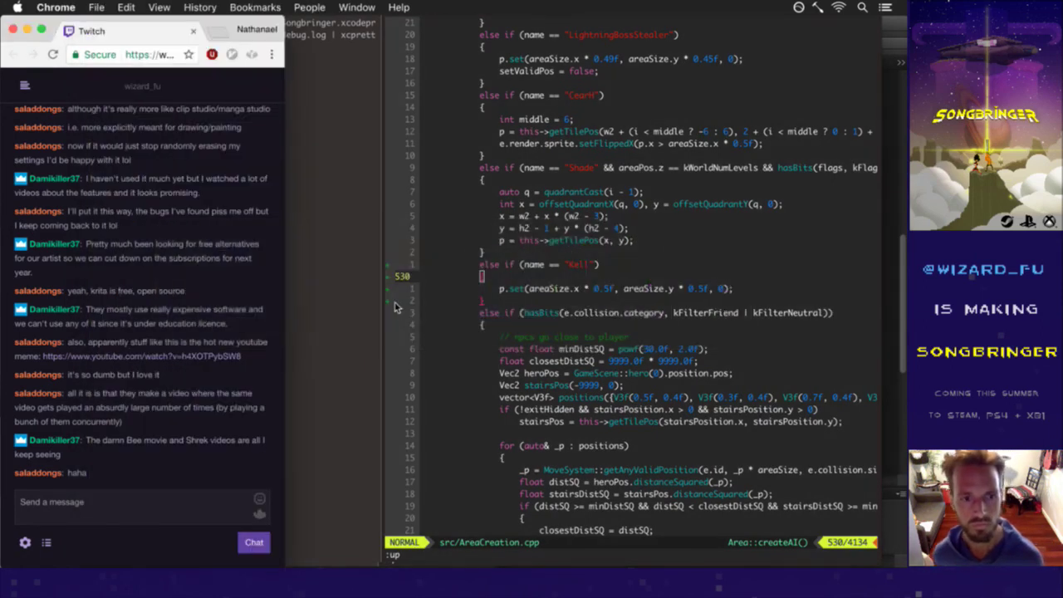
pyautogui.click(394, 307)
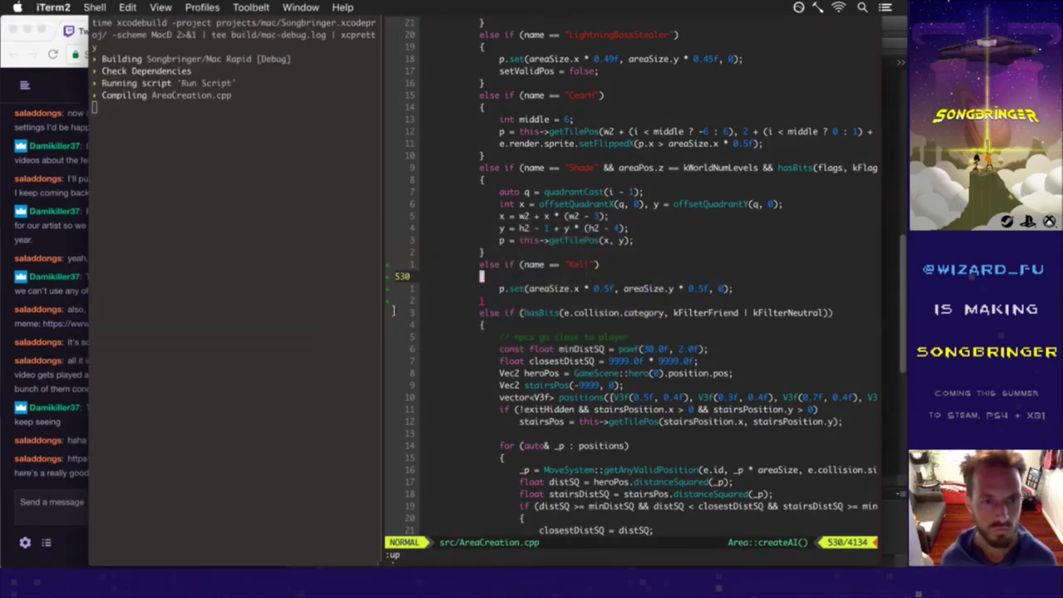
# Save the YouTube animation link from the Twitch chat in Chrome to the desktop, and switch to the running Songbringer game.
pyautogui.press('super+Tab')
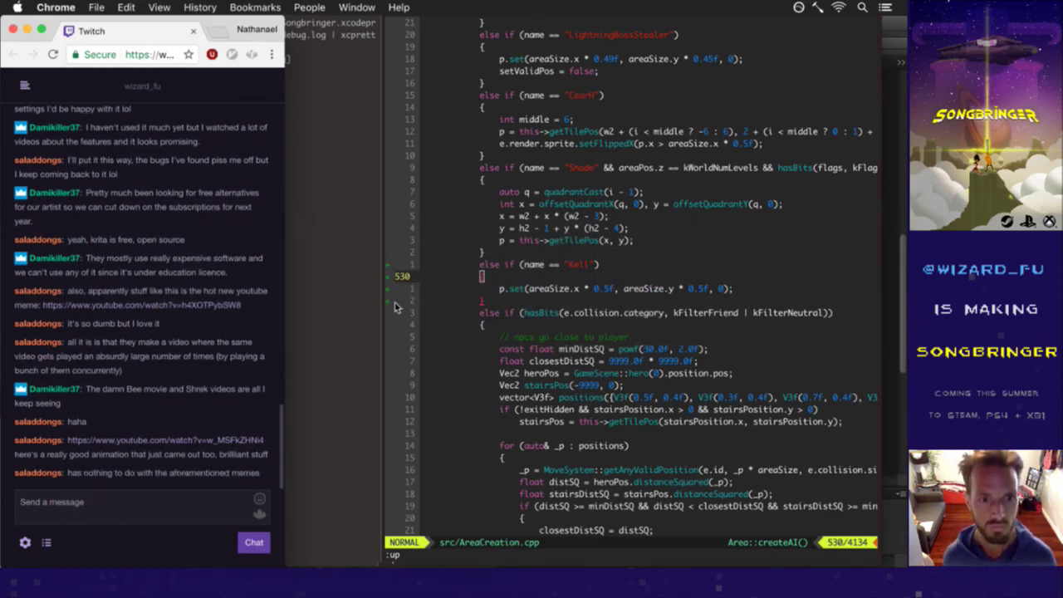
pyautogui.moveTo(152, 449); pyautogui.dragTo(711, 436)
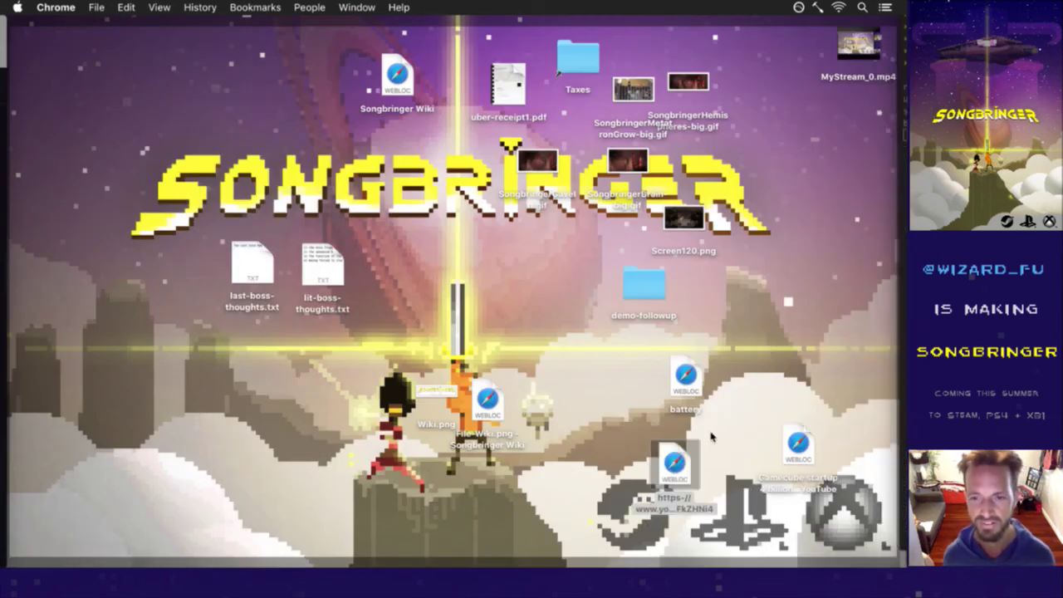
pyautogui.press('F11')
pyautogui.click(512, 403)
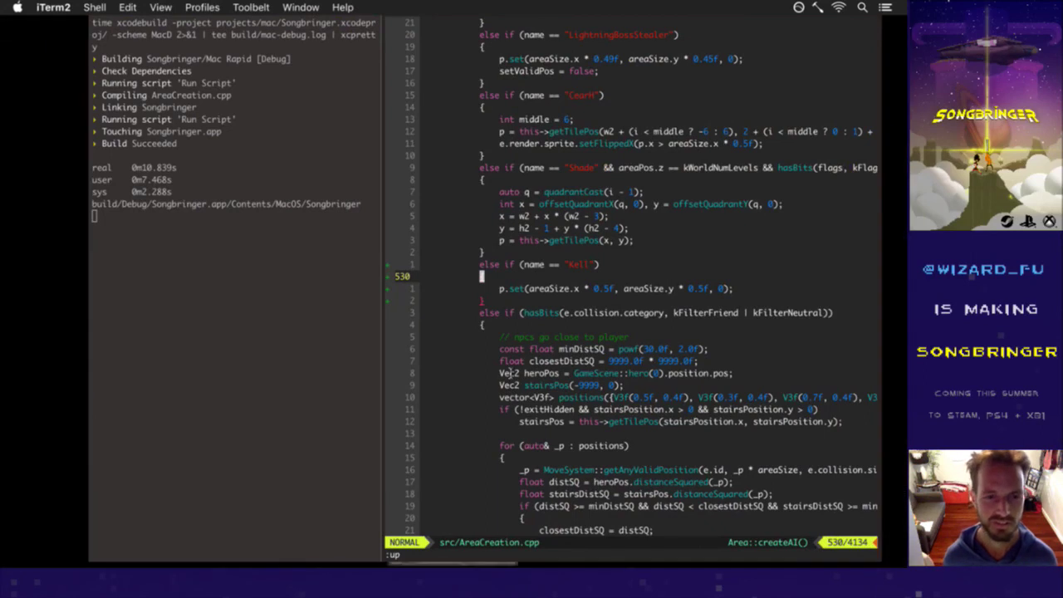
pyautogui.press('super+Tab')
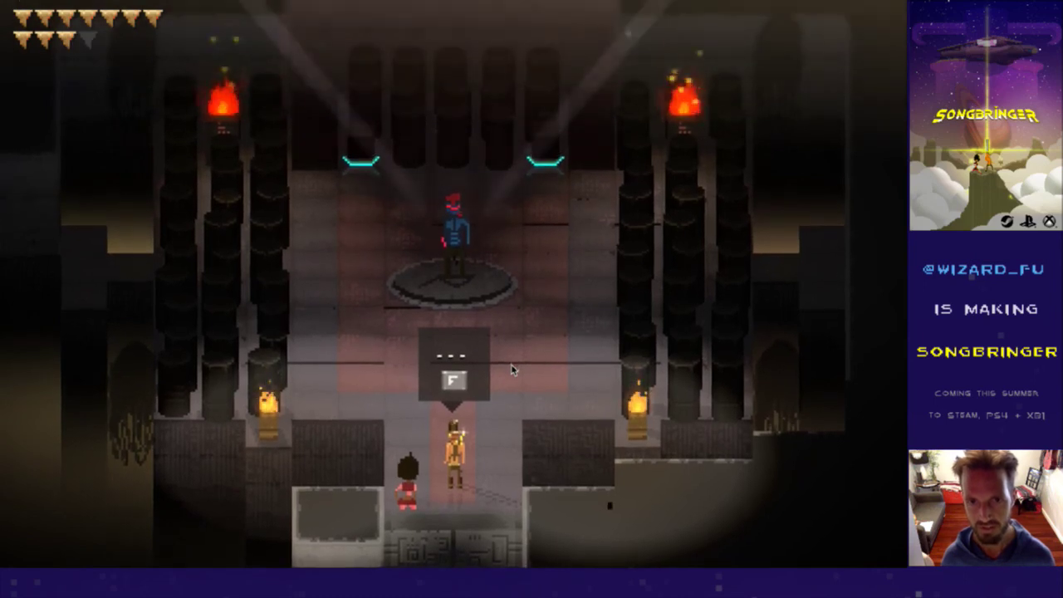
# Switch to iTerm, subtract 20 from Kell's y position in src/AreaCreation.cpp, save the file, and rebuild the game.
pyautogui.press('super+Tab')
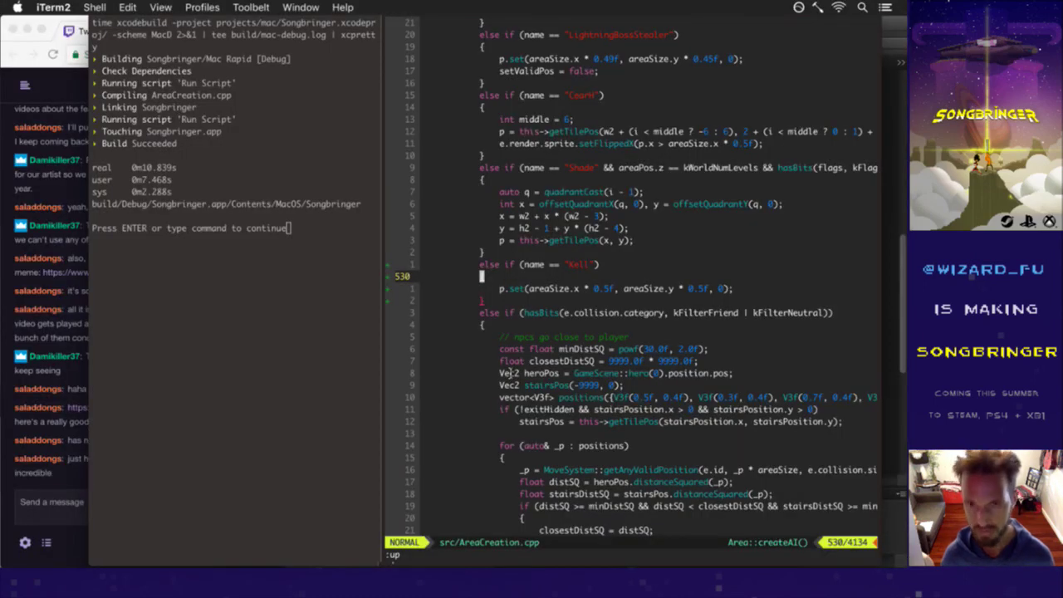
pyautogui.write('ui - ')
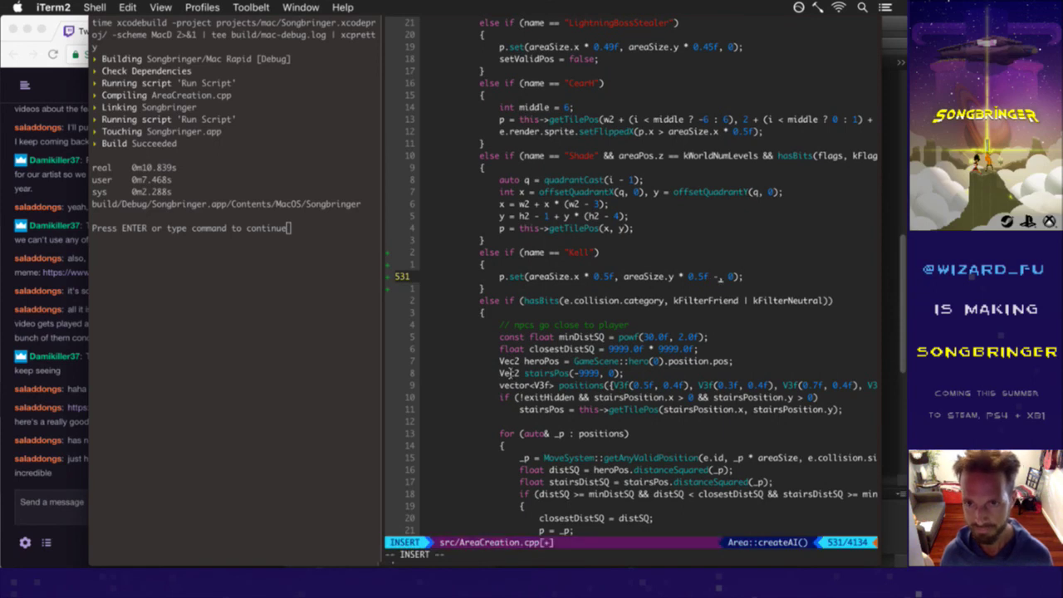
pyautogui.write('20')
pyautogui.press('Escape')
pyautogui.write(':w')
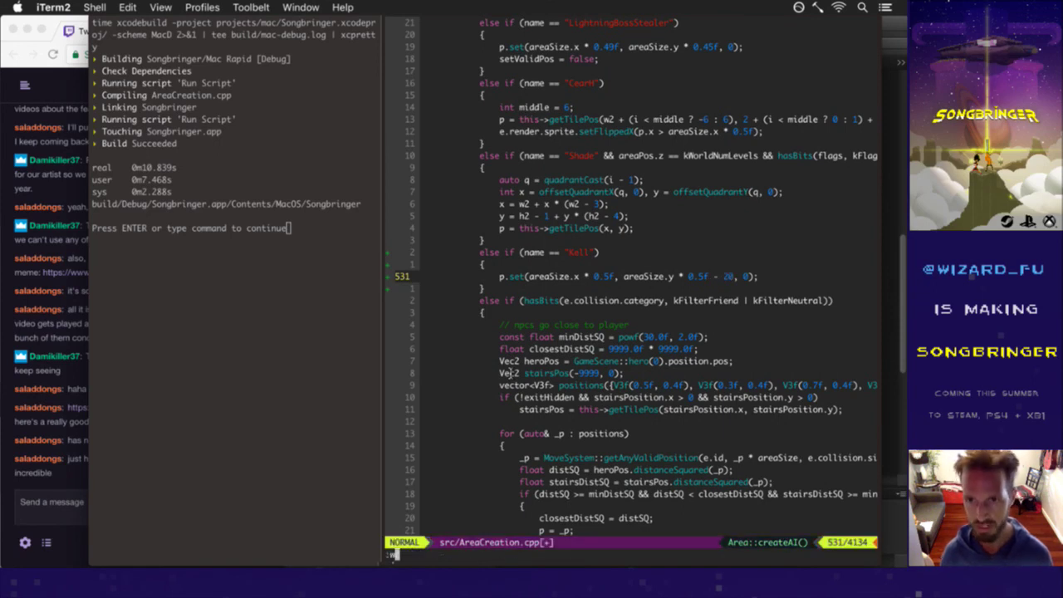
pyautogui.press('Return')
pyautogui.write(':up')
pyautogui.press('Return')
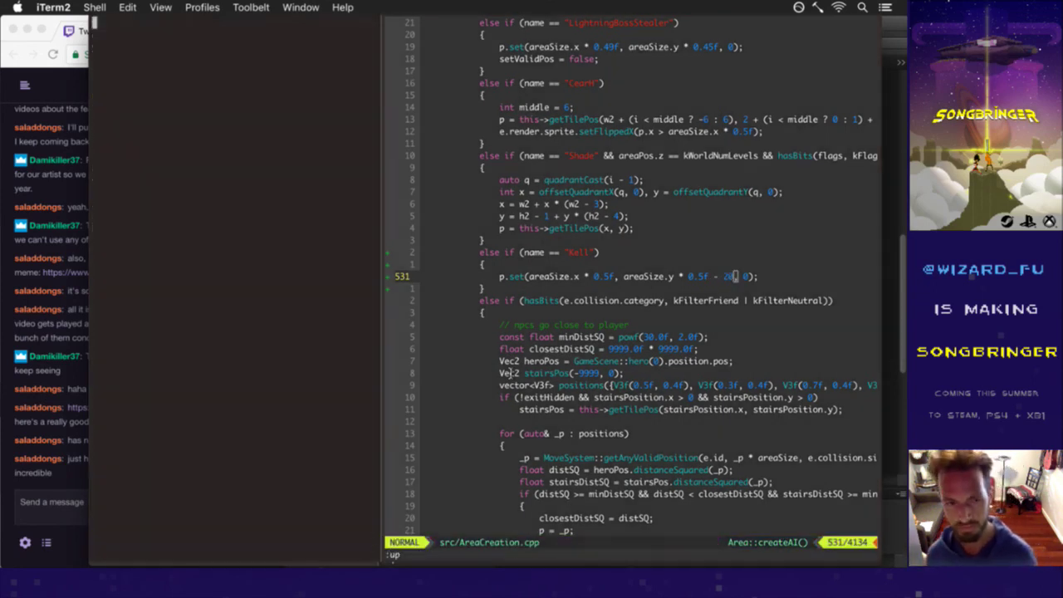
# Switch to the running Songbringer game and check where Kell stands relative to the round platform.
pyautogui.press('super+Tab')
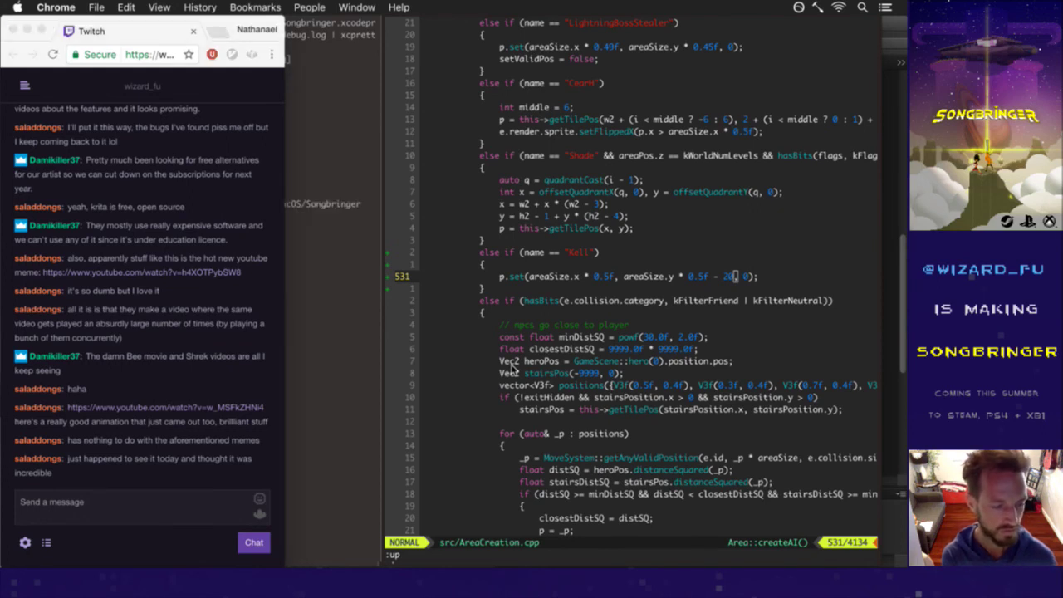
pyautogui.press('super+Tab')
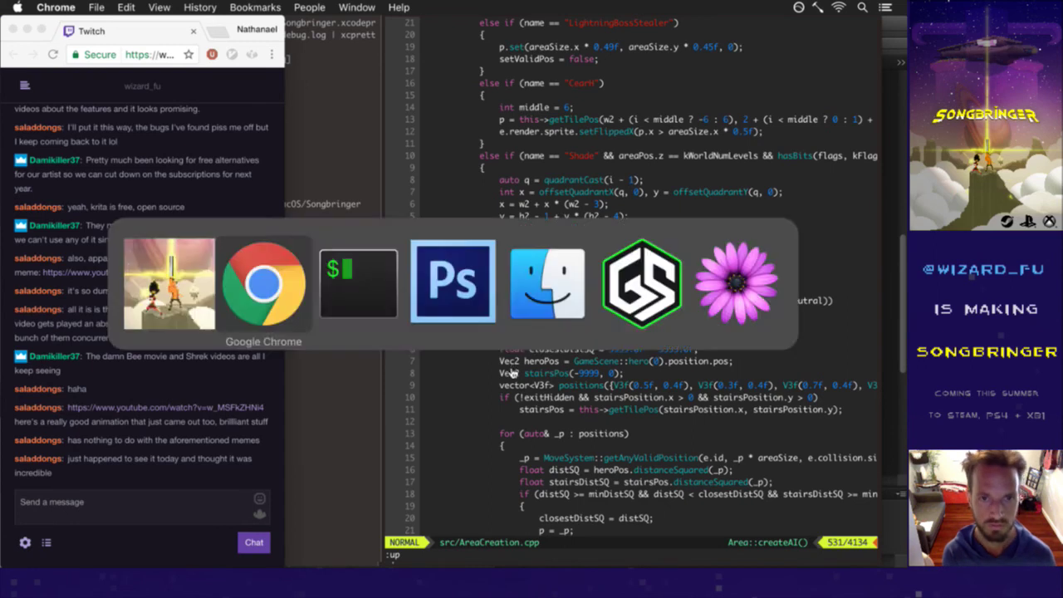
pyautogui.press('super+Tab')
pyautogui.press('super+Tab')
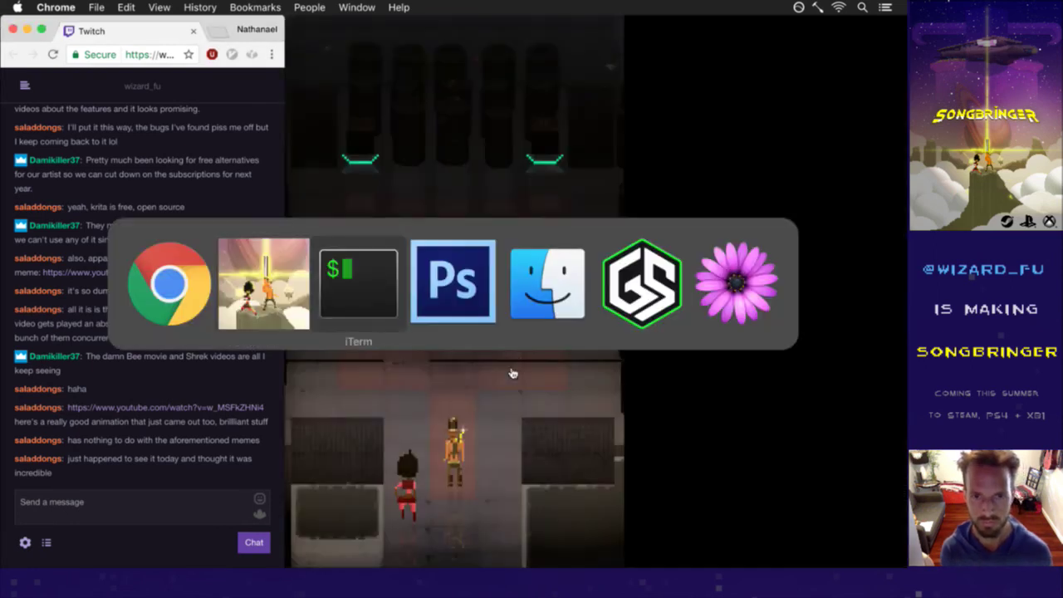
pyautogui.press('super+Tab')
pyautogui.press('super+Tab')
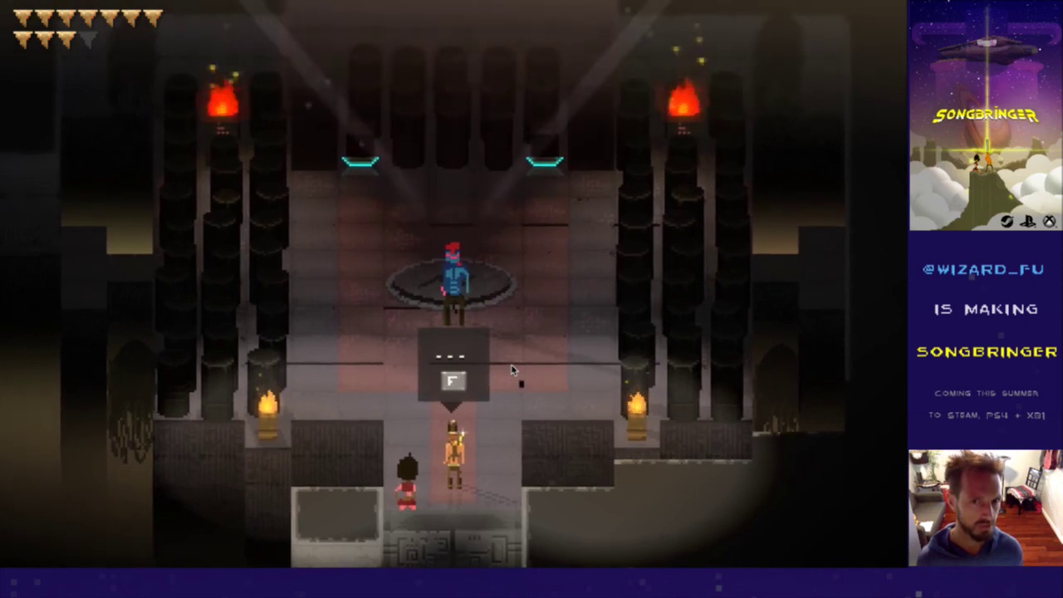
# Quit the game and switch to Photoshop with the KellIdleS.psd sprite document.
pyautogui.press('super+q')
pyautogui.press('super+Tab')
pyautogui.press('super+Tab')
pyautogui.press('super+Tab')
pyautogui.press('super+Tab')
pyautogui.press('super+Tab')
pyautogui.press('super+Tab')
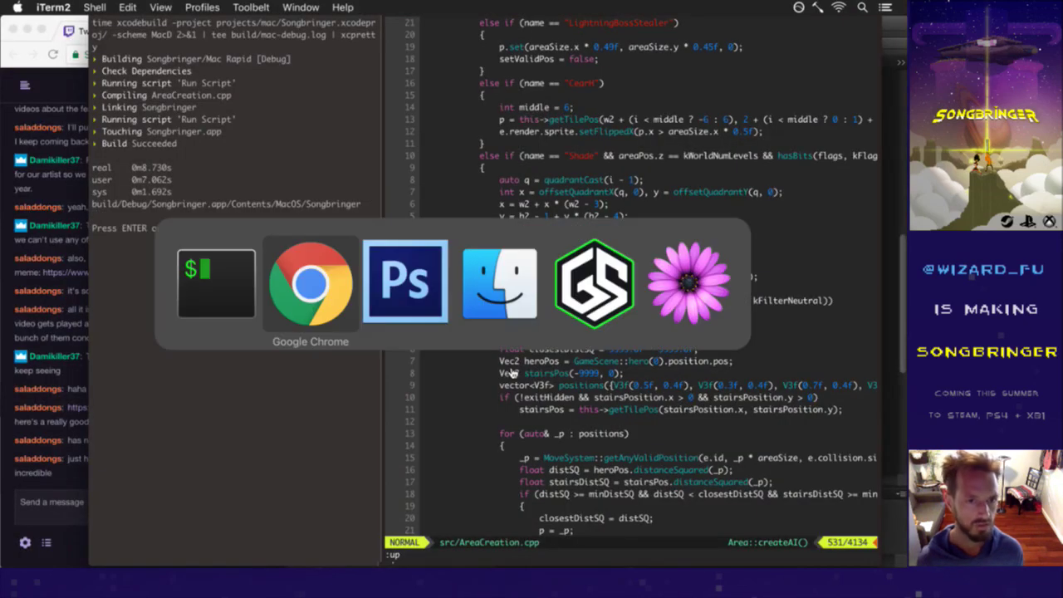
pyautogui.press('super+Tab')
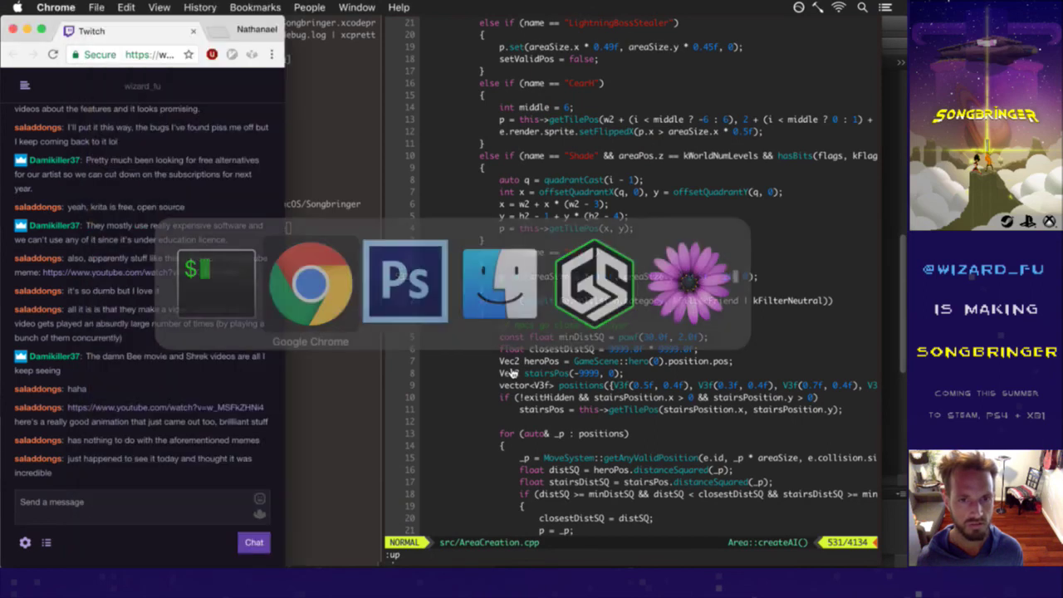
pyautogui.press('super+Tab')
pyautogui.press('super+Tab')
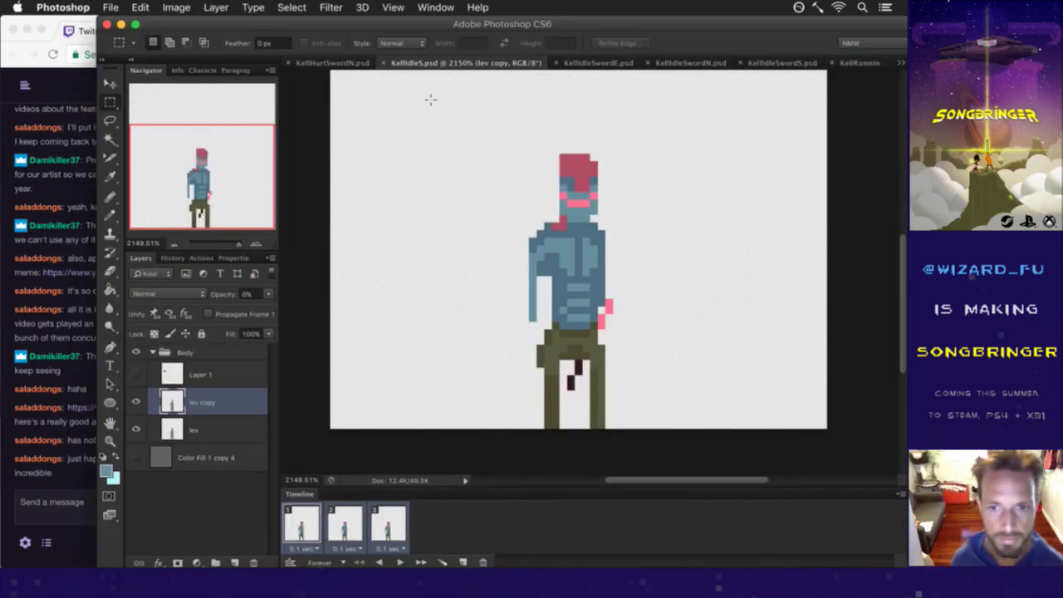
# Make the lev layer visible beneath lev copy in animation frame 2.
pyautogui.click(336, 526)
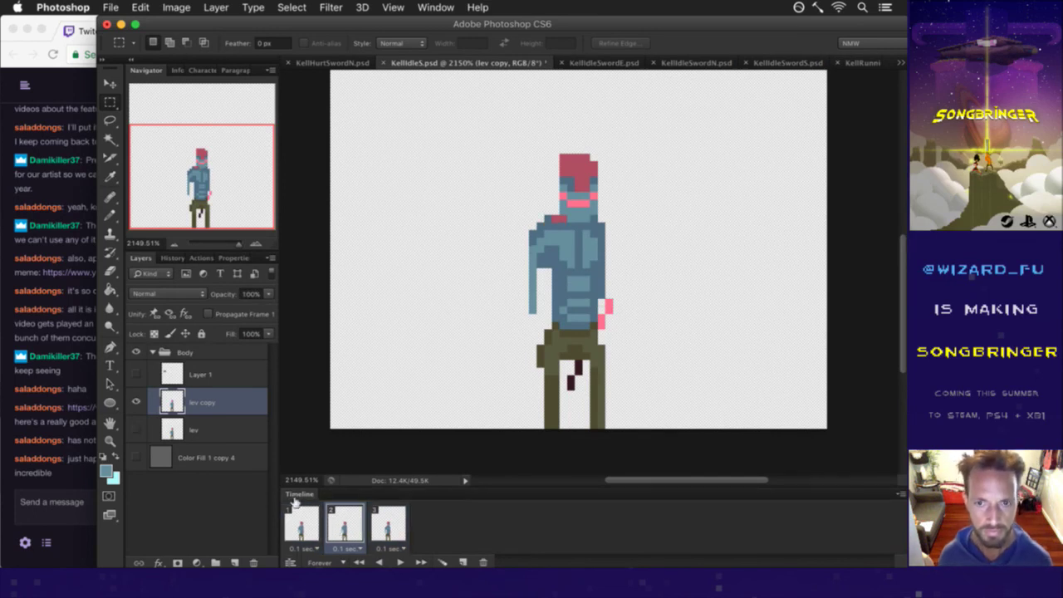
pyautogui.click(297, 515)
pyautogui.click(340, 520)
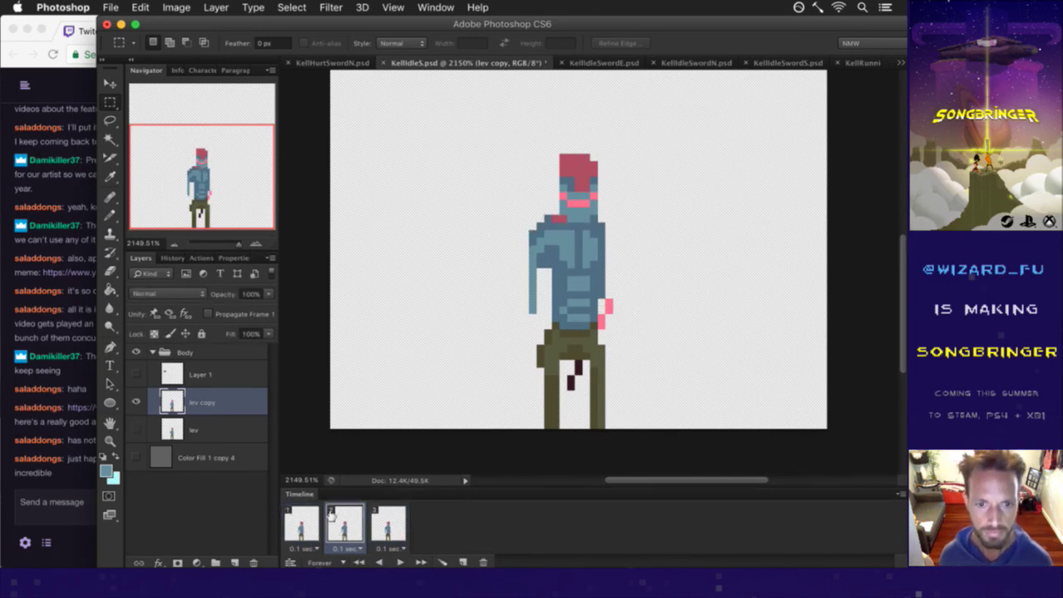
pyautogui.click(136, 426)
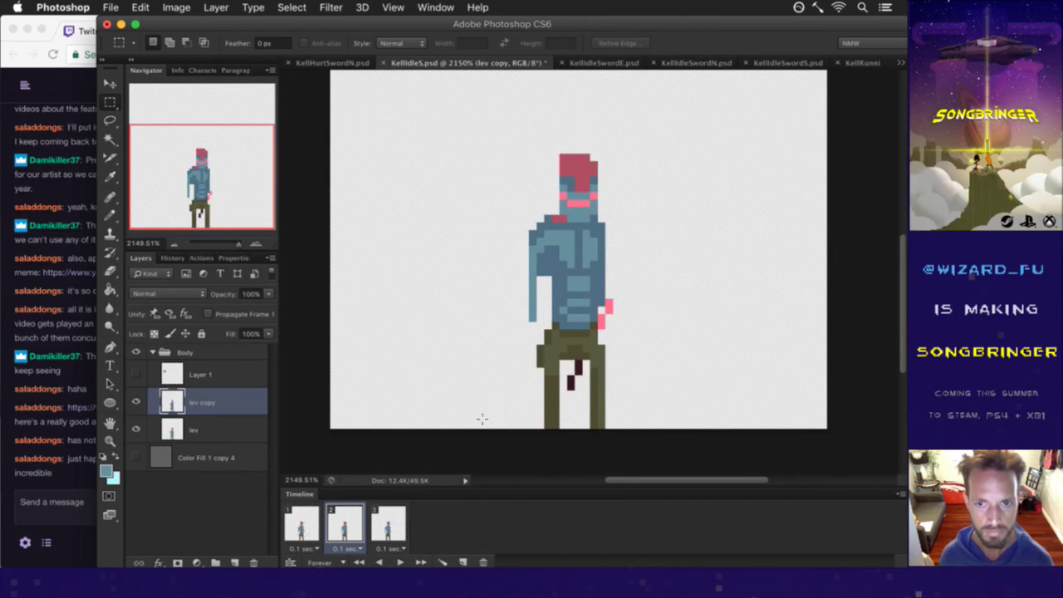
# Marquee-select the legs on the lev copy layer, clear the selection, and preview the animation.
pyautogui.moveTo(515, 430); pyautogui.dragTo(651, 328)
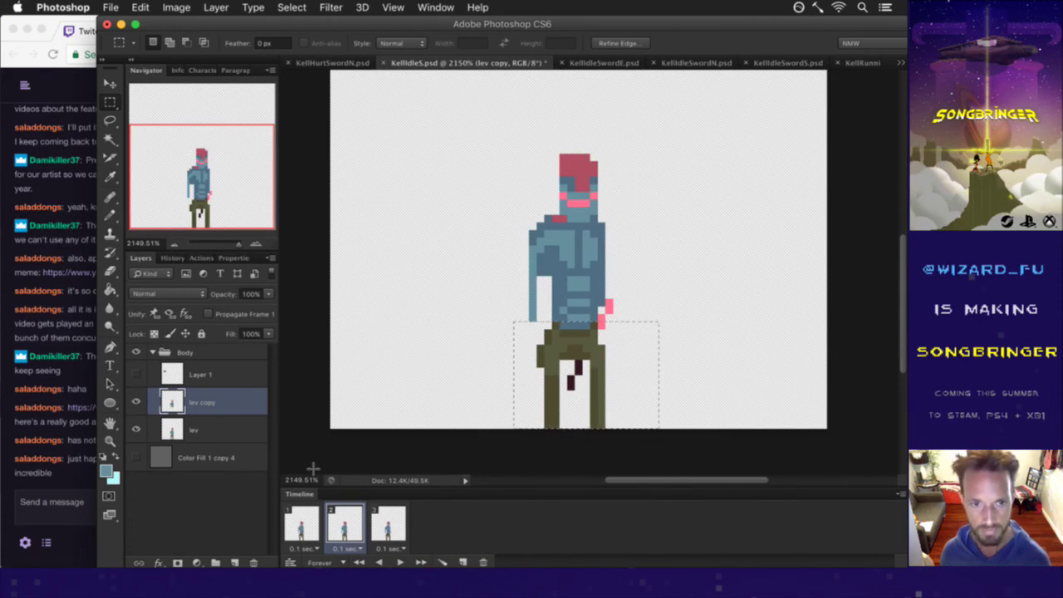
pyautogui.hotkey('ctrl', 'd')
pyautogui.press('space')
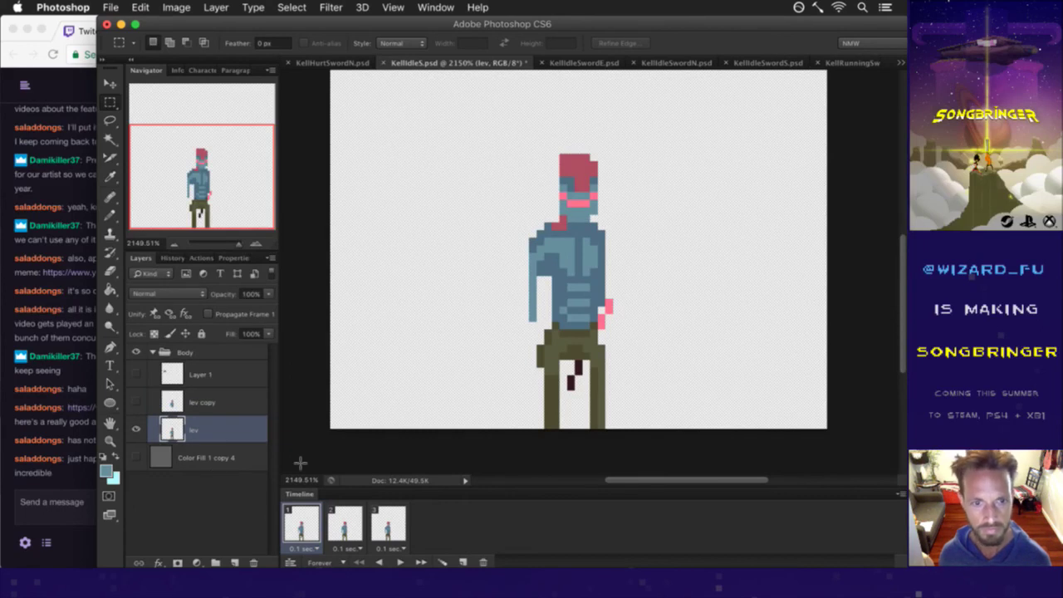
# For all three frames, show the Color Fill 1 copy 4 layer and add a Hue/Saturation adjustment above Body with saturation -100.
pyautogui.keyDown('shift'); pyautogui.click(398, 533); pyautogui.keyUp('shift')
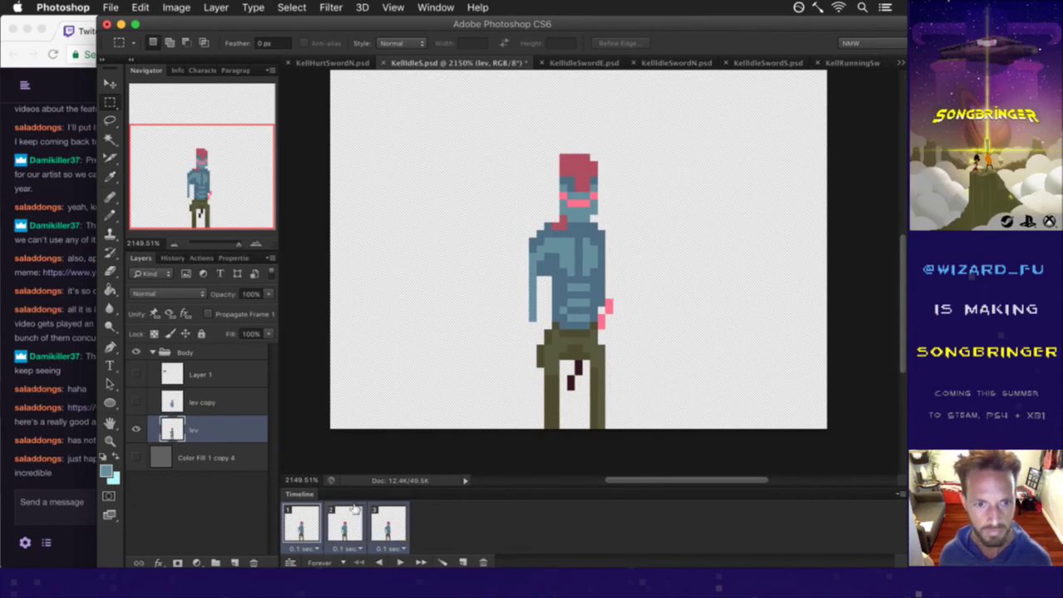
pyautogui.click(137, 456)
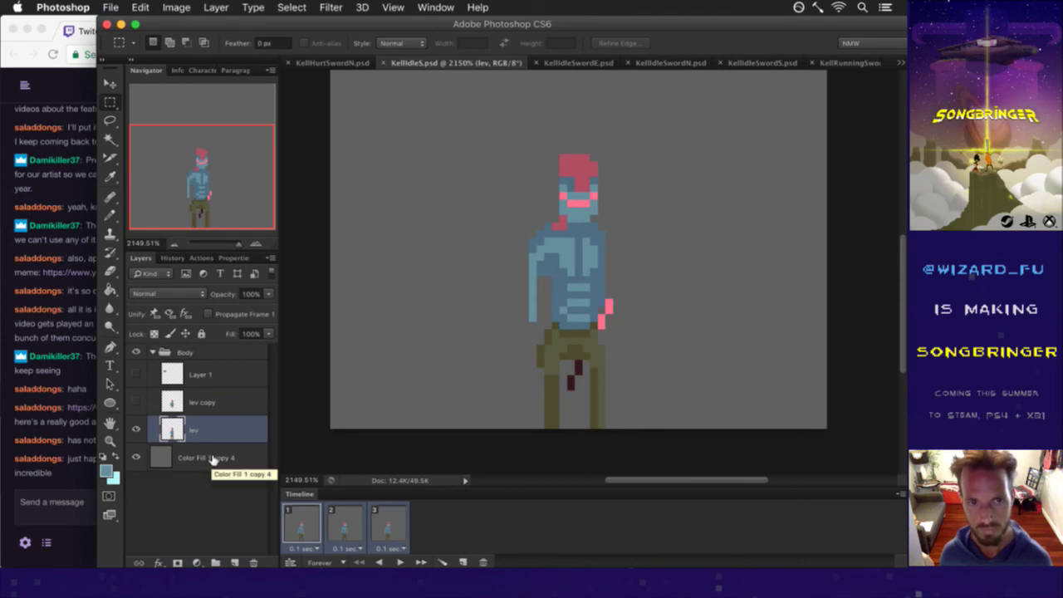
pyautogui.click(196, 355)
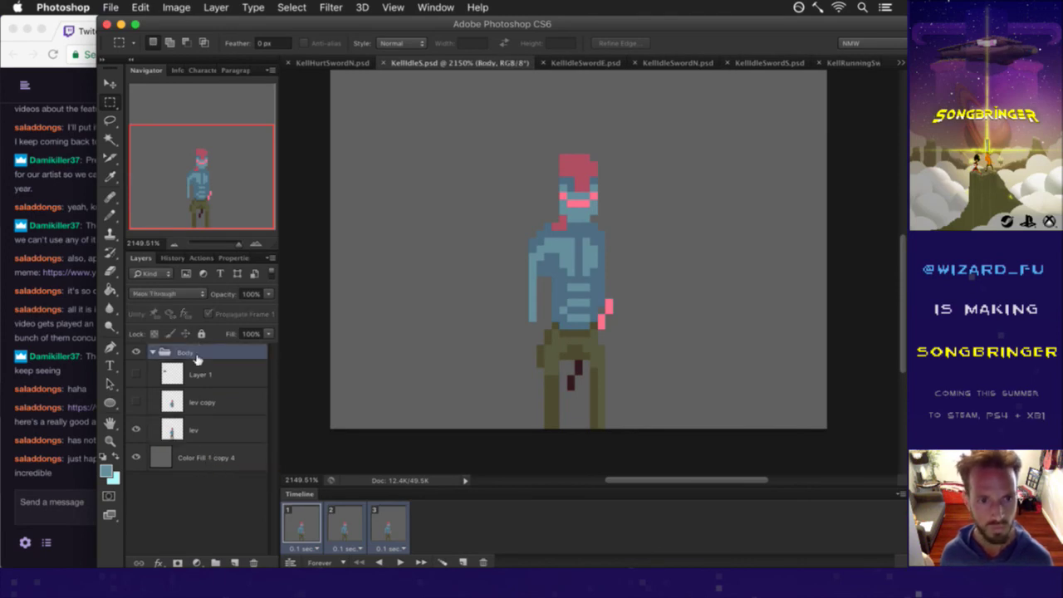
pyautogui.click(197, 563)
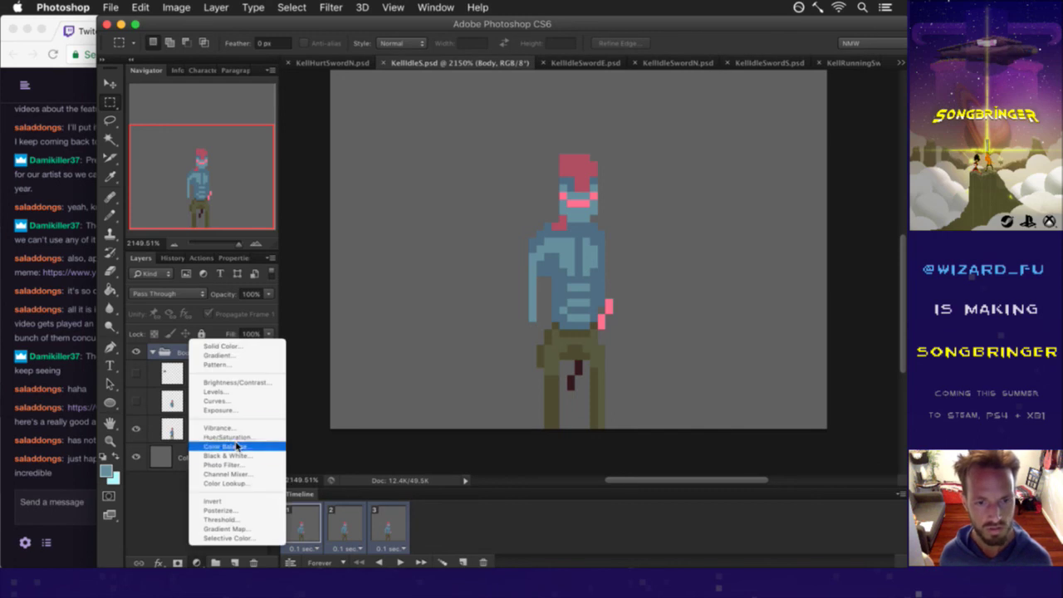
pyautogui.click(237, 439)
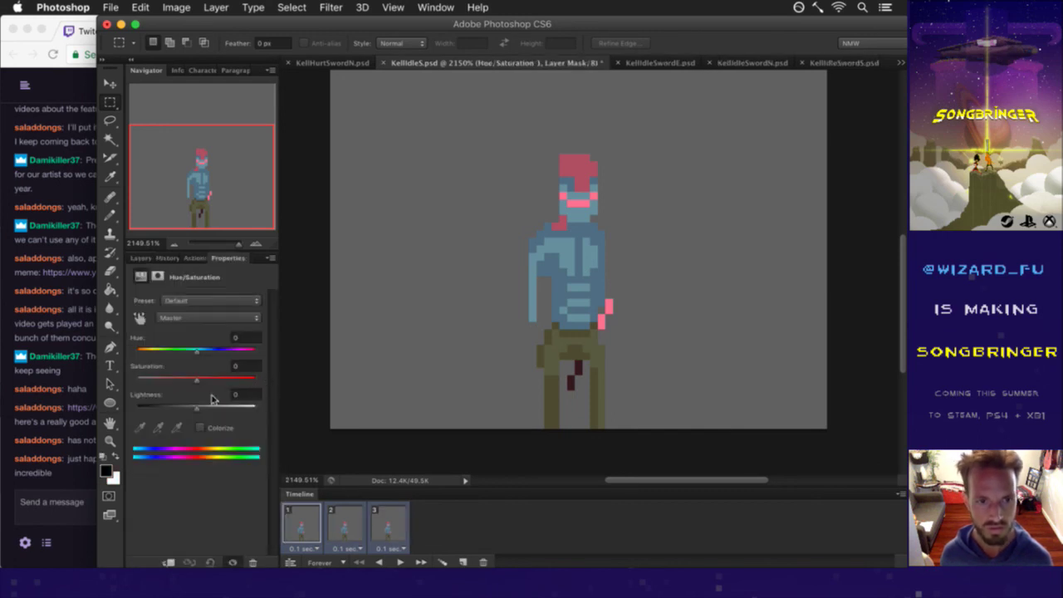
pyautogui.moveTo(199, 382); pyautogui.dragTo(136, 379)
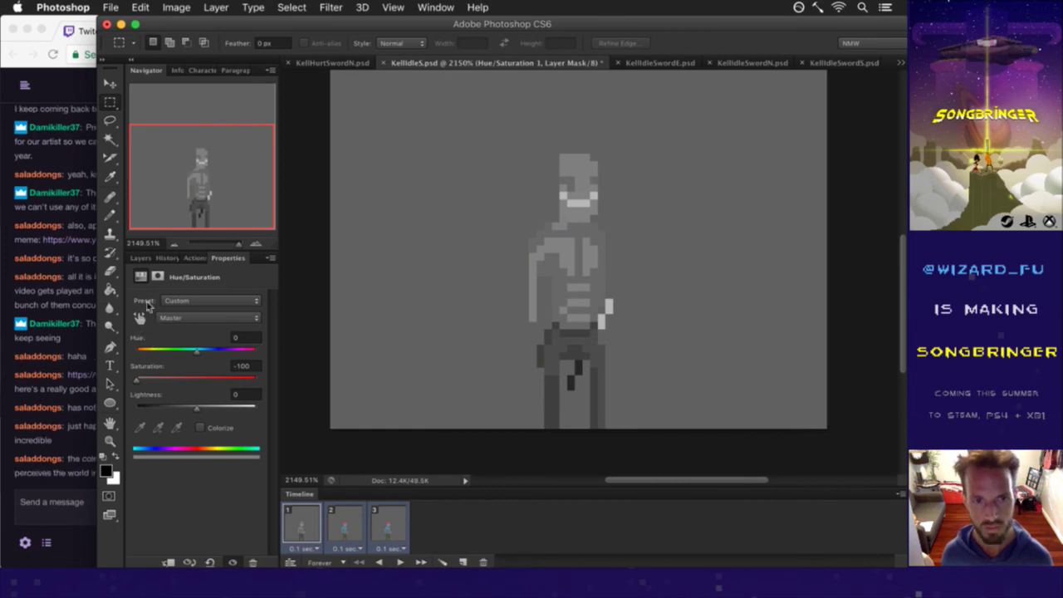
# Remove the layer mask from the Hue/Saturation 1 adjustment layer.
pyautogui.click(143, 258)
pyautogui.moveTo(182, 363); pyautogui.dragTo(205, 353)
pyautogui.click(241, 383)
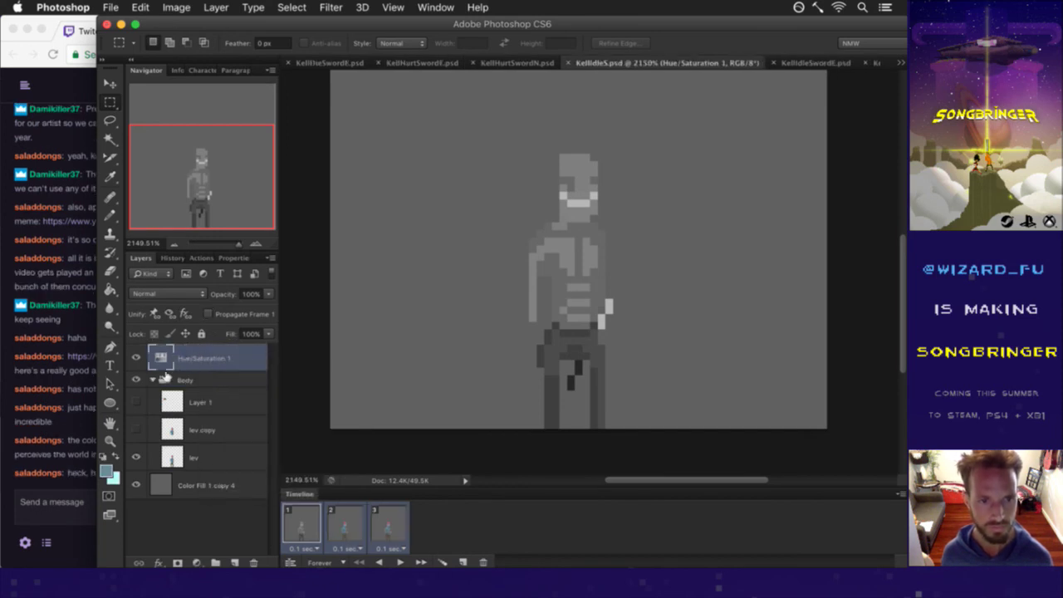
# Read the Twitch chat message about the visor color in Chrome, return to Photoshop, and hide the Hue/Saturation 1 layer.
pyautogui.click(86, 475)
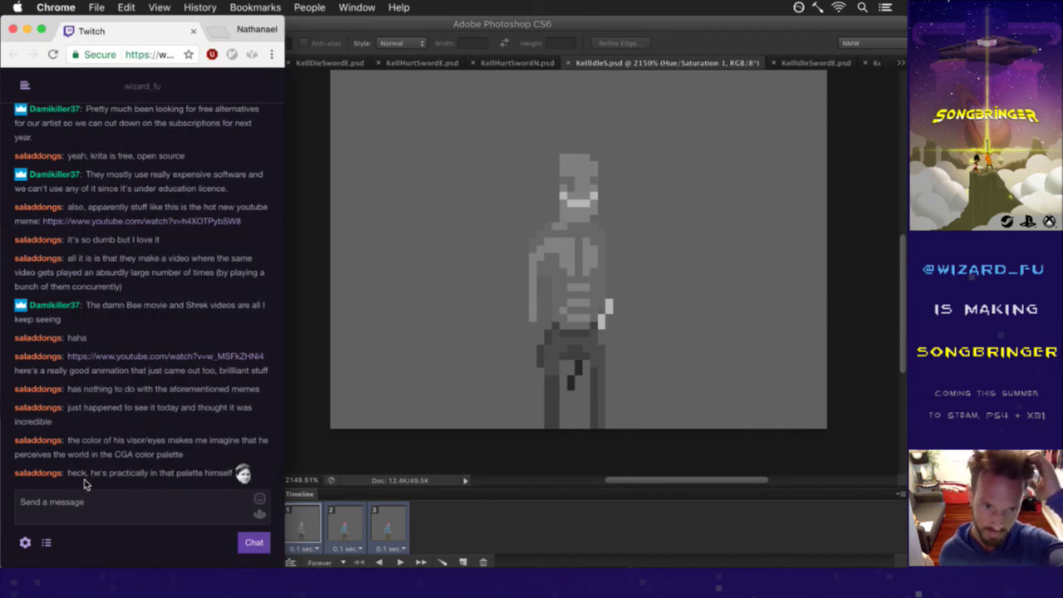
pyautogui.moveTo(86, 439); pyautogui.dragTo(130, 461)
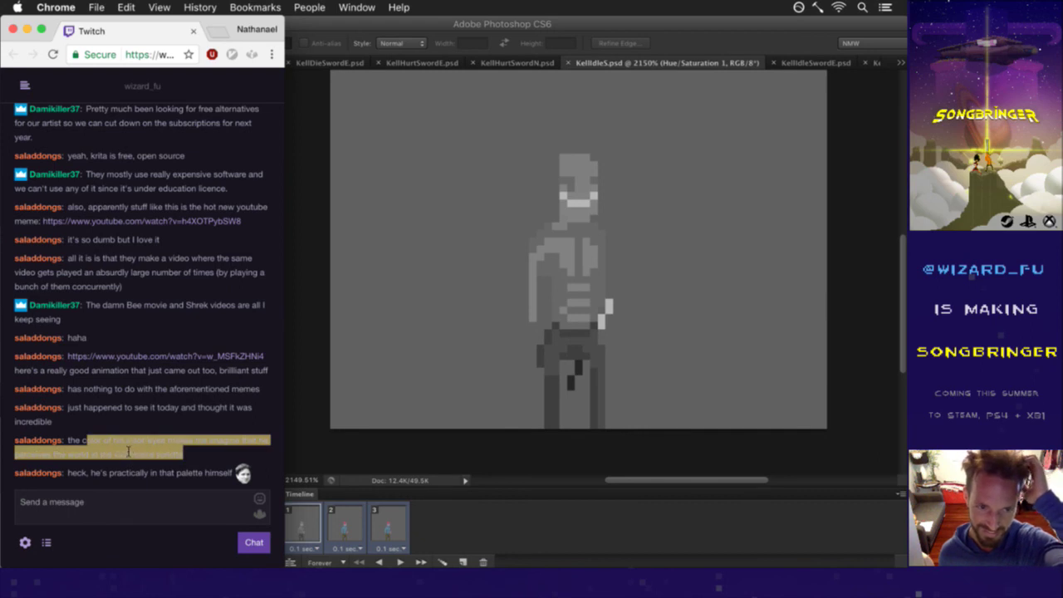
pyautogui.click(308, 438)
pyautogui.click(136, 358)
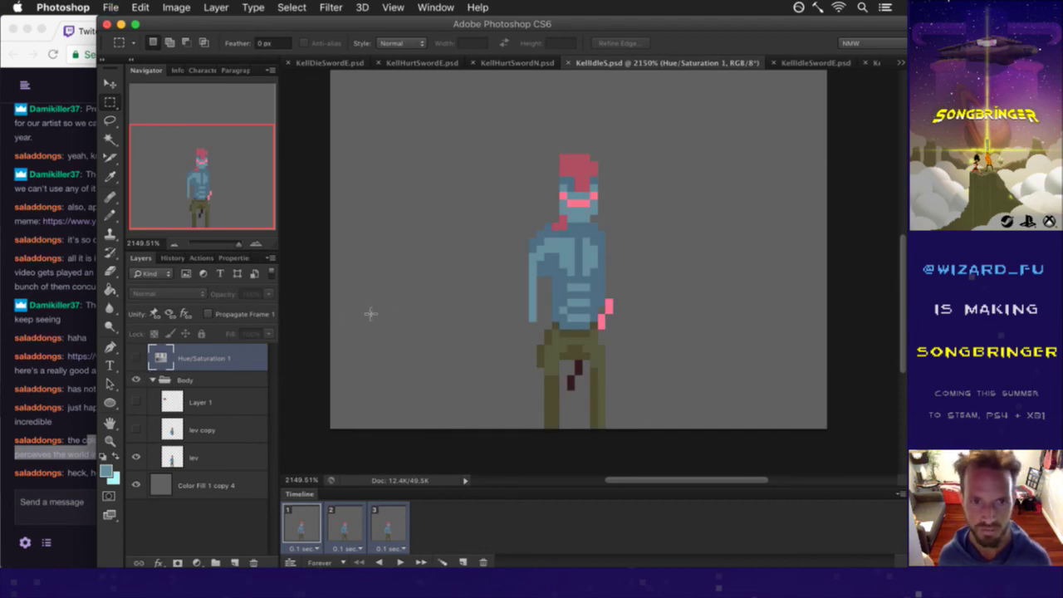
# Open a new Chrome window and search Google for "cga color palette".
pyautogui.press('super+Tab')
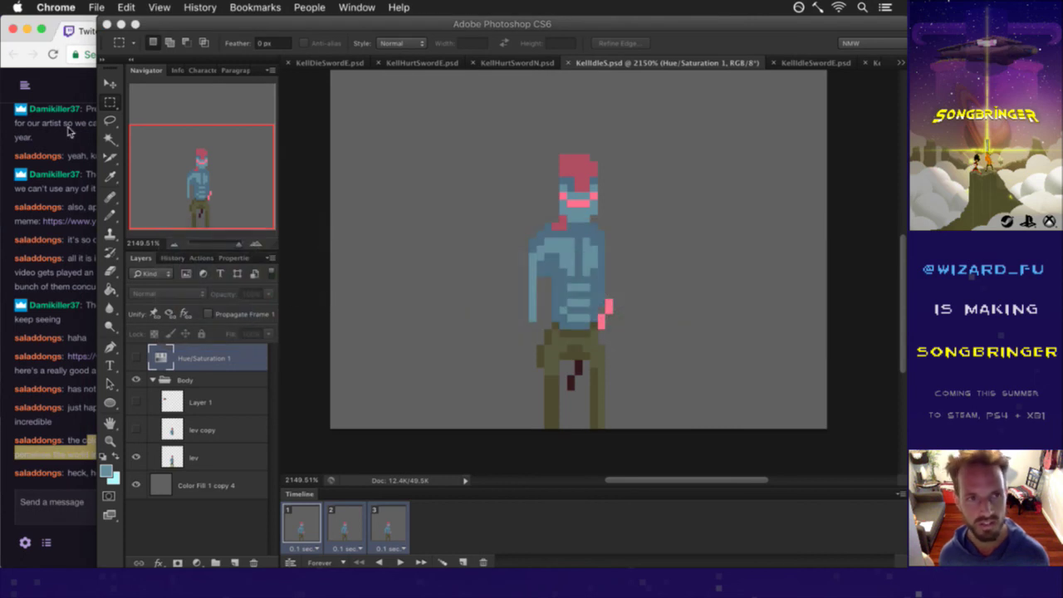
pyautogui.click(72, 88)
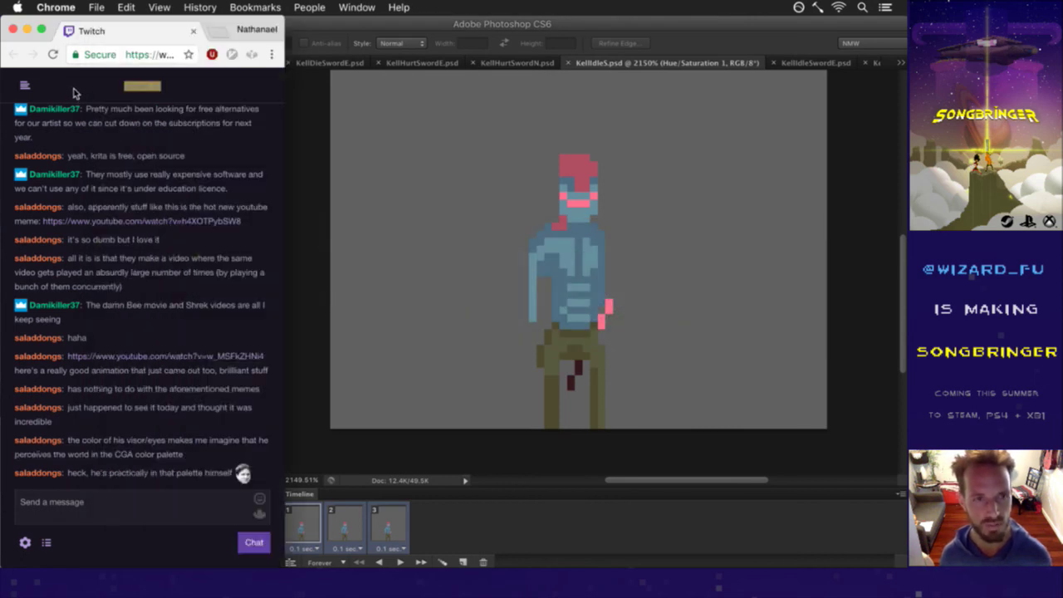
pyautogui.press('super+n')
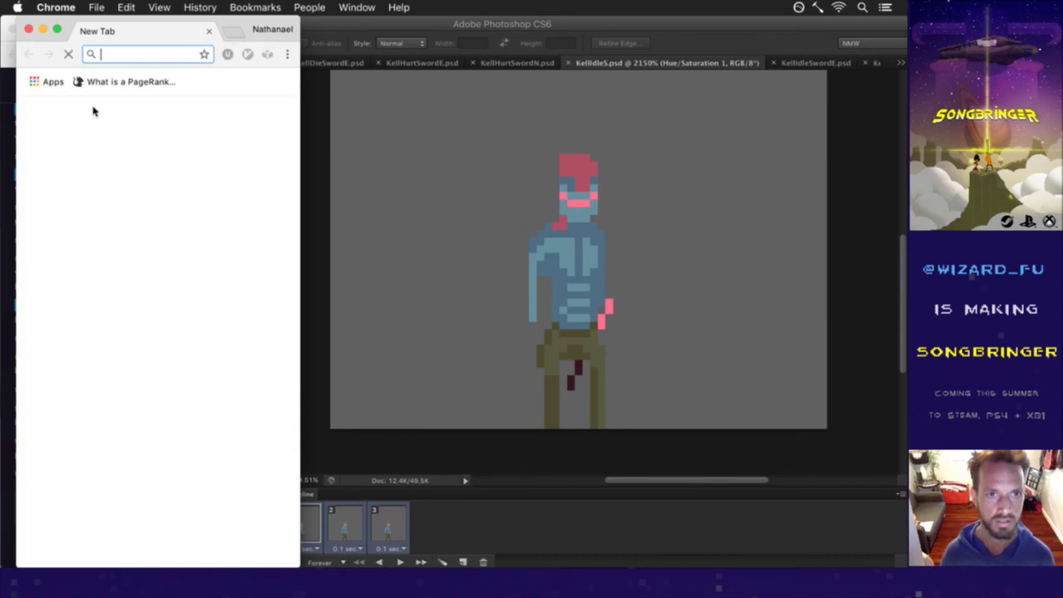
pyautogui.write('cga color palette')
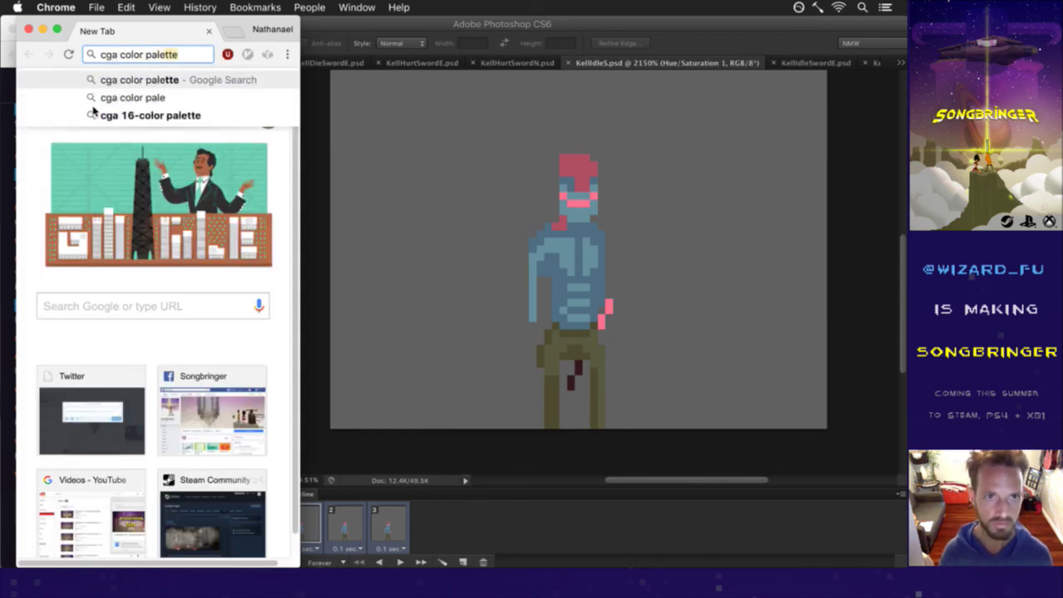
pyautogui.press('Return')
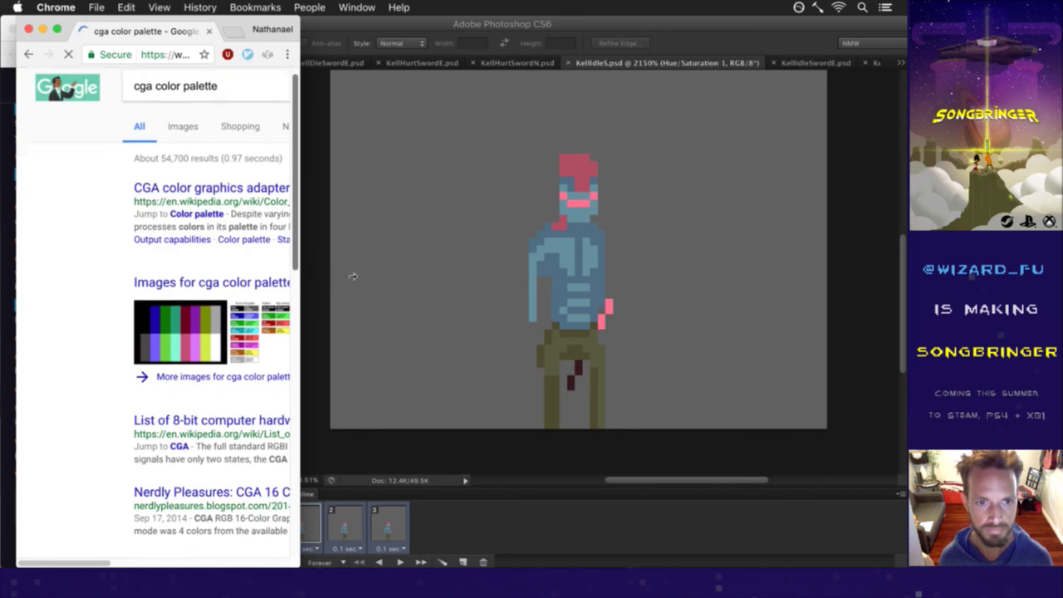
# Widen and reposition the search window, and open the image results for the CGA color palette.
pyautogui.moveTo(300, 166); pyautogui.dragTo(705, 181)
pyautogui.moveTo(421, 39); pyautogui.dragTo(554, 55)
pyautogui.click(334, 316)
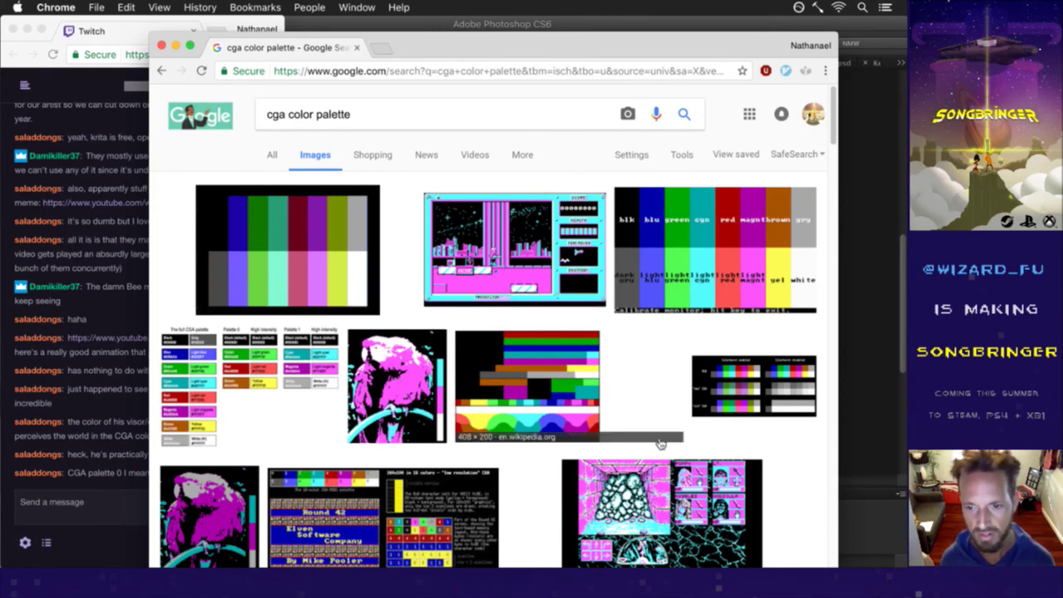
# Preview the magenta-and-cyan dungeon game screenshot from the image results, and return to the Twitch chat.
pyautogui.scroll(-5, 822, 148)
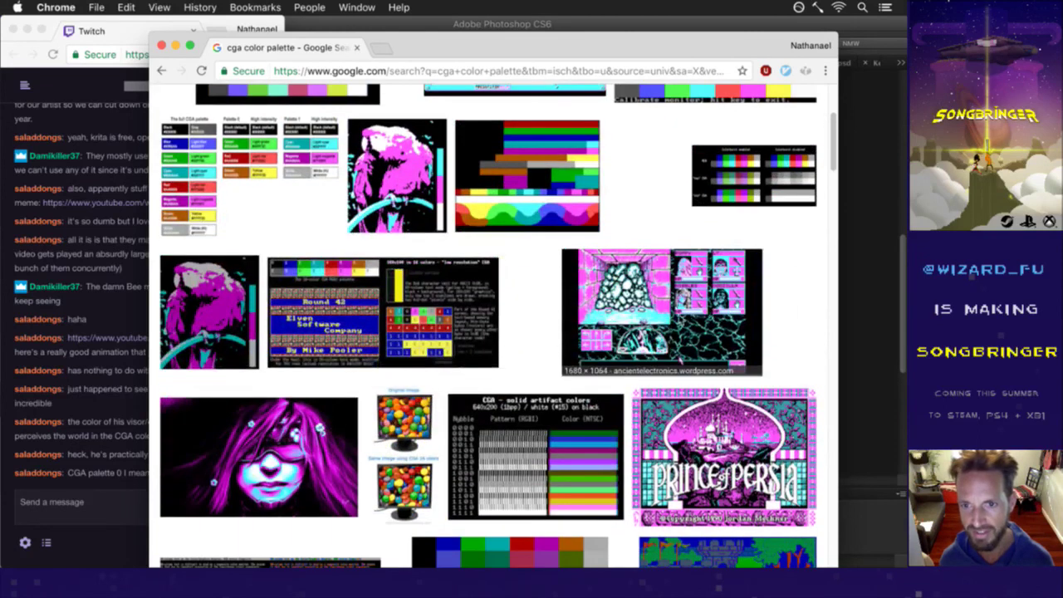
pyautogui.click(672, 319)
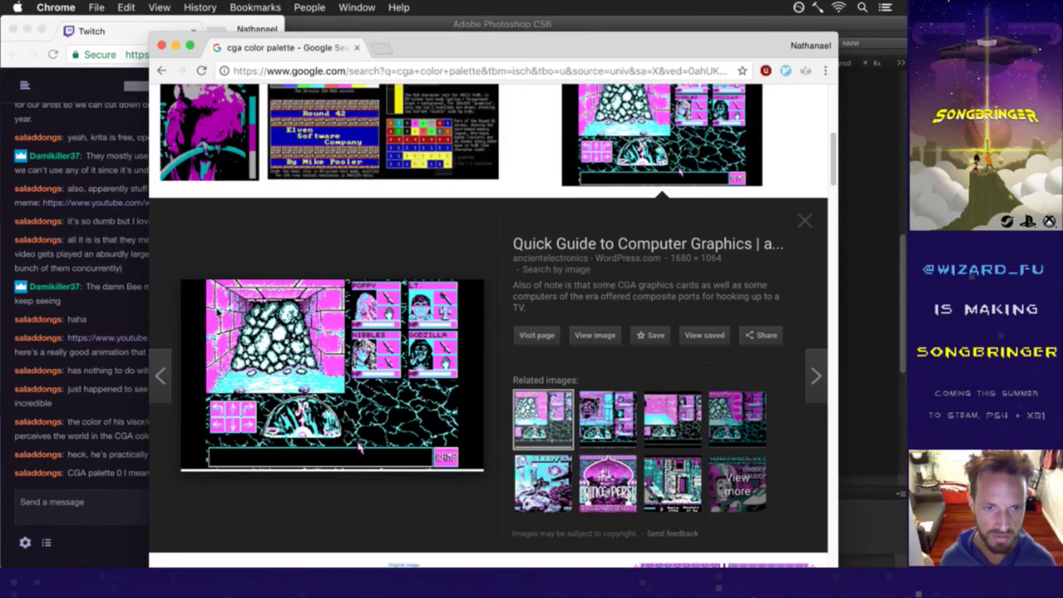
pyautogui.click(96, 488)
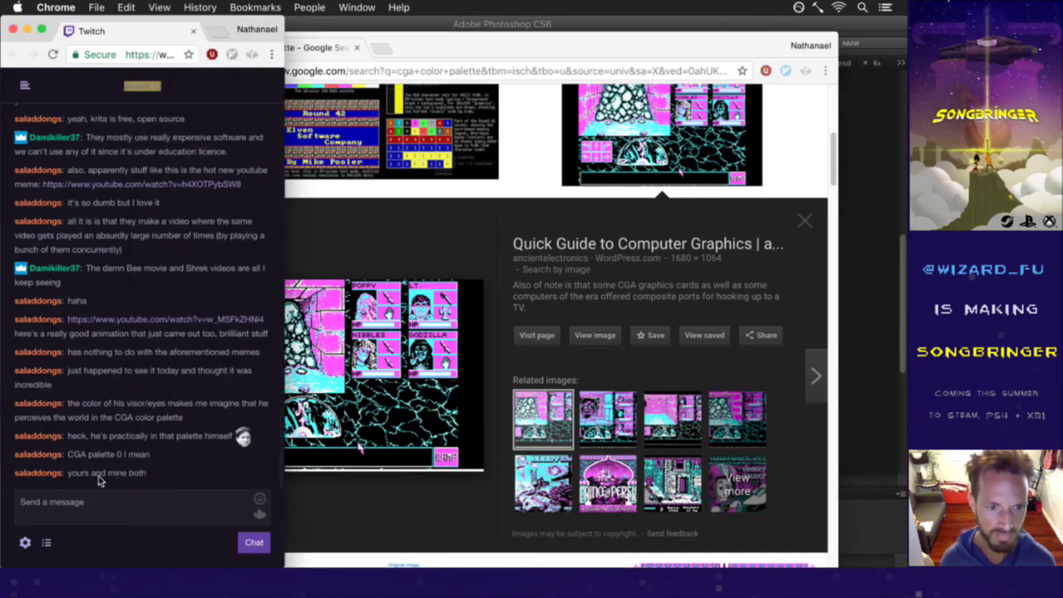
# Read the newest Twitch chat messages about CGA palette 0, and return to the image search window.
pyautogui.click(322, 493)
pyautogui.click(100, 473)
pyautogui.moveTo(69, 473); pyautogui.dragTo(125, 473)
pyautogui.tripleClick(83, 454)
pyautogui.click(390, 520)
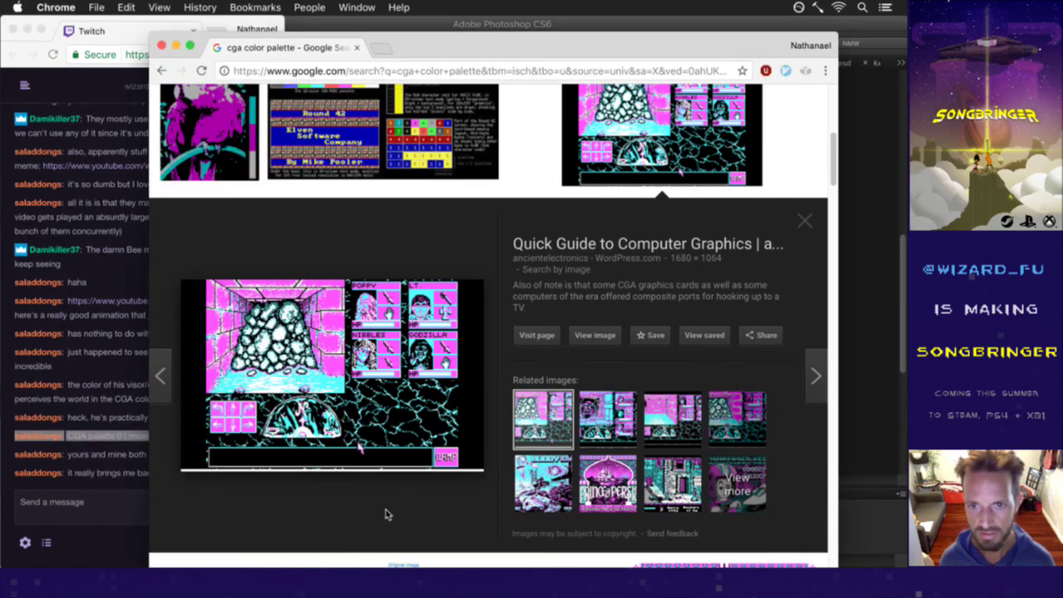
# Close the dungeon game preview and change the image search to "cga color palette 0".
pyautogui.click(804, 220)
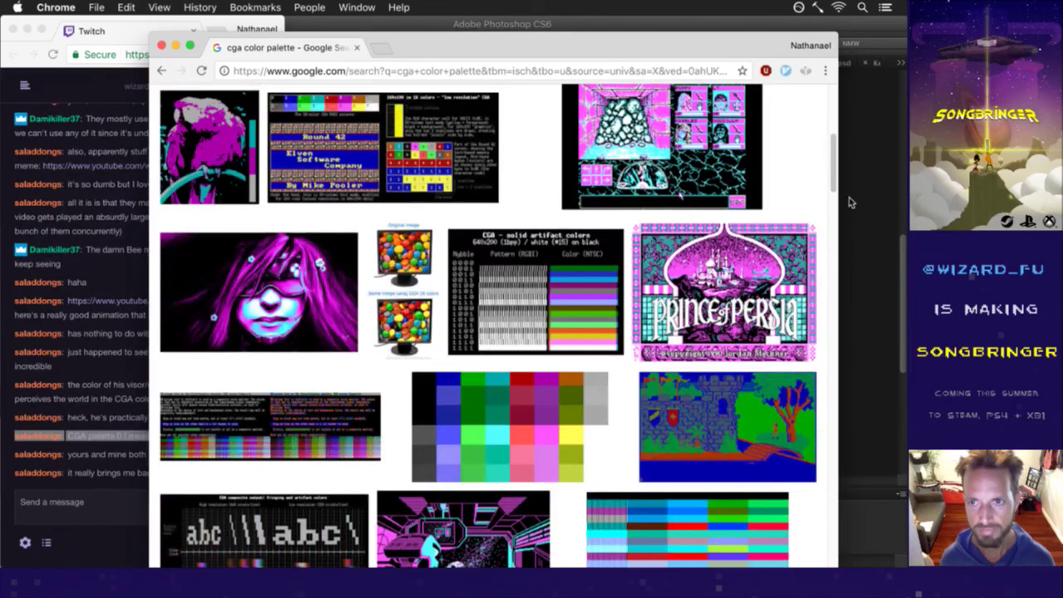
pyautogui.moveTo(831, 170); pyautogui.dragTo(831, 120)
pyautogui.click(352, 113)
pyautogui.write('0')
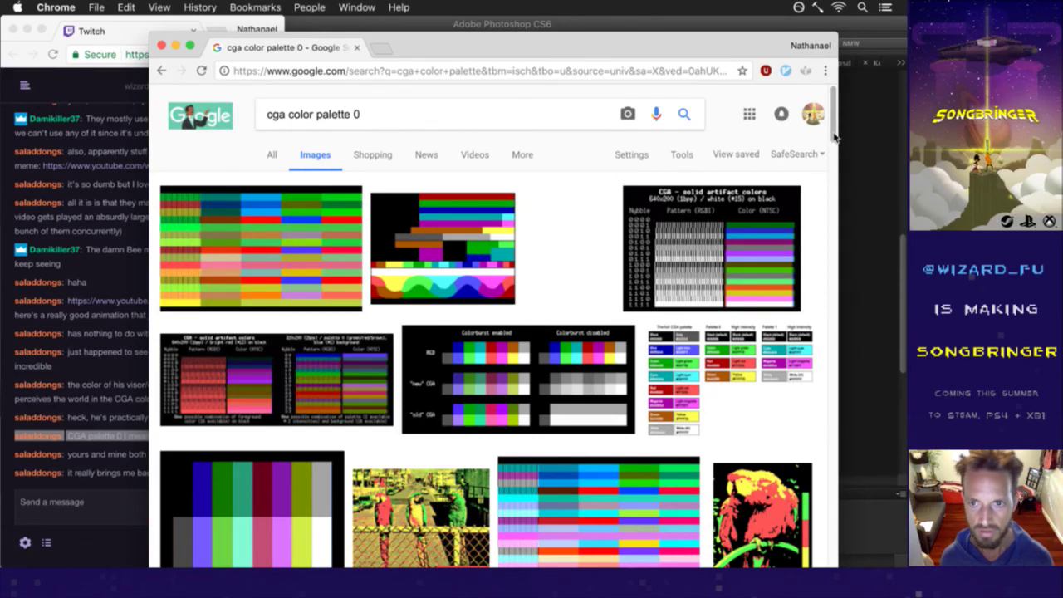
# Find the labelled 16-color chart look_ma_its_brown.png in the image results, check the chat, and open the chart at full size.
pyautogui.moveTo(834, 116); pyautogui.dragTo(830, 143)
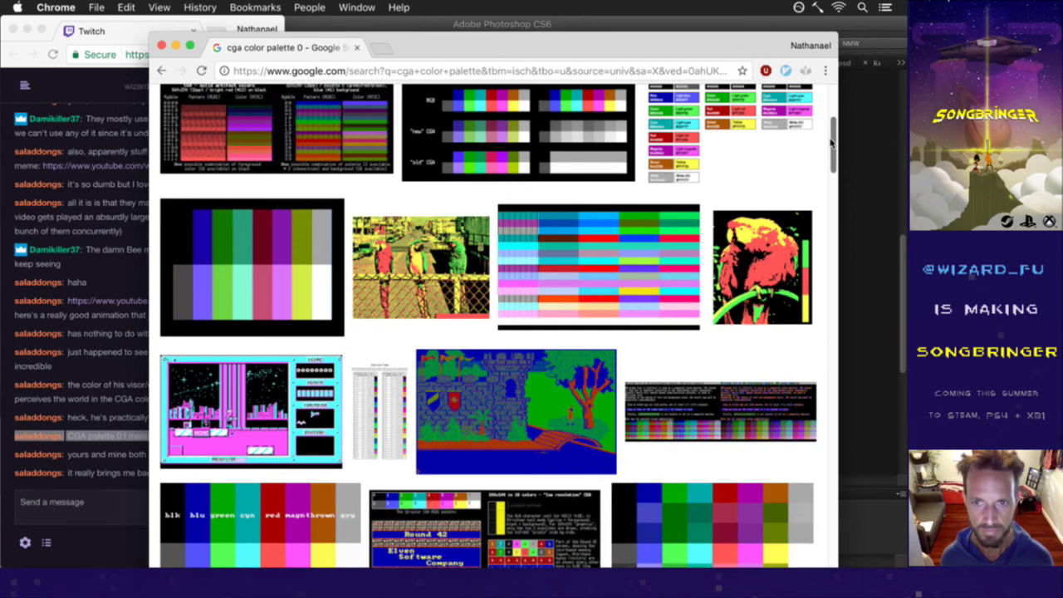
pyautogui.moveTo(830, 143); pyautogui.dragTo(829, 175)
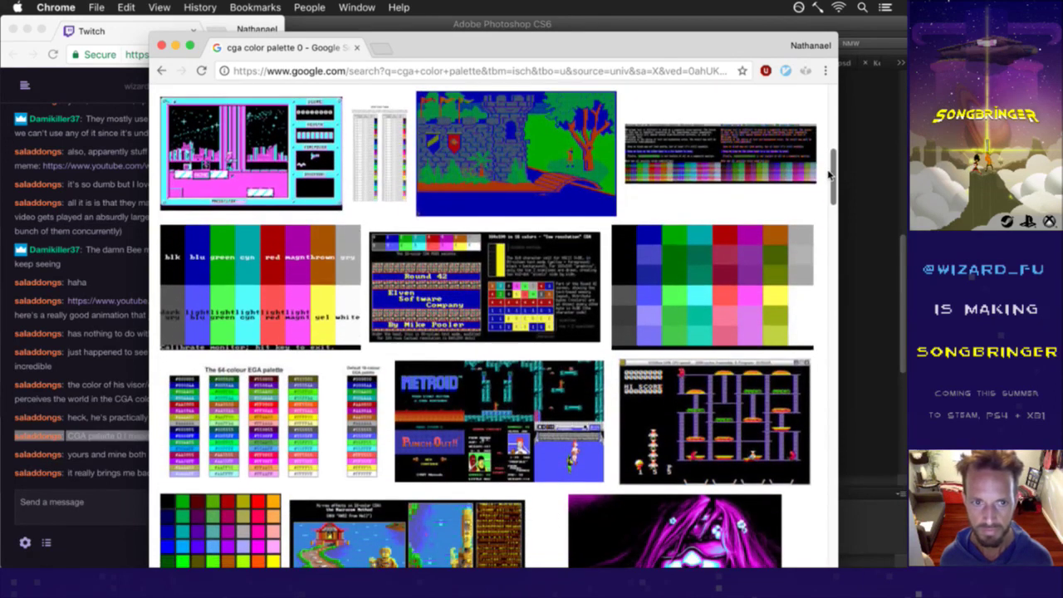
pyautogui.click(294, 317)
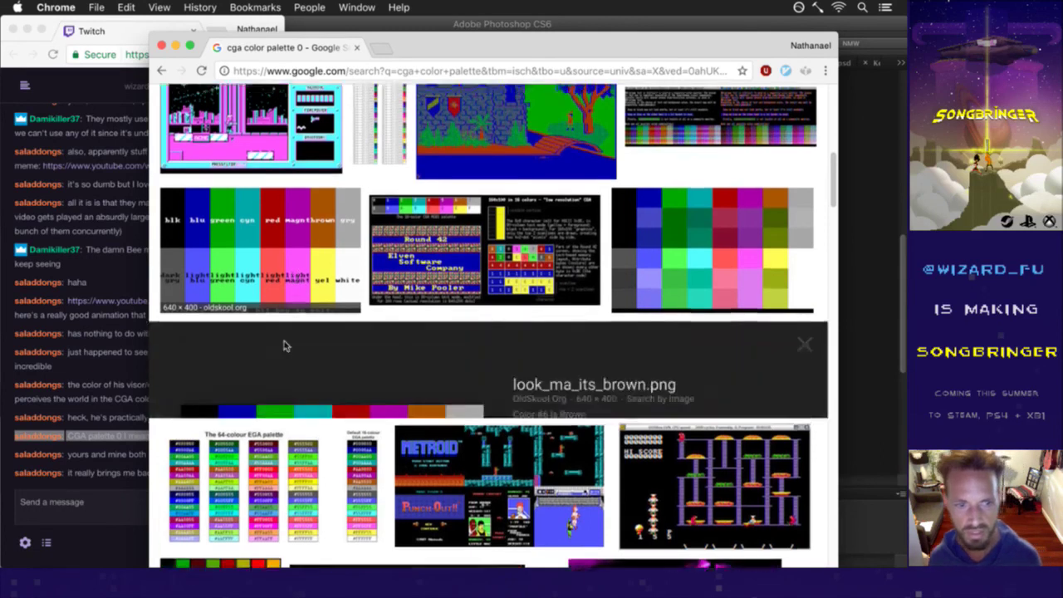
pyautogui.click(120, 482)
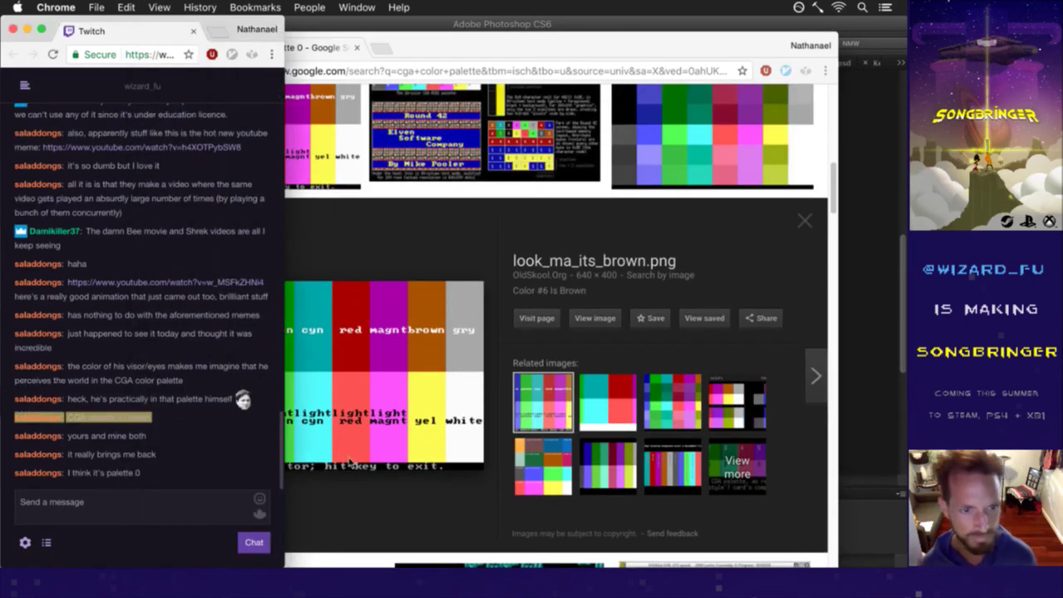
pyautogui.click(352, 504)
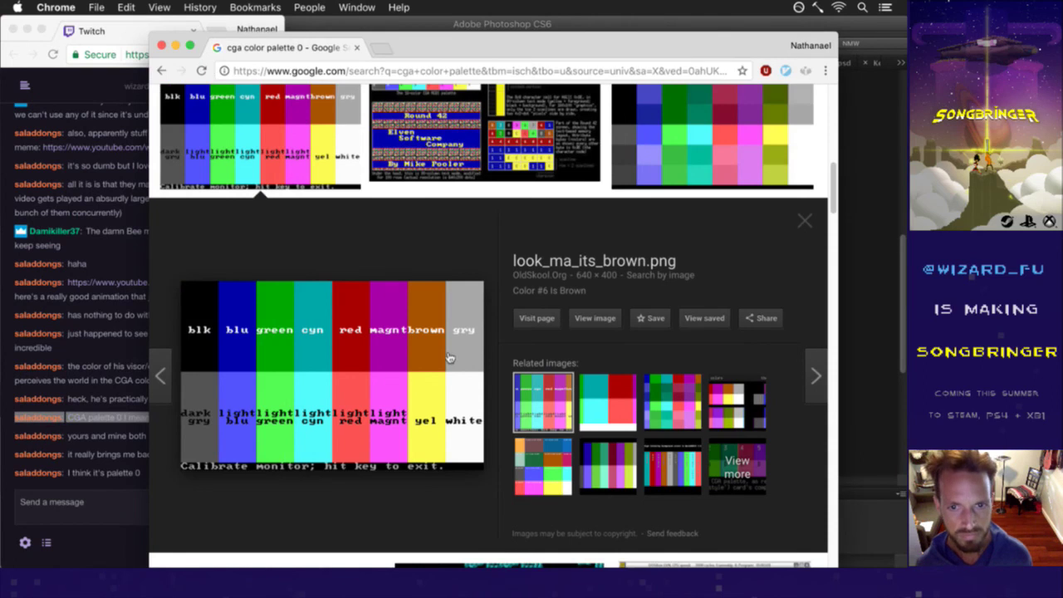
pyautogui.click(594, 320)
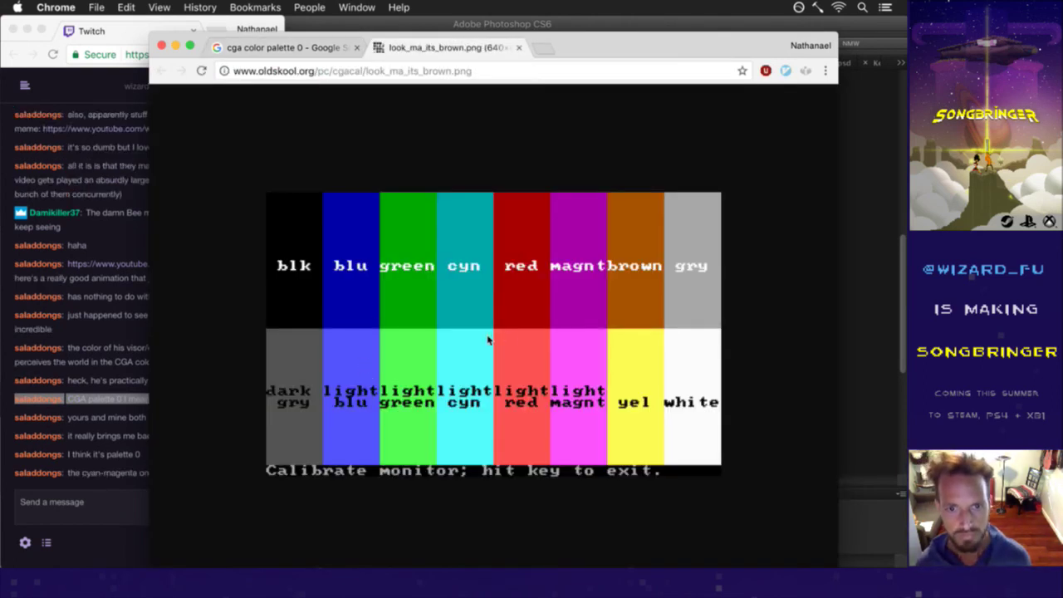
# Copy the CGA color chart and paste it into a new Photoshop document with the default clipboard size.
pyautogui.rightClick(488, 339)
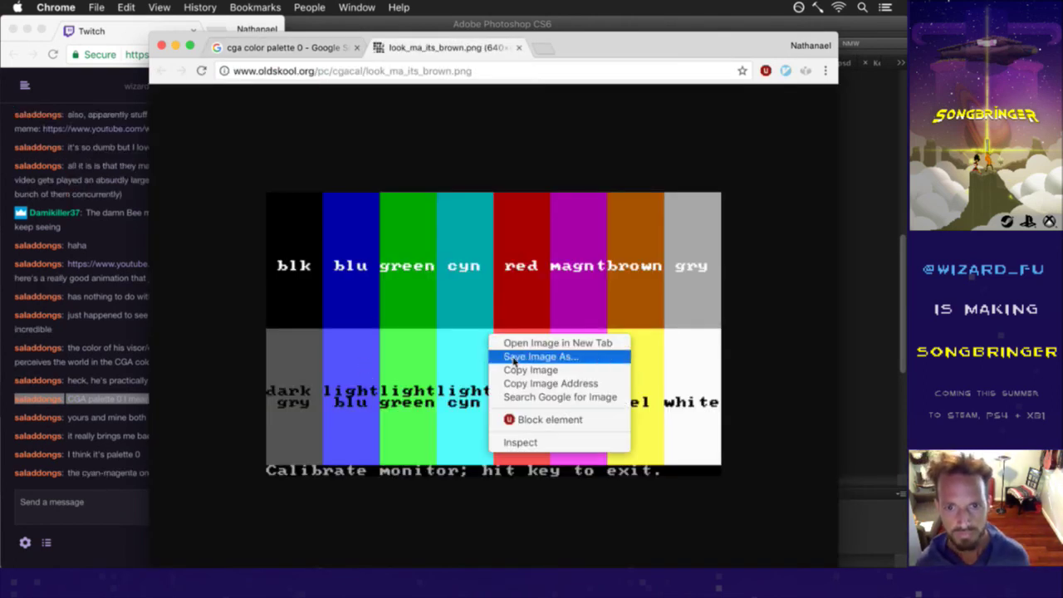
pyautogui.click(513, 366)
pyautogui.press('super+Tab')
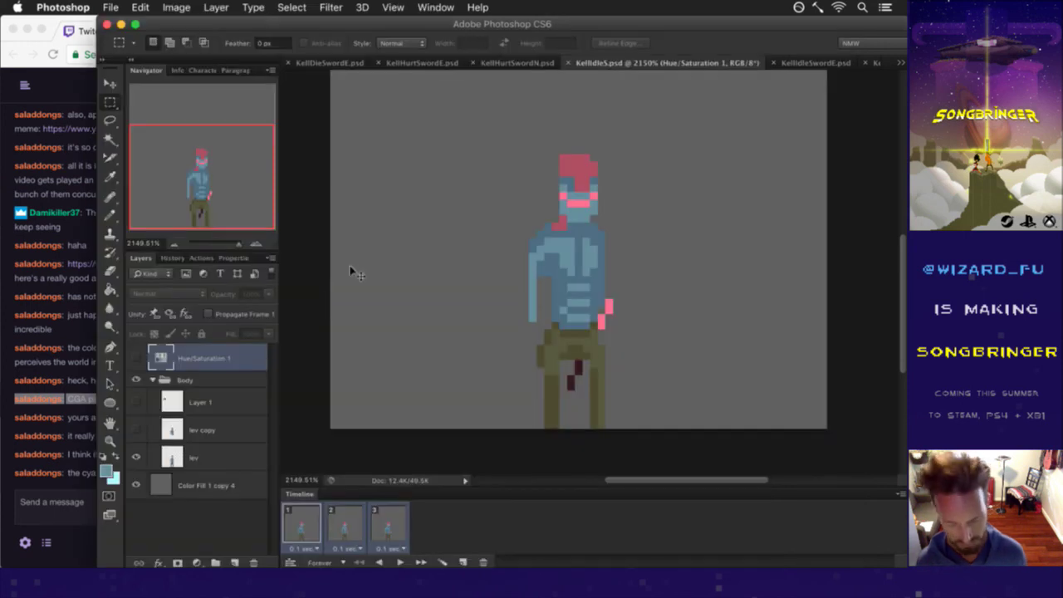
pyautogui.press('super+n')
pyautogui.press('Return')
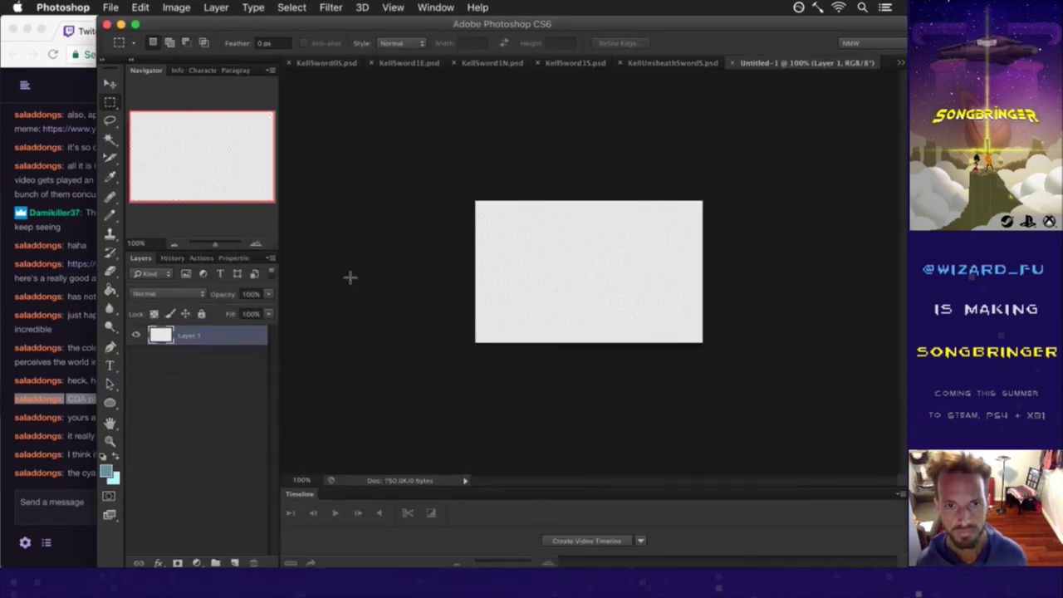
pyautogui.press('super+v')
# Sample the bright yellow swatch of the pasted chart as the foreground color with the Eyedropper.
pyautogui.press('i')
pyautogui.click(659, 277)
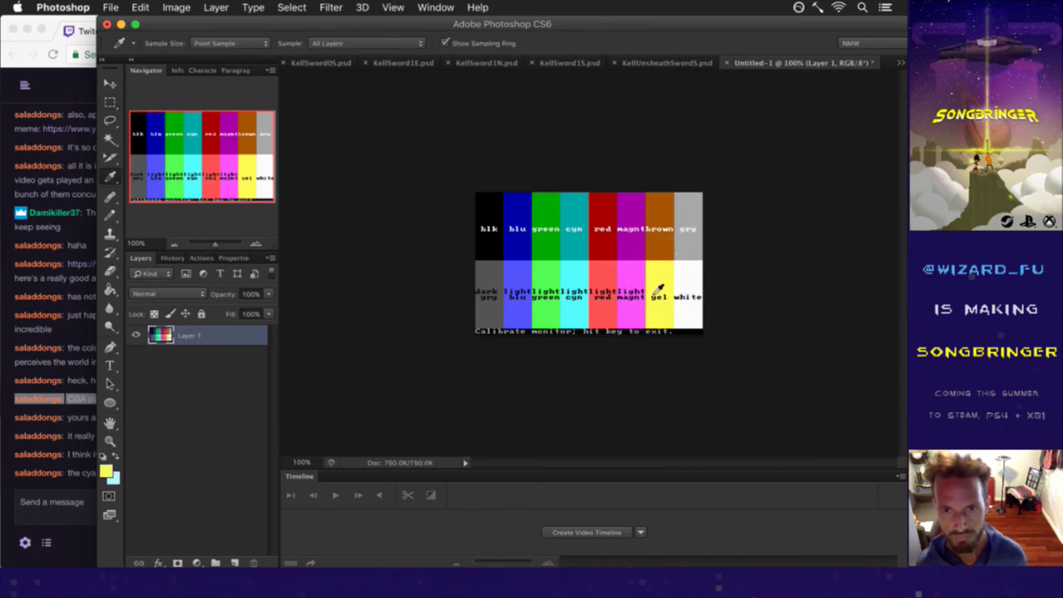
pyautogui.click(599, 279)
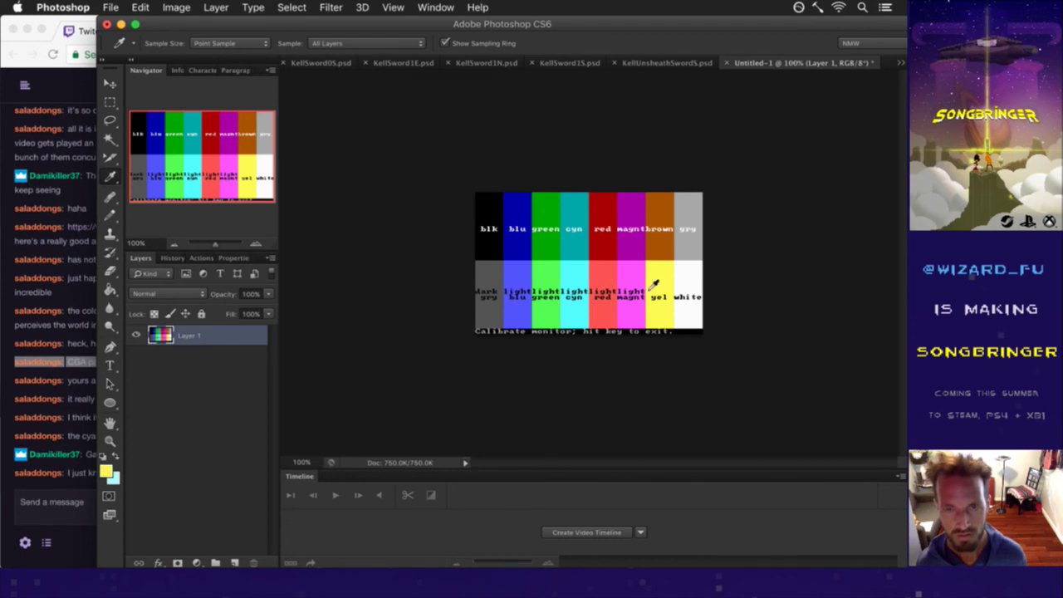
# Read the Twitch chat messages about the cyan-magenta palette and the variety of CGA palettes.
pyautogui.click(63, 489)
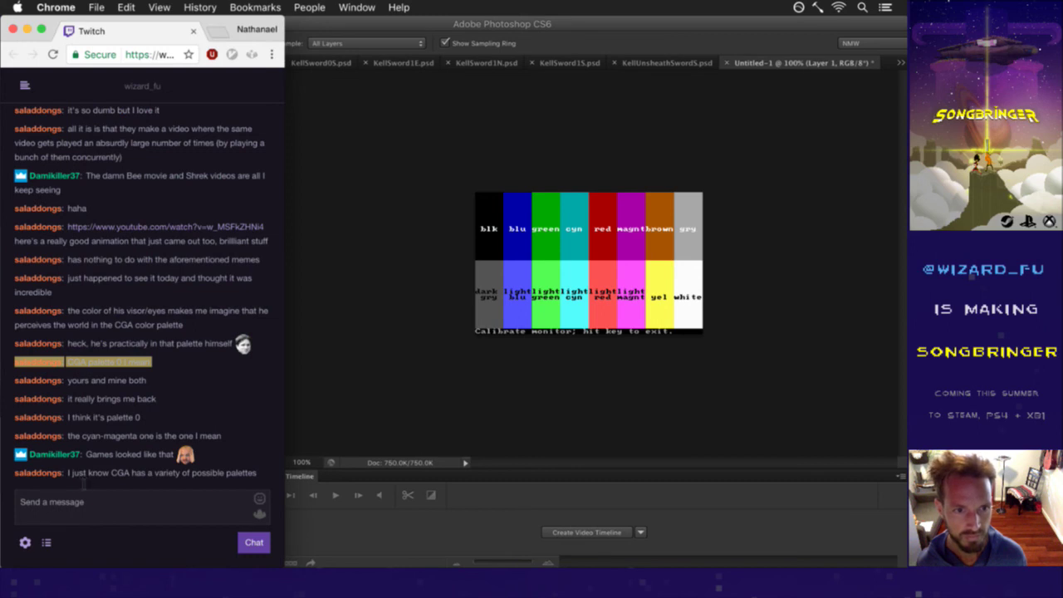
pyautogui.click(92, 435)
pyautogui.moveTo(127, 429); pyautogui.dragTo(156, 448)
pyautogui.click(108, 455)
pyautogui.click(162, 422)
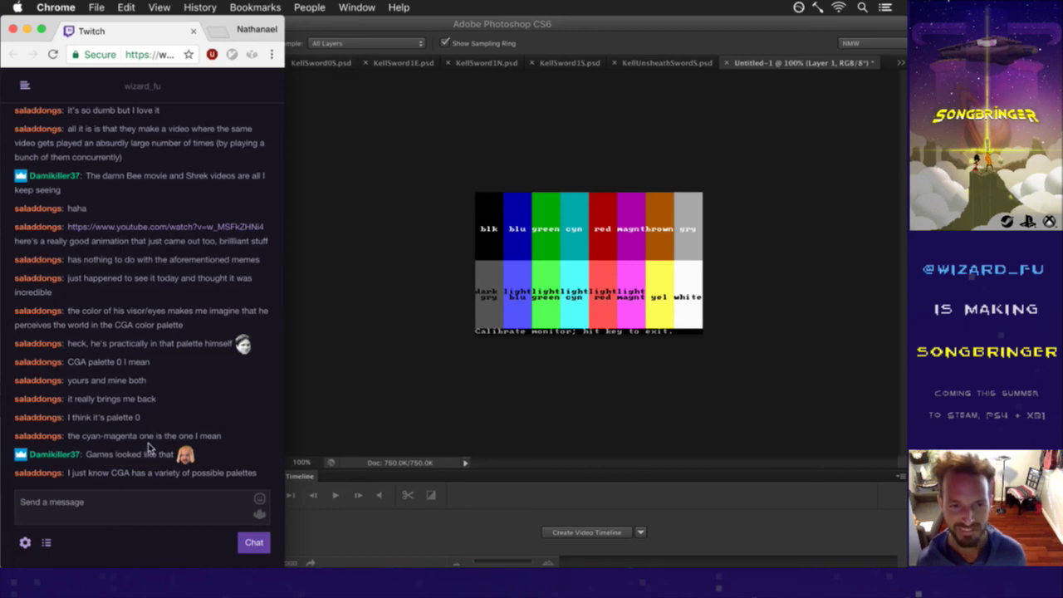
pyautogui.moveTo(104, 456); pyautogui.dragTo(152, 454)
pyautogui.click(154, 438)
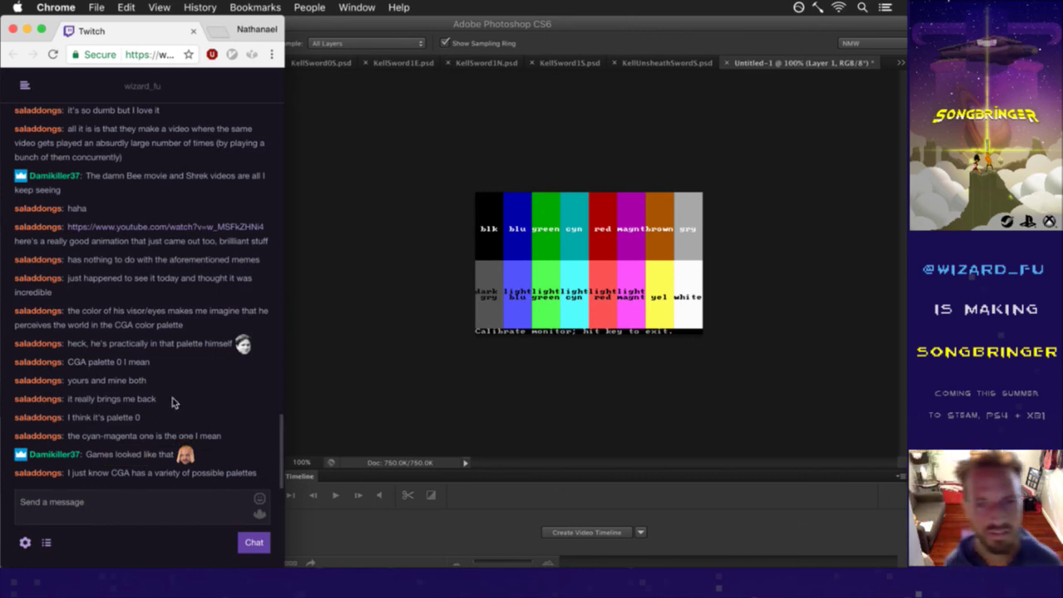
# Return to Photoshop, sample the chart's brown and yellow swatches, and examine the yellow's values in the Color Picker.
pyautogui.click(384, 348)
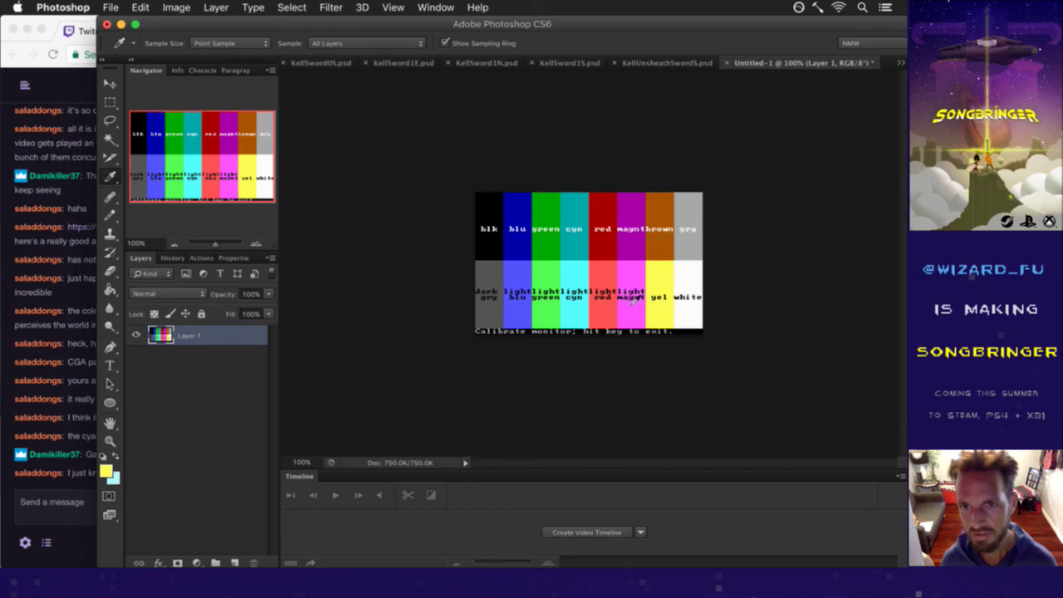
pyautogui.click(658, 246)
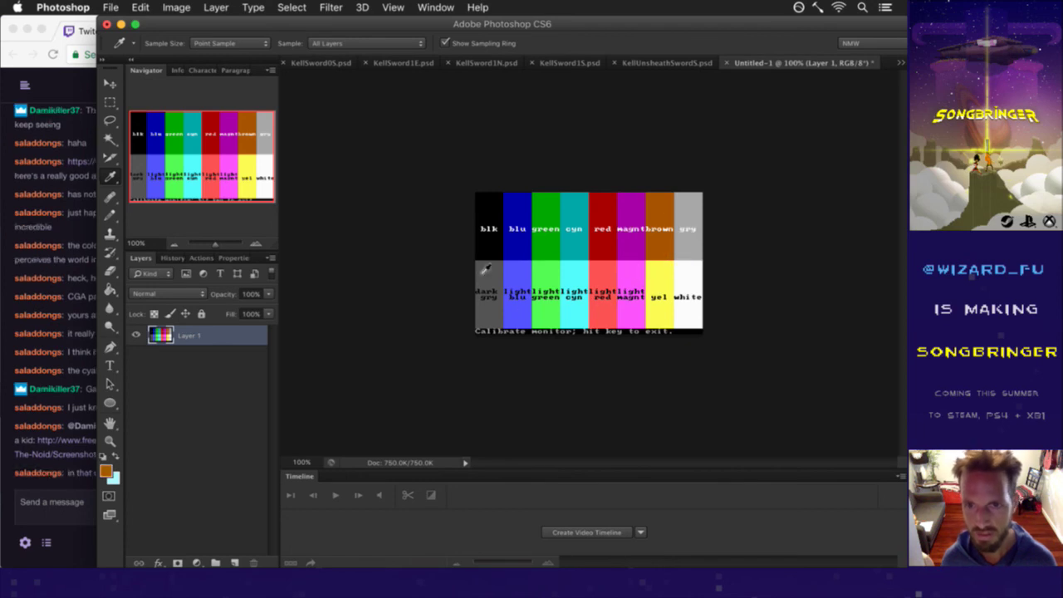
pyautogui.click(667, 312)
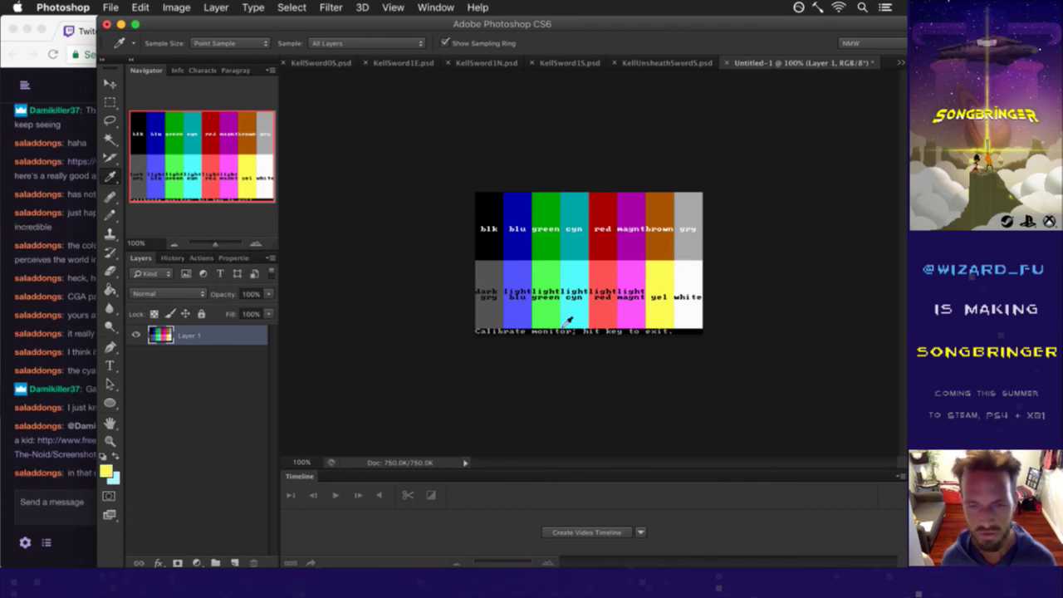
pyautogui.click(107, 471)
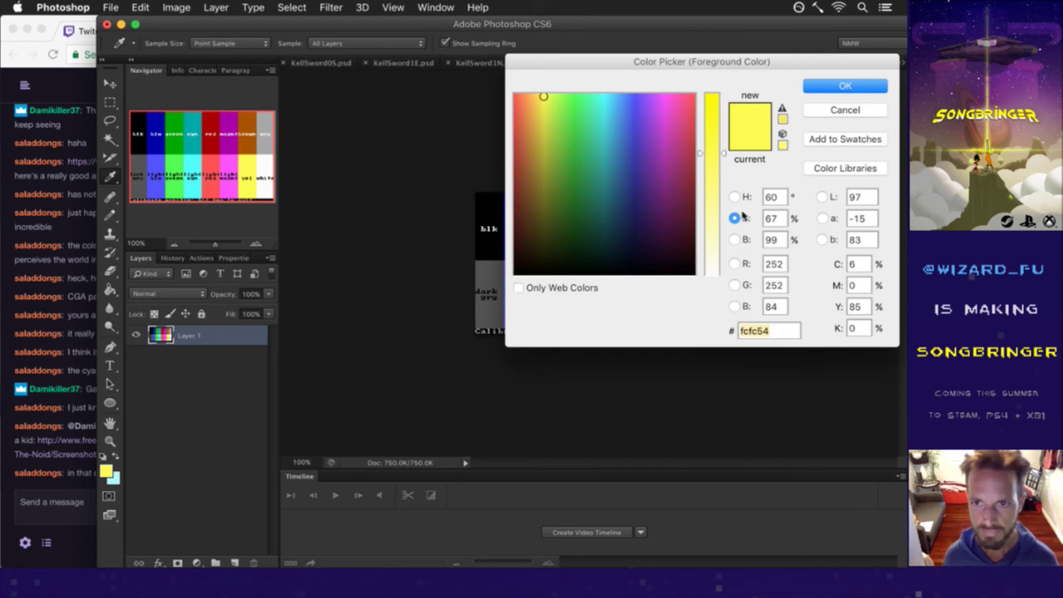
pyautogui.moveTo(802, 63); pyautogui.dragTo(402, 81)
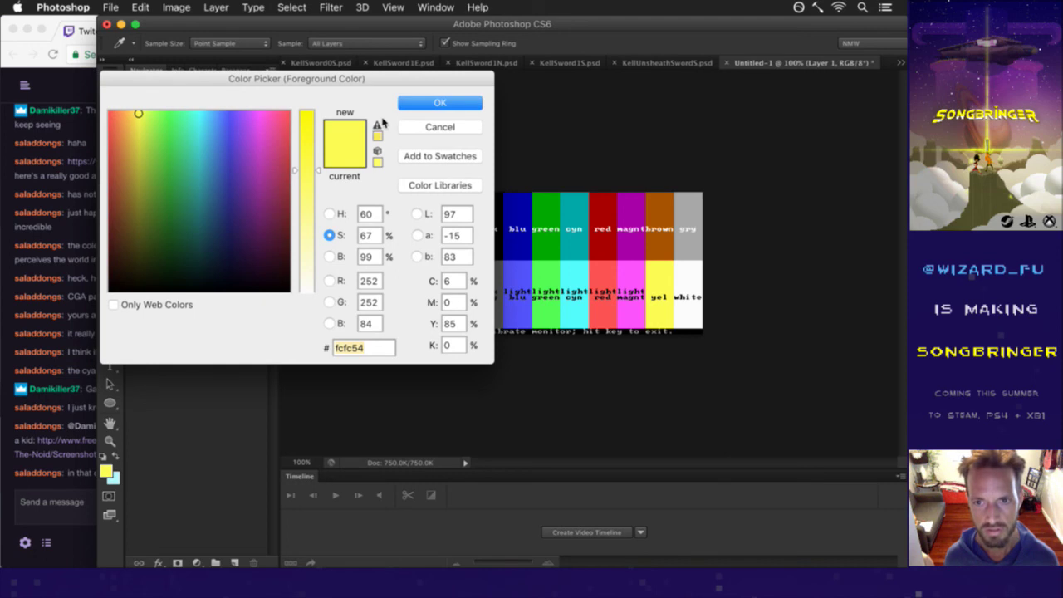
pyautogui.click(433, 130)
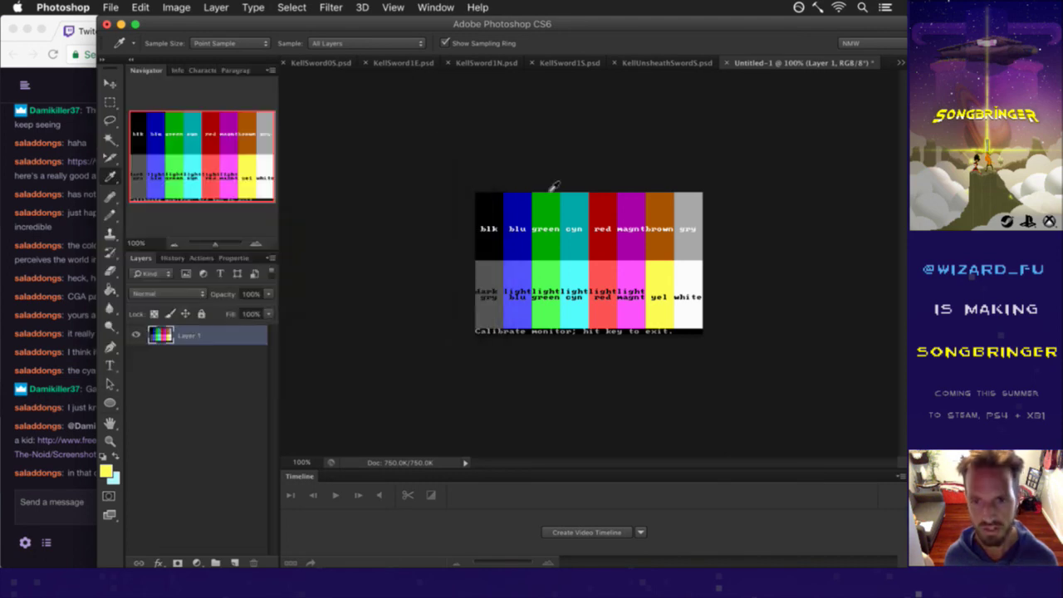
# Sample the light red and dark red swatches and examine each one's values in the Color Picker.
pyautogui.click(608, 278)
pyautogui.click(105, 470)
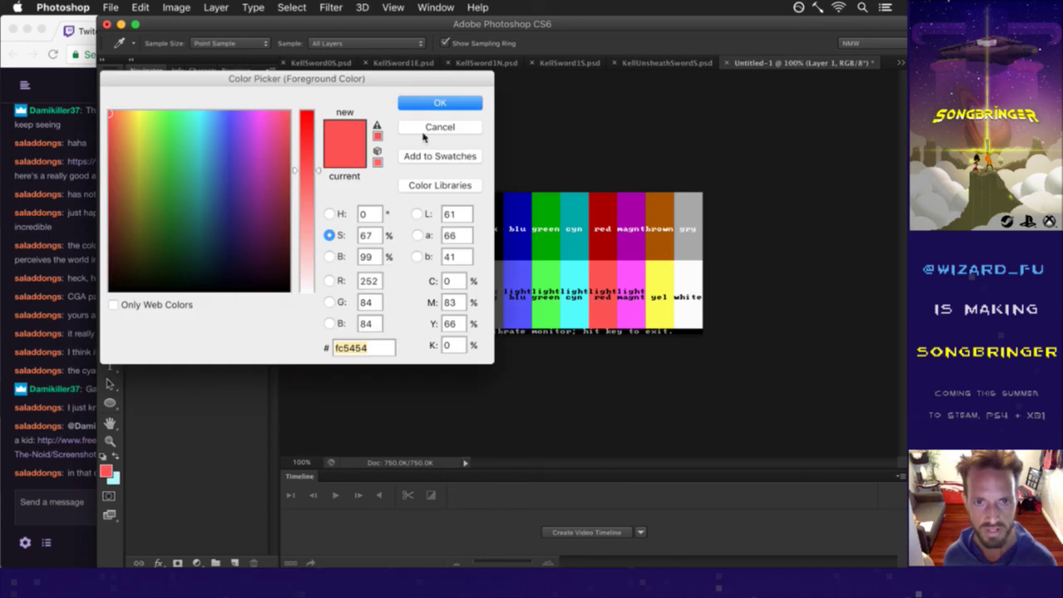
pyautogui.click(435, 105)
pyautogui.click(612, 257)
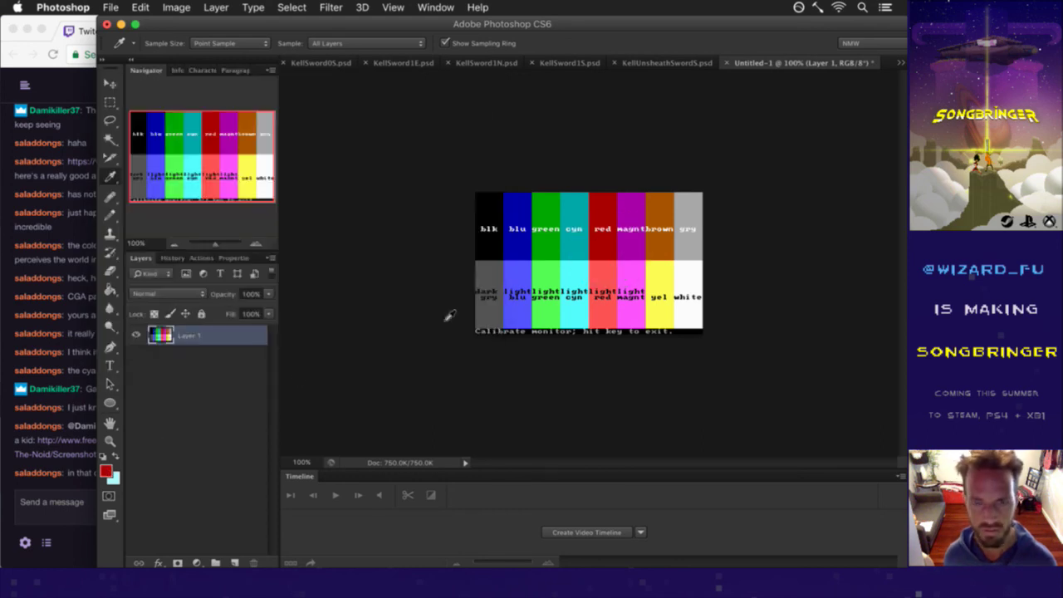
pyautogui.click(105, 470)
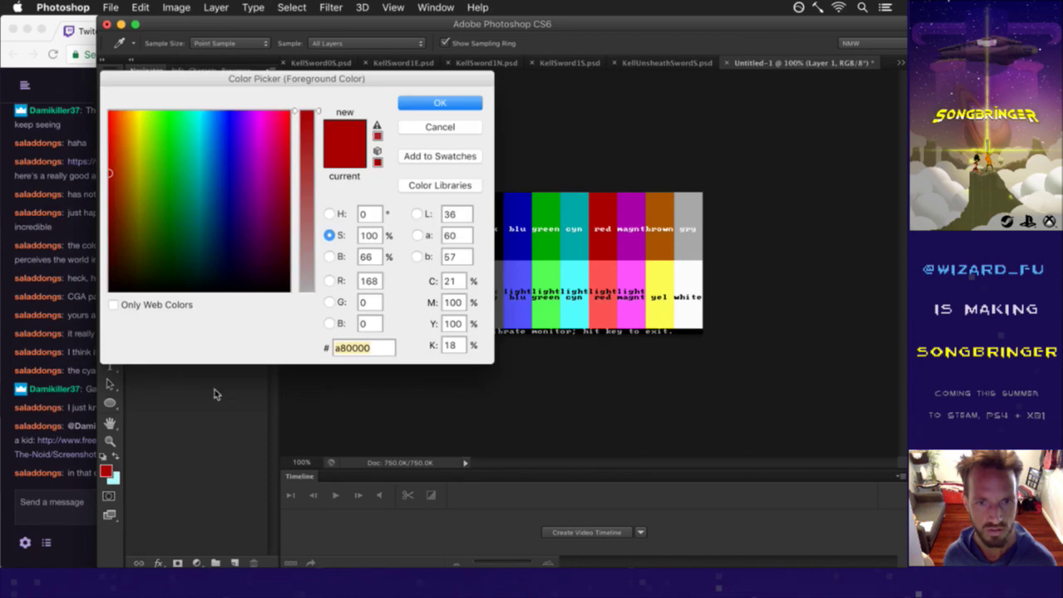
pyautogui.click(440, 103)
# Switch to the Twitch chat, view the linked Avoid-The-Noid game screenshot, and close its tab.
pyautogui.click(78, 482)
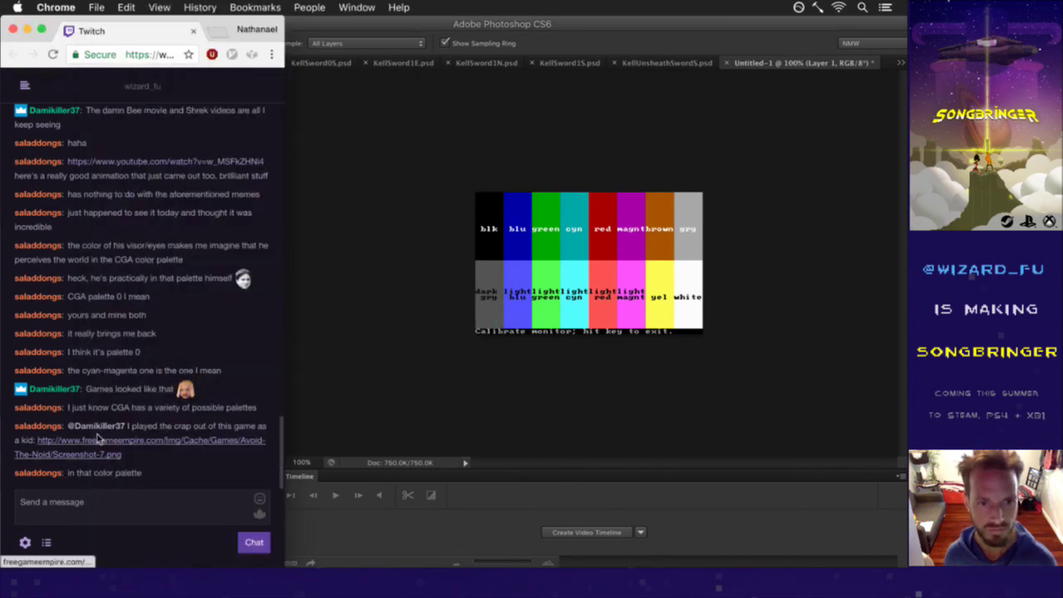
pyautogui.moveTo(135, 427); pyautogui.dragTo(168, 451)
pyautogui.click(163, 457)
pyautogui.click(166, 444)
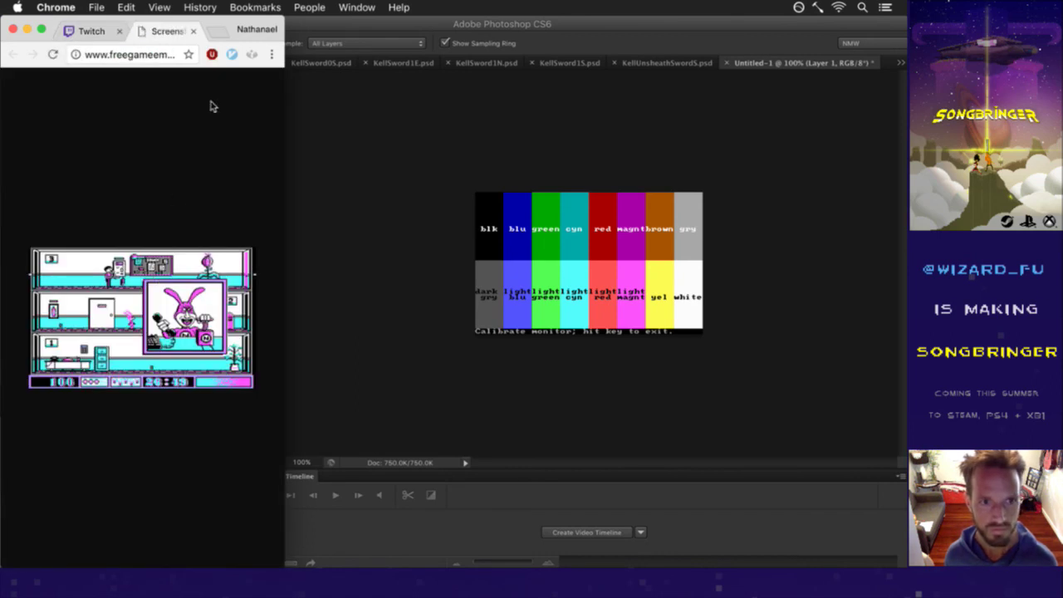
pyautogui.click(194, 31)
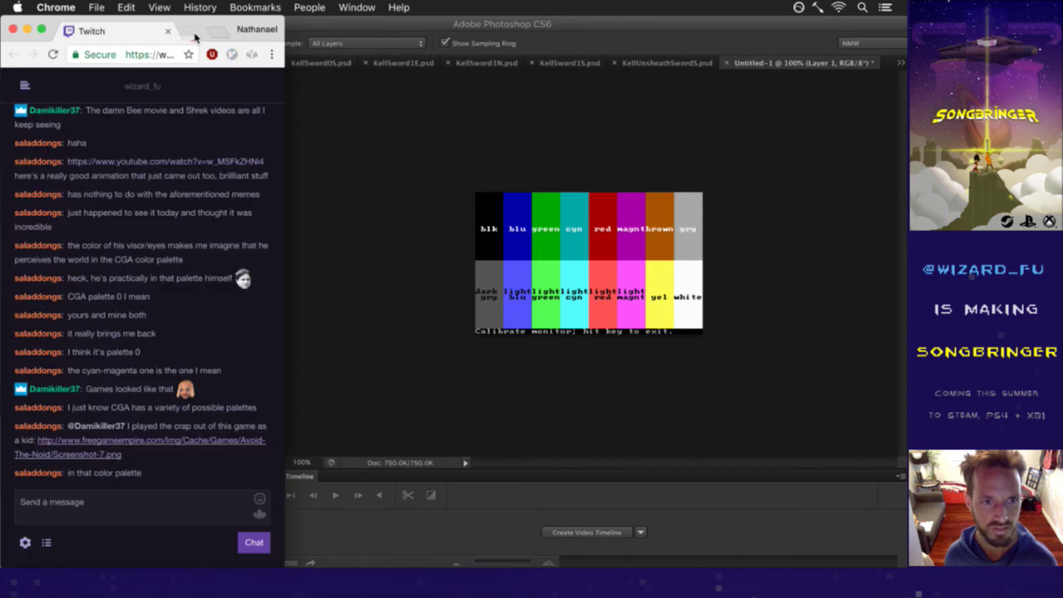
# Return to Photoshop and recheck the dark red foreground color's values in the Color Picker without changing it.
pyautogui.click(648, 379)
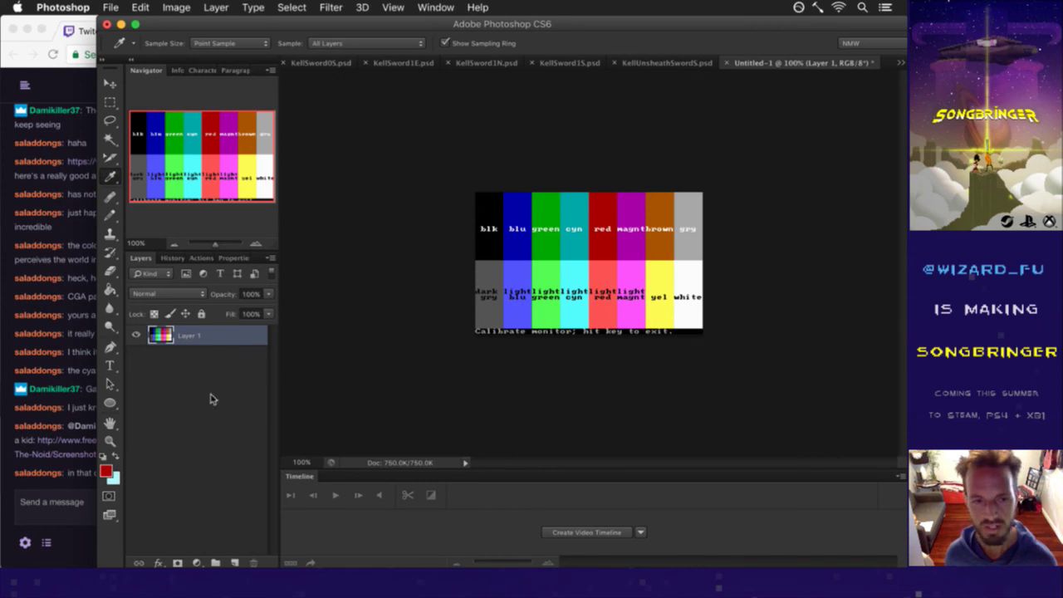
pyautogui.click(105, 471)
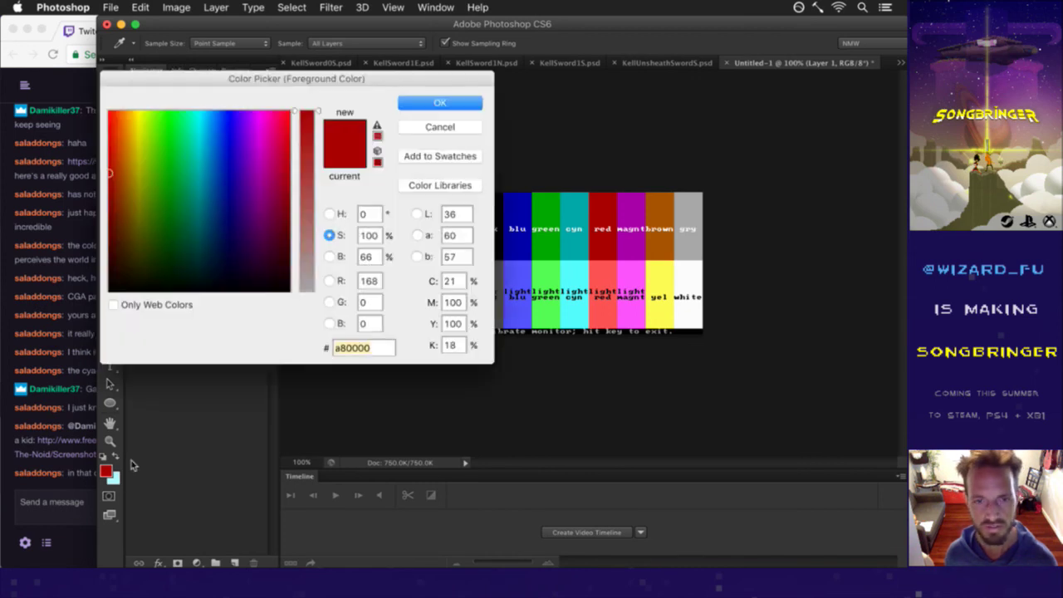
pyautogui.click(433, 129)
# Sample the chart's yellow and brown swatches and examine each one's values in the Color Picker.
pyautogui.click(665, 279)
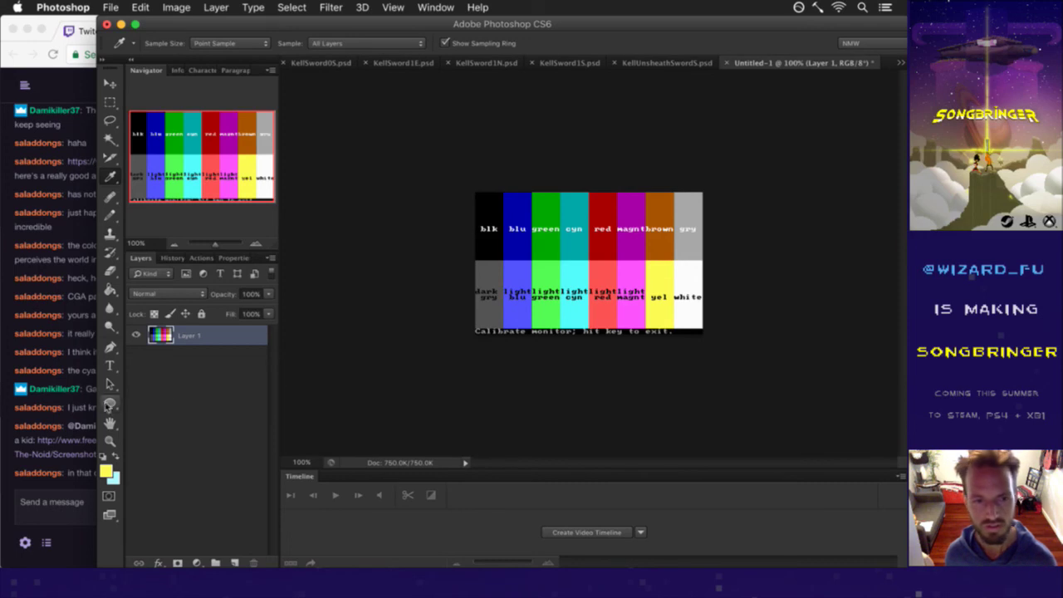
pyautogui.click(106, 471)
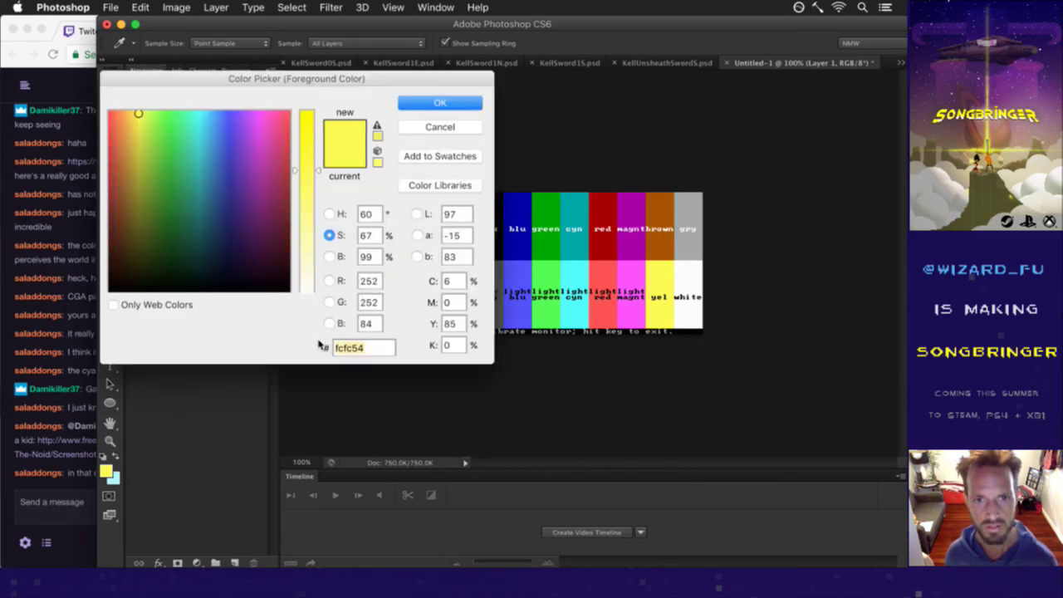
pyautogui.click(433, 103)
pyautogui.click(667, 254)
pyautogui.click(105, 470)
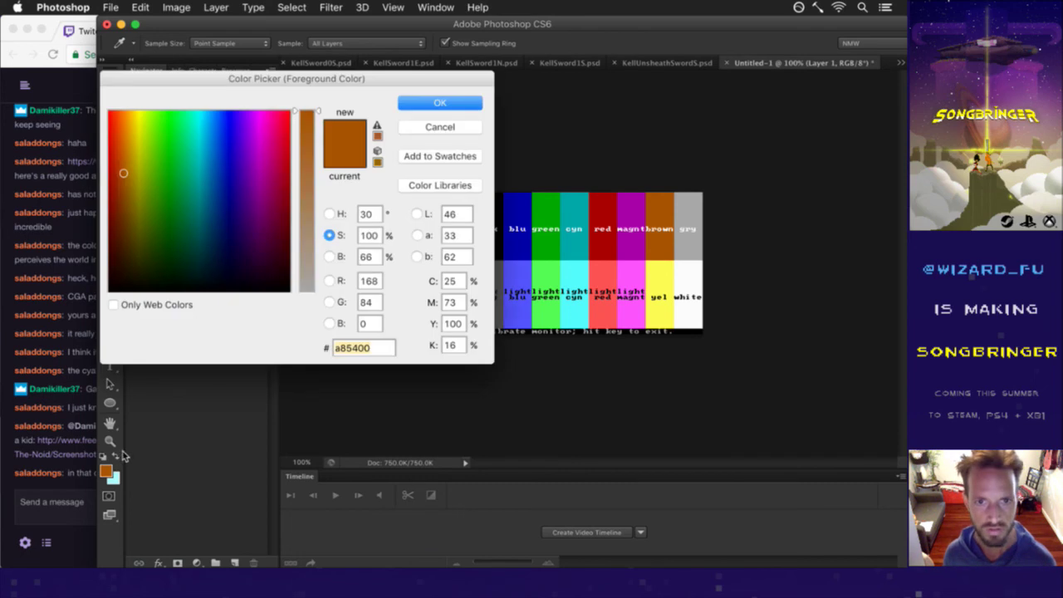
pyautogui.click(370, 214)
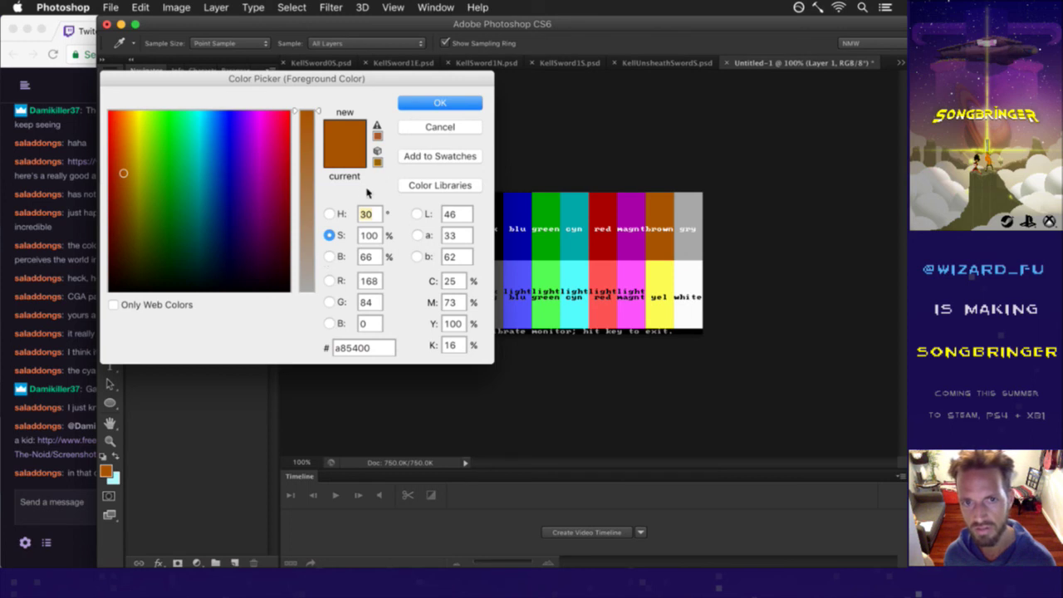
pyautogui.click(440, 129)
# Sample the yellow swatch, set its brightness to 66%, try it as a fill on the brown swatch, and undo the fill.
pyautogui.press('z')
pyautogui.click(670, 274)
pyautogui.moveTo(680, 279); pyautogui.dragTo(759, 308)
pyautogui.press('i')
pyautogui.click(740, 277)
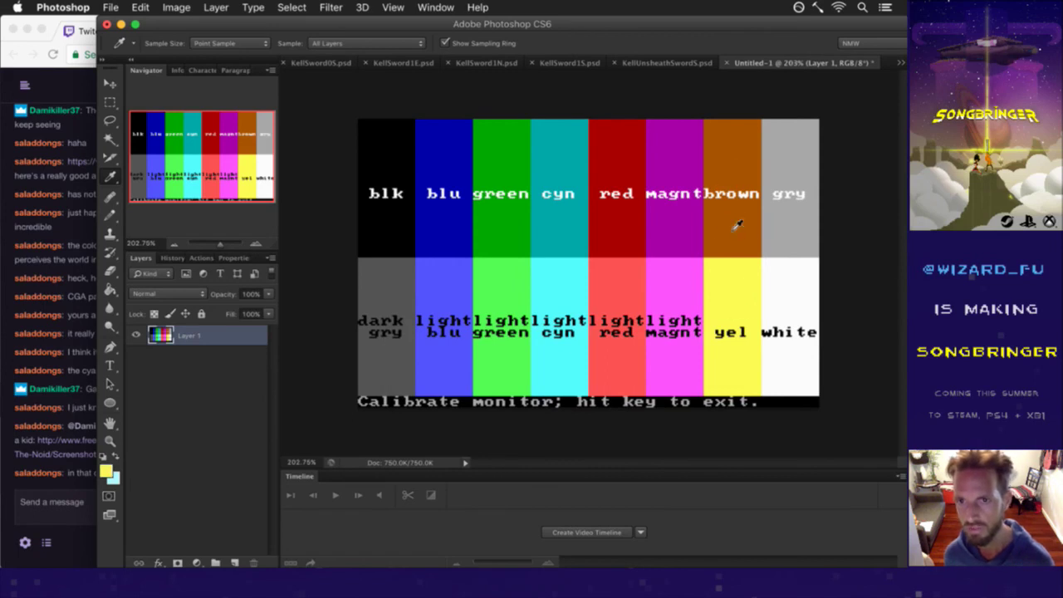
pyautogui.click(106, 469)
pyautogui.click(371, 259)
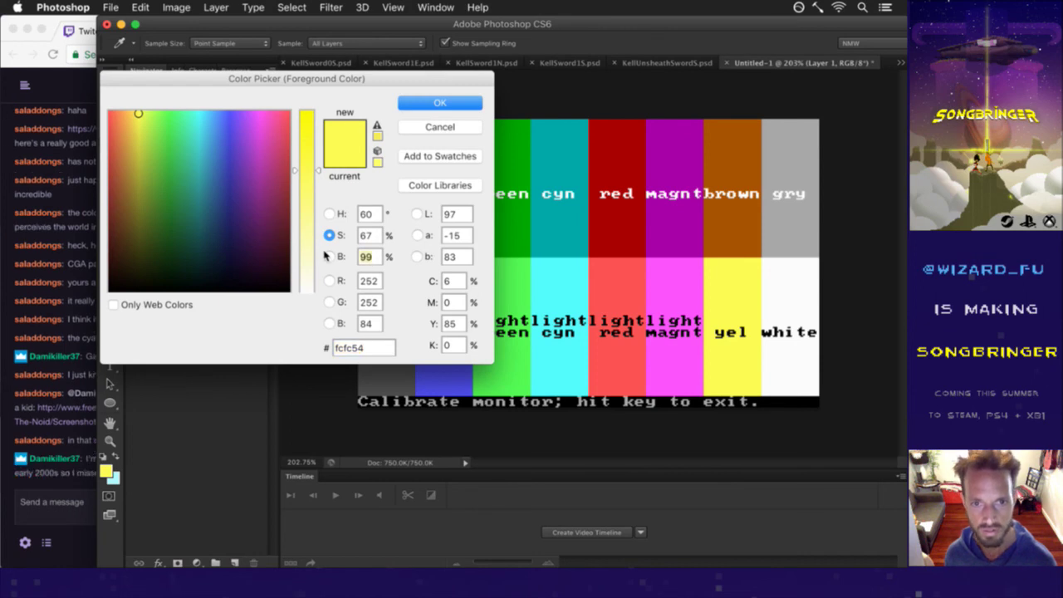
pyautogui.write('66')
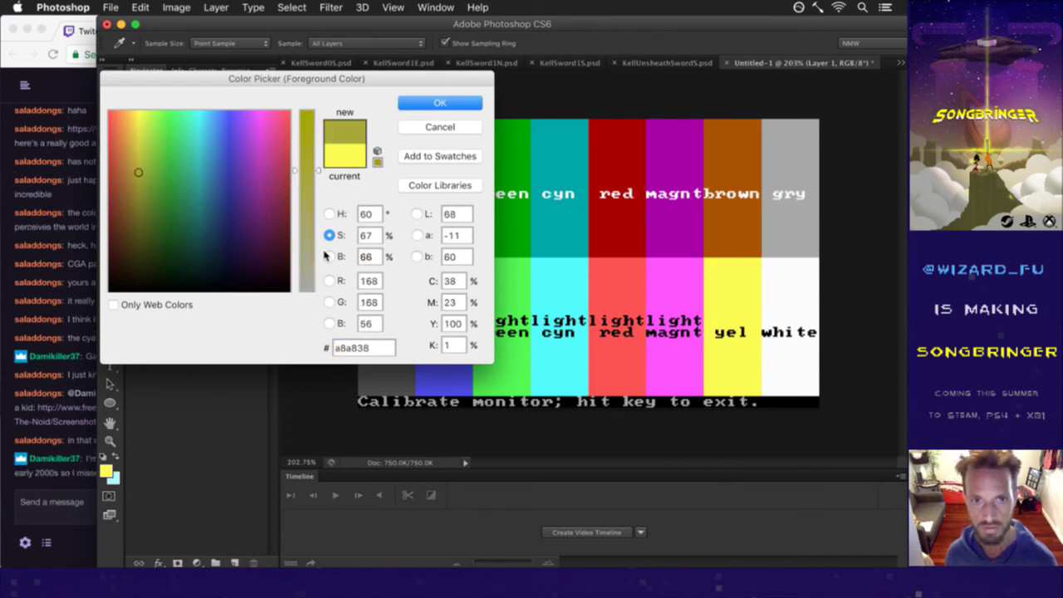
pyautogui.click(457, 104)
pyautogui.click(730, 222)
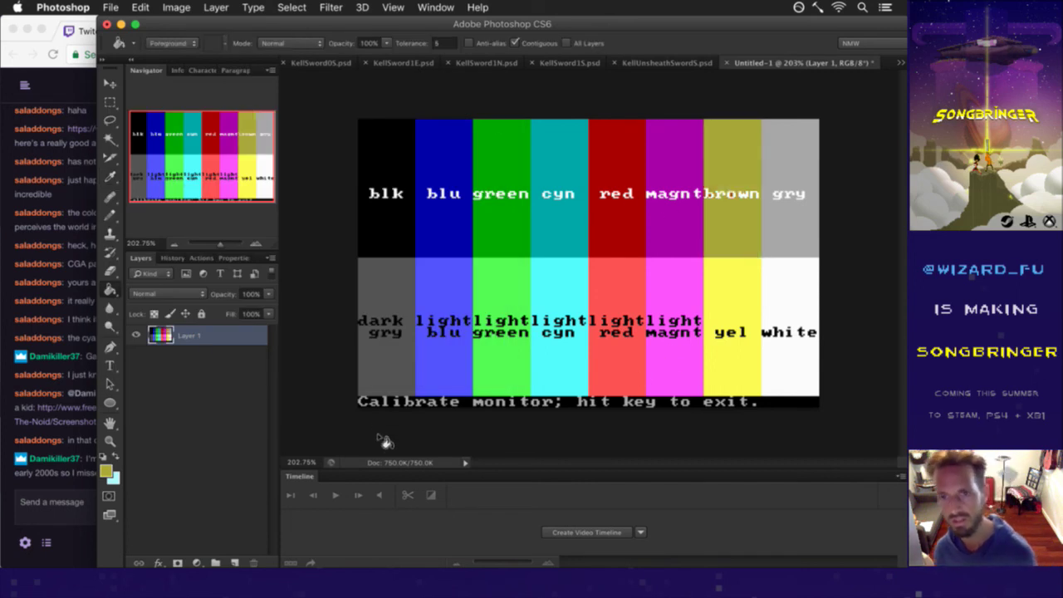
pyautogui.press('super+z')
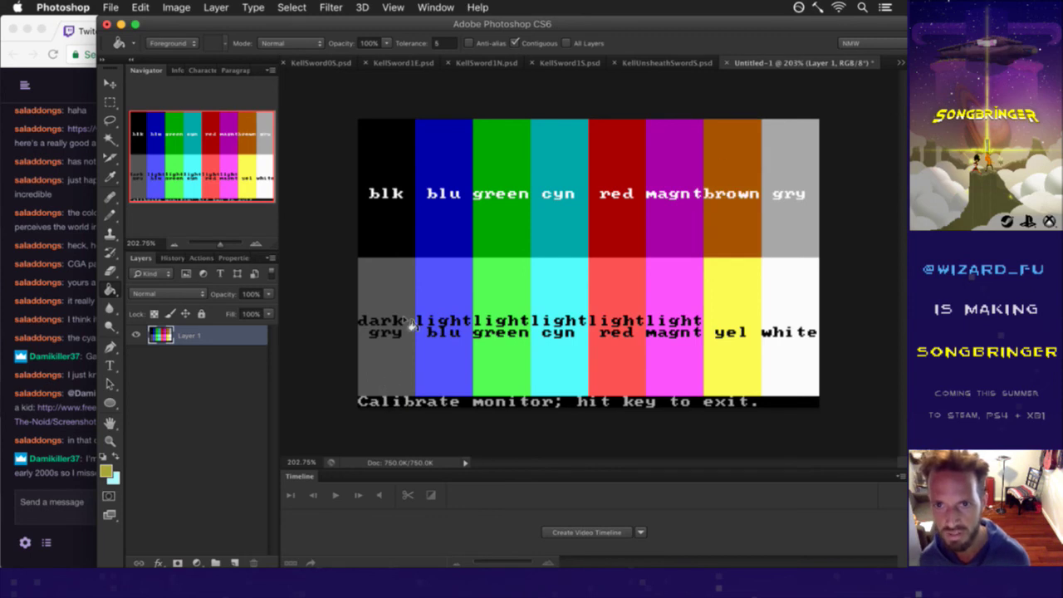
# Switch to the Twitch chat and read the latest message about missing the real retro games.
pyautogui.click(78, 470)
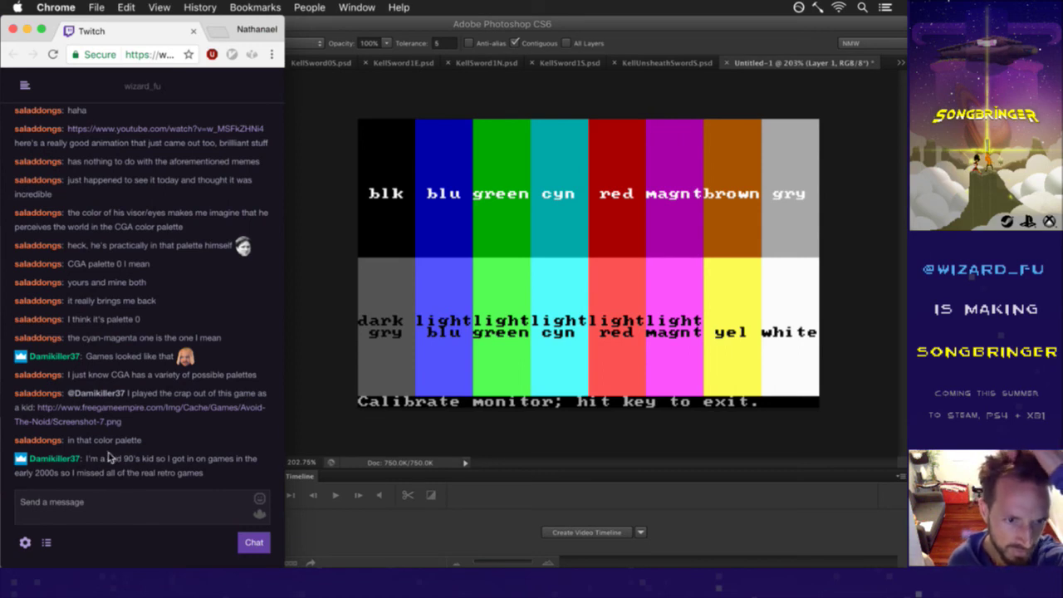
pyautogui.moveTo(106, 456); pyautogui.dragTo(171, 473)
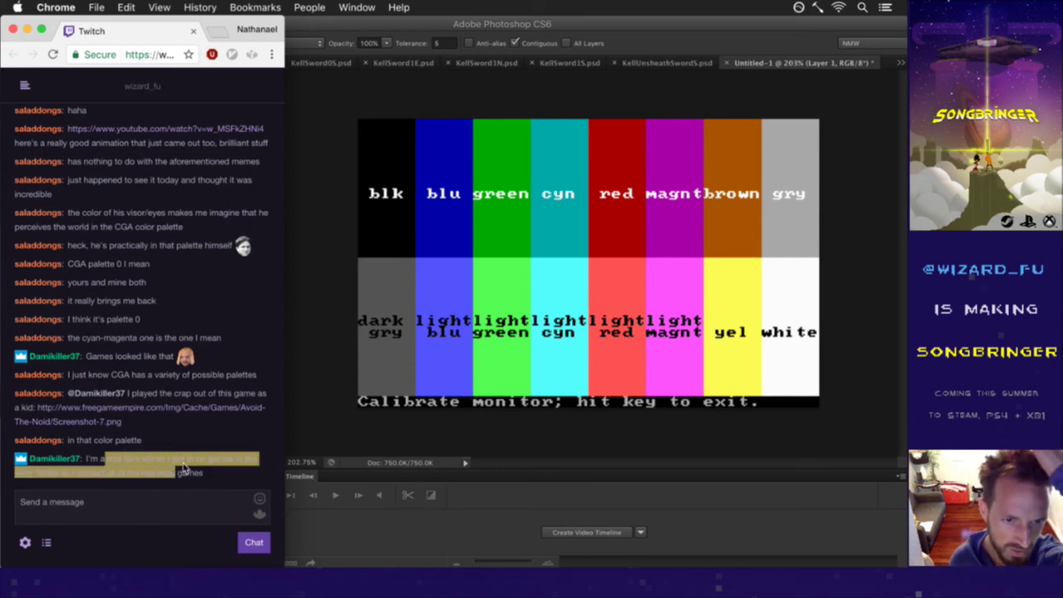
pyautogui.click(186, 468)
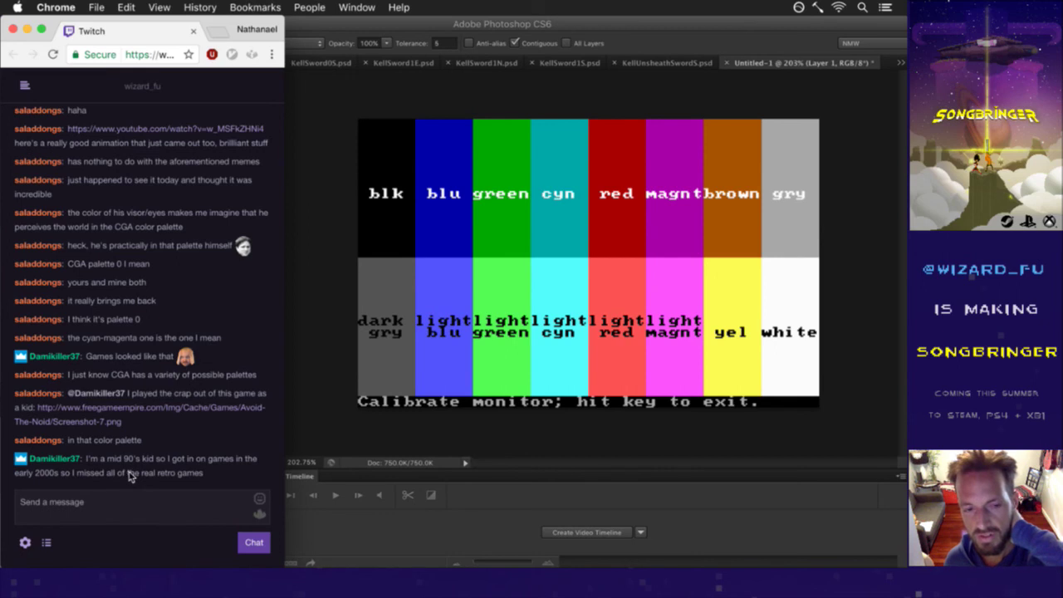
pyautogui.moveTo(161, 474); pyautogui.dragTo(219, 480)
pyautogui.click(232, 474)
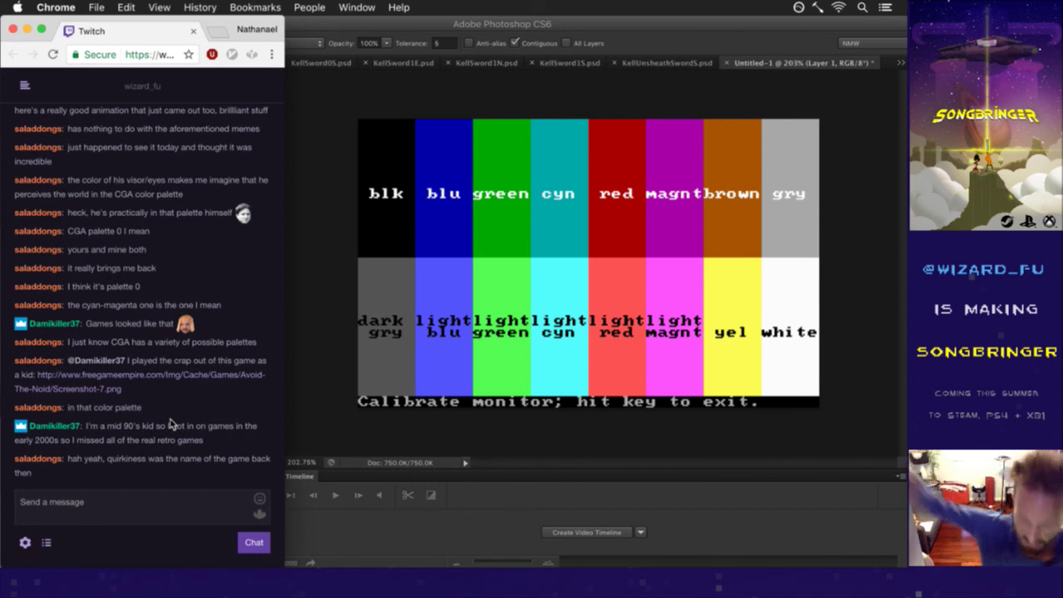
# Return to Photoshop, resample the chart's yellow swatch, and recheck its values in the Color Picker.
pyautogui.click(555, 342)
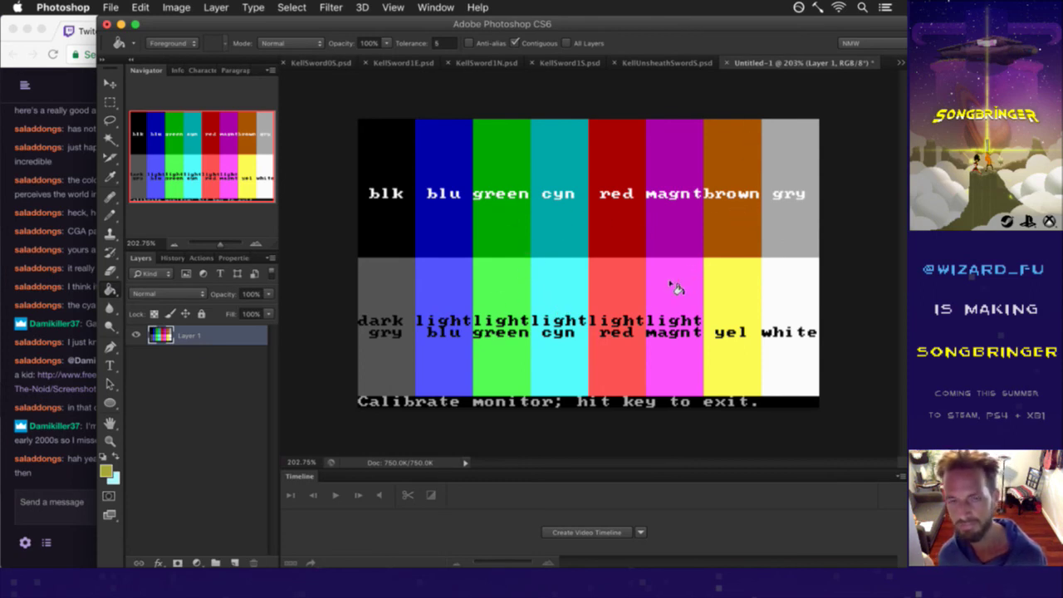
pyautogui.press('i')
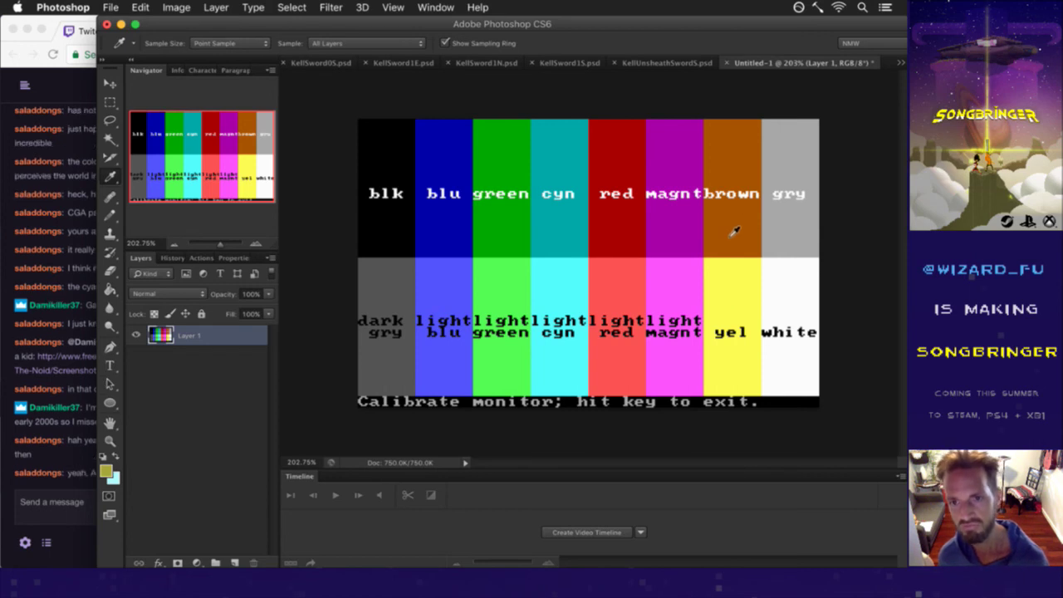
pyautogui.click(732, 296)
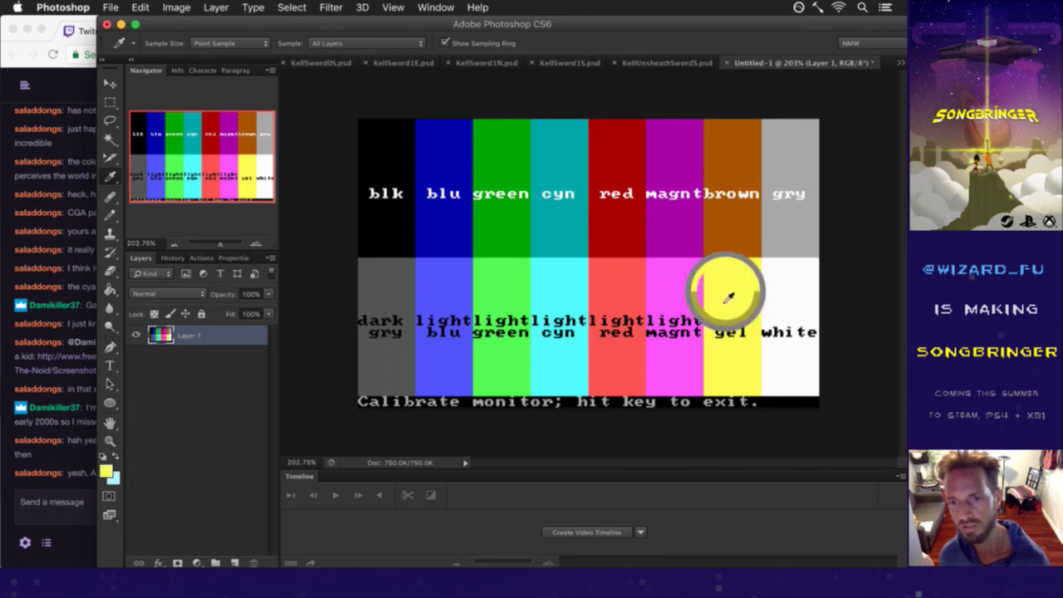
pyautogui.click(108, 471)
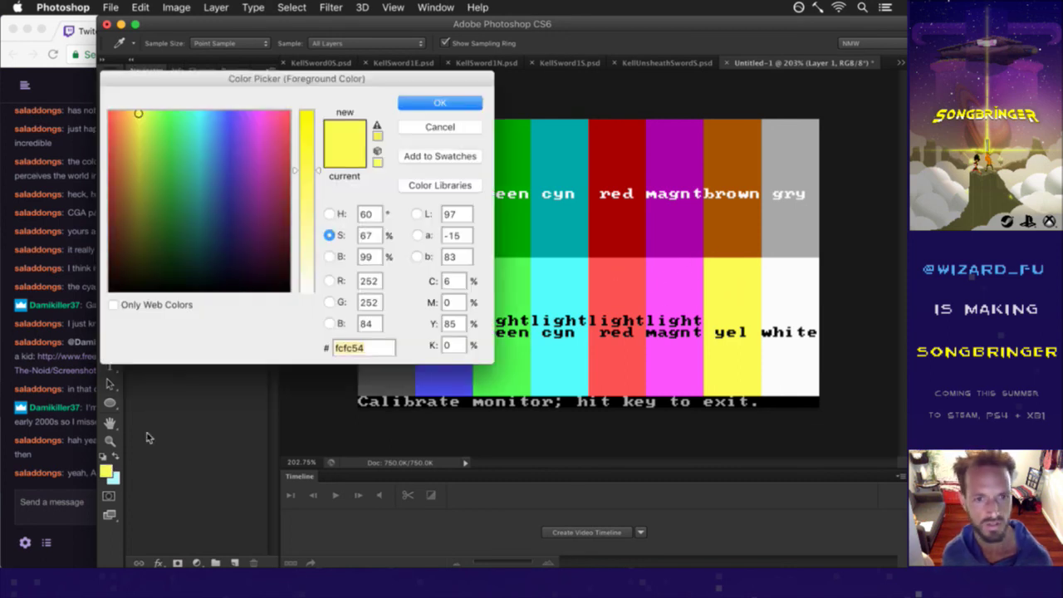
pyautogui.click(437, 103)
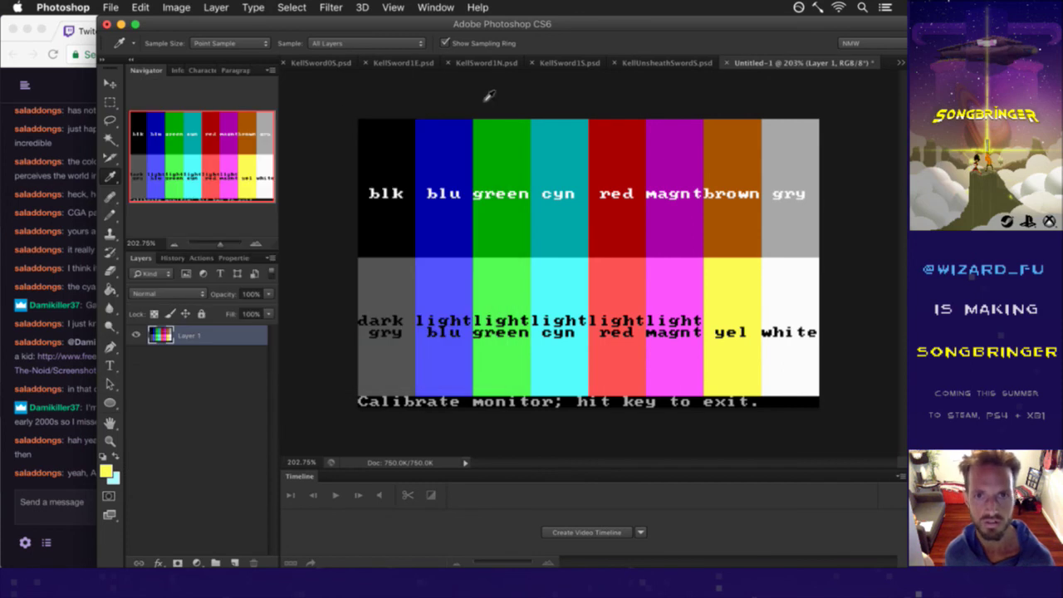
# Bring up the KellIdleS.psd document, and read the newest message in the Twitch chat.
pyautogui.click(900, 62)
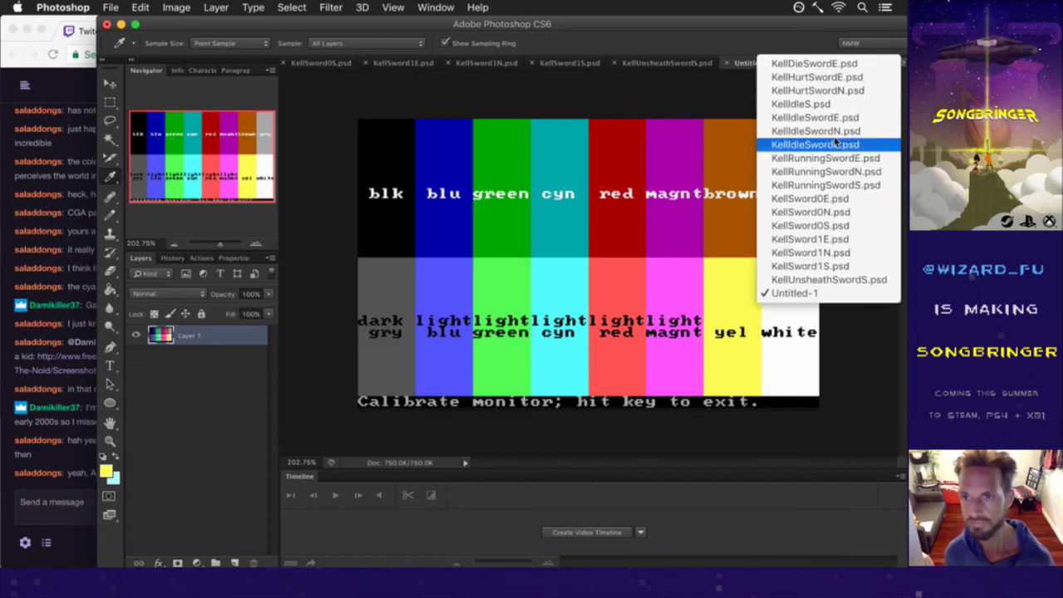
pyautogui.click(835, 103)
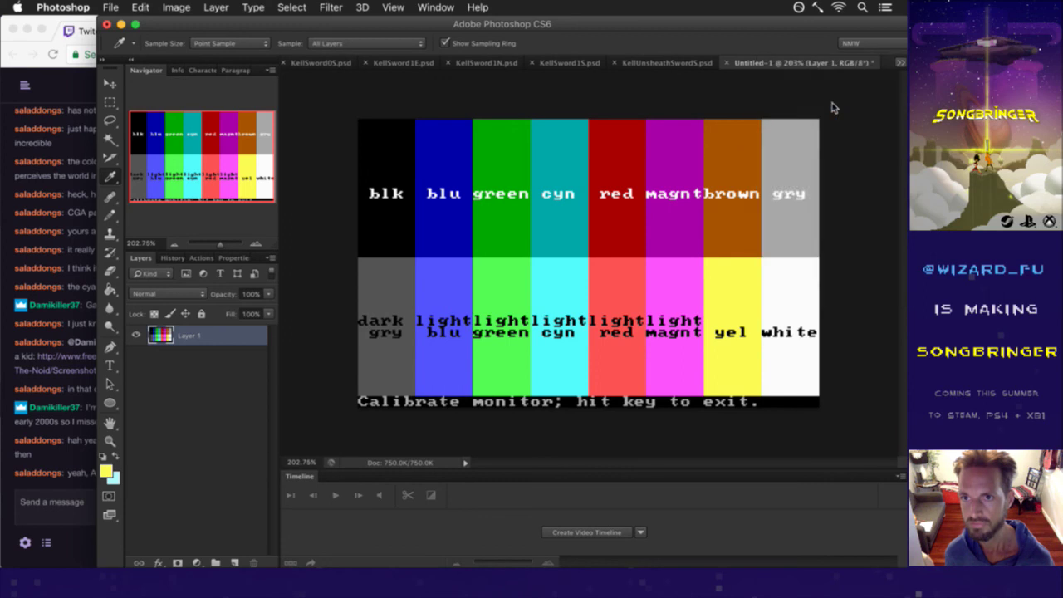
pyautogui.click(75, 498)
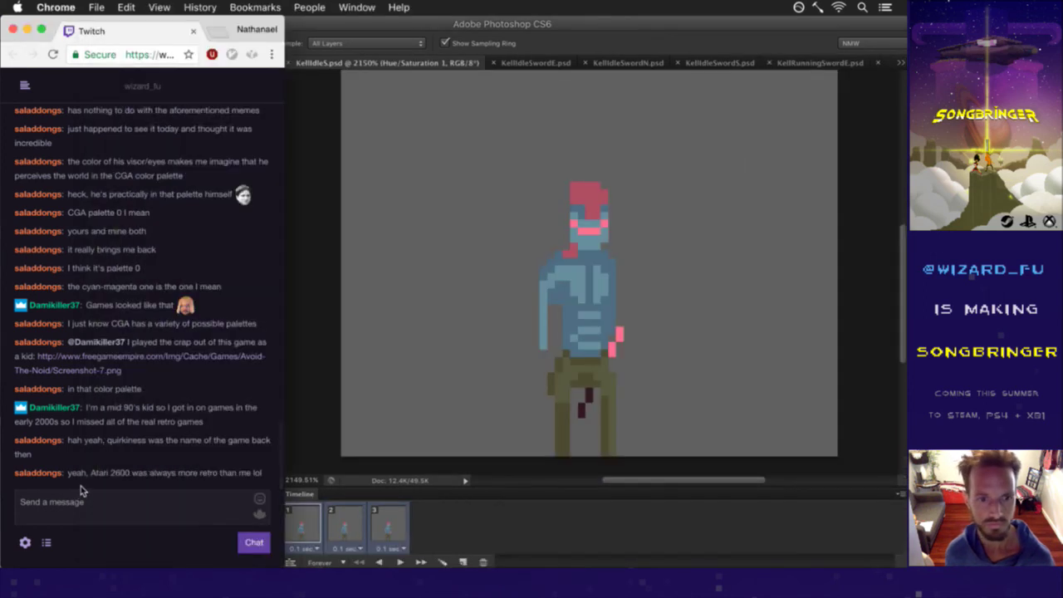
pyautogui.moveTo(87, 480); pyautogui.dragTo(176, 474)
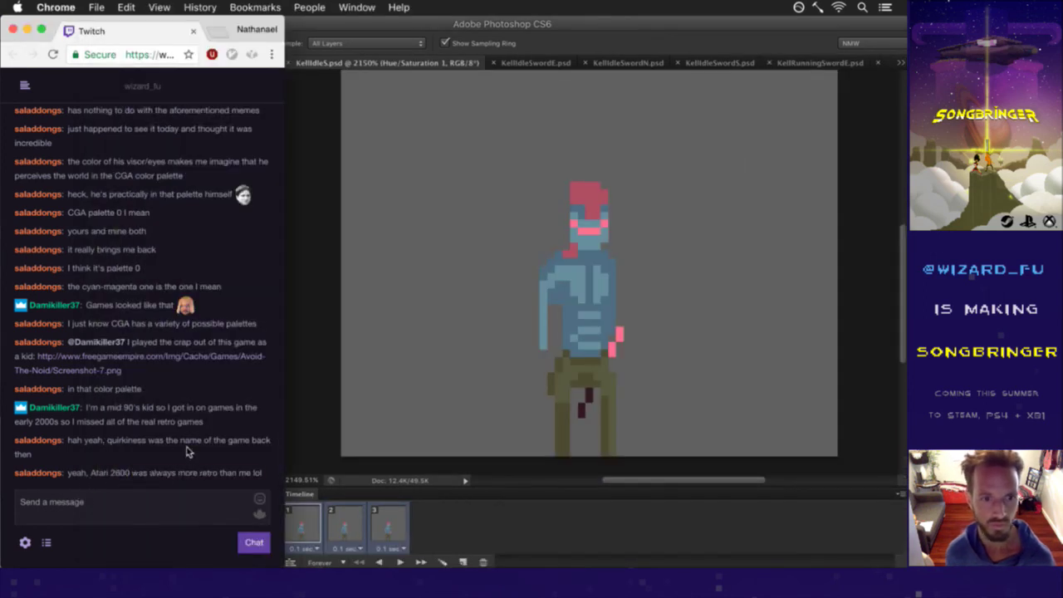
# In frame 1, sample the trousers' olive on the lev layer and set the foreground color to hue 60 and brightness 47%.
pyautogui.click(312, 444)
pyautogui.click(342, 519)
pyautogui.click(310, 519)
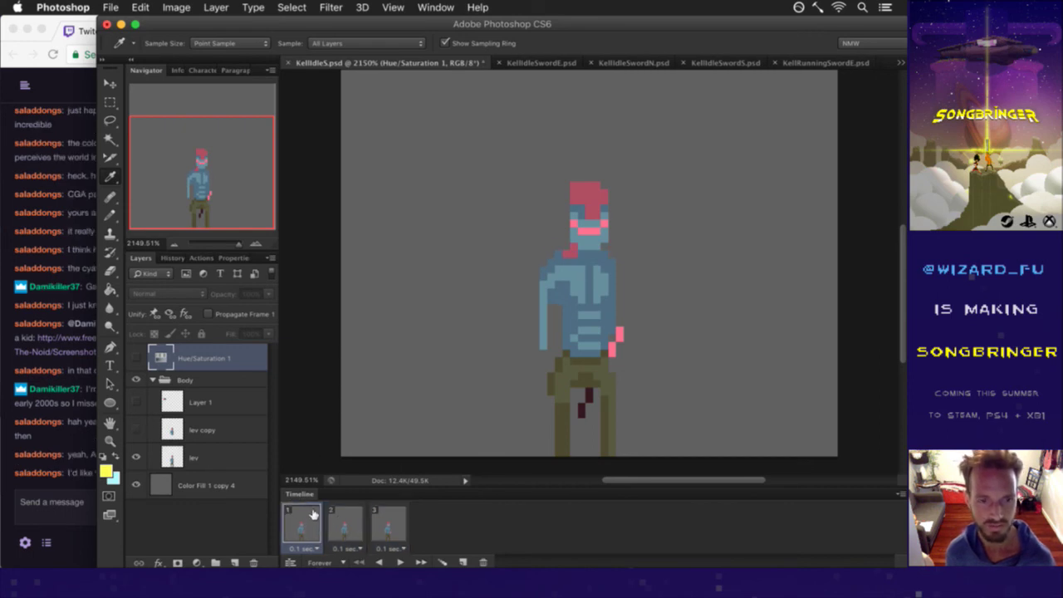
pyautogui.click(218, 455)
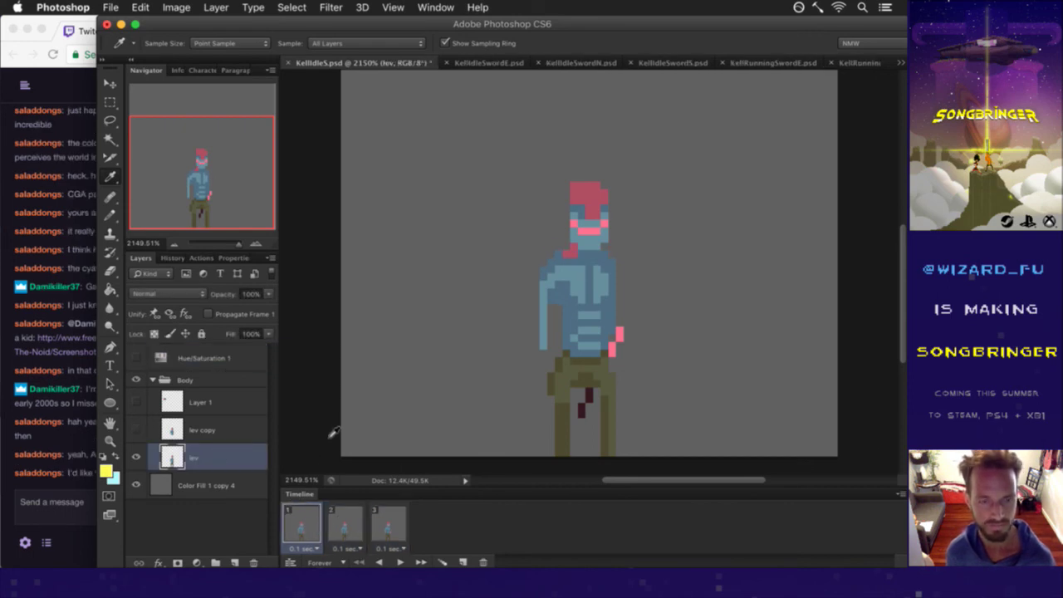
pyautogui.click(562, 390)
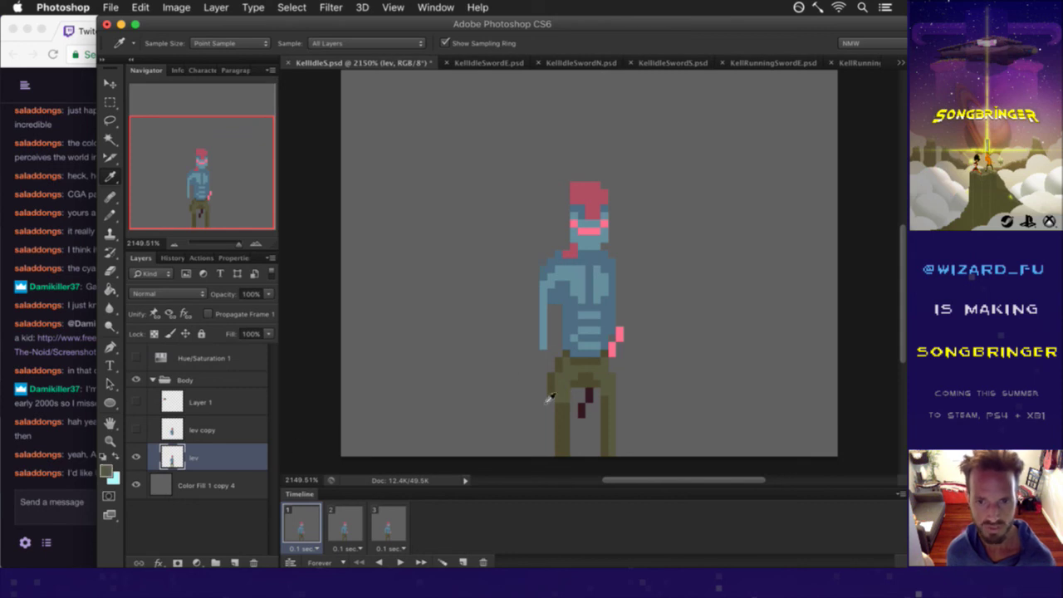
pyautogui.click(106, 469)
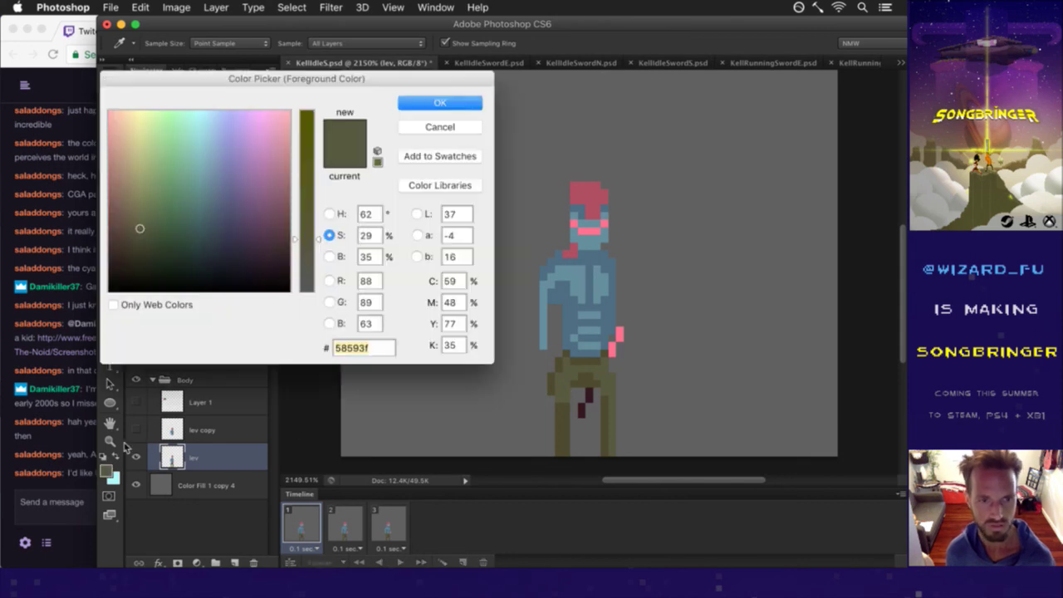
pyautogui.click(378, 220)
pyautogui.write('60')
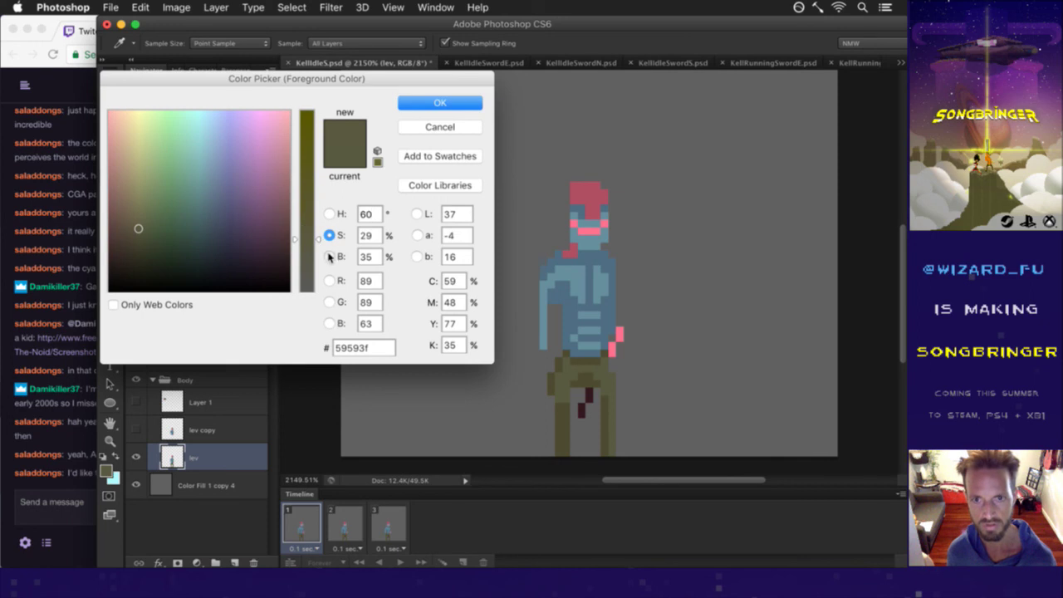
pyautogui.click(329, 256)
pyautogui.moveTo(310, 220); pyautogui.dragTo(309, 210)
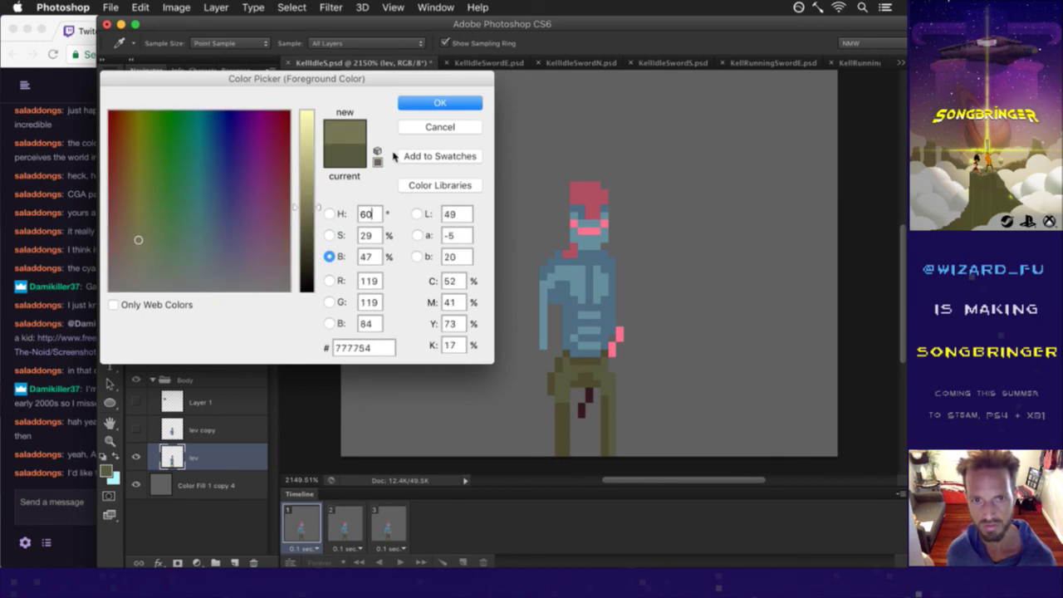
pyautogui.click(439, 106)
# Switch to the Twitch chat and read the message about making a CGA-palette game.
pyautogui.click(87, 483)
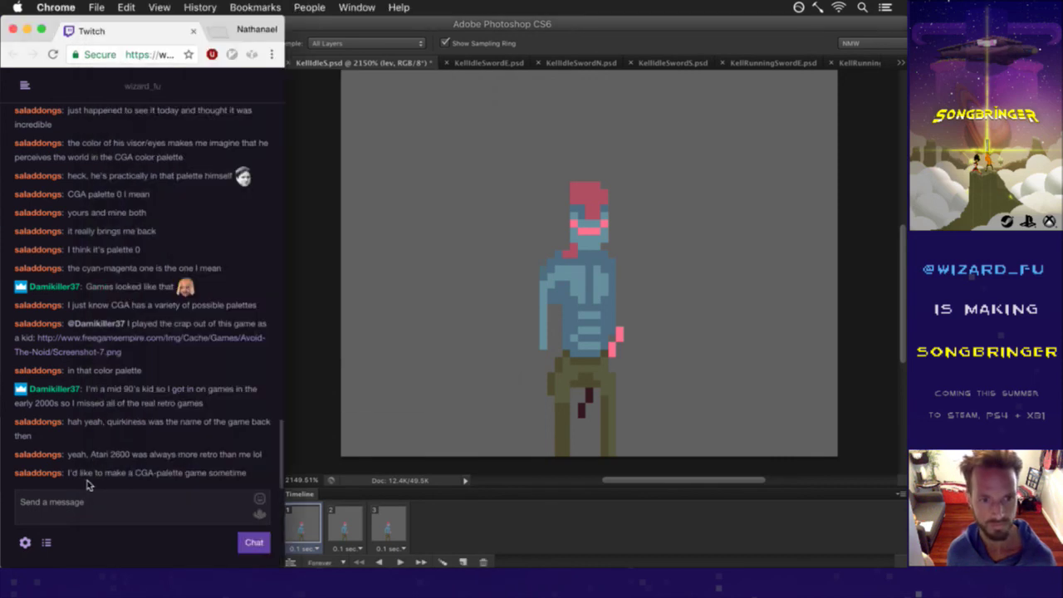
pyautogui.moveTo(15, 472); pyautogui.dragTo(186, 472)
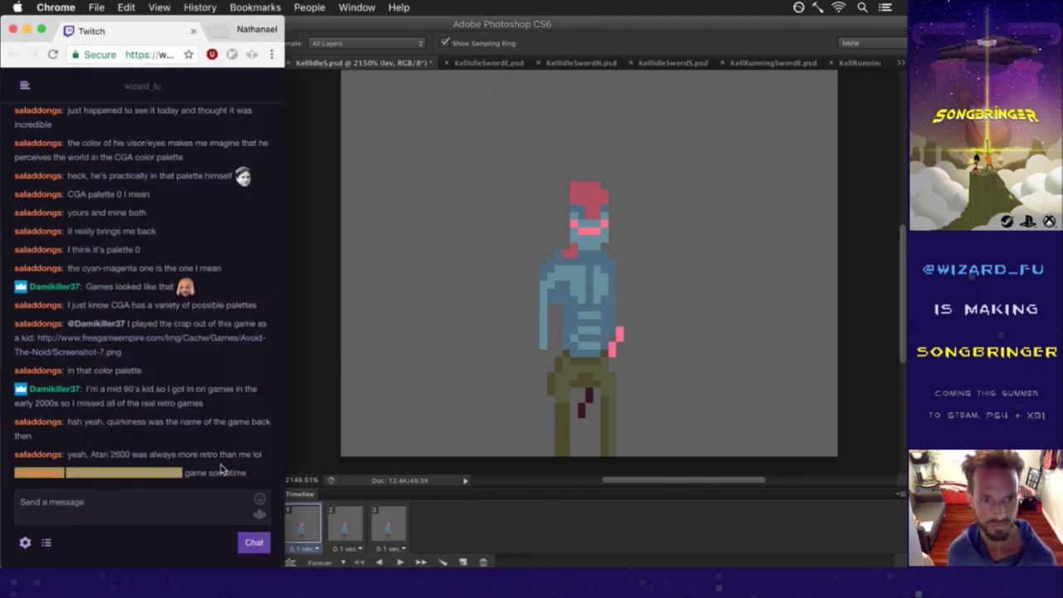
pyautogui.click(238, 446)
# Return to Photoshop and fill the lighter part of Kell's trousers with the adjusted olive foreground color.
pyautogui.click(305, 454)
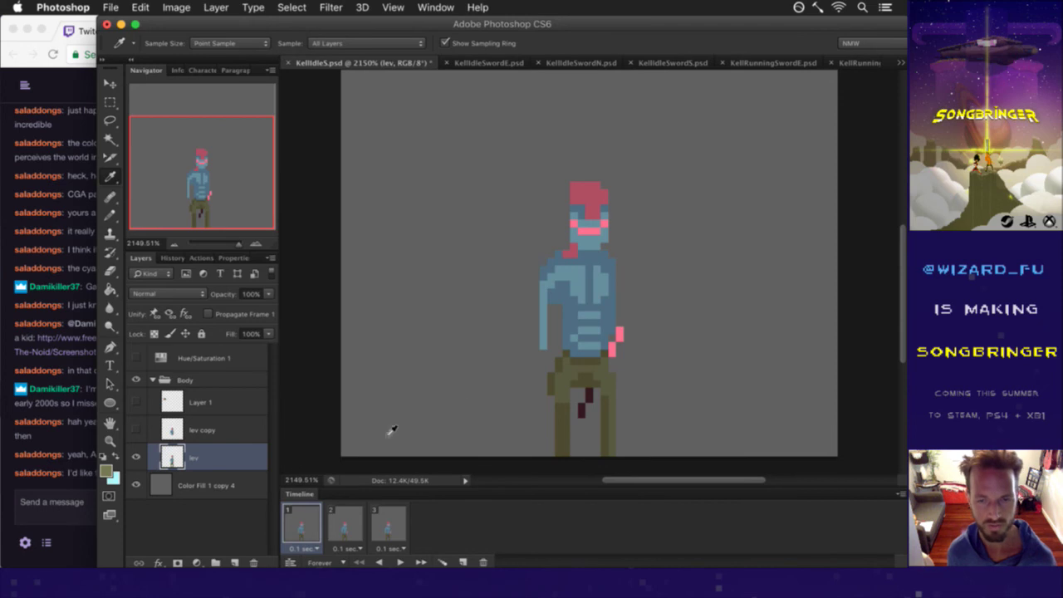
pyautogui.press('g')
pyautogui.click(562, 407)
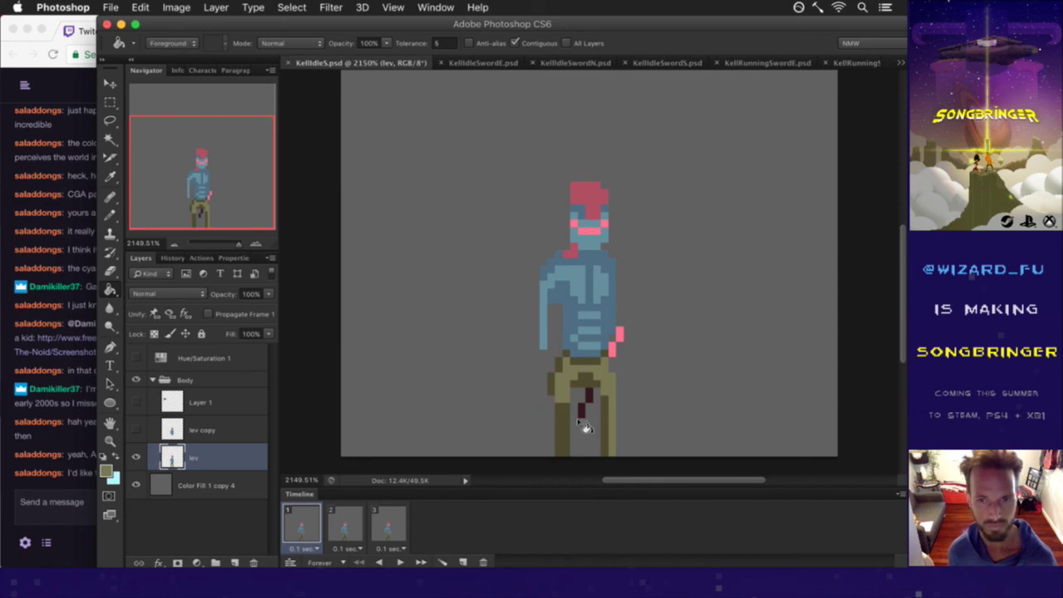
# Sample the trousers' dark olive shade, shift its hue toward brown in the Color Picker, and fill the shaded trouser leg with it.
pyautogui.press('i')
pyautogui.click(562, 410)
pyautogui.click(107, 470)
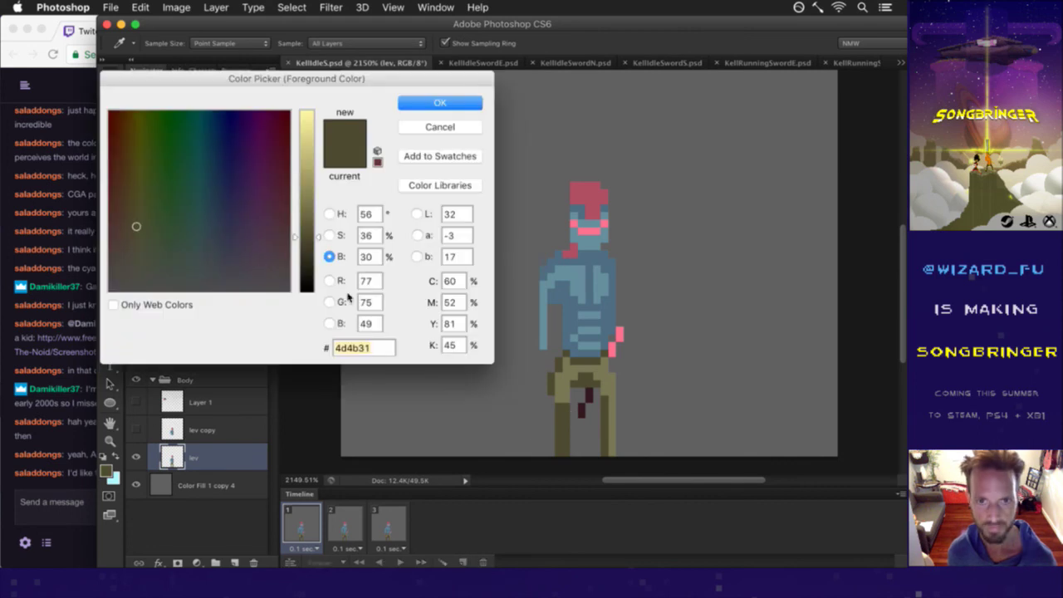
pyautogui.click(332, 213)
pyautogui.moveTo(315, 264); pyautogui.dragTo(317, 225)
pyautogui.click(329, 256)
pyautogui.click(418, 105)
pyautogui.press('g')
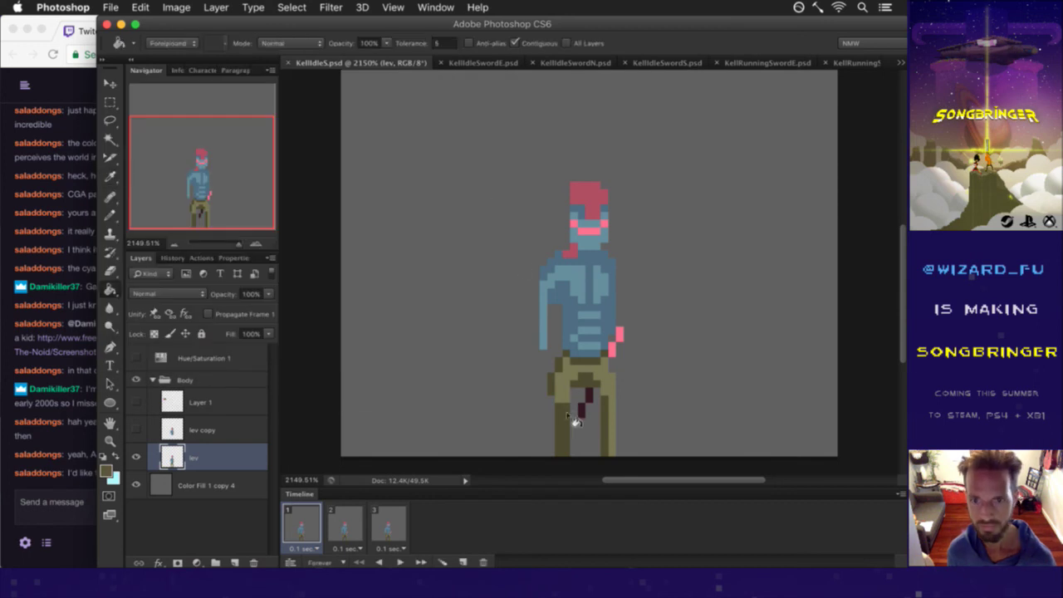
pyautogui.click(557, 386)
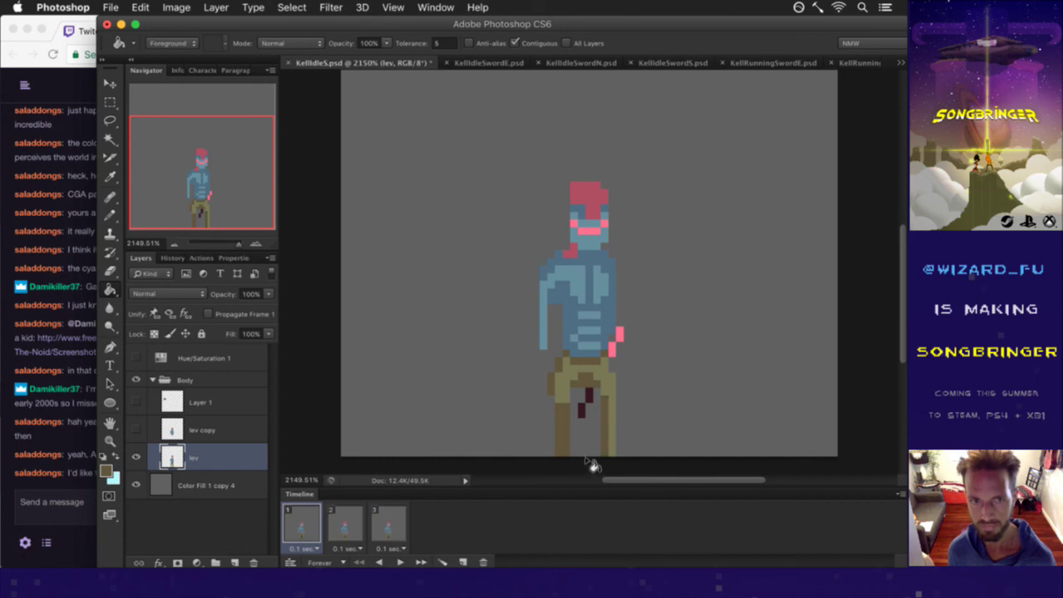
# Save the sprite, sample the brown trouser shade, paint the lighter column of the other leg with the Pencil, resample the light olive, and save again.
pyautogui.press('super+s')
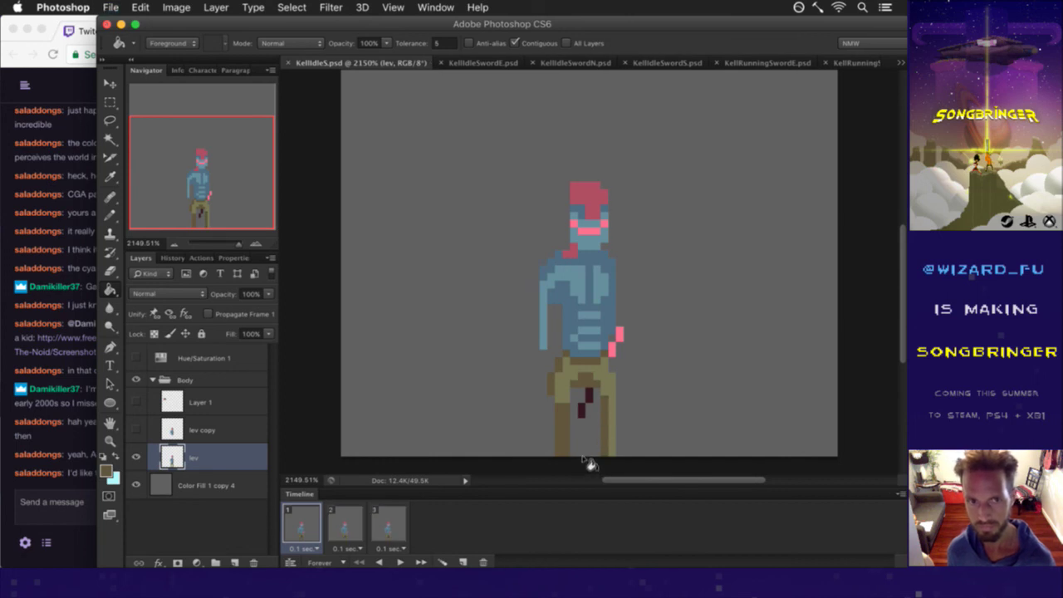
pyautogui.press('i')
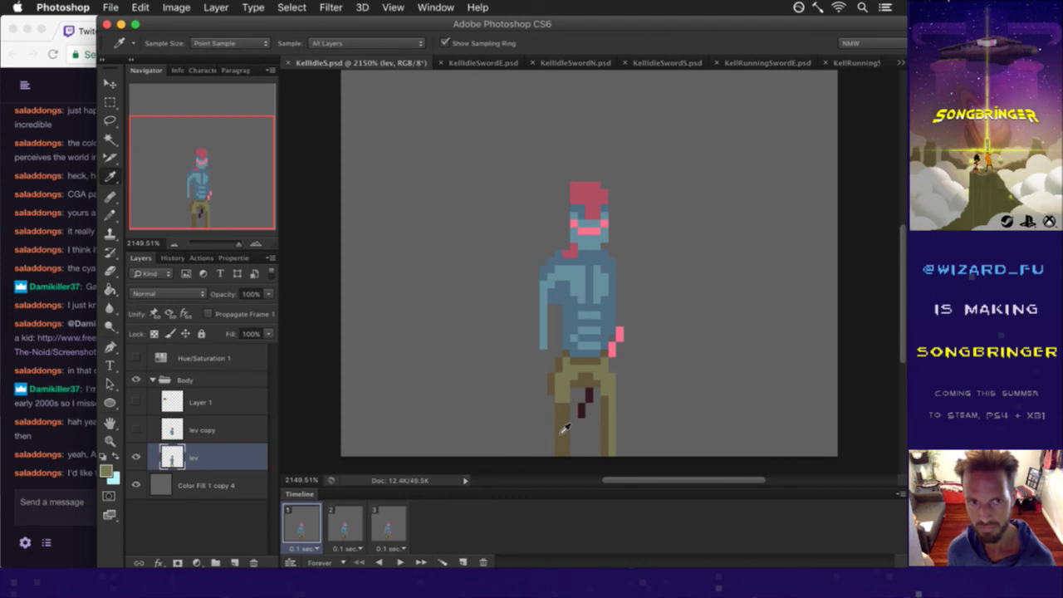
pyautogui.click(611, 421)
pyautogui.press('b')
pyautogui.click(612, 423)
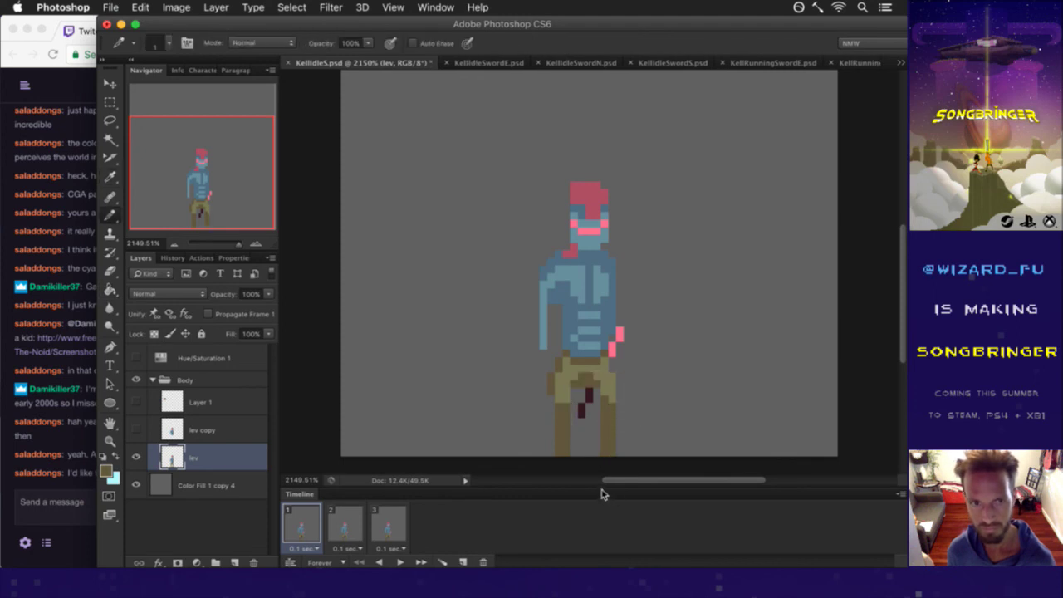
pyautogui.keyDown('alt'); pyautogui.click(605, 396); pyautogui.keyUp('alt')
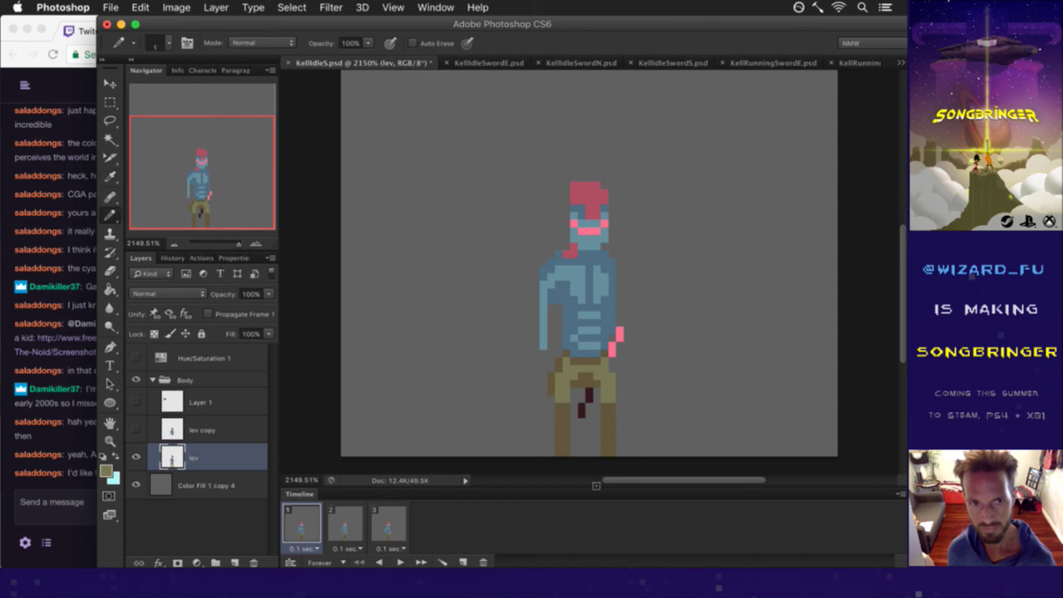
pyautogui.hotkey('ctrl', 's')
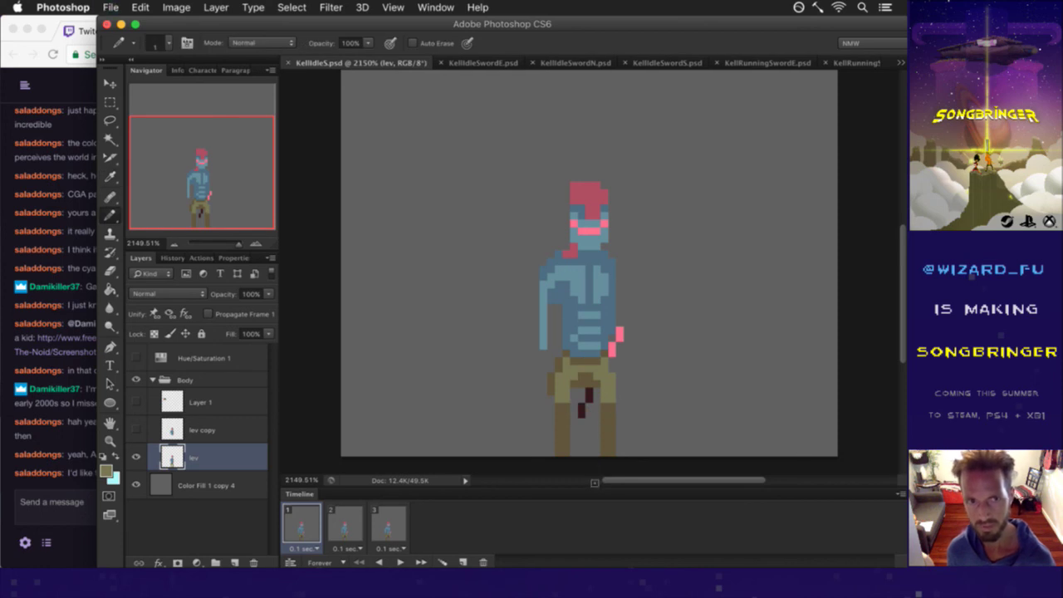
# Hide the Color Fill 1 copy 4 background, save, and render all frames as the PNG image sequence KellIdleS.png.
pyautogui.click(137, 484)
pyautogui.hotkey('ctrl', 's')
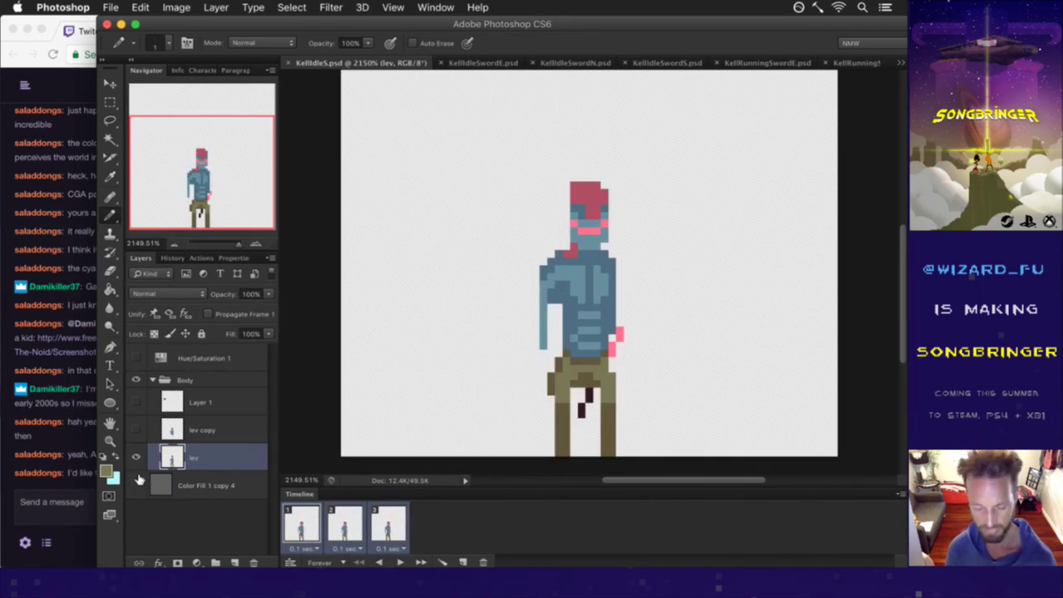
pyautogui.hotkey('ctrl', 'shift', 'alt', 'r')
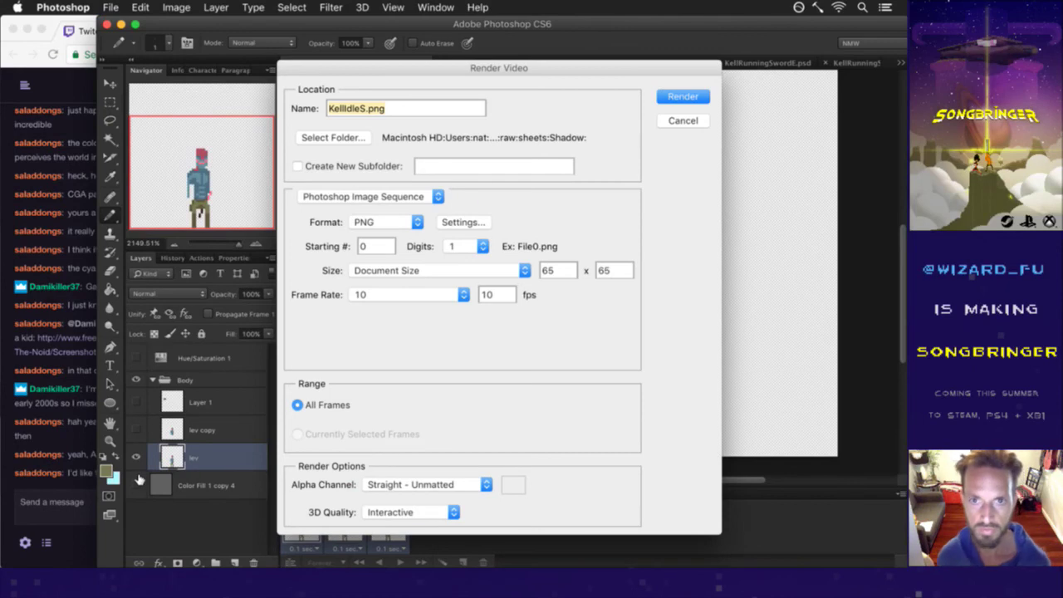
pyautogui.press('Return')
pyautogui.press('Return')
# Switch to iTerm2 and rebuild the Songbringer project.
pyautogui.press('super+Tab')
pyautogui.press('super+Tab')
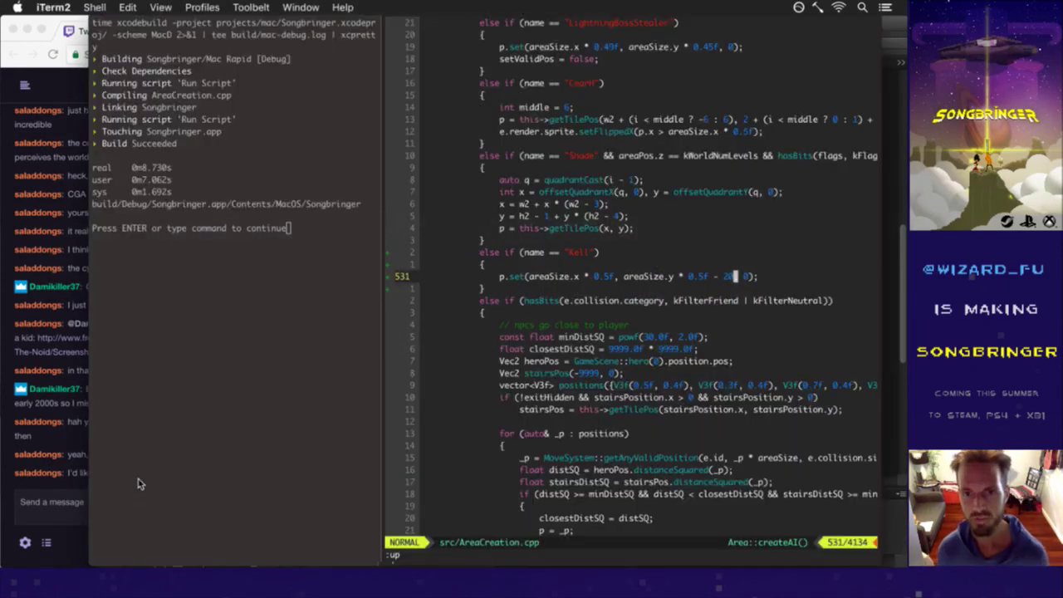
pyautogui.press('Return')
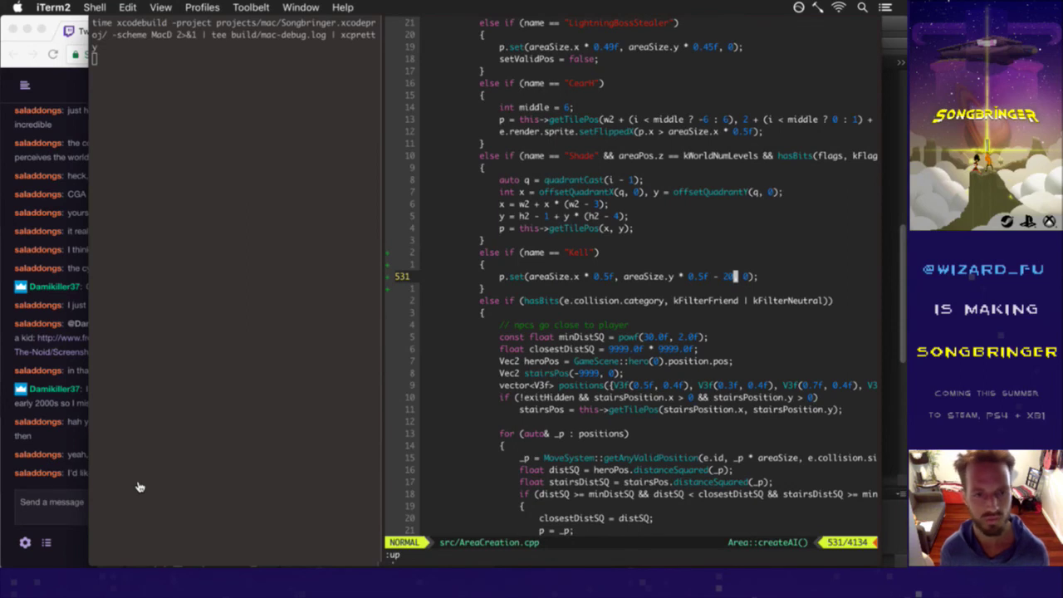
# Switch to Chrome, close the look_ma_its_brown.png image, and examine the CGA palette image results, including the nesdev NES-EGA preview.
pyautogui.press('super+Tab')
pyautogui.press('super+Tab')
pyautogui.press('super+Tab')
pyautogui.press('super+Tab')
pyautogui.click(603, 138)
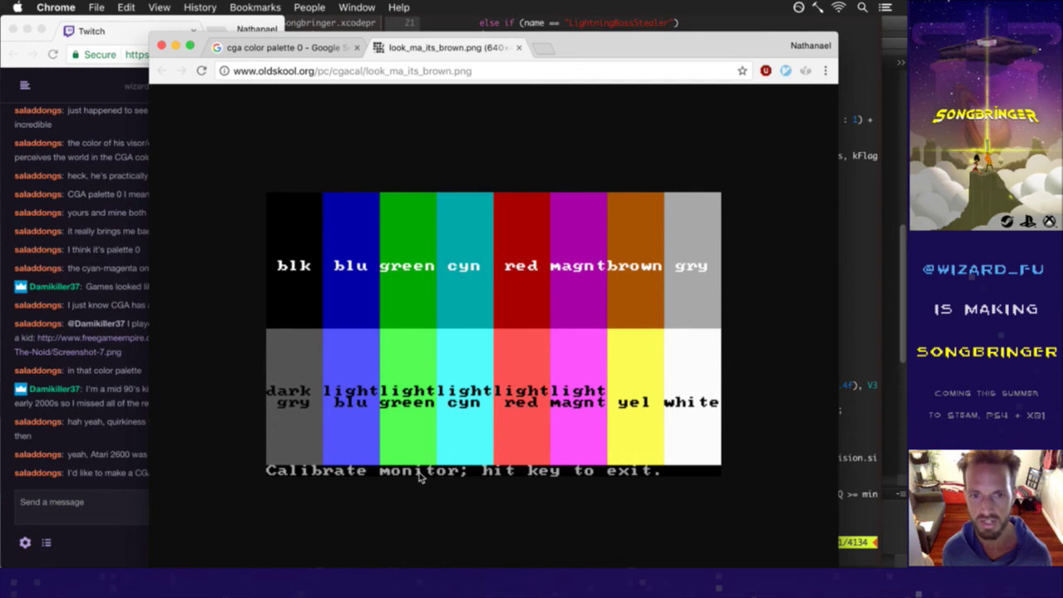
pyautogui.press('super+w')
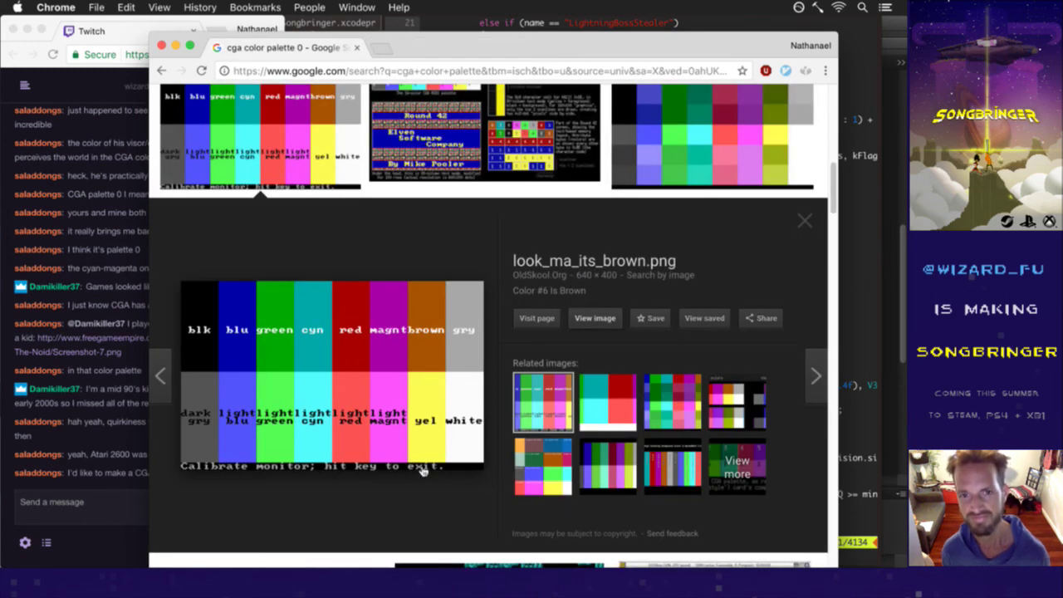
pyautogui.click(805, 222)
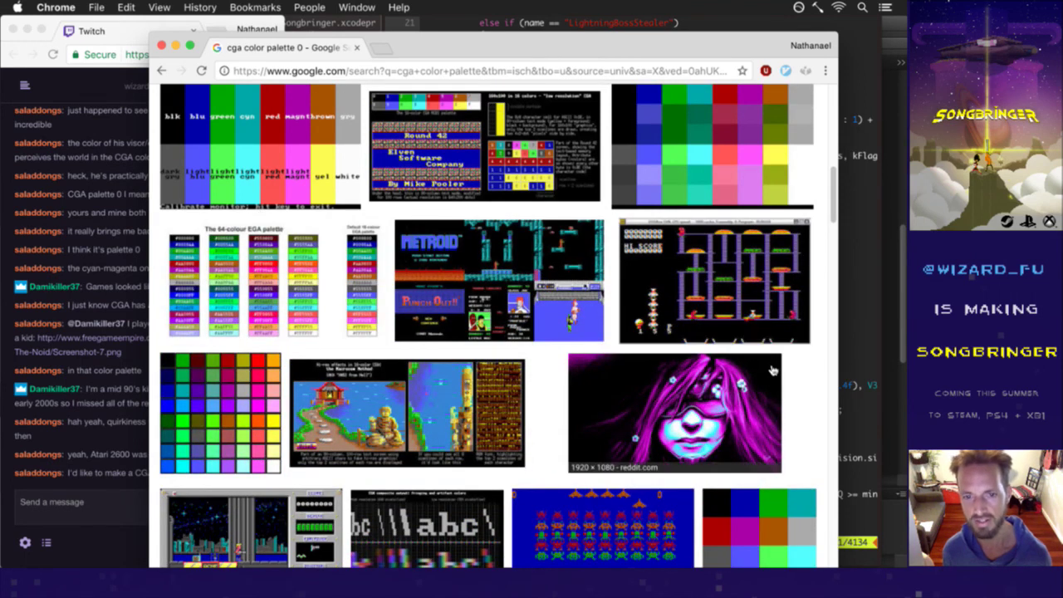
pyautogui.moveTo(774, 362); pyautogui.dragTo(747, 431)
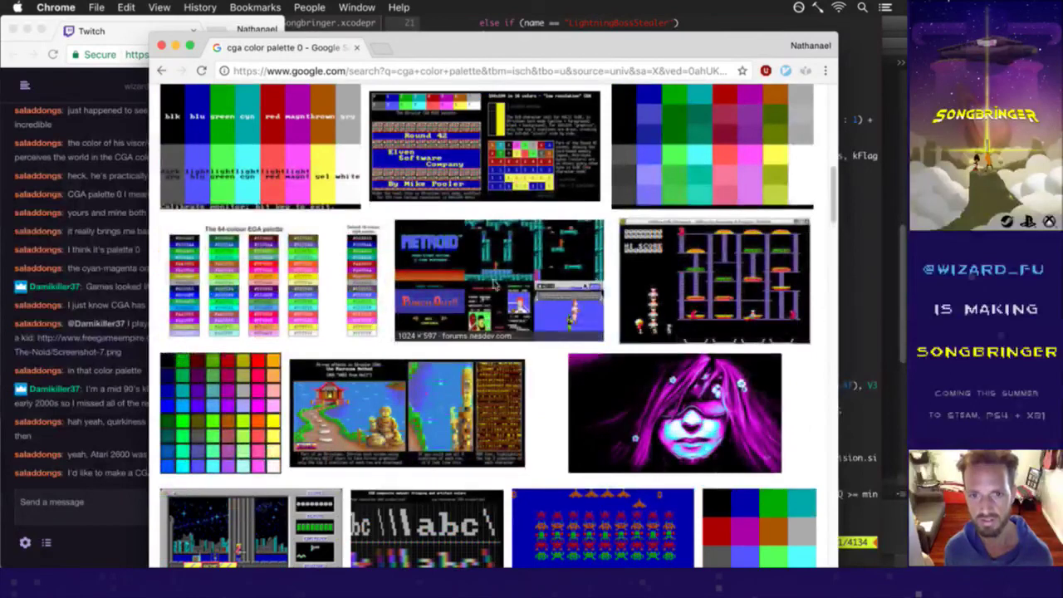
pyautogui.click(480, 275)
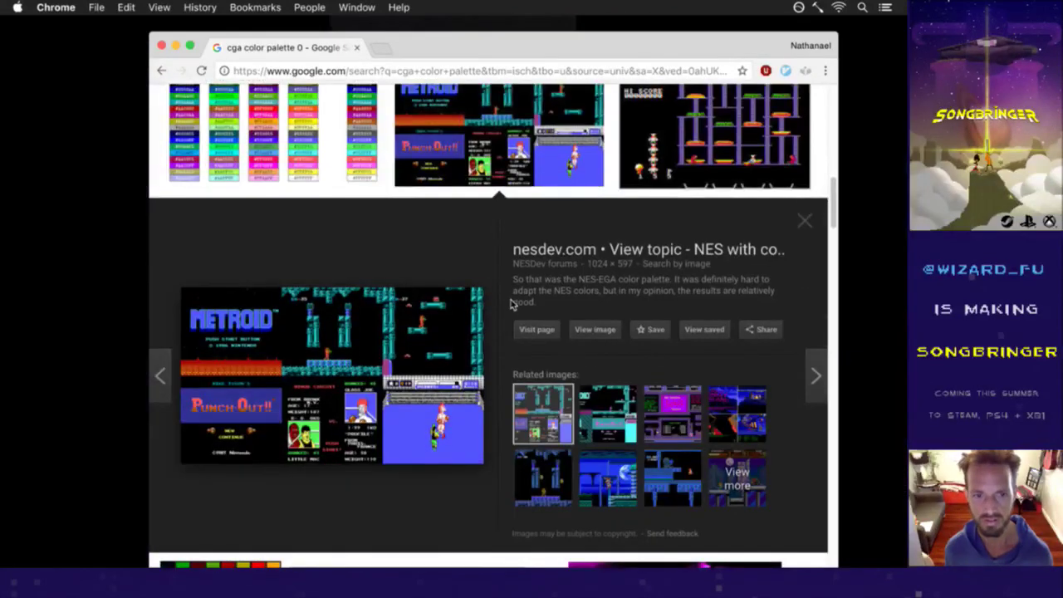
# Check Kell's recolored trousers in the running game, return to Chrome, and close the nesdev image preview.
pyautogui.click(78, 336)
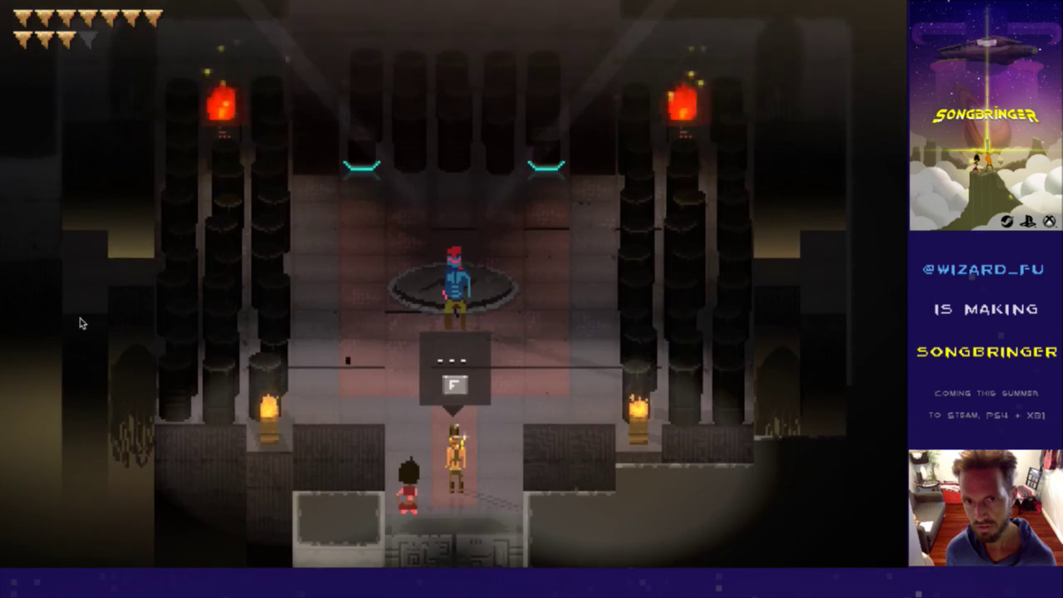
pyautogui.press('super+Tab')
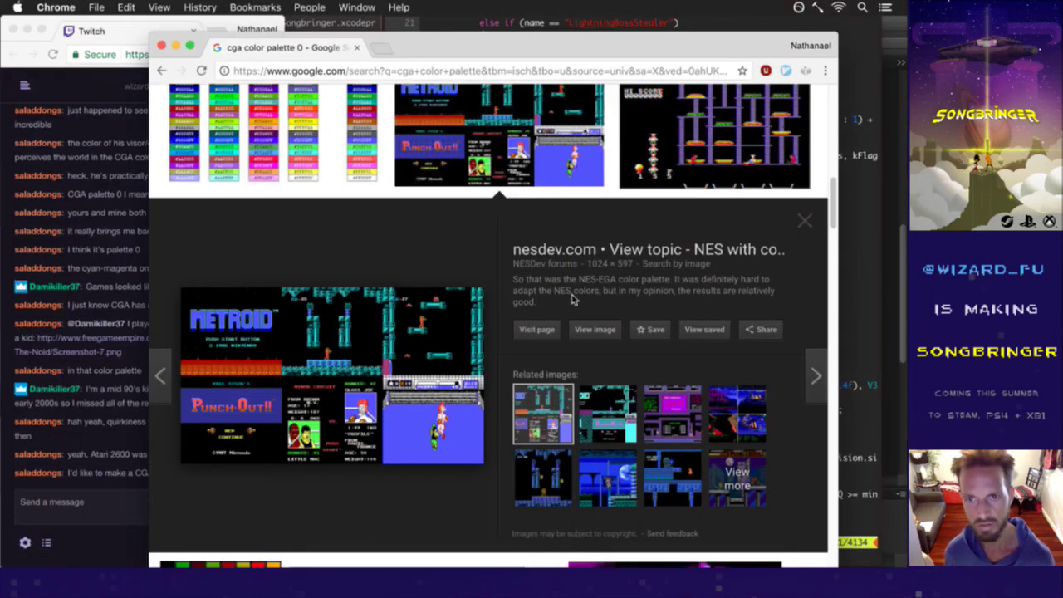
pyautogui.click(804, 221)
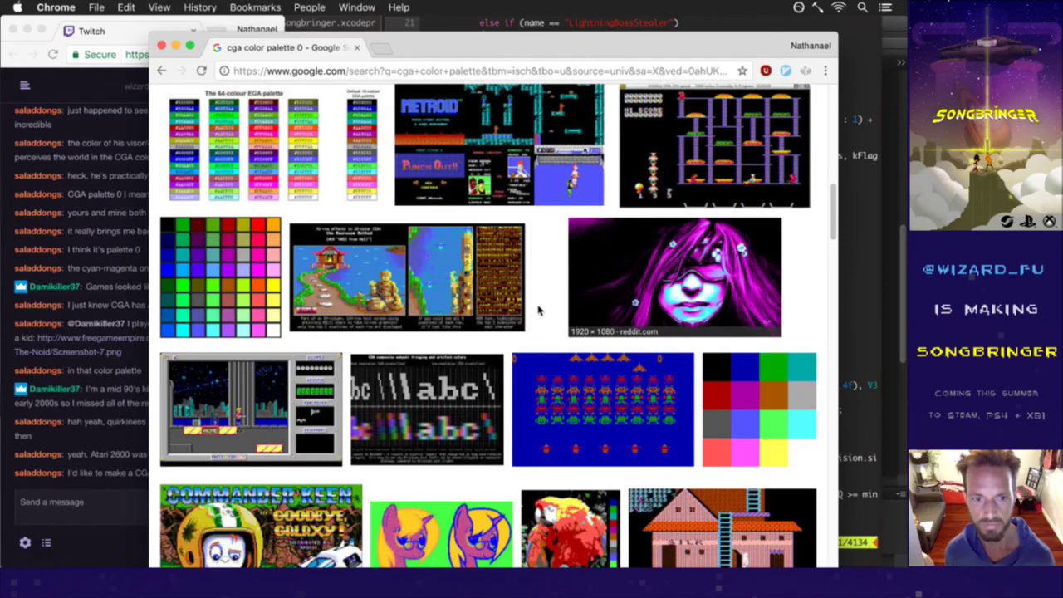
# Return to Photoshop, show the Color Fill 1 copy 4 background layer, and save KellIdleS.psd.
pyautogui.press('super+Tab')
pyautogui.press('super+Tab')
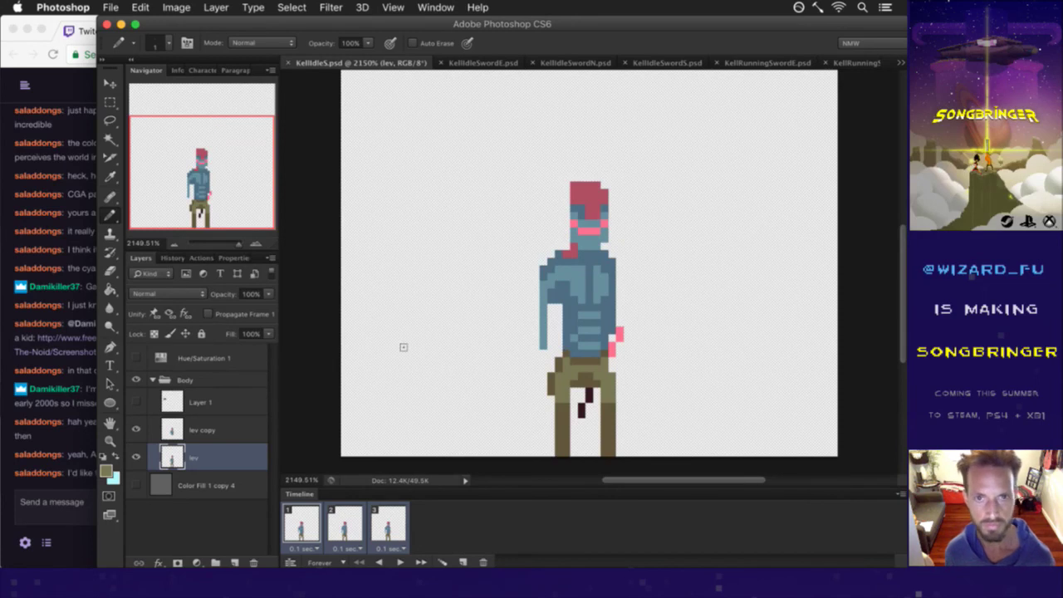
pyautogui.click(136, 429)
pyautogui.click(136, 484)
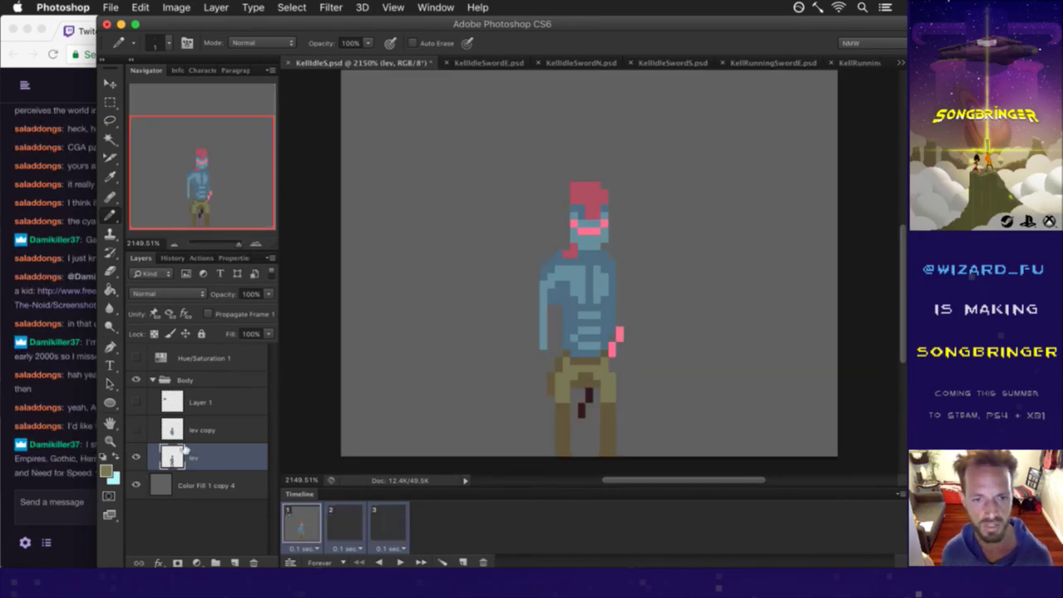
pyautogui.press('super+s')
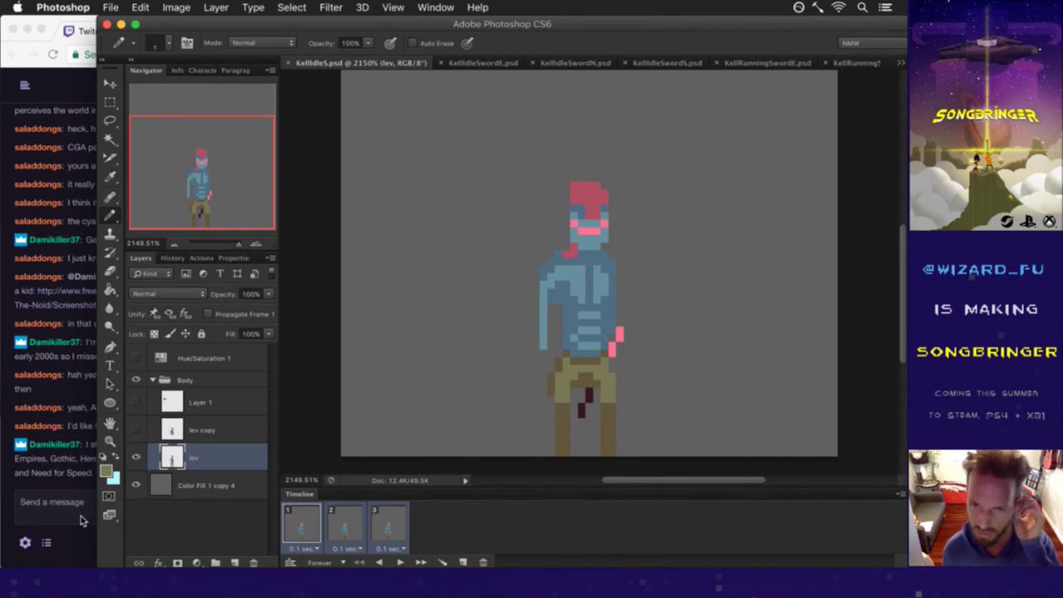
# Switch to the Twitch chat and read the message about classic games such as Quake and Diablo.
pyautogui.click(60, 476)
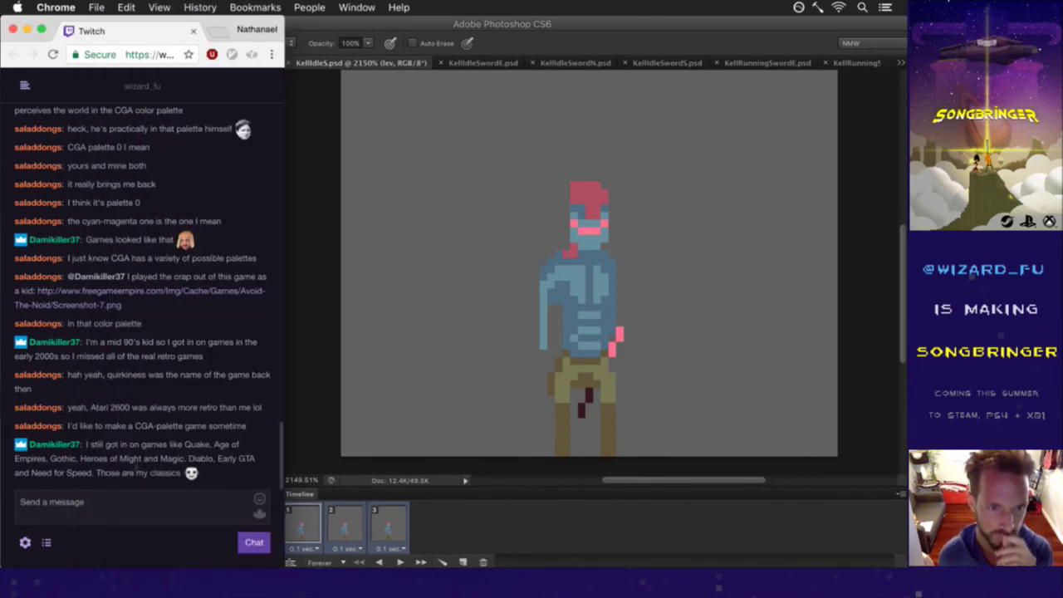
pyautogui.moveTo(28, 444); pyautogui.dragTo(118, 458)
pyautogui.click(134, 445)
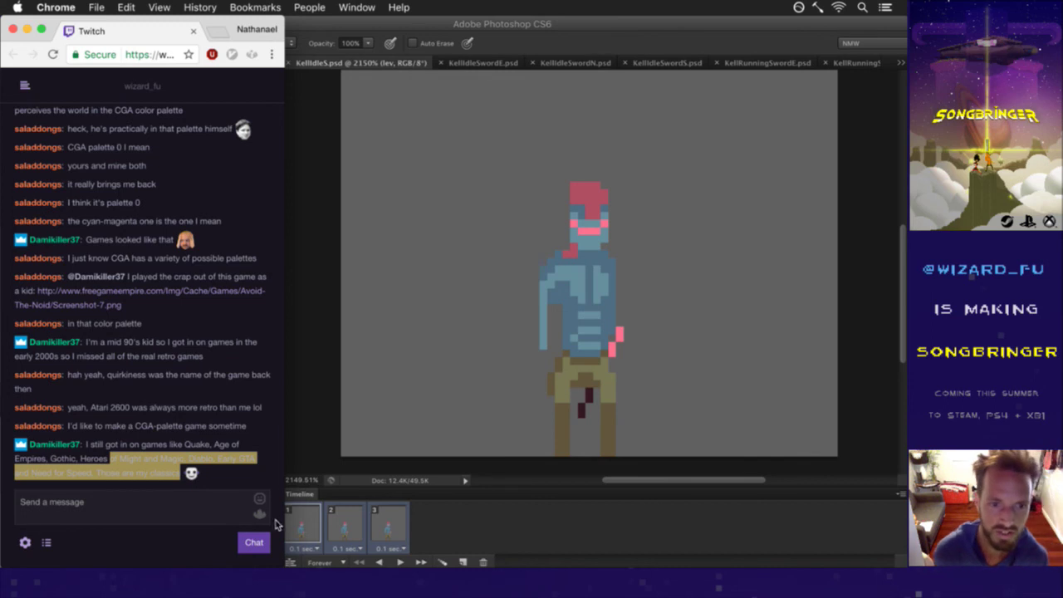
pyautogui.click(237, 467)
pyautogui.moveTo(191, 458); pyautogui.dragTo(202, 461)
pyautogui.click(227, 473)
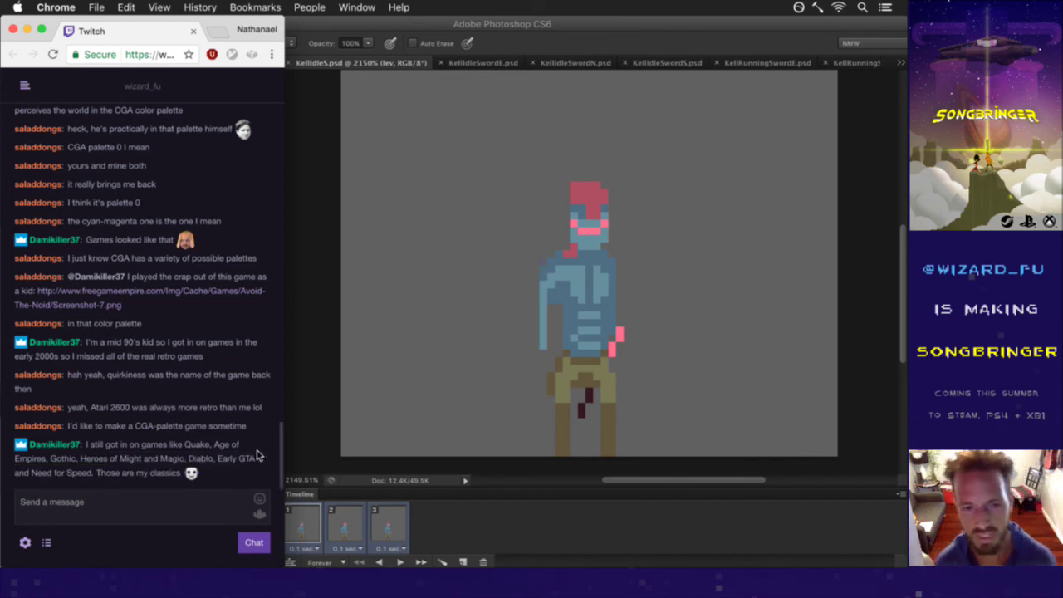
# Return to Photoshop, blend the sampled light olive down both trouser legs with the Pencil at 50% opacity, then sample the leg shade and restore 100% opacity.
pyautogui.click(325, 416)
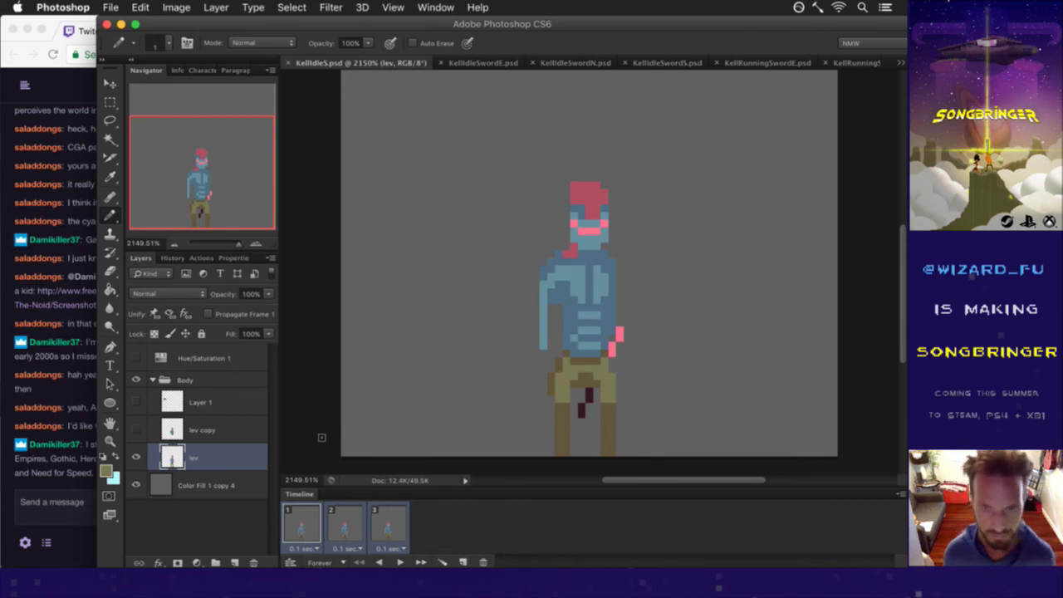
pyautogui.keyDown('alt'); pyautogui.click(563, 390); pyautogui.keyUp('alt')
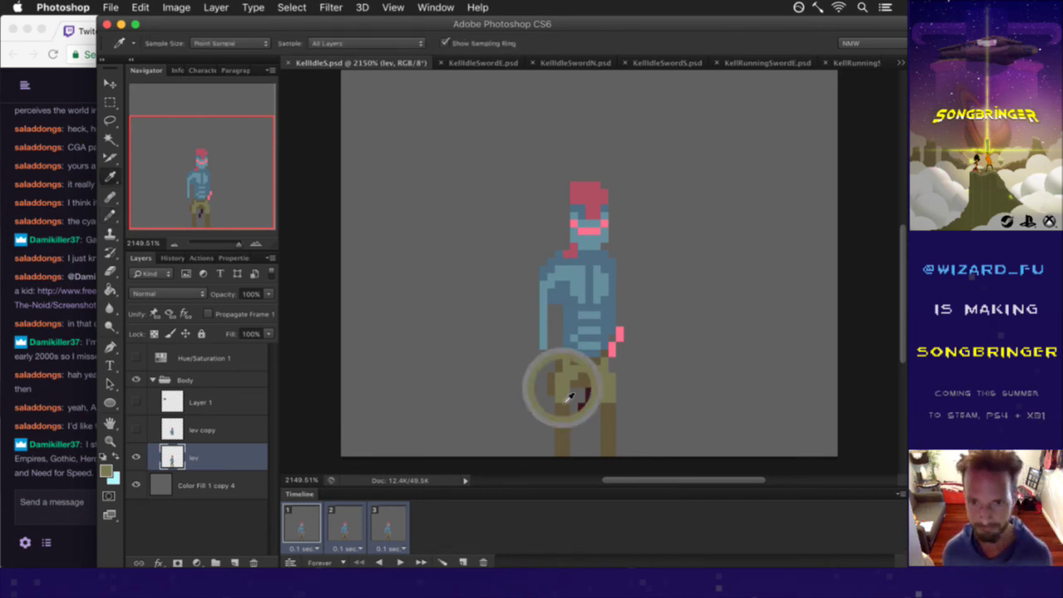
pyautogui.press('5')
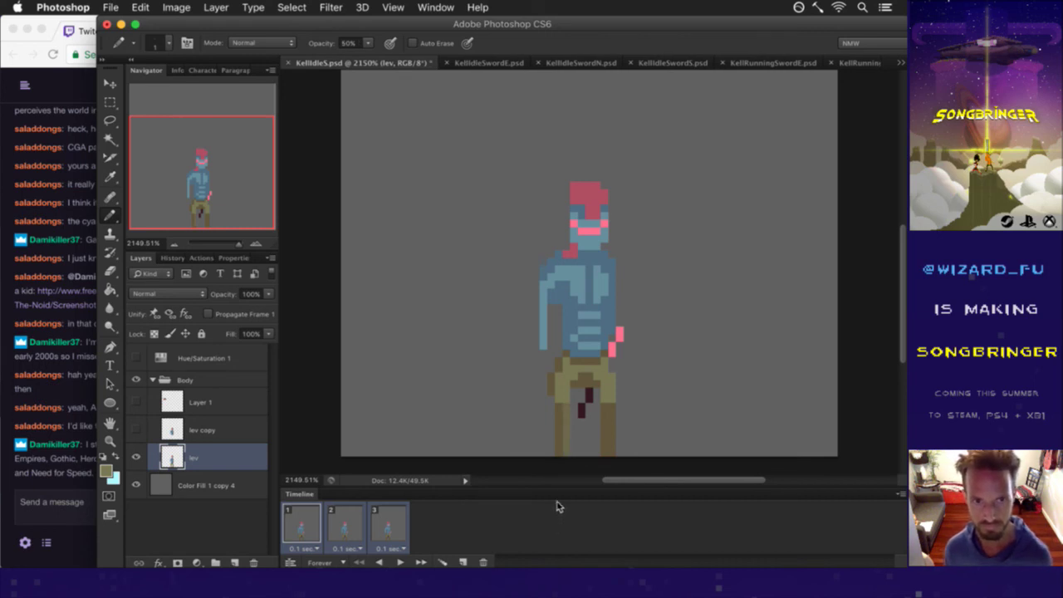
pyautogui.keyDown('alt'); pyautogui.click(574, 428); pyautogui.keyUp('alt')
pyautogui.press('0')
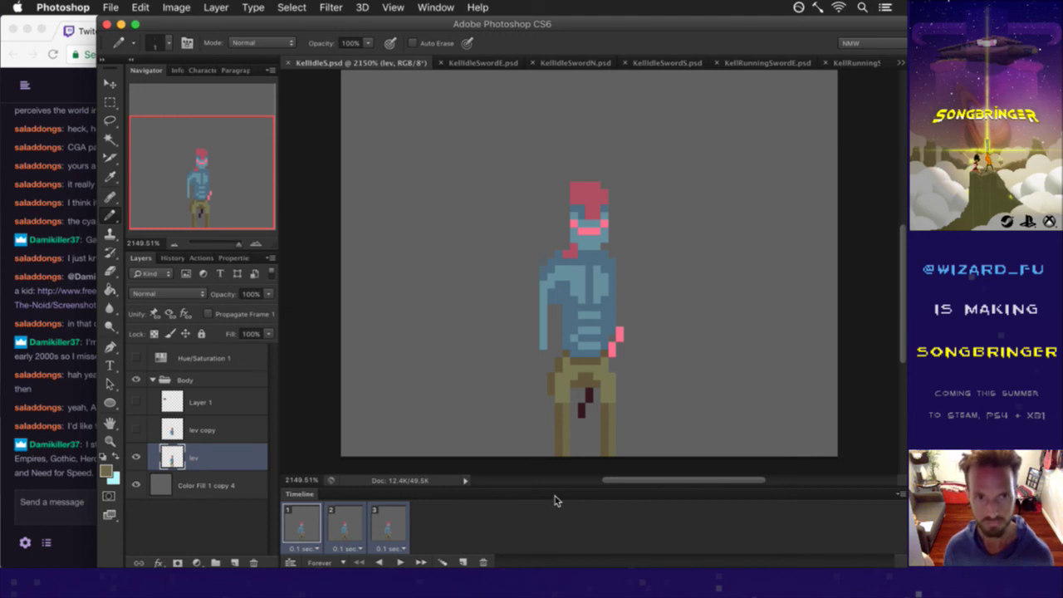
# Hide the Color Fill 1 copy 4 background, dismiss Save for Web, and render the updated idle frames as a PNG image sequence.
pyautogui.click(136, 485)
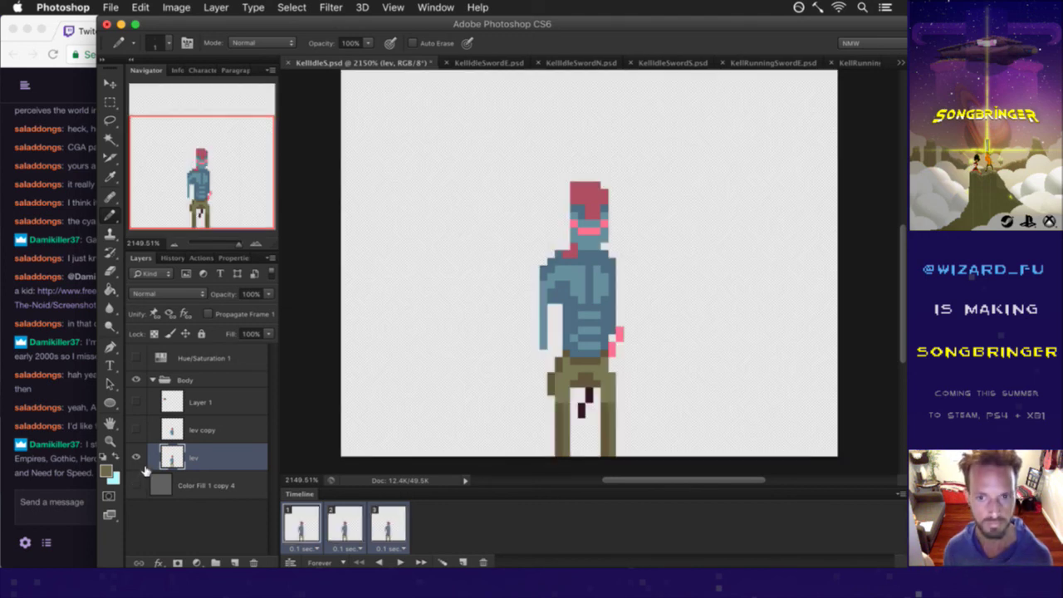
pyautogui.press('super+alt+shift+s')
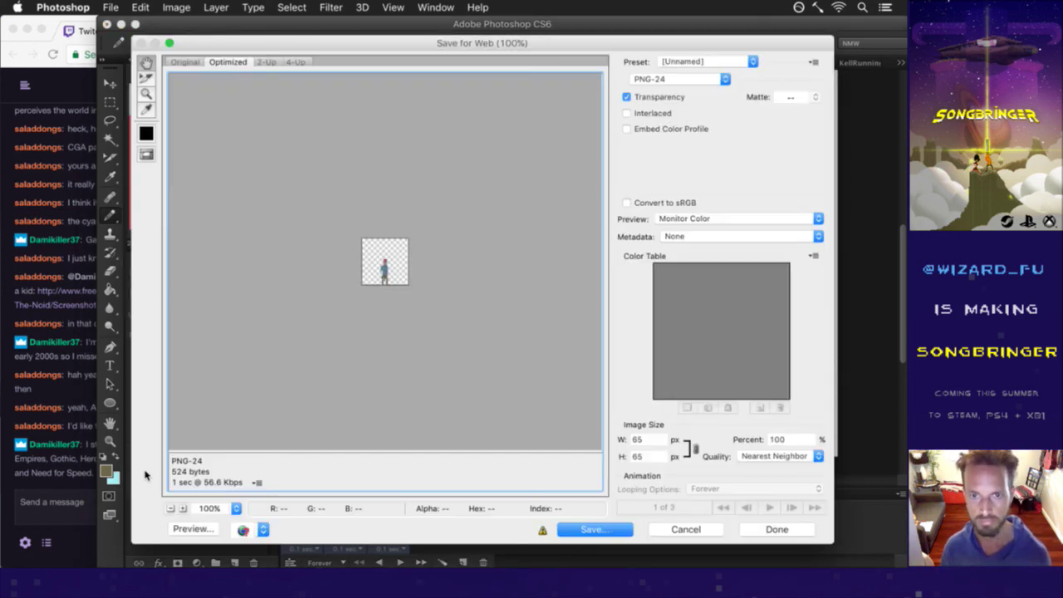
pyautogui.press('Escape')
pyautogui.press('super+alt+shift+r')
pyautogui.press('Return')
pyautogui.press('Return')
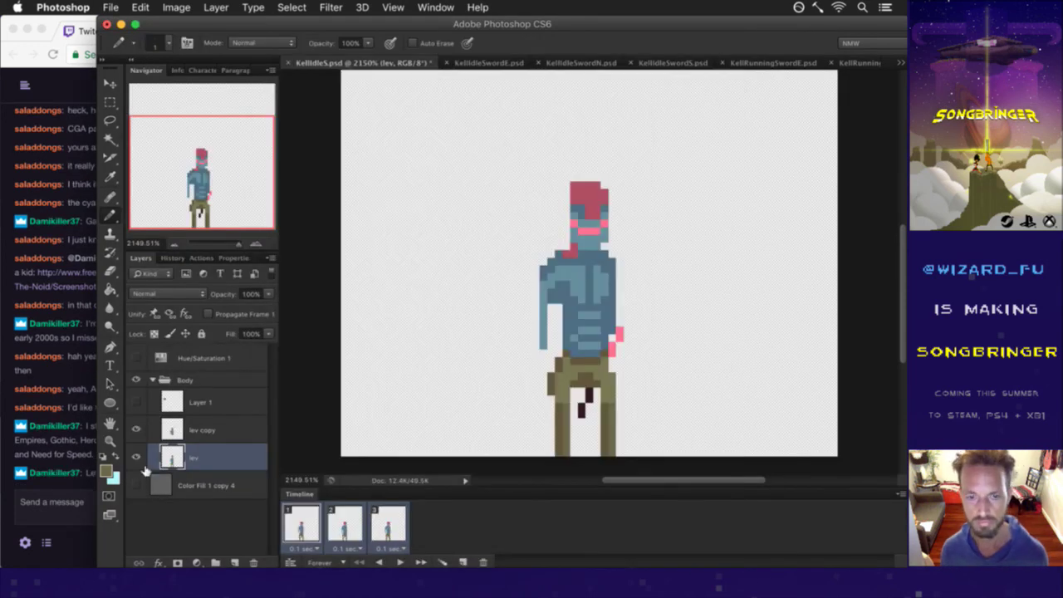
# Show the Color Fill 1 copy 4 background again and select frame 2 of the animation.
pyautogui.click(136, 484)
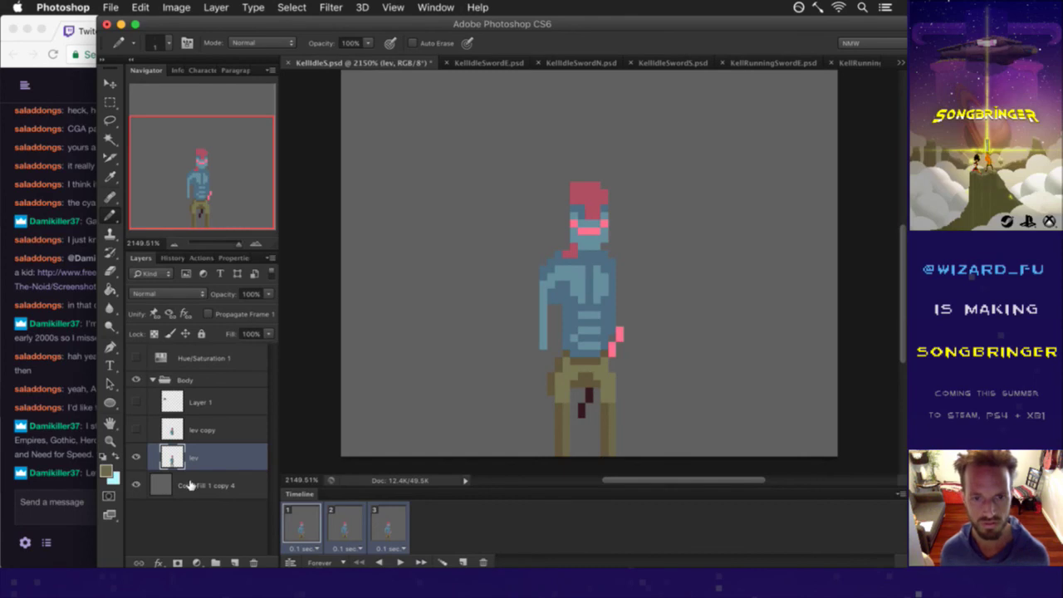
pyautogui.click(328, 529)
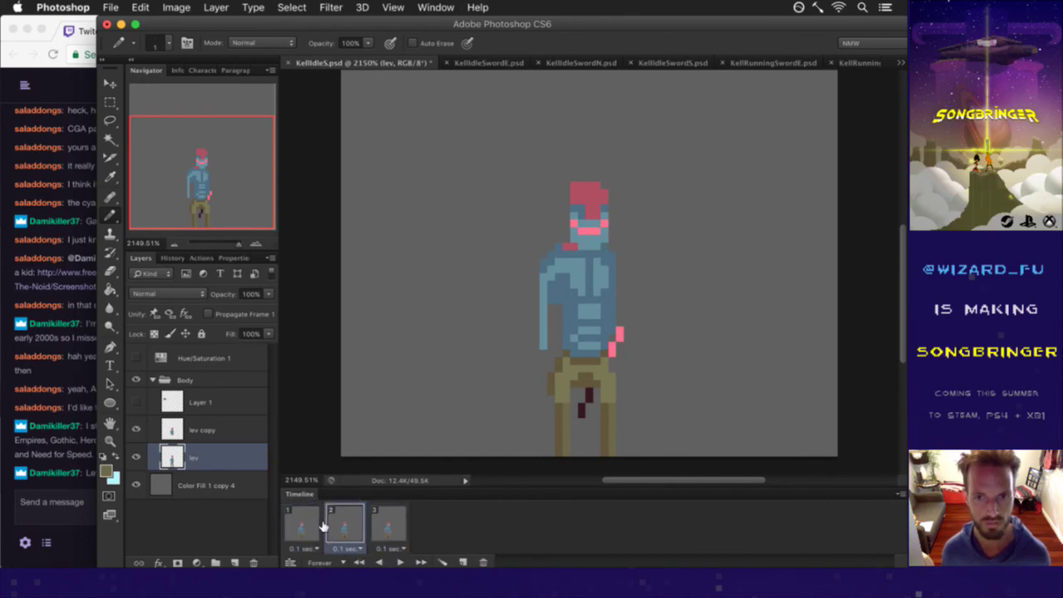
# Read the newest Twitch chat message about time and Diablo, then return to Photoshop.
pyautogui.click(62, 477)
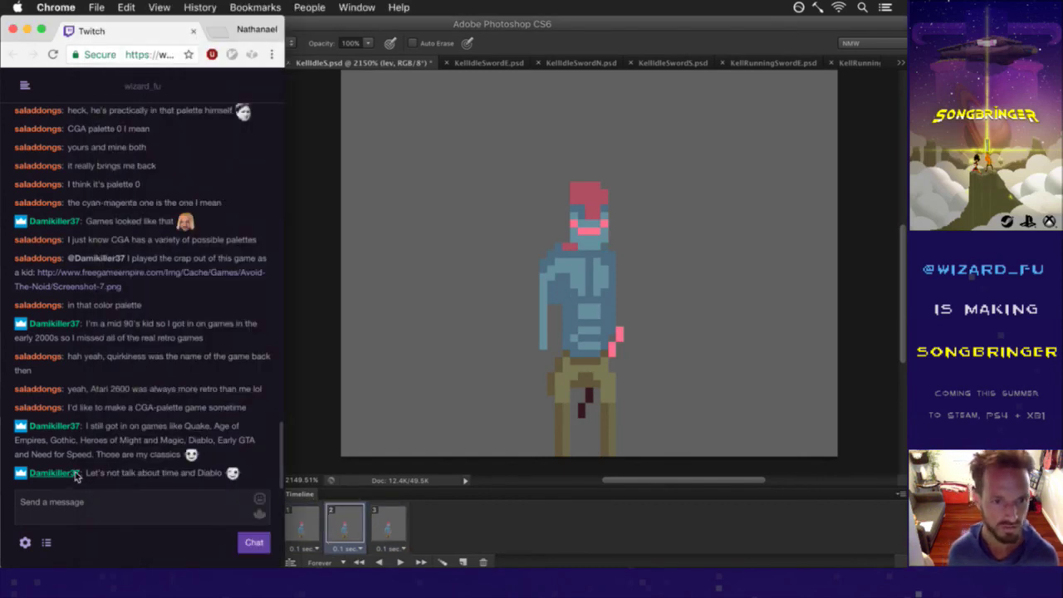
pyautogui.moveTo(101, 471); pyautogui.dragTo(222, 477)
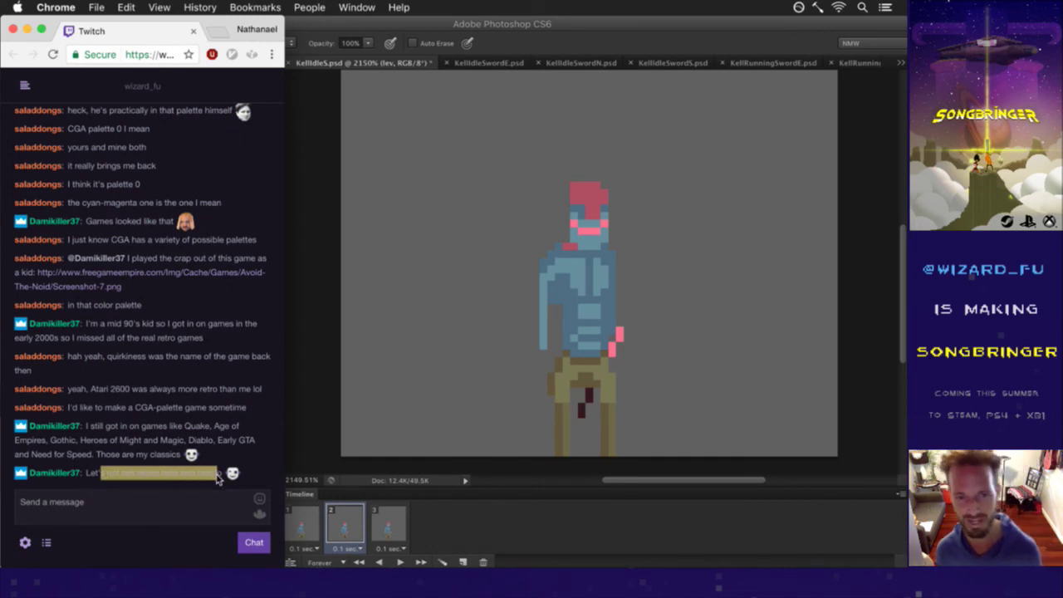
pyautogui.click(222, 449)
pyautogui.click(330, 446)
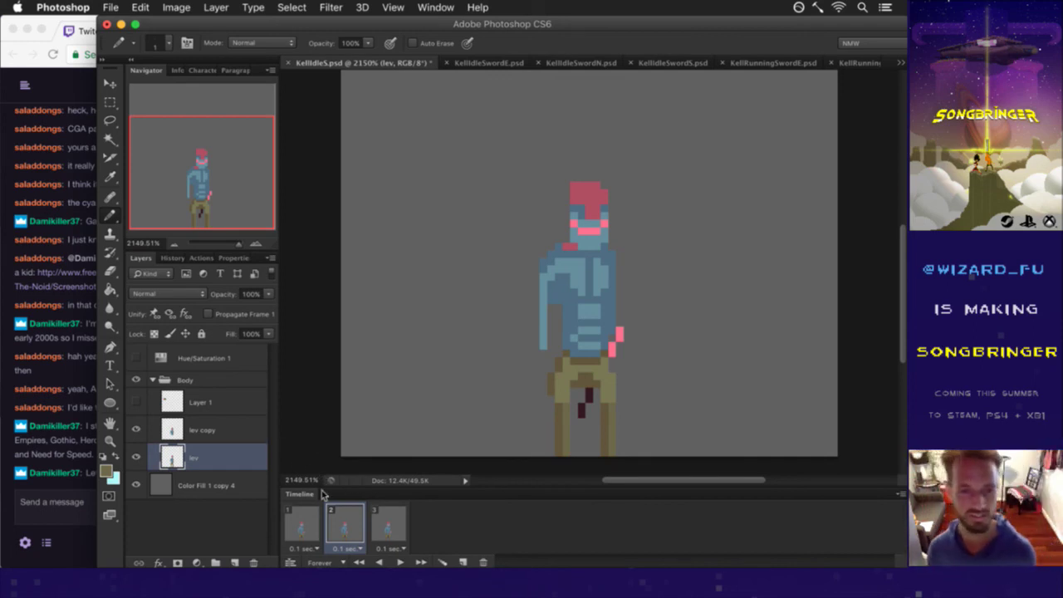
# Compare frames 1 and 2, duplicate the lev copy layer on frame 2, and select the original lev copy.
pyautogui.click(301, 530)
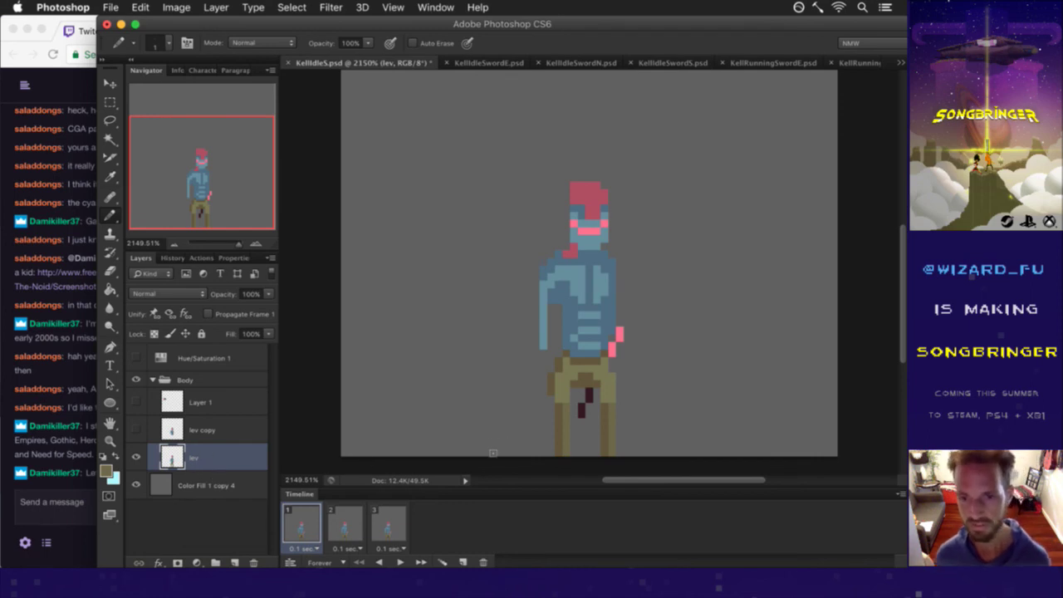
pyautogui.press('i')
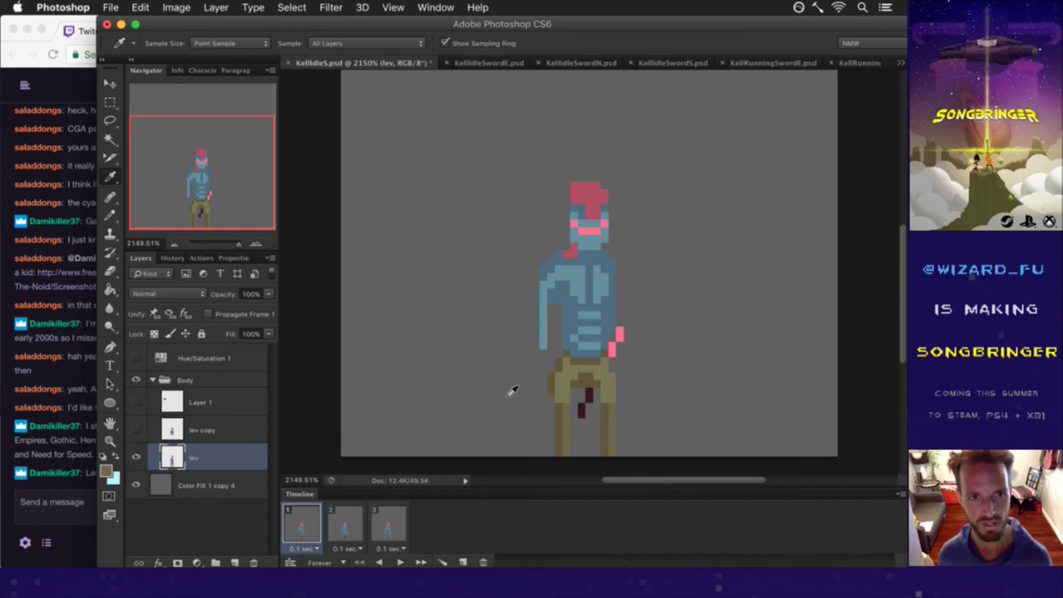
pyautogui.click(339, 526)
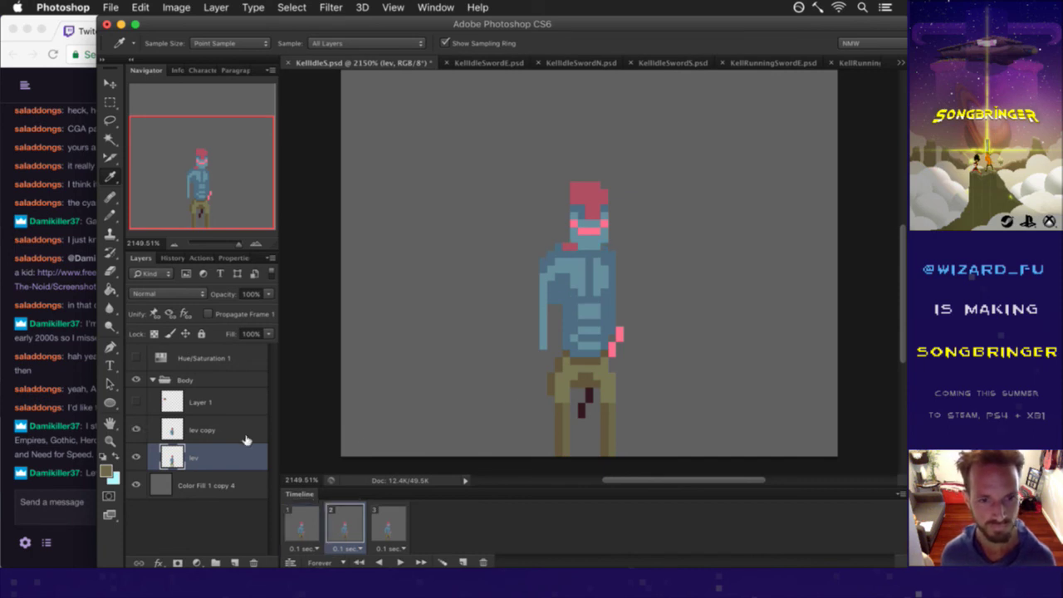
pyautogui.click(182, 435)
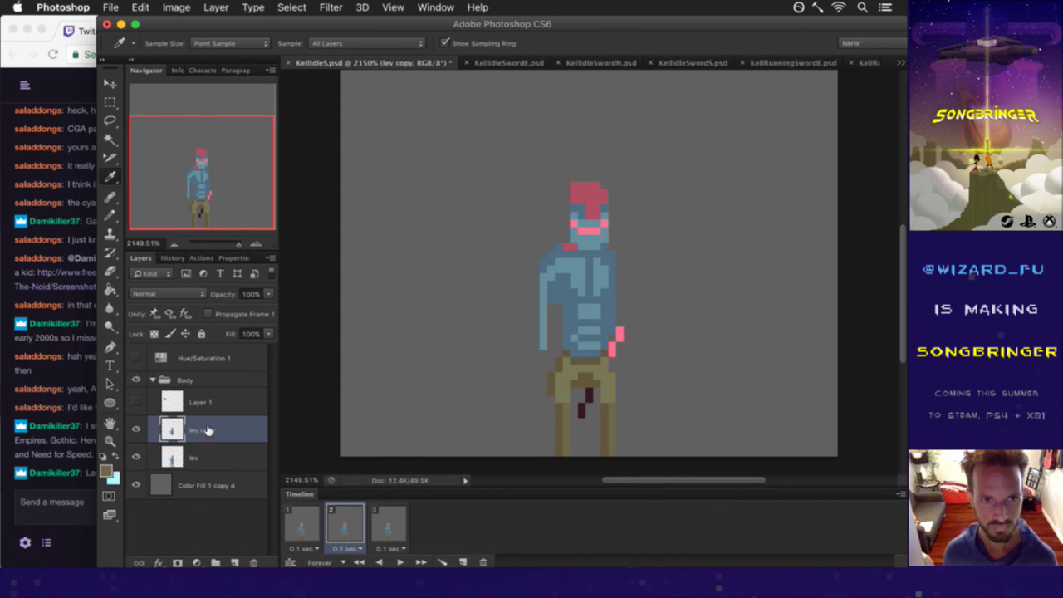
pyautogui.press('super+j')
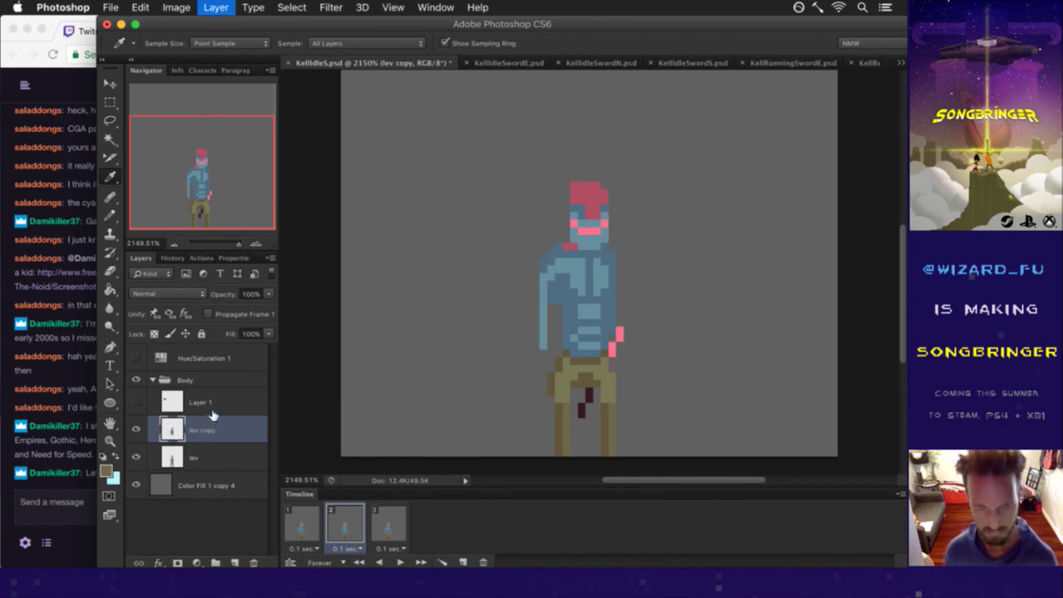
pyautogui.click(182, 452)
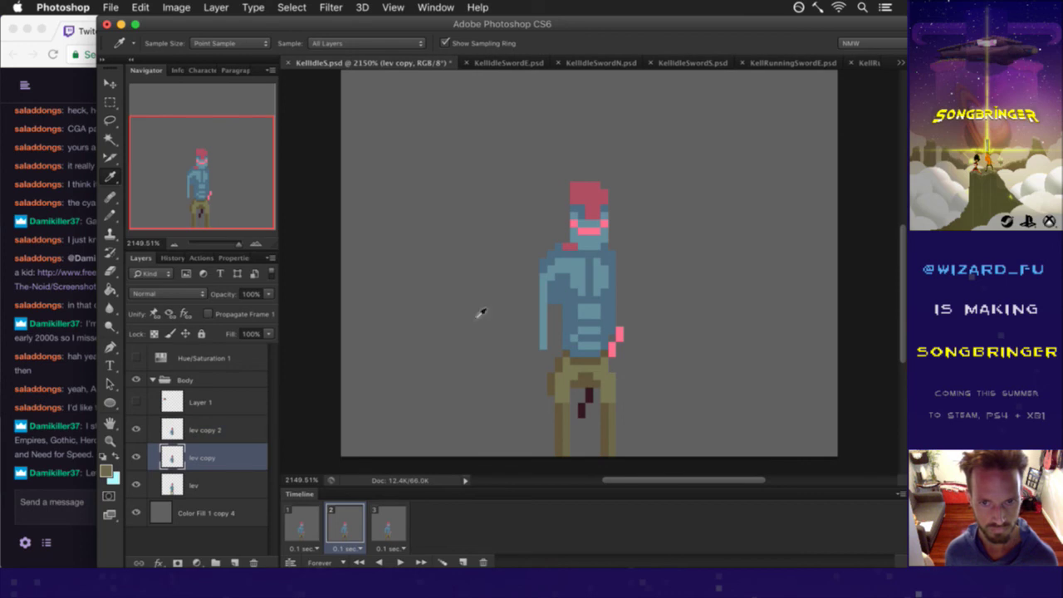
# Sample the darker torso blue and shade the abdomen with the Pencil on the lev copy layer.
pyautogui.press('m')
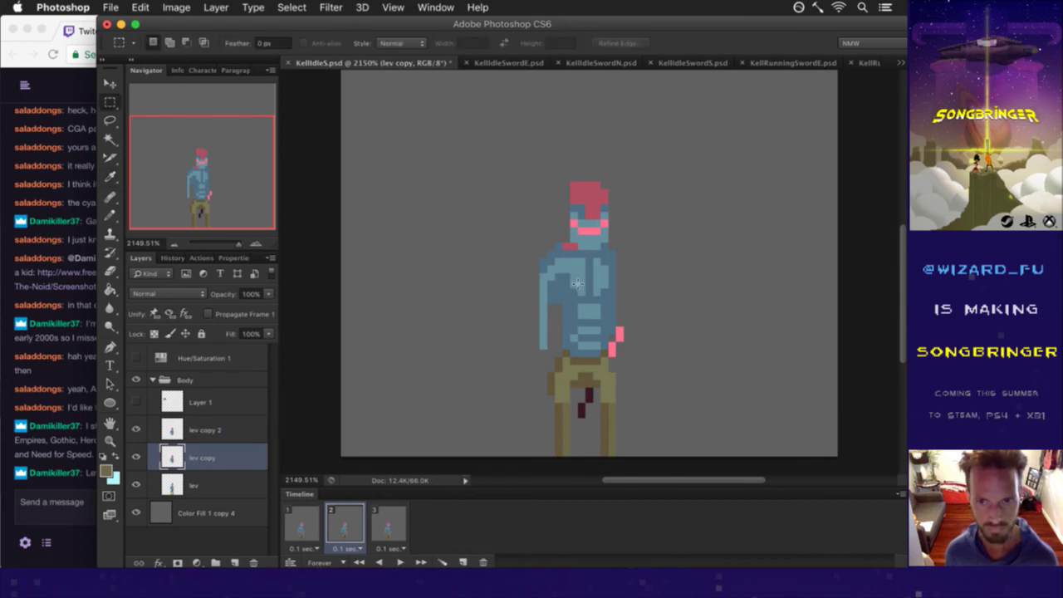
pyautogui.press('i')
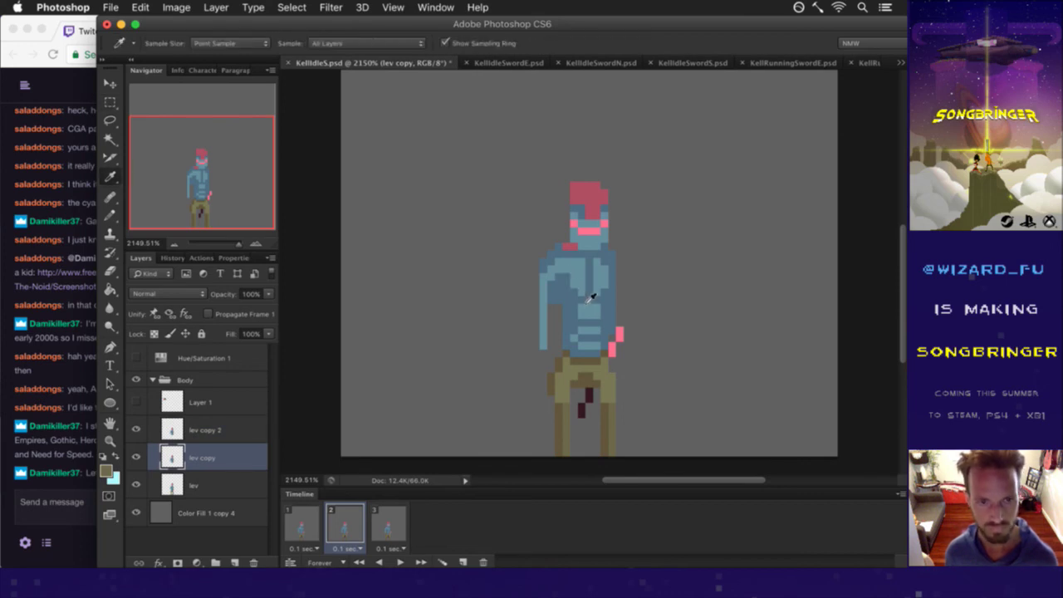
pyautogui.click(589, 292)
pyautogui.press('b')
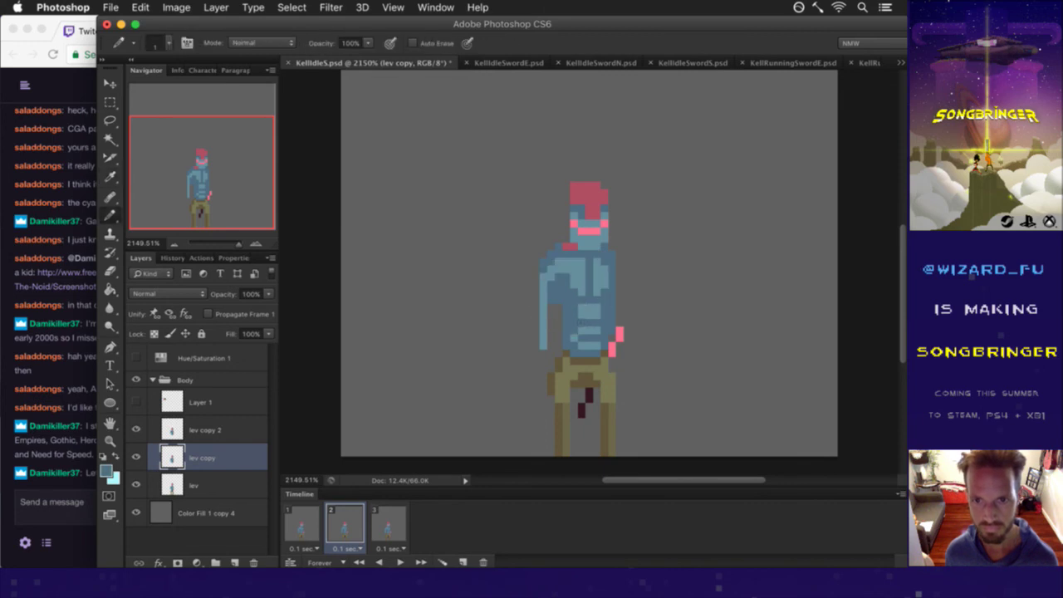
# Hide lev copy 2 on frame 2, add a frame showing it instead of lev copy, and reselect lev copy on frame 2.
pyautogui.click(169, 428)
pyautogui.click(137, 429)
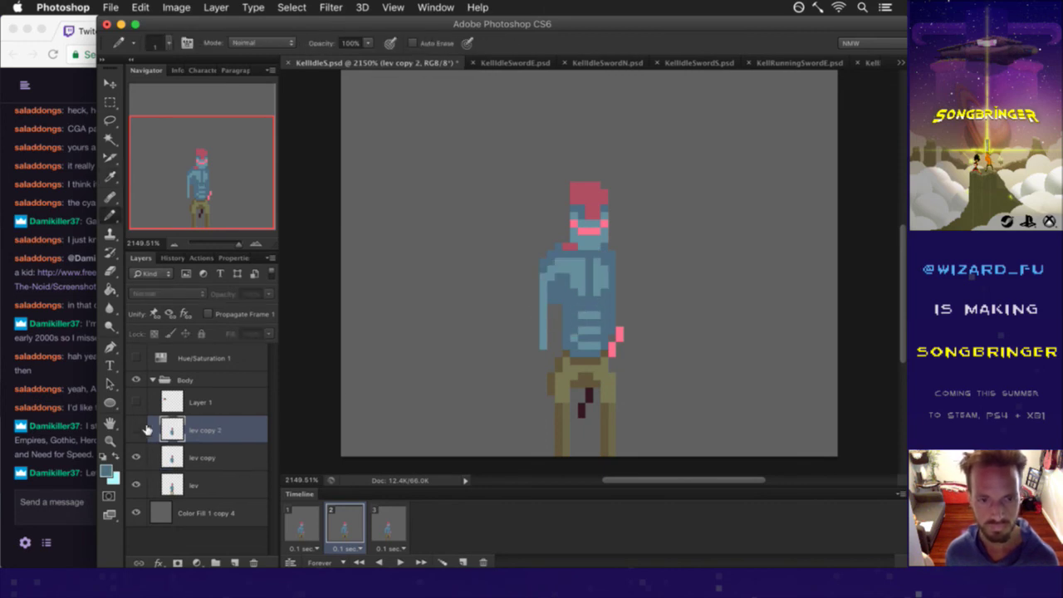
pyautogui.click(463, 562)
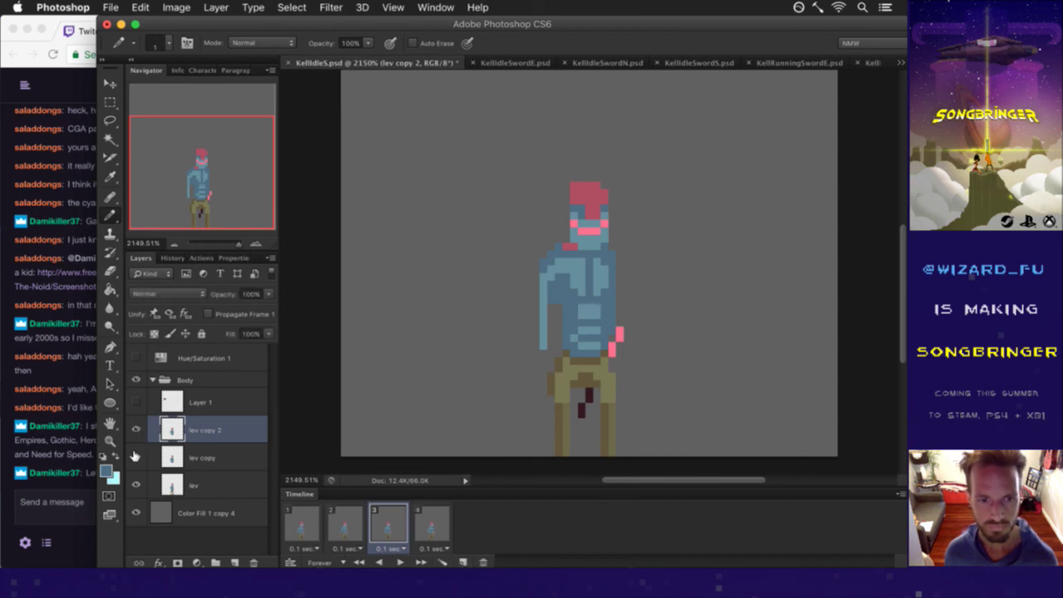
pyautogui.click(353, 523)
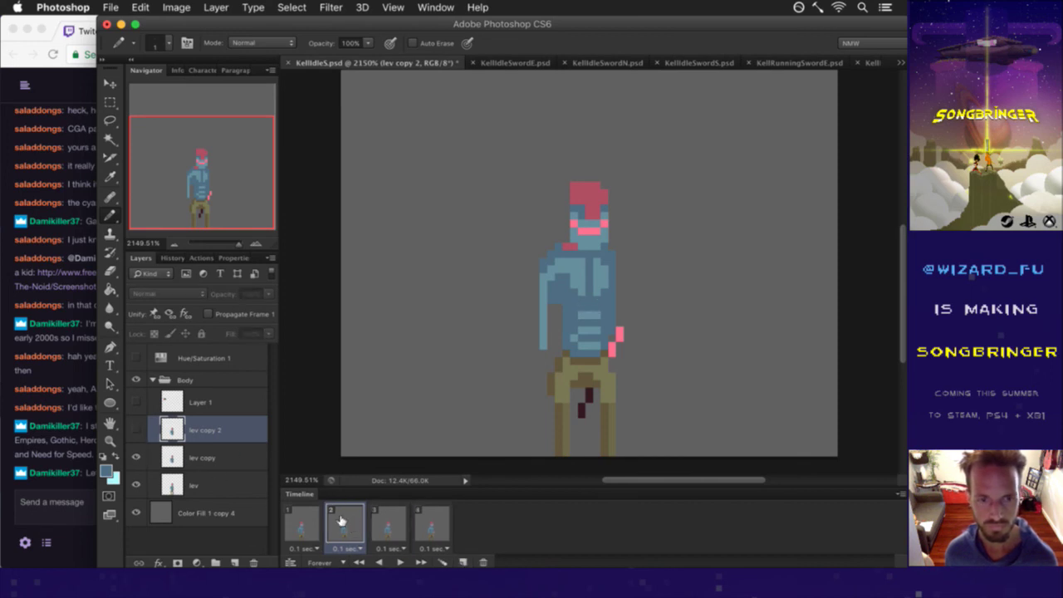
pyautogui.click(176, 461)
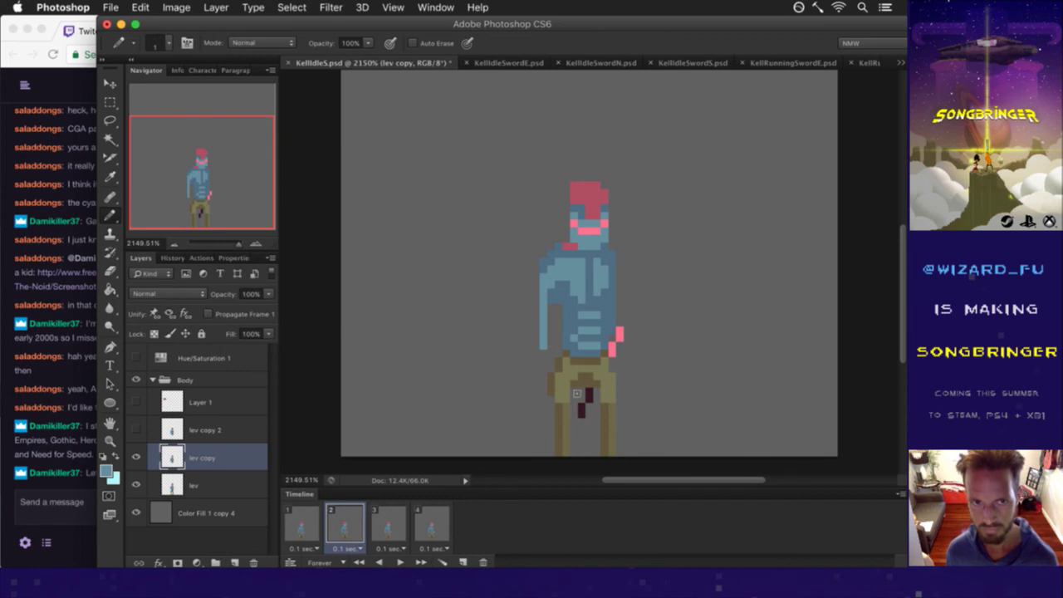
# Pencil sampled torso blues over the abdominal muscles on frame 3's lev copy 2 layer.
pyautogui.click(387, 528)
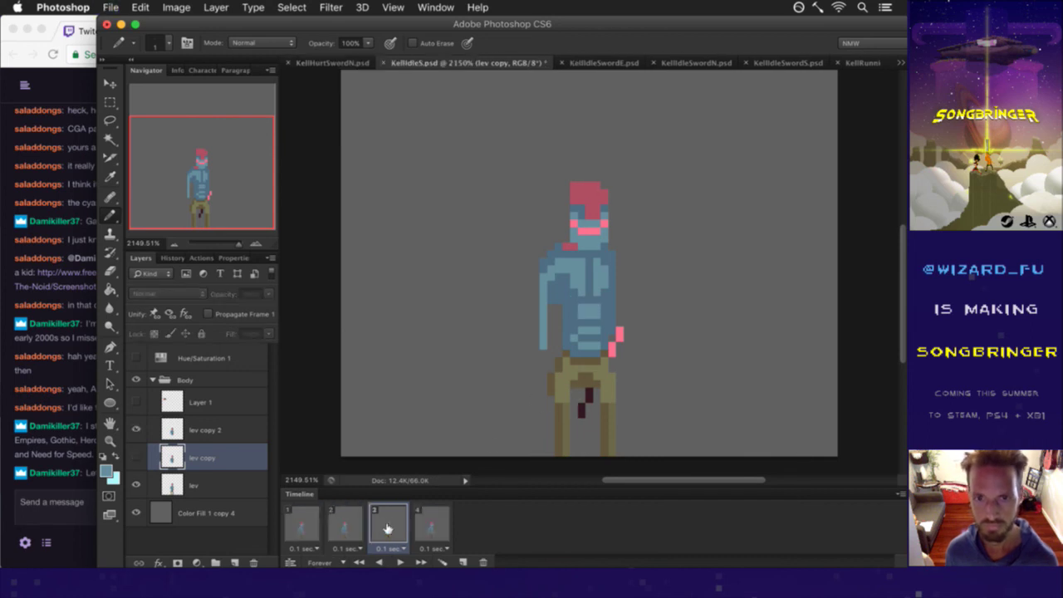
pyautogui.click(179, 435)
pyautogui.press('i')
pyautogui.keyDown('alt'); pyautogui.click(598, 311); pyautogui.keyUp('alt')
pyautogui.click(586, 316)
pyautogui.keyDown('alt'); pyautogui.click(599, 299); pyautogui.keyUp('alt')
pyautogui.click(596, 315)
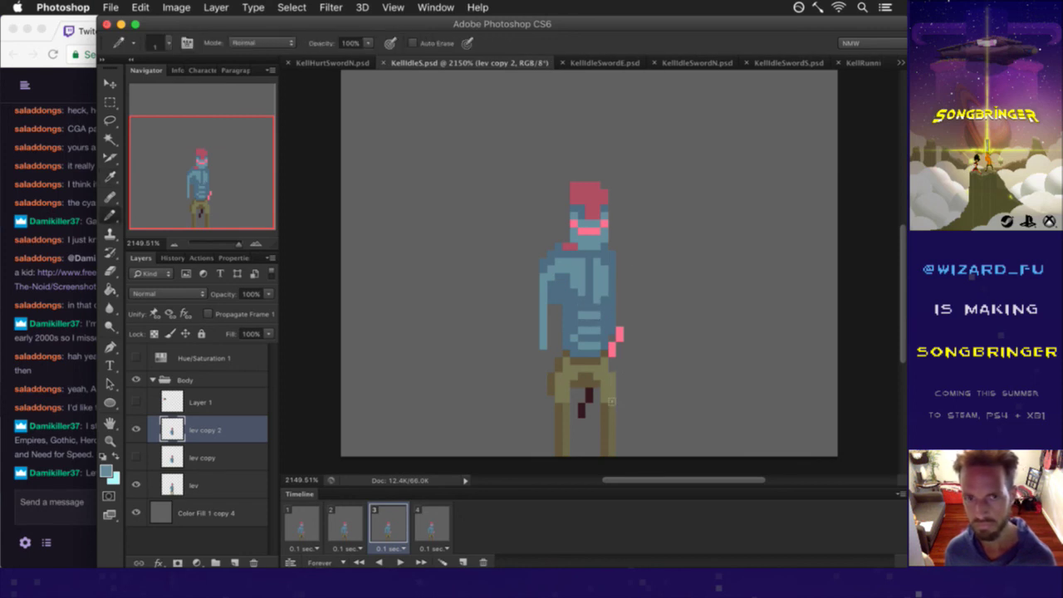
# Compare the four frames and darken the upper edge of the chest on frame 2's lev copy layer with sampled torso blue.
pyautogui.click(425, 525)
pyautogui.click(401, 524)
pyautogui.click(425, 527)
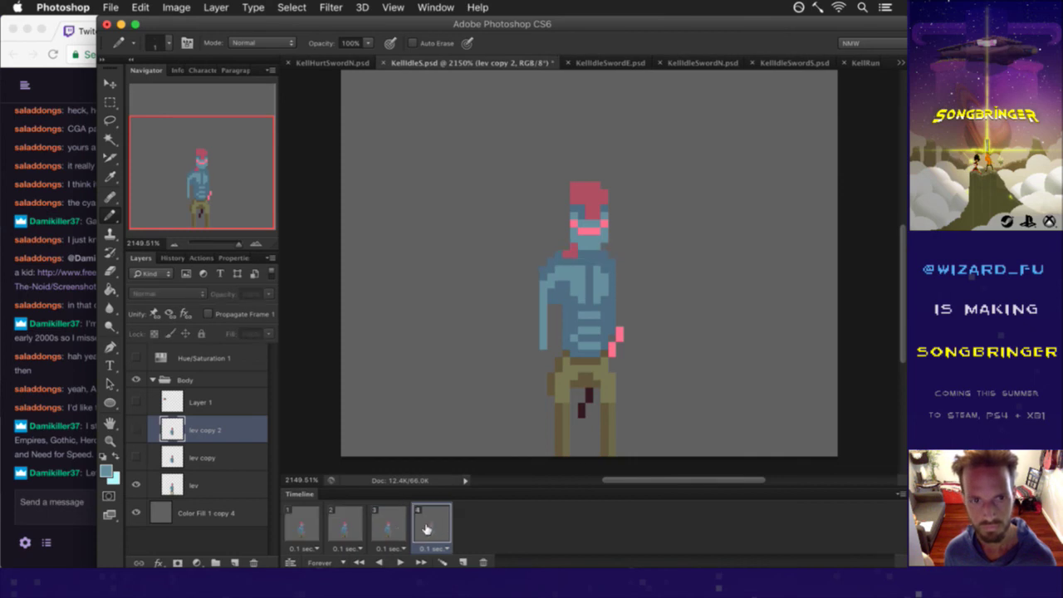
pyautogui.click(343, 523)
pyautogui.click(300, 523)
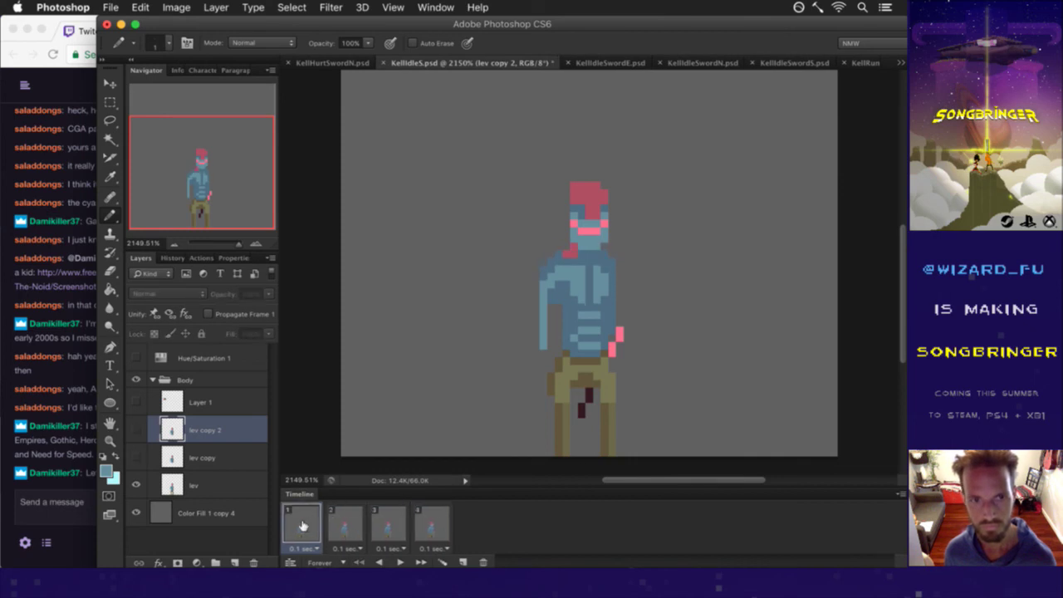
pyautogui.click(346, 523)
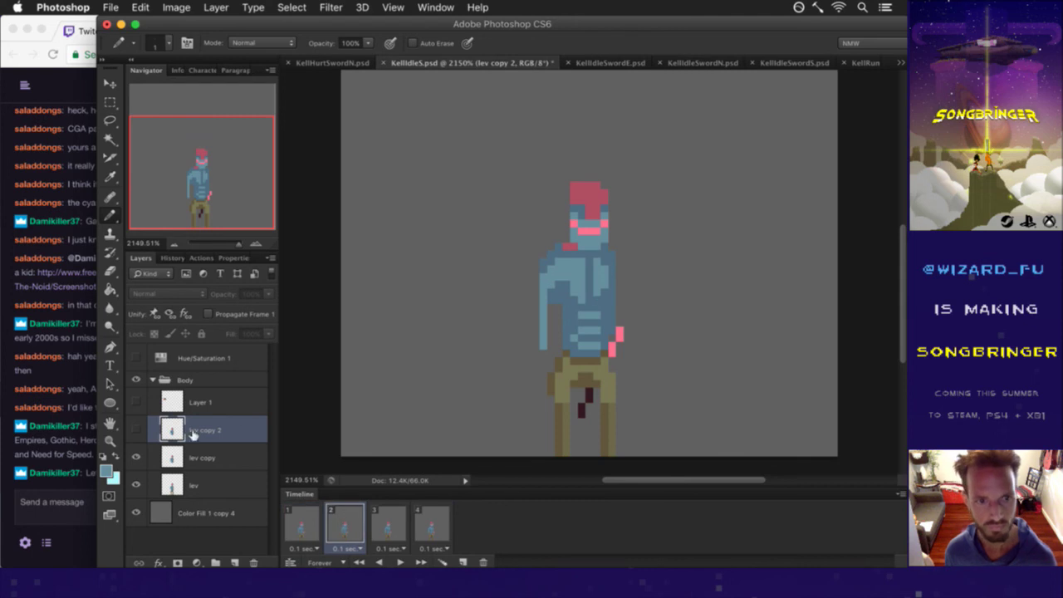
pyautogui.click(216, 458)
pyautogui.keyDown('alt'); pyautogui.click(567, 268); pyautogui.keyUp('alt')
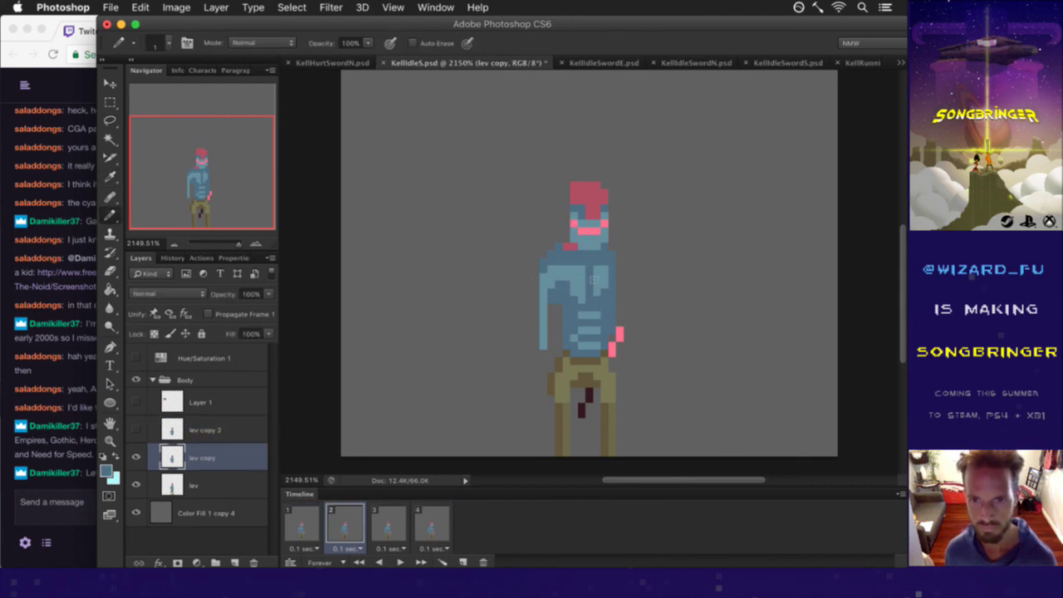
# Flip between the first three frames and refine the chest shading on frame 3's lev copy 2 layer.
pyautogui.click(300, 523)
pyautogui.click(347, 521)
pyautogui.click(322, 520)
pyautogui.click(337, 519)
pyautogui.click(321, 519)
pyautogui.click(332, 518)
pyautogui.click(393, 518)
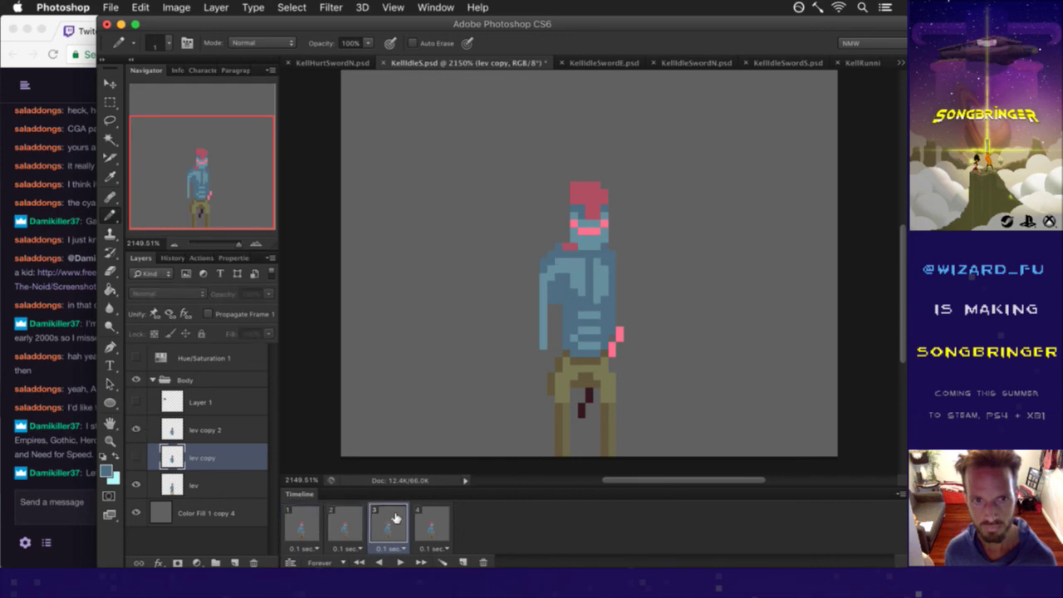
pyautogui.click(214, 428)
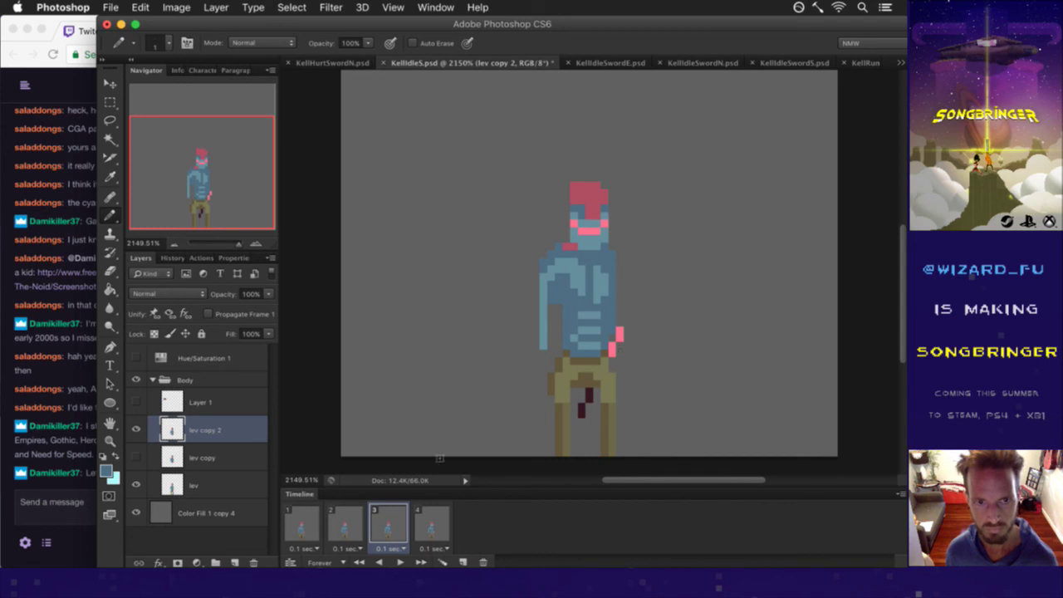
# Check frame 4 and retouch the chest highlights on frame 2's lev copy layer with the darker blue.
pyautogui.click(429, 521)
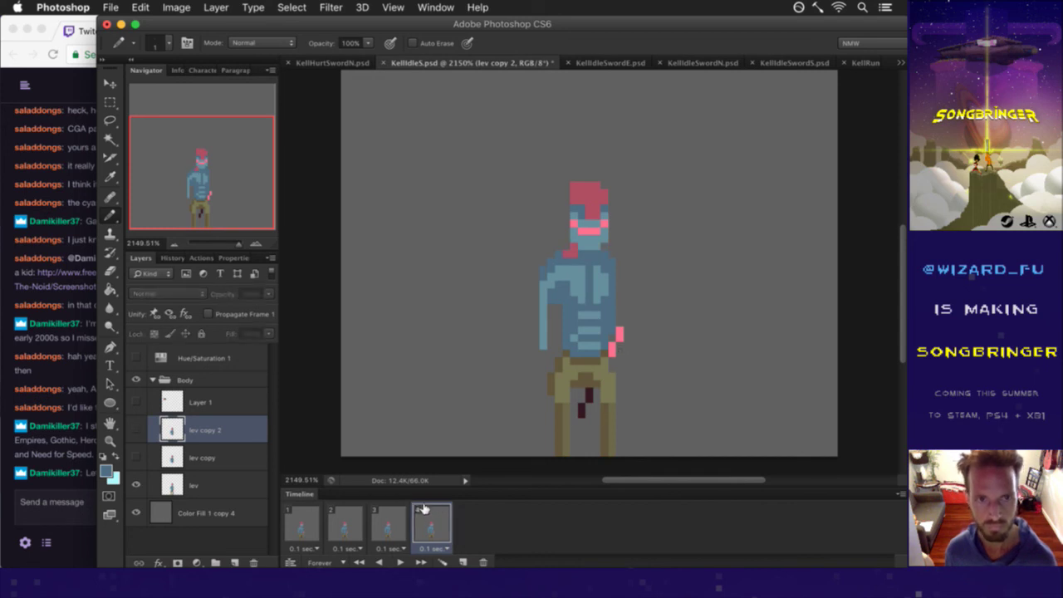
pyautogui.click(356, 513)
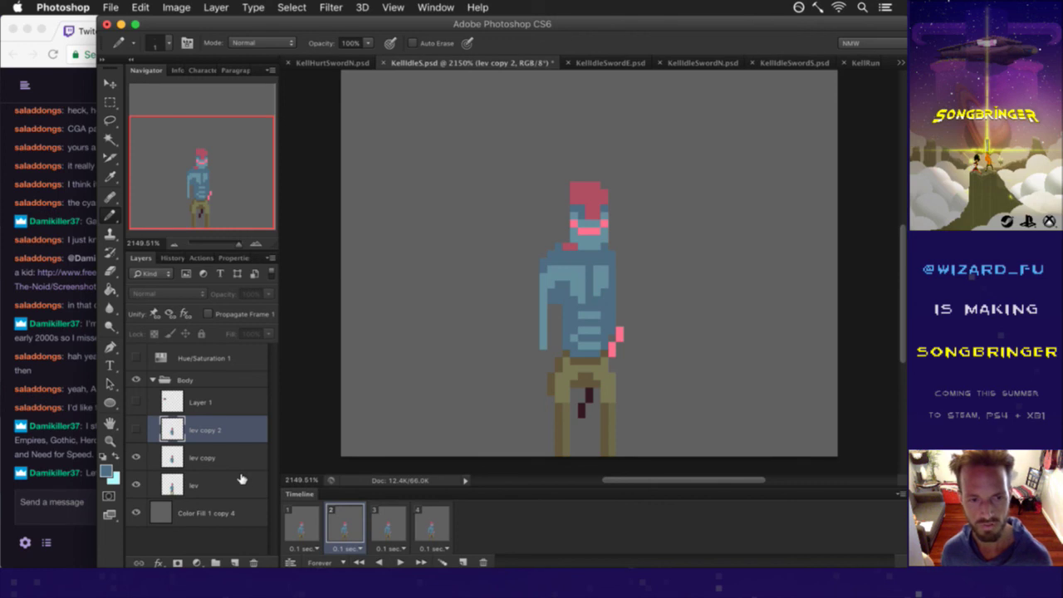
pyautogui.click(186, 455)
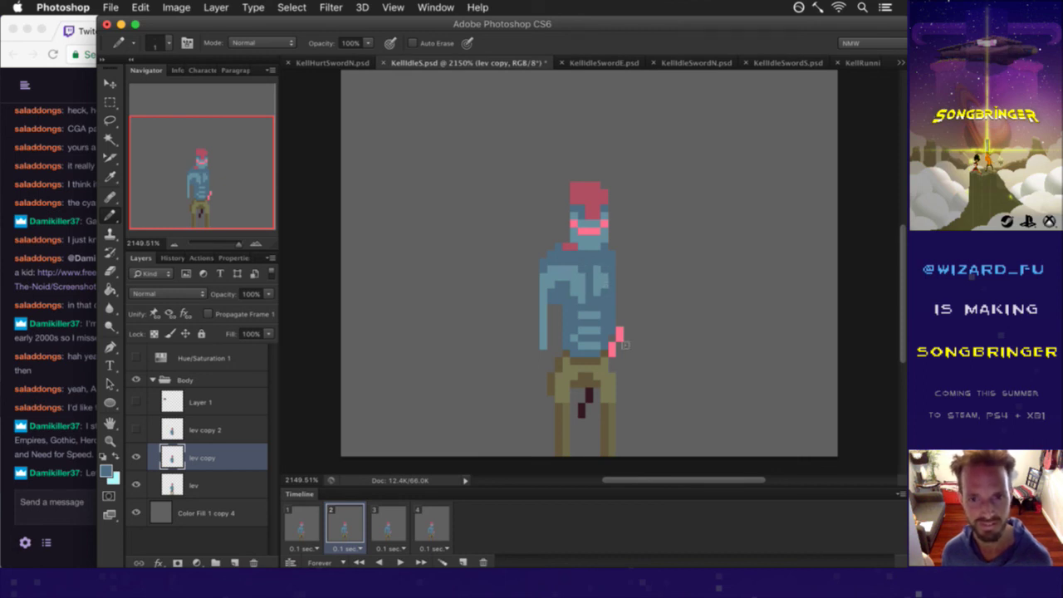
# Step through the four frames and play the idle animation to examine the torso movement.
pyautogui.click(303, 523)
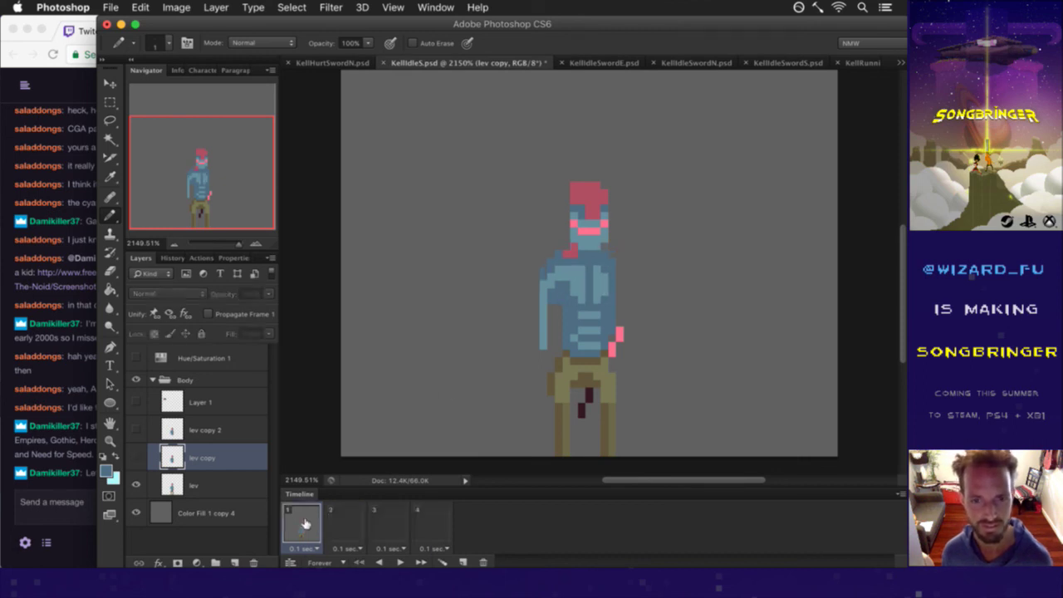
pyautogui.click(332, 523)
pyautogui.click(303, 523)
pyautogui.click(332, 523)
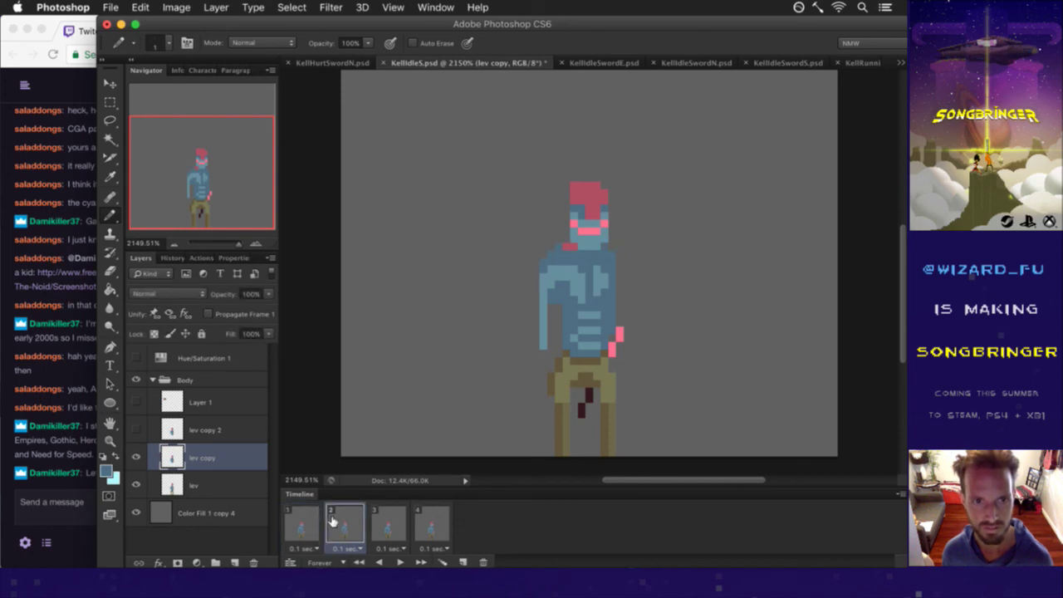
pyautogui.click(395, 521)
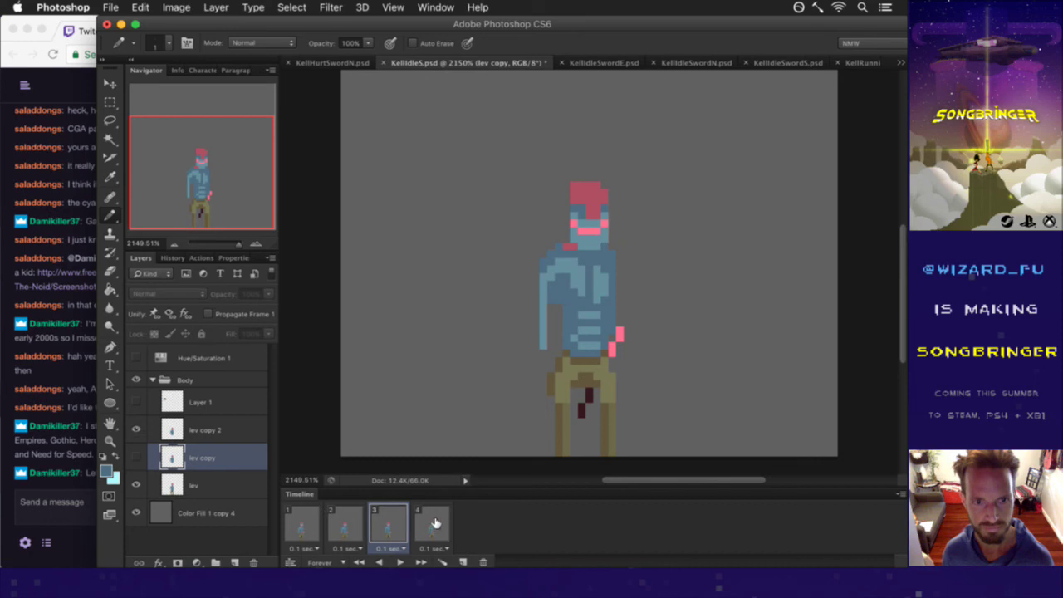
pyautogui.click(435, 522)
pyautogui.click(304, 521)
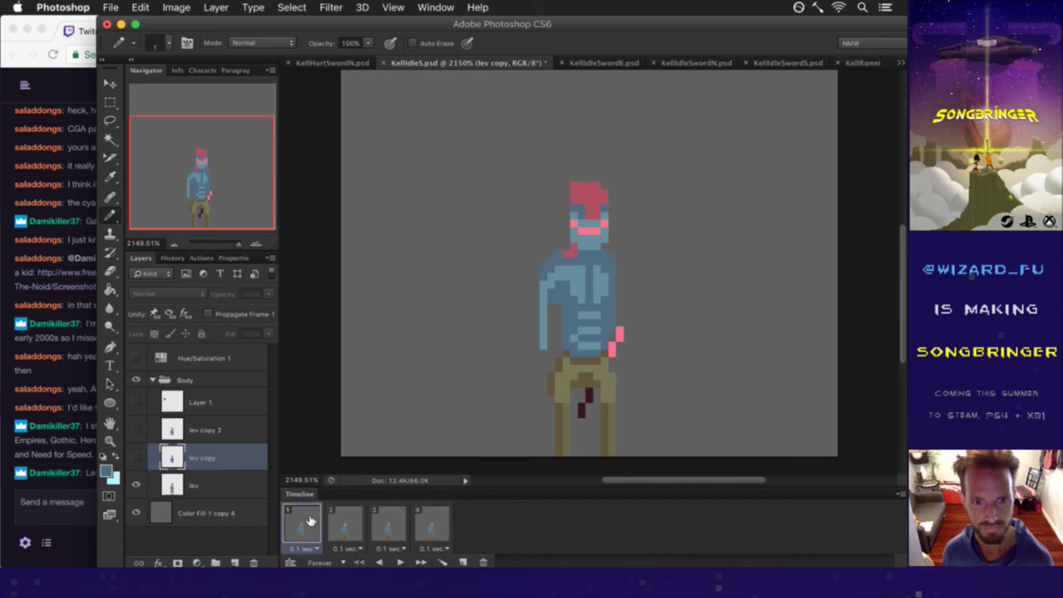
pyautogui.click(399, 558)
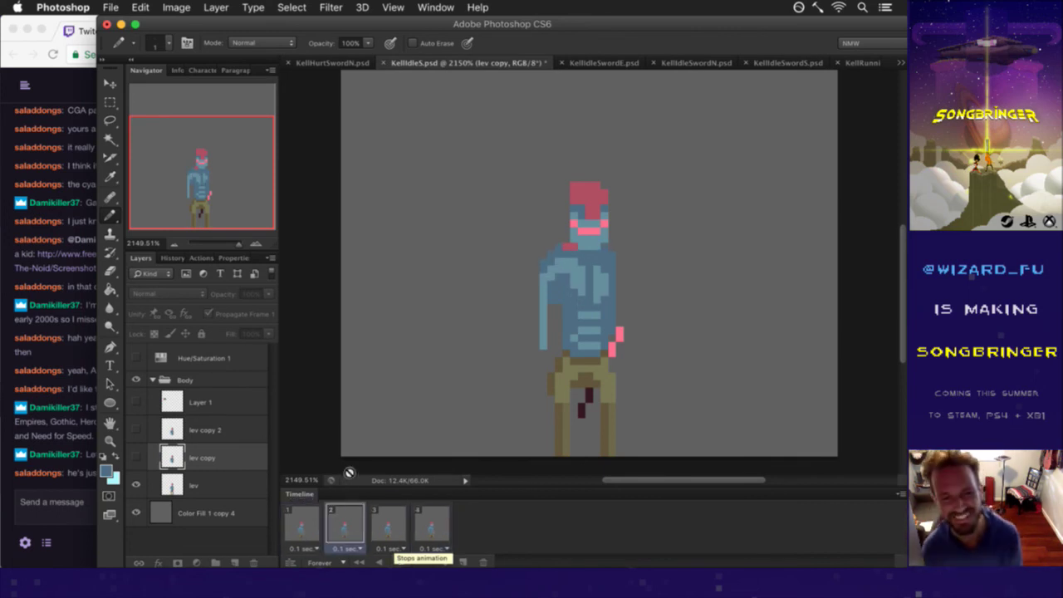
# Switch to the Twitch chat, read the newest messages, and return to Photoshop.
pyautogui.click(74, 499)
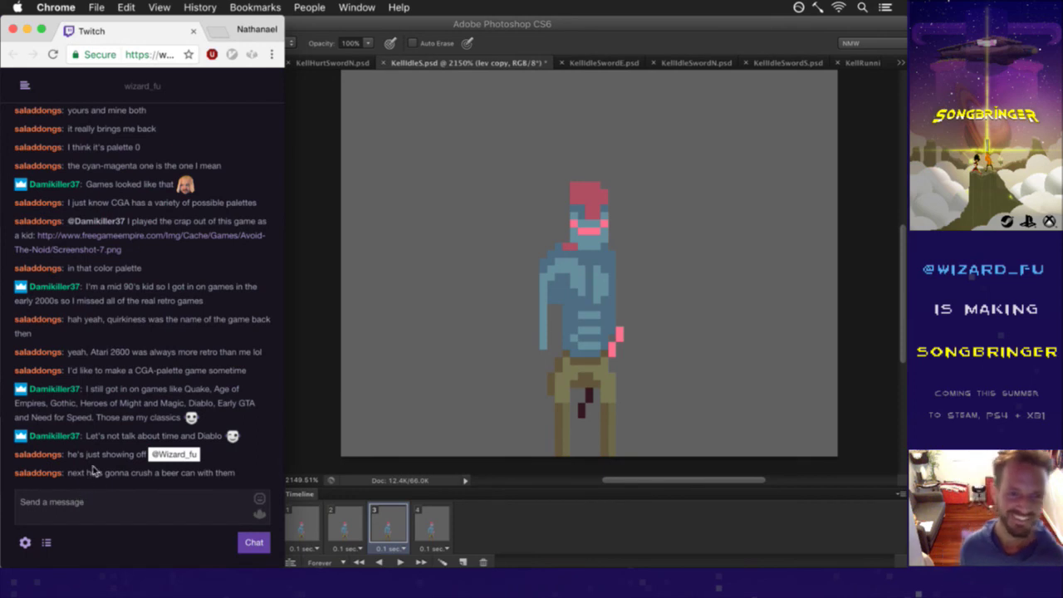
pyautogui.moveTo(120, 477); pyautogui.dragTo(180, 482)
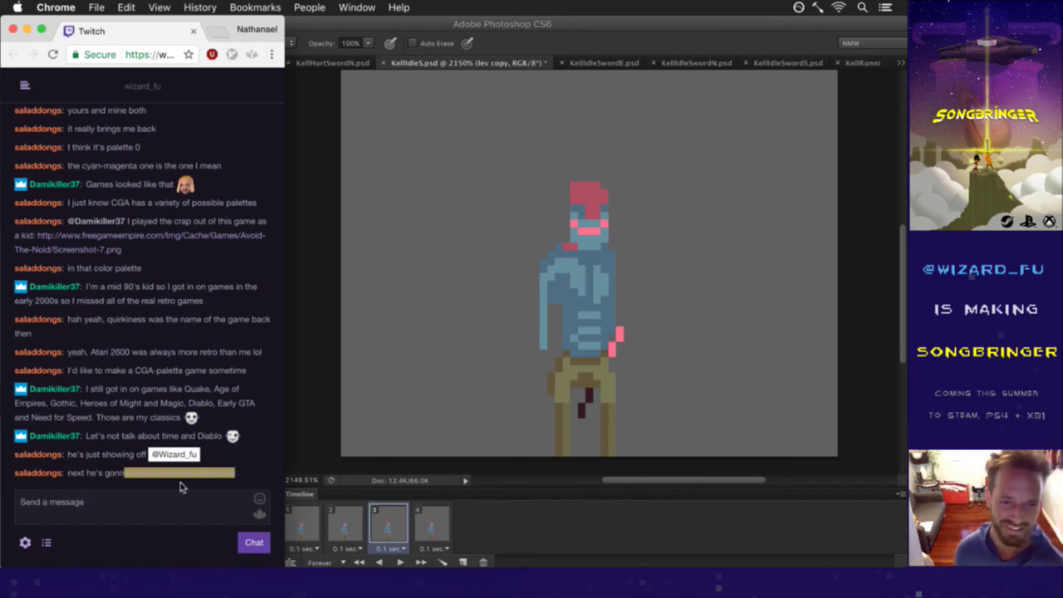
pyautogui.click(315, 456)
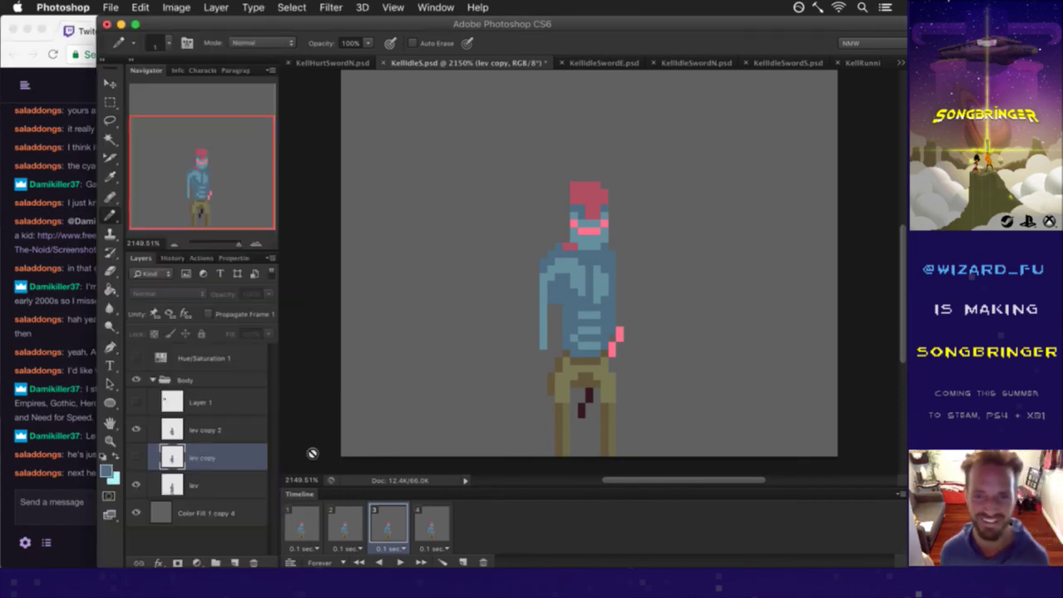
# Replay the idle animation from frame 1, stop it, and select all four frames.
pyautogui.click(305, 519)
pyautogui.press('space')
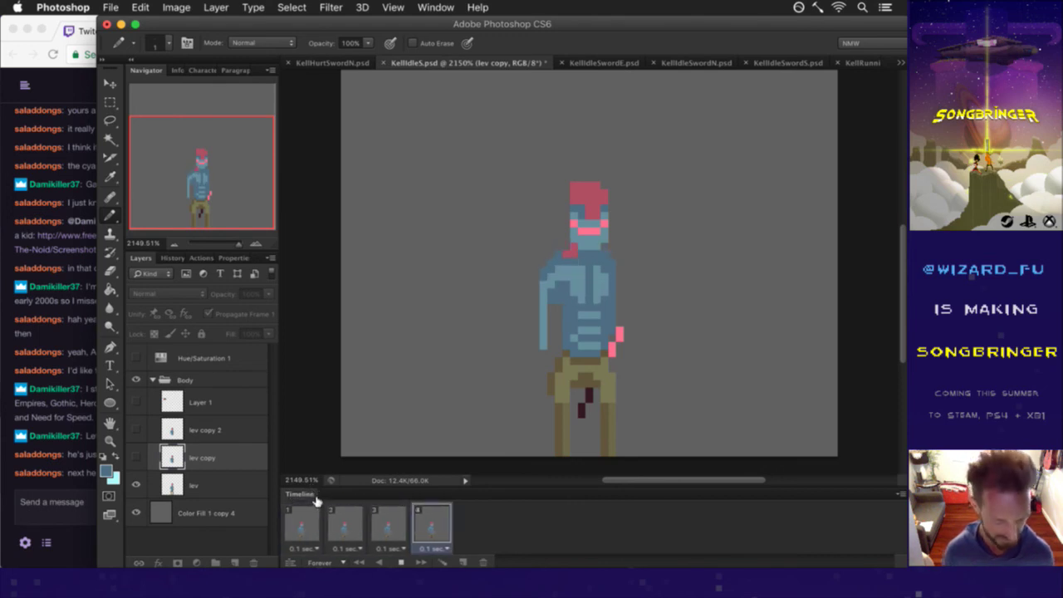
pyautogui.press('space')
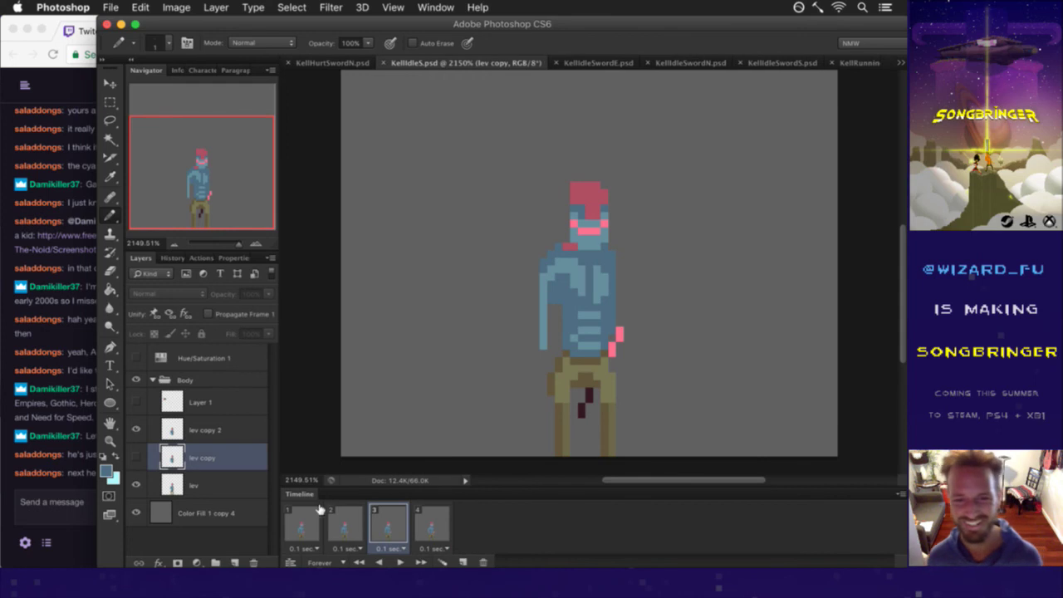
pyautogui.click(311, 508)
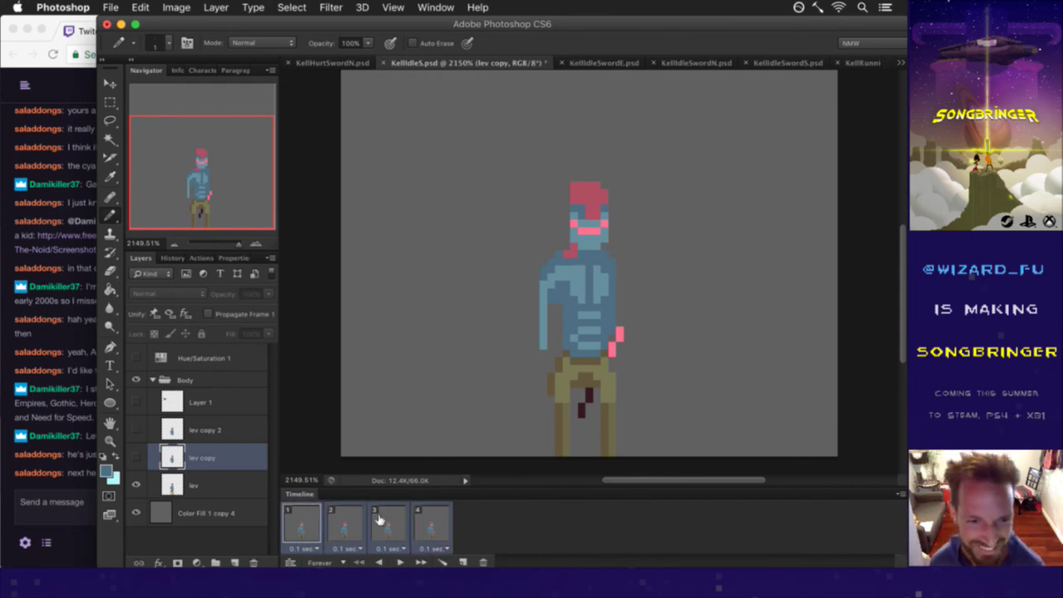
# Hide the Color Fill 1 copy 4 background and render all frames as the KellIdleS.png image sequence, replacing the existing files.
pyautogui.click(136, 511)
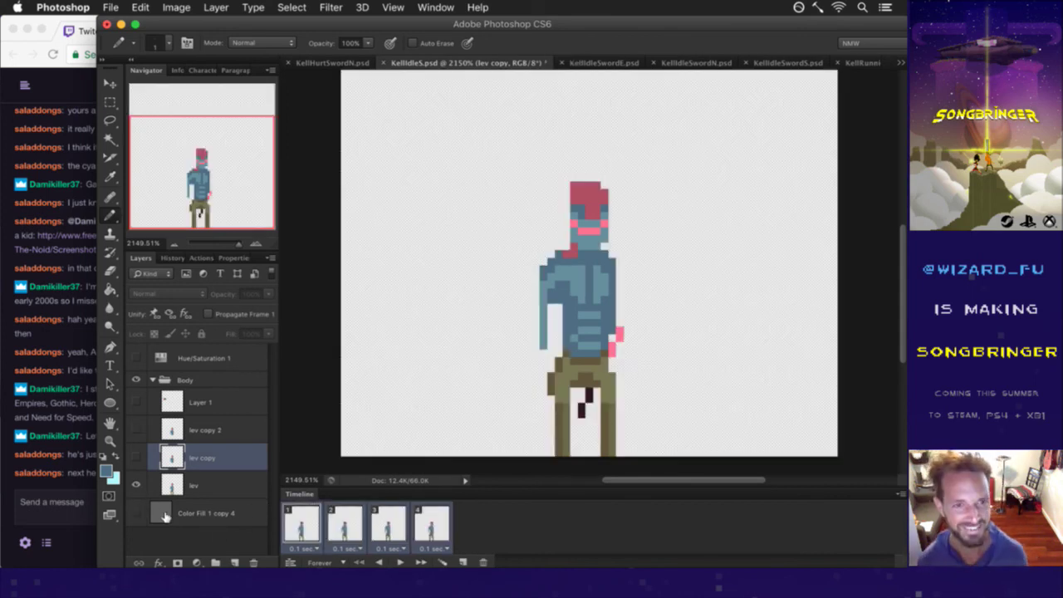
pyautogui.press('super+shift+alt+r')
pyautogui.press('Return')
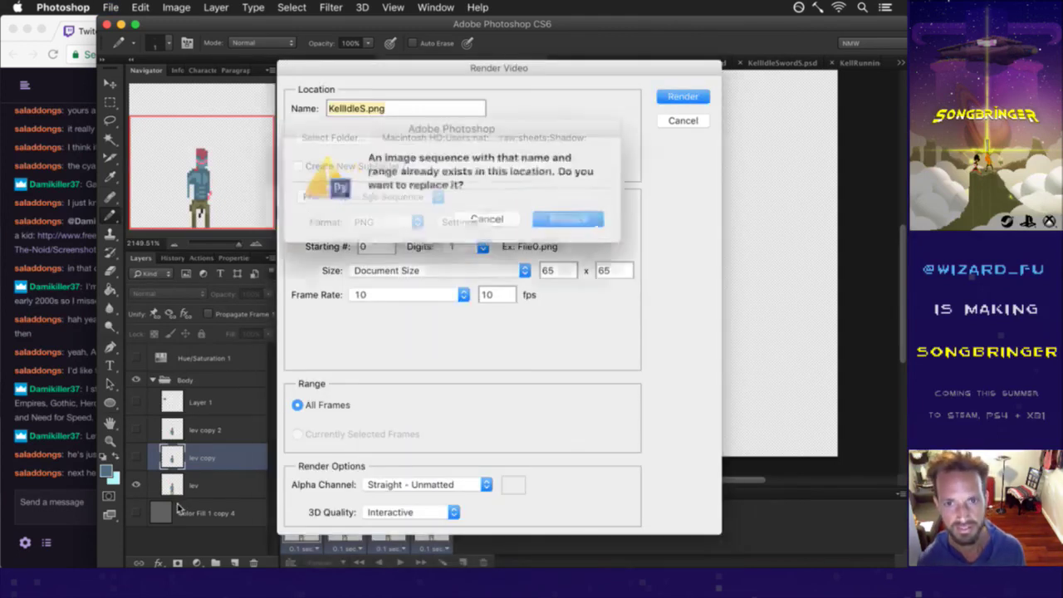
pyautogui.press('Return')
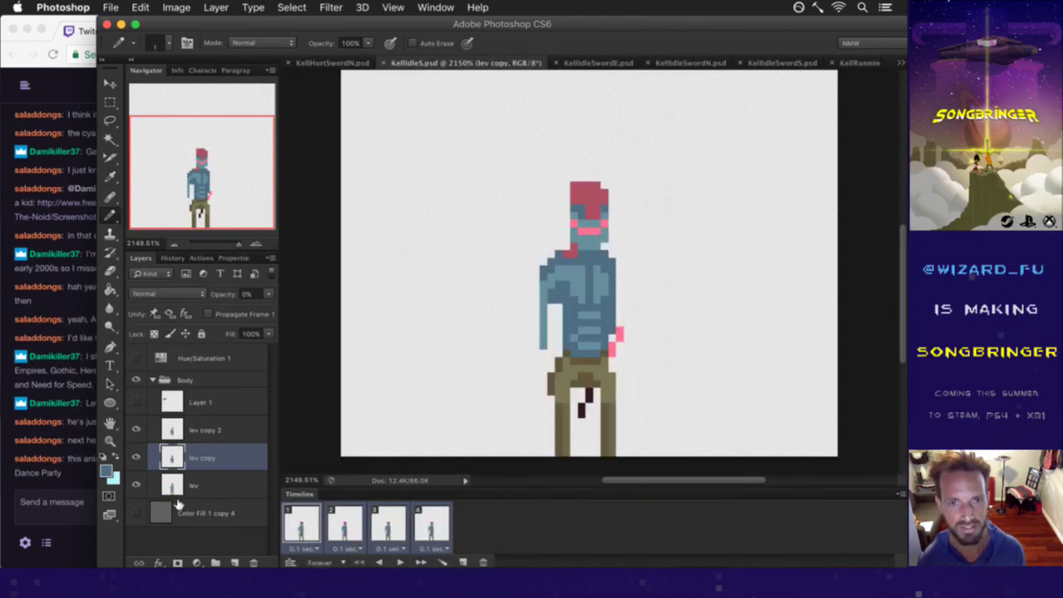
# Switch to iTerm2, read the newest Twitch chat messages, and rebuild the Songbringer Mac debug project.
pyautogui.press('super+Tab')
pyautogui.press('super+Tab')
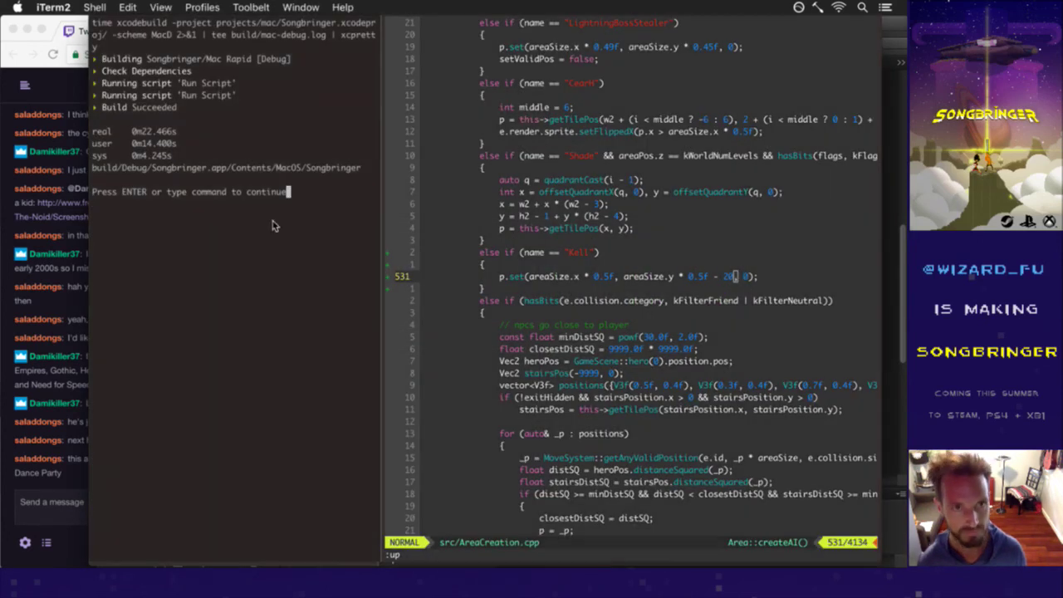
pyautogui.click(75, 477)
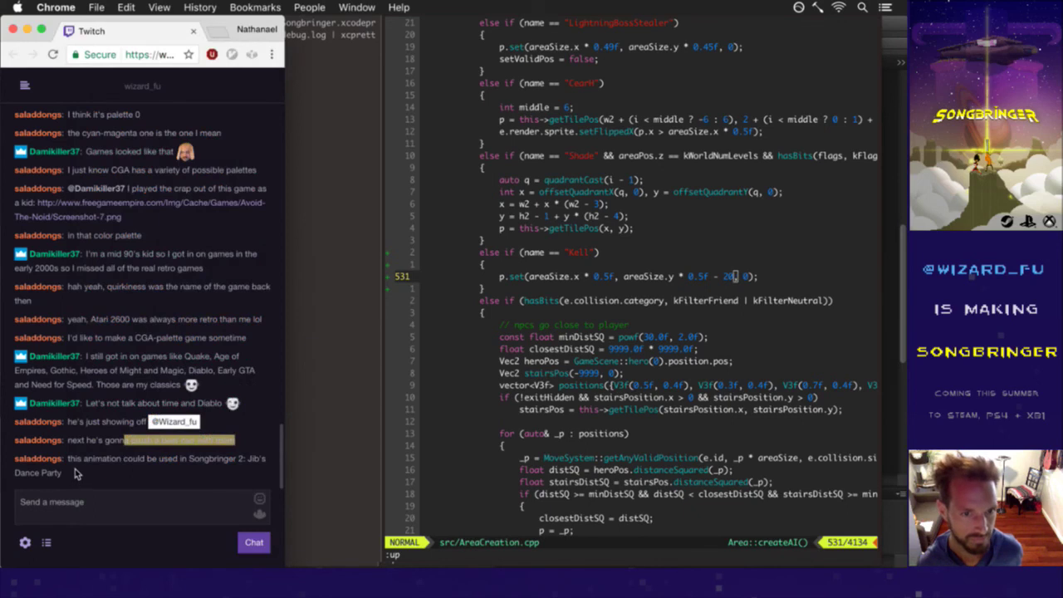
pyautogui.moveTo(75, 474); pyautogui.dragTo(79, 459)
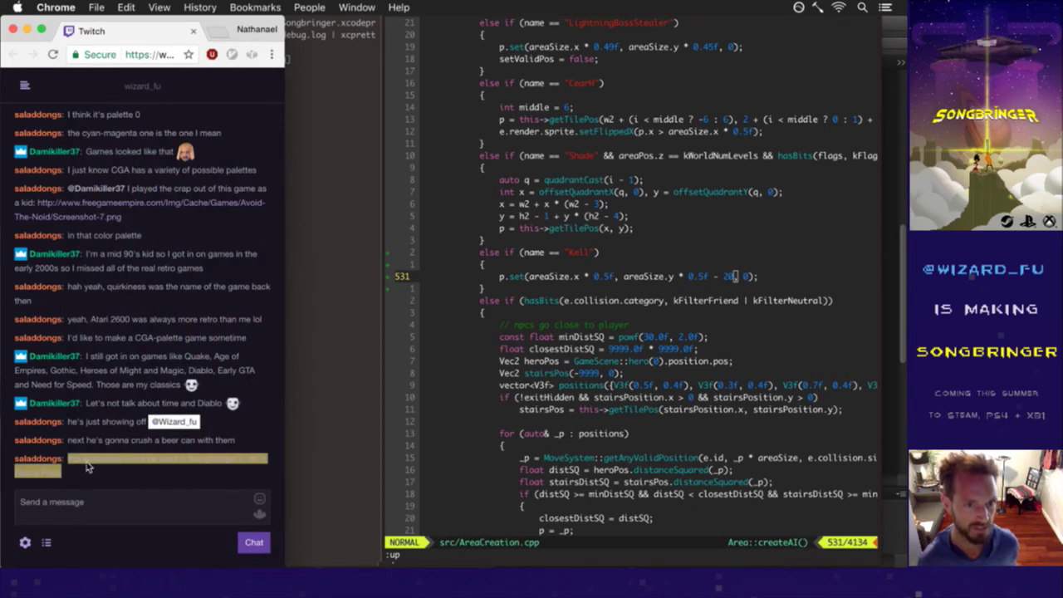
pyautogui.click(98, 470)
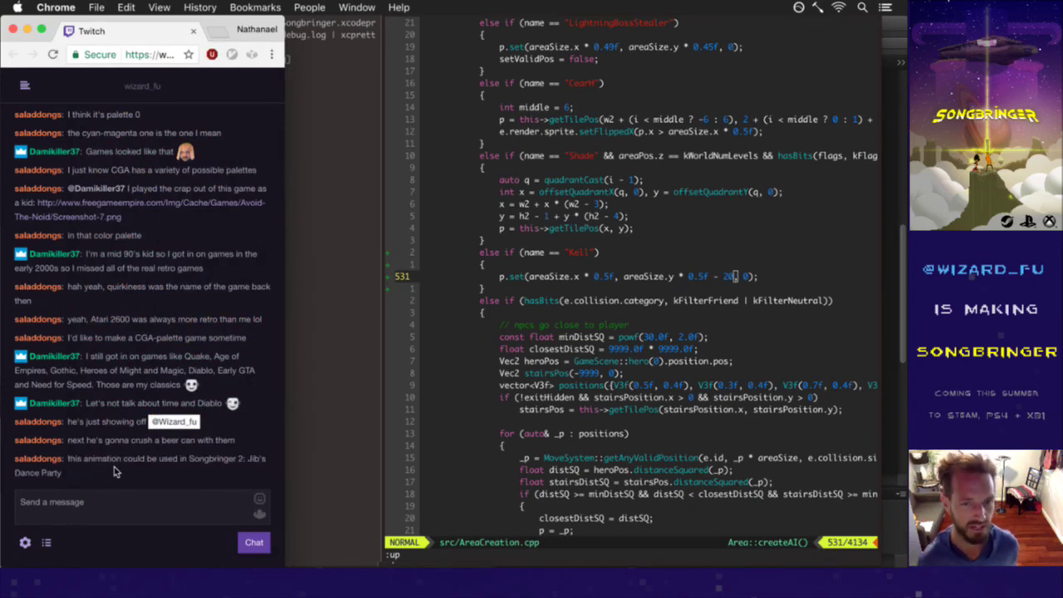
pyautogui.click(534, 241)
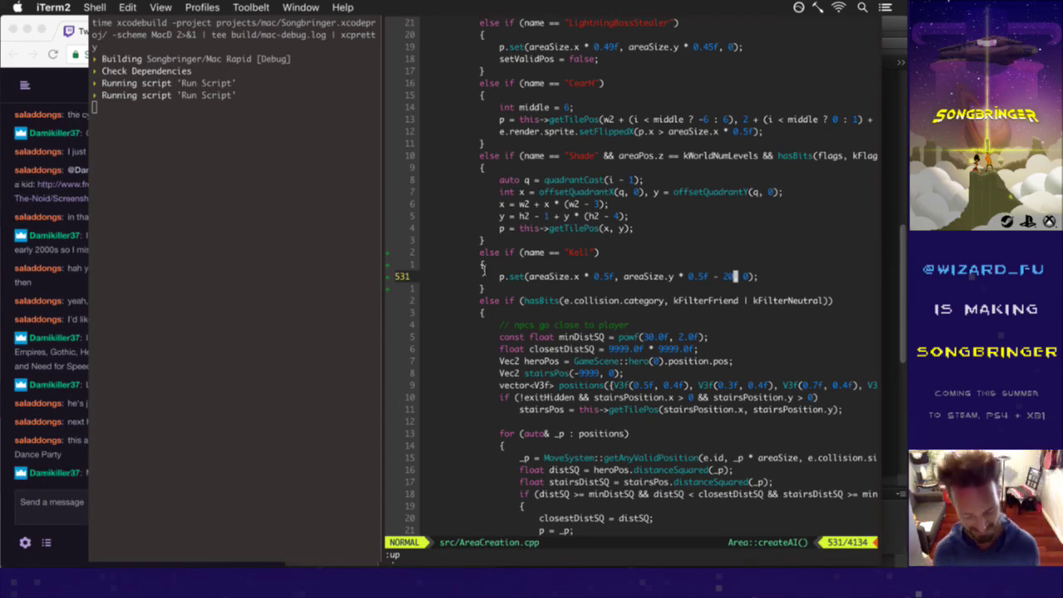
# Glance at the browser windows, examine Kell's idle sprite in the running game, and return to Photoshop.
pyautogui.press('super+Tab')
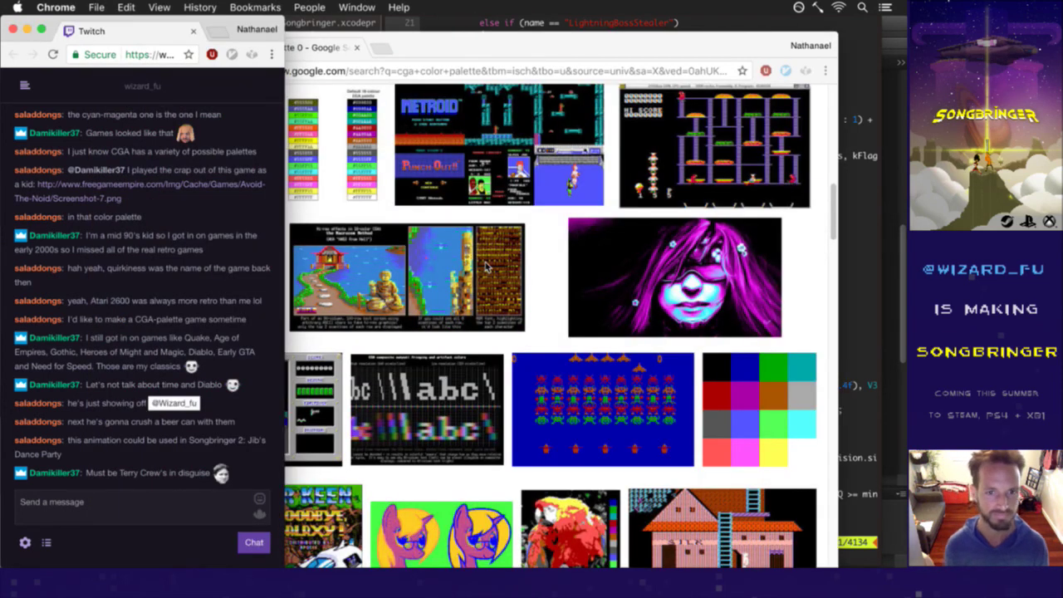
pyautogui.click(644, 52)
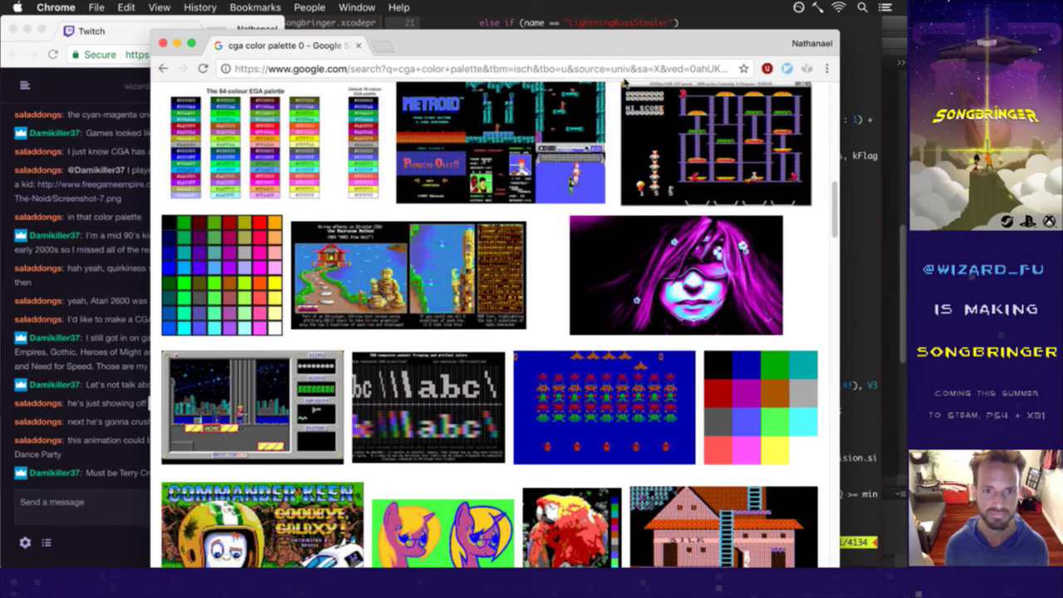
pyautogui.press('super+Tab')
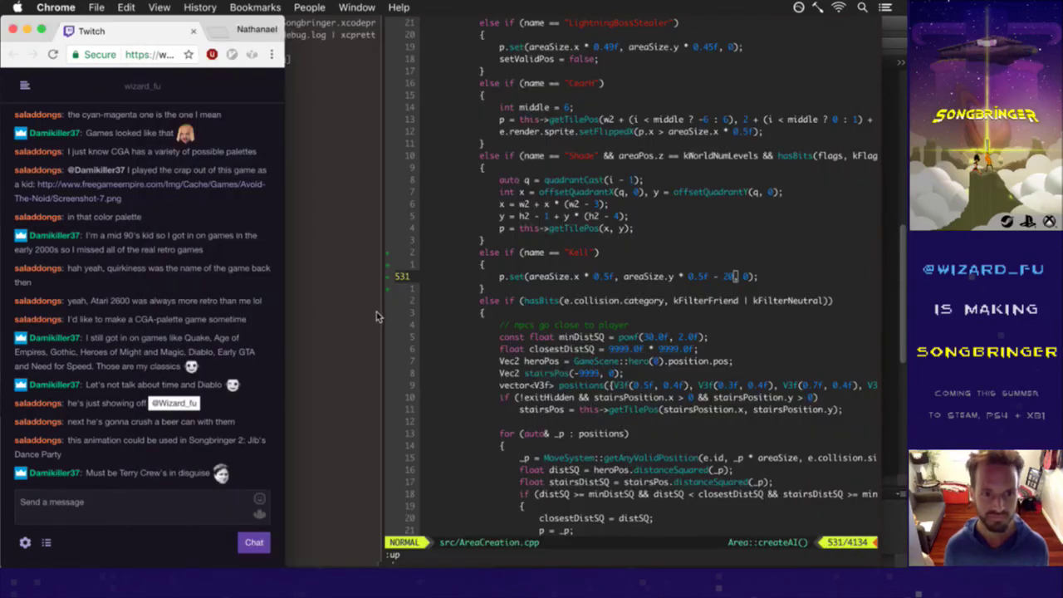
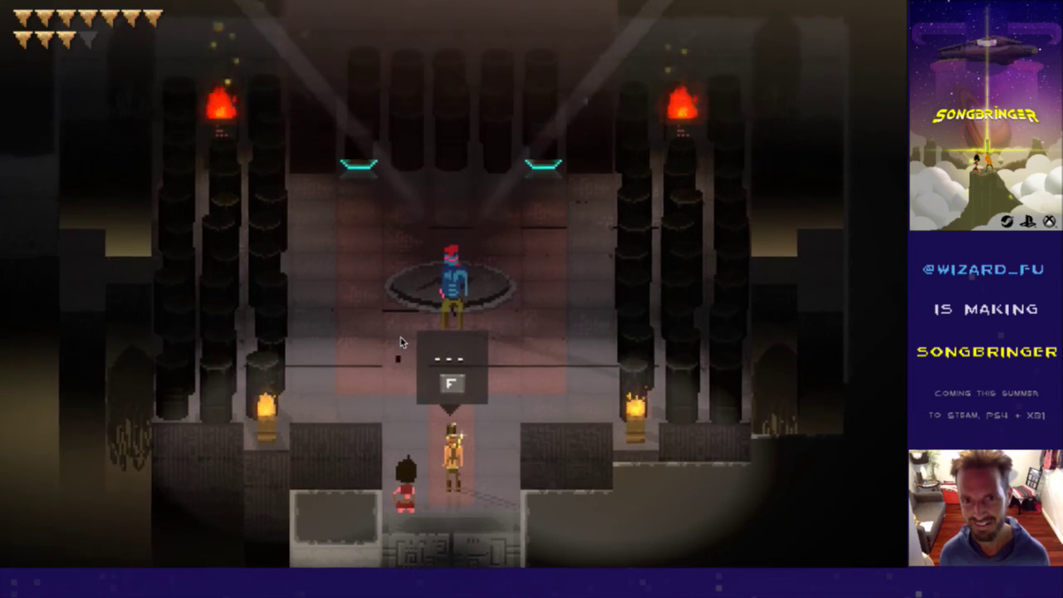
pyautogui.press('super+Tab')
pyautogui.press('super+Tab')
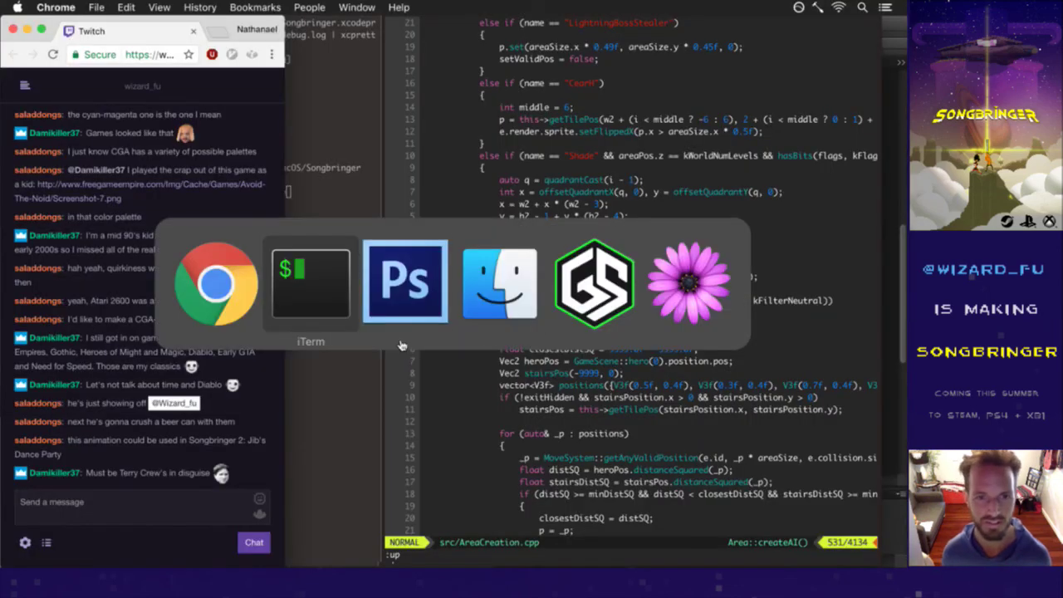
pyautogui.click(436, 321)
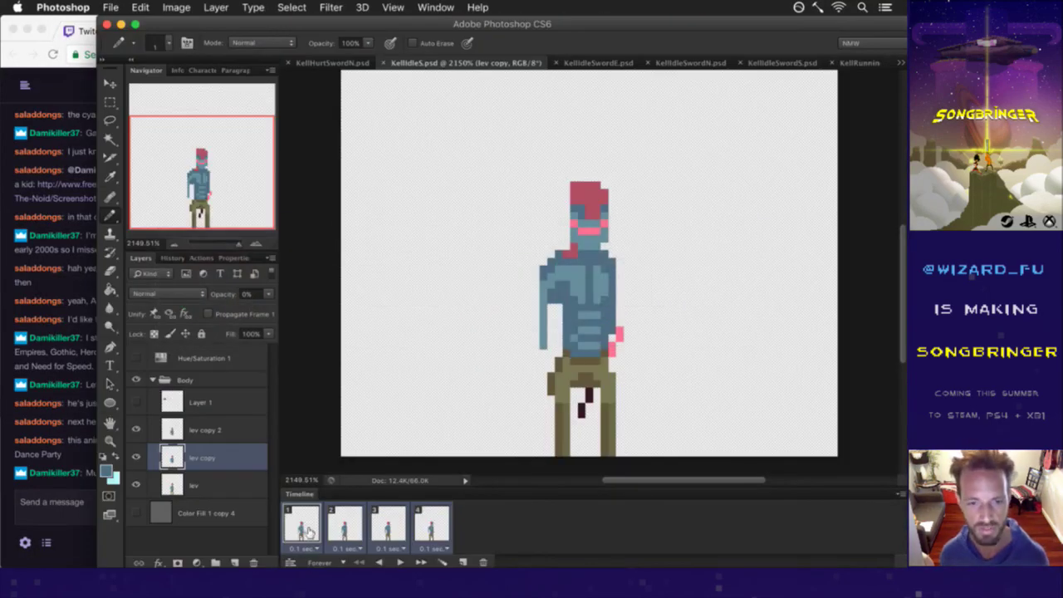
# Compare frame 2 of the idle animation with frame 1 and sample a colour around the forelock.
pyautogui.click(345, 520)
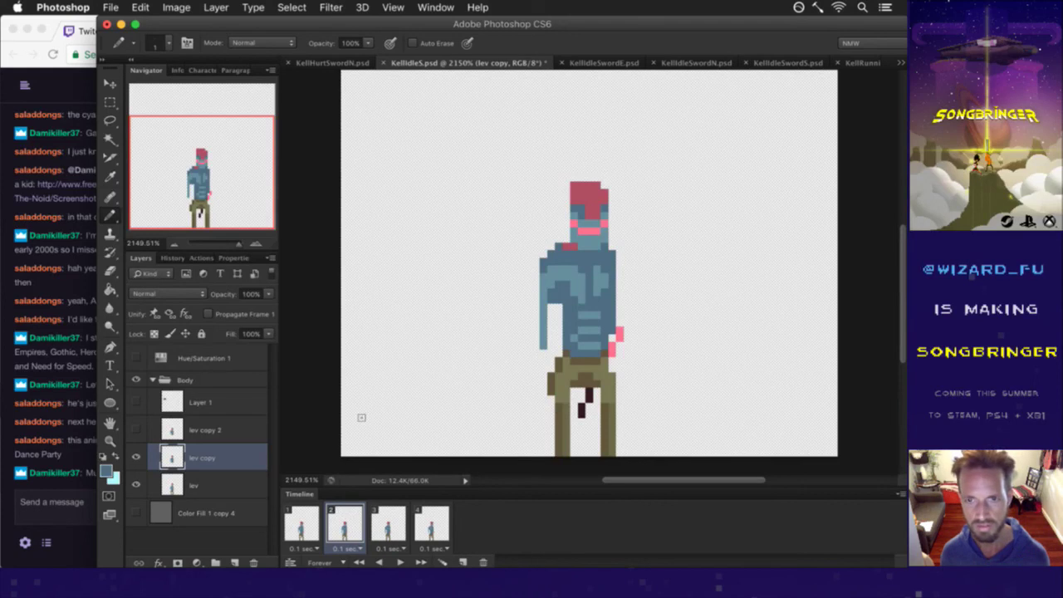
pyautogui.press('i')
pyautogui.click(589, 215)
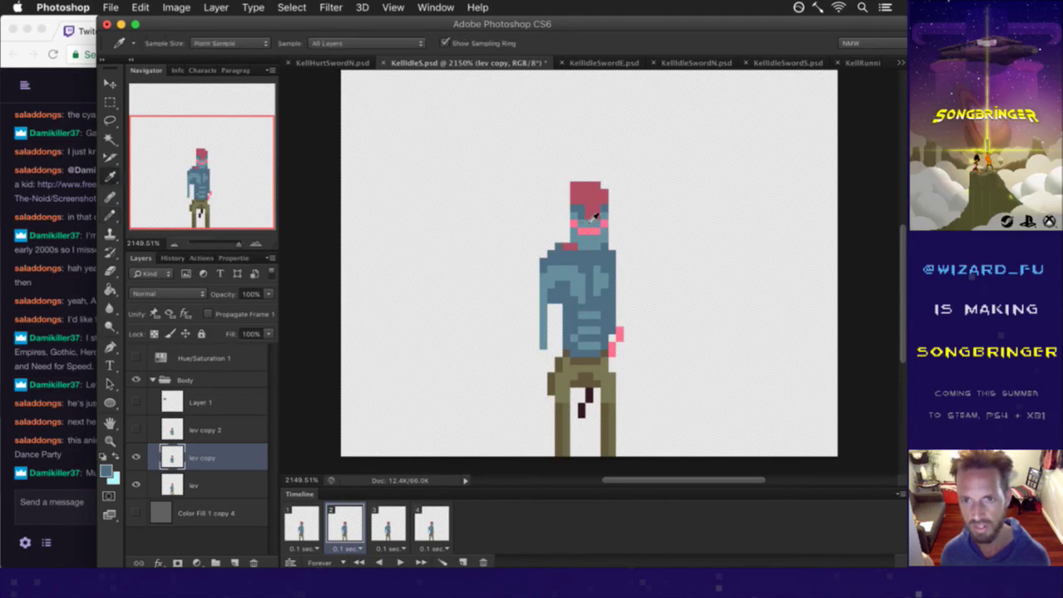
pyautogui.click(307, 521)
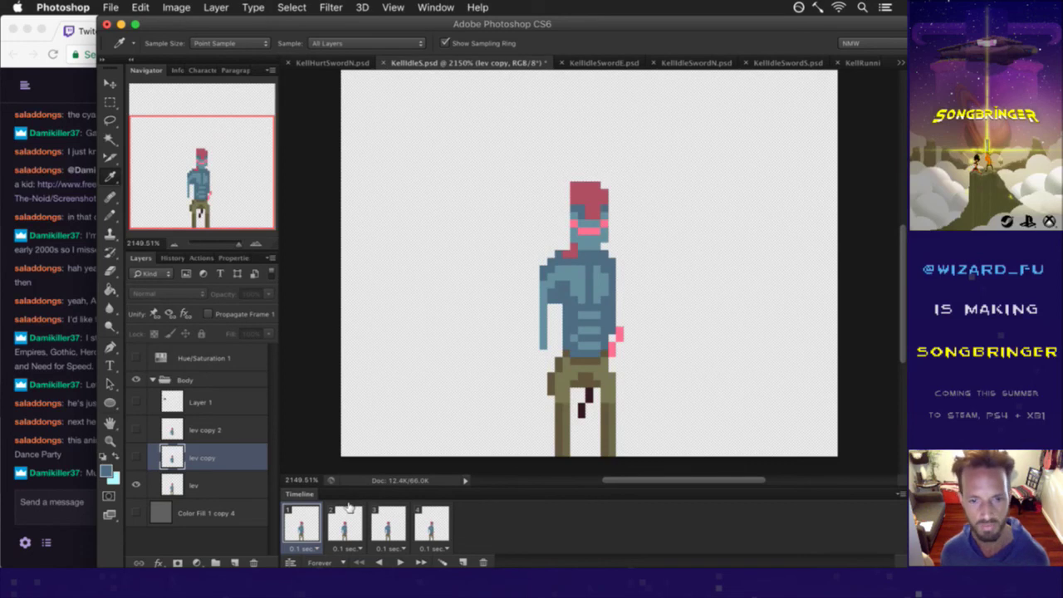
pyautogui.click(349, 516)
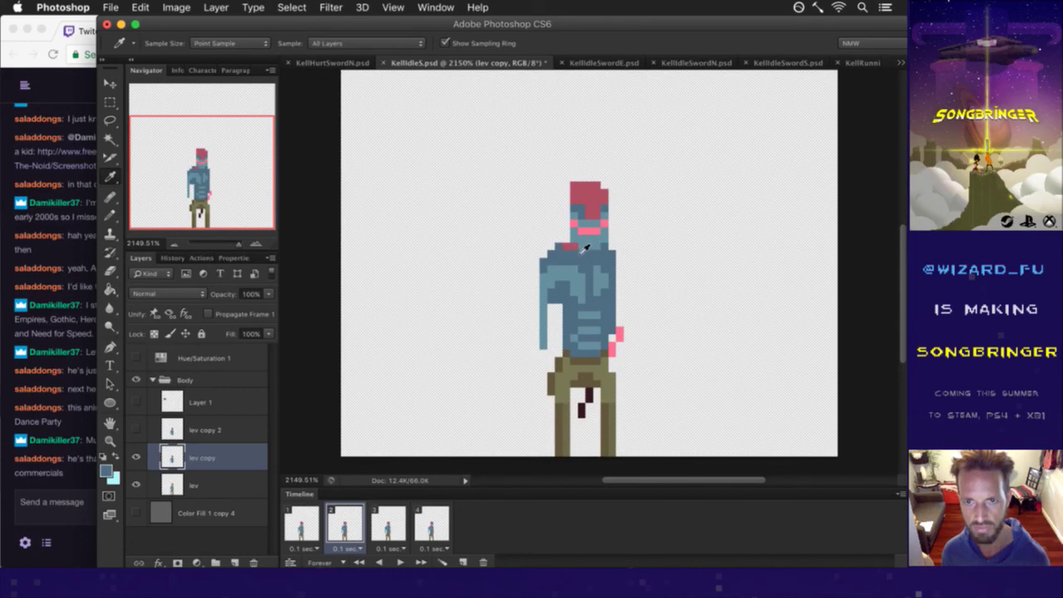
pyautogui.click(591, 218)
pyautogui.press('b')
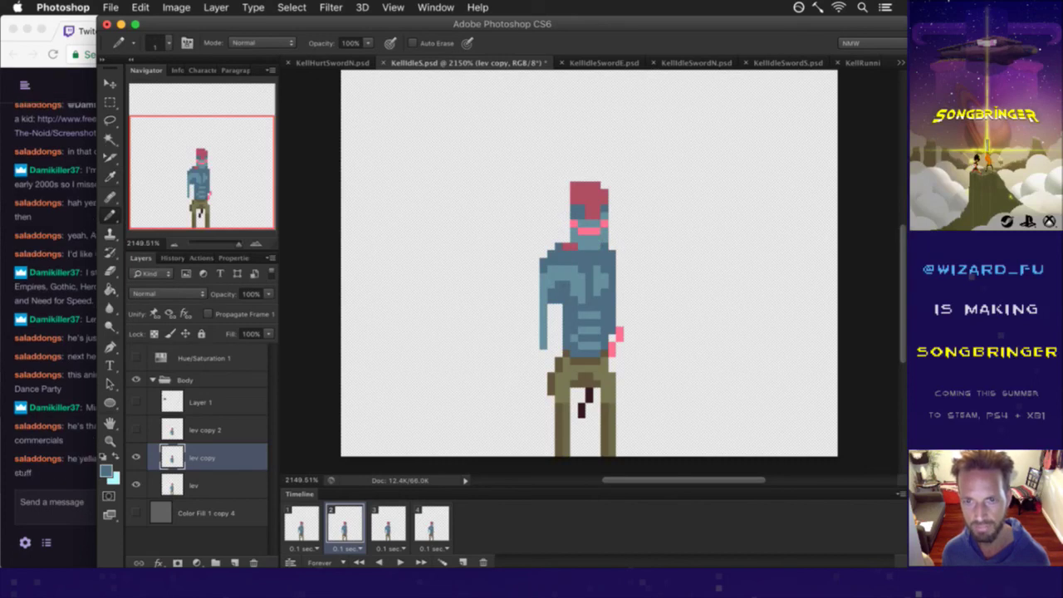
# Select frame 3's lev copy 2 layer, play and stop the idle animation, and read the newest Twitch messages.
pyautogui.click(387, 521)
pyautogui.click(224, 430)
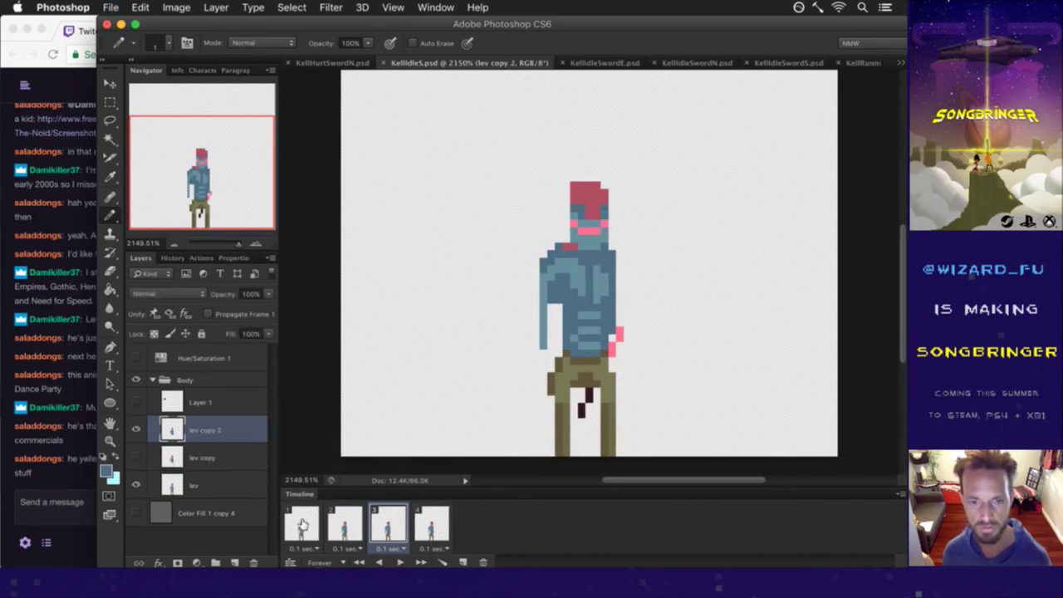
pyautogui.click(399, 562)
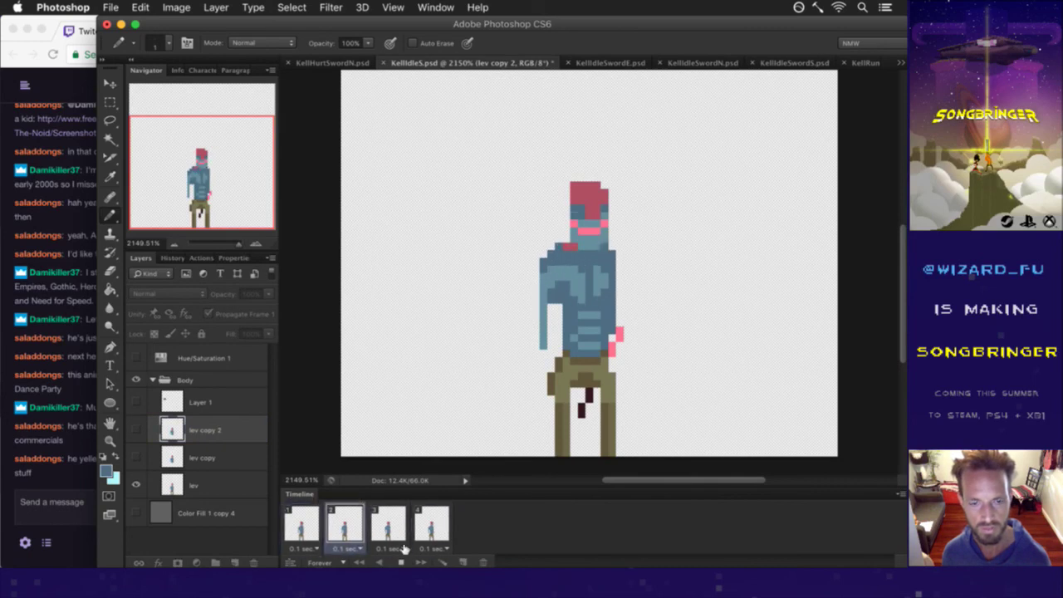
pyautogui.click(400, 562)
pyautogui.click(50, 475)
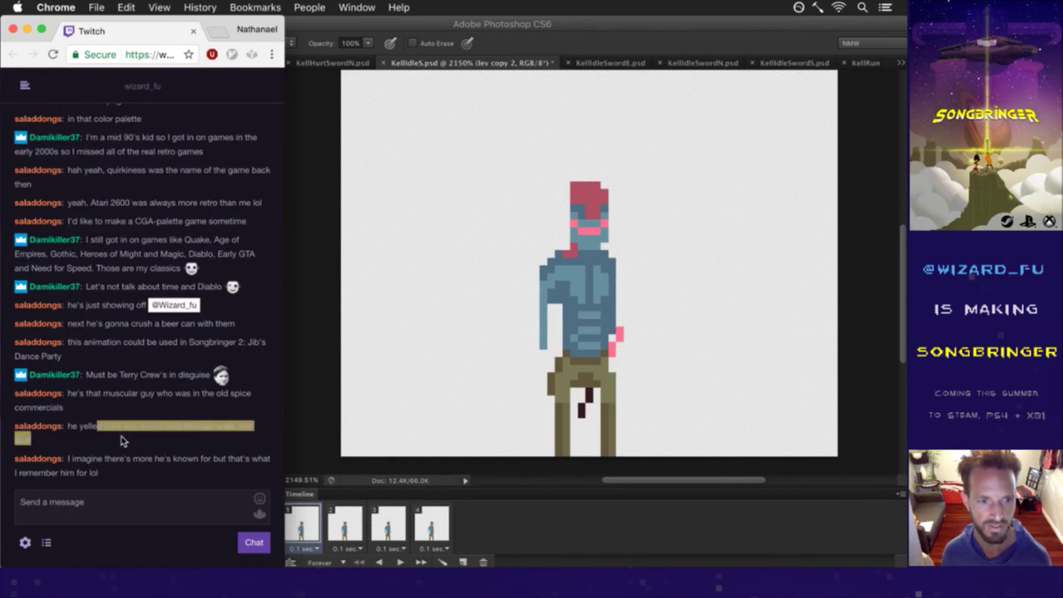
pyautogui.click(313, 440)
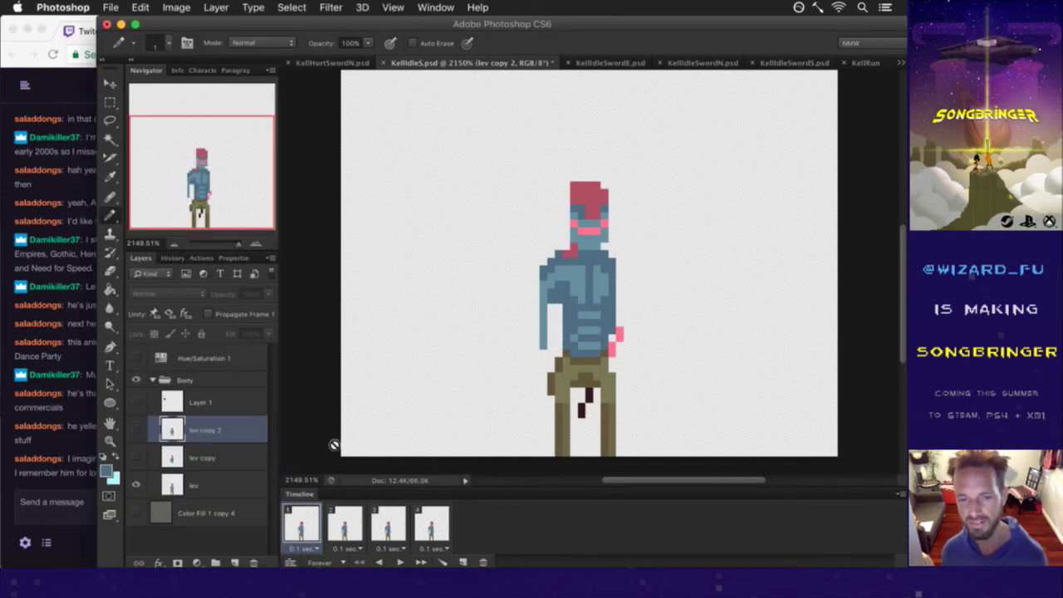
# Compare frames 1 and 2, select the lev copy layer on frame 2, and check the Twitch chat again.
pyautogui.click(340, 521)
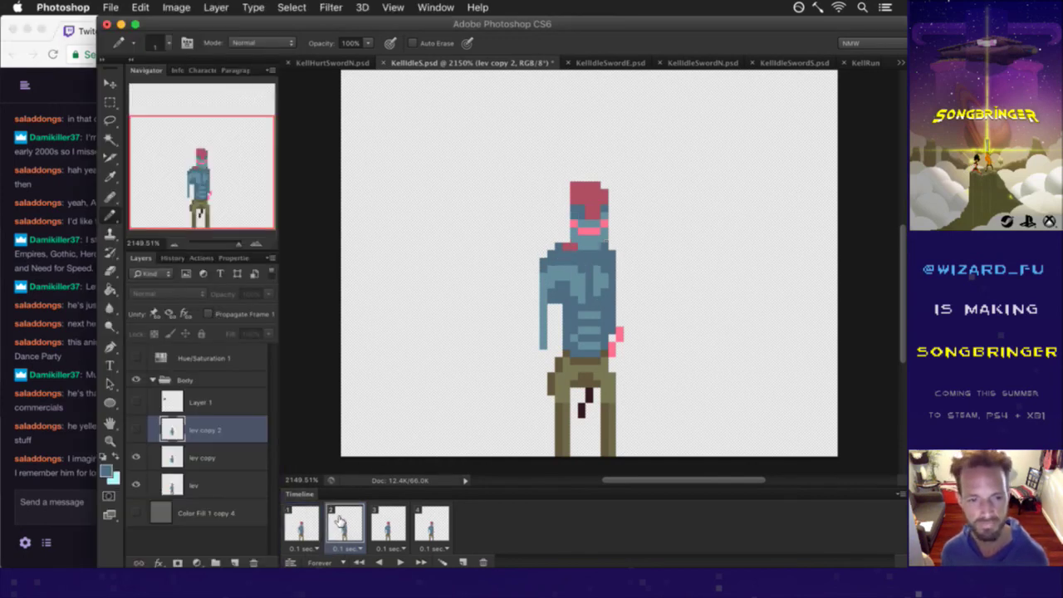
pyautogui.click(307, 523)
pyautogui.click(339, 523)
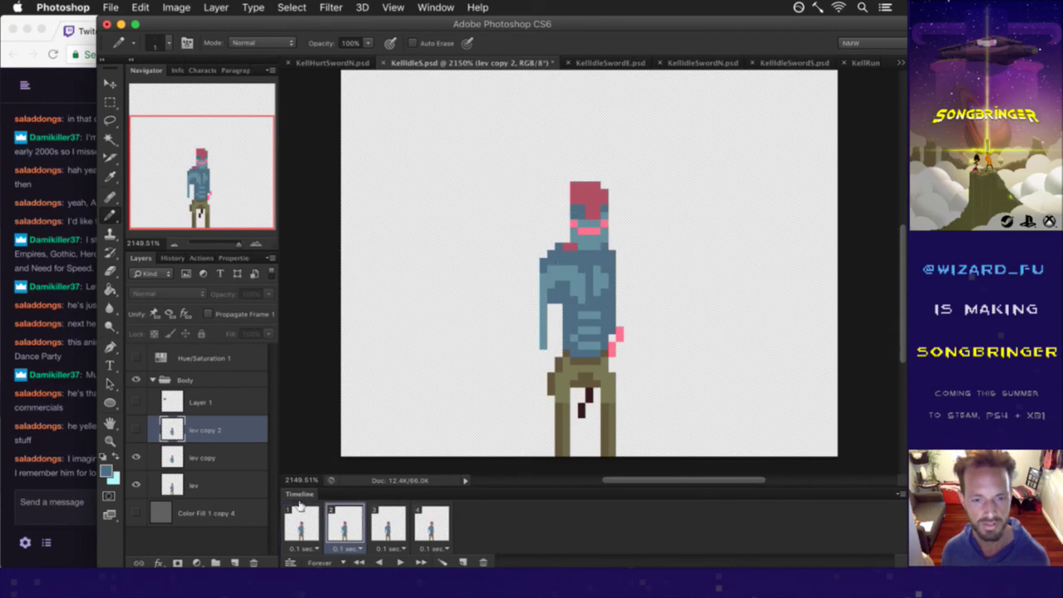
pyautogui.click(186, 459)
pyautogui.click(89, 471)
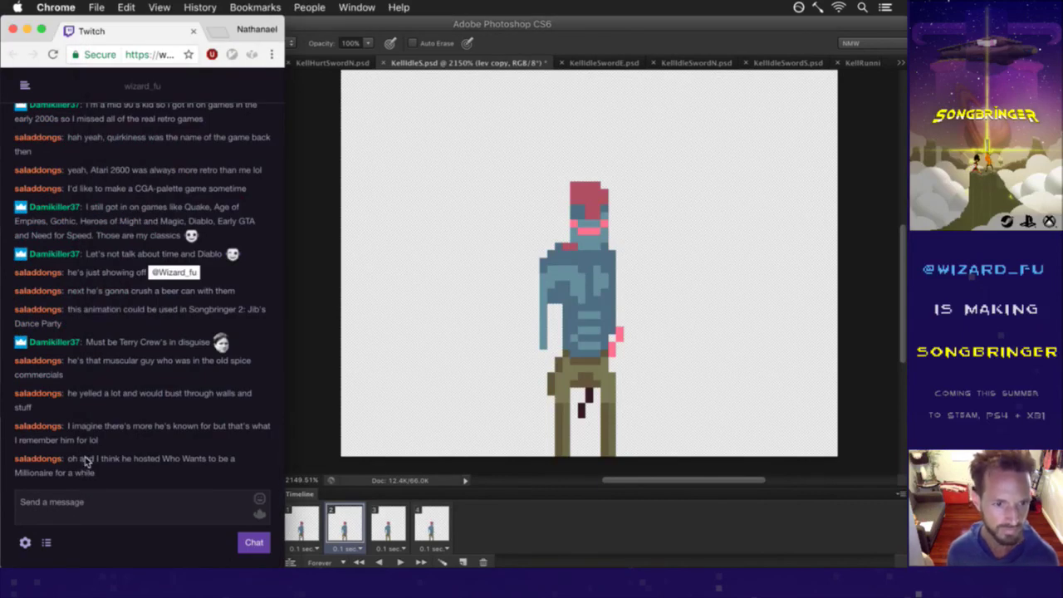
pyautogui.click(324, 467)
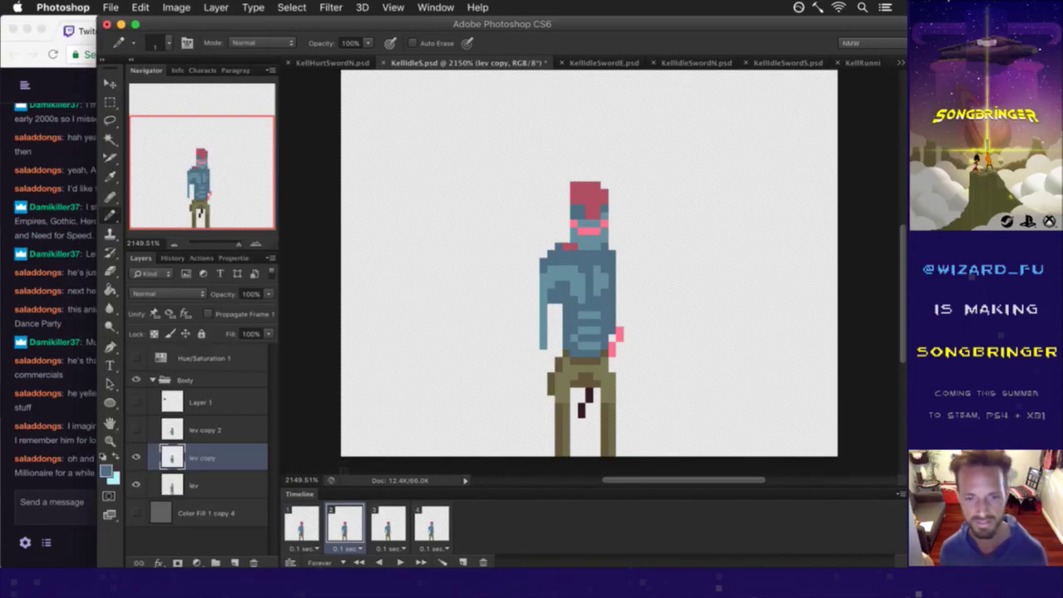
# Sample the lighter face blue and, after comparing neighbouring frames, repaint pixels around the neck and chin on frame 2's lev copy layer.
pyautogui.press('i')
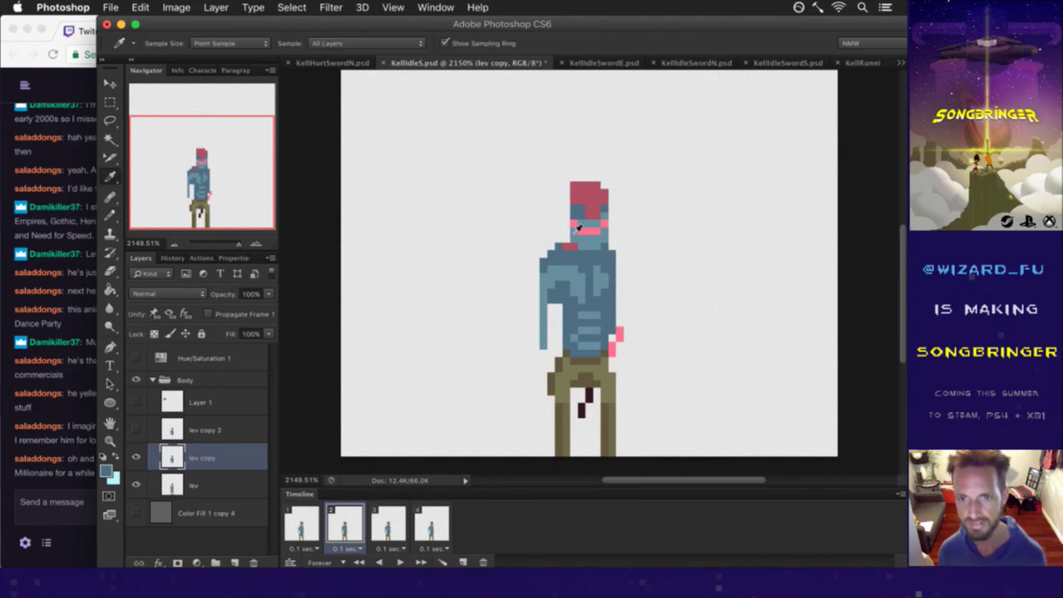
pyautogui.click(592, 226)
pyautogui.press('b')
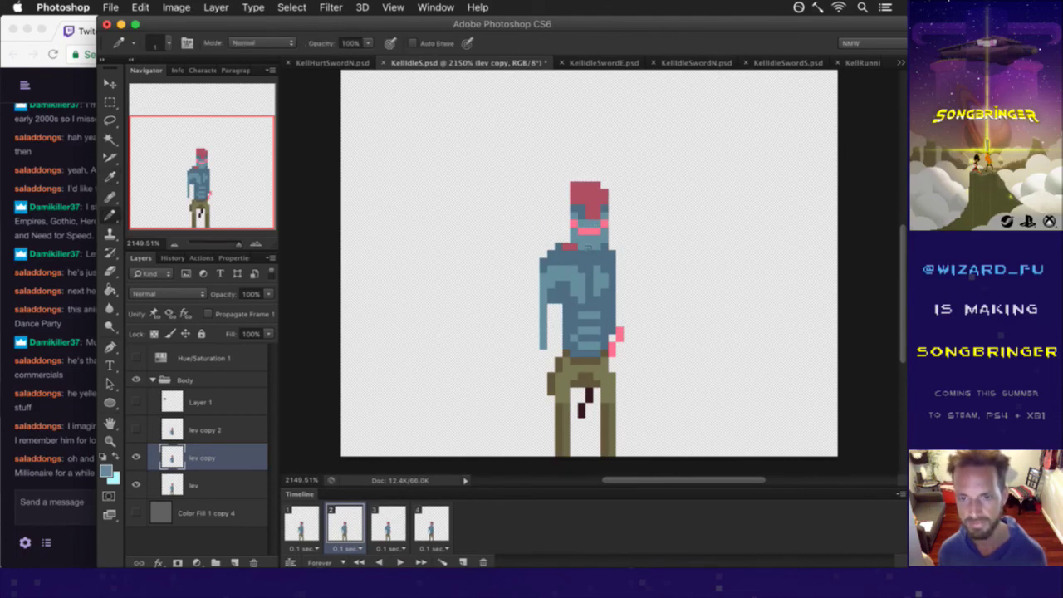
pyautogui.click(390, 523)
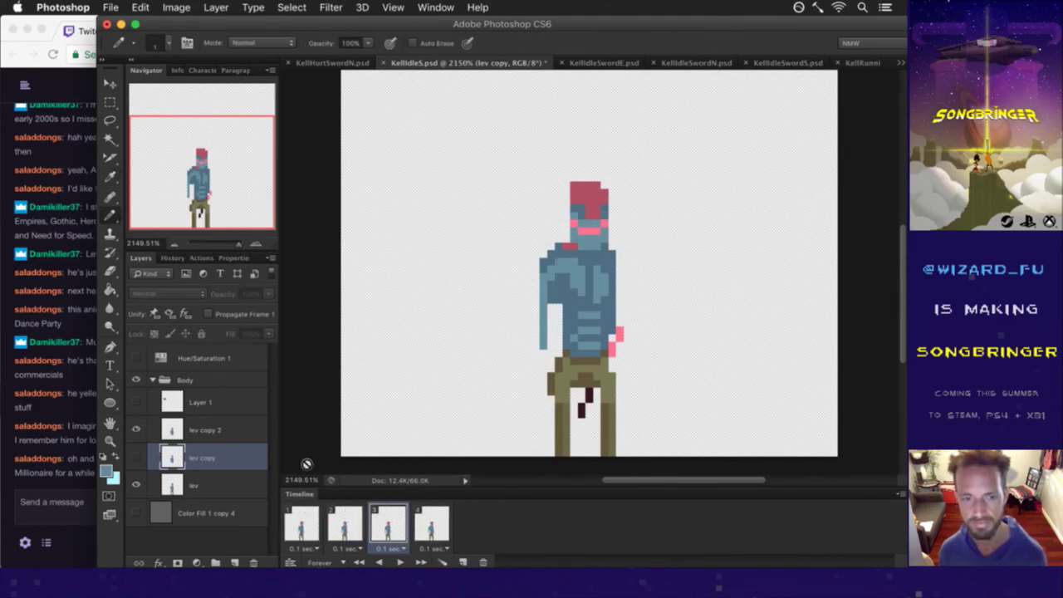
pyautogui.click(336, 523)
pyautogui.click(312, 521)
pyautogui.click(336, 523)
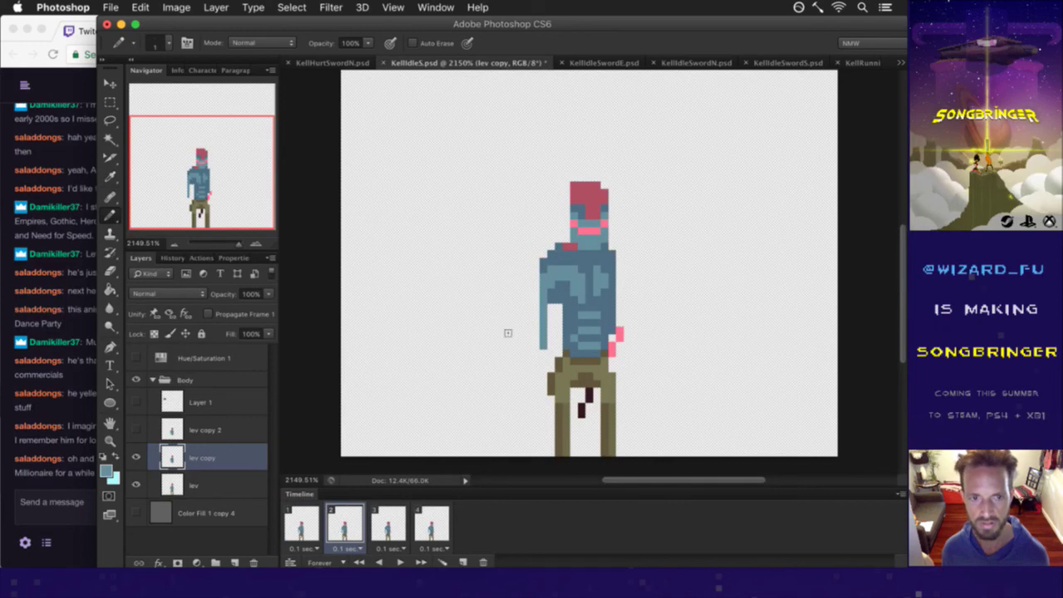
pyautogui.click(584, 238)
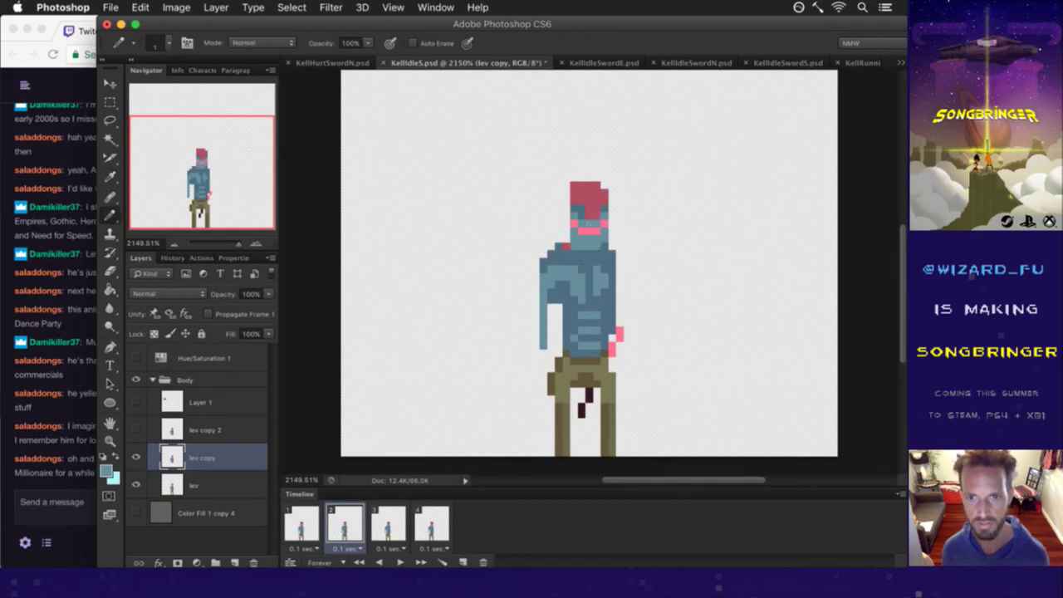
# Redraw the forelock and pink face markings one pixel over on frame 2's lev copy layer, using sampled dark blue and pink.
pyautogui.keyDown('alt'); pyautogui.click(597, 215); pyautogui.keyUp('alt')
pyautogui.keyDown('alt'); pyautogui.click(608, 217); pyautogui.keyUp('alt')
pyautogui.keyDown('alt'); pyautogui.click(610, 215); pyautogui.keyUp('alt')
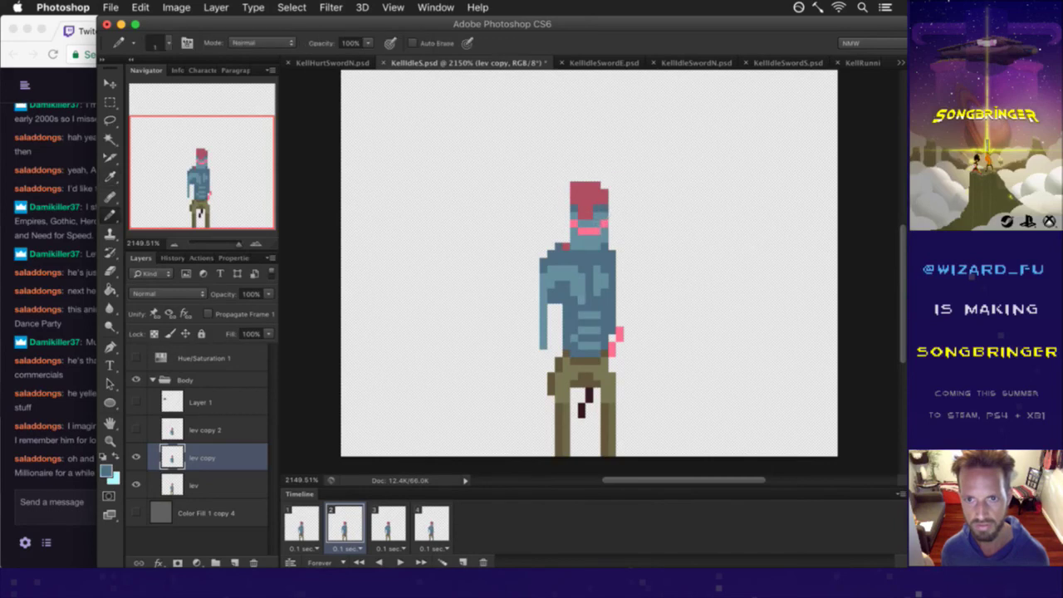
pyautogui.click(326, 518)
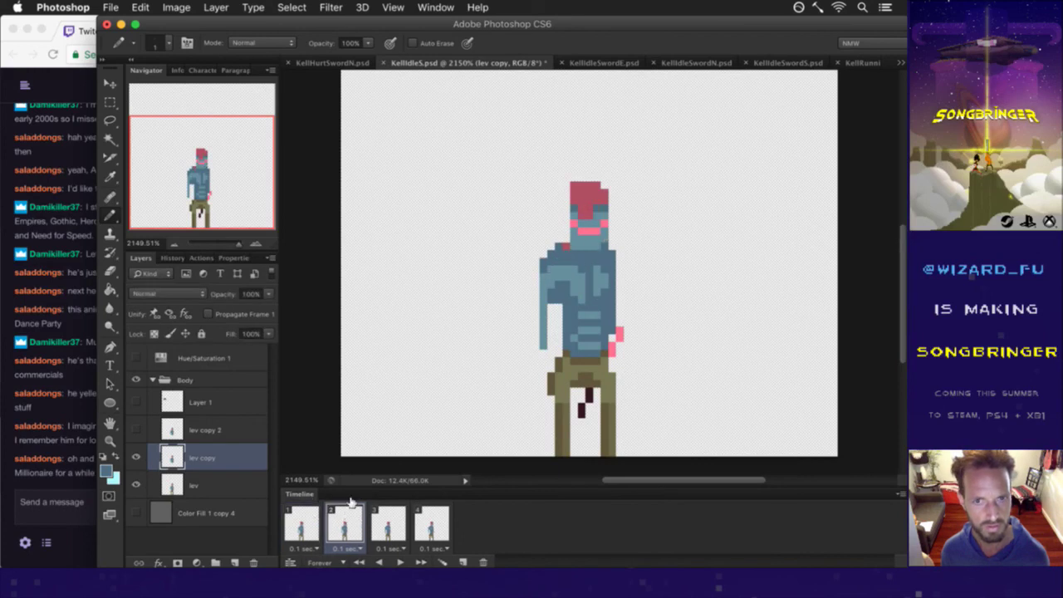
pyautogui.press('alt')
pyautogui.keyDown('alt'); pyautogui.click(599, 229); pyautogui.keyUp('alt')
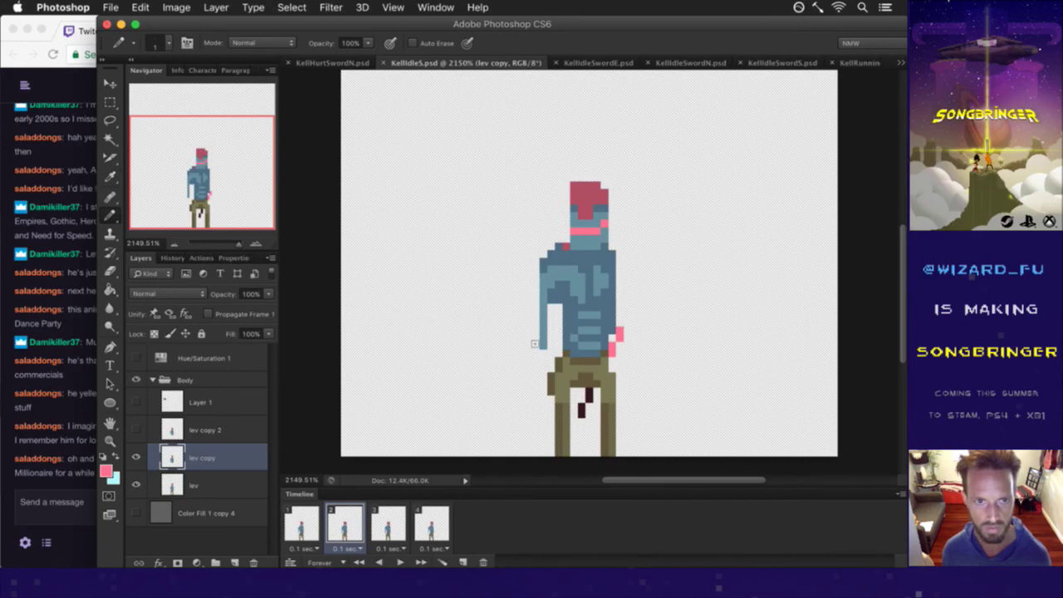
# Compare frames 1, 2 and 3 of the idle animation and read the newest Twitch chat messages.
pyautogui.click(306, 519)
pyautogui.click(339, 515)
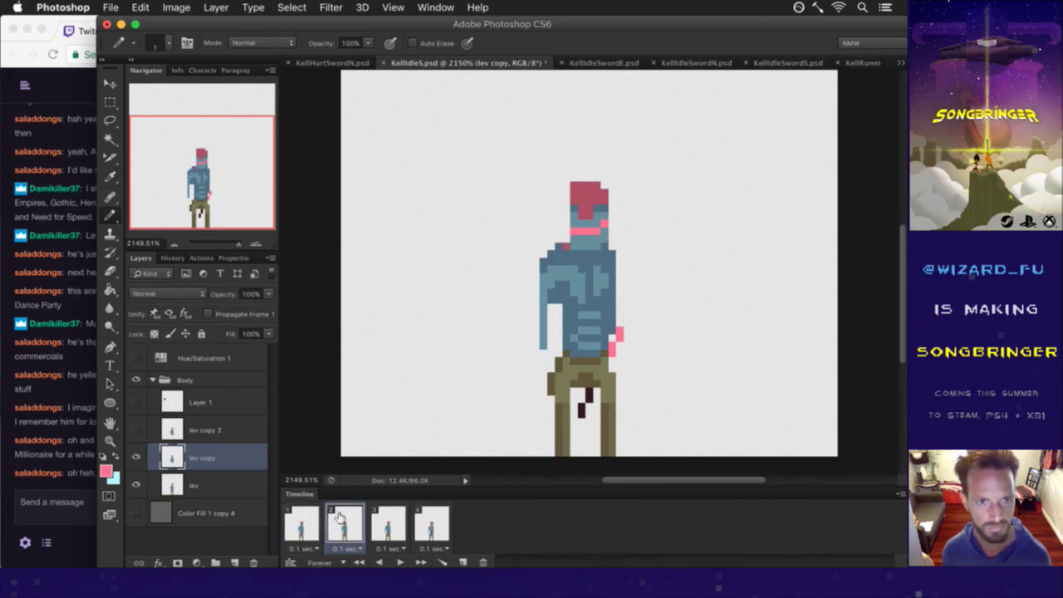
pyautogui.click(391, 516)
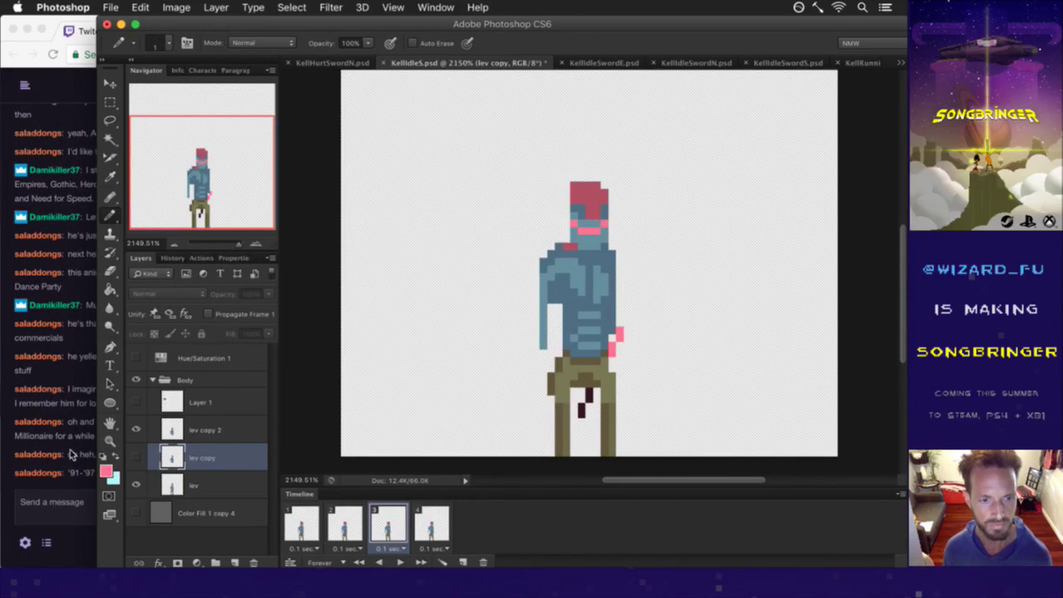
pyautogui.click(72, 454)
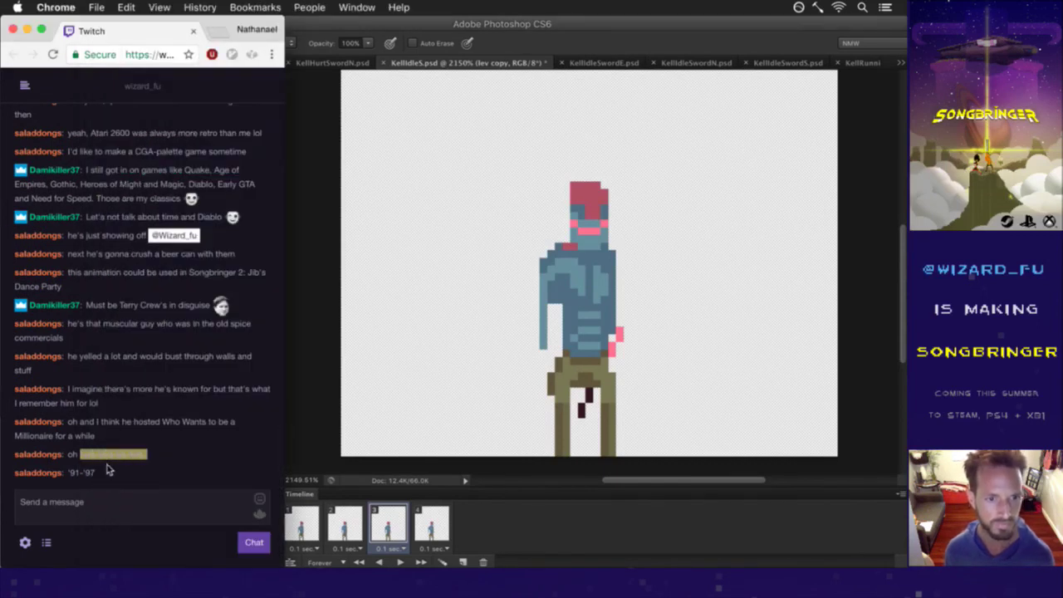
pyautogui.click(315, 447)
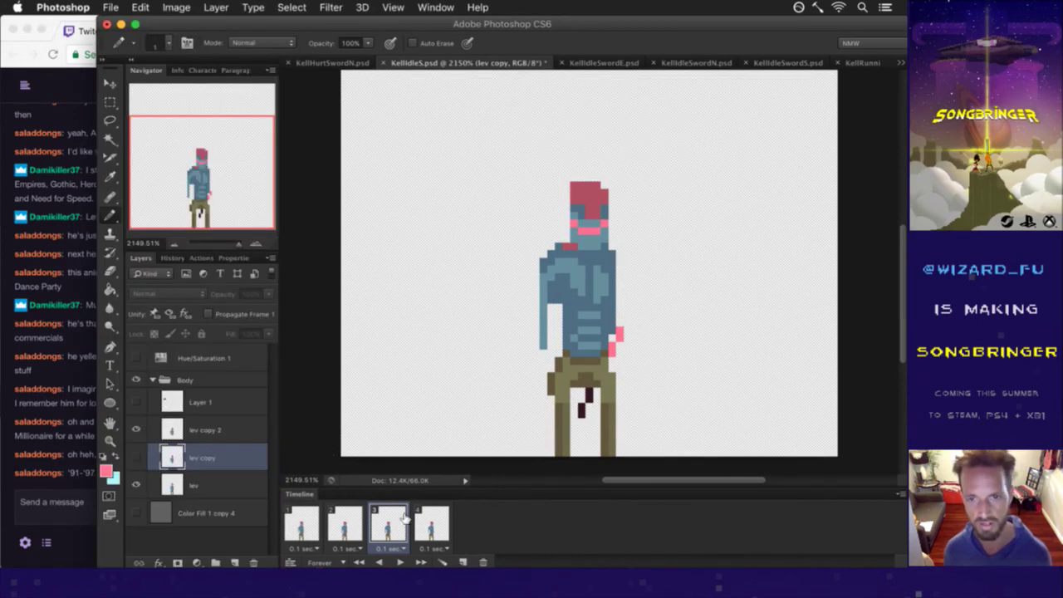
# Shift the pink face markings one pixel over on frame 3's lev copy 2 layer, using sampled light blue, and compare frames 1 and 2.
pyautogui.click(212, 430)
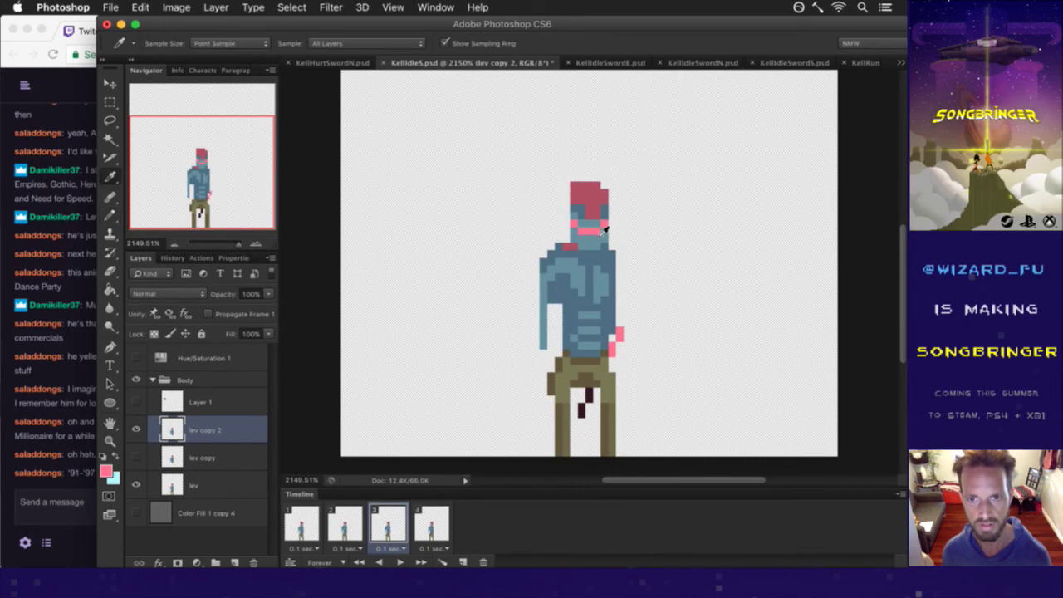
pyautogui.keyDown('alt'); pyautogui.click(589, 238); pyautogui.keyUp('alt')
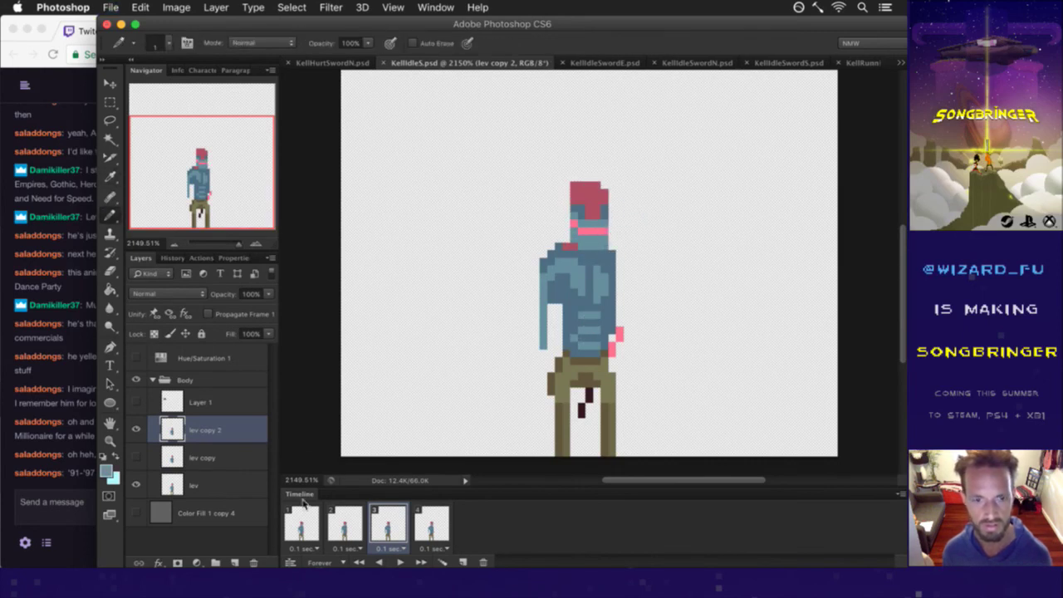
pyautogui.click(347, 521)
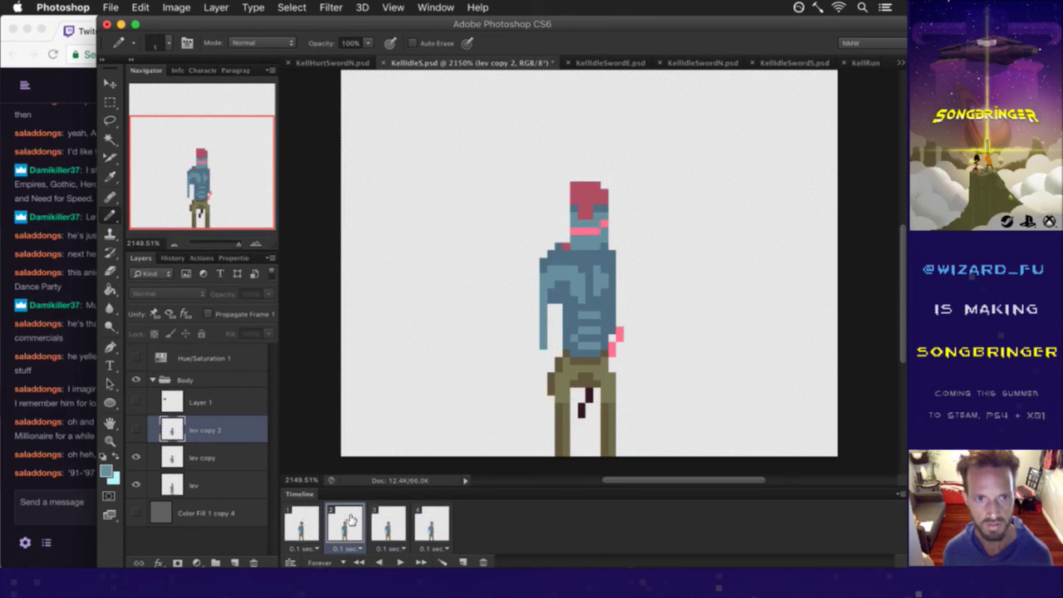
pyautogui.click(303, 519)
pyautogui.click(337, 515)
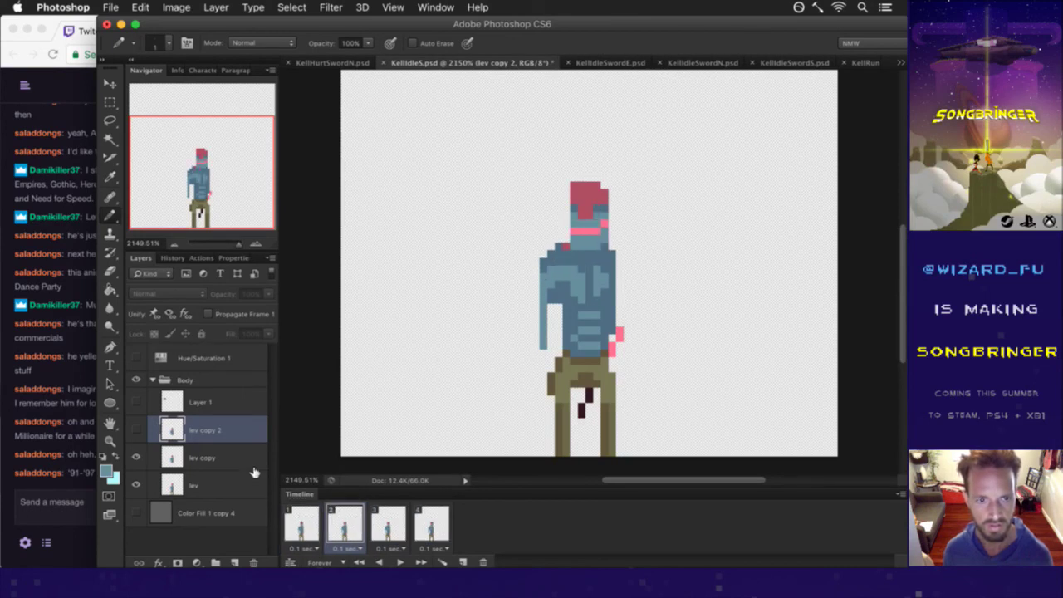
# Select the lev copy layer on frame 2 and sample the dark red of the hair.
pyautogui.click(220, 457)
pyautogui.press('e')
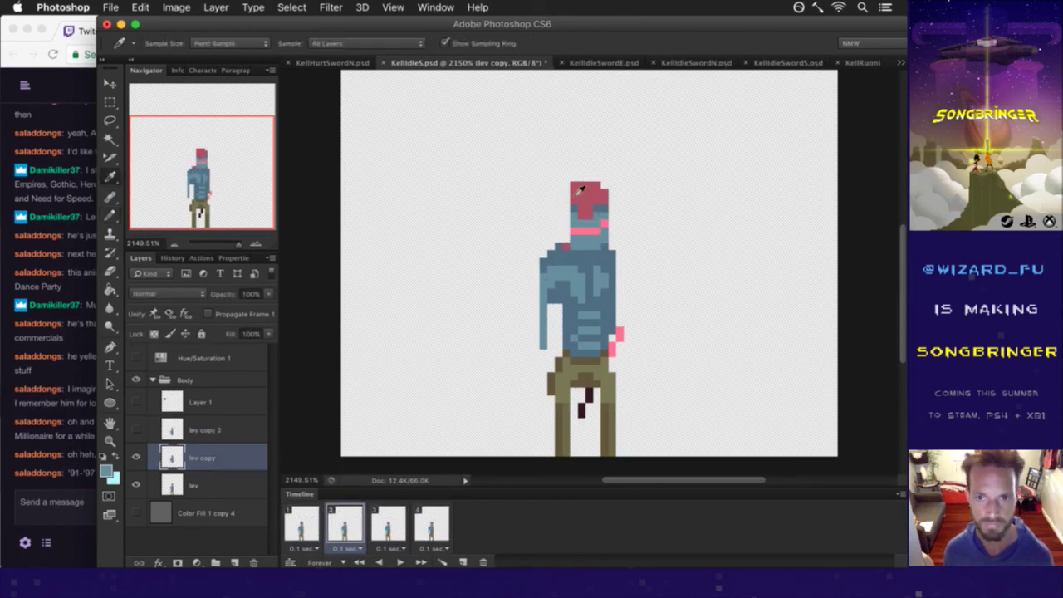
pyautogui.press('i')
pyautogui.click(593, 204)
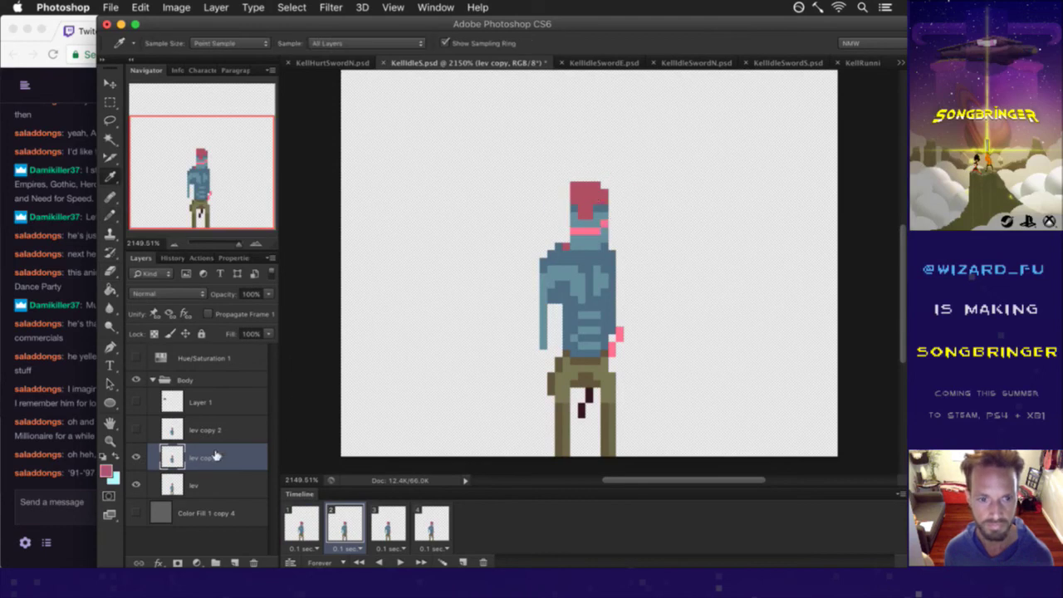
# Marquee-select the head and torso on frame 1's lev layer and cut them onto a new layer.
pyautogui.click(179, 485)
pyautogui.press('e')
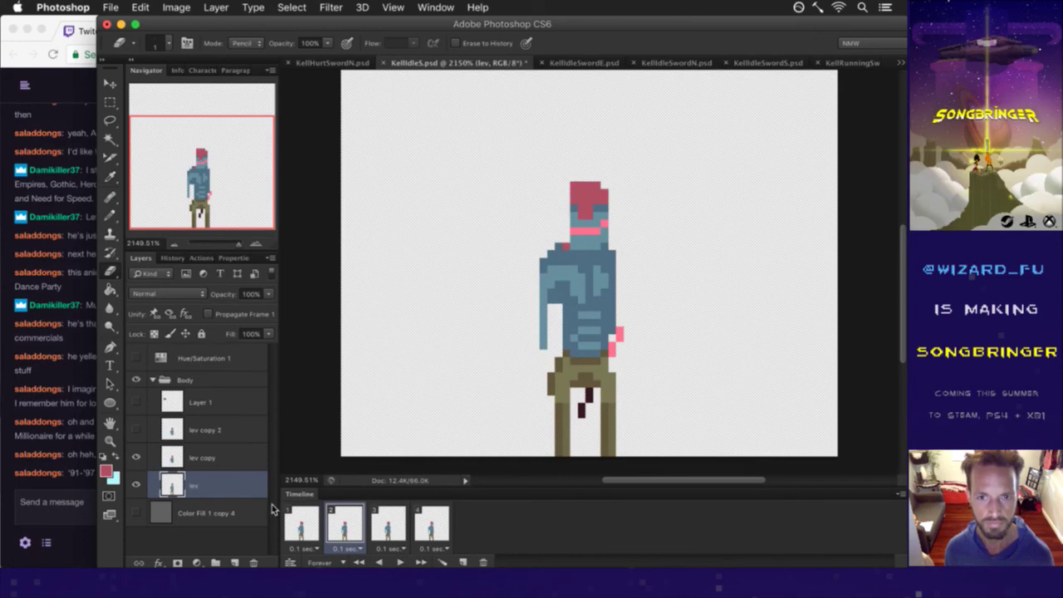
pyautogui.press('b')
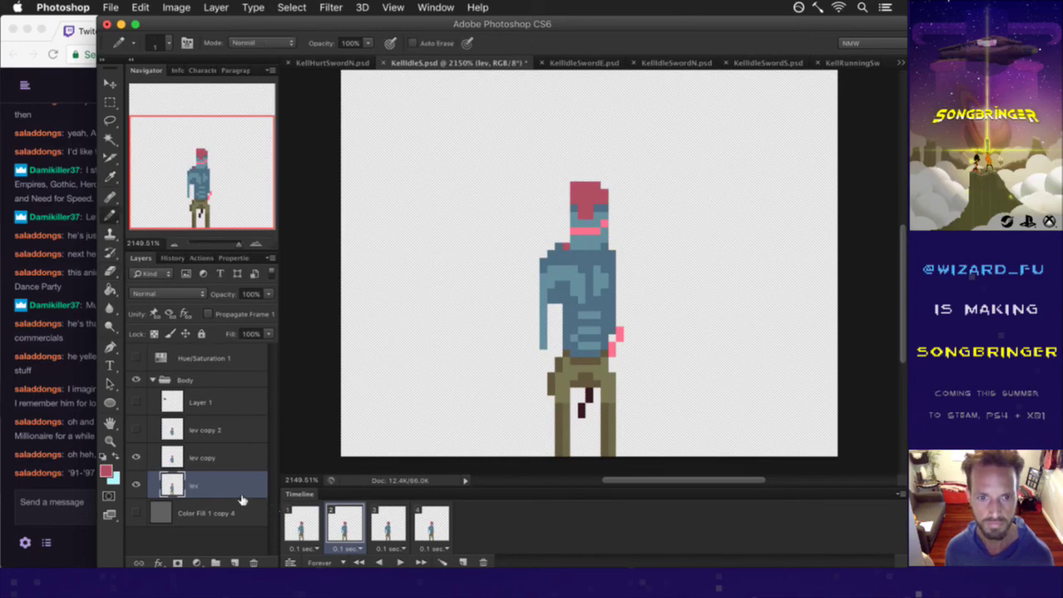
pyautogui.click(303, 523)
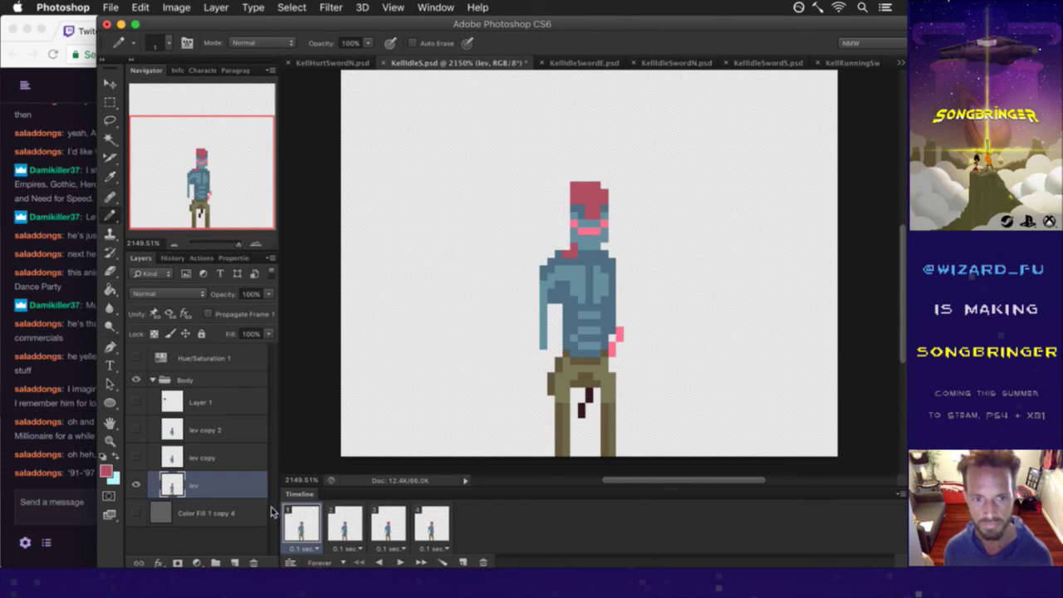
pyautogui.press('m')
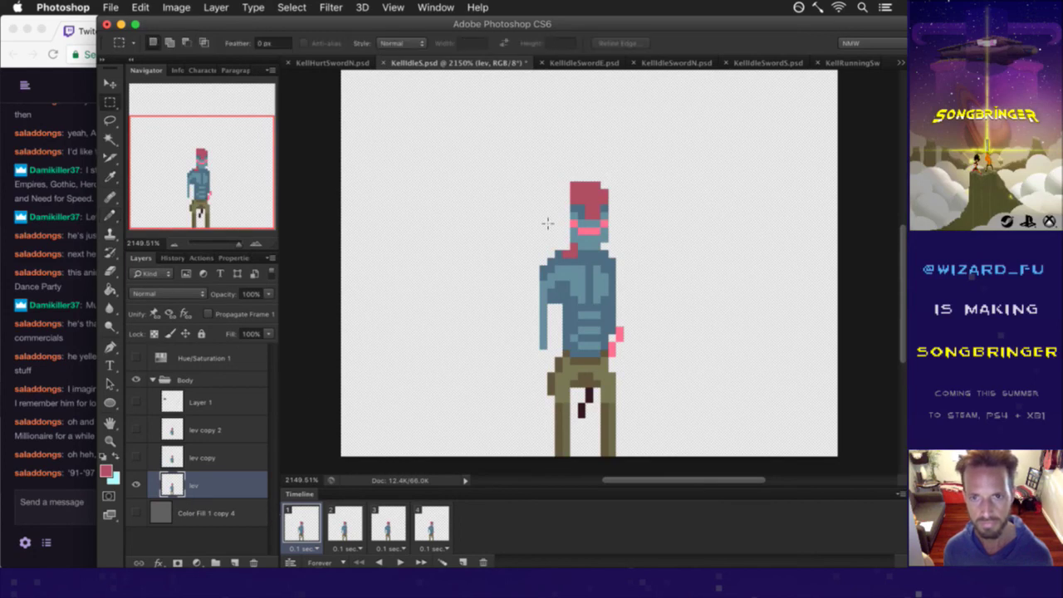
pyautogui.moveTo(486, 158); pyautogui.dragTo(653, 349)
pyautogui.rightClick(609, 282)
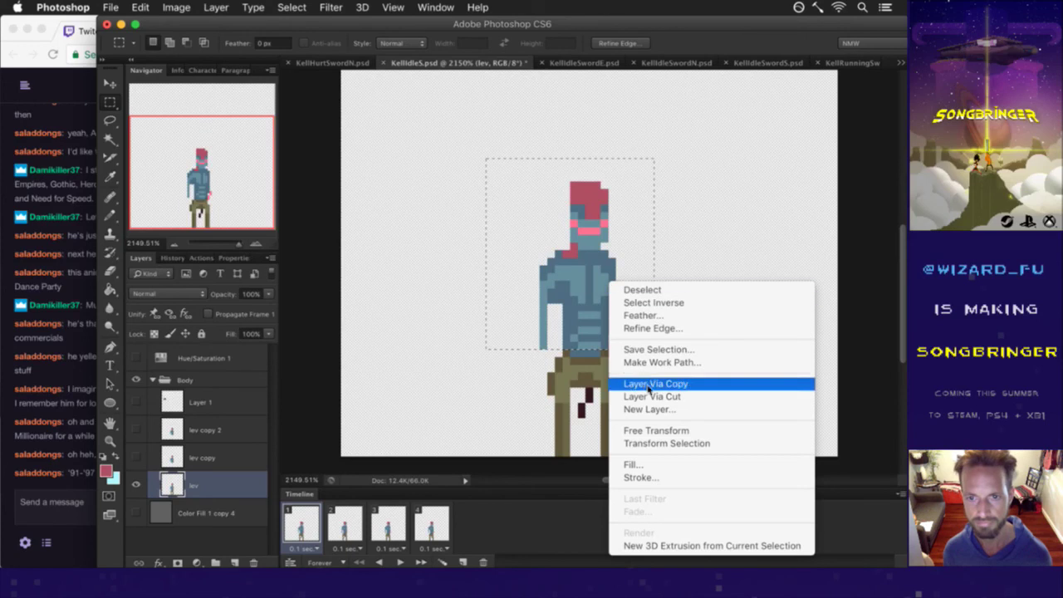
pyautogui.click(653, 398)
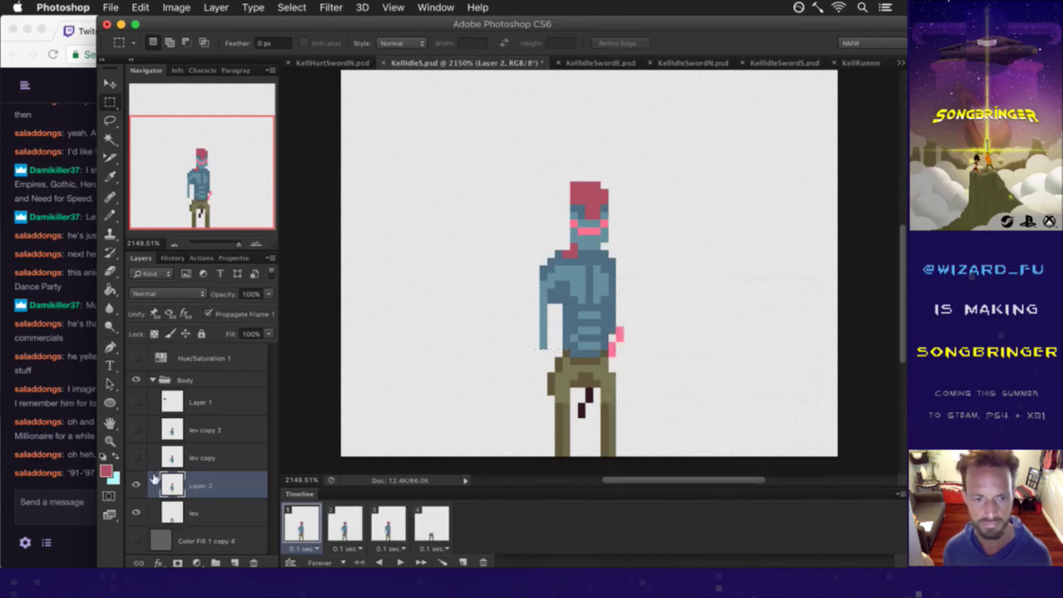
# Compare the body and head positions across frames 1, 2 and 3.
pyautogui.click(349, 525)
pyautogui.click(306, 519)
pyautogui.click(337, 520)
pyautogui.click(306, 518)
pyautogui.click(337, 521)
pyautogui.click(378, 523)
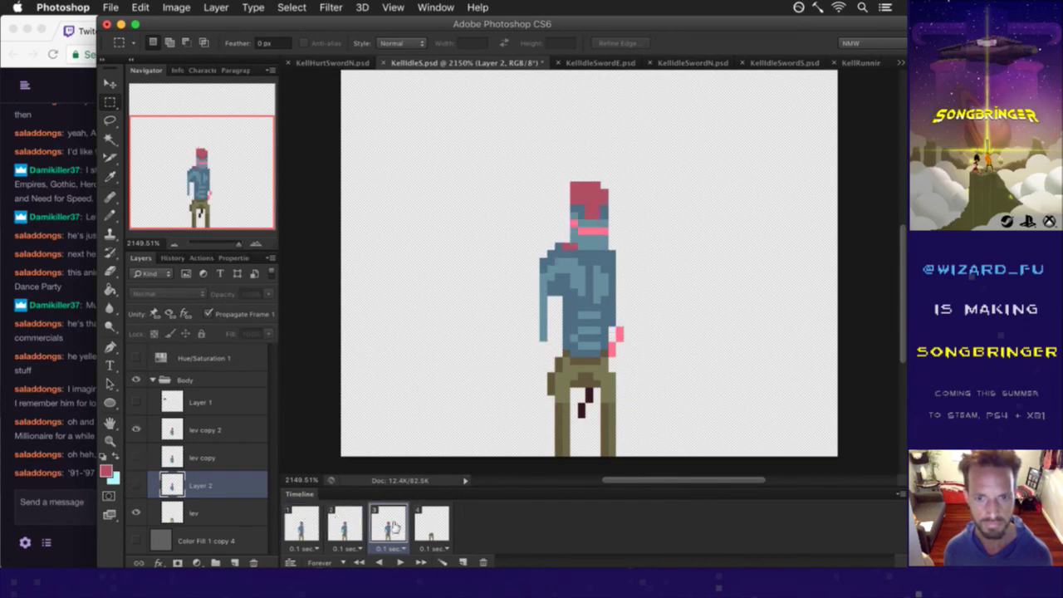
# Try shifting the top row of the hair one pixel over on frame 2's lev copy layer.
pyautogui.click(349, 524)
pyautogui.click(319, 521)
pyautogui.click(345, 523)
pyautogui.click(189, 452)
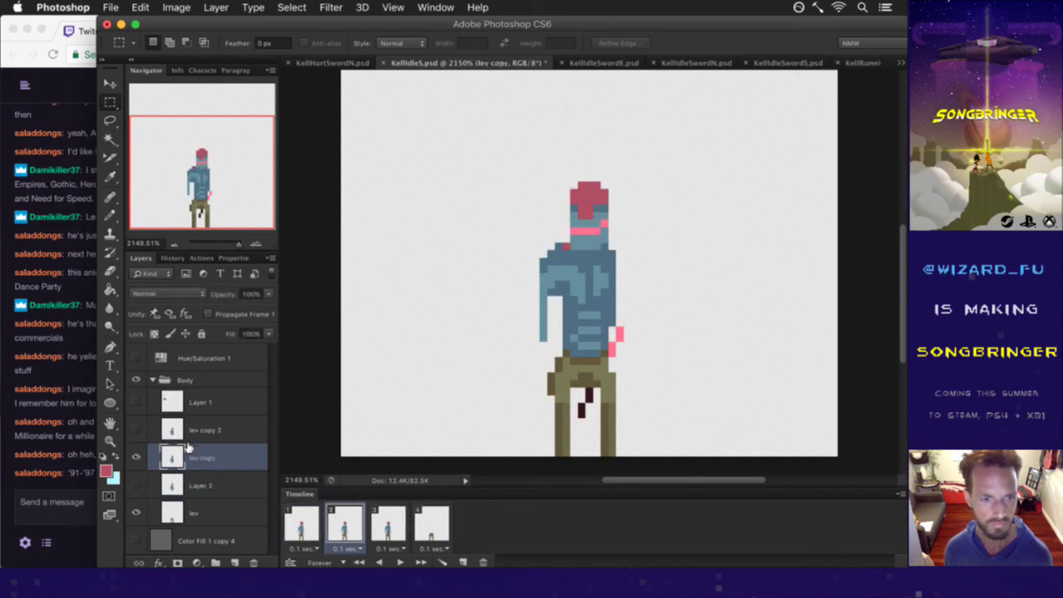
pyautogui.press('b')
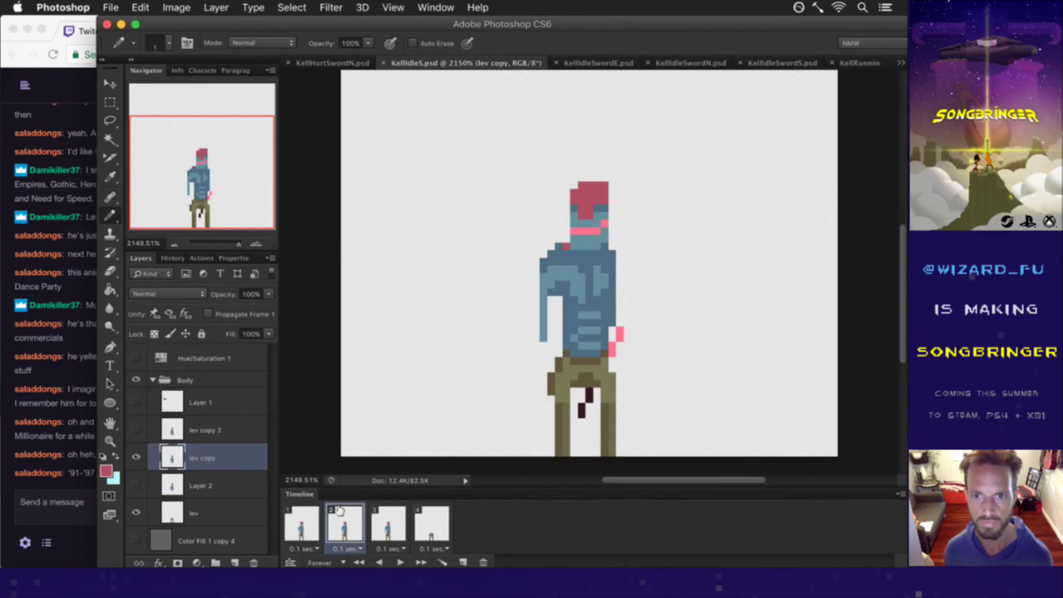
# Preview the idle animation and make Layer 2 visible on frame 4.
pyautogui.click(399, 561)
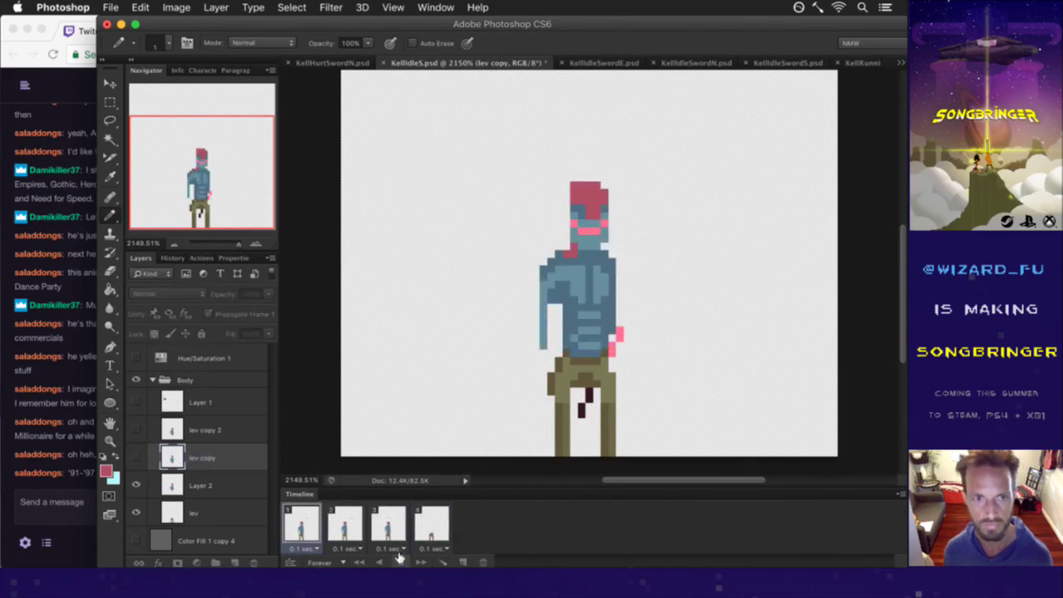
pyautogui.click(399, 562)
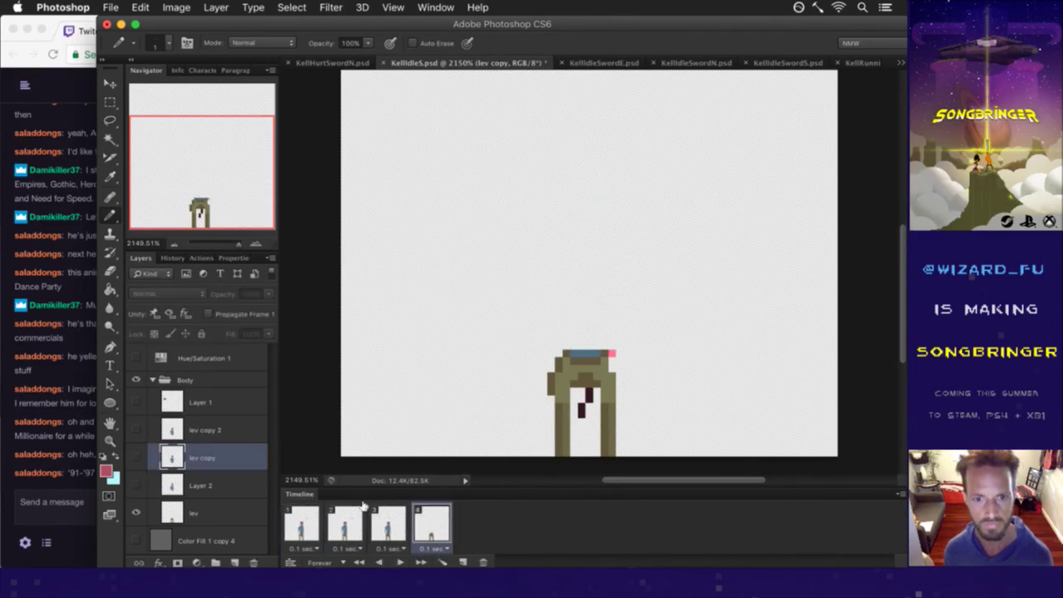
pyautogui.click(136, 484)
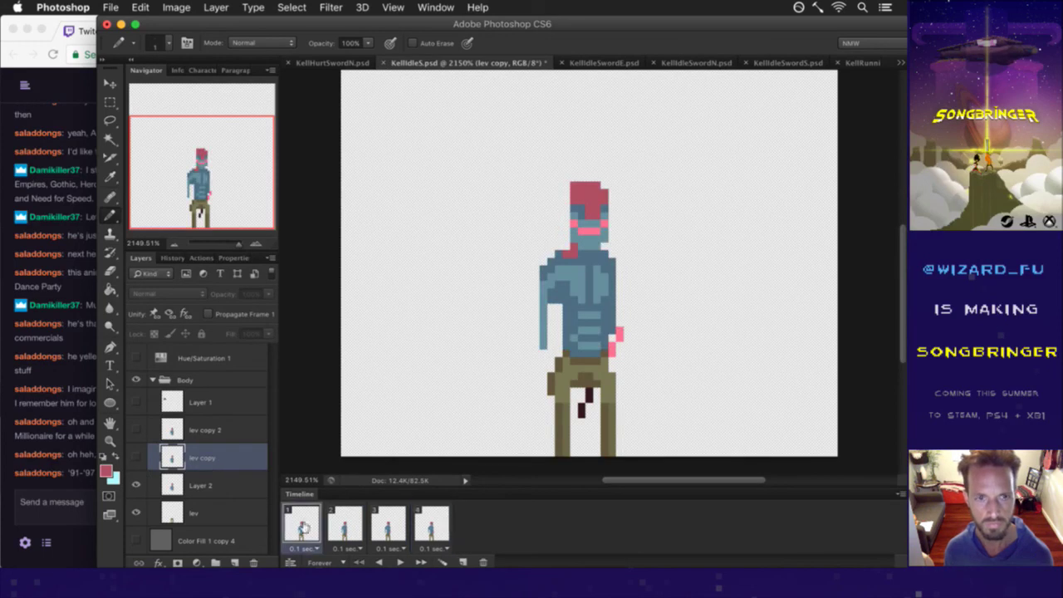
# Check frames 1 to 3 individually and play the idle animation again.
pyautogui.click(345, 525)
pyautogui.click(386, 523)
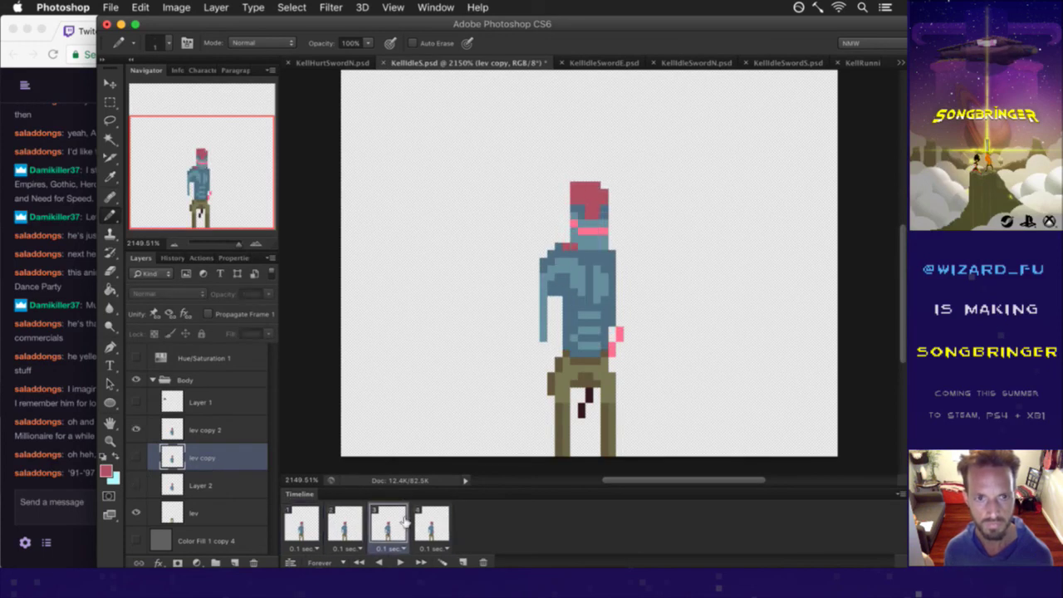
pyautogui.click(302, 523)
pyautogui.click(399, 561)
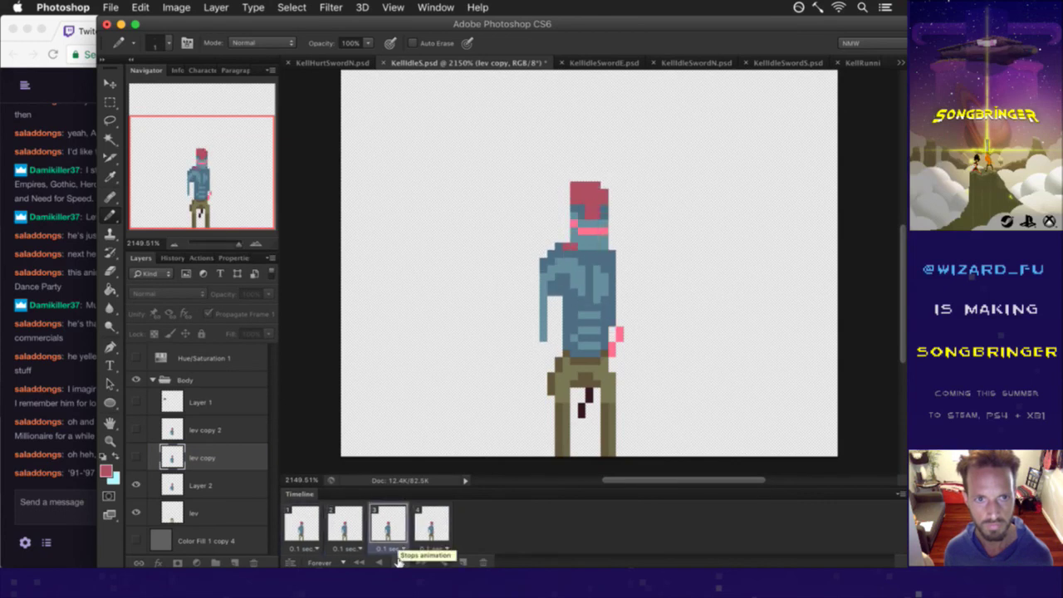
pyautogui.press('space')
# Return the top of the hair on frame 2's lev copy layer to its unshifted shape, comparing it with frames 1 and 3.
pyautogui.click(302, 523)
pyautogui.click(345, 523)
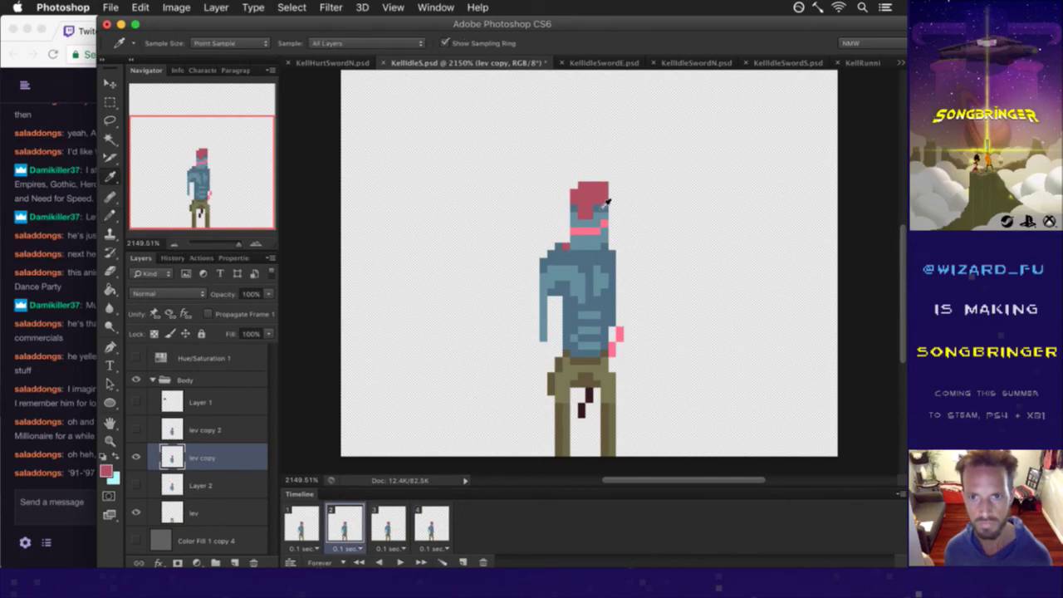
pyautogui.press('e')
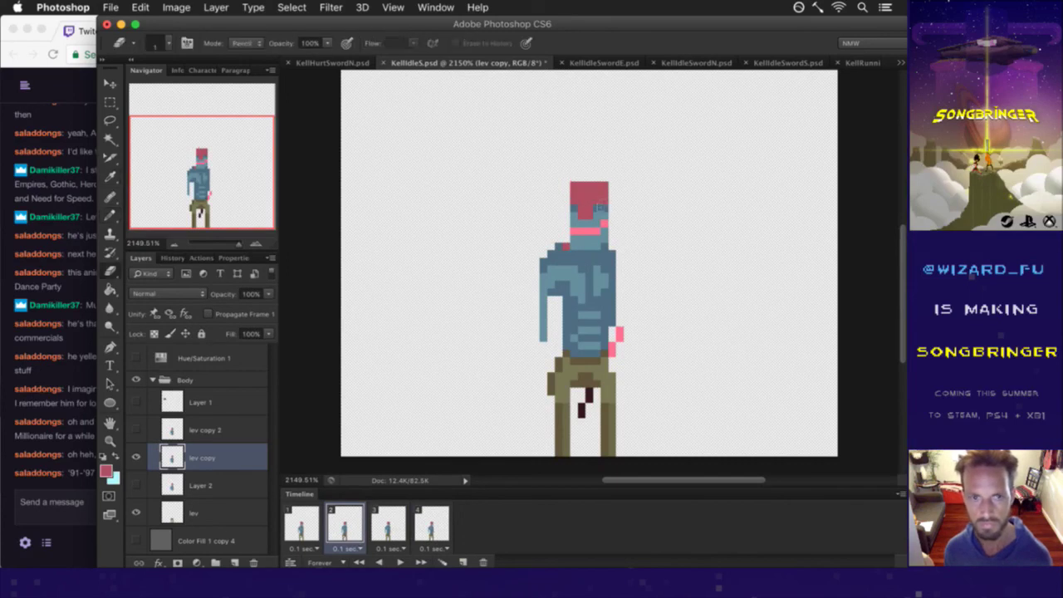
pyautogui.click(302, 523)
pyautogui.click(347, 522)
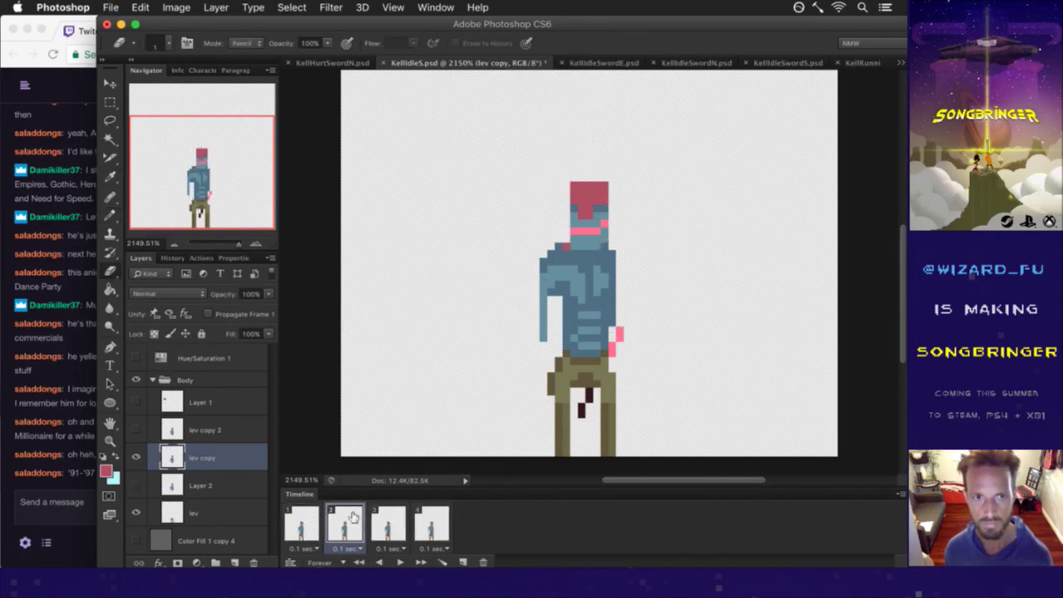
pyautogui.click(386, 515)
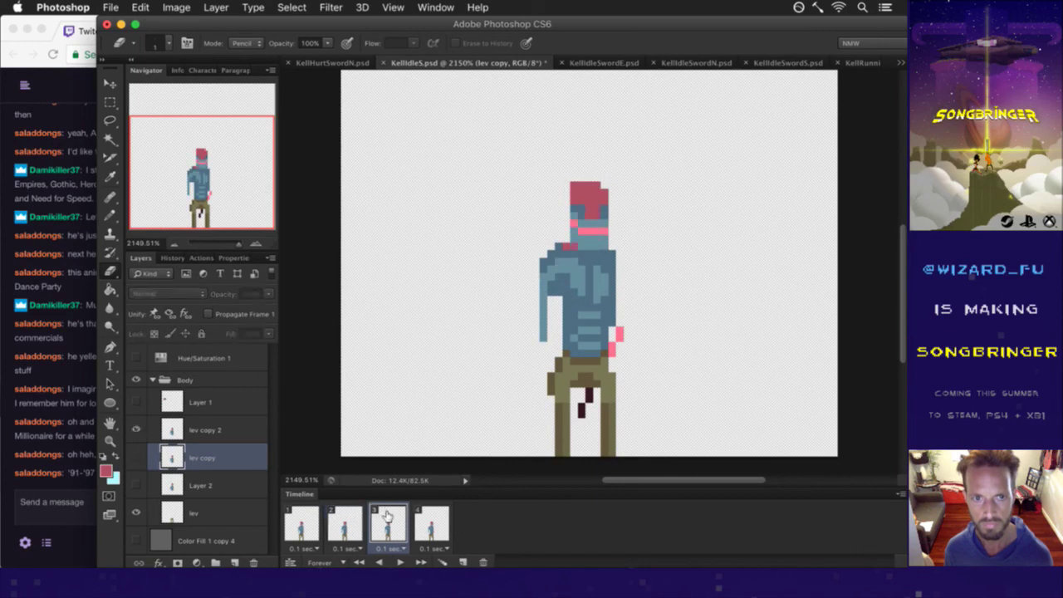
pyautogui.click(347, 520)
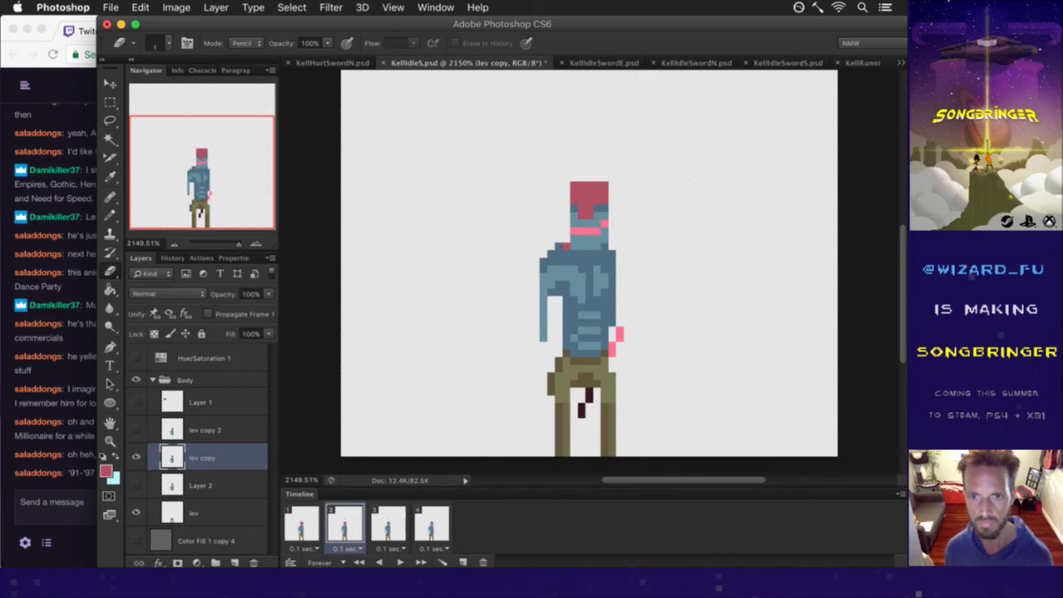
pyautogui.click(303, 527)
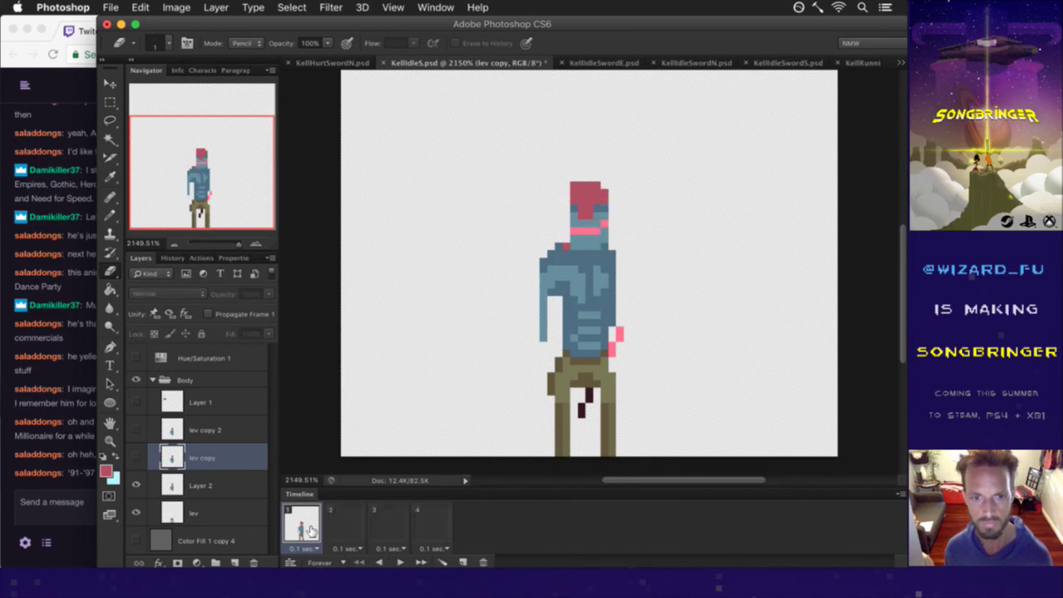
# Play and stop the idle animation once more and export the updated sprite.
pyautogui.click(401, 562)
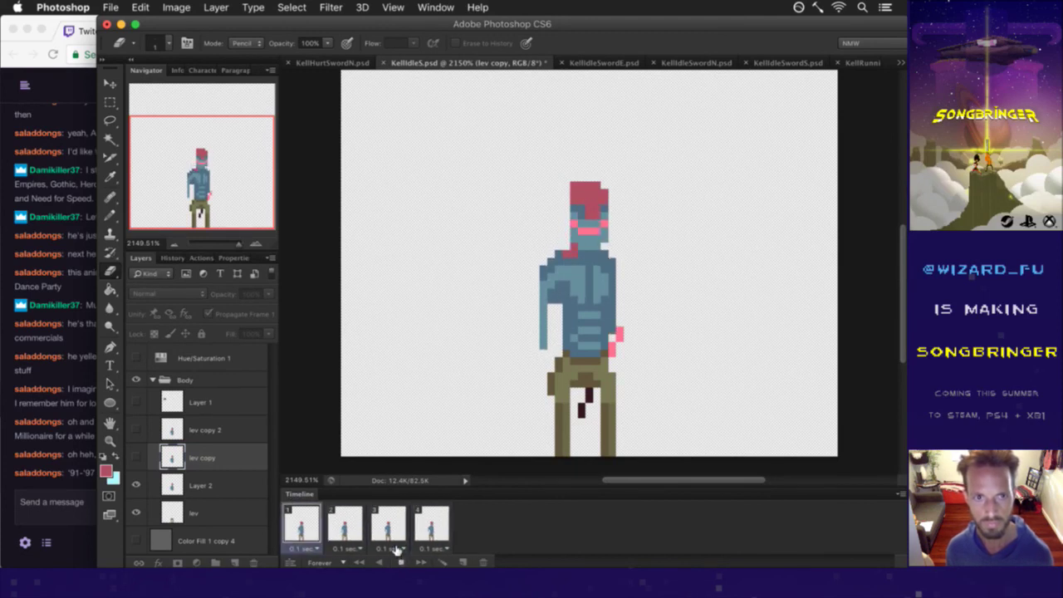
pyautogui.click(400, 561)
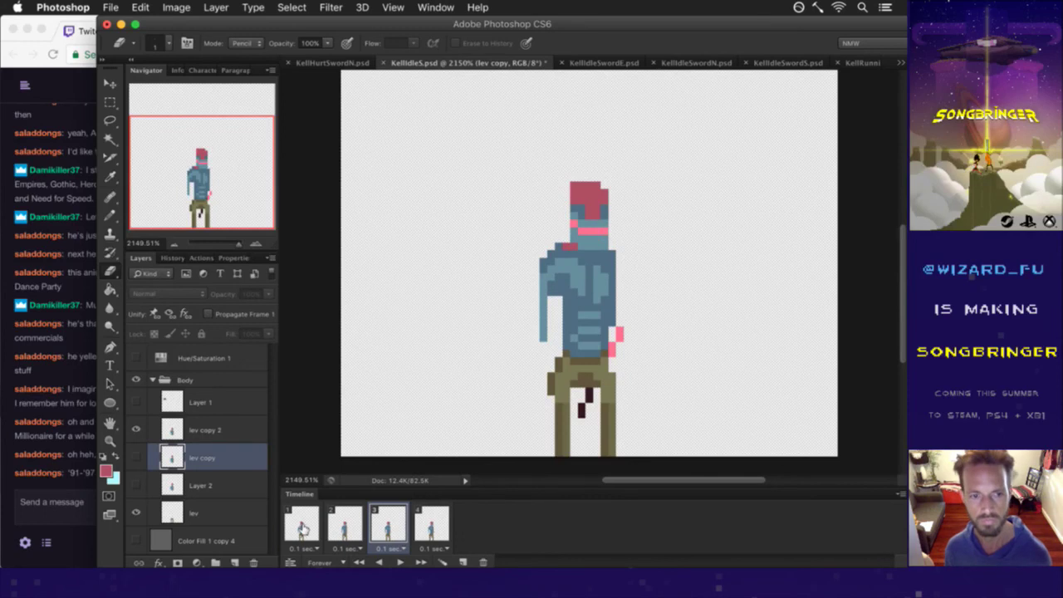
pyautogui.press('super+alt+shift+r')
pyautogui.press('Return')
pyautogui.press('Return')
# Switch to the vim session in iTerm2, rebuild Songbringer and run it to check Kell's idle animation in the game.
pyautogui.press('super+Tab')
pyautogui.press('super+Tab')
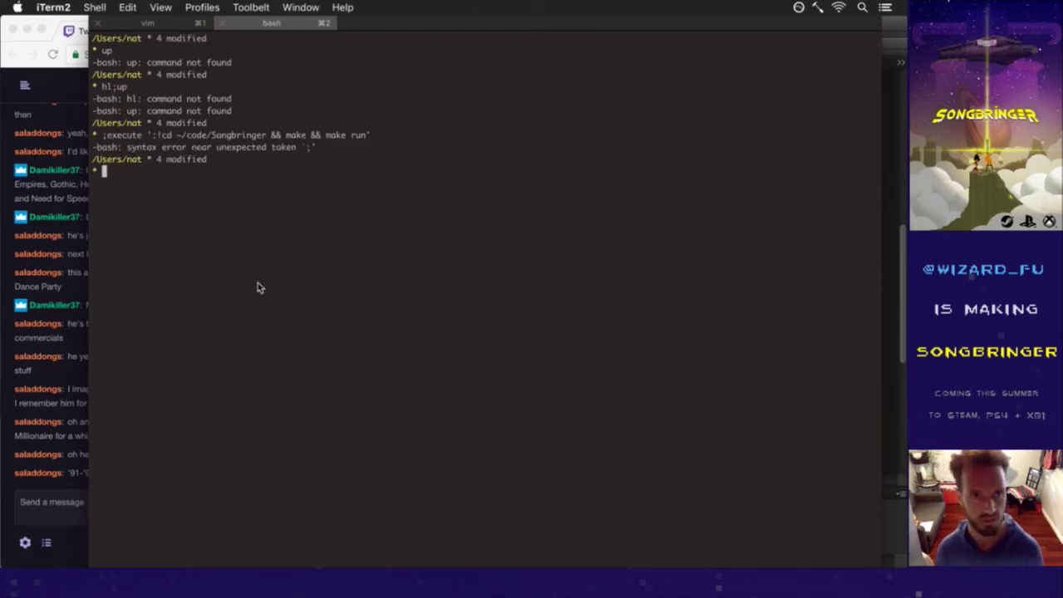
pyautogui.click(218, 22)
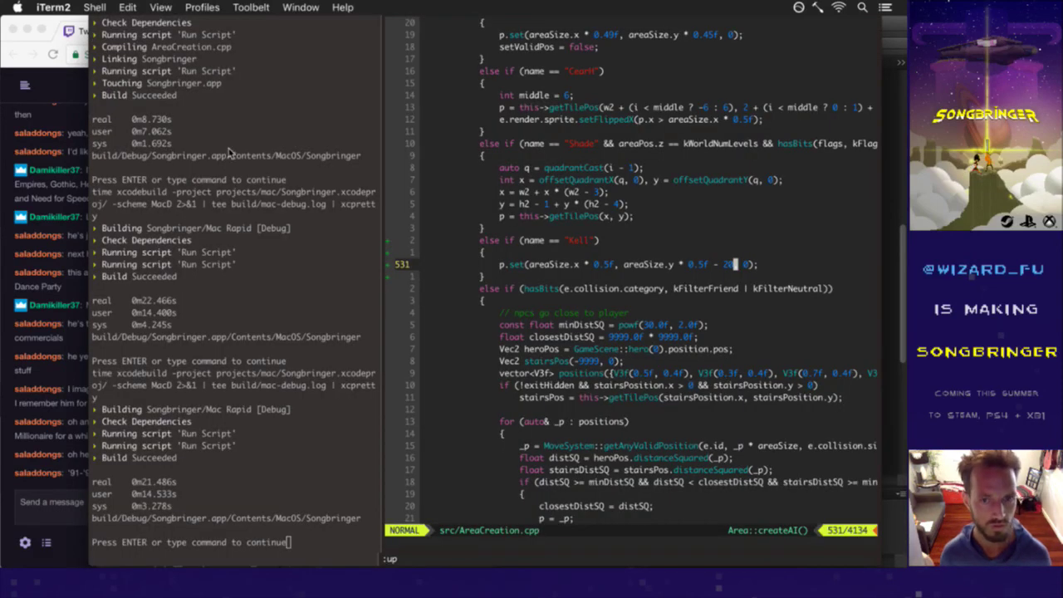
pyautogui.press('Return')
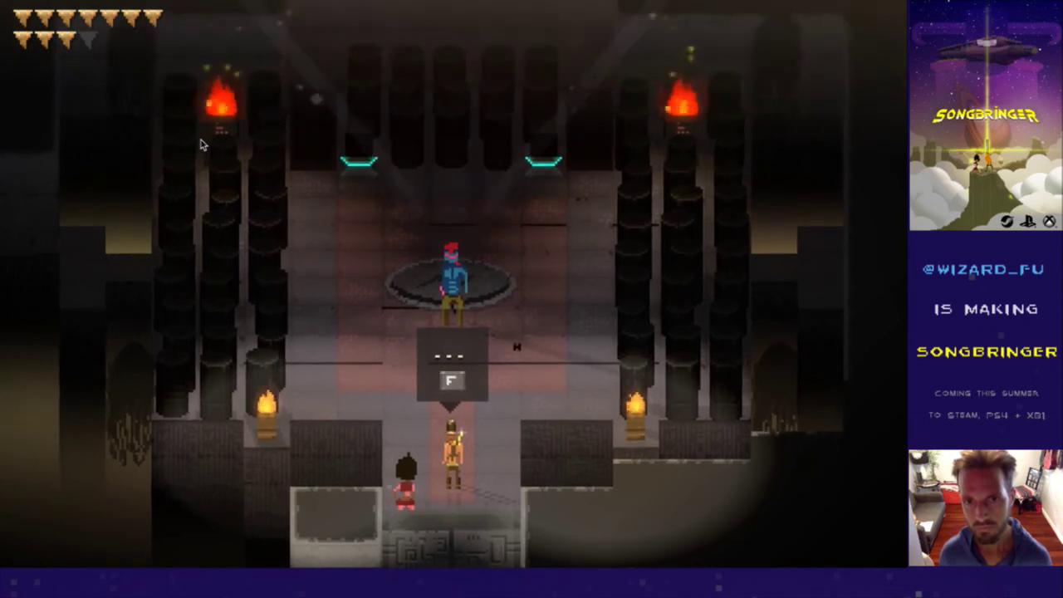
# Quit the Songbringer test run and switch back to the KellIdleS.psd sprite in Photoshop.
pyautogui.press('super+q')
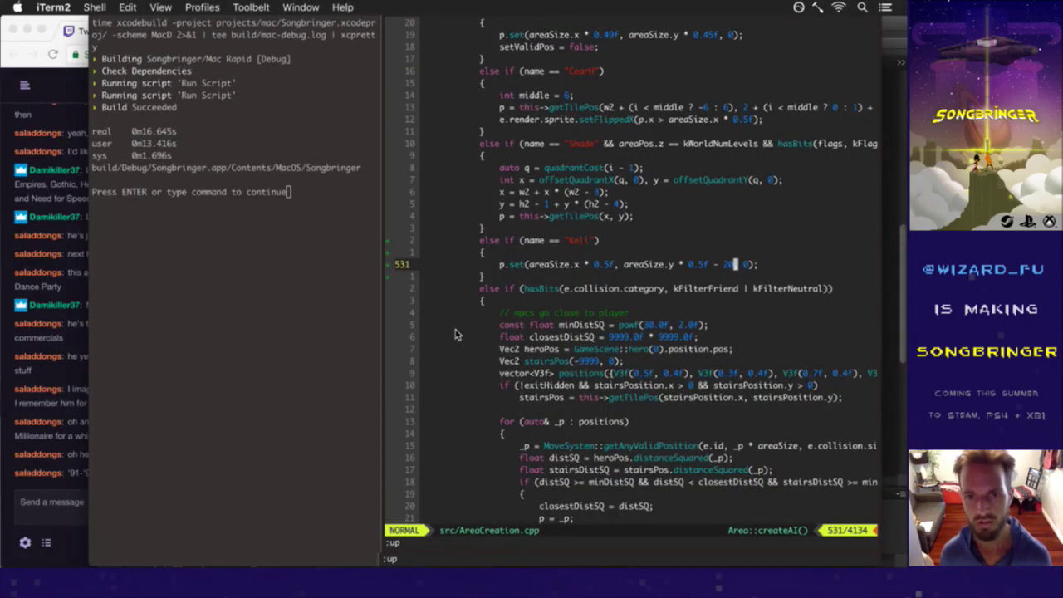
pyautogui.press('super+Tab')
pyautogui.press('super+Tab')
pyautogui.press('super+shift+Tab')
# Step back through the history to revert the recent head edits on the idle frames, comparing frames 1 and 2 along the way.
pyautogui.press('super+alt+z')
pyautogui.press('super+alt+z')
pyautogui.press('super+alt+z')
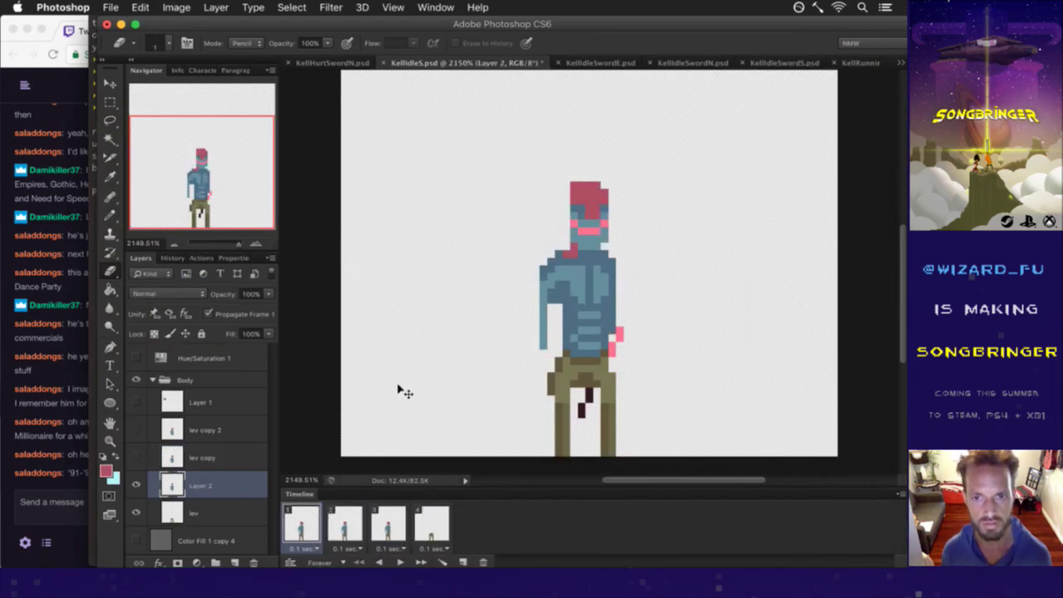
pyautogui.press('super+alt+z')
pyautogui.click(342, 525)
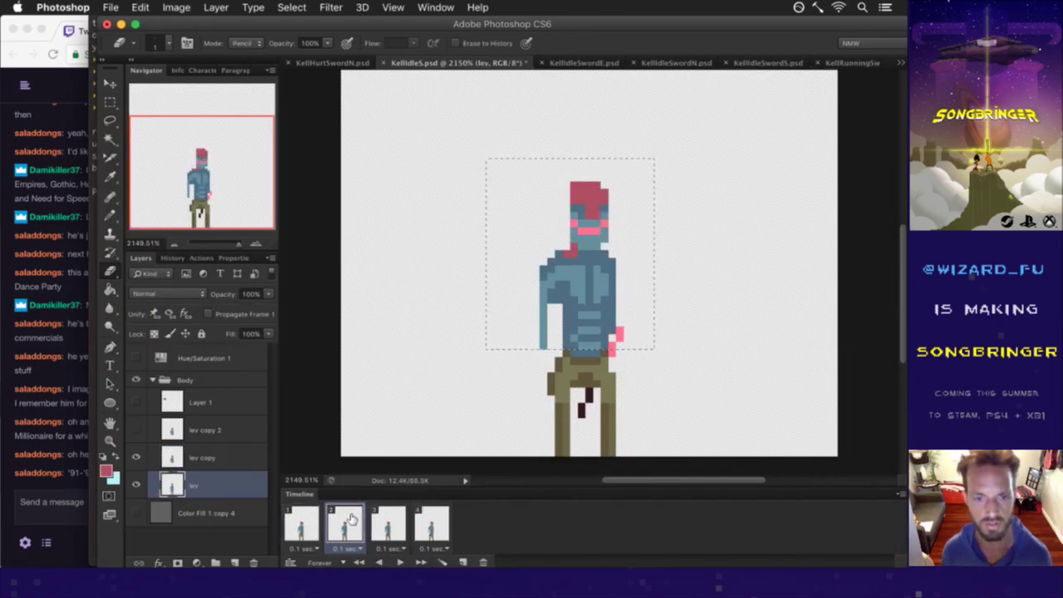
pyautogui.click(302, 525)
pyautogui.click(354, 516)
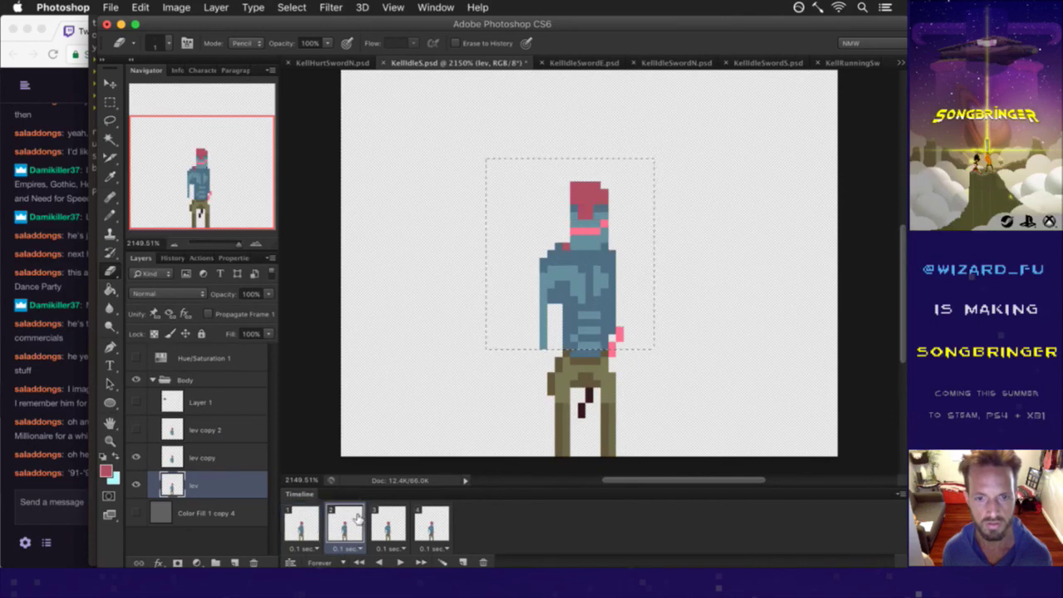
pyautogui.press('super+alt+z')
pyautogui.press('super+alt+z')
pyautogui.press('super+alt+z')
pyautogui.press('super+alt+z')
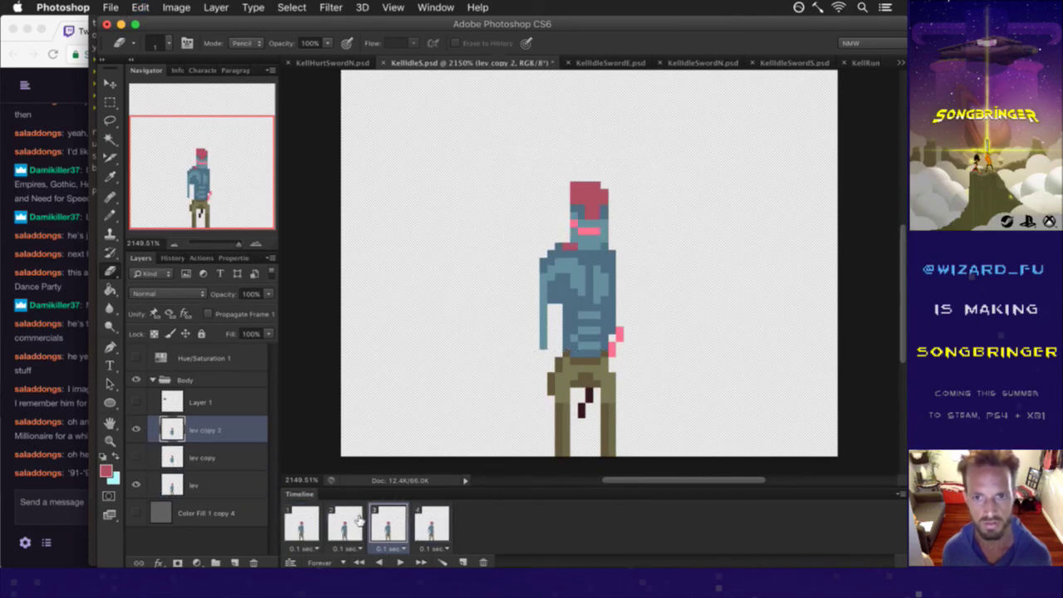
pyautogui.press('super+alt+z')
pyautogui.press('super+alt+z')
pyautogui.press('super+alt+z')
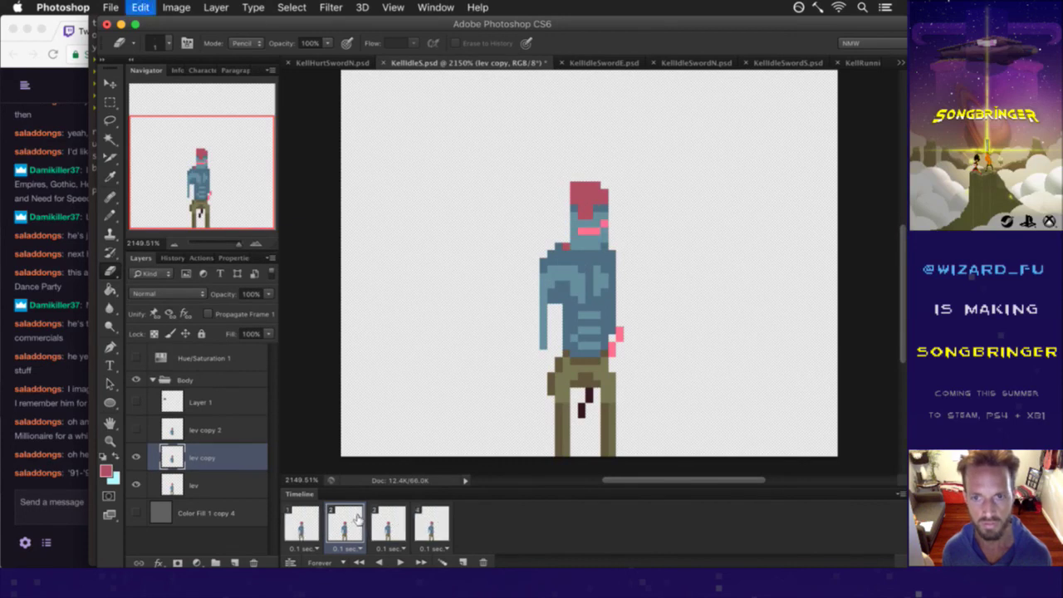
pyautogui.press('super+alt+z')
pyautogui.press('super+shift+z')
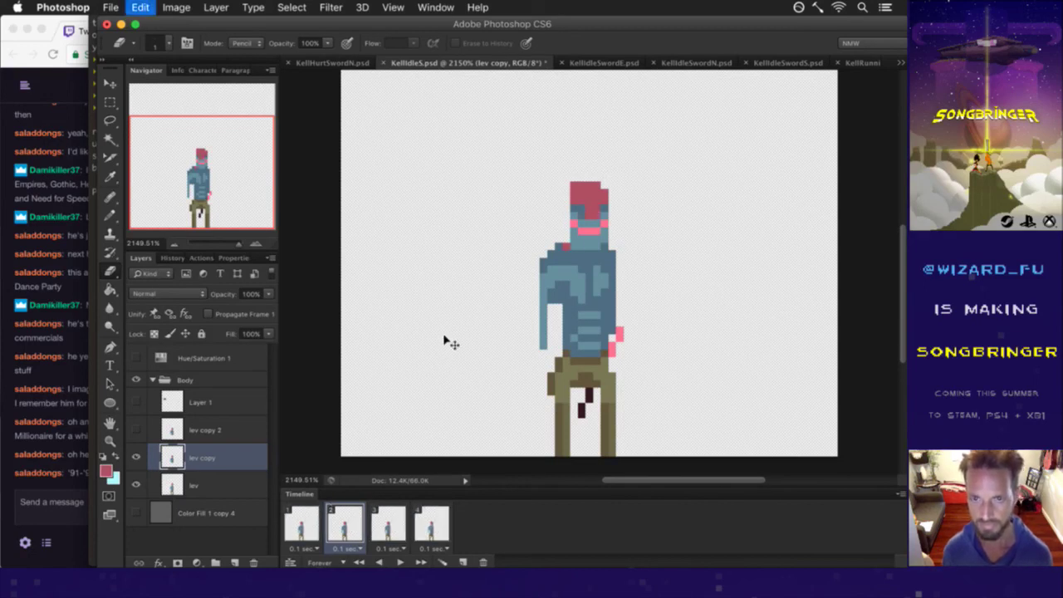
# Check frames 1 to 4 of the reverted idle animation one by one.
pyautogui.click(310, 528)
pyautogui.click(349, 520)
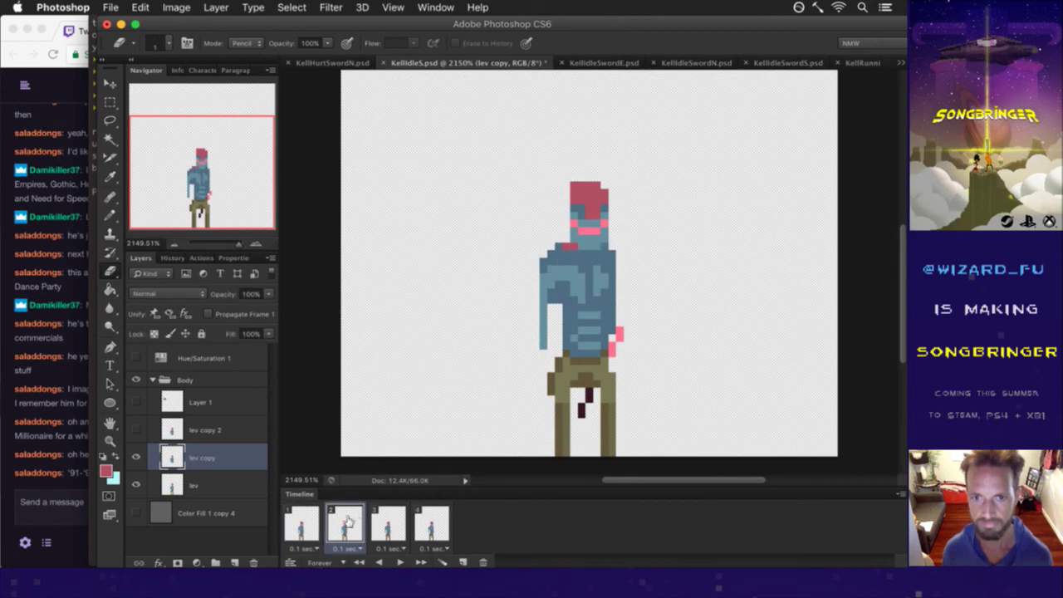
pyautogui.click(384, 518)
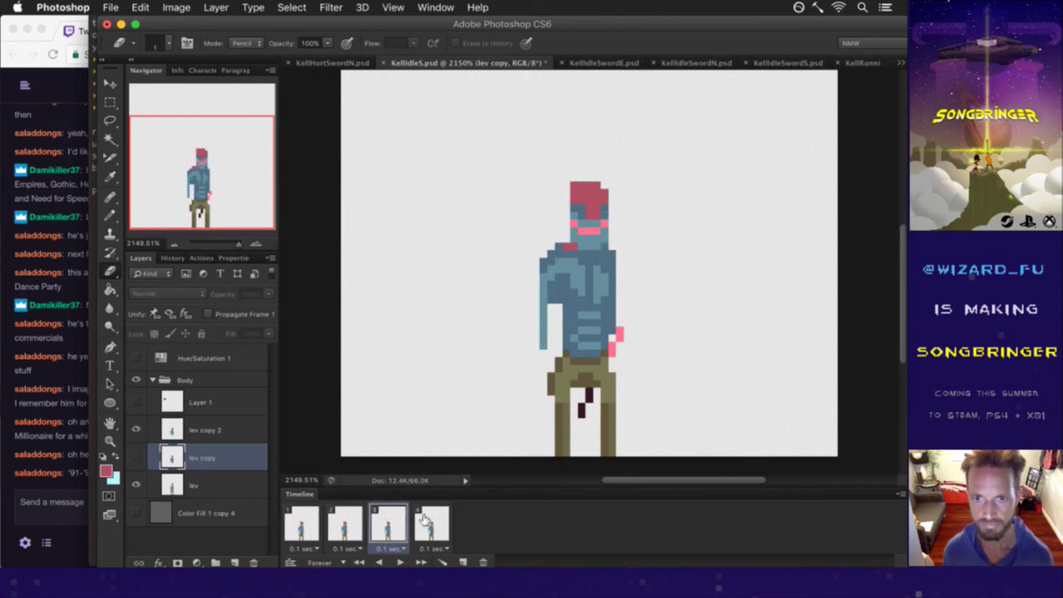
pyautogui.click(427, 523)
pyautogui.click(387, 524)
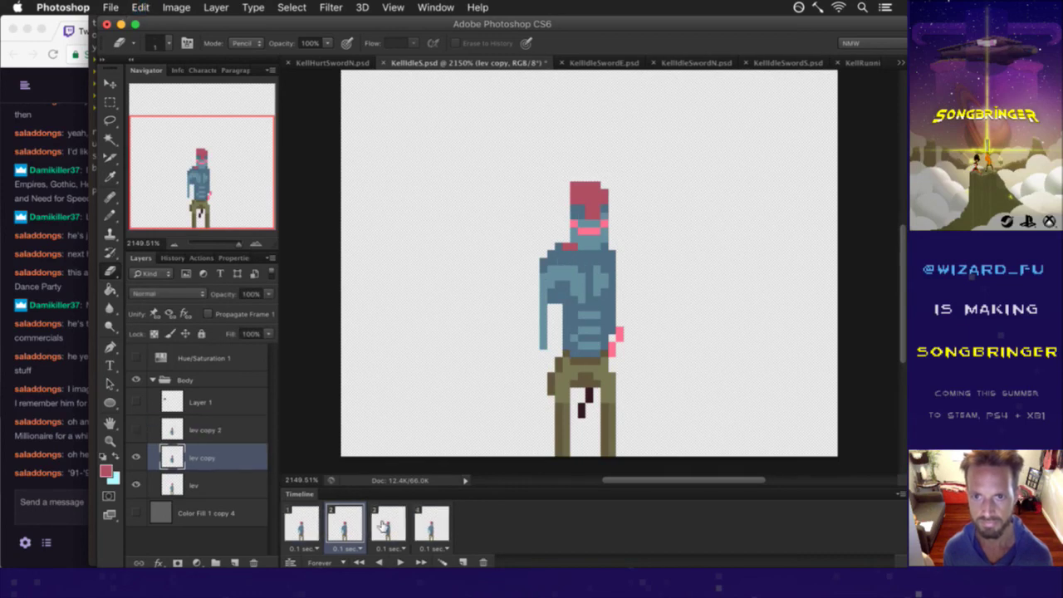
# Undo the earlier background change, check the frames, and hide the Color Fill 1 copy 4 layer across all four frames.
pyautogui.press('super+z')
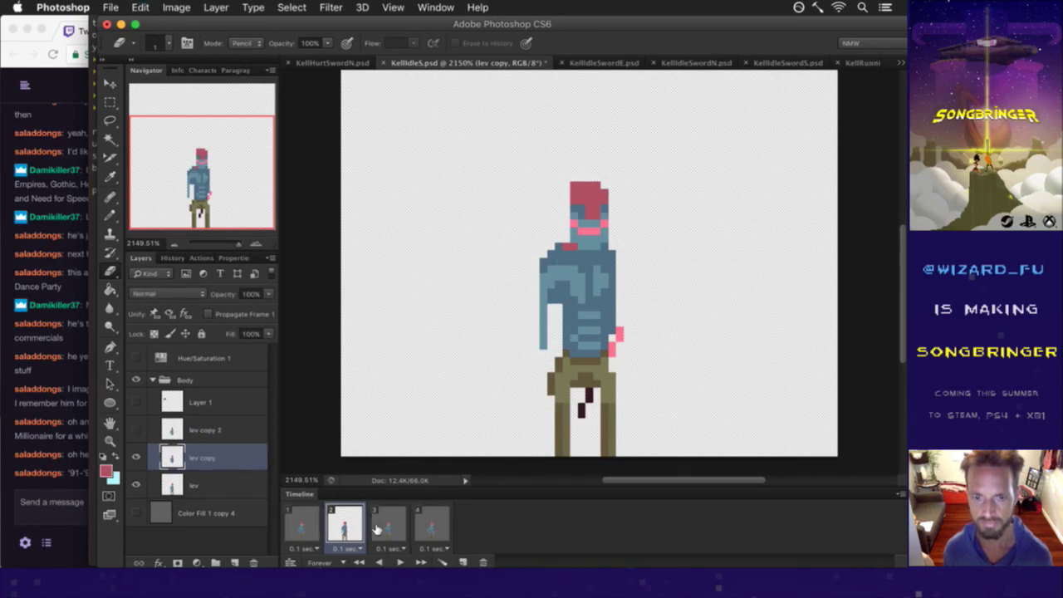
pyautogui.click(303, 523)
pyautogui.click(344, 523)
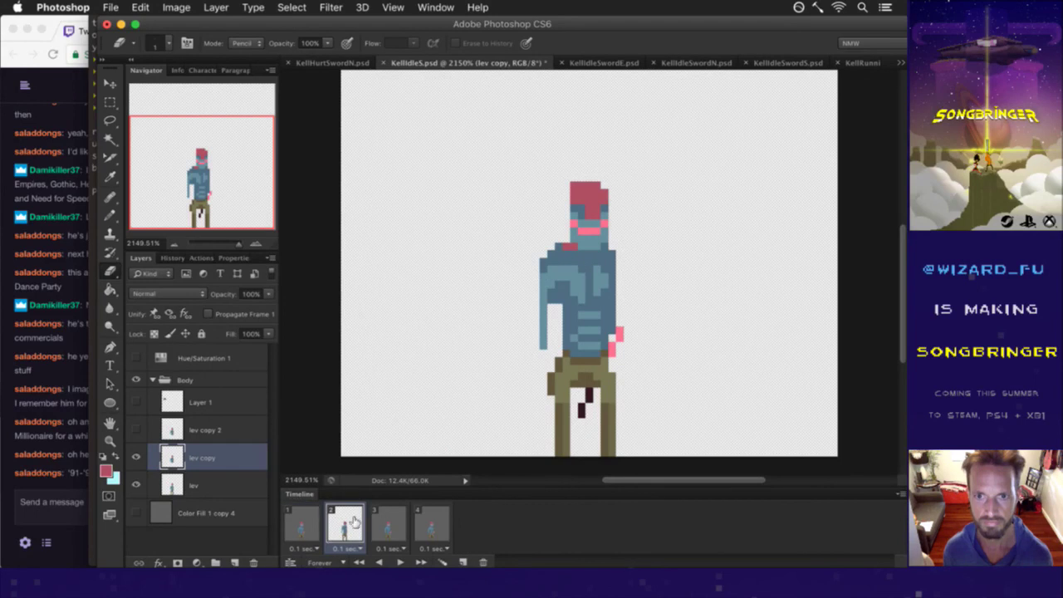
pyautogui.click(386, 520)
pyautogui.click(426, 522)
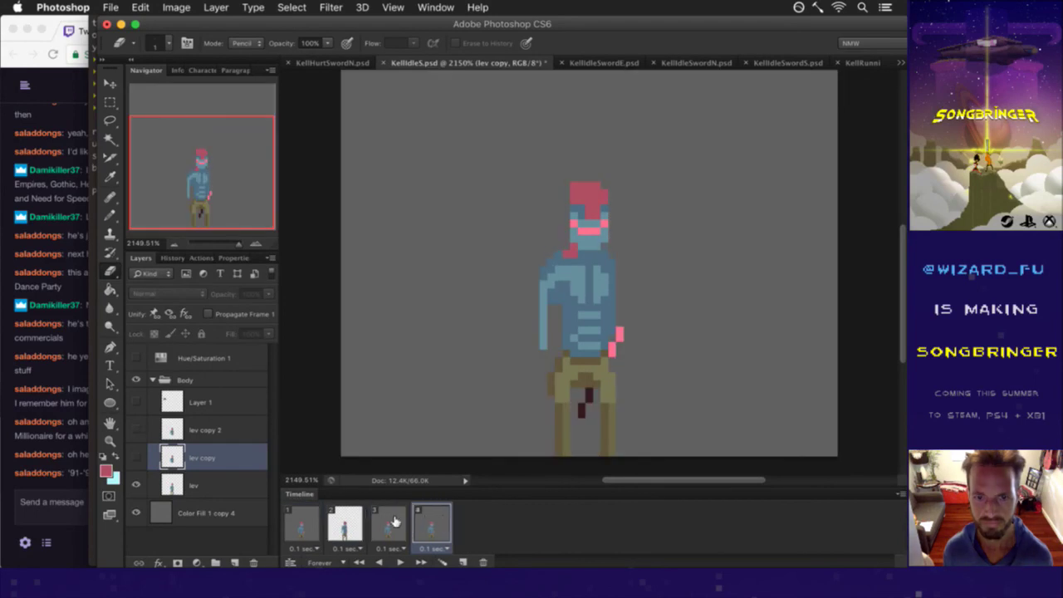
pyautogui.click(347, 523)
pyautogui.click(303, 523)
pyautogui.click(344, 523)
pyautogui.click(288, 521)
pyautogui.click(287, 521)
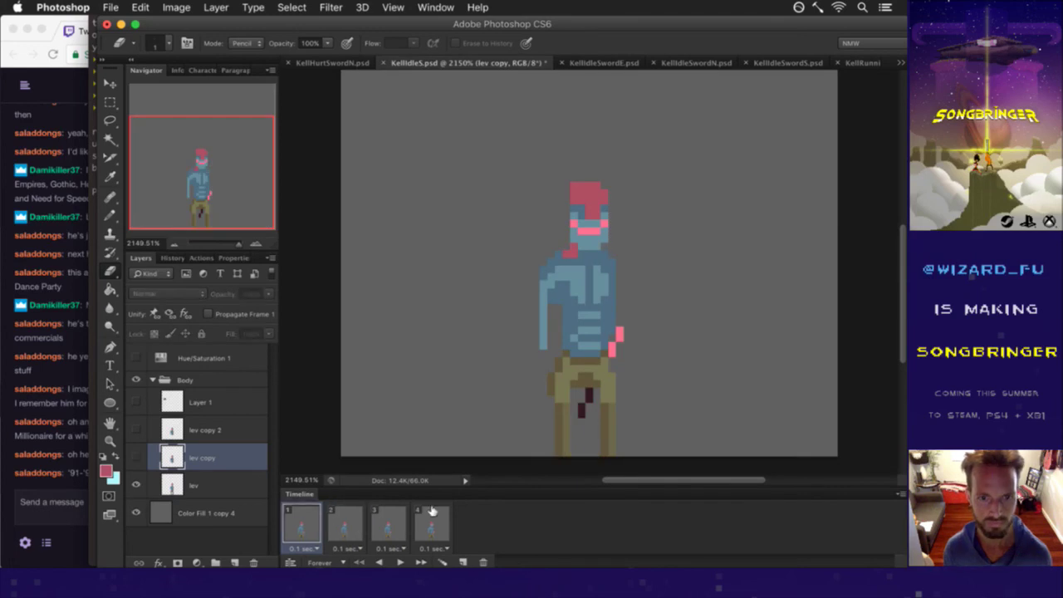
pyautogui.click(135, 512)
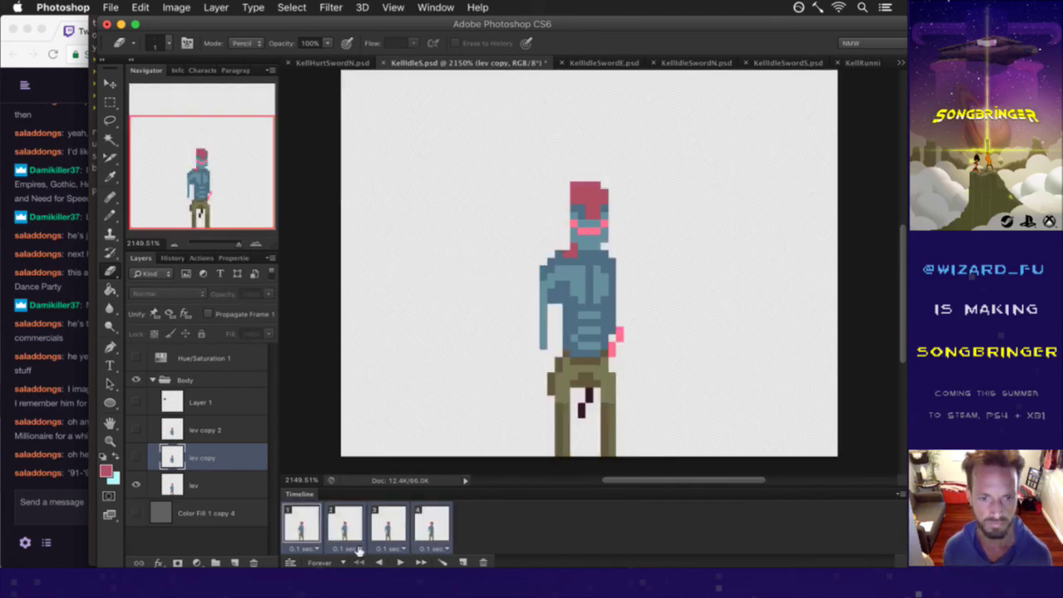
# Play and stop the idle animation, and compare the poses in frames 1, 2 and 3.
pyautogui.click(398, 560)
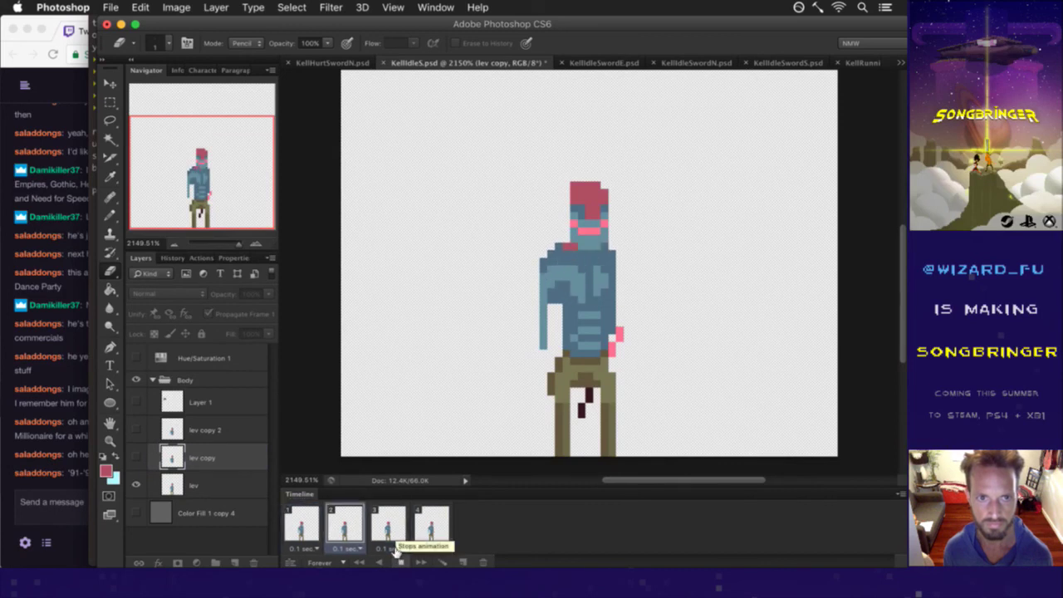
pyautogui.click(400, 552)
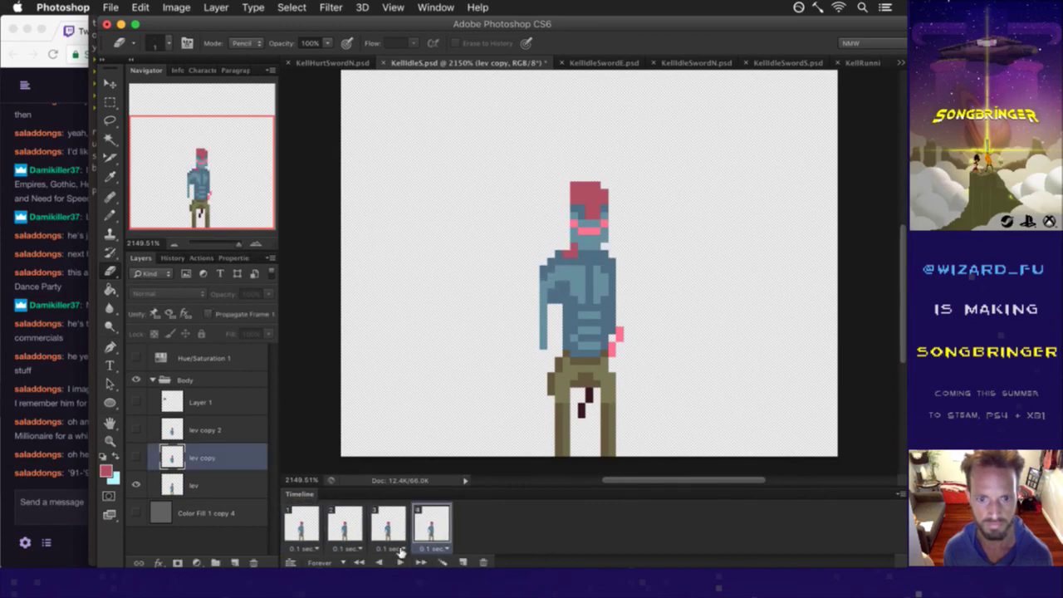
pyautogui.click(342, 521)
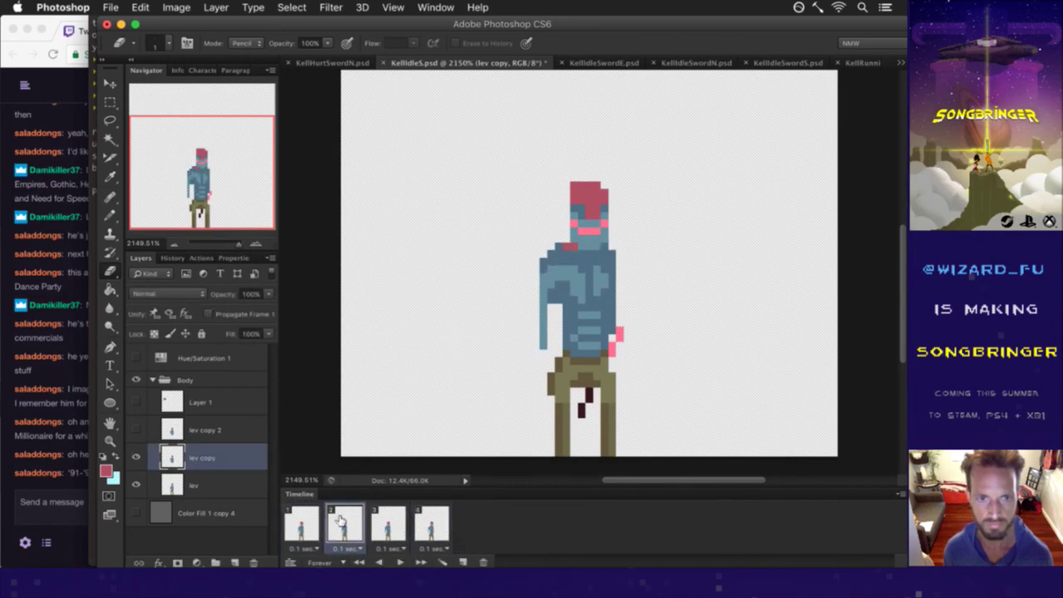
pyautogui.click(386, 526)
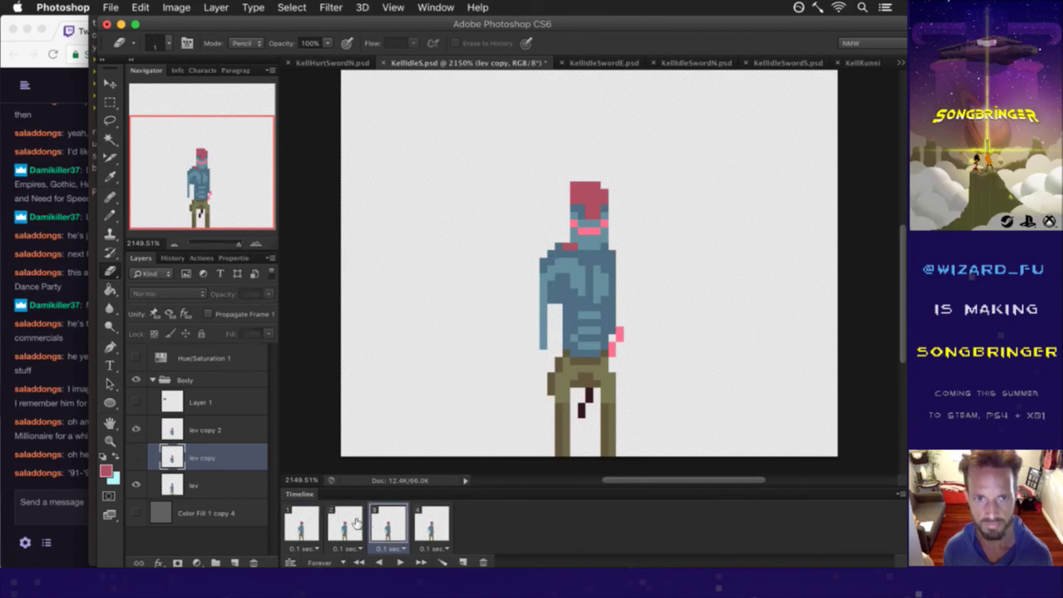
pyautogui.click(305, 519)
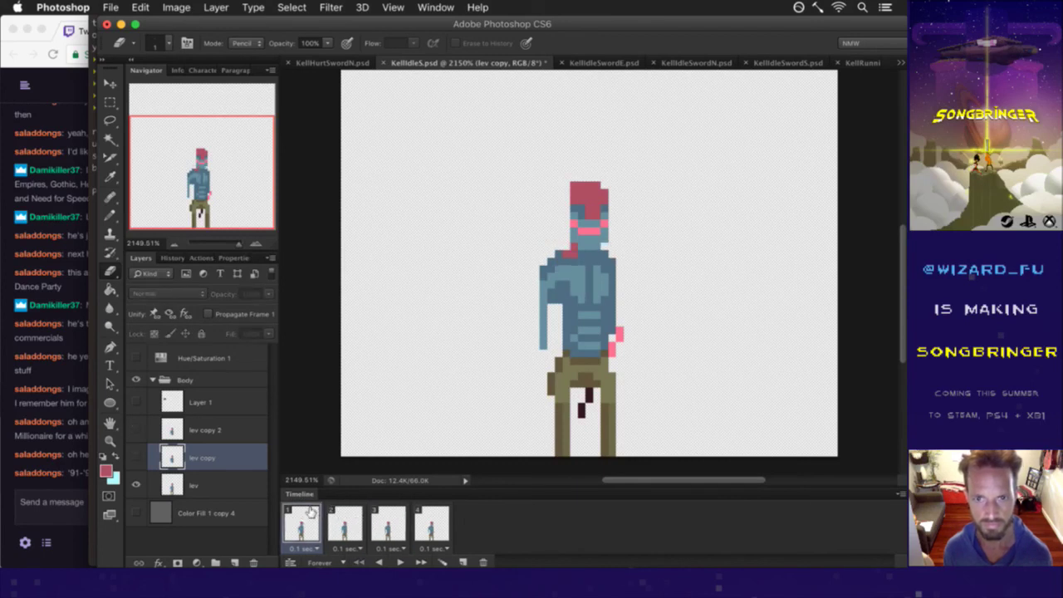
pyautogui.click(345, 516)
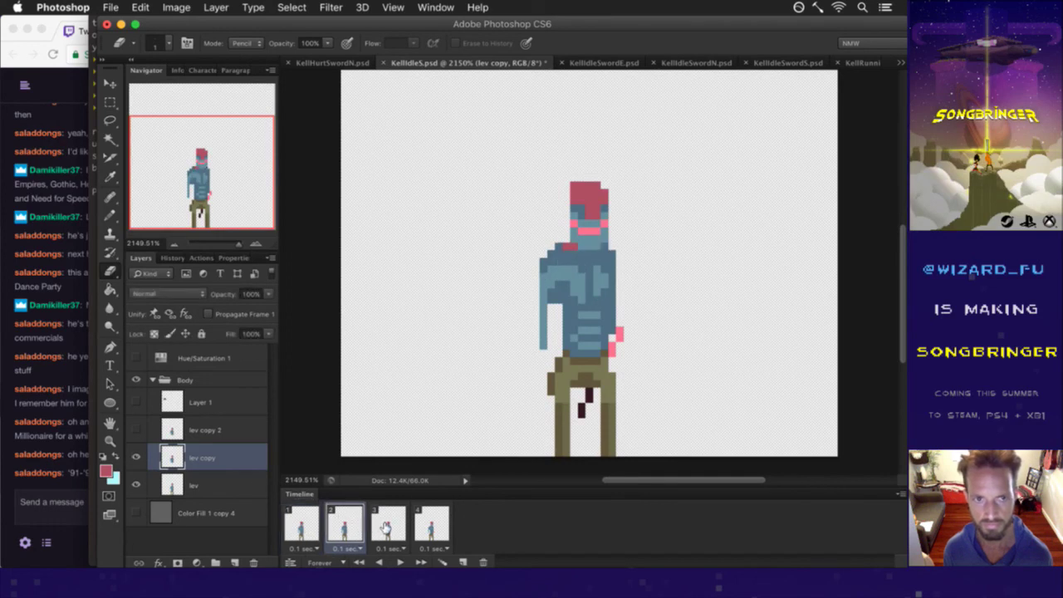
pyautogui.click(387, 526)
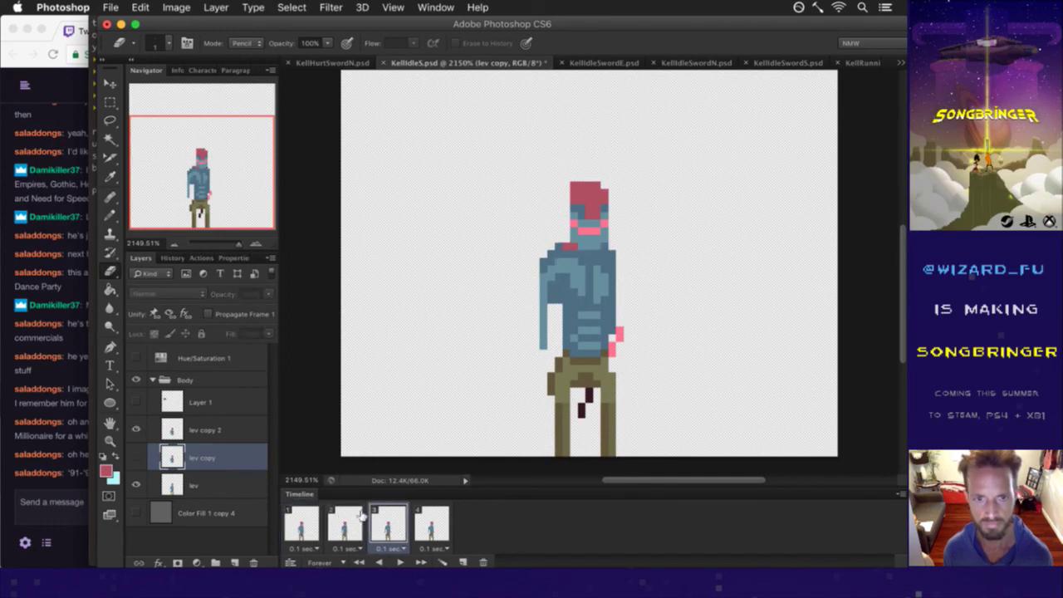
# Select Kell's head on frame 3's lev copy 2 layer, move it down one pixel and deselect it.
pyautogui.hotkey('alt', ']')
pyautogui.press('m')
pyautogui.moveTo(568, 182); pyautogui.dragTo(608, 248)
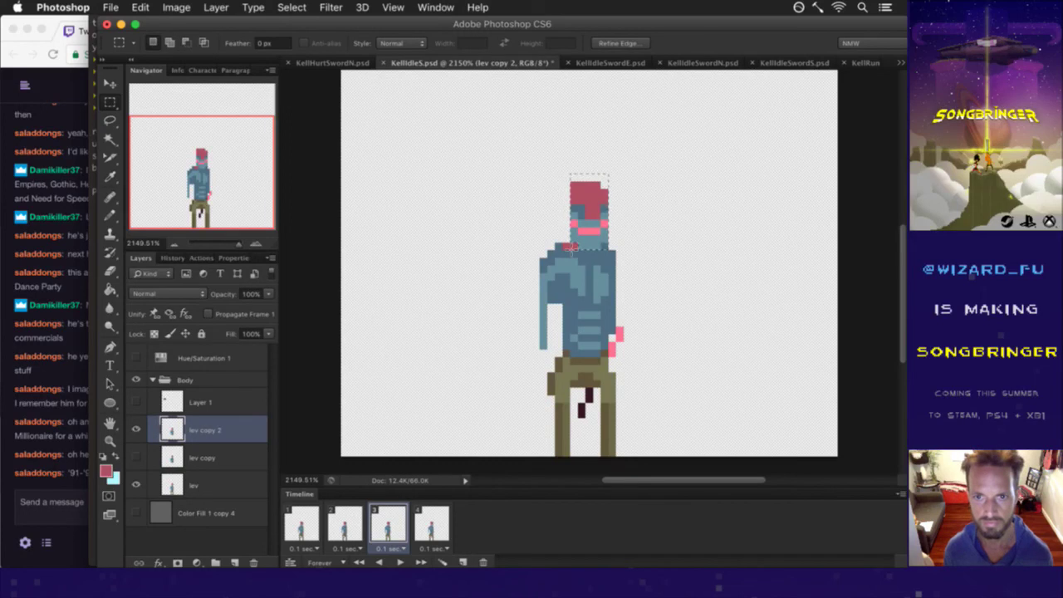
pyautogui.press('v')
pyautogui.press('m')
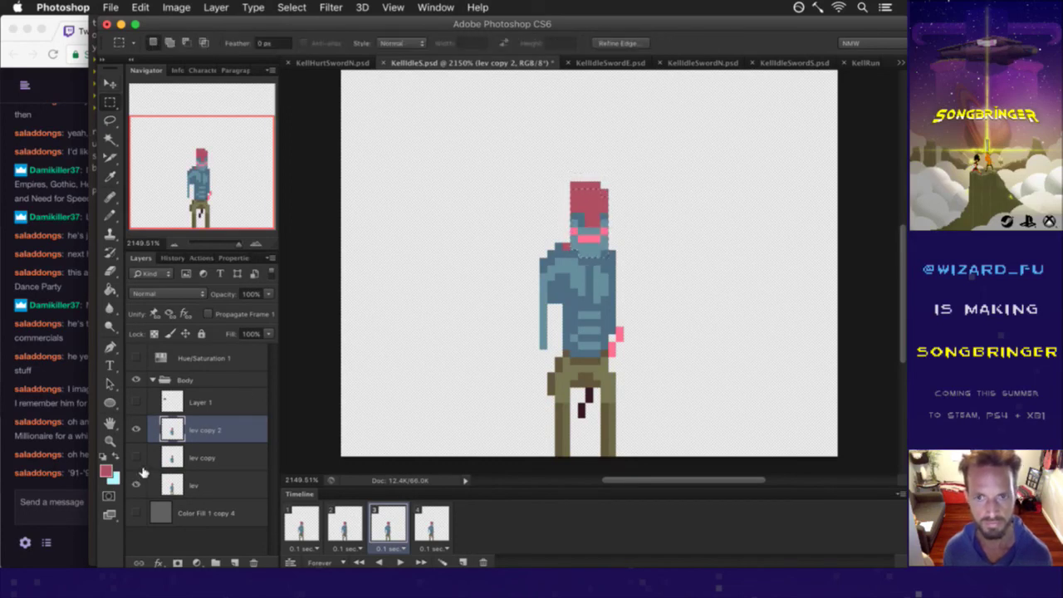
pyautogui.click(374, 314)
# Compare frame 3 with frame 2 and with lev copy 2 hidden, and select the lev layer on frame 1.
pyautogui.click(347, 521)
pyautogui.click(384, 516)
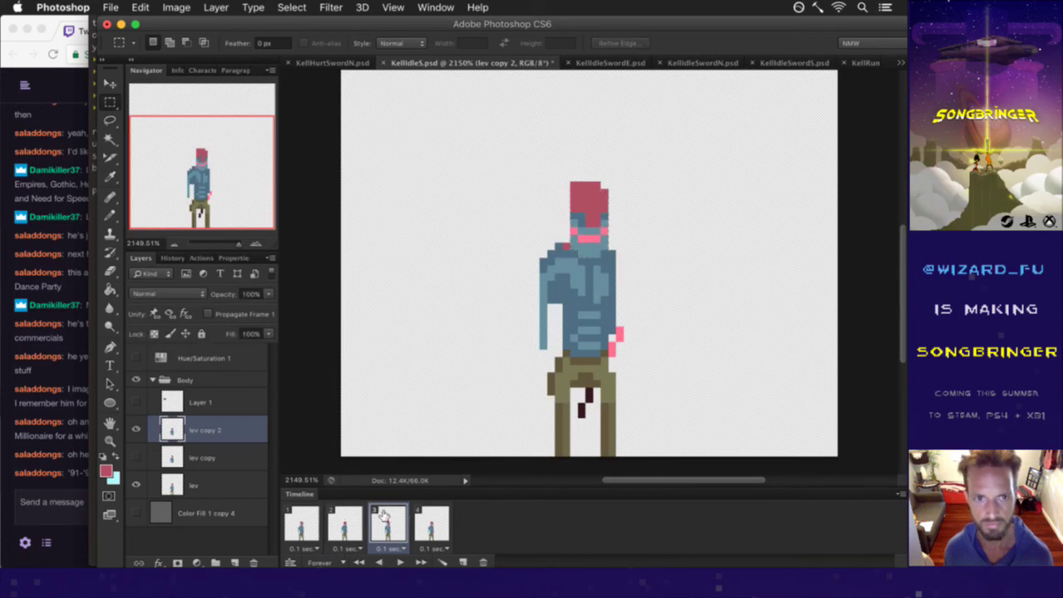
pyautogui.click(137, 429)
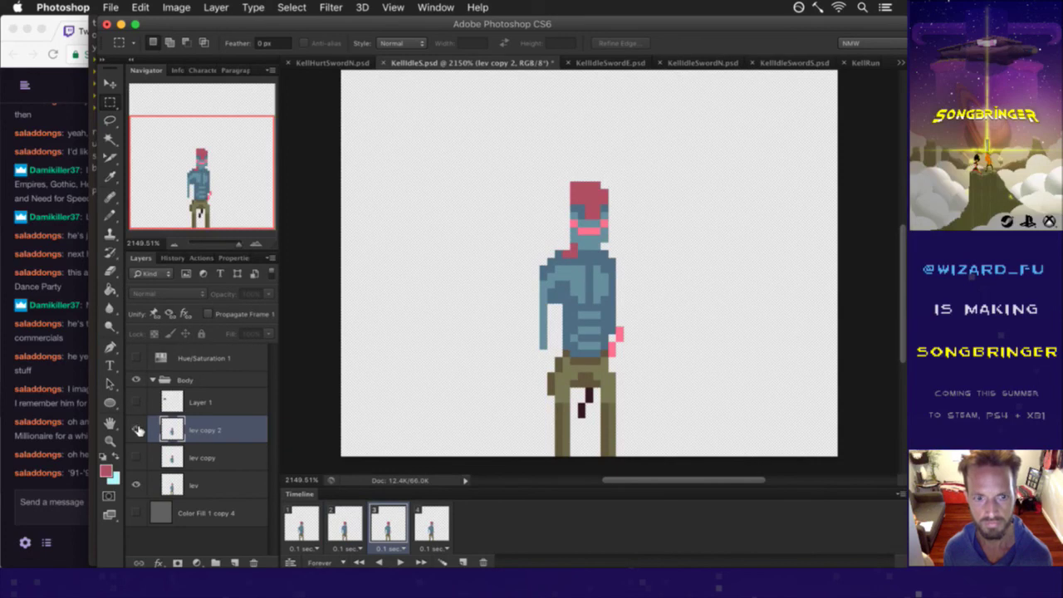
pyautogui.click(137, 429)
pyautogui.click(174, 484)
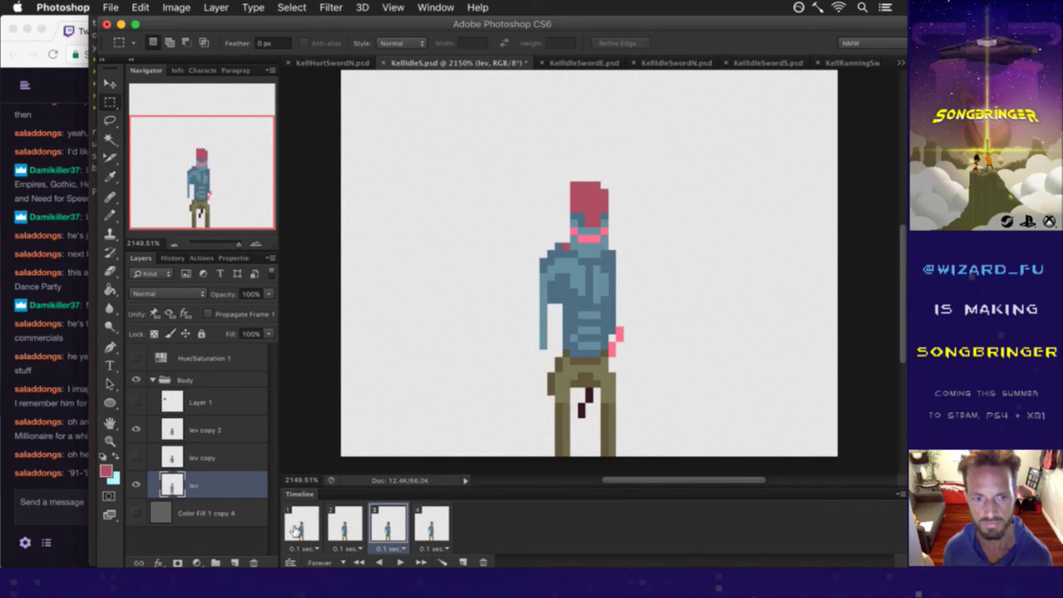
pyautogui.click(301, 519)
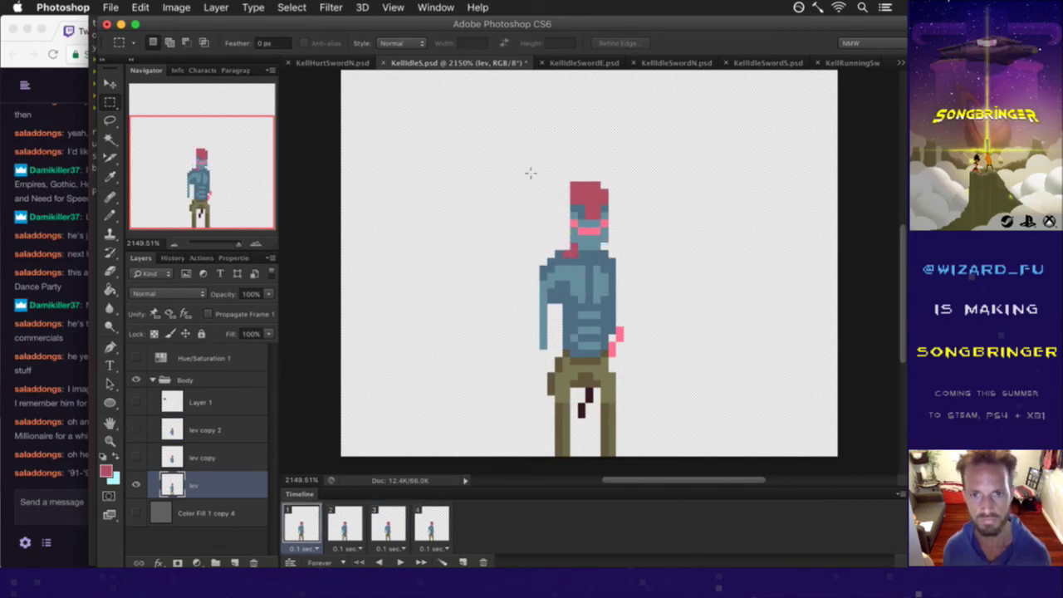
pyautogui.moveTo(593, 273); pyautogui.dragTo(645, 355)
pyautogui.press('v')
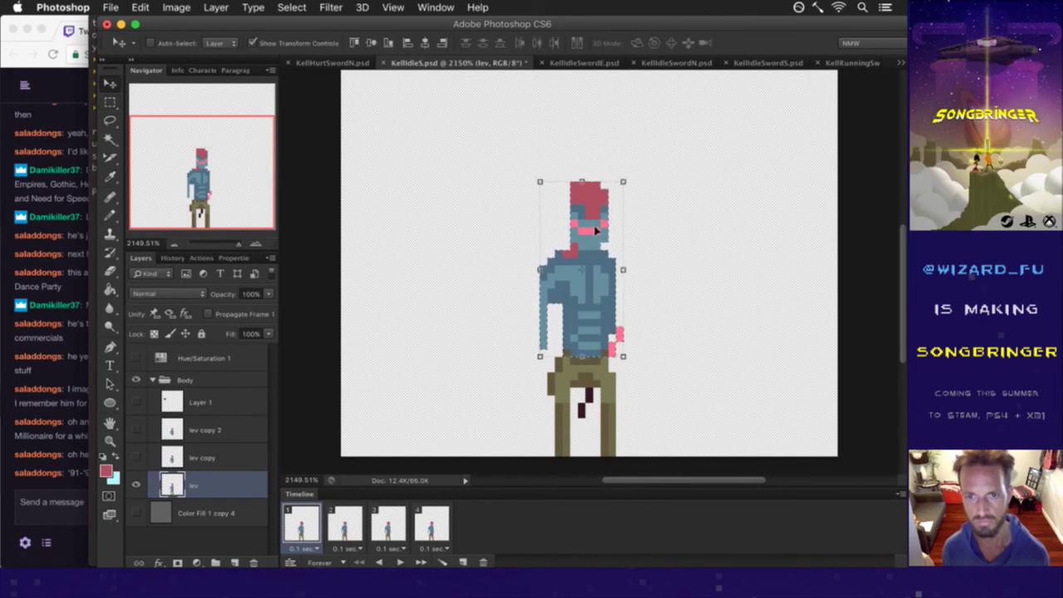
pyautogui.press('m')
pyautogui.click(196, 457)
pyautogui.click(195, 483)
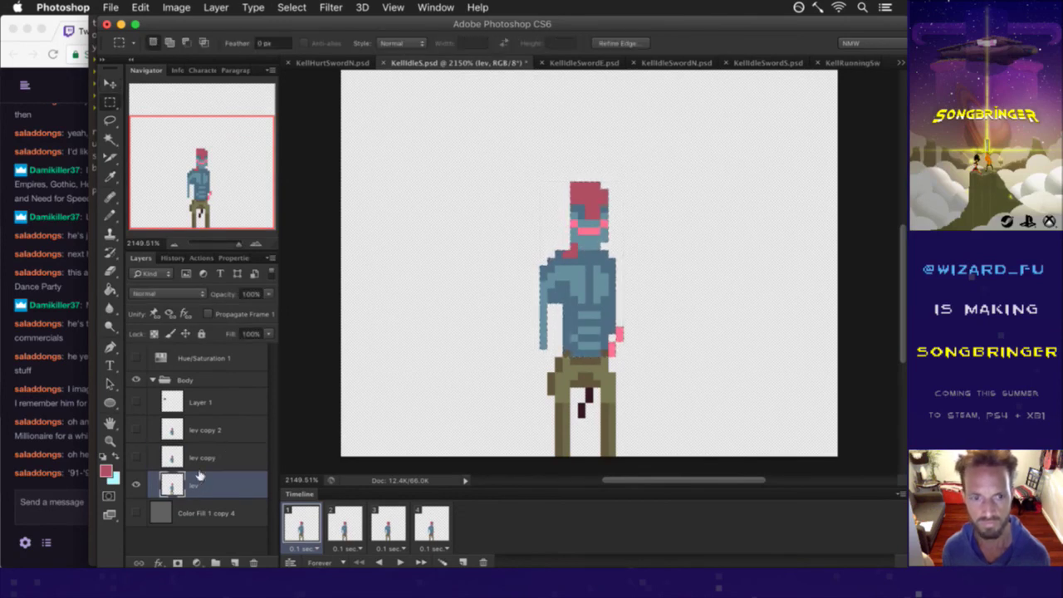
pyautogui.press('v')
pyautogui.click(621, 180)
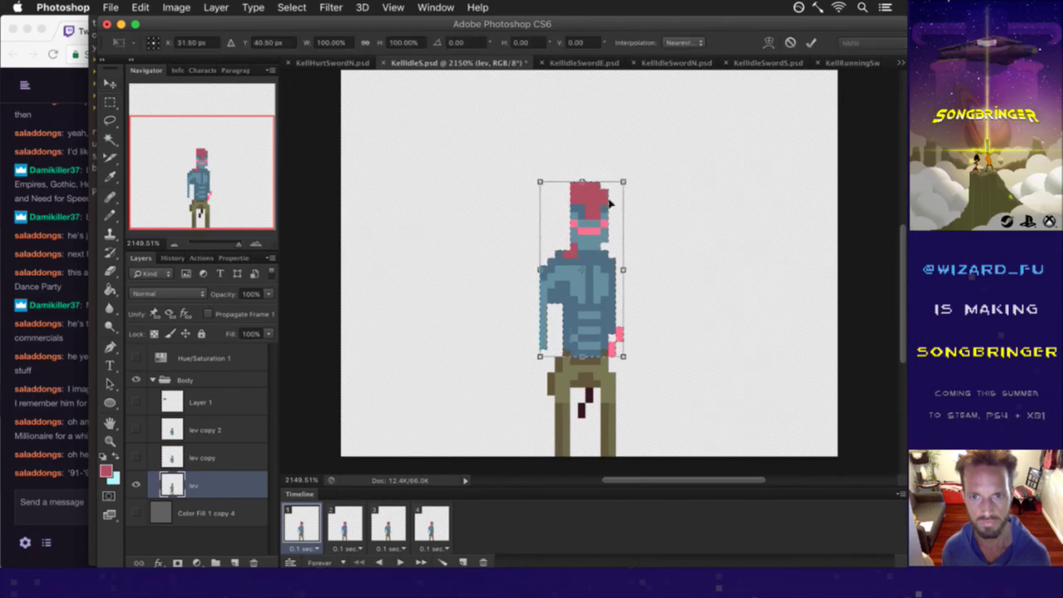
pyautogui.rightClick(603, 218)
pyautogui.press('Escape')
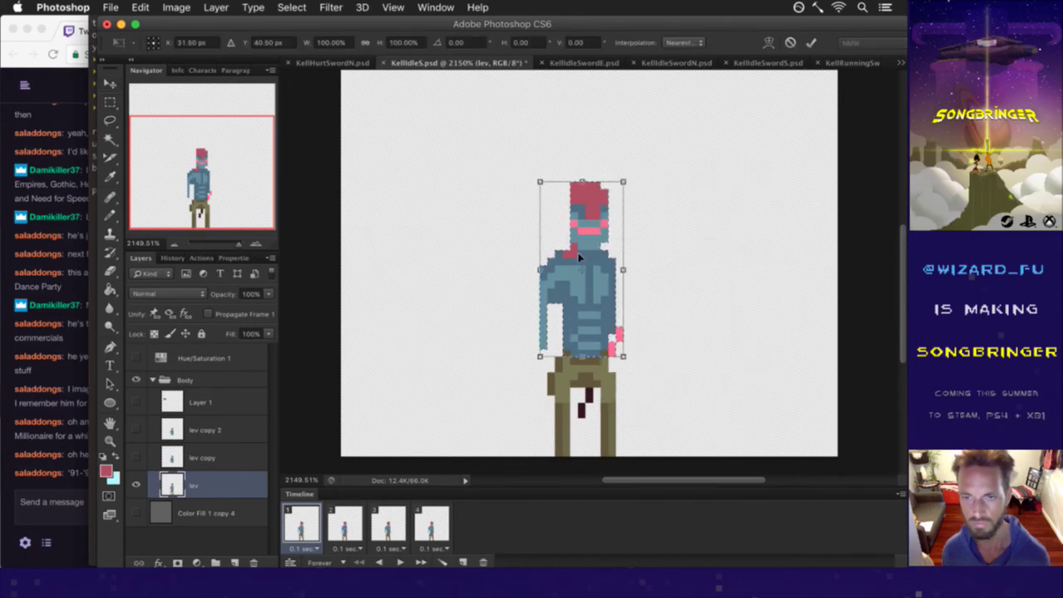
pyautogui.click(790, 43)
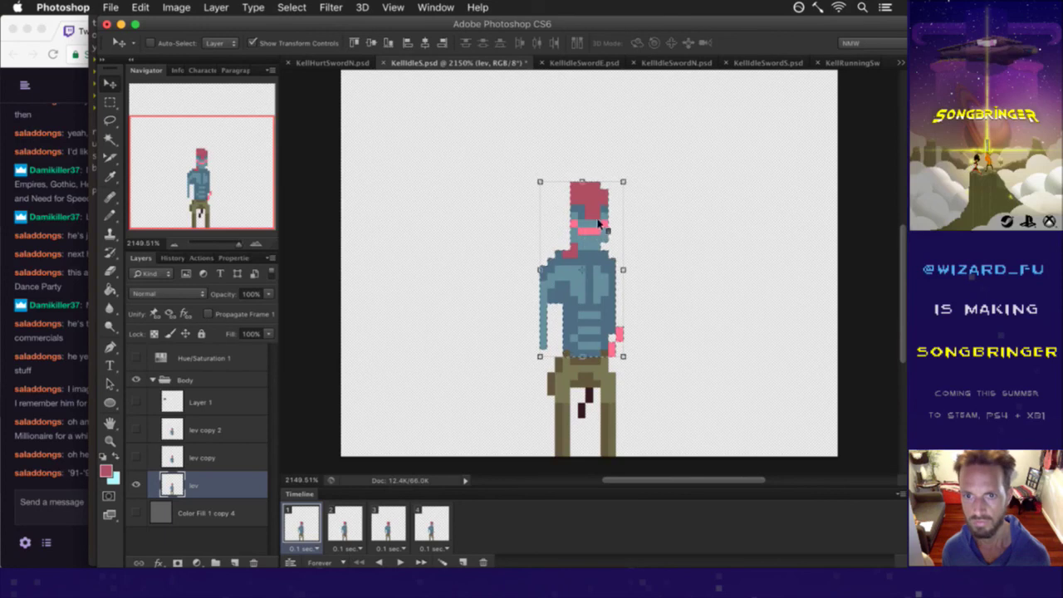
pyautogui.press('m')
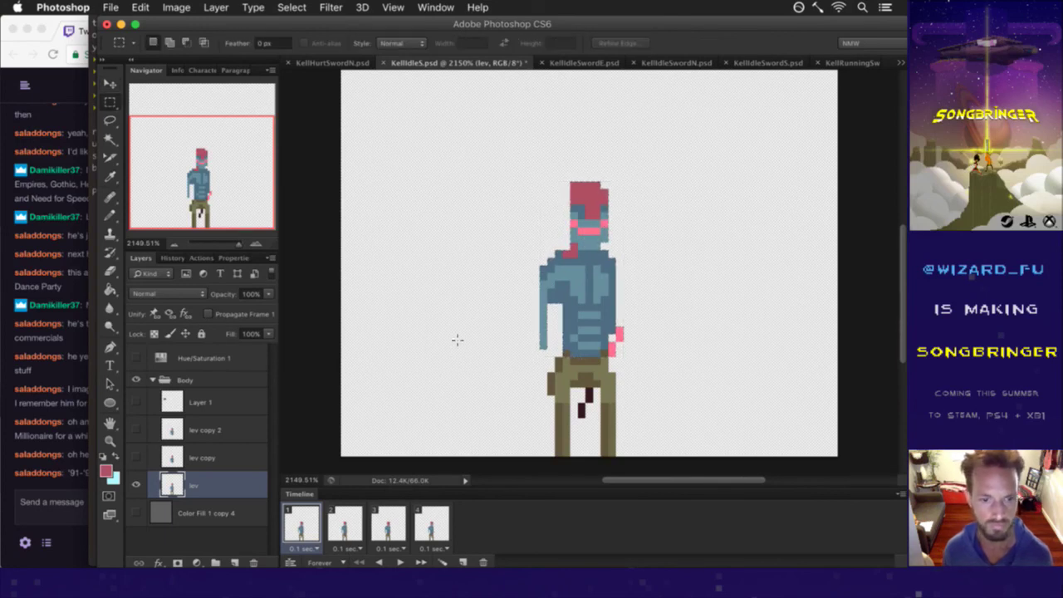
pyautogui.moveTo(431, 158); pyautogui.dragTo(675, 348)
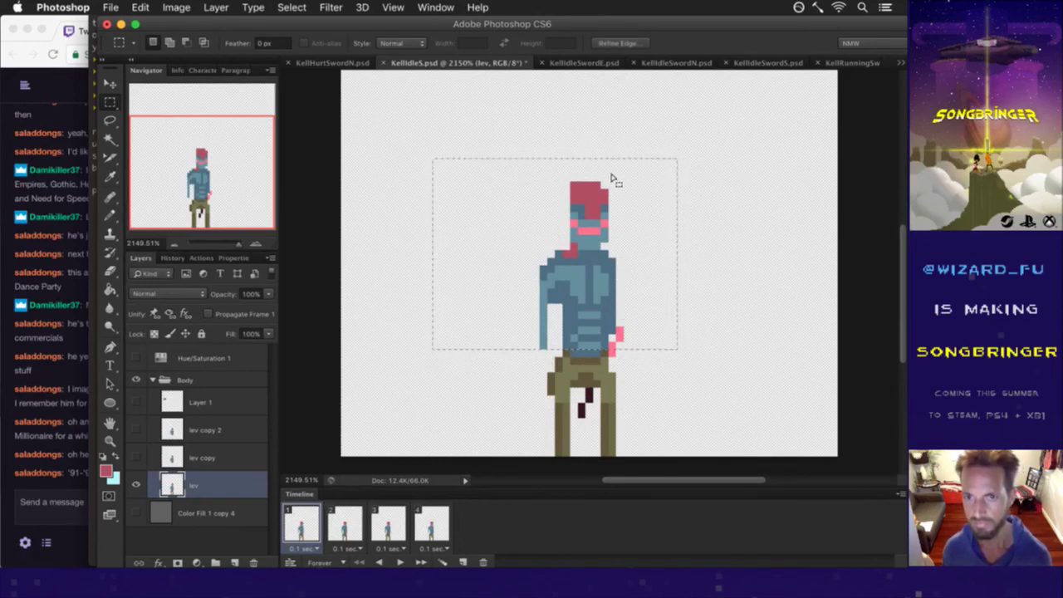
pyautogui.hotkey('ctrl', 't')
pyautogui.rightClick(626, 203)
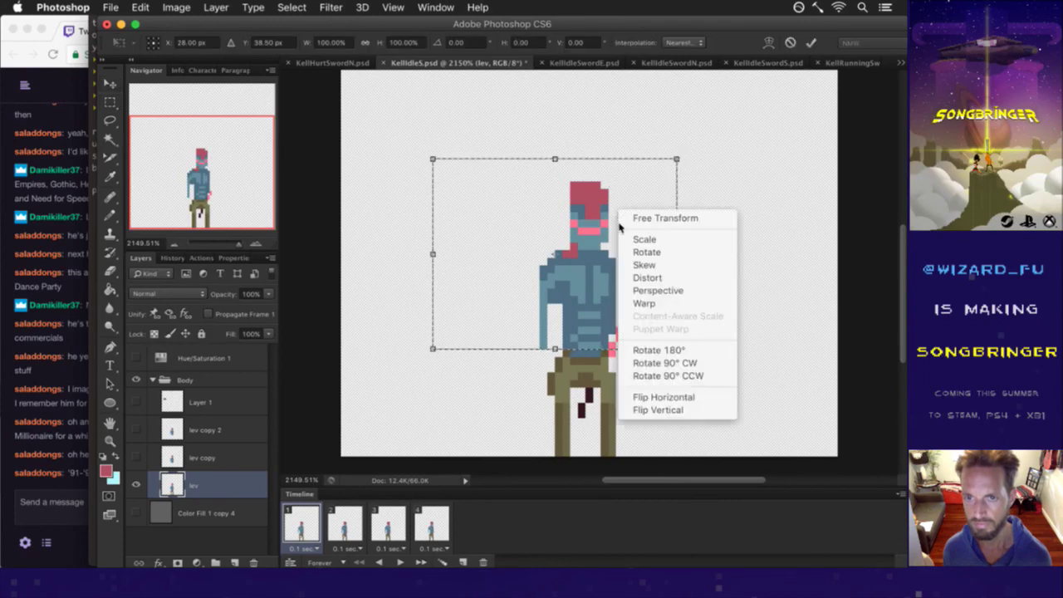
pyautogui.click(754, 83)
pyautogui.click(789, 43)
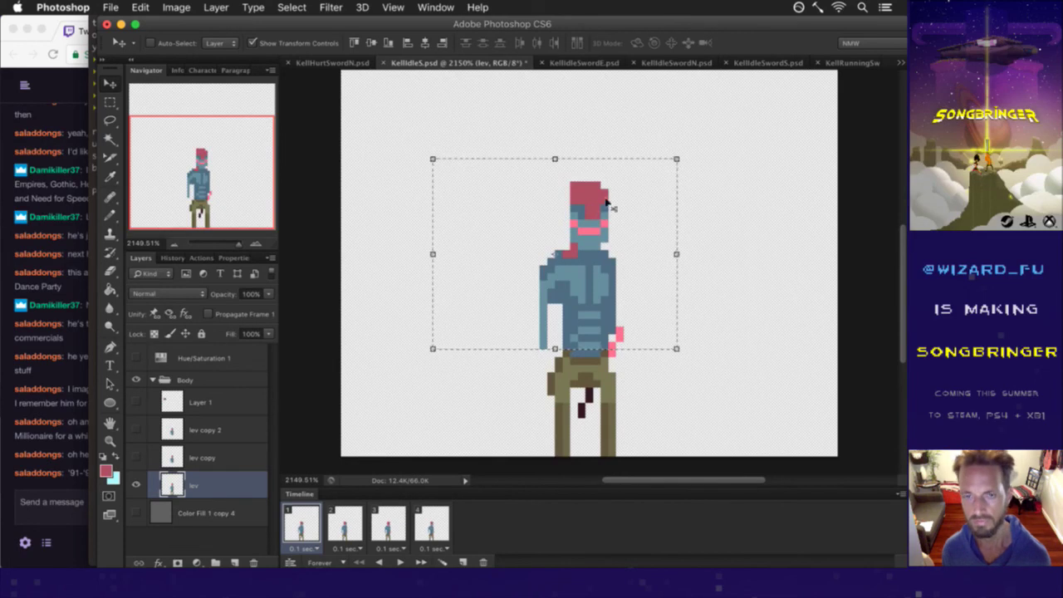
pyautogui.press('m')
pyautogui.click(700, 180)
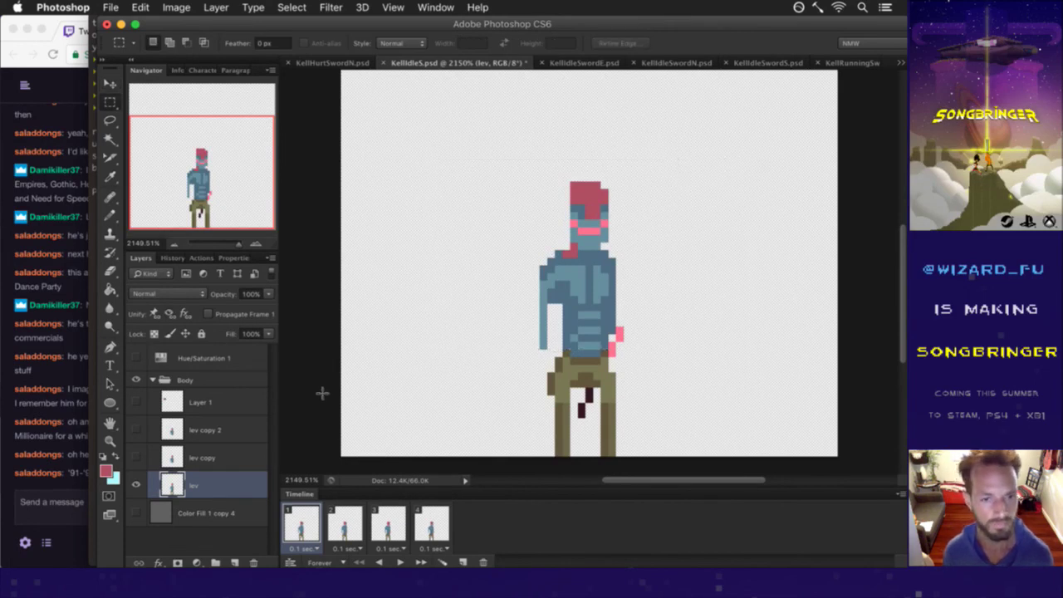
pyautogui.moveTo(463, 158); pyautogui.dragTo(661, 354)
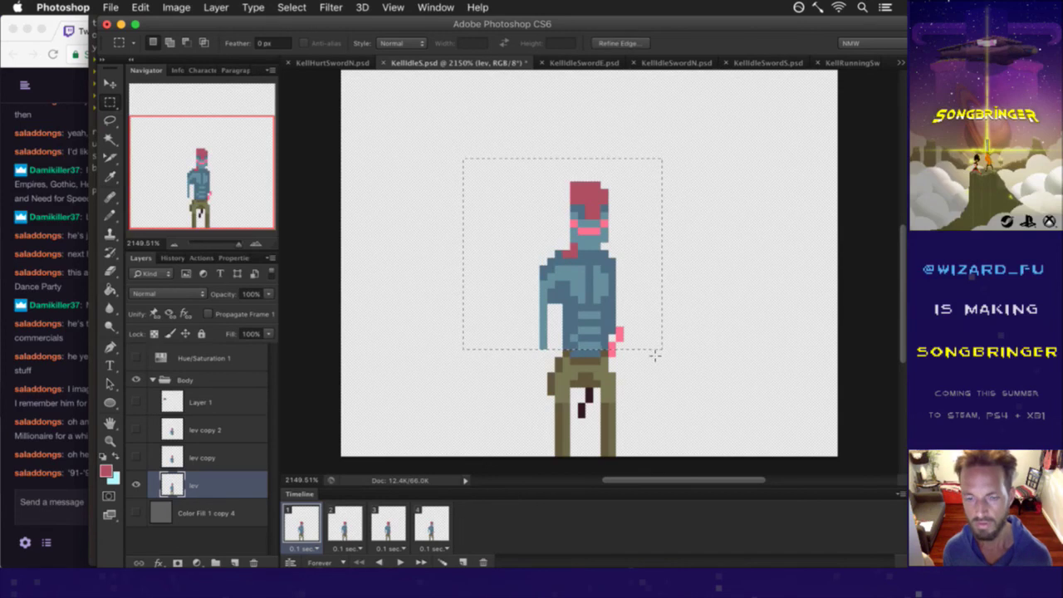
pyautogui.press('v')
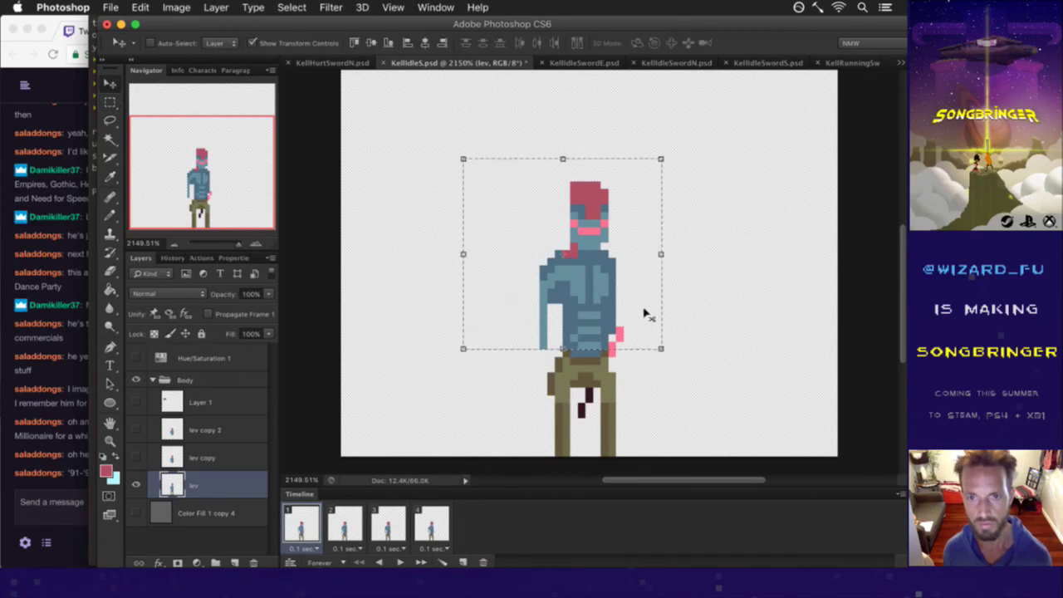
pyautogui.click(595, 252)
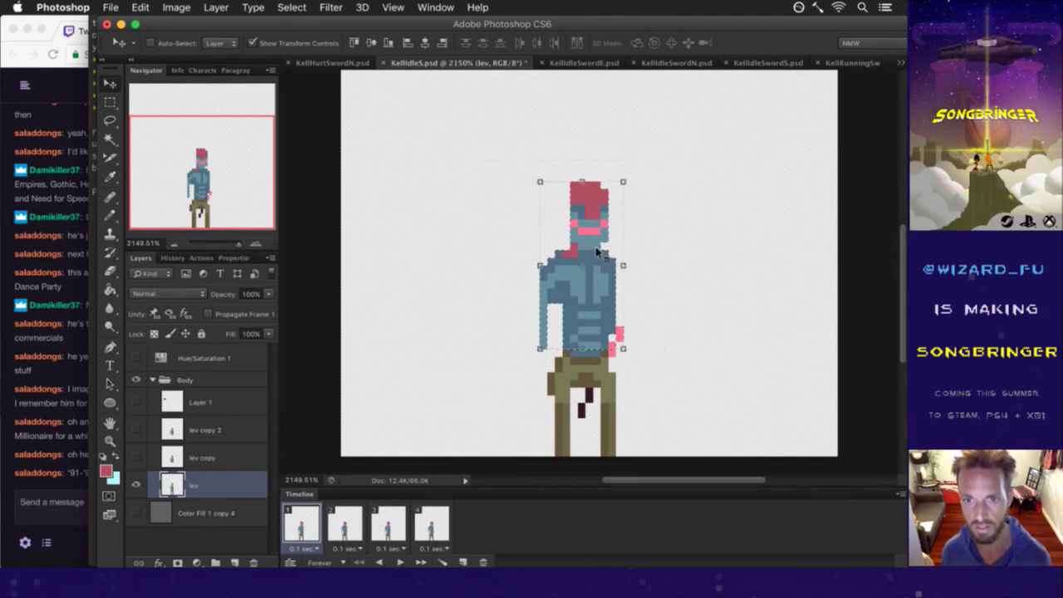
# Select Kell's whole upper body on frame 1's lev layer and cut it to a new layer above the legs.
pyautogui.press('m')
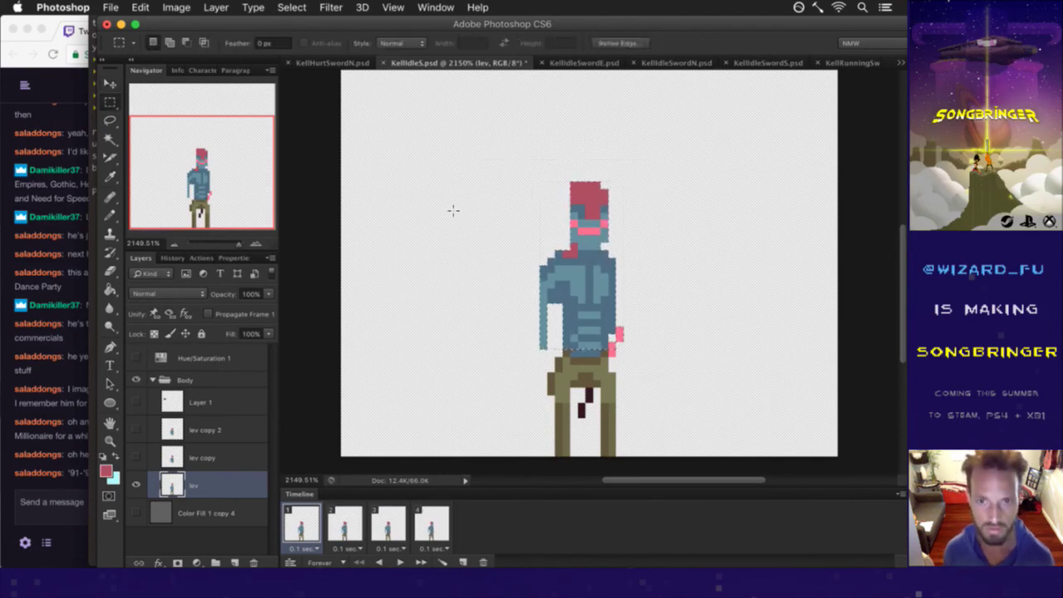
pyautogui.moveTo(409, 143); pyautogui.dragTo(669, 355)
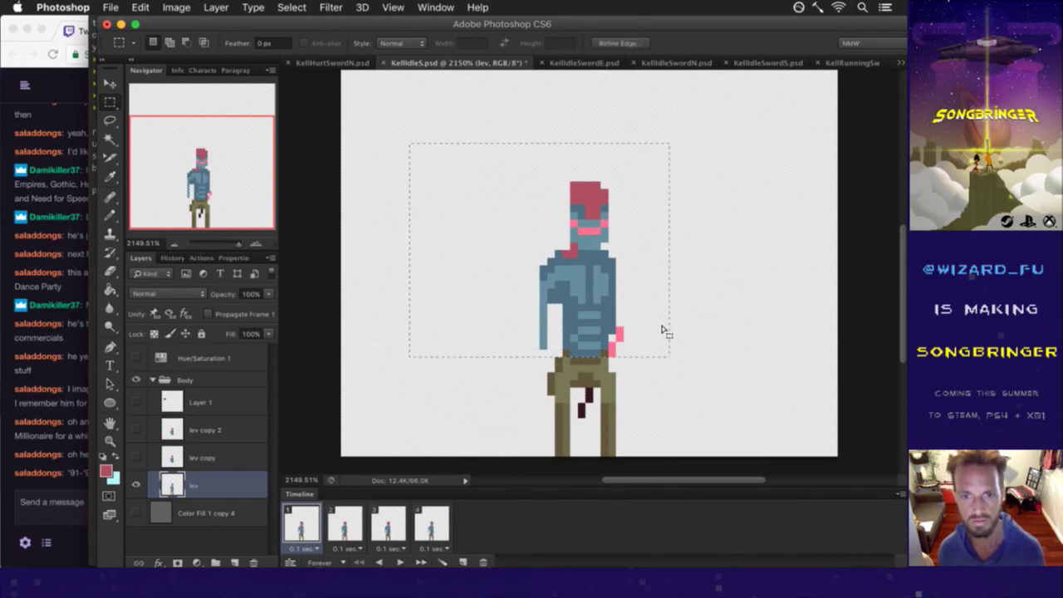
pyautogui.click(215, 7)
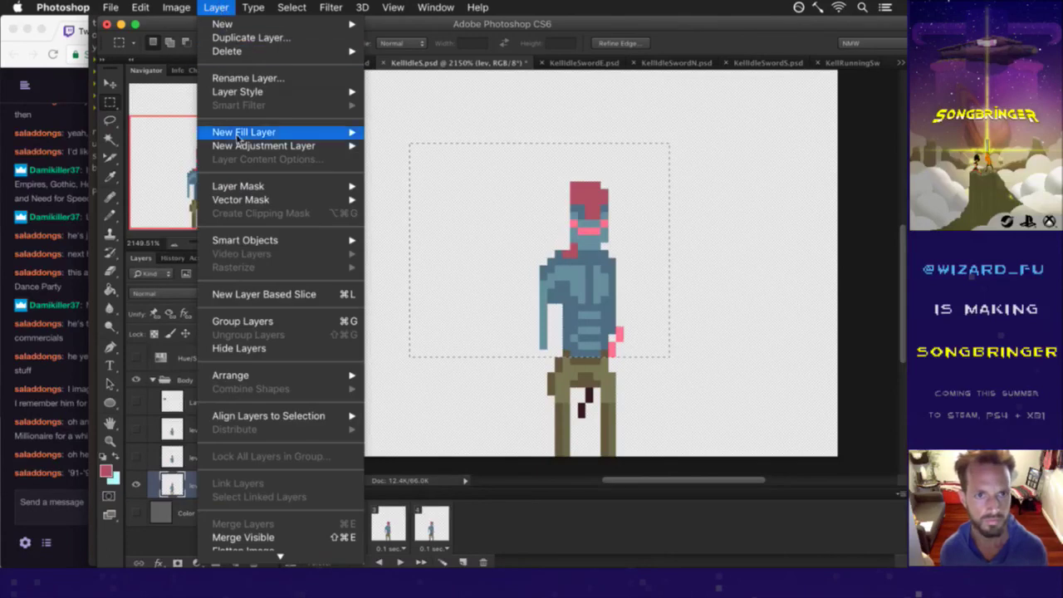
pyautogui.scroll(-2, 231, 457)
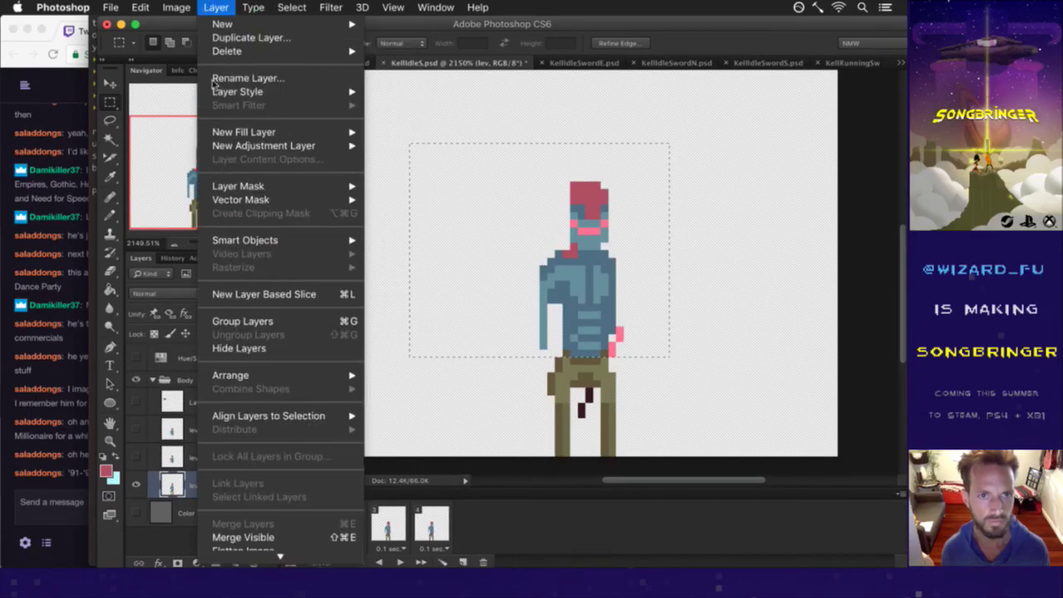
pyautogui.moveTo(259, 134)
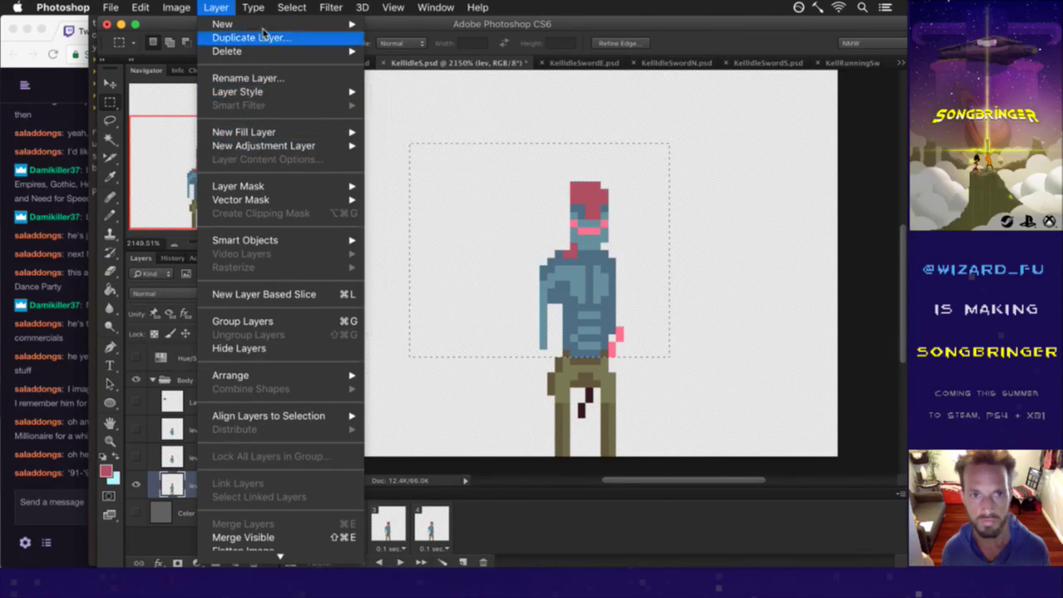
pyautogui.moveTo(263, 25)
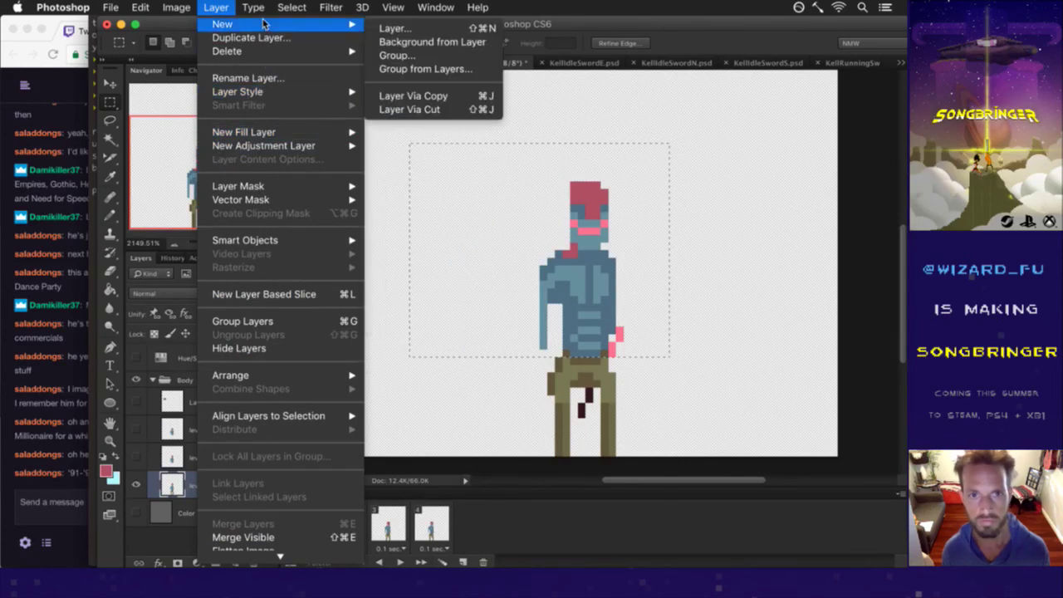
pyautogui.click(407, 110)
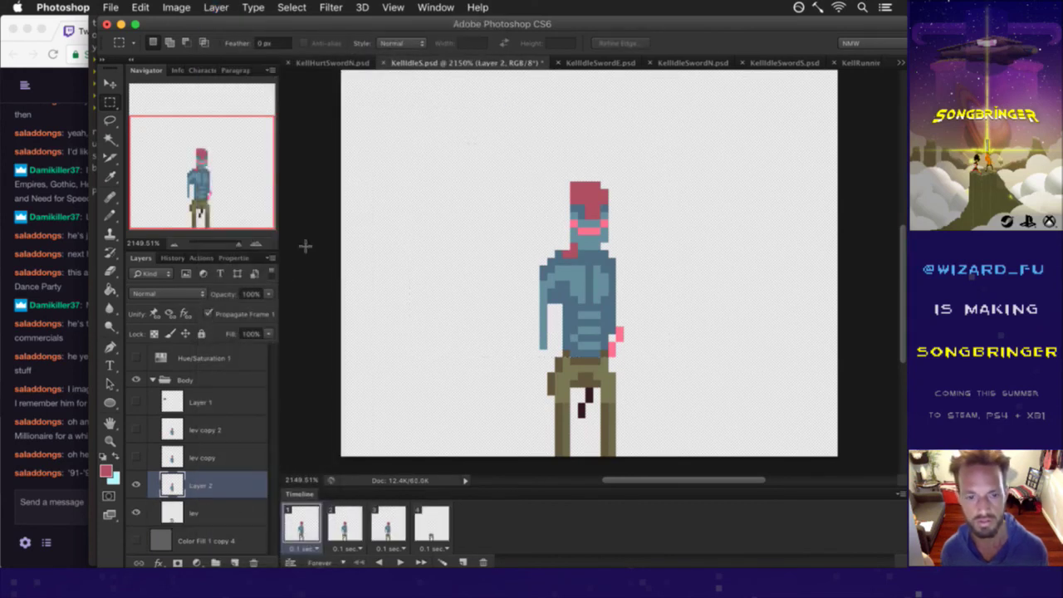
# Make the upper body visible on frame 4 and check frames 1 and 2.
pyautogui.click(417, 518)
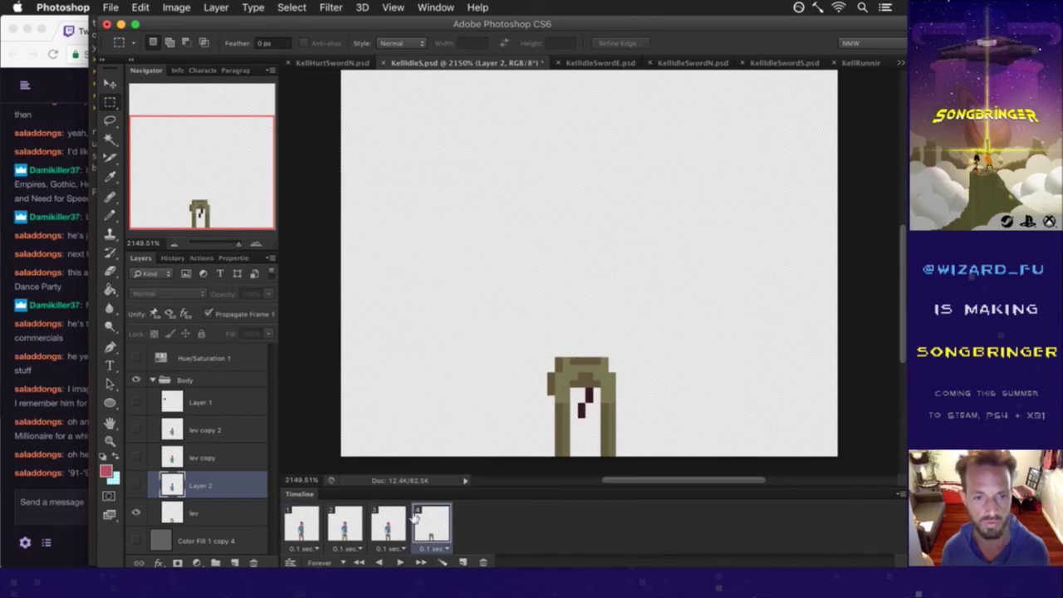
pyautogui.click(136, 456)
pyautogui.click(299, 521)
pyautogui.click(340, 530)
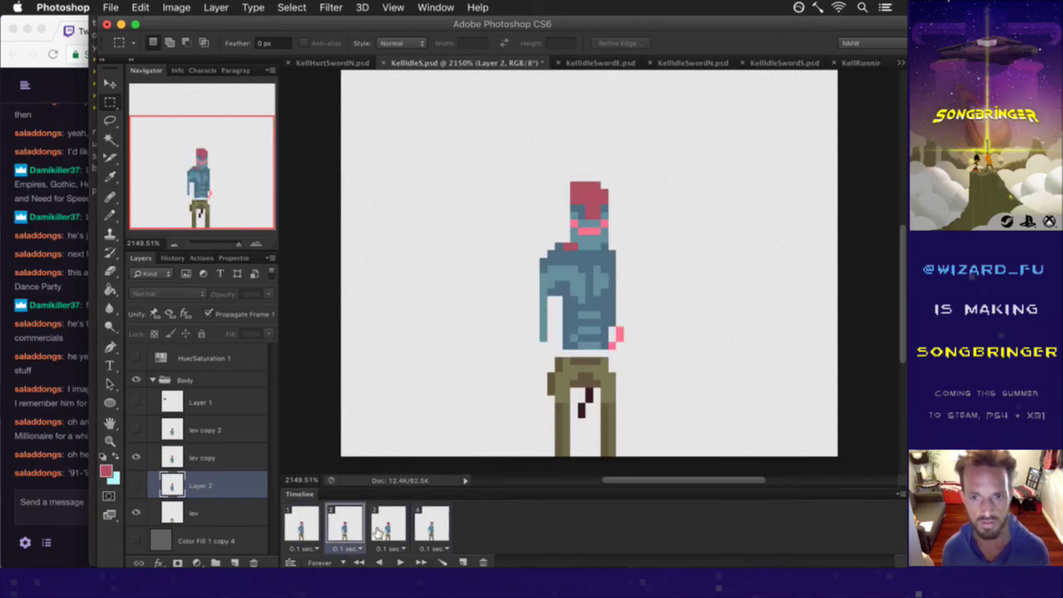
# Sample the torso's dark blue and pencil in the missing waist row on frame 2's lev copy layer.
pyautogui.click(176, 455)
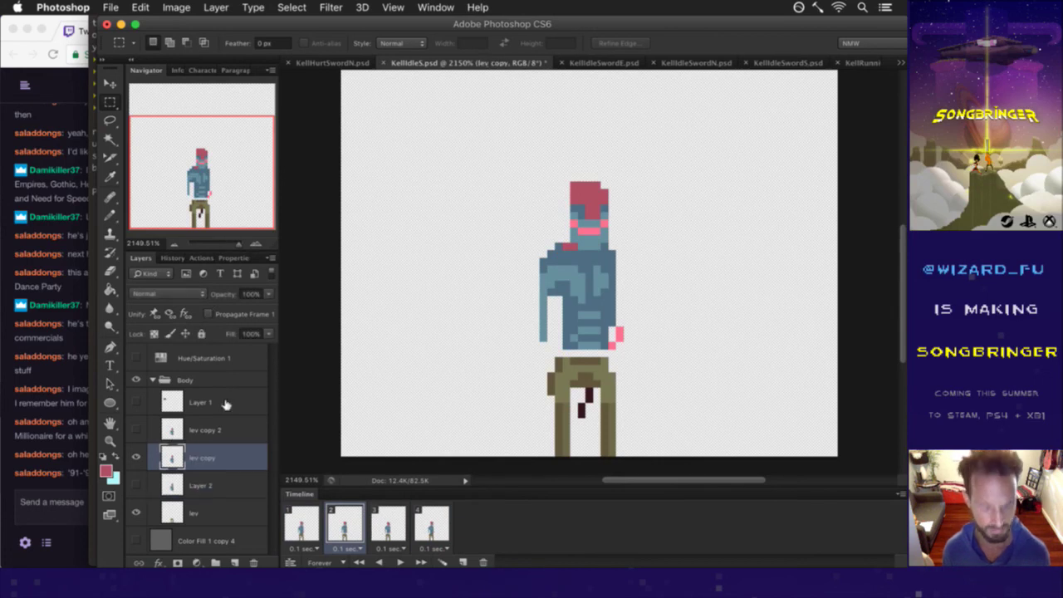
pyautogui.press('i')
pyautogui.click(571, 344)
pyautogui.press('b')
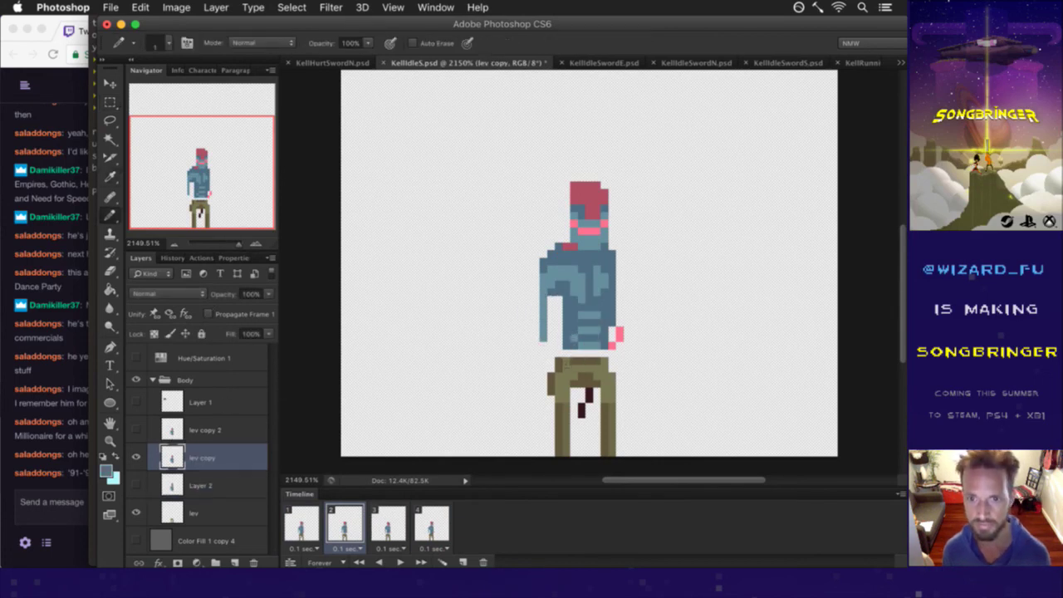
pyautogui.click(199, 484)
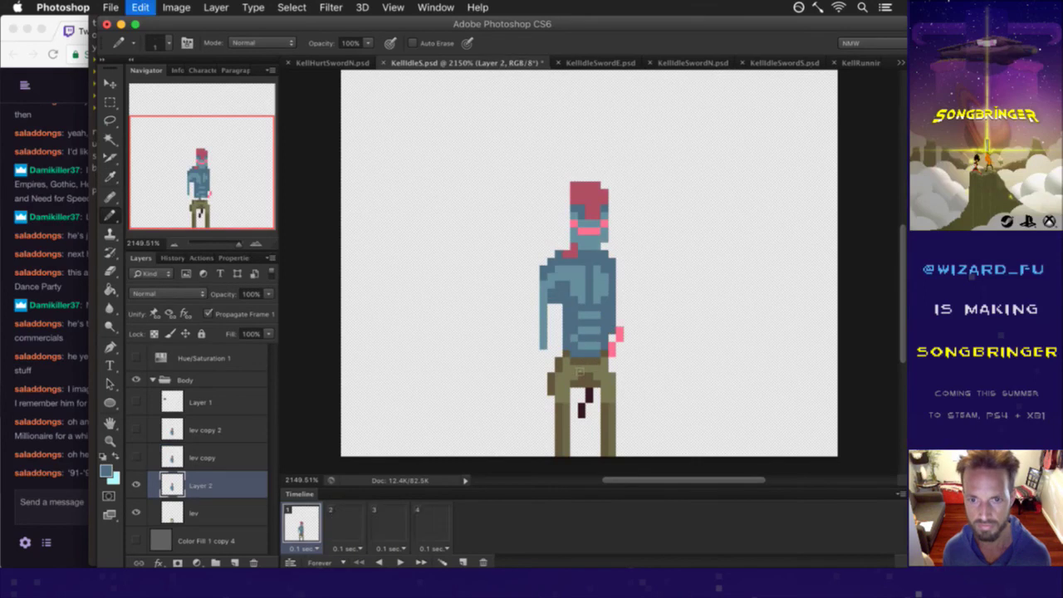
pyautogui.click(204, 459)
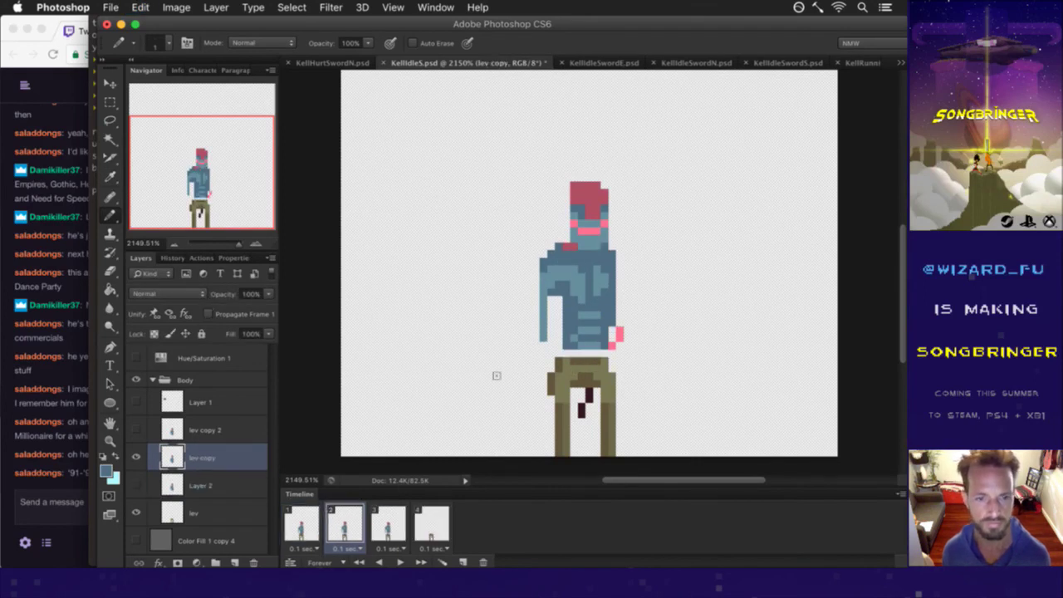
pyautogui.moveTo(566, 353); pyautogui.dragTo(589, 353)
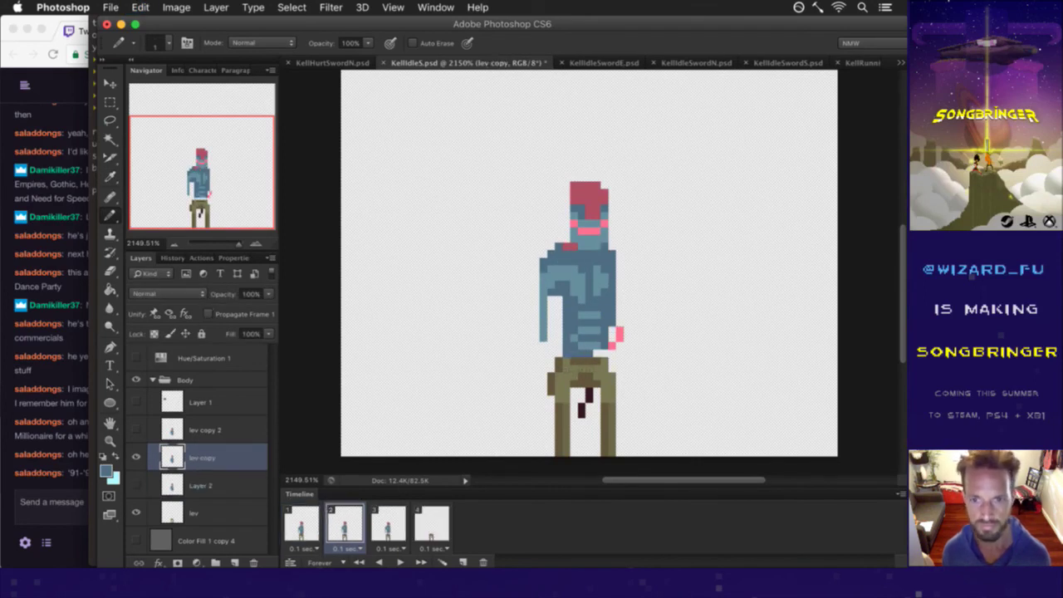
# Pencil in the missing waist row on frame 3's lev copy 2 layer and touch up frame 2's waist using sampled trouser brown and torso blue.
pyautogui.click(388, 523)
pyautogui.click(186, 425)
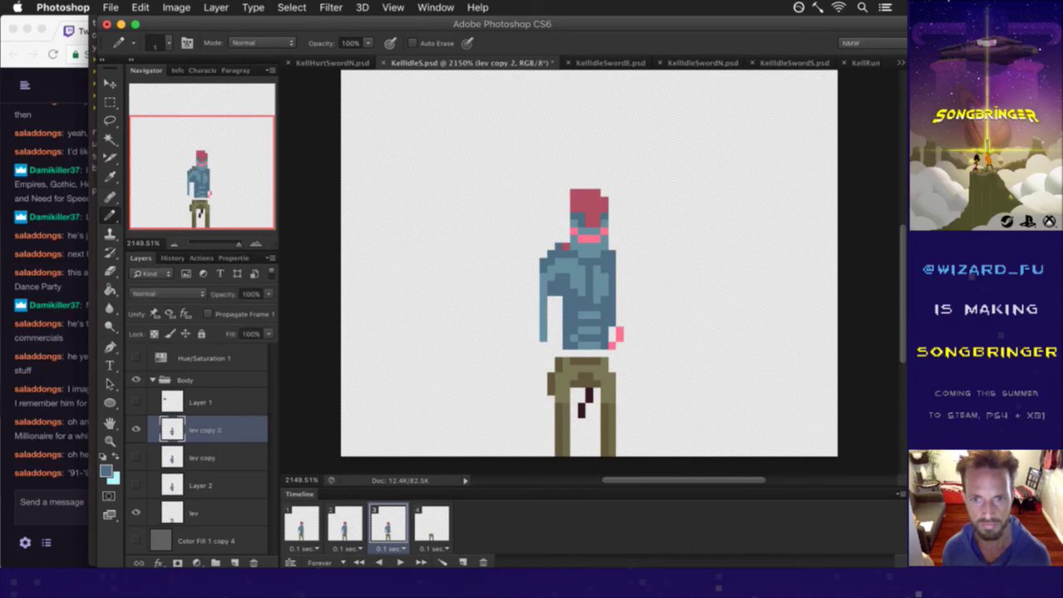
pyautogui.moveTo(563, 353); pyautogui.dragTo(593, 354)
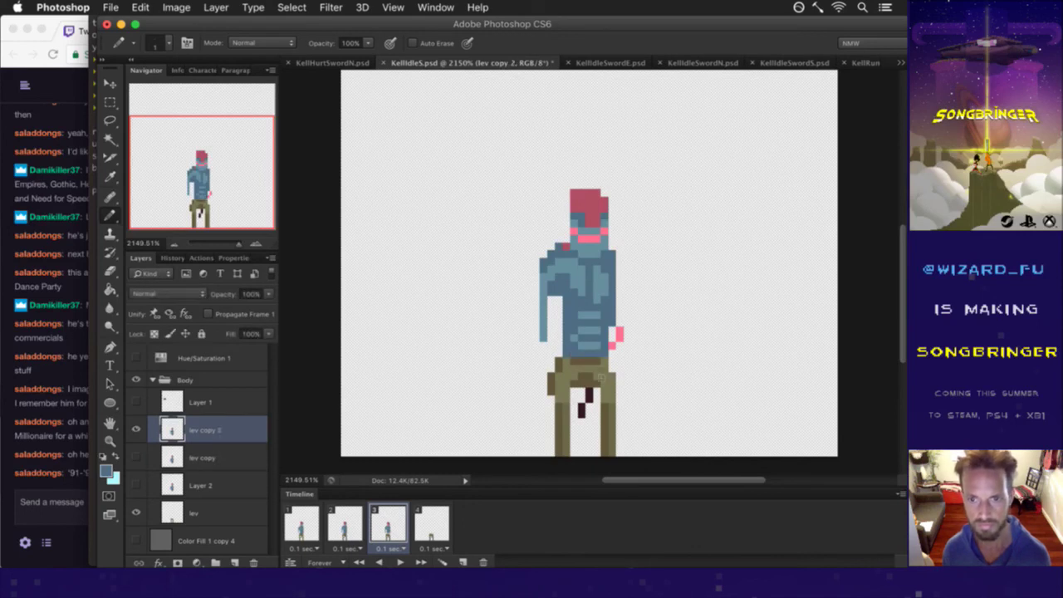
pyautogui.keyDown('alt'); pyautogui.click(571, 375); pyautogui.keyUp('alt')
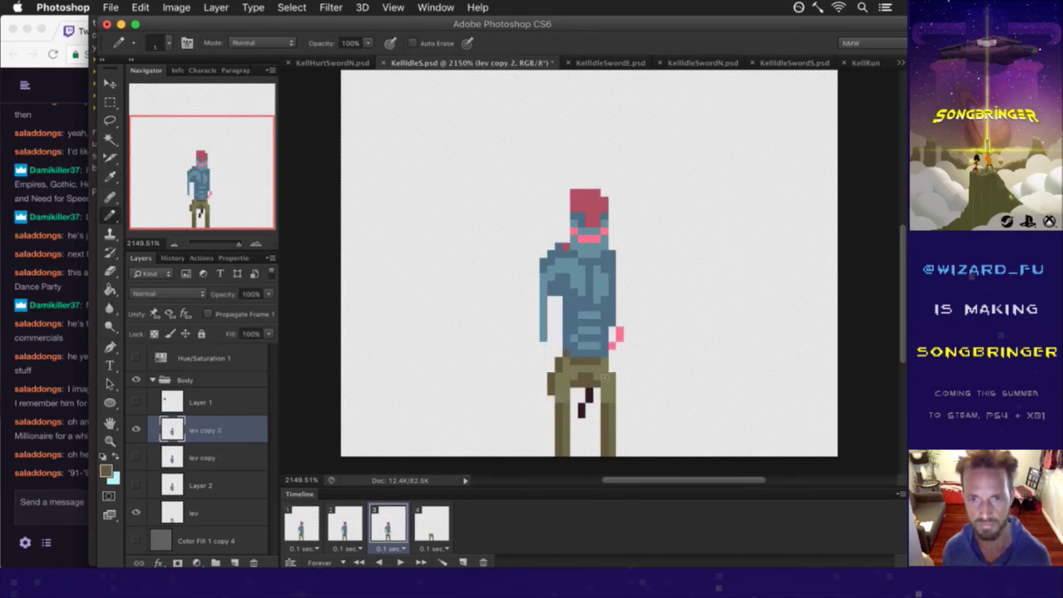
pyautogui.click(345, 524)
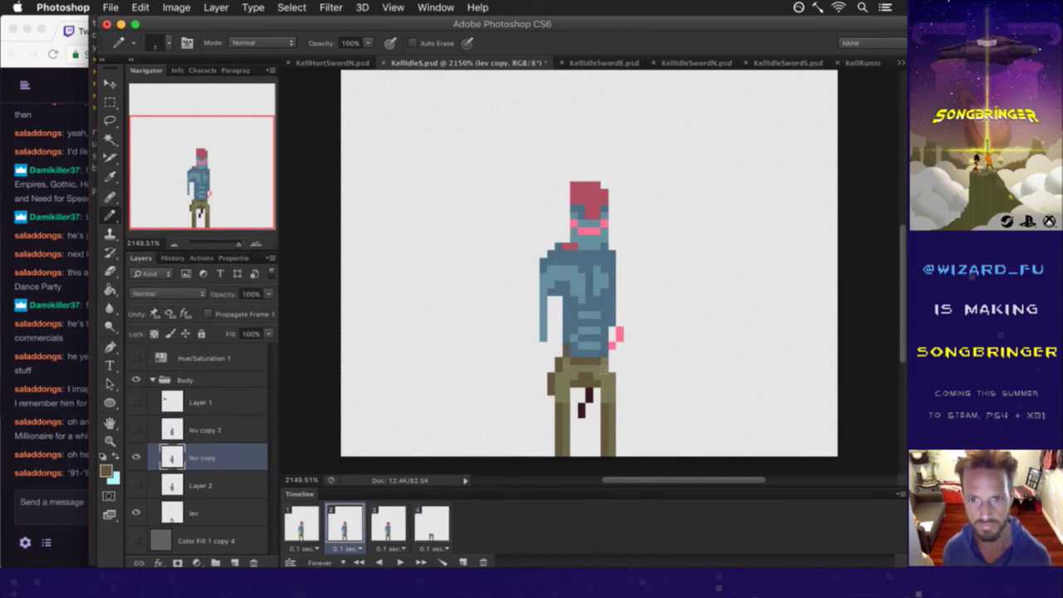
pyautogui.keyDown('alt'); pyautogui.click(574, 343); pyautogui.keyUp('alt')
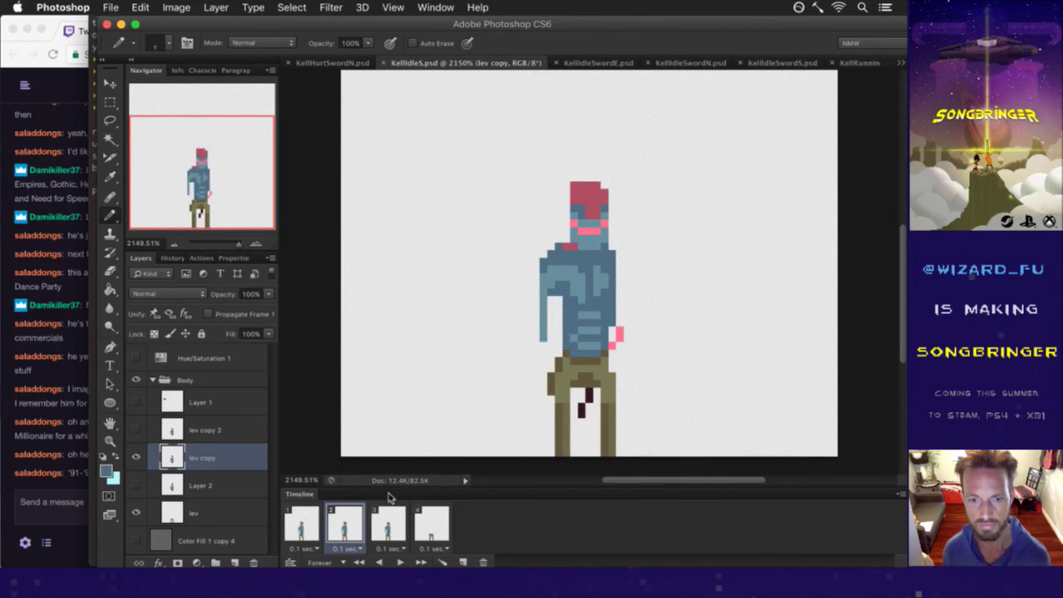
# Show the Layer 2 upper body on frame 4 and make Layer 2 the active layer.
pyautogui.click(431, 518)
pyautogui.click(136, 485)
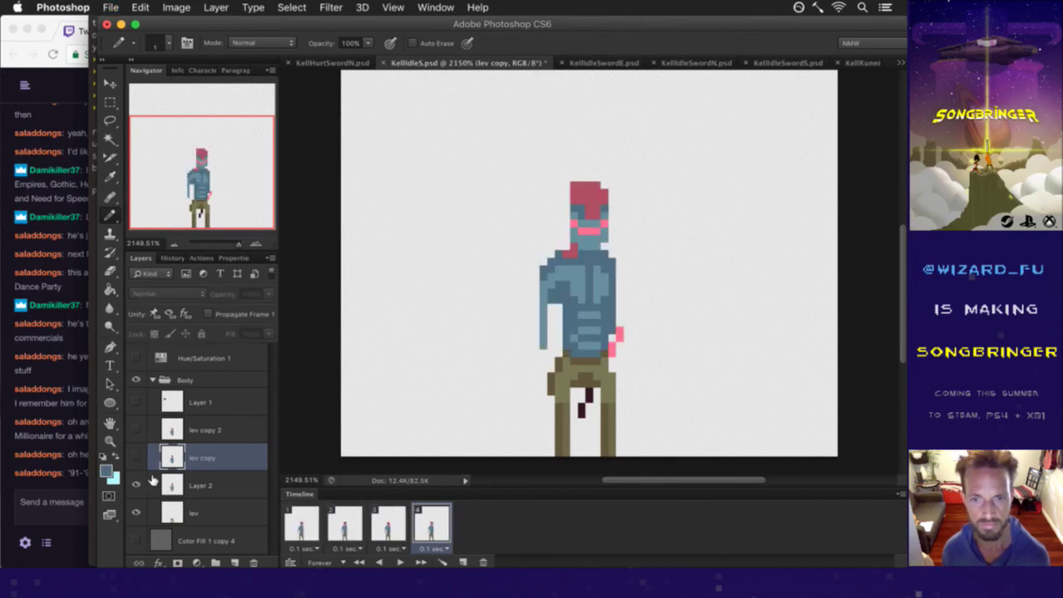
pyautogui.click(170, 483)
# Compare frames 3, 2 and 1, and play and stop the idle animation.
pyautogui.click(392, 519)
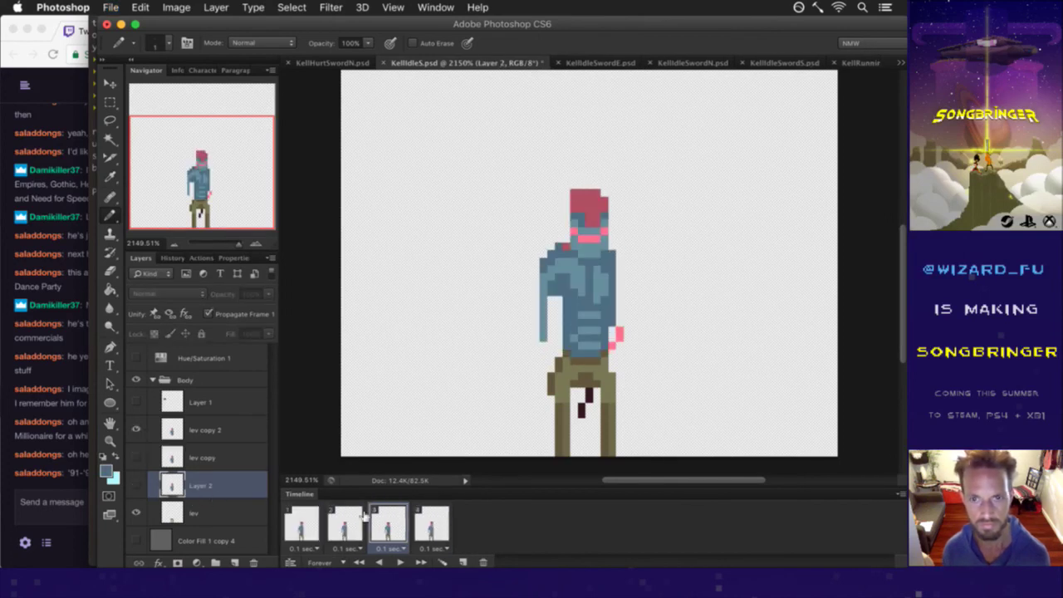
pyautogui.click(347, 520)
pyautogui.click(309, 521)
pyautogui.click(399, 562)
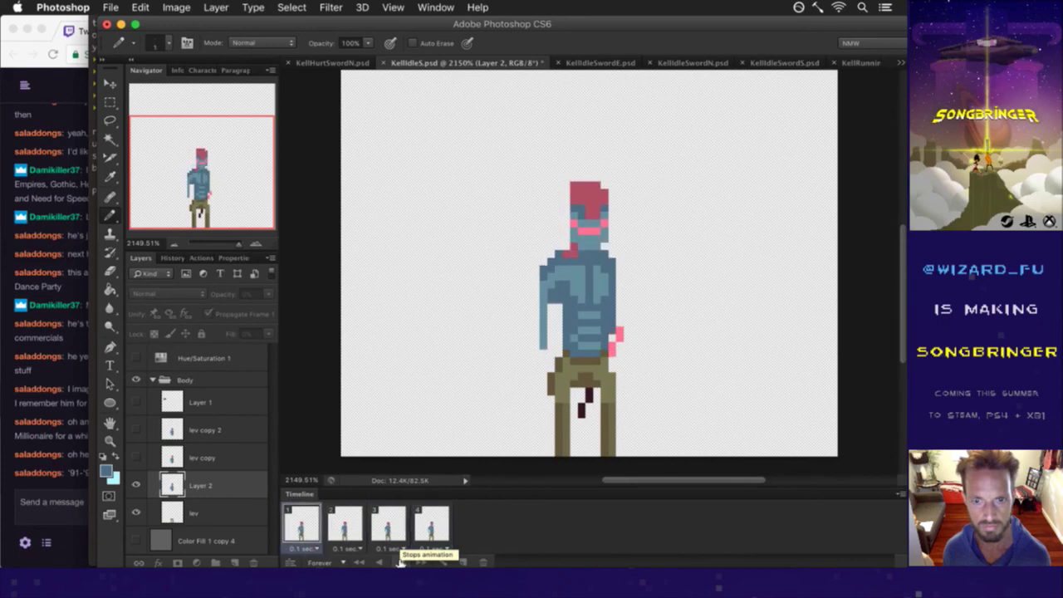
pyautogui.click(401, 559)
# On frame 2, duplicate the lev legs layer, hide the original, and erase the bottom pixel row of the left-hand leg on the copy.
pyautogui.click(348, 523)
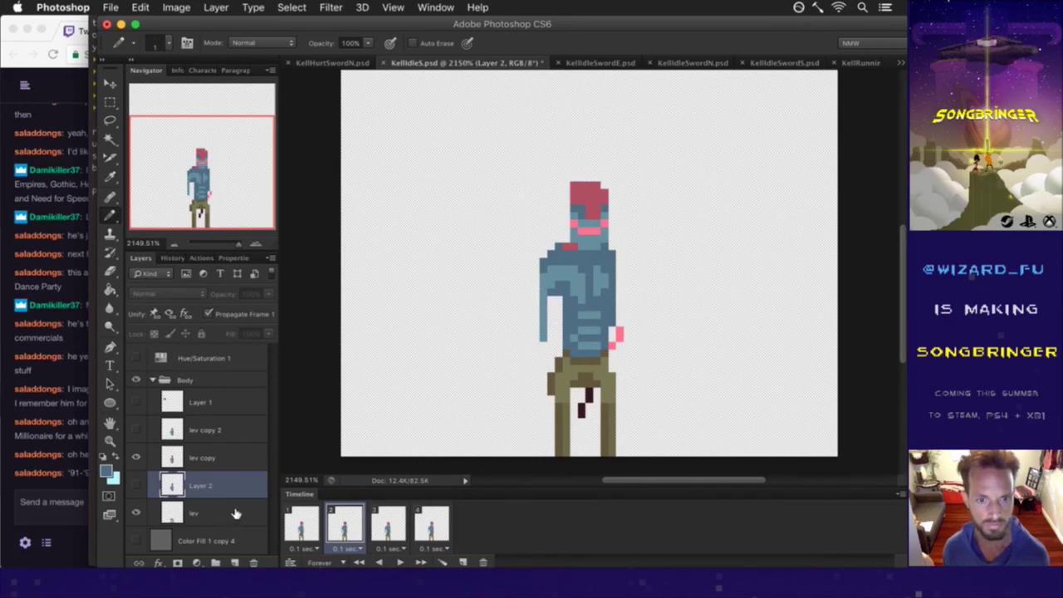
pyautogui.click(235, 514)
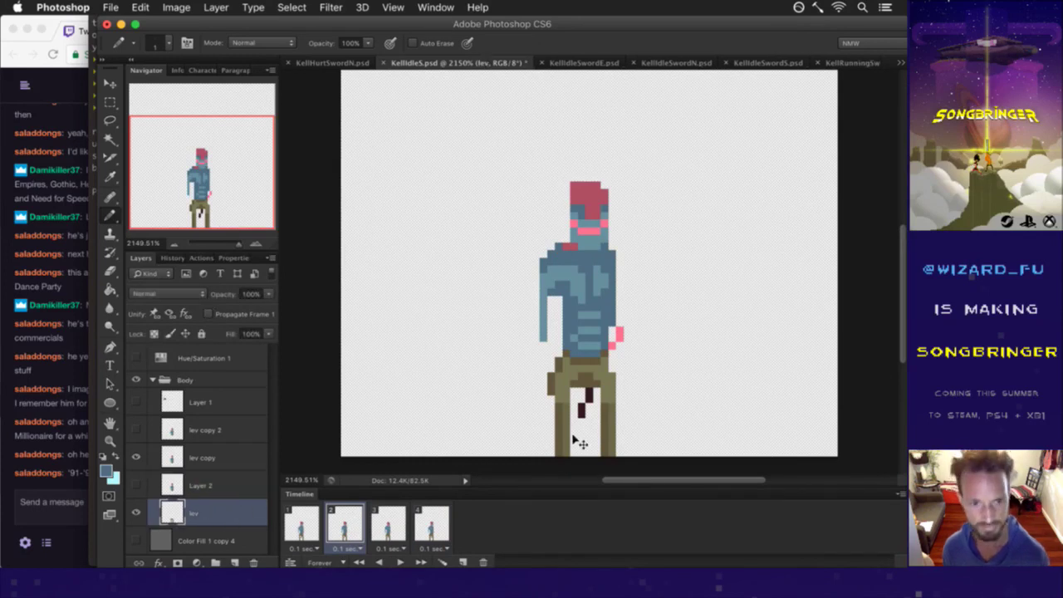
pyautogui.press('super+j')
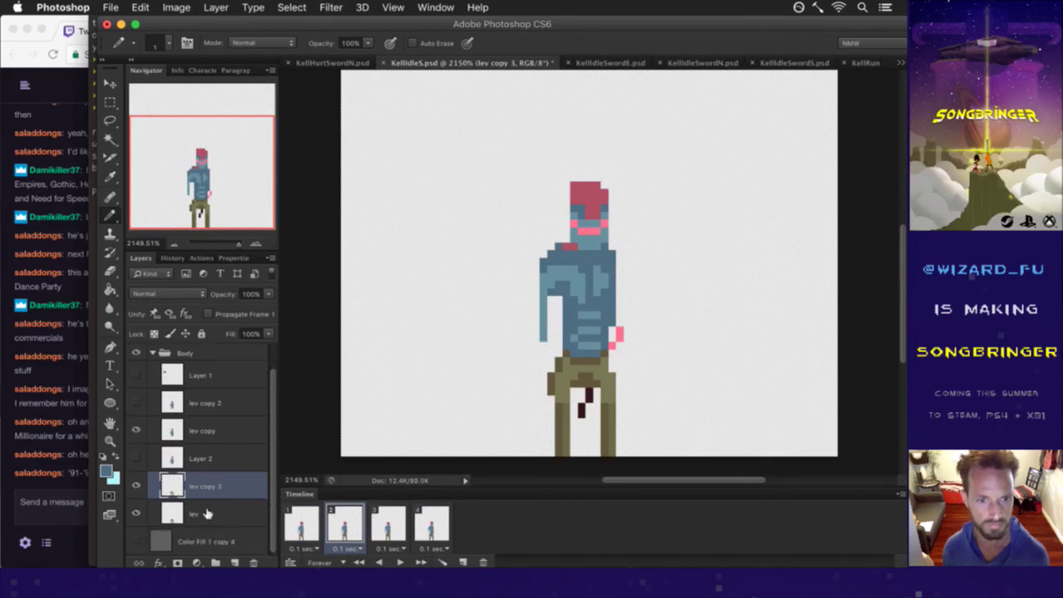
pyautogui.click(136, 485)
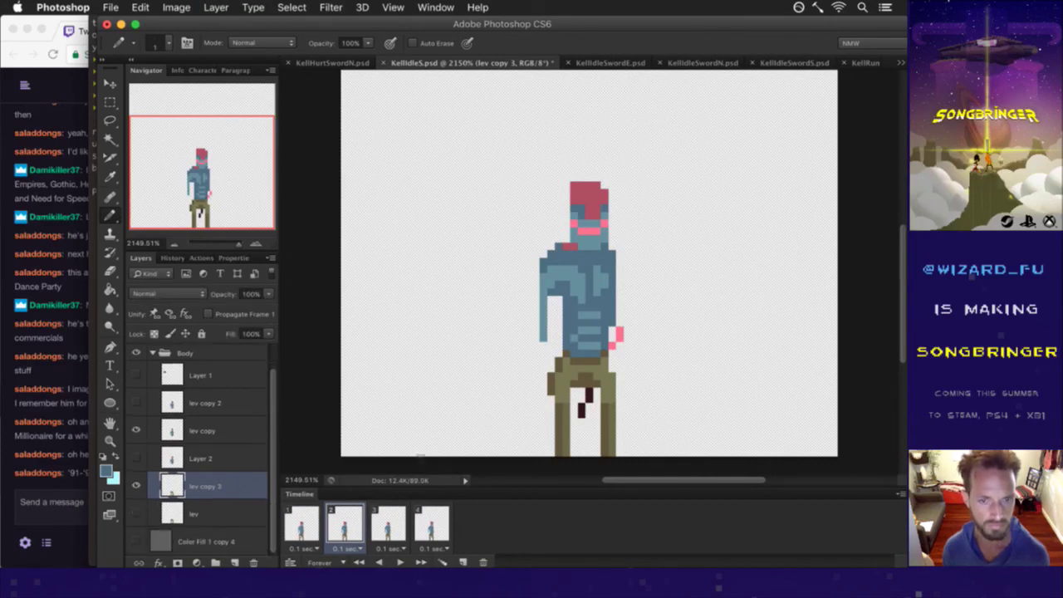
pyautogui.press('e')
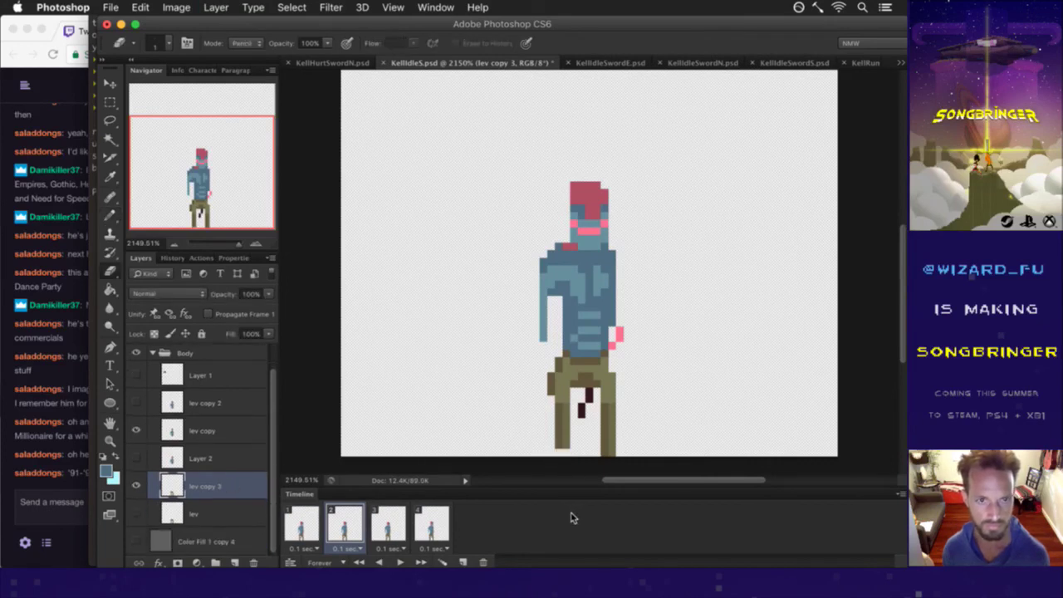
# On frame 3, show the lev copy 3 legs in place of lev and sample the trouser brown for the Pencil.
pyautogui.click(376, 525)
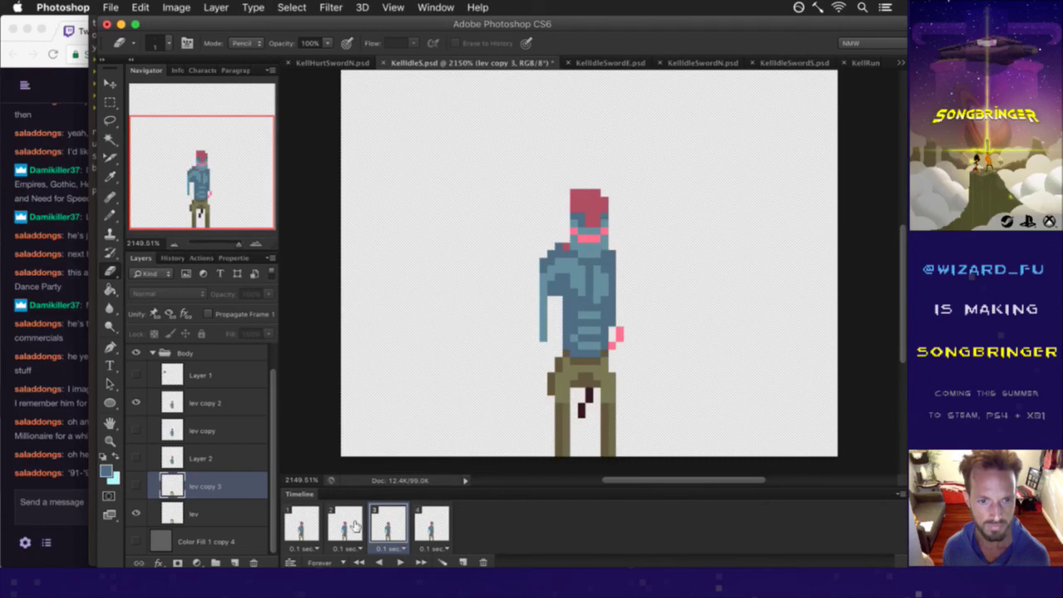
pyautogui.click(136, 486)
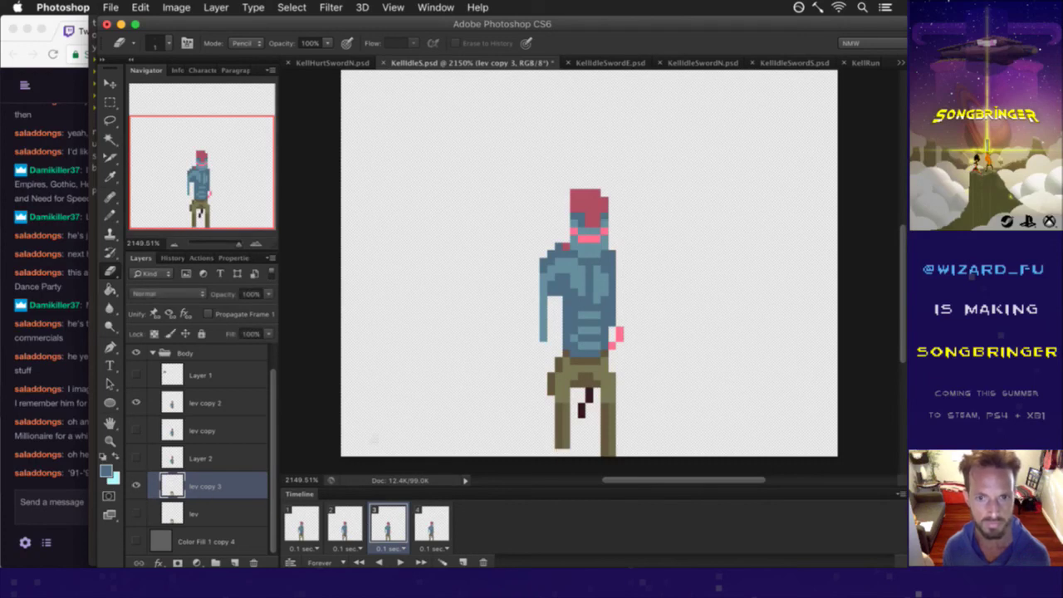
pyautogui.keyDown('alt'); pyautogui.click(557, 411); pyautogui.keyUp('alt')
pyautogui.keyDown('alt'); pyautogui.click(567, 416); pyautogui.keyUp('alt')
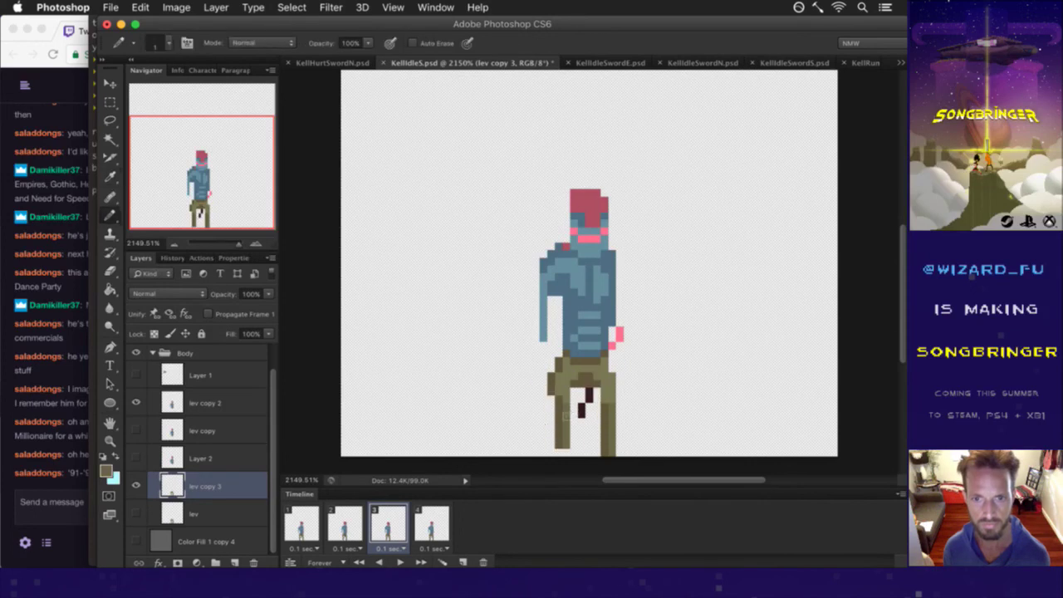
# Play the idle animation to check the leg movement and stop it.
pyautogui.press('space')
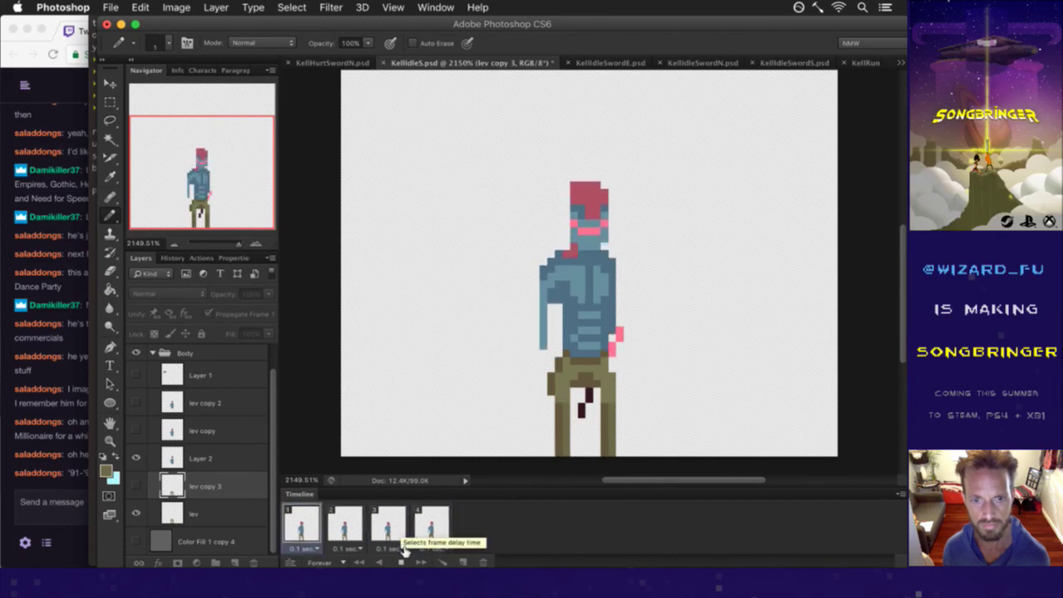
pyautogui.click(401, 560)
pyautogui.click(402, 560)
pyautogui.click(402, 560)
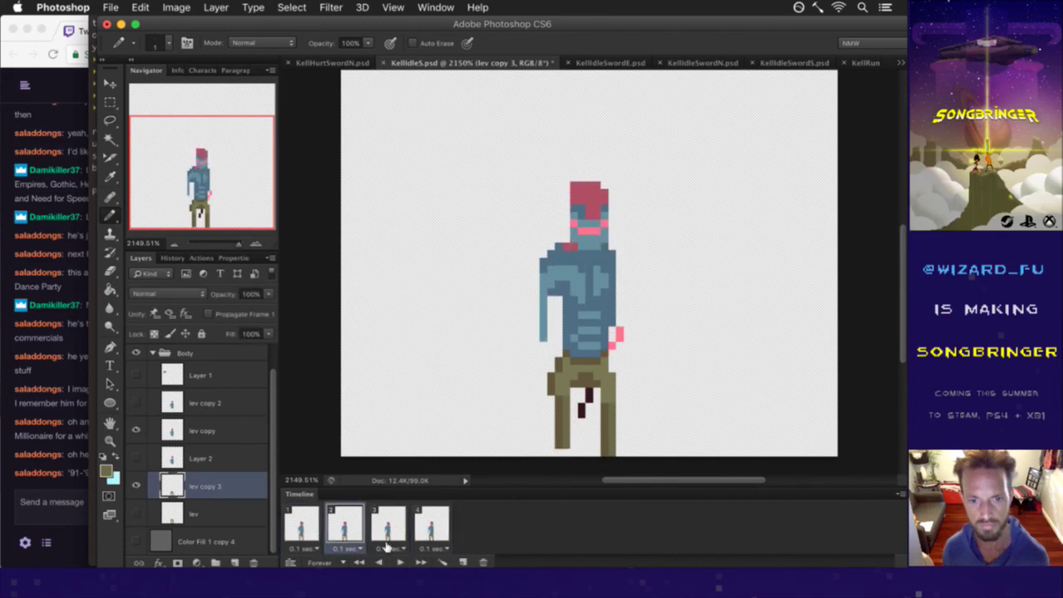
# Return to frame 1 and render all frames as a PNG image sequence named KellIdleS.png at document size and 10 fps.
pyautogui.click(314, 521)
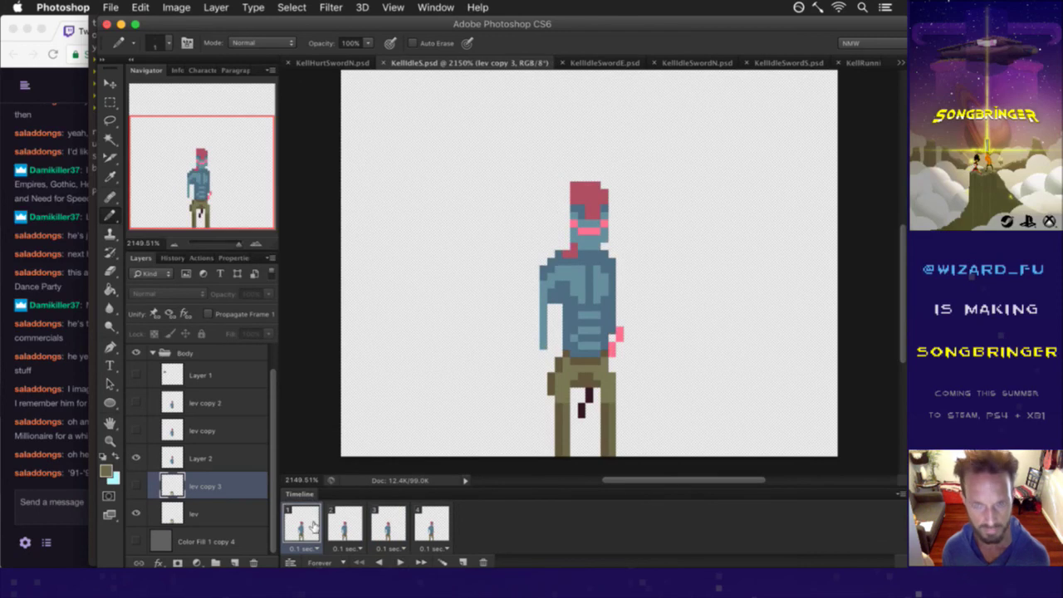
pyautogui.press('super+alt+shift+r')
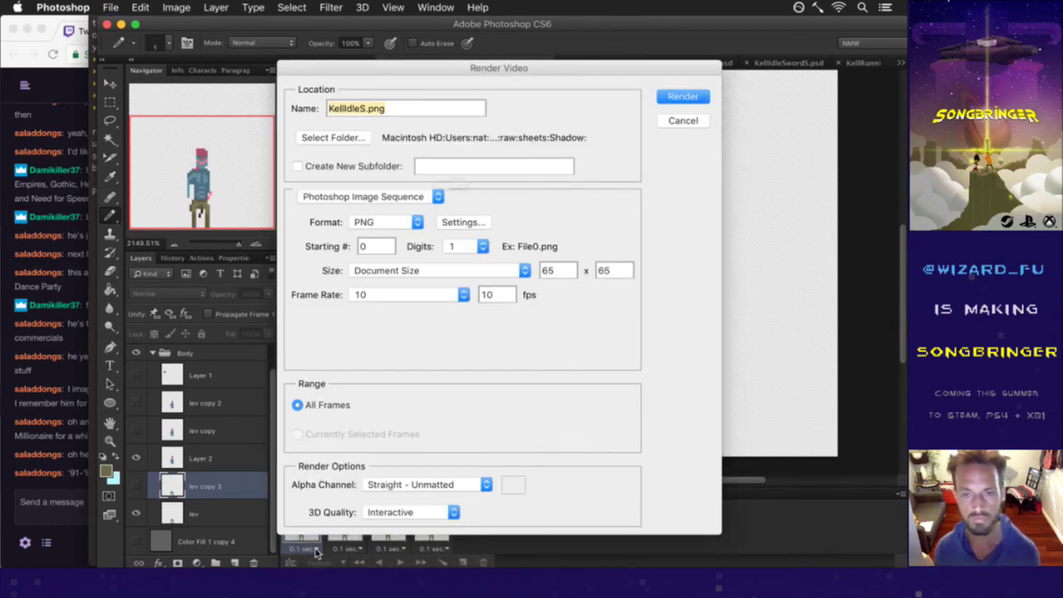
pyautogui.press('Return')
pyautogui.press('Return')
# Switch to iTerm, build and run Songbringer to check Kell's idle sprite in the game, quit it, and return to Photoshop.
pyautogui.press('super+Tab')
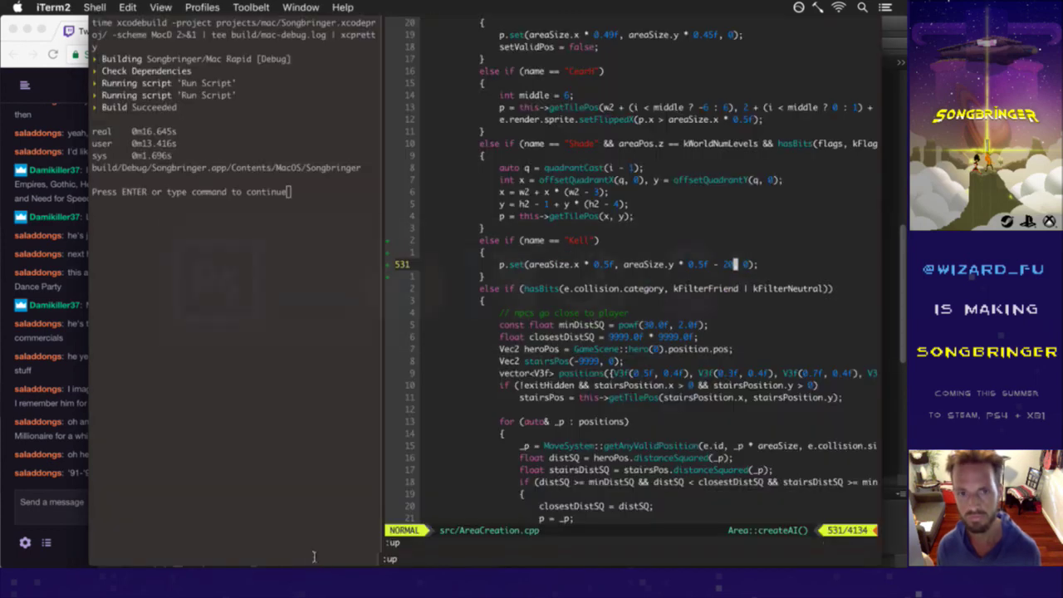
pyautogui.press('Return')
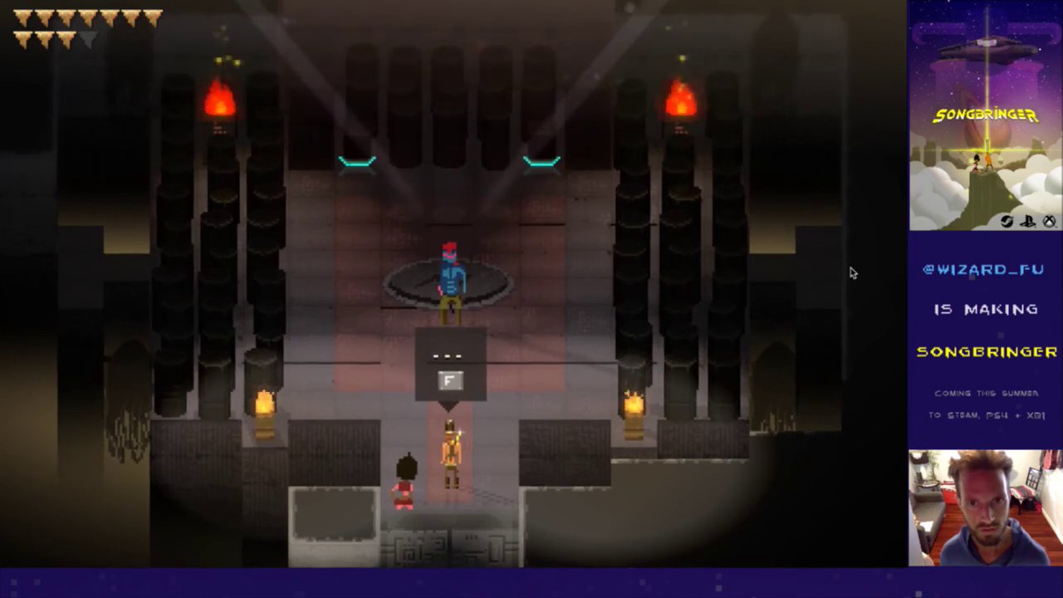
pyautogui.press('super+q')
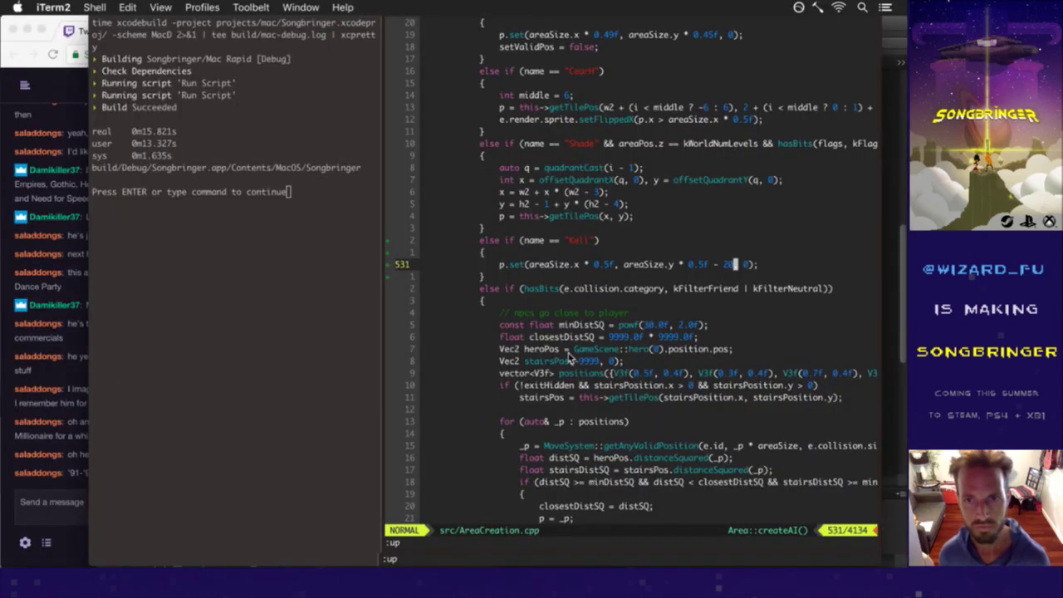
pyautogui.press('super+grave')
pyautogui.press('super+grave')
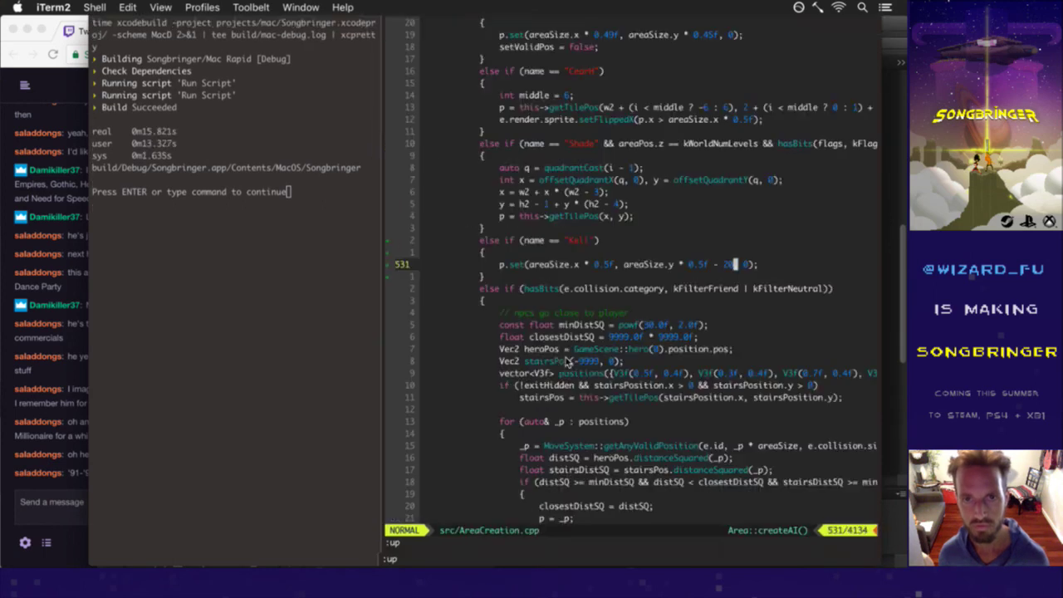
pyautogui.press('super+Tab')
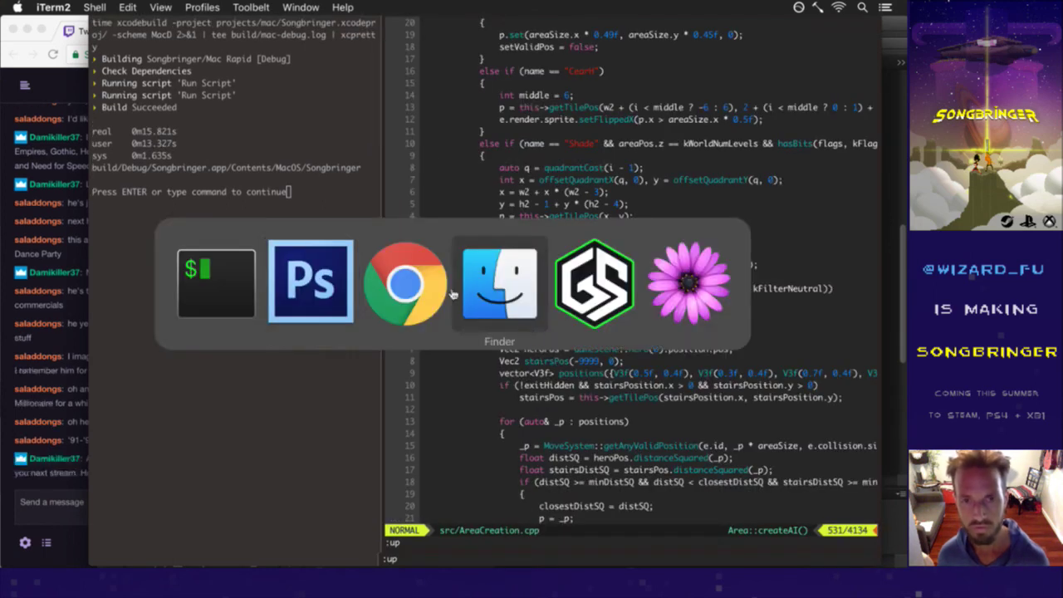
pyautogui.click(319, 307)
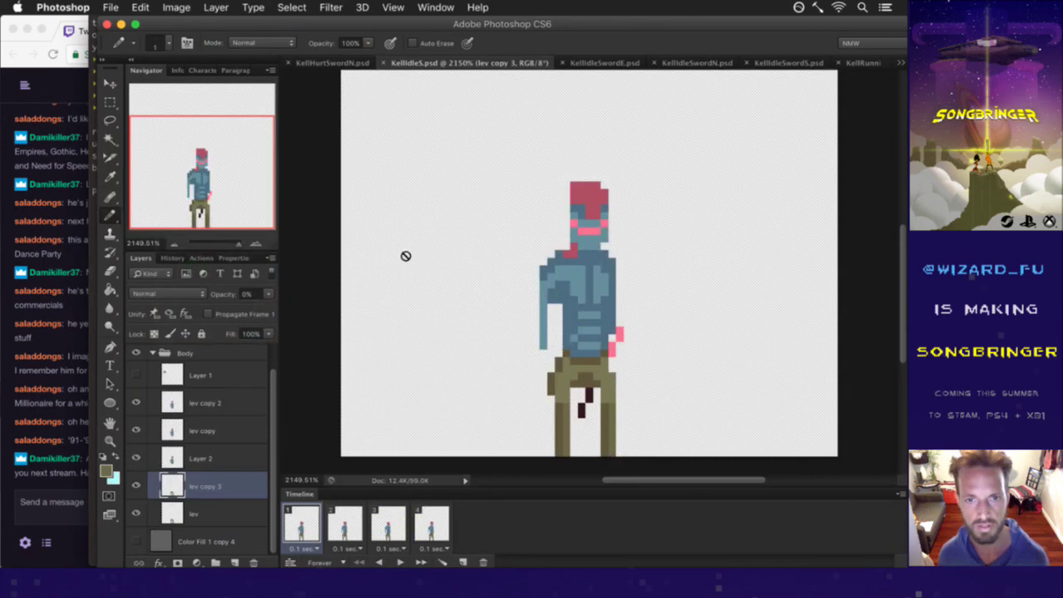
# Switch to Chrome, send the HeyGuys emote in the Twitch chat, and return to Photoshop.
pyautogui.click(66, 487)
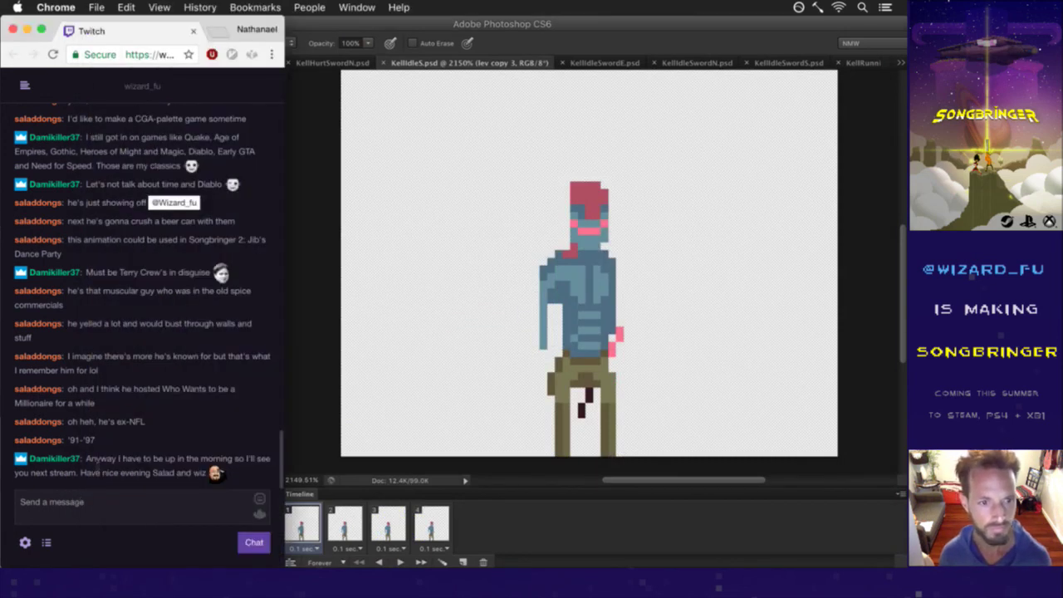
pyautogui.moveTo(96, 458); pyautogui.dragTo(117, 473)
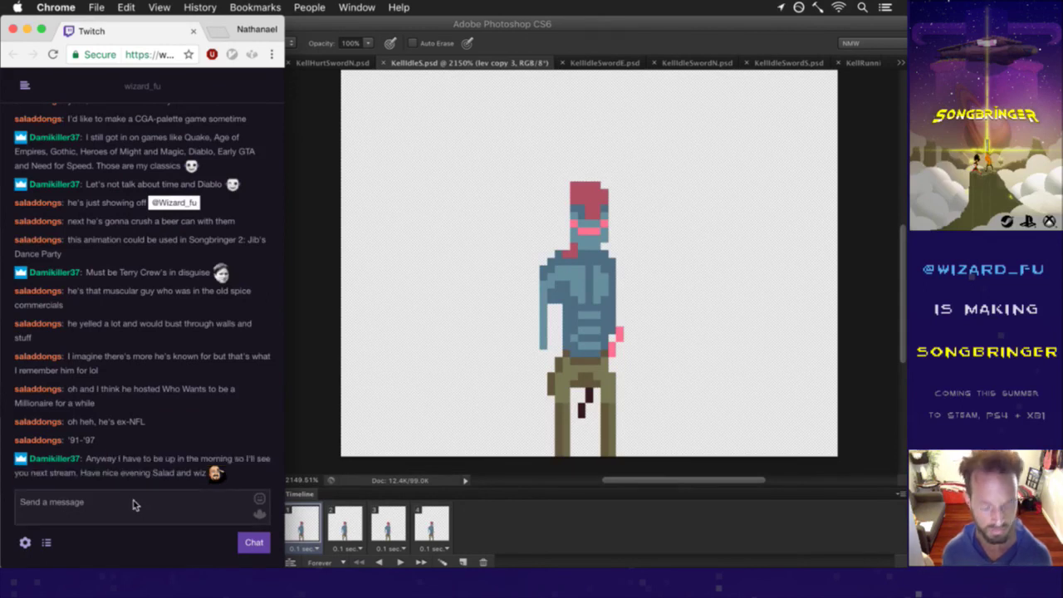
pyautogui.write('HeyGuys')
pyautogui.press('Return')
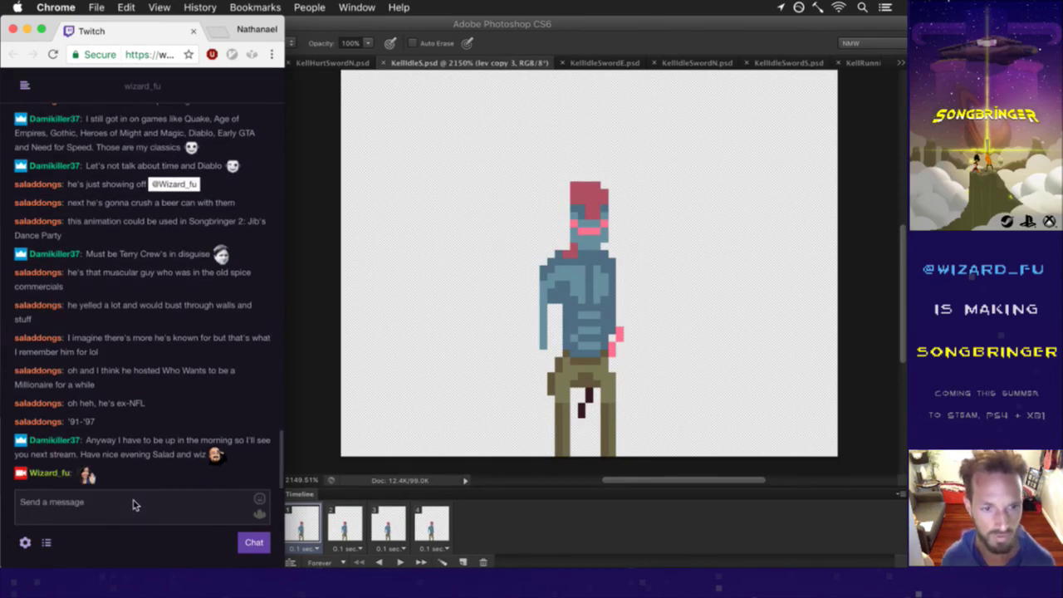
pyautogui.click(329, 359)
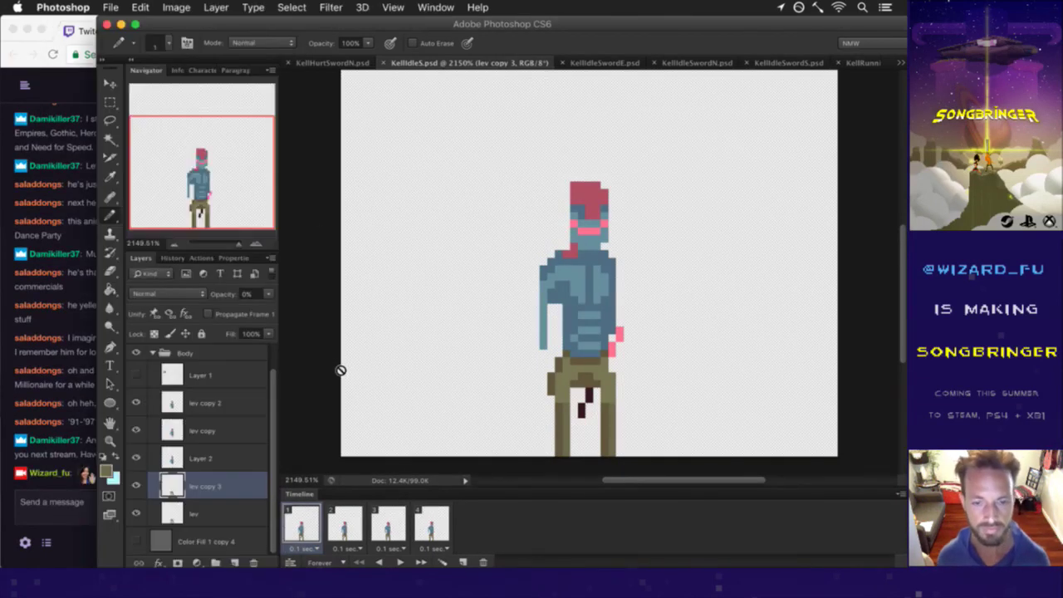
# Switch to iTerm and review the Git diff of Kell.txt, the KellIdleS files and AreaCreation.cpp.
pyautogui.press('super+Tab')
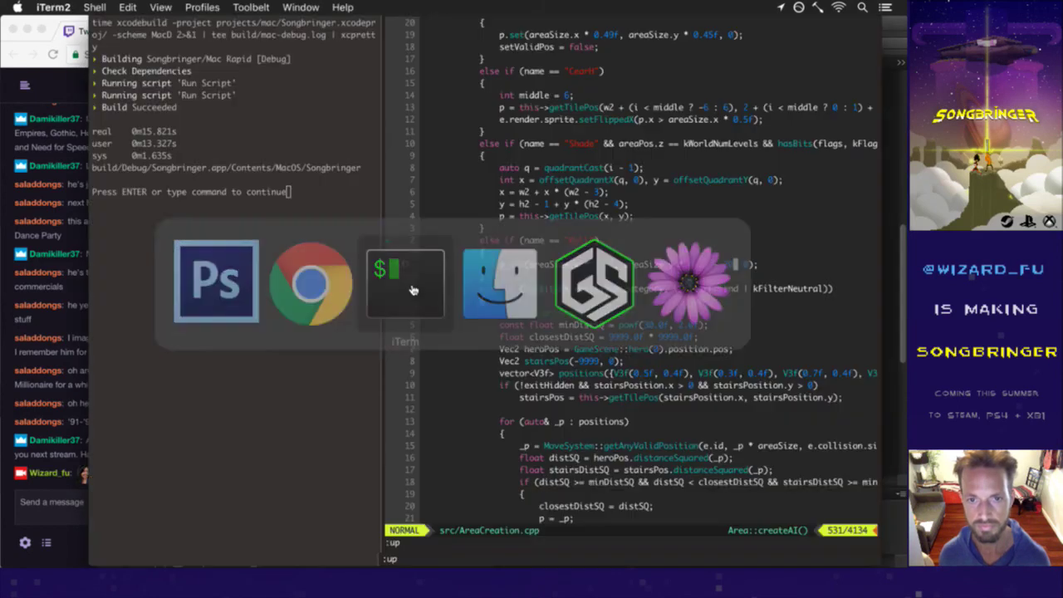
pyautogui.press('F5')
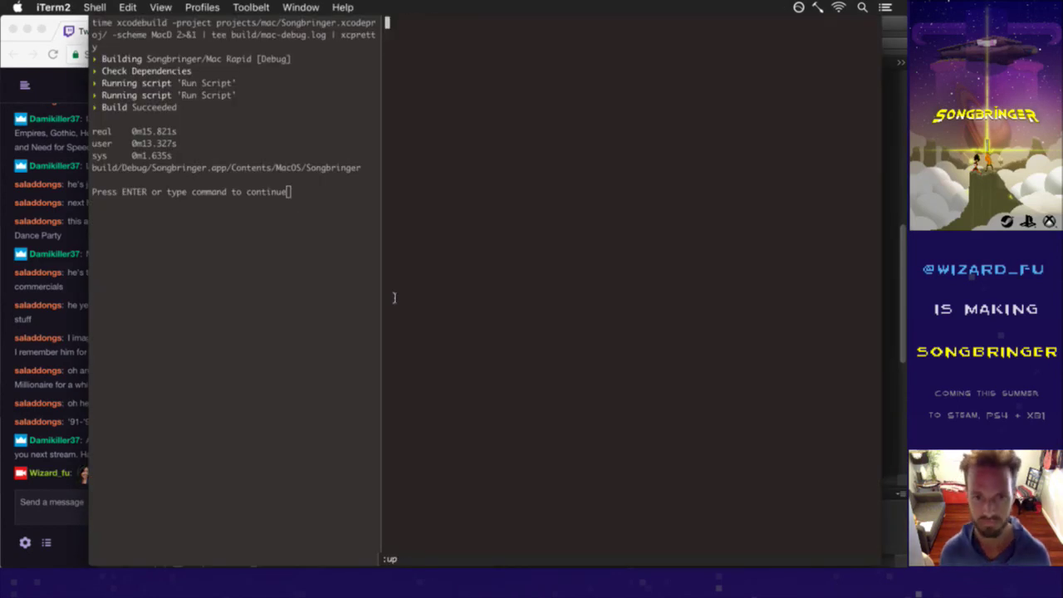
pyautogui.write(':!g')
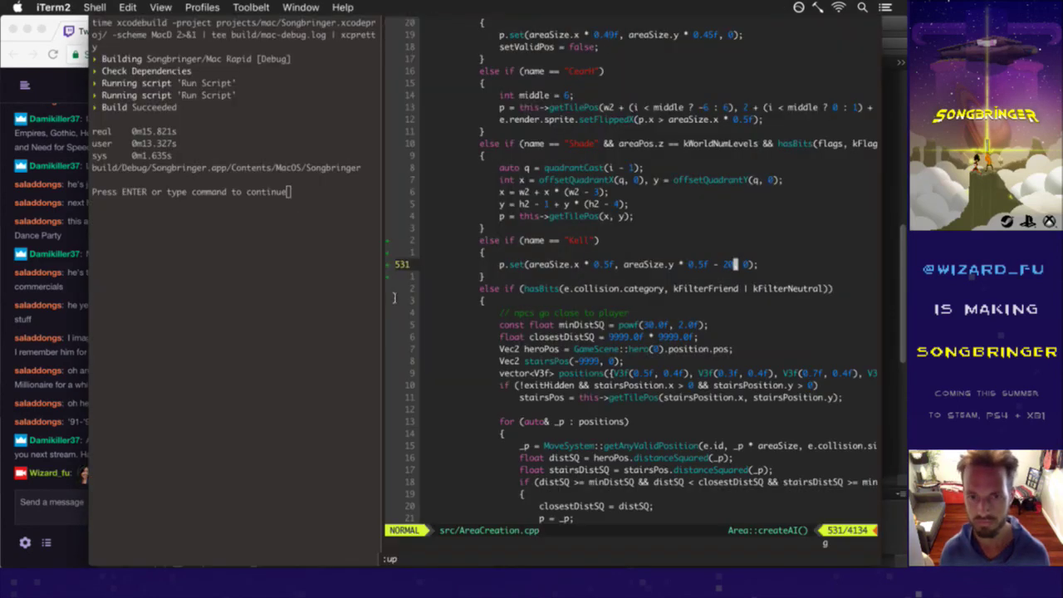
pyautogui.press('Return')
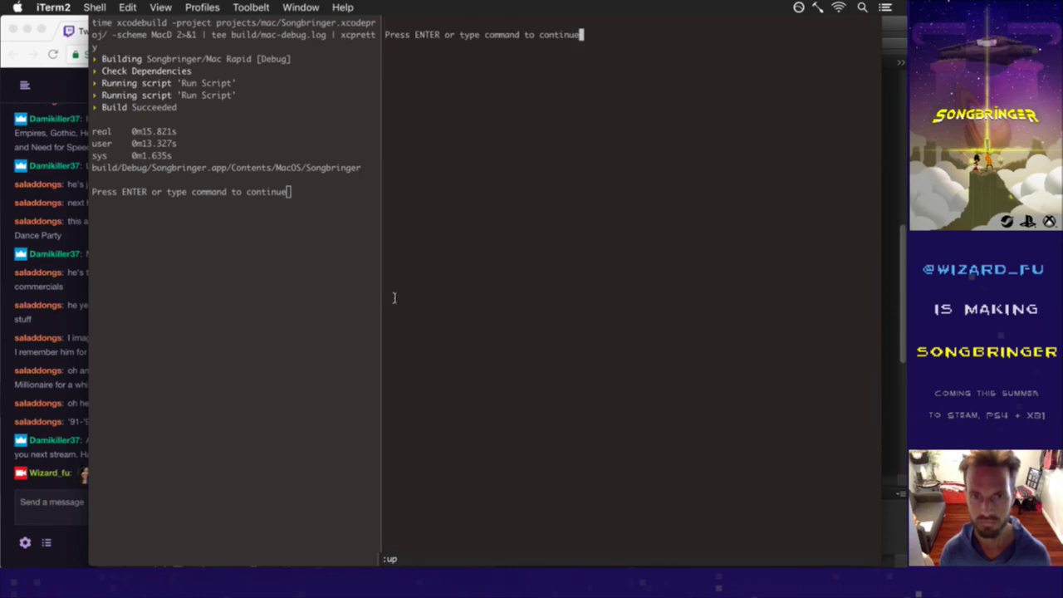
pyautogui.write(':!gd')
pyautogui.press('Return')
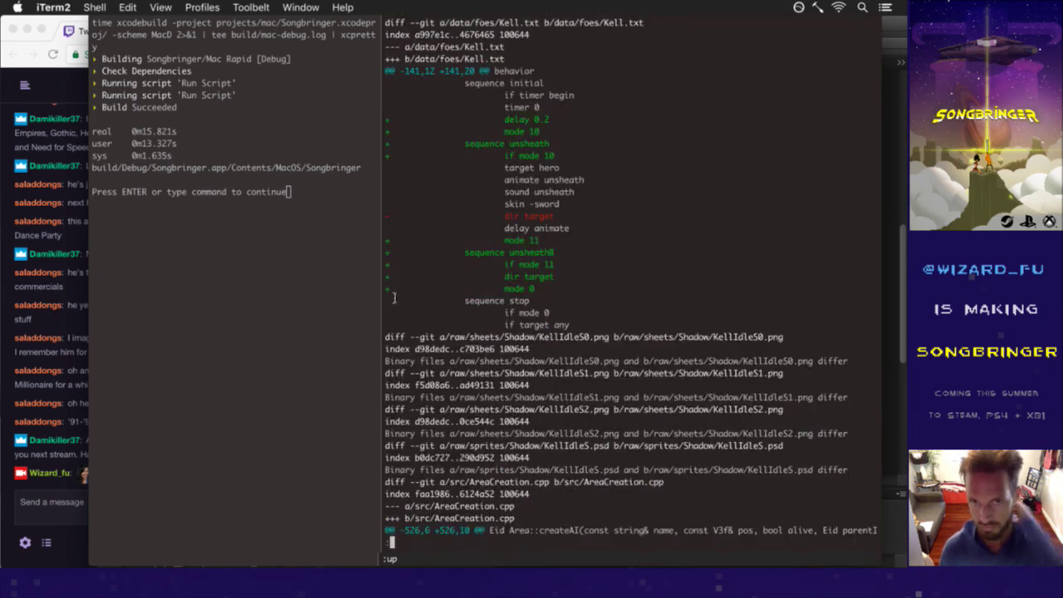
pyautogui.scroll(-4, 394, 297)
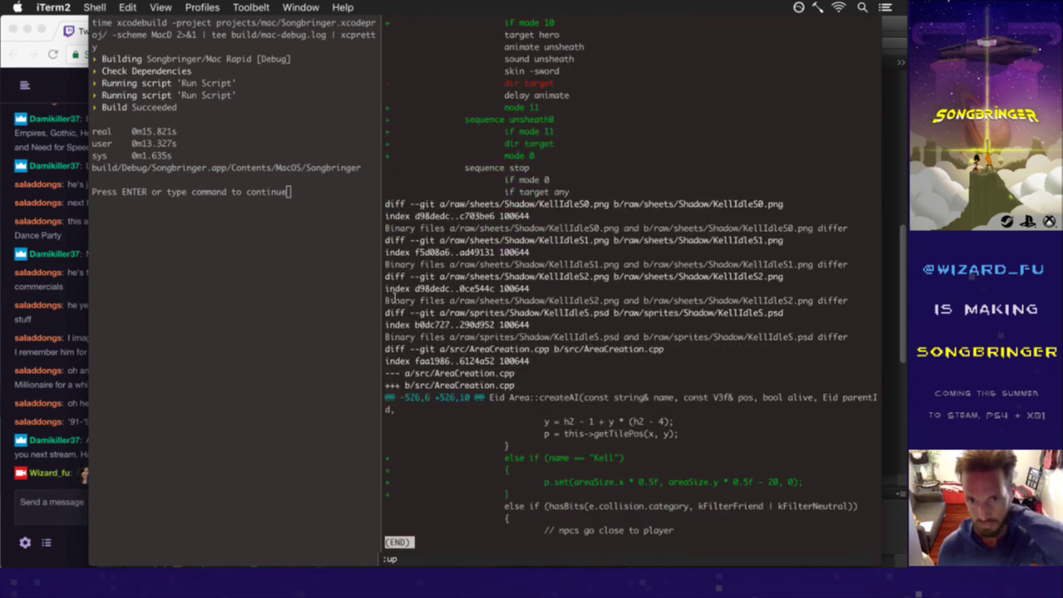
pyautogui.press('q')
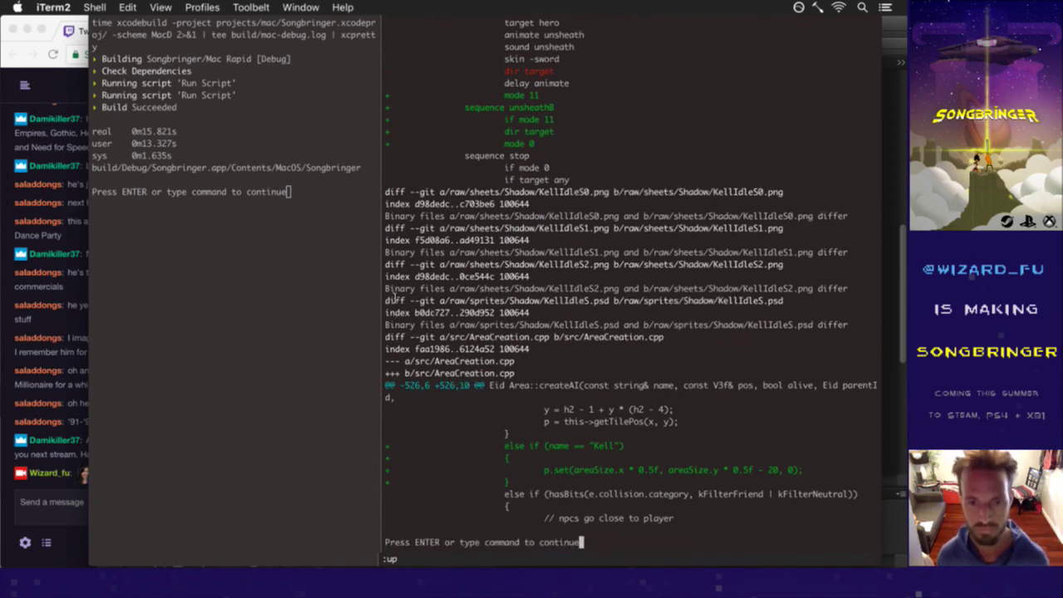
# Commit the modified Kell files with the commit message "kell progress".
pyautogui.press('Return')
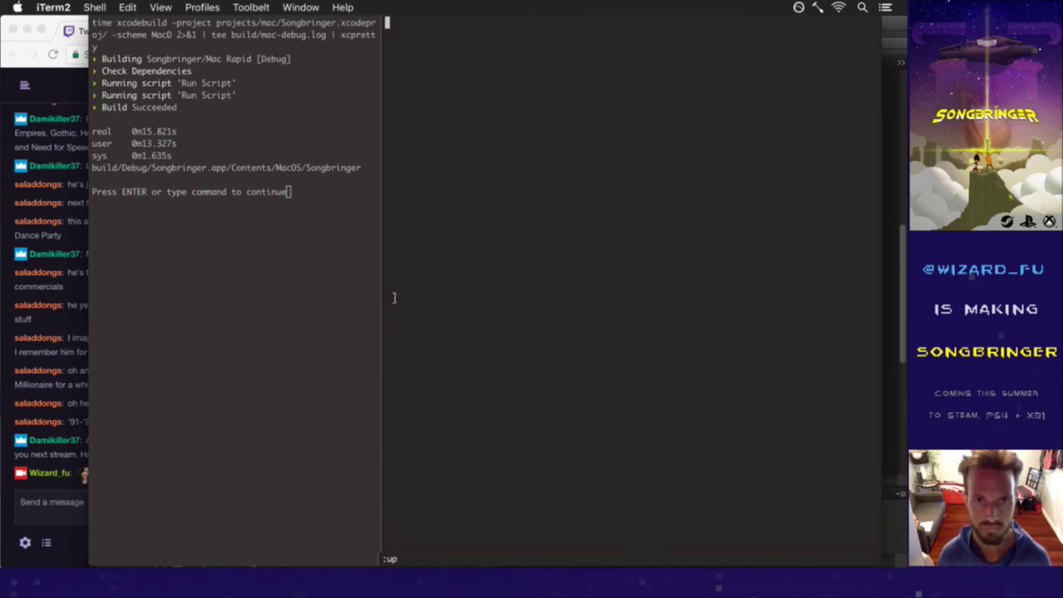
pyautogui.write('Kell progress')
pyautogui.press('Escape')
pyautogui.write(':w')
pyautogui.press('Return')
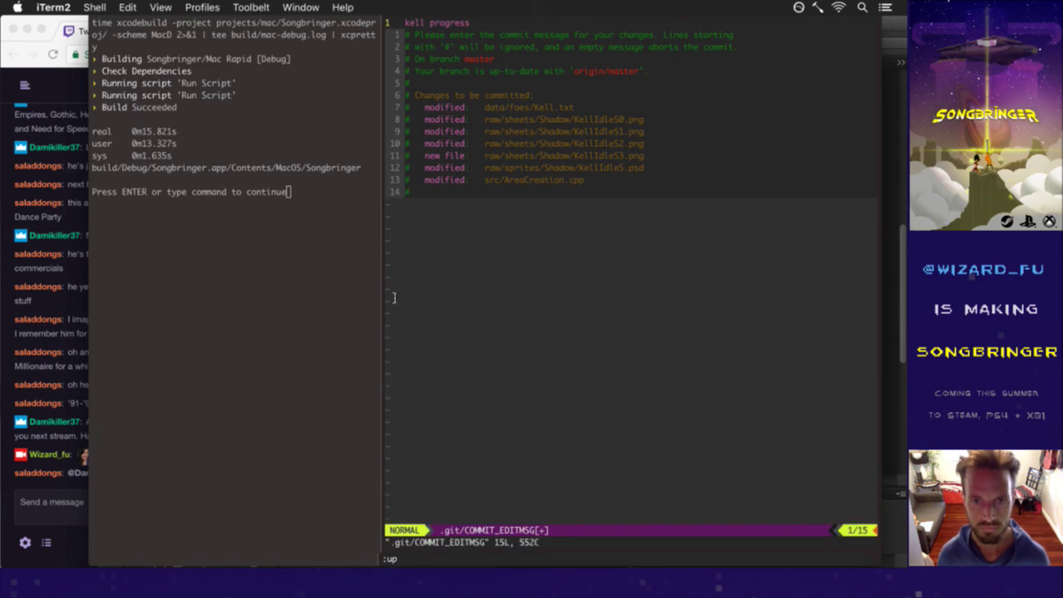
pyautogui.write(':q')
pyautogui.press('Return')
# Switch back to Photoshop and select the entire canvas, briefly checking the Twitch chat in Chrome.
pyautogui.press('super+Tab')
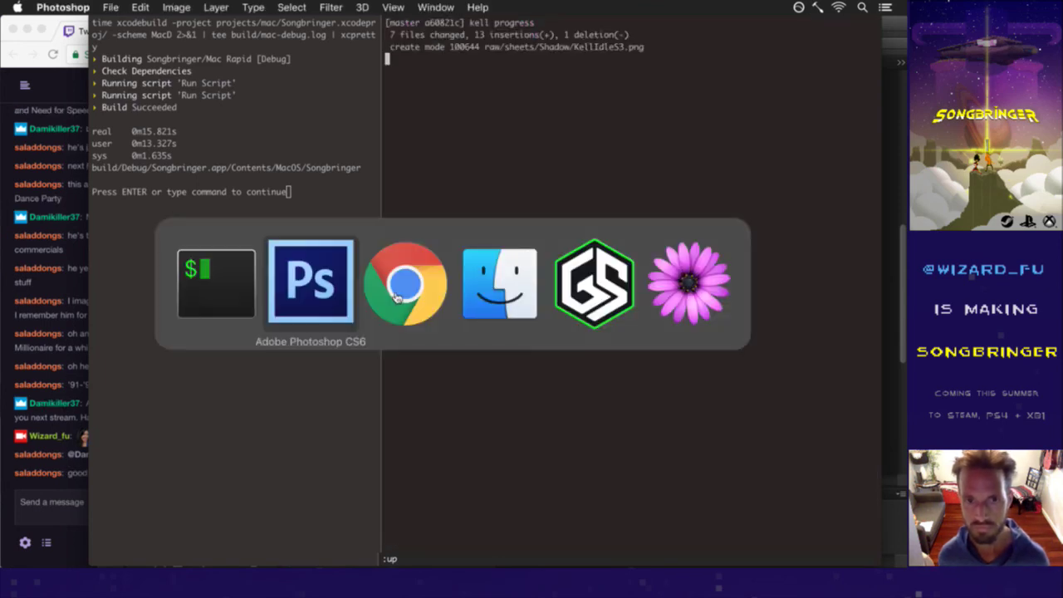
pyautogui.press('super+a')
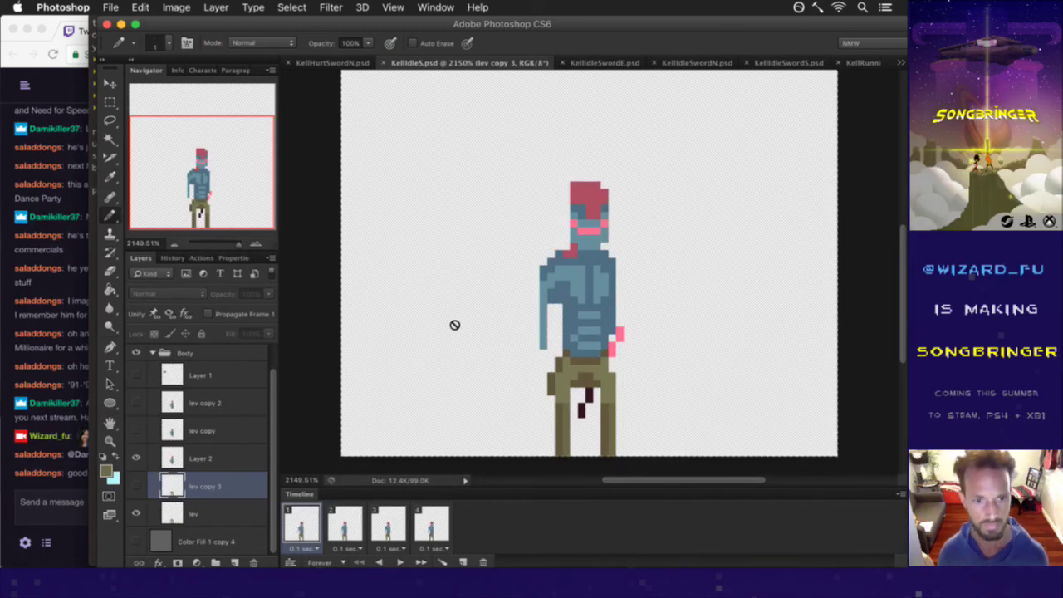
pyautogui.click(81, 497)
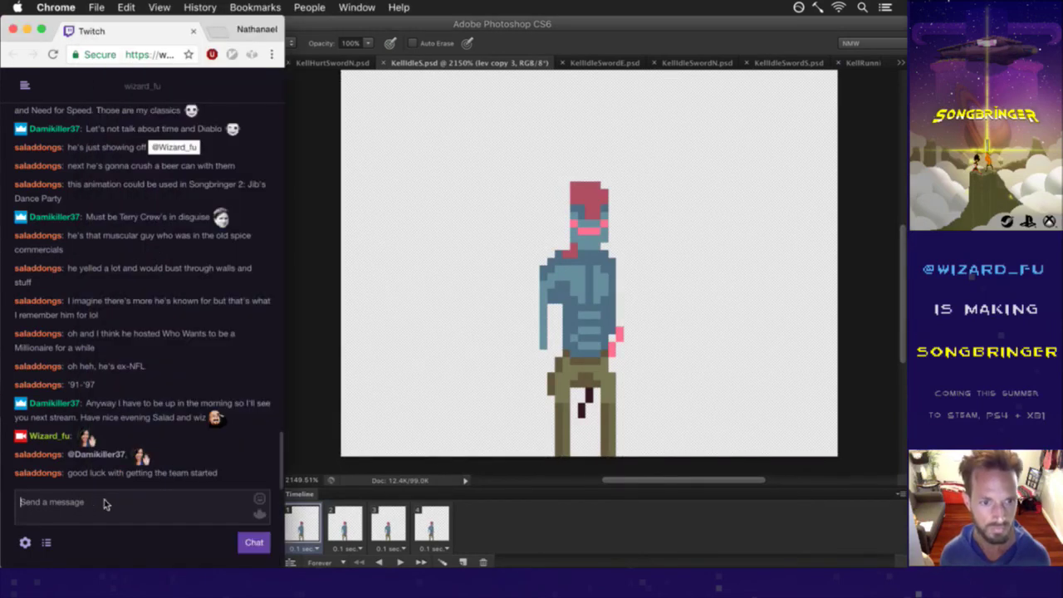
pyautogui.click(307, 452)
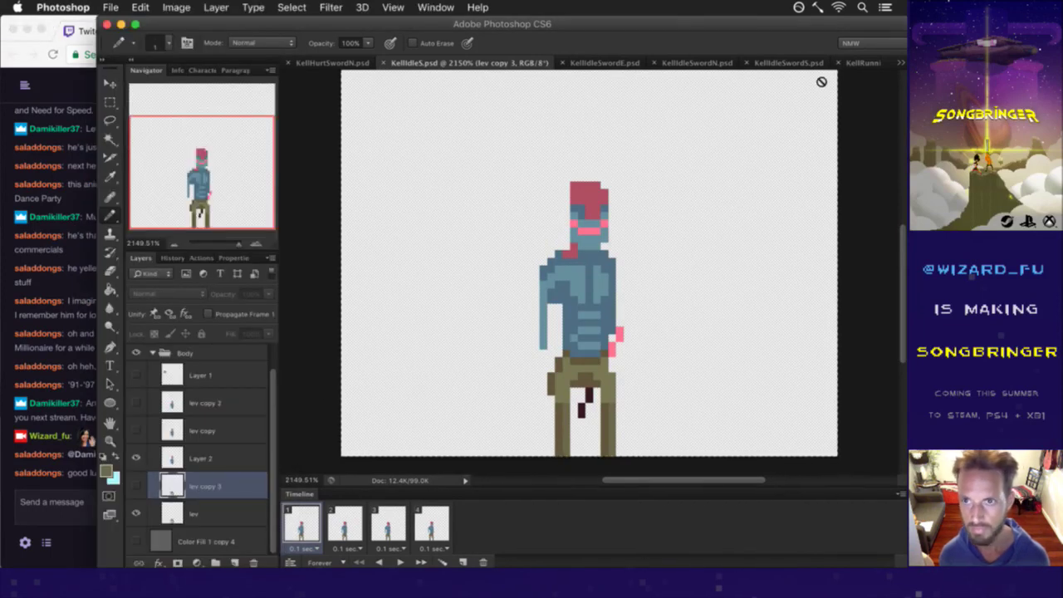
# Switch to KellRunningSwordS.psd and hide the lev levels layer across all six animation frames.
pyautogui.click(901, 63)
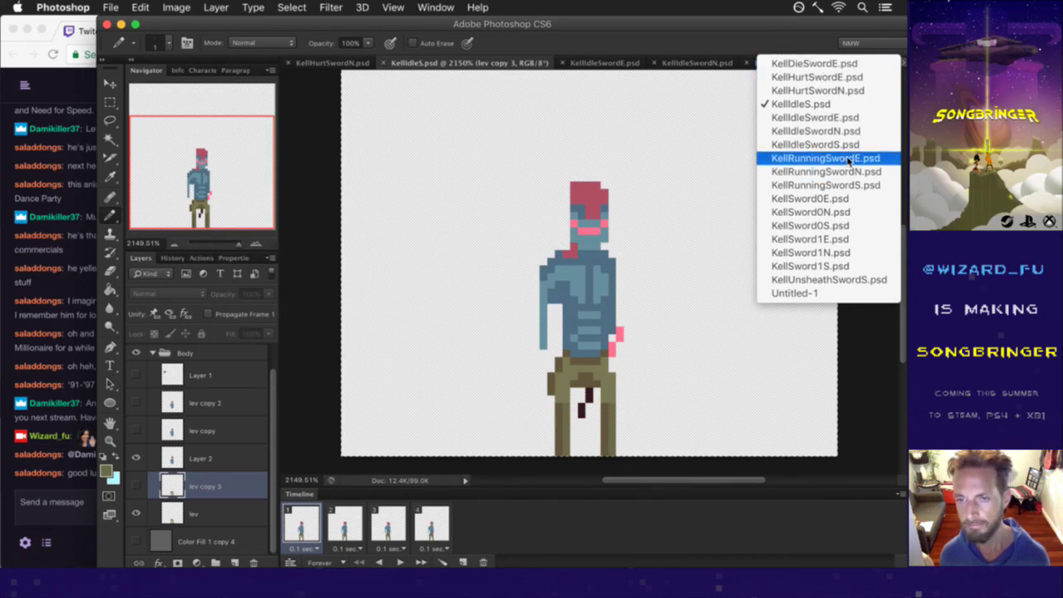
pyautogui.click(847, 185)
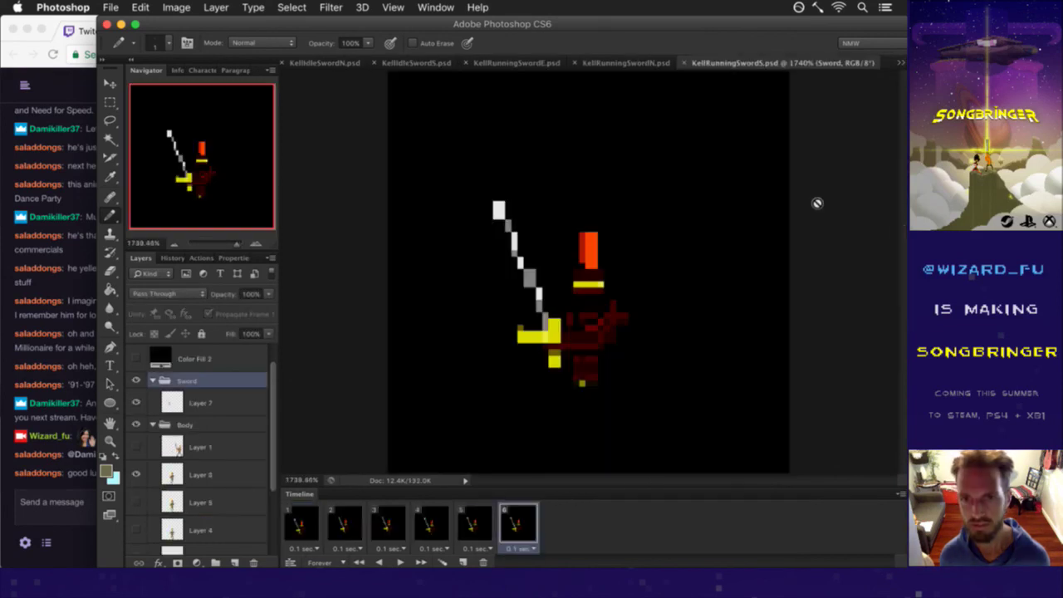
pyautogui.click(297, 525)
pyautogui.keyDown('shift'); pyautogui.click(516, 520); pyautogui.keyUp('shift')
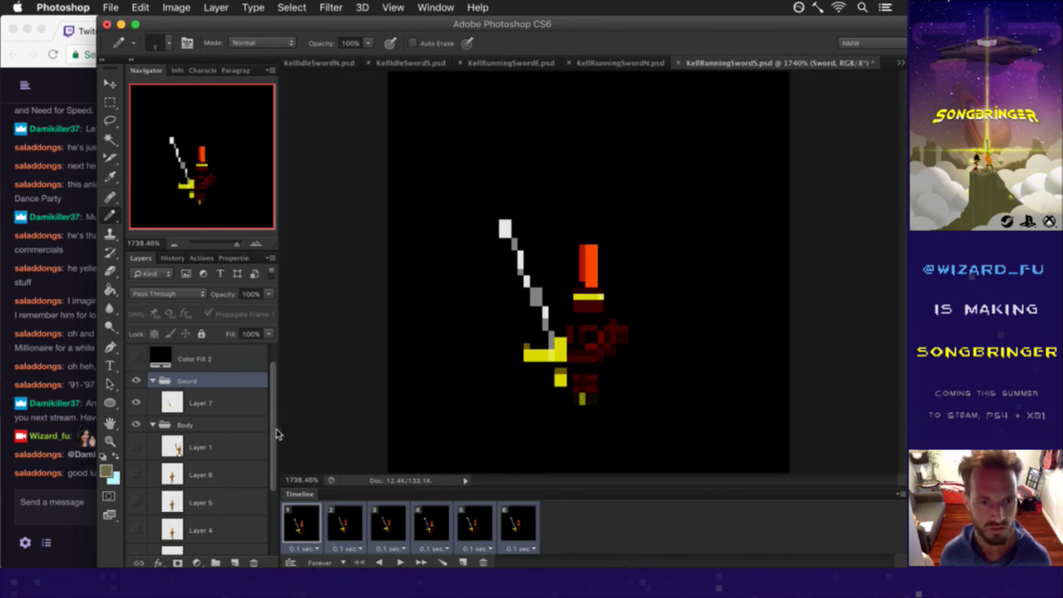
pyautogui.scroll(-3, 249, 432)
pyautogui.scroll(5, 216, 357)
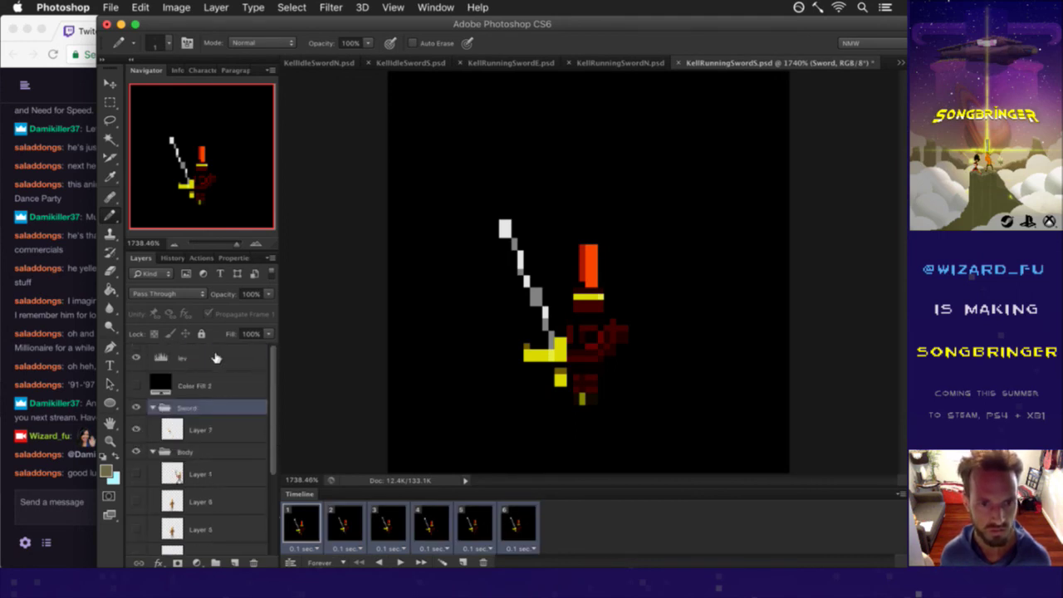
pyautogui.click(153, 358)
pyautogui.click(136, 358)
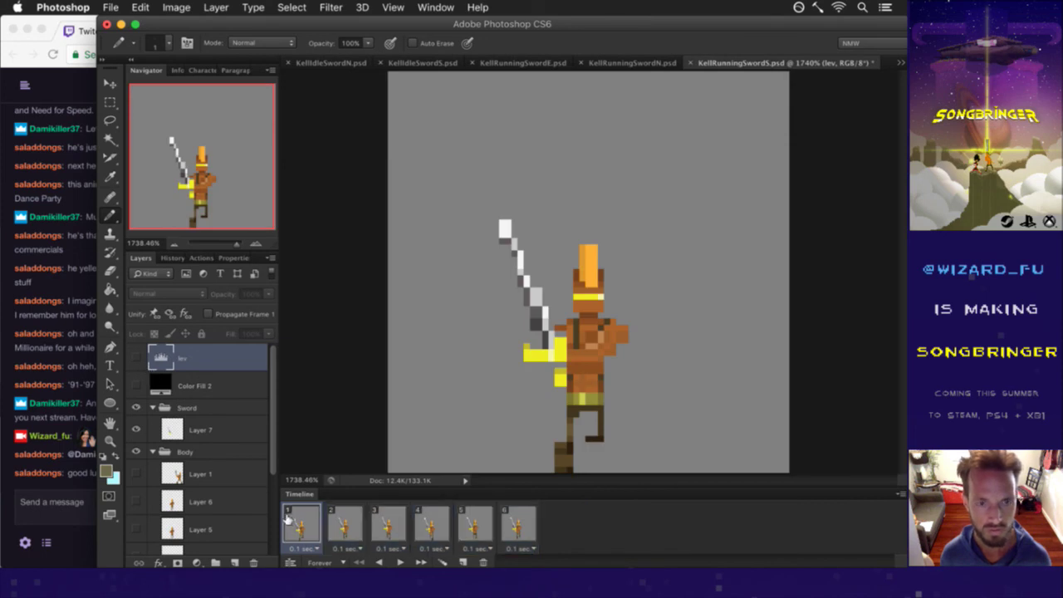
# Select layer 0 at the base of the Body group in KellRunningSwordS.psd.
pyautogui.scroll(-3, 271, 440)
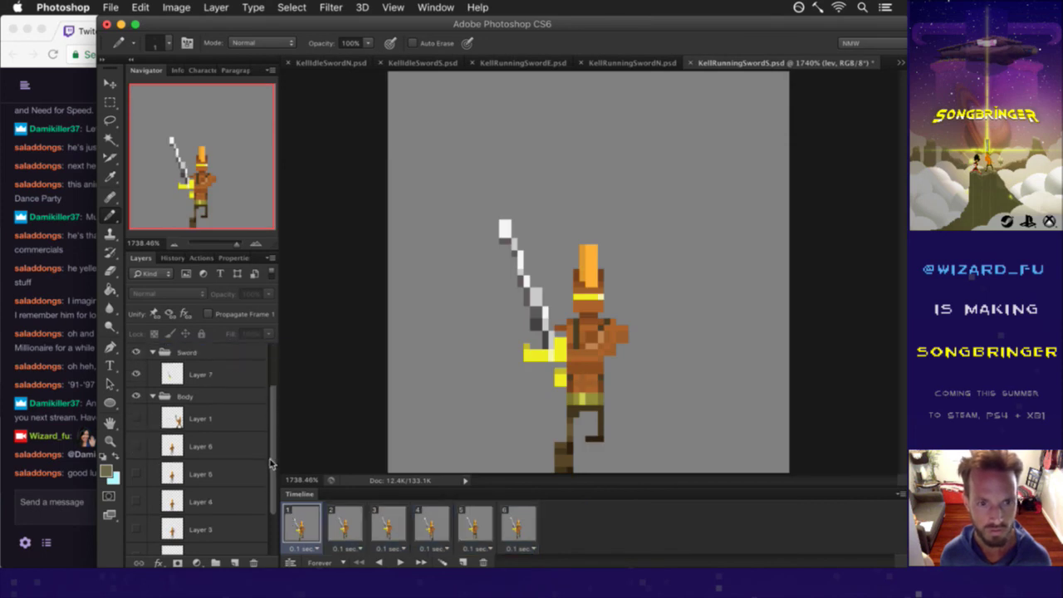
pyautogui.scroll(-1, 269, 486)
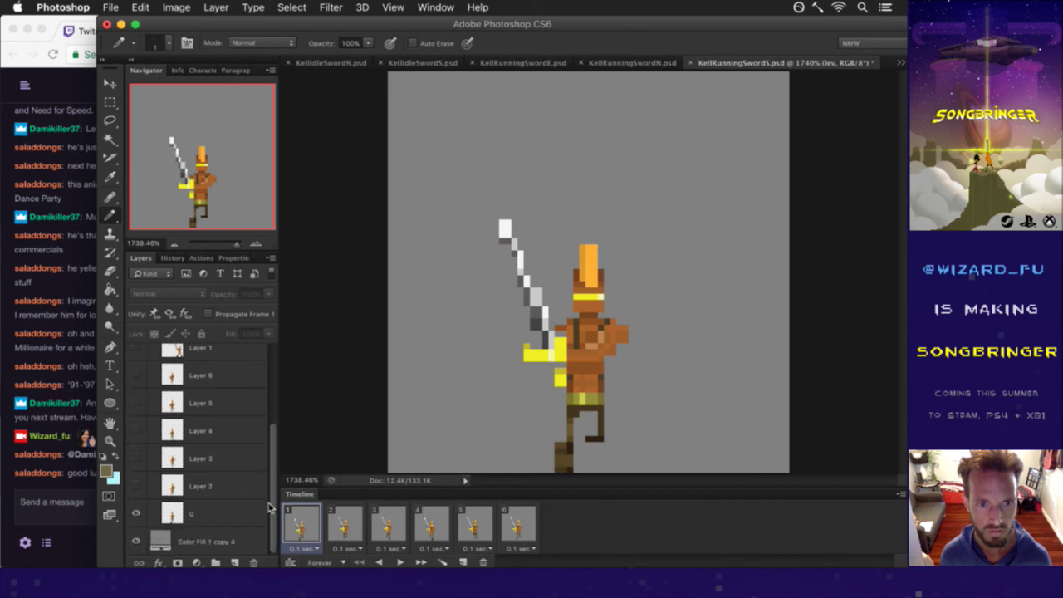
pyautogui.click(231, 514)
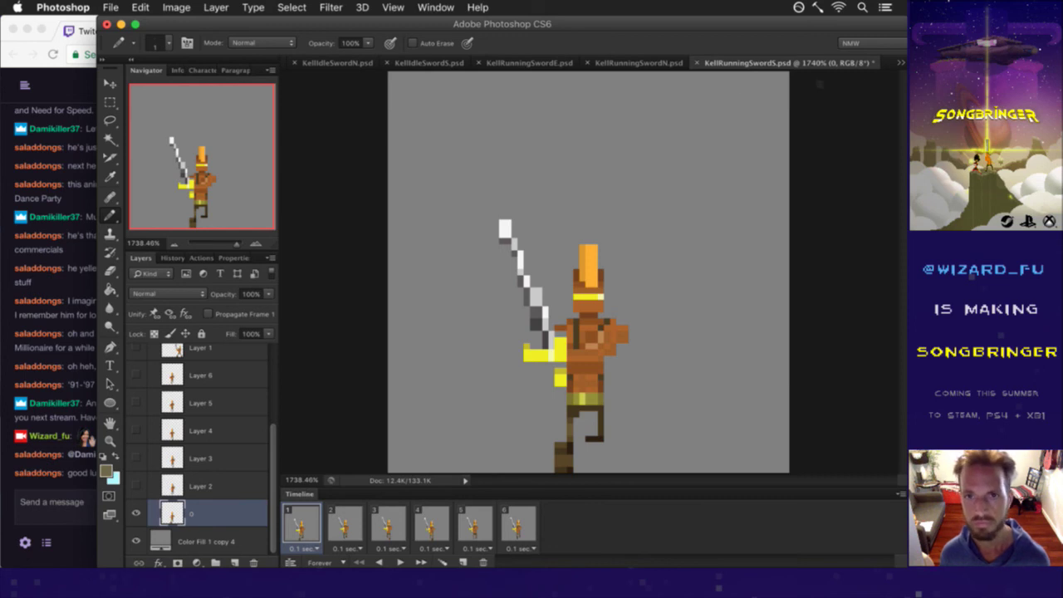
# Return to KellIdleS.psd to look over the idle sprite, and bring up KellRunningSwordE.psd.
pyautogui.click(900, 63)
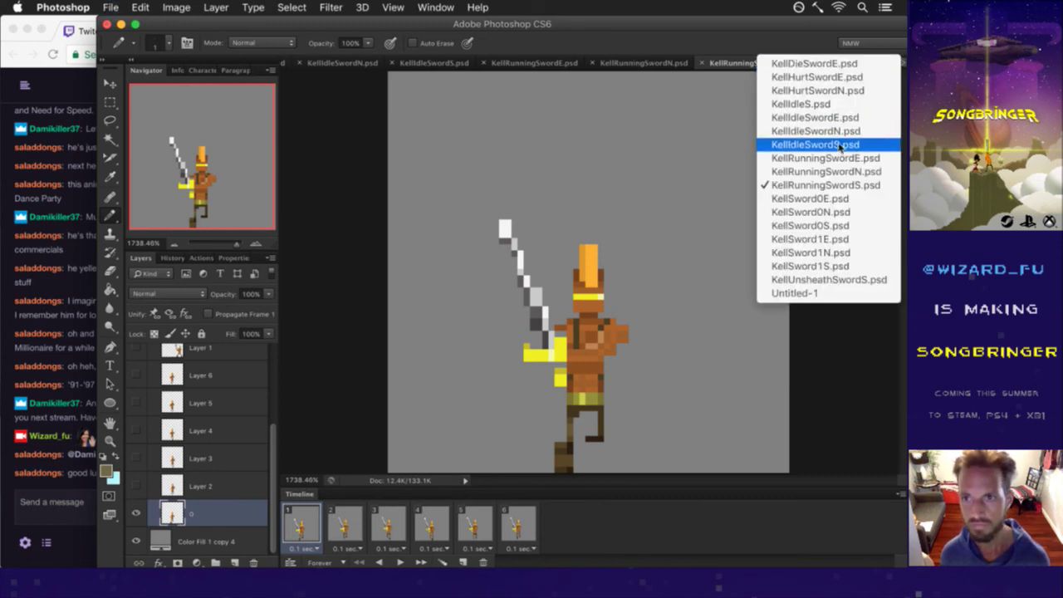
pyautogui.click(835, 105)
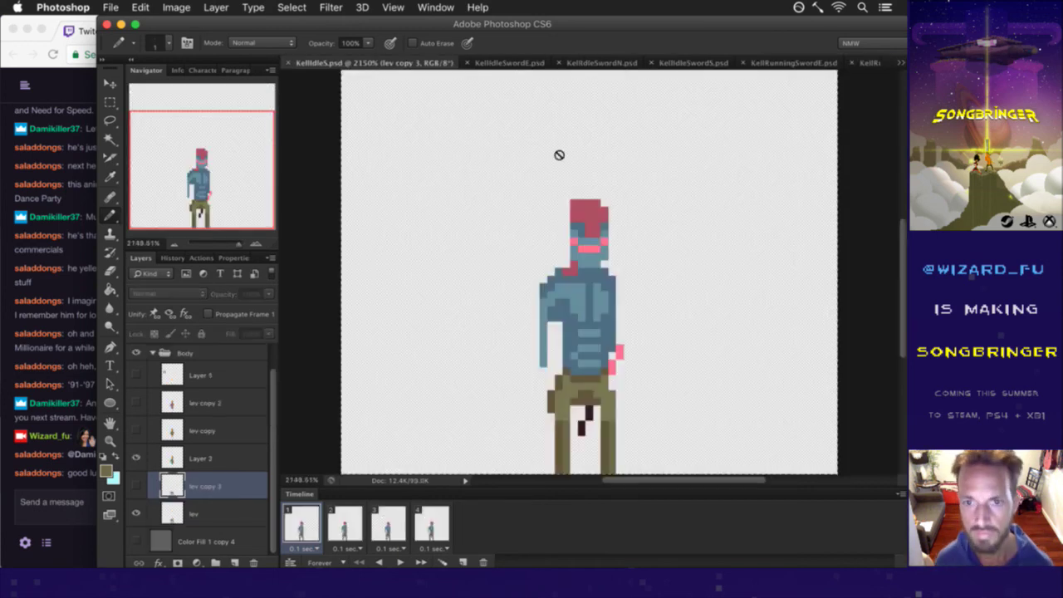
pyautogui.press('super+d')
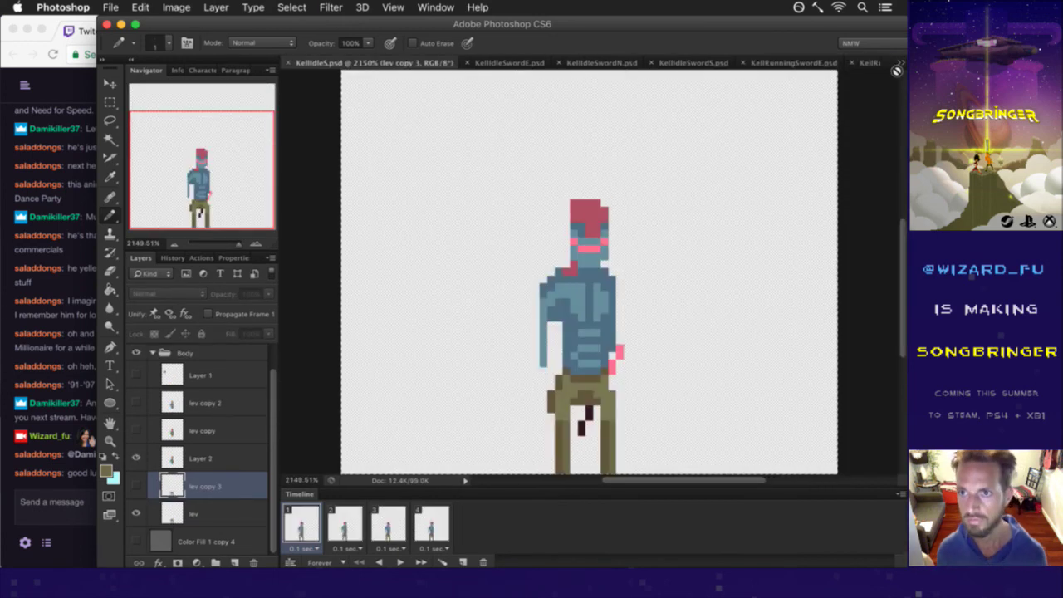
pyautogui.click(898, 64)
pyautogui.click(822, 158)
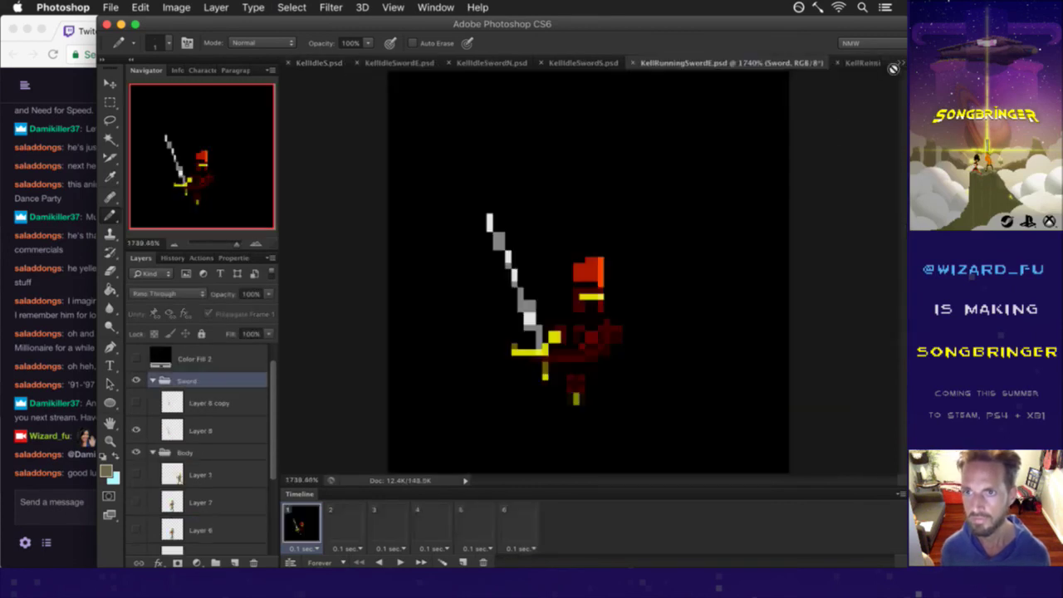
# Switch to KellRunningSwordS.psd, paste the copied blue character above layer 0, and place it beside the orange swordsman.
pyautogui.click(897, 65)
pyautogui.click(734, 205)
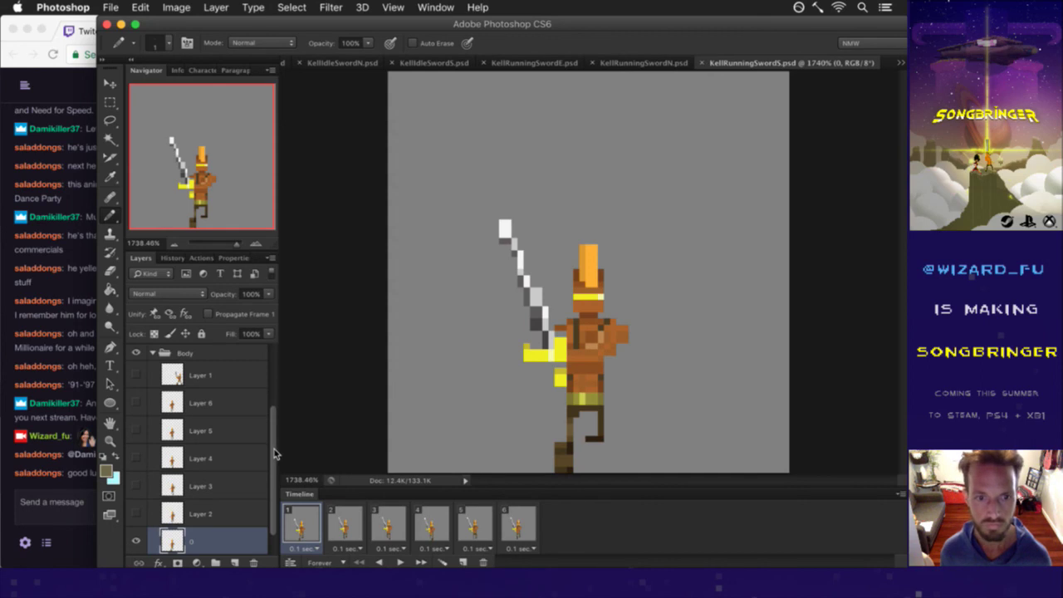
pyautogui.scroll(-1, 270, 415)
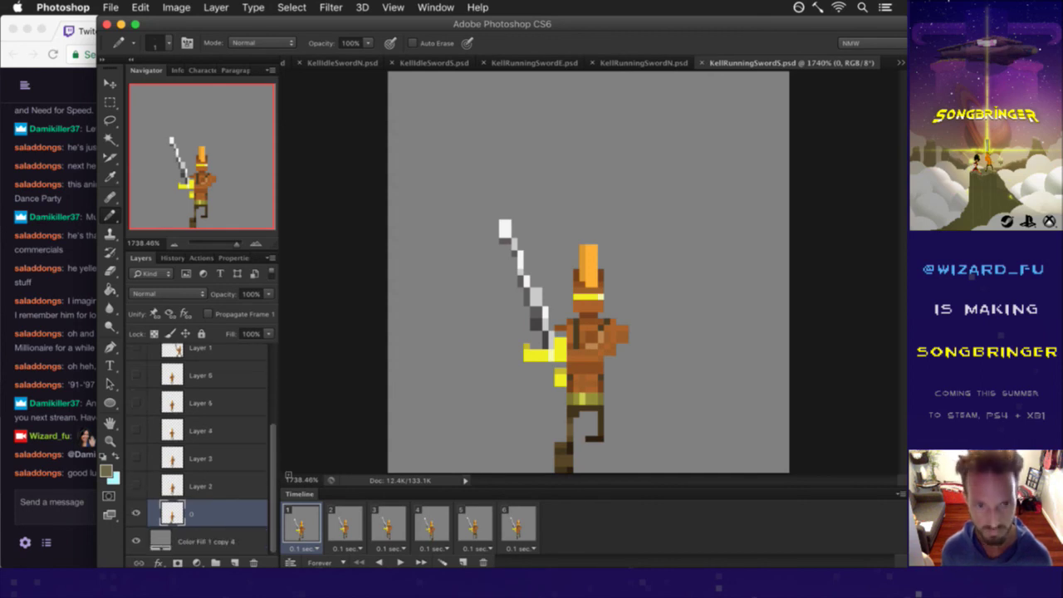
pyautogui.hotkey('ctrl', 'v')
pyautogui.press('v')
pyautogui.moveTo(594, 228); pyautogui.dragTo(697, 315)
pyautogui.press('Down')
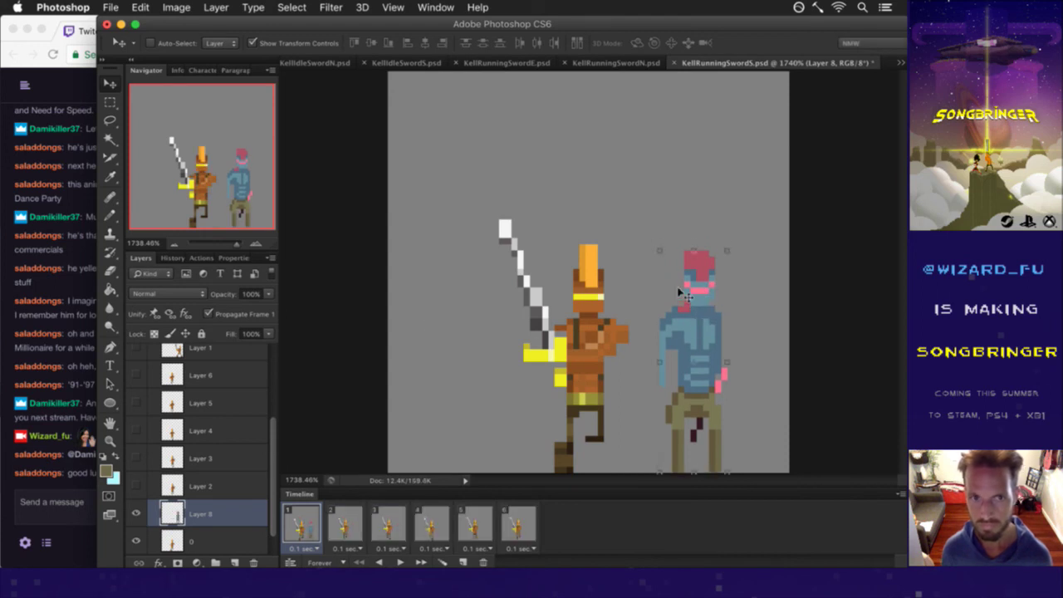
# Reorder the pasted Layer 8 directly beneath layer 0 in the Body group.
pyautogui.press('m')
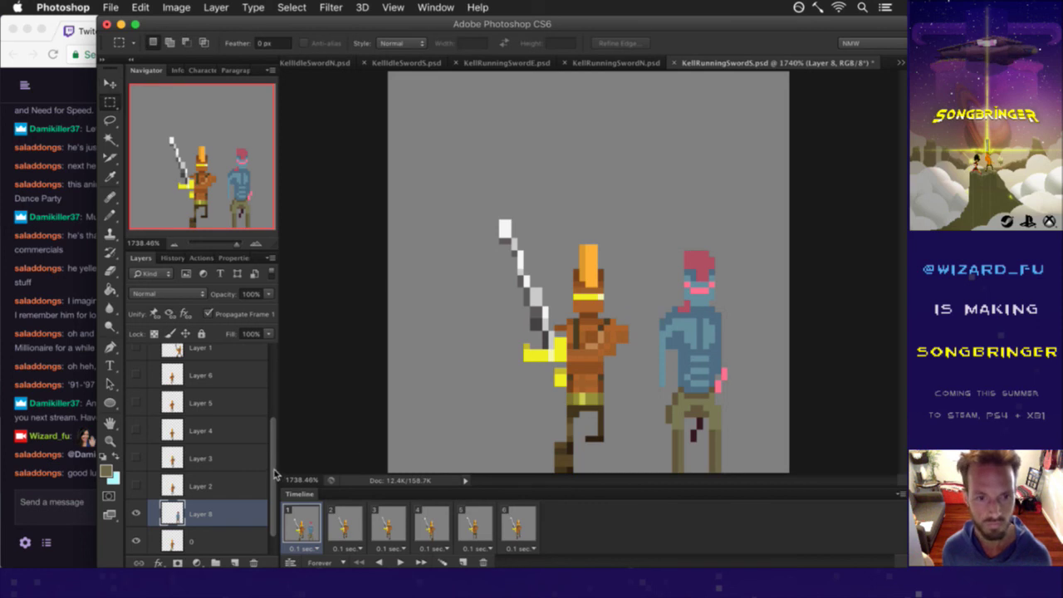
pyautogui.scroll(-2, 276, 473)
pyautogui.moveTo(173, 482); pyautogui.dragTo(179, 523)
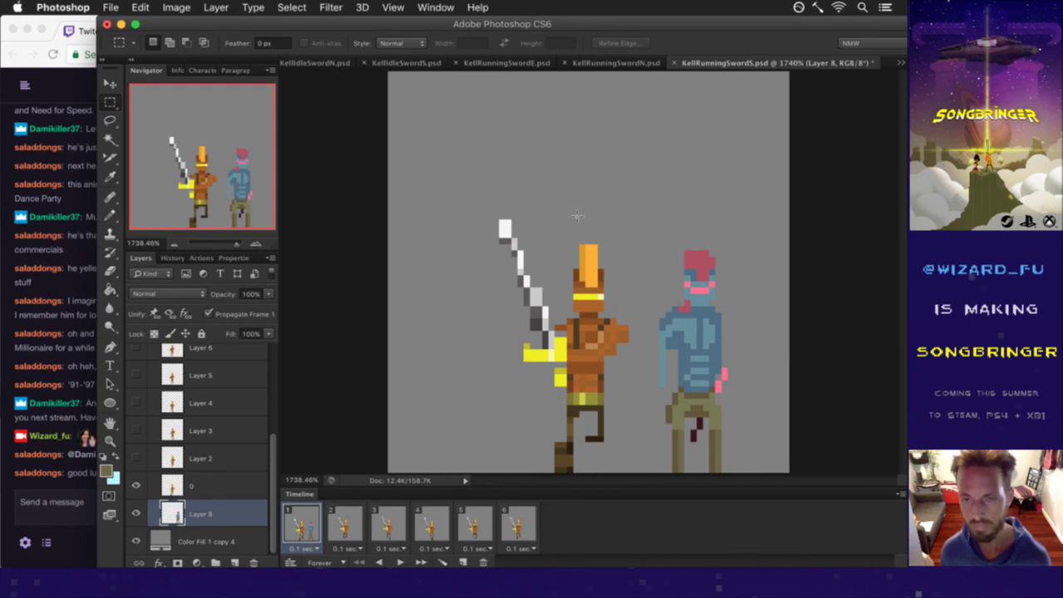
# Erase the excess pixels at the sword's tip on Layer 7 in the Sword group to thin the blade.
pyautogui.scroll(2, 559, 380)
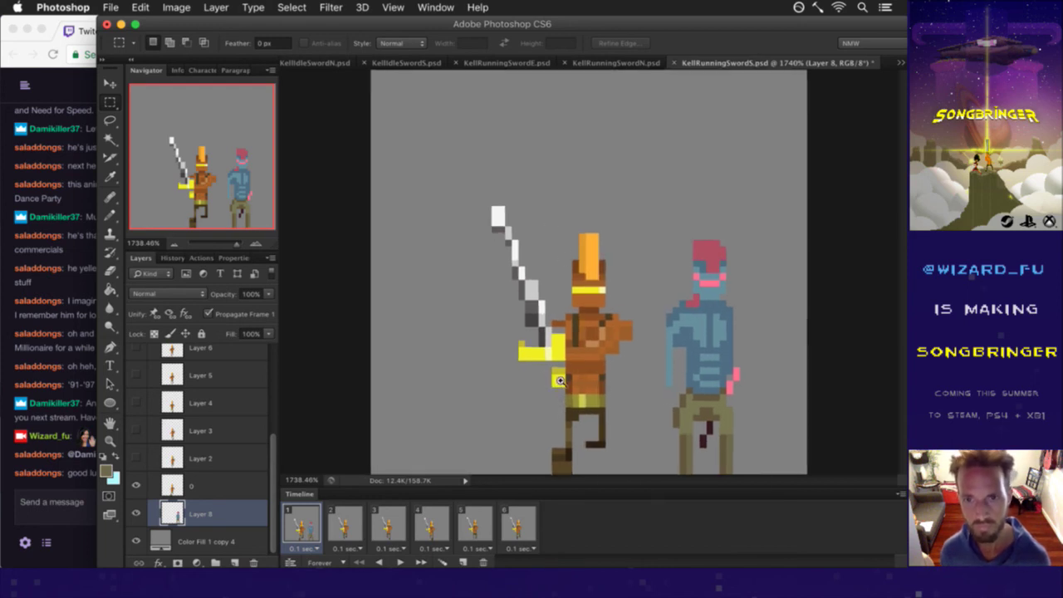
pyautogui.scroll(3, 560, 380)
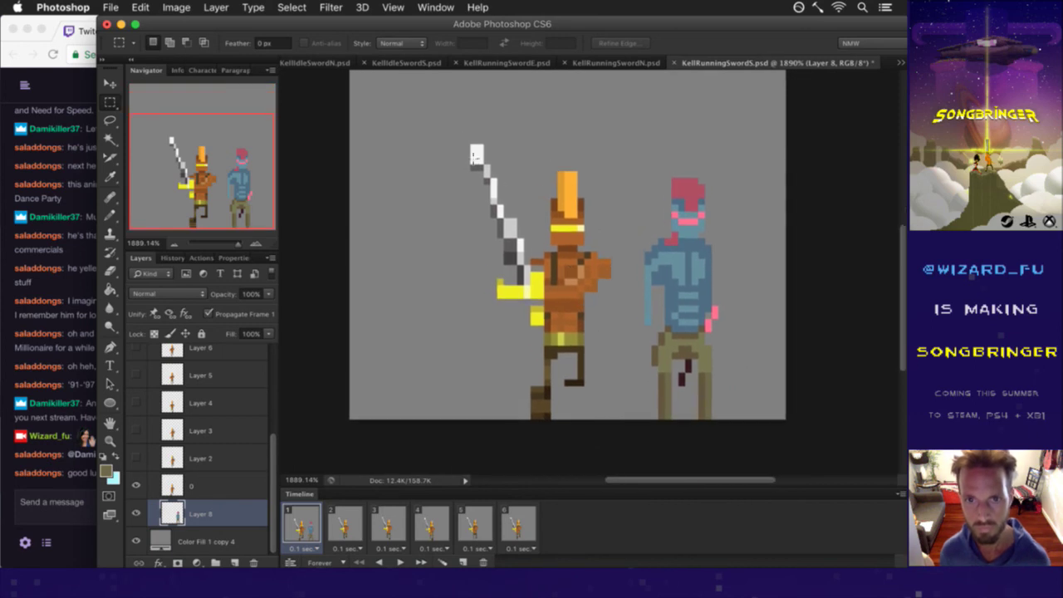
pyautogui.press('b')
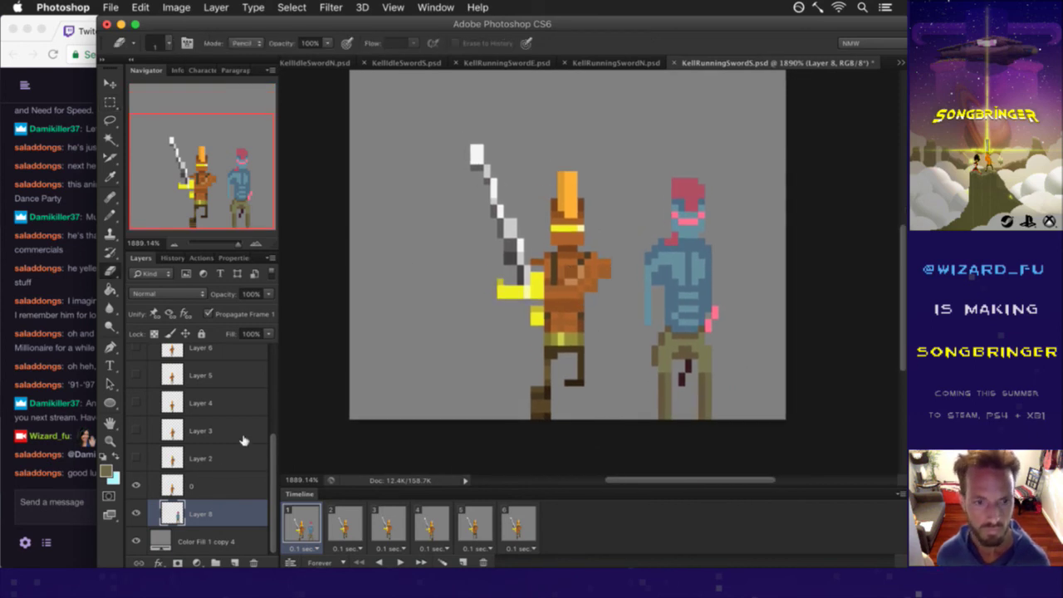
pyautogui.click(224, 481)
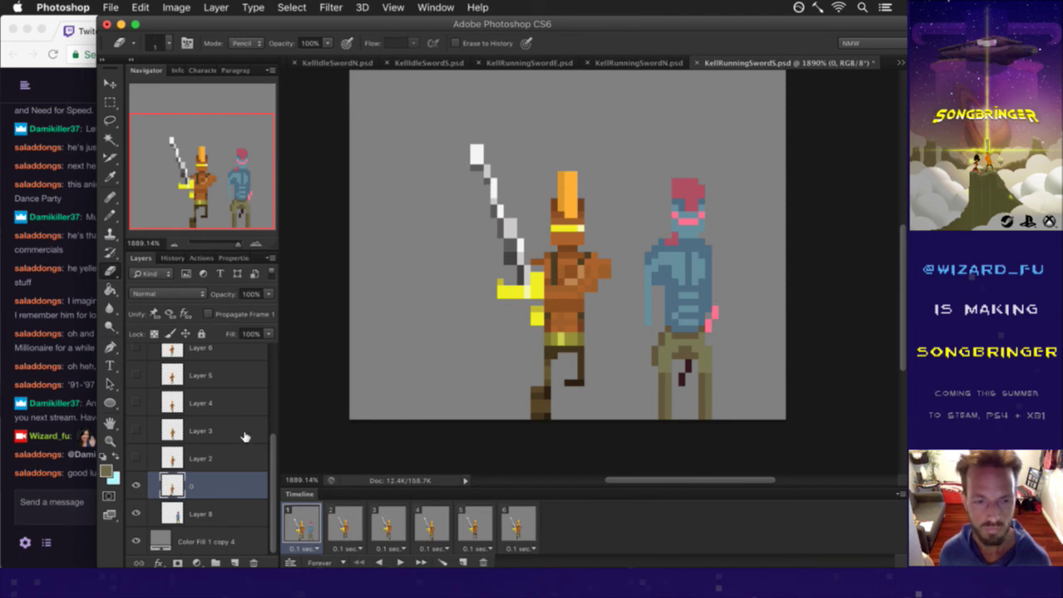
pyautogui.scroll(1, 272, 447)
pyautogui.scroll(3, 272, 444)
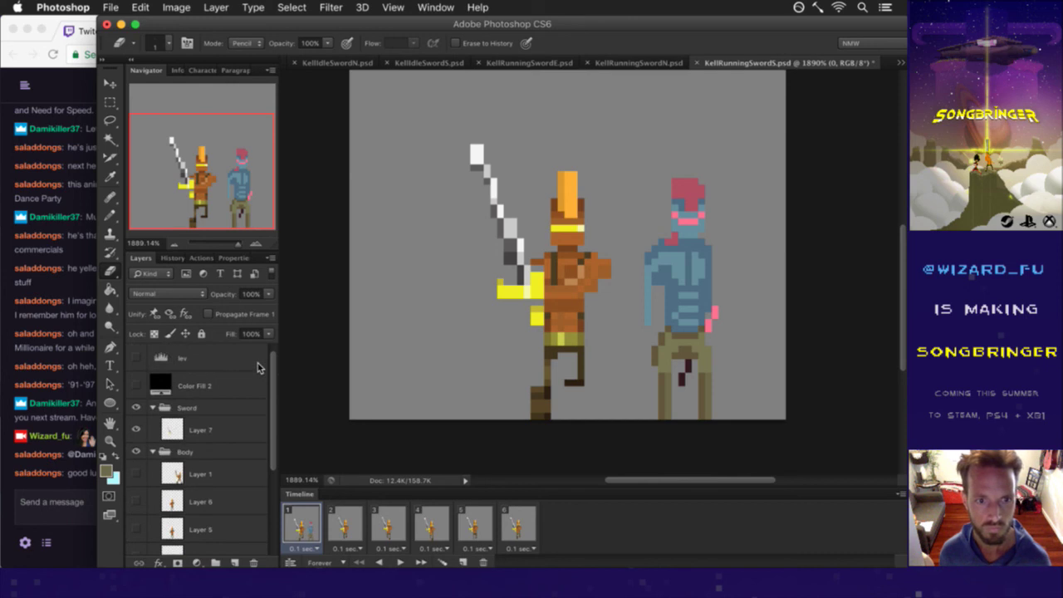
pyautogui.scroll(-2, 257, 366)
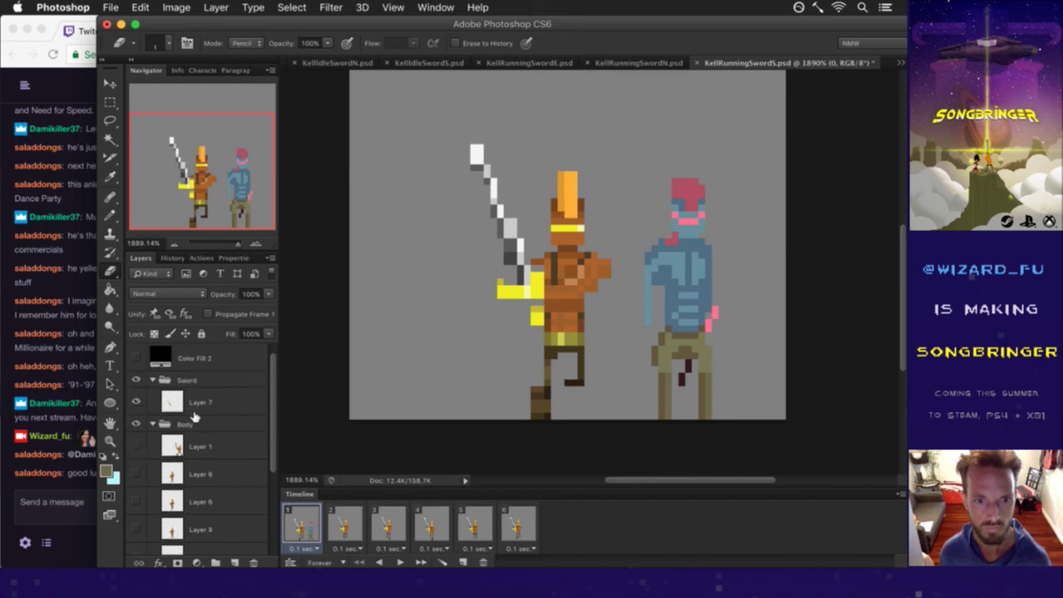
pyautogui.click(181, 397)
pyautogui.click(473, 157)
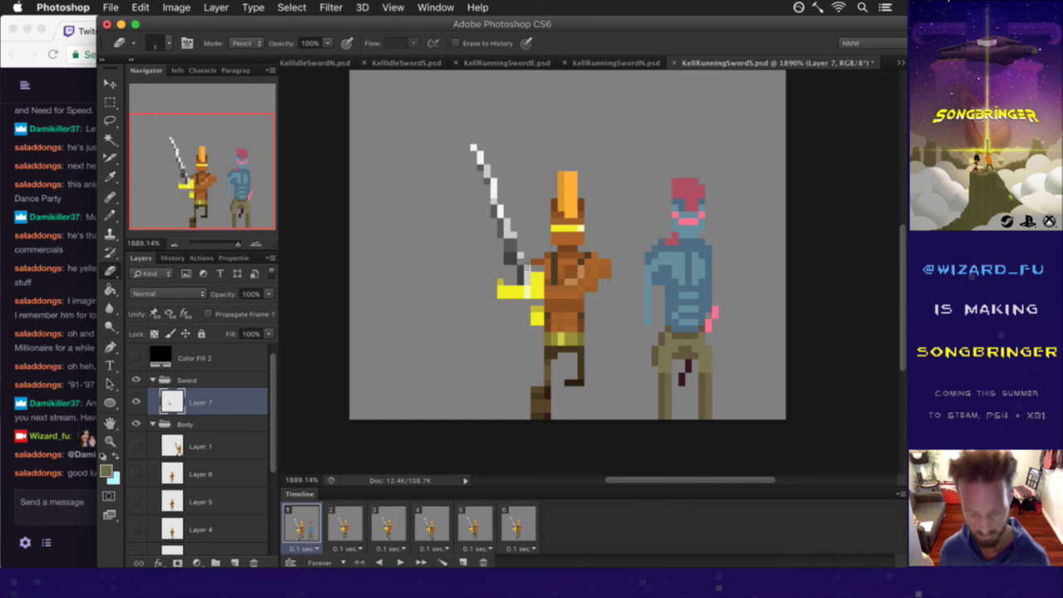
# Repaint the lower blade pixels with the Pencil in sampled sword greys to even out the stepped edge.
pyautogui.press('b')
pyautogui.moveTo(514, 257); pyautogui.dragTo(514, 242)
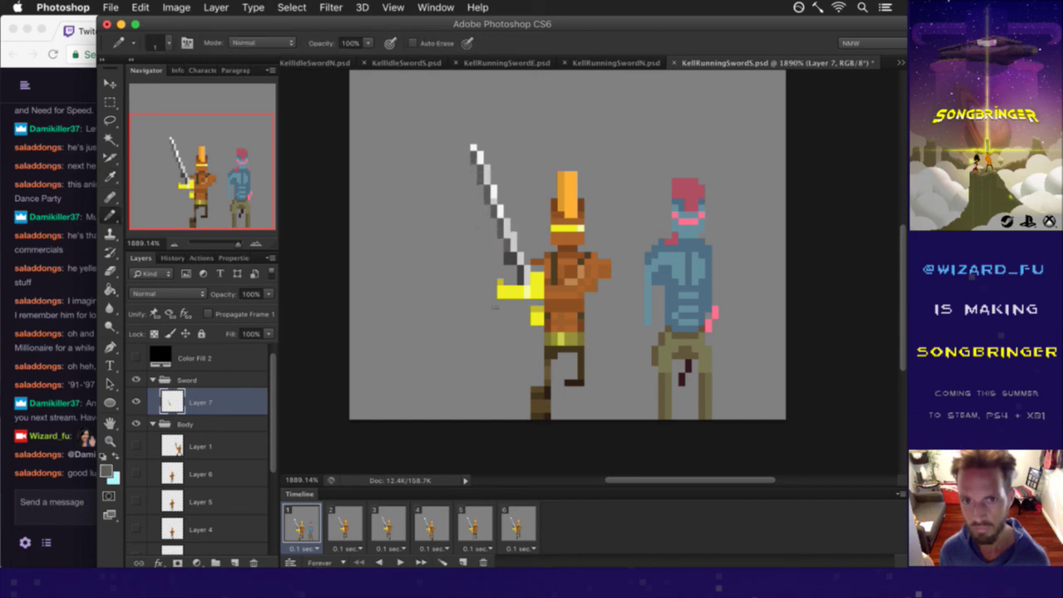
pyautogui.press('e')
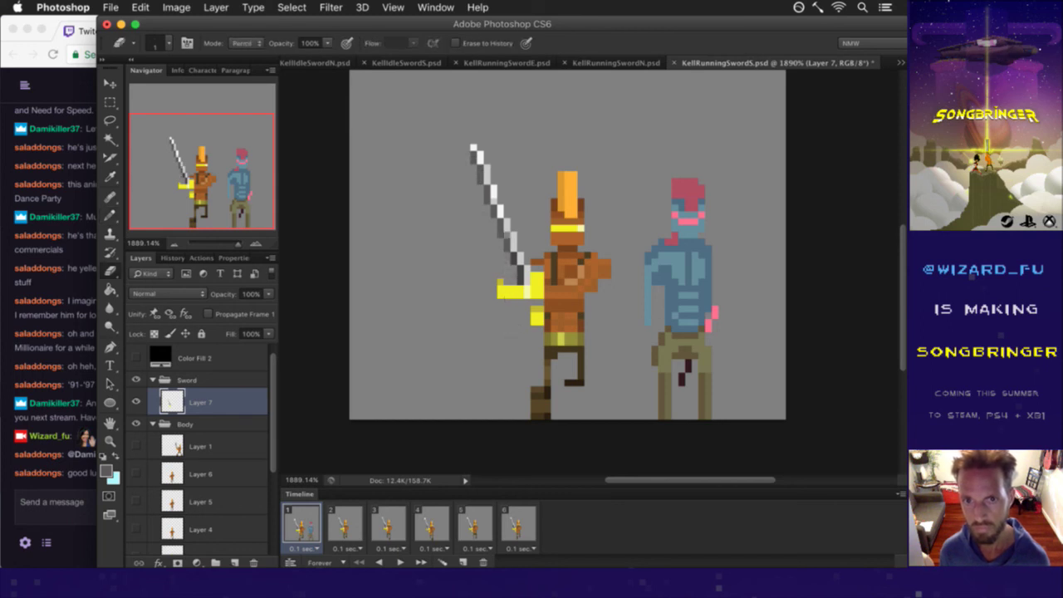
pyautogui.press('b')
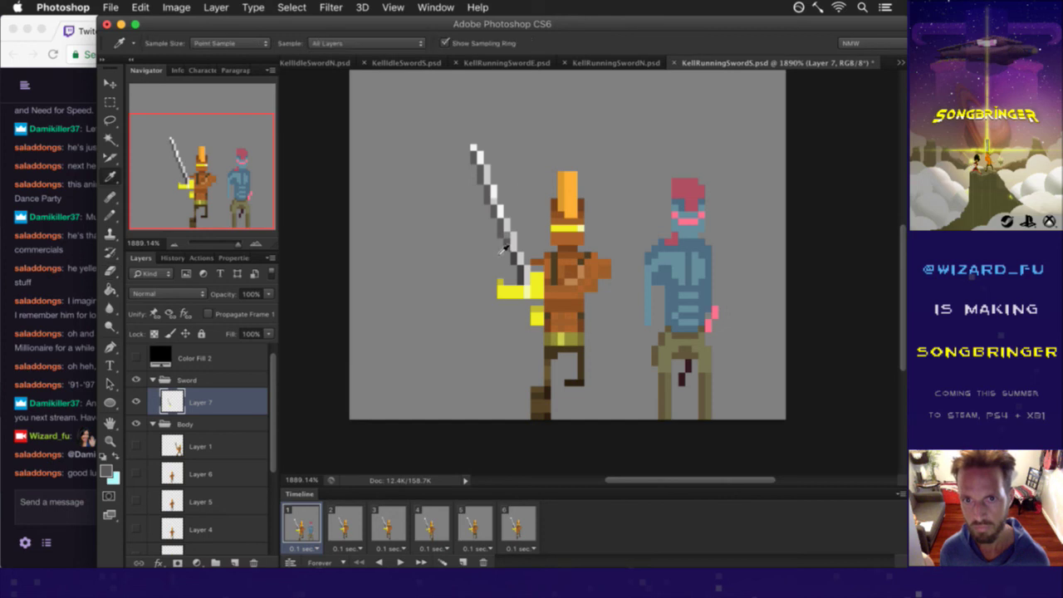
pyautogui.hotkey('shift', 'b')
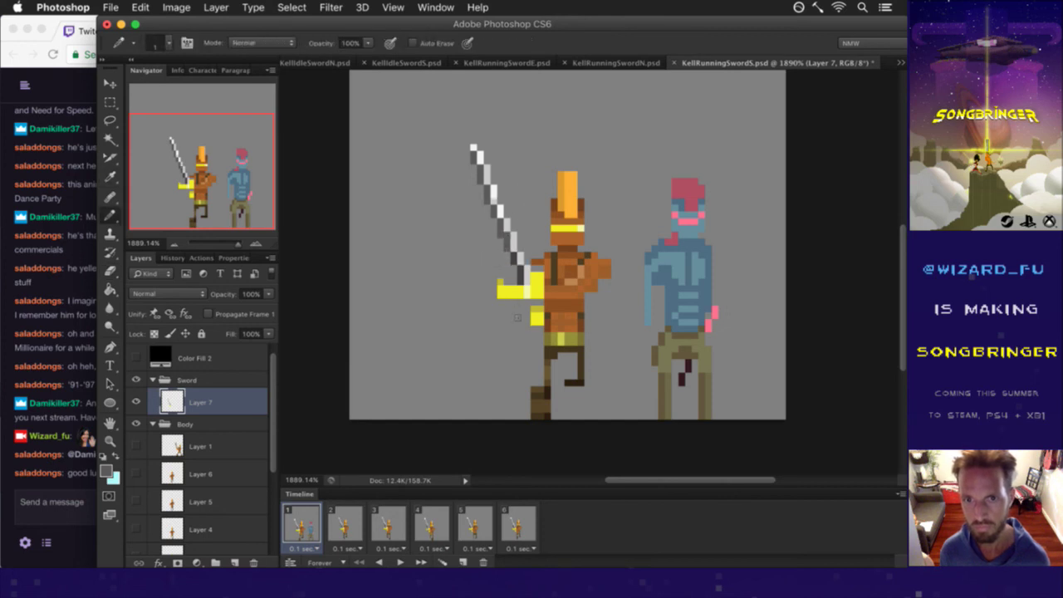
# Sample the pink from the blue character and paint pink pixels over the yellow sword hilt, trimming its outer edge.
pyautogui.keyDown('alt'); pyautogui.click(717, 317); pyautogui.keyUp('alt')
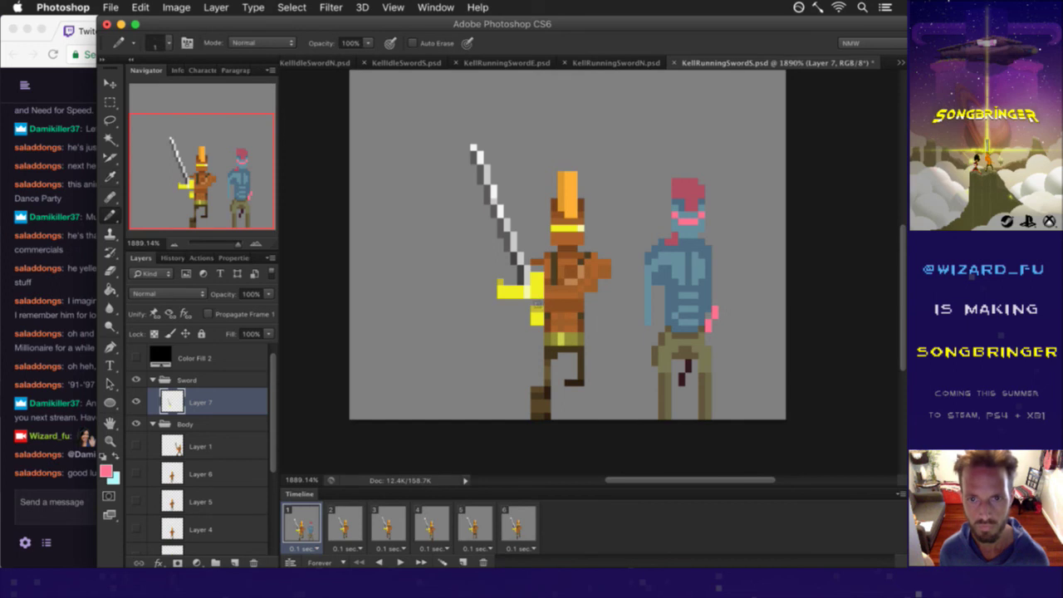
pyautogui.click(539, 282)
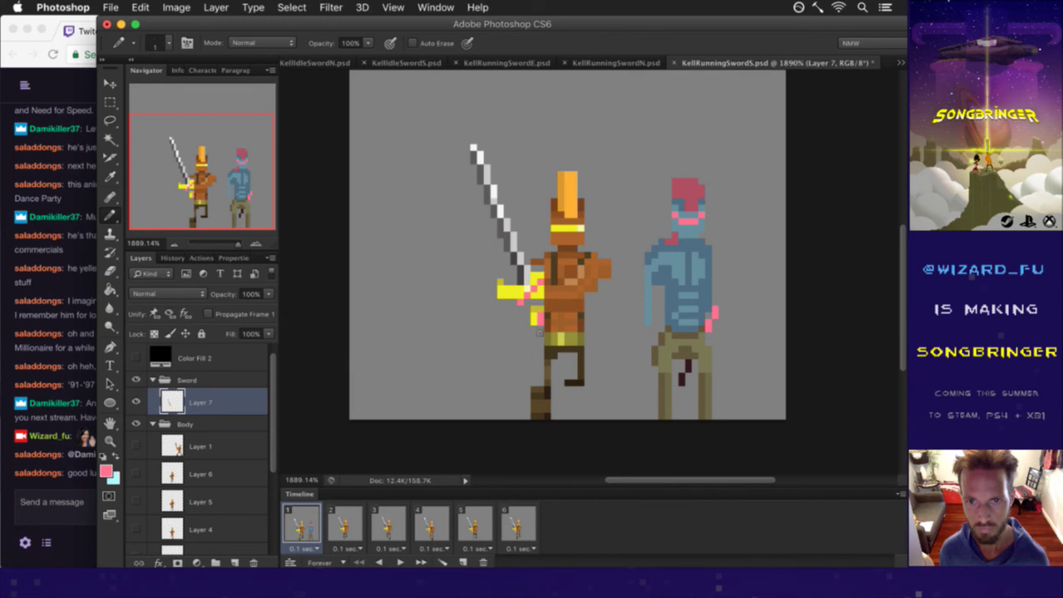
pyautogui.press('e')
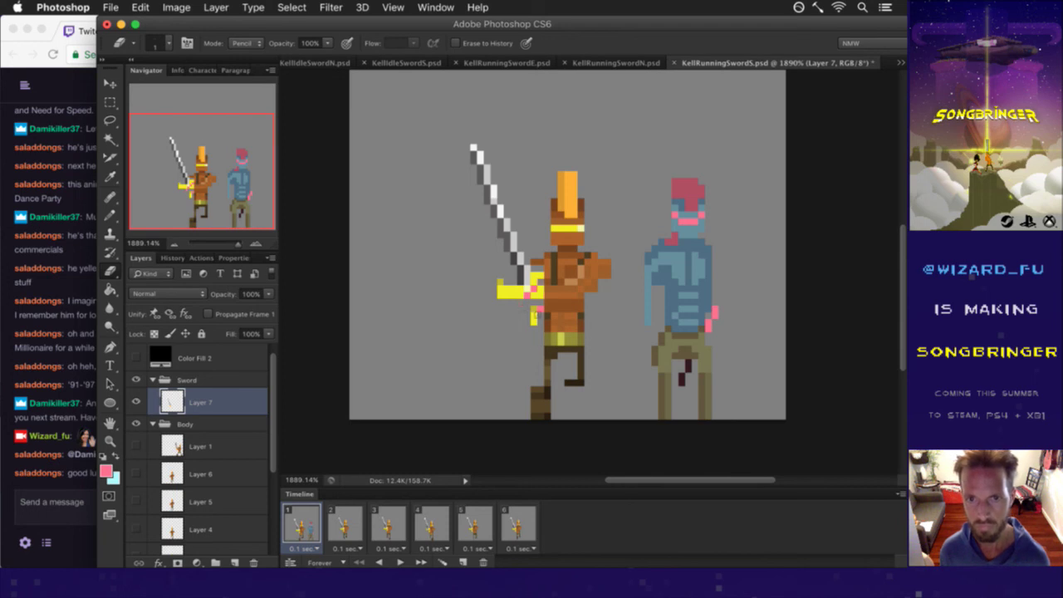
pyautogui.press('b')
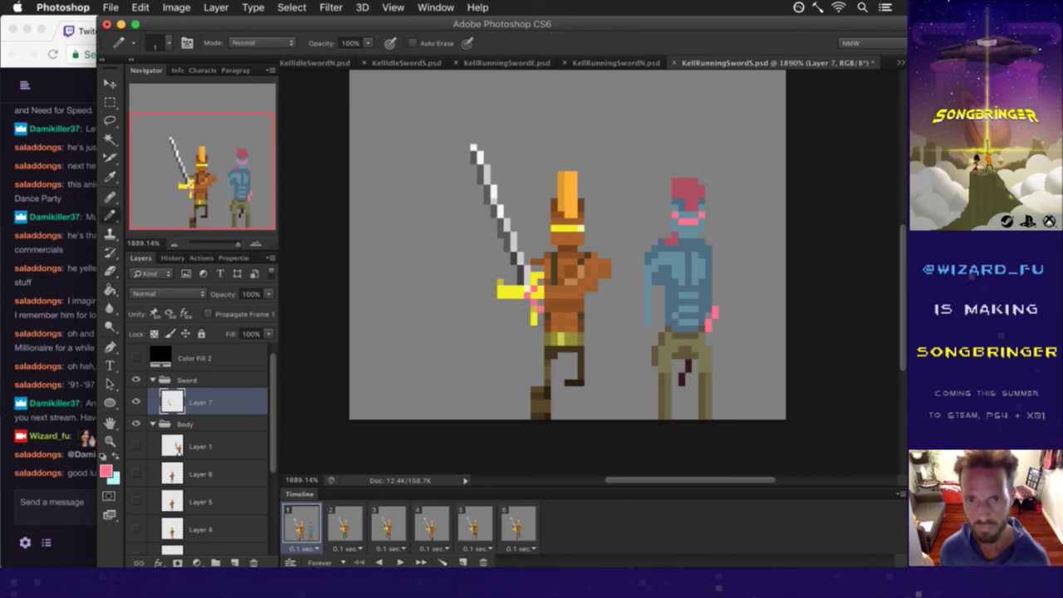
# Erase the yellow crossguard extending past the blade and fill the sword's grip area with pink.
pyautogui.press('e')
pyautogui.moveTo(514, 288)
pyautogui.mouseDown()
pyautogui.moveTo(503, 296)
pyautogui.moveTo(521, 288)
pyautogui.mouseUp()
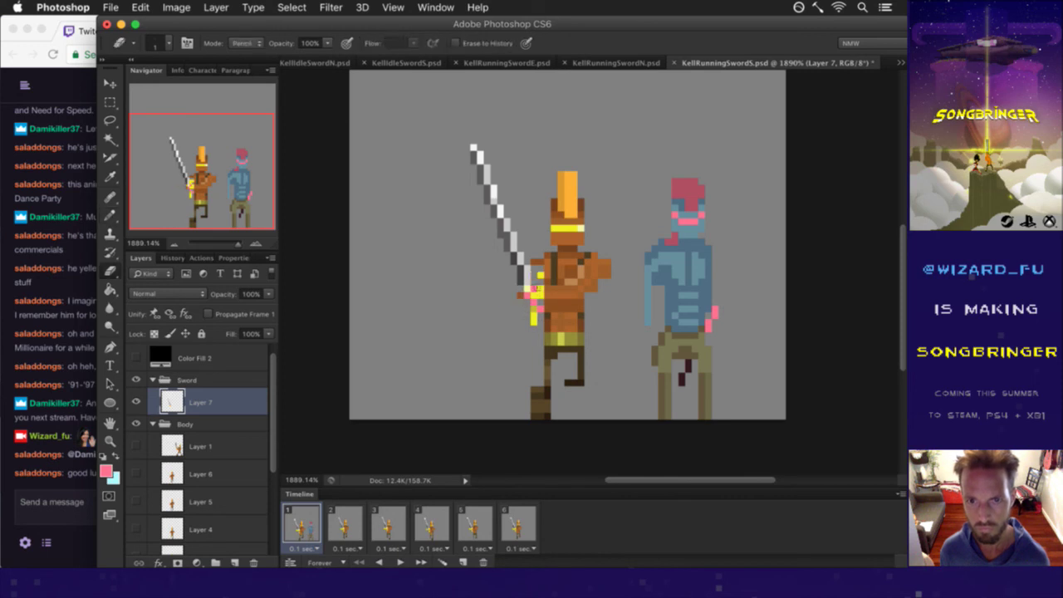
pyautogui.press('b')
pyautogui.moveTo(526, 311)
pyautogui.mouseDown()
pyautogui.moveTo(534, 298)
pyautogui.moveTo(536, 309)
pyautogui.mouseUp()
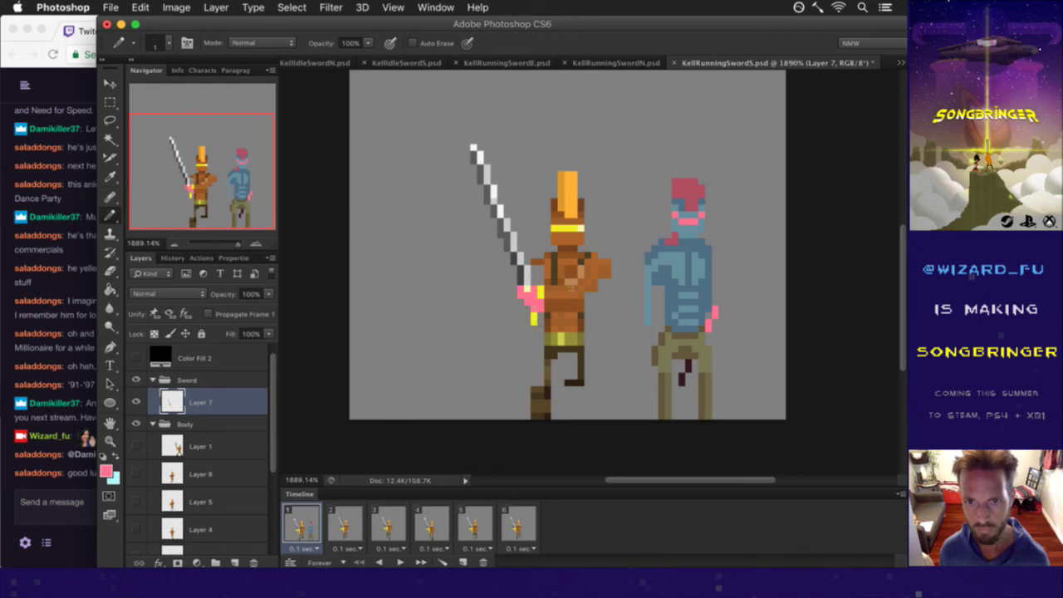
# Shade the pink hilt with the darker red sampled from the blue character's head, resampling hilt colours as needed.
pyautogui.keyDown('alt'); pyautogui.click(684, 200); pyautogui.keyUp('alt')
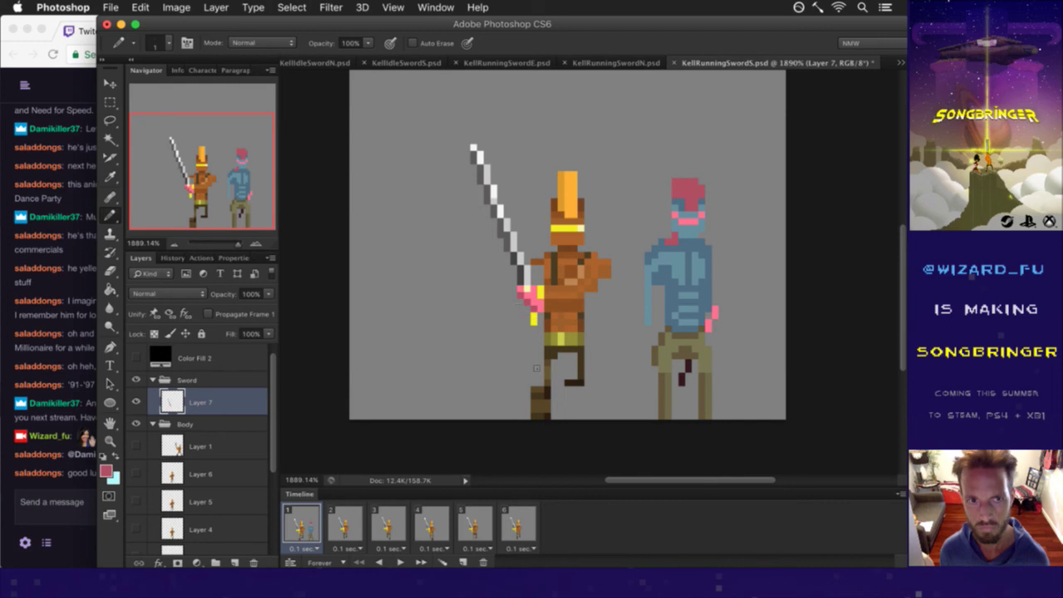
pyautogui.keyDown('alt'); pyautogui.click(527, 289); pyautogui.keyUp('alt')
pyautogui.press('alt')
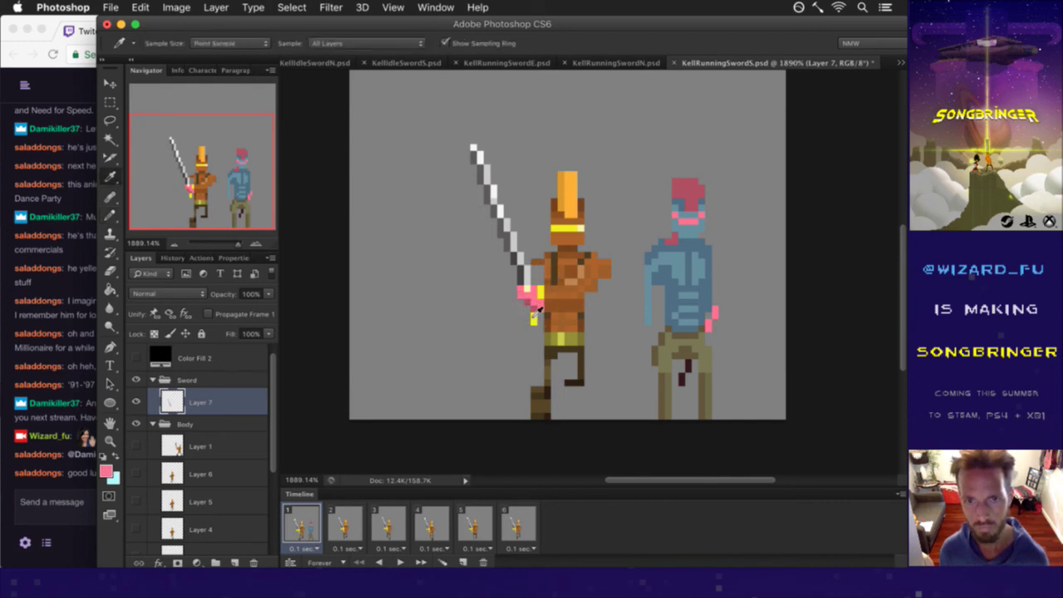
pyautogui.keyDown('alt'); pyautogui.click(533, 317); pyautogui.keyUp('alt')
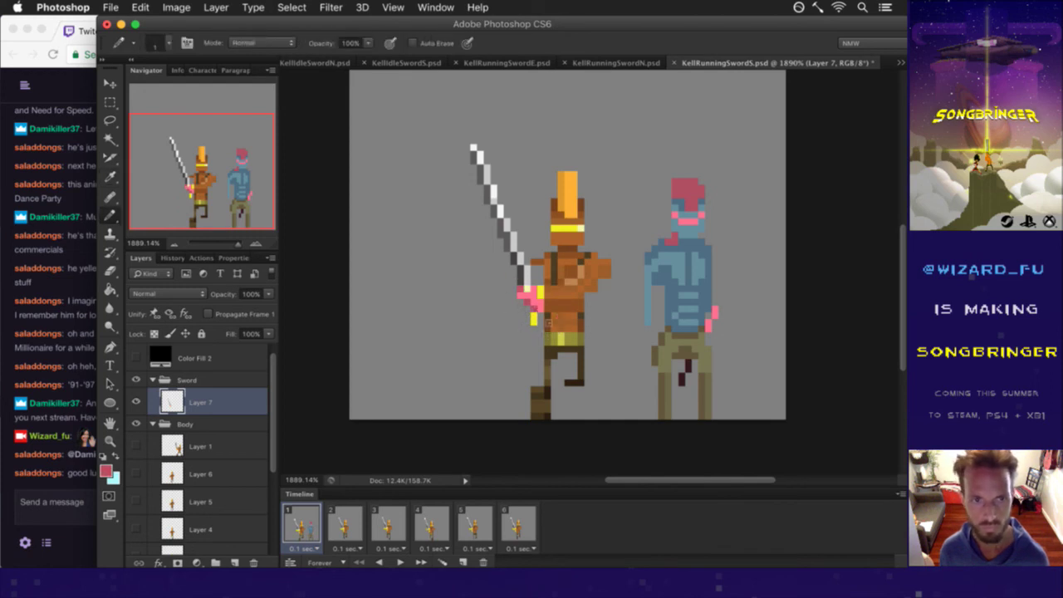
# Erase the remaining yellow pixels around the hilt and touch up its shape in pink.
pyautogui.press('e')
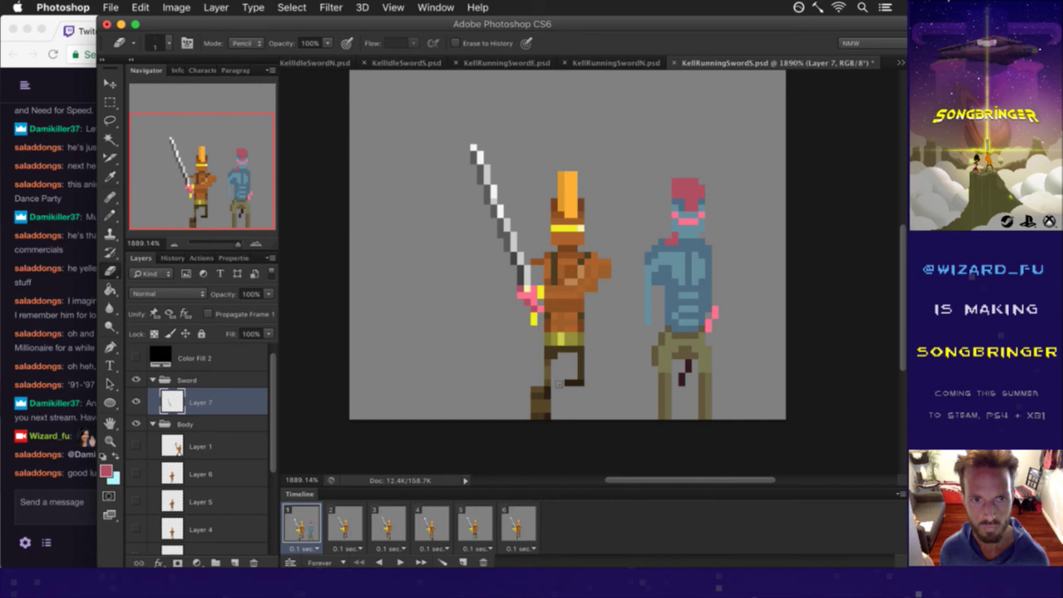
pyautogui.press('b')
pyautogui.keyDown('alt'); pyautogui.click(539, 296); pyautogui.keyUp('alt')
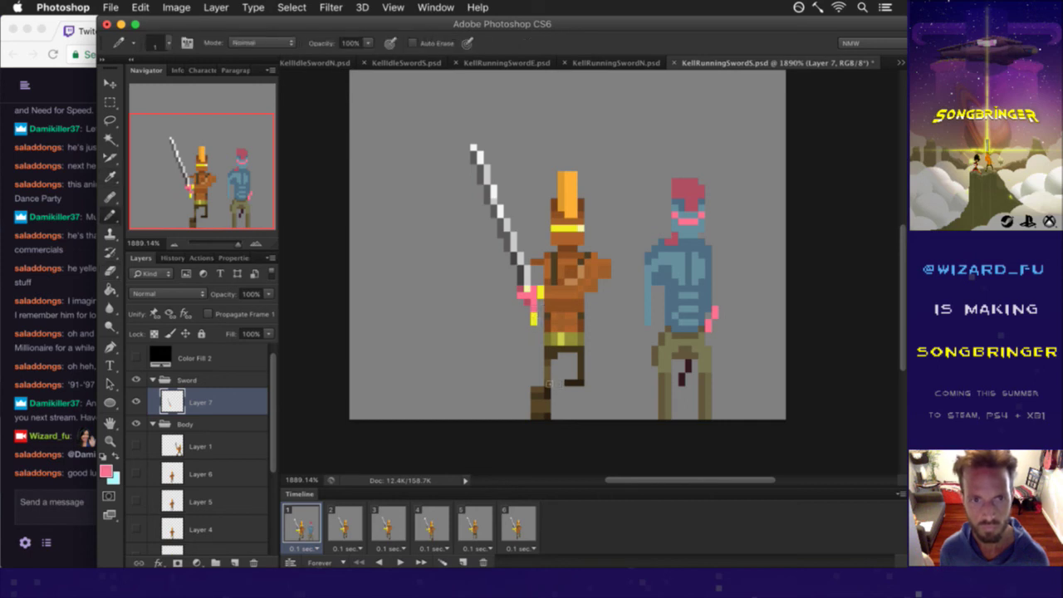
pyautogui.press('e')
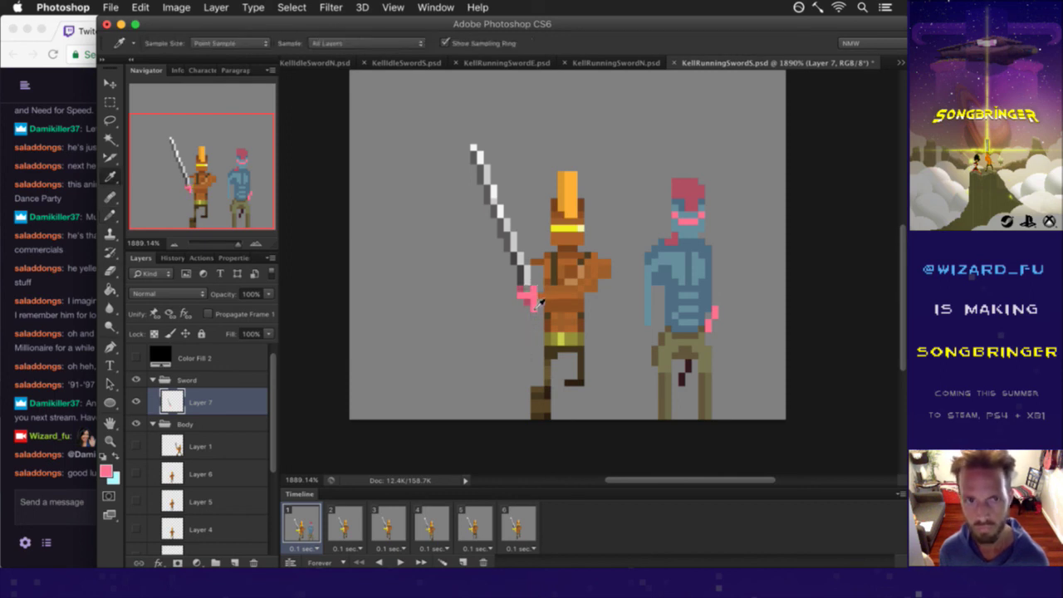
pyautogui.press('b')
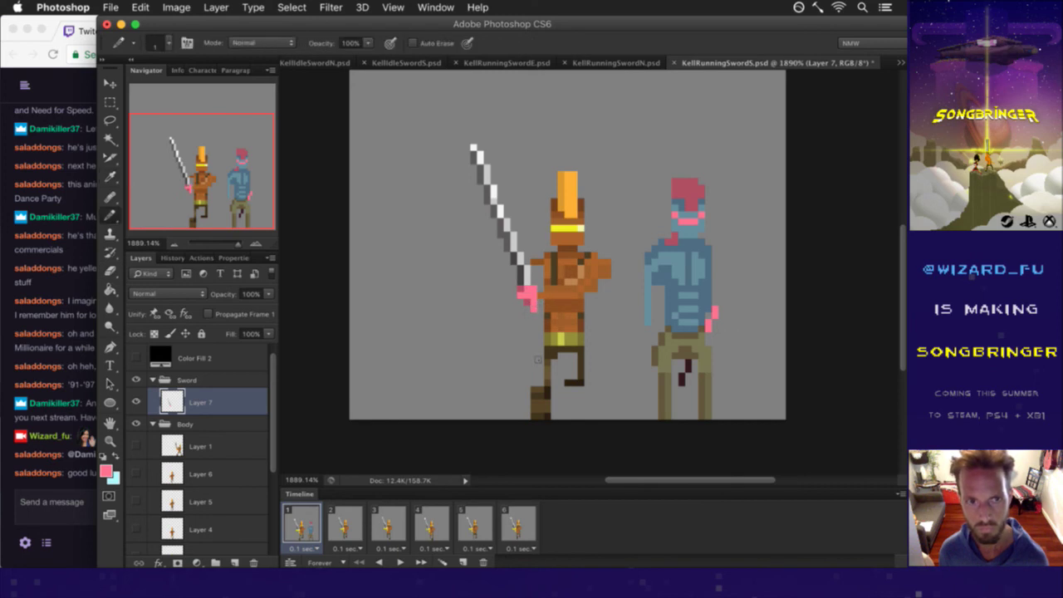
# Extend the hilt's lower end diagonally toward the body in the hilt colours and save the file.
pyautogui.moveTo(540, 304); pyautogui.dragTo(540, 316)
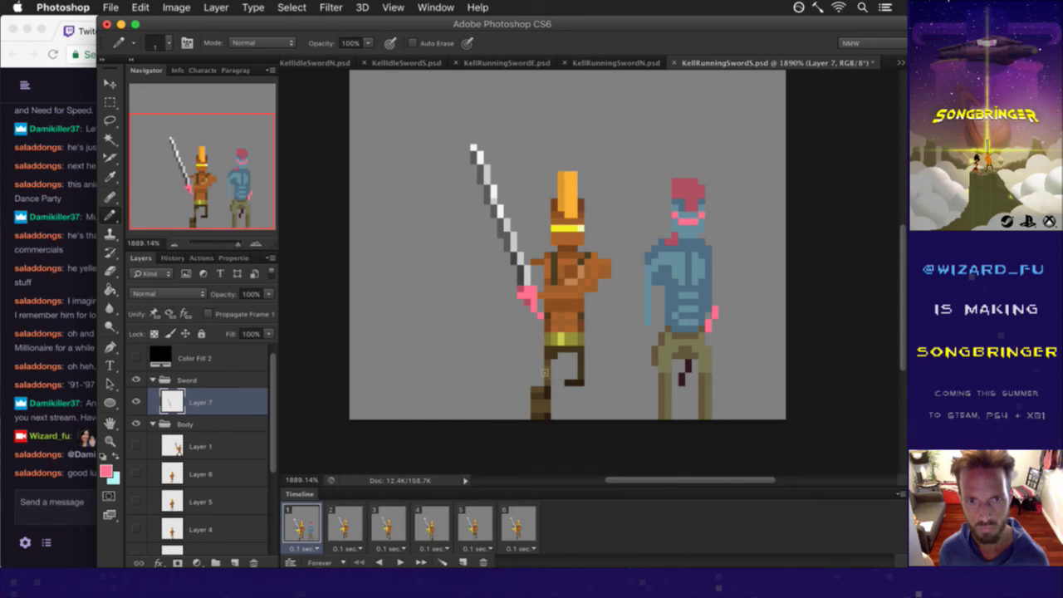
pyautogui.keyDown('alt'); pyautogui.click(533, 308); pyautogui.keyUp('alt')
pyautogui.press('super+s')
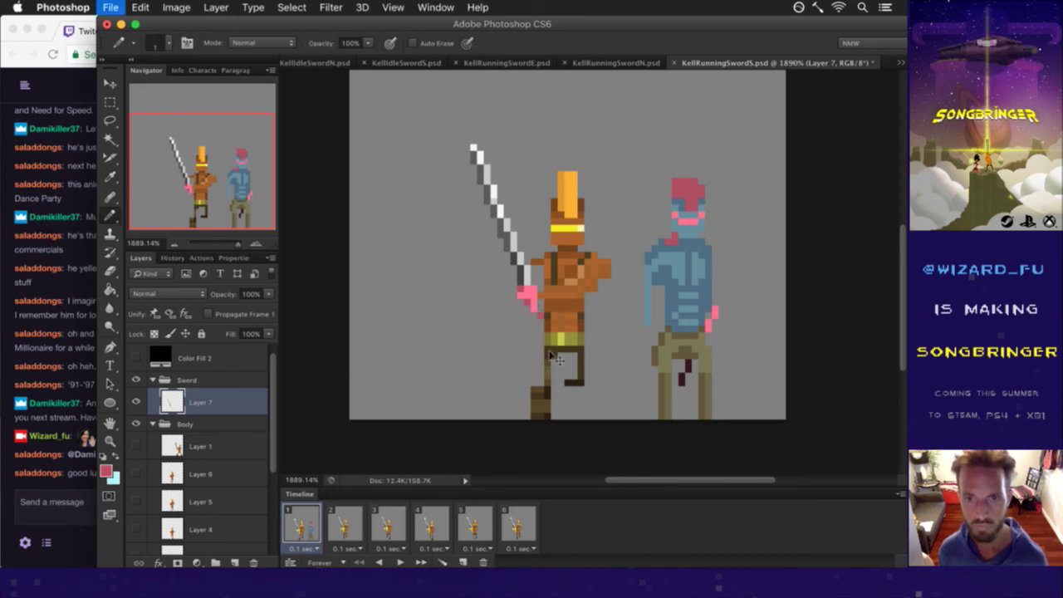
pyautogui.press('m')
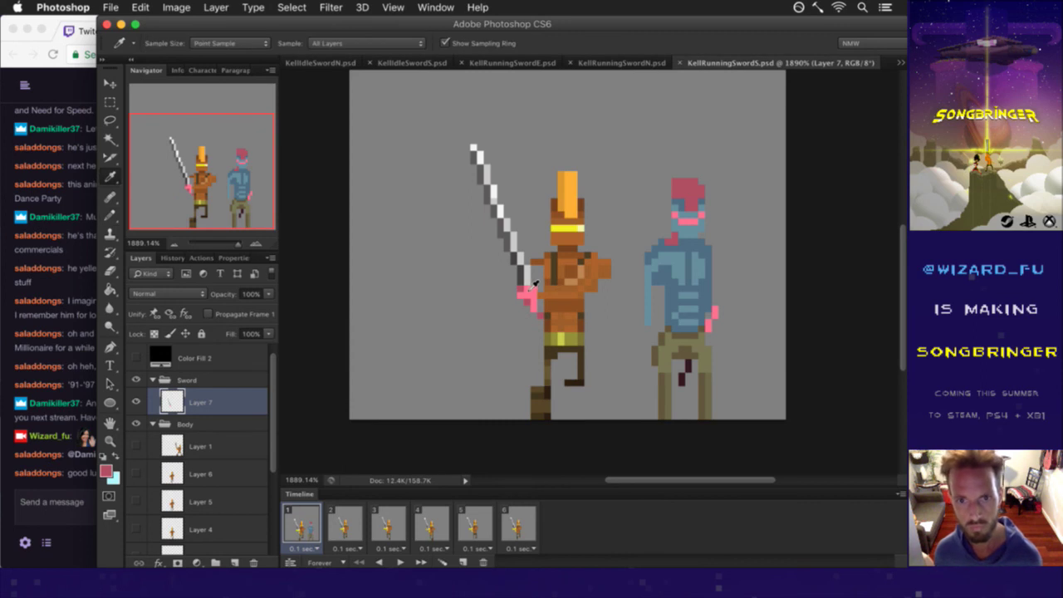
pyautogui.moveTo(531, 283)
pyautogui.mouseDown()
pyautogui.moveTo(436, 151)
pyautogui.moveTo(531, 225)
pyautogui.moveTo(517, 264)
pyautogui.mouseUp()
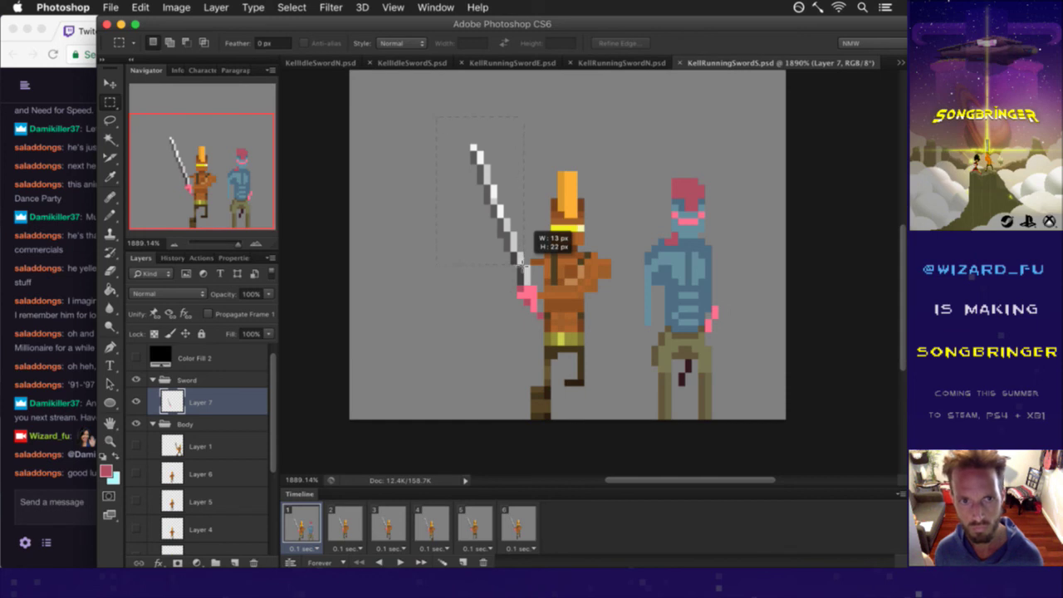
pyautogui.moveTo(518, 264); pyautogui.dragTo(518, 264)
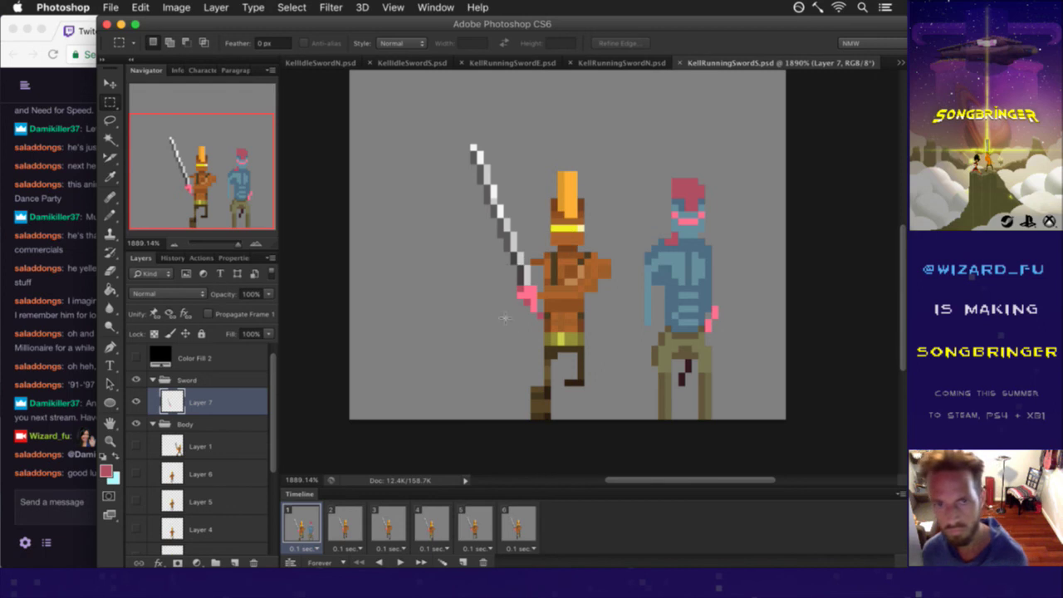
# Erase the topmost pixels of the sword's tip to shorten the blade.
pyautogui.press('e')
pyautogui.click(468, 166)
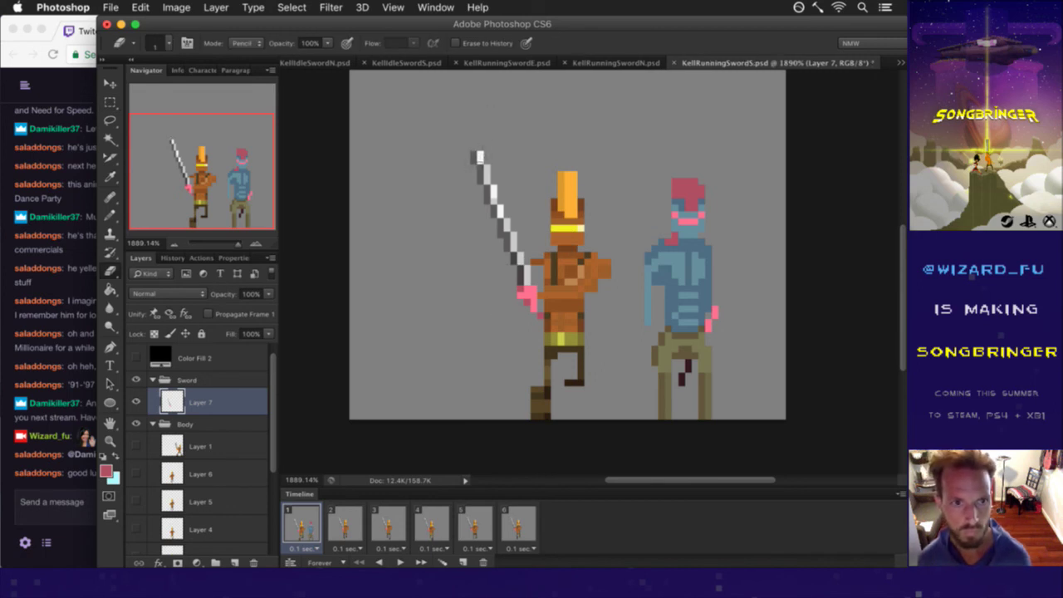
# Retouch the blade's shading just above the hilt with greys sampled from the blade, and save the file.
pyautogui.press('super+s')
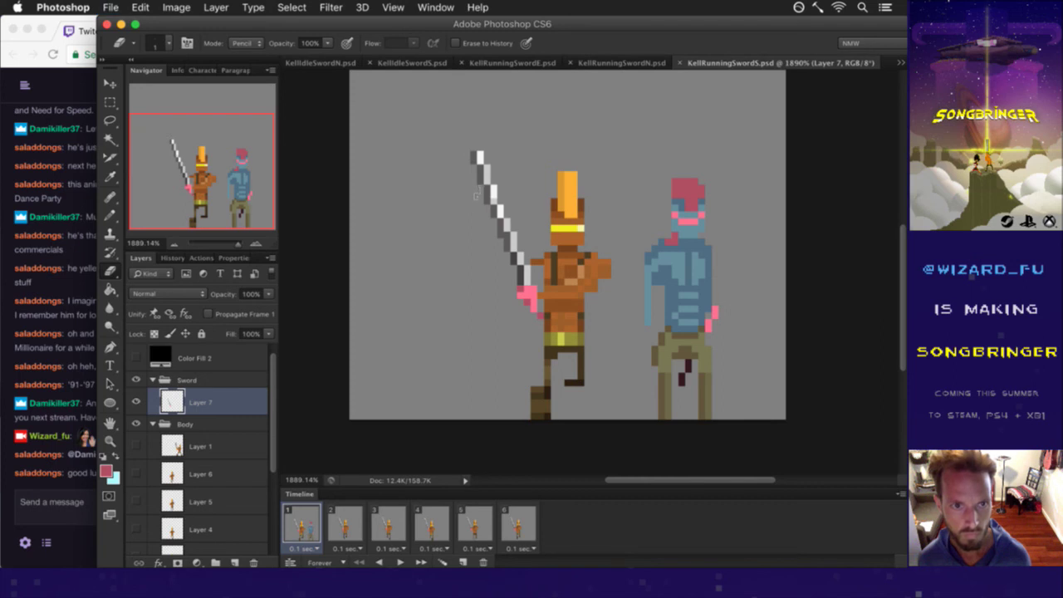
pyautogui.press('m')
pyautogui.moveTo(435, 137); pyautogui.dragTo(523, 260)
pyautogui.press('i')
pyautogui.click(528, 262)
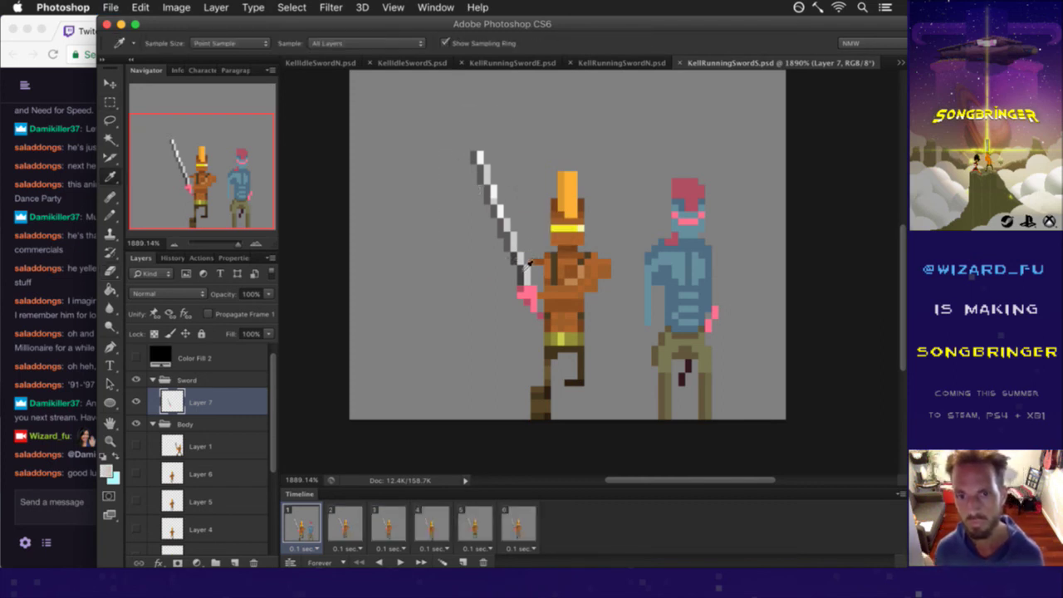
pyautogui.press('b')
pyautogui.click(522, 280)
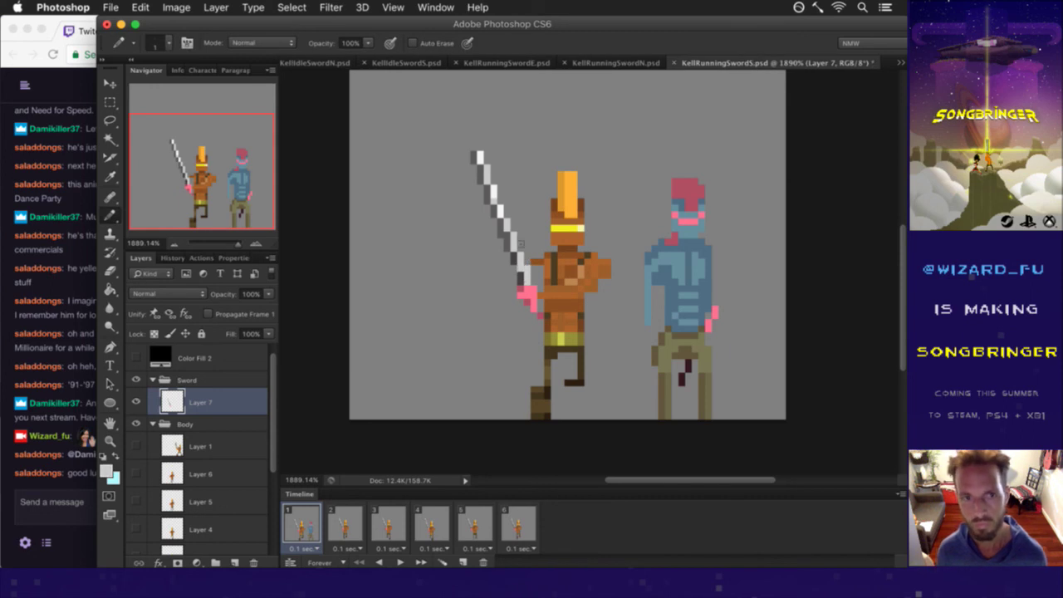
pyautogui.keyDown('alt'); pyautogui.click(515, 258); pyautogui.keyUp('alt')
pyautogui.press('super+s')
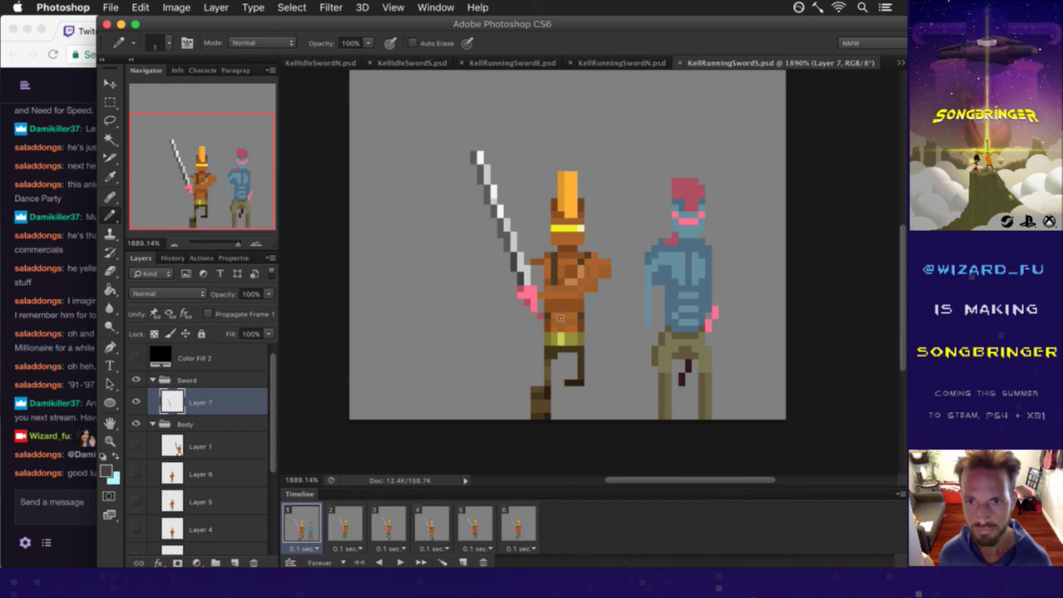
# Paint the orange character's neck on layer 0 in the light blue sampled from the blue character.
pyautogui.moveTo(274, 435); pyautogui.dragTo(268, 505)
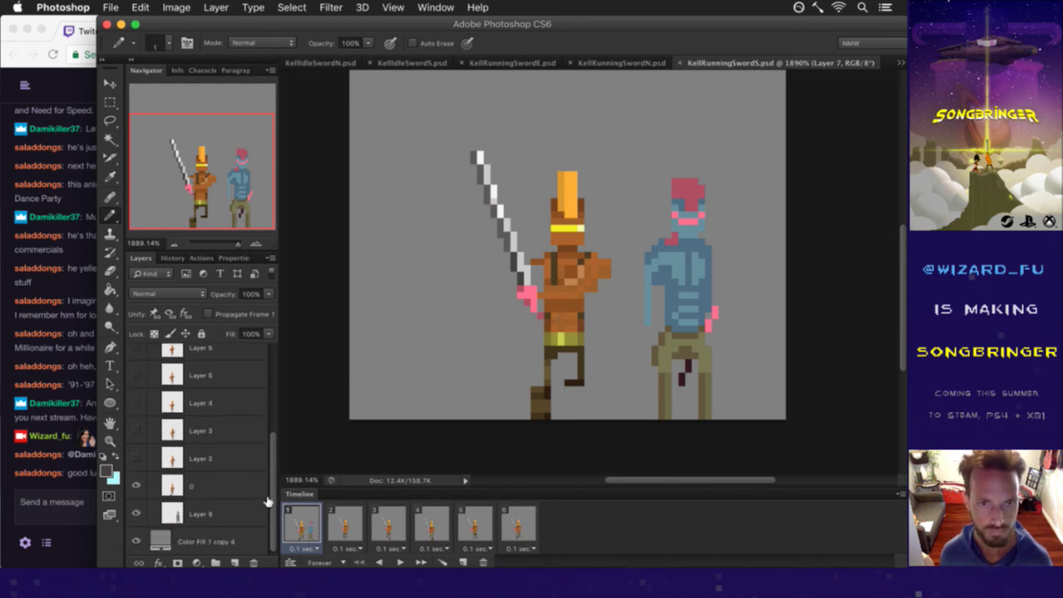
pyautogui.click(218, 488)
pyautogui.keyDown('alt'); pyautogui.click(694, 235); pyautogui.keyUp('alt')
pyautogui.moveTo(565, 258)
pyautogui.mouseDown()
pyautogui.moveTo(561, 236)
pyautogui.moveTo(573, 242)
pyautogui.moveTo(568, 254)
pyautogui.mouseUp()
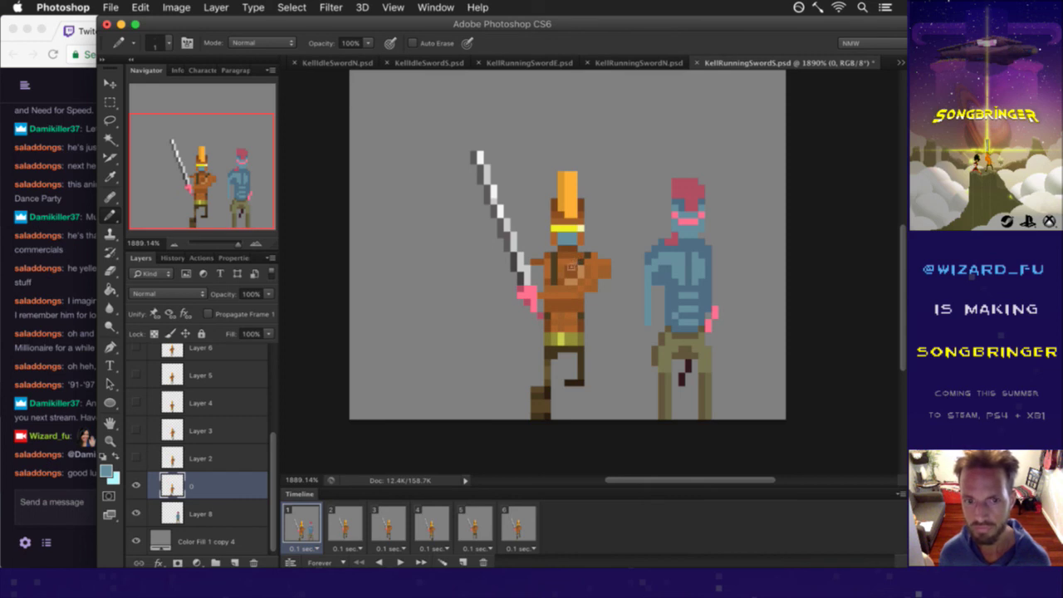
# Check animation frames 2 to 6, return to frame 1 and save the file.
pyautogui.click(349, 519)
pyautogui.click(388, 517)
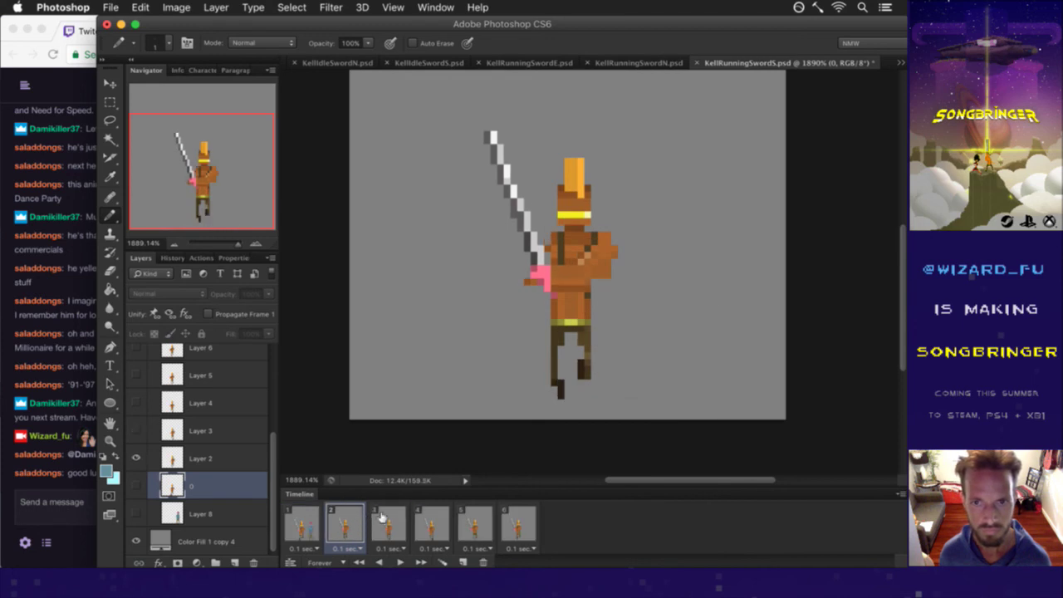
pyautogui.click(428, 519)
pyautogui.click(470, 521)
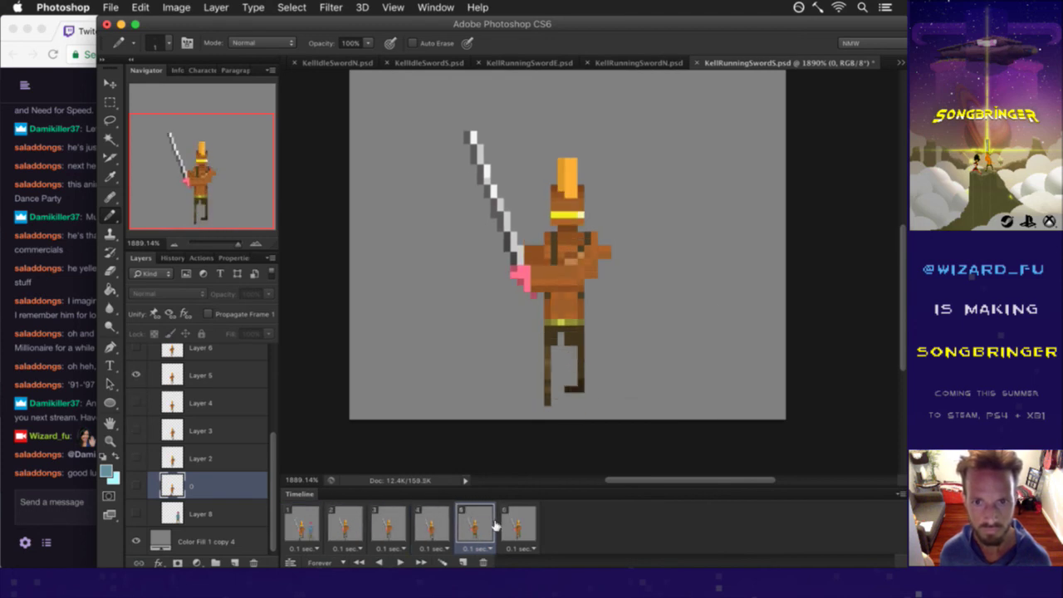
pyautogui.click(508, 524)
pyautogui.click(322, 518)
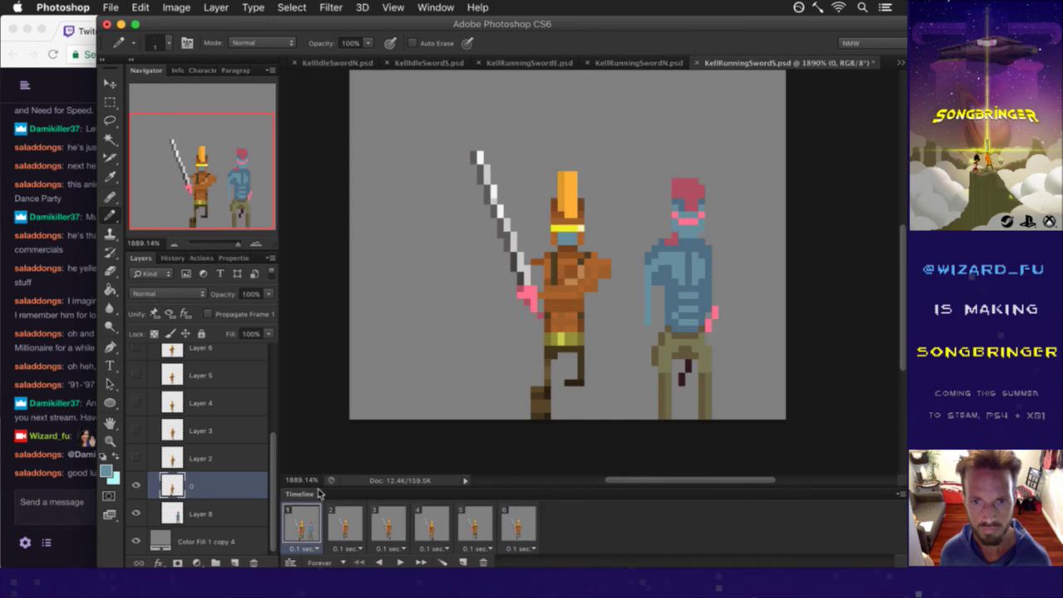
pyautogui.press('super+s')
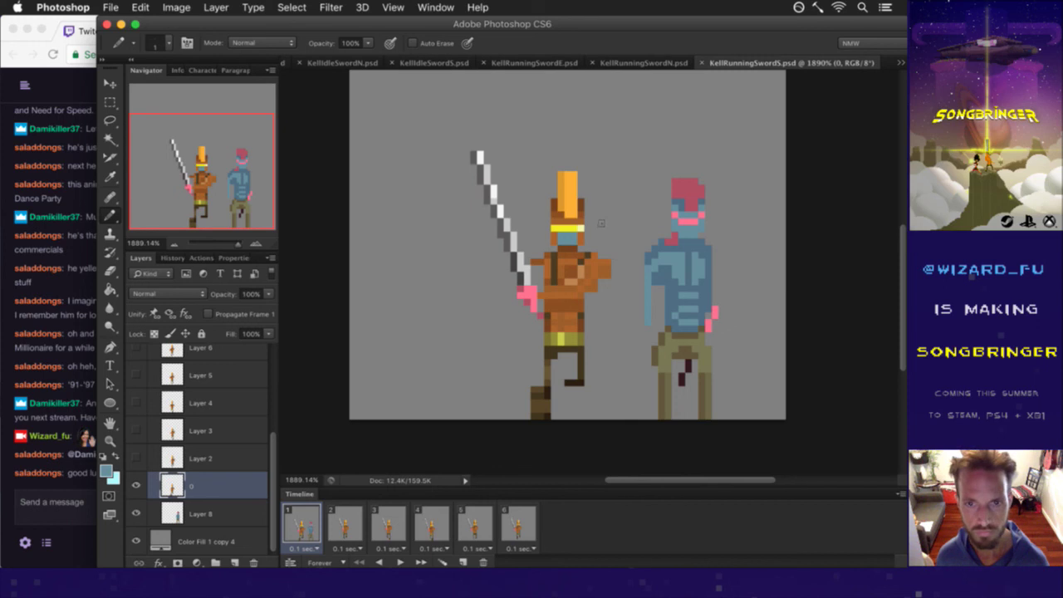
# Recolour the bent arm gripping the sword with a darker blue outline and lighter blue fill sampled from the blue character.
pyautogui.press('i')
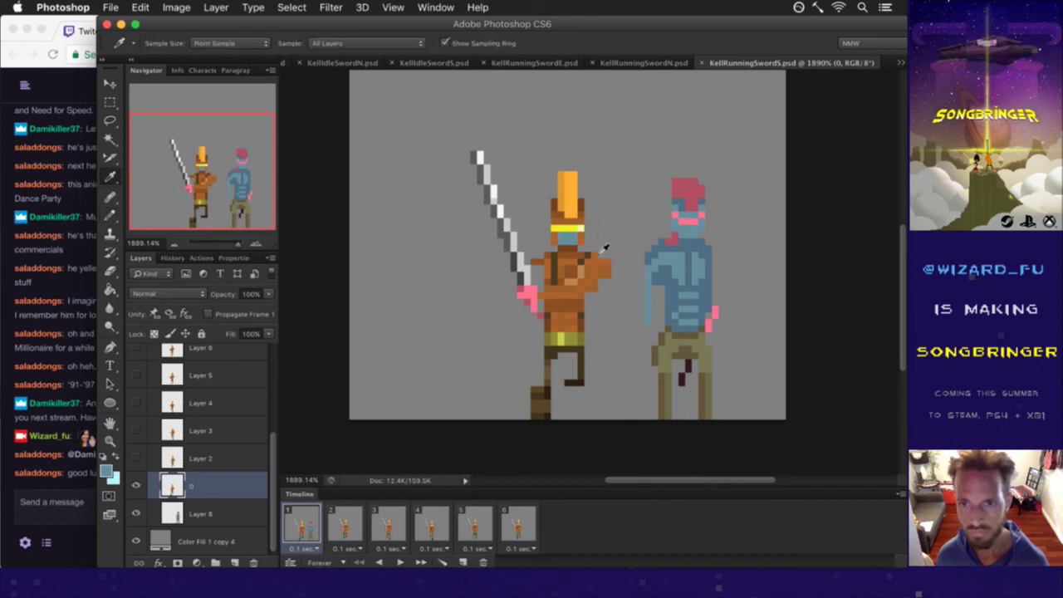
pyautogui.click(675, 248)
pyautogui.press('b')
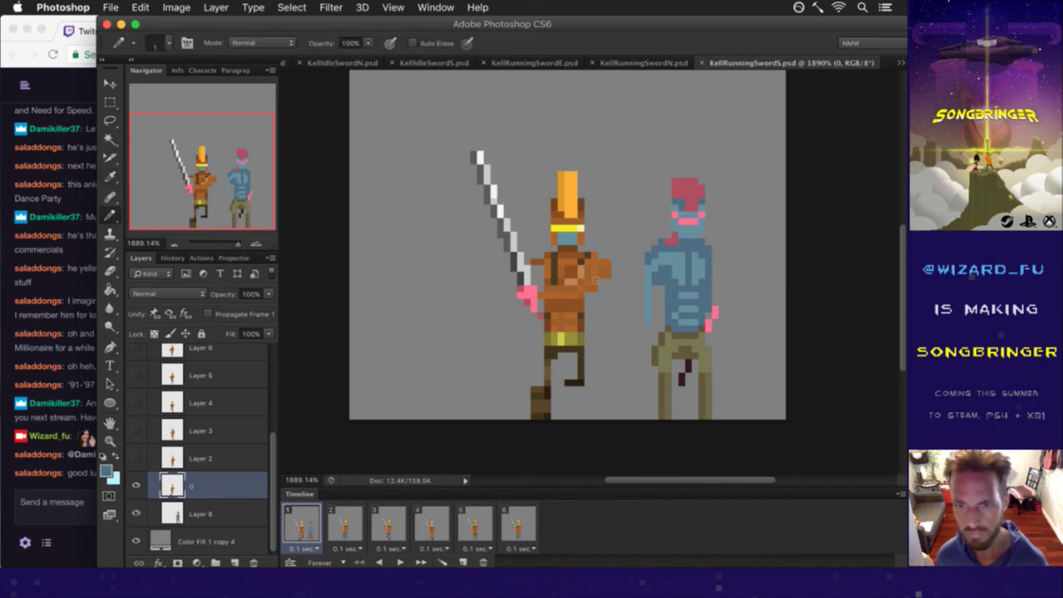
pyautogui.moveTo(594, 271)
pyautogui.mouseDown()
pyautogui.moveTo(605, 275)
pyautogui.moveTo(580, 315)
pyautogui.moveTo(543, 316)
pyautogui.mouseUp()
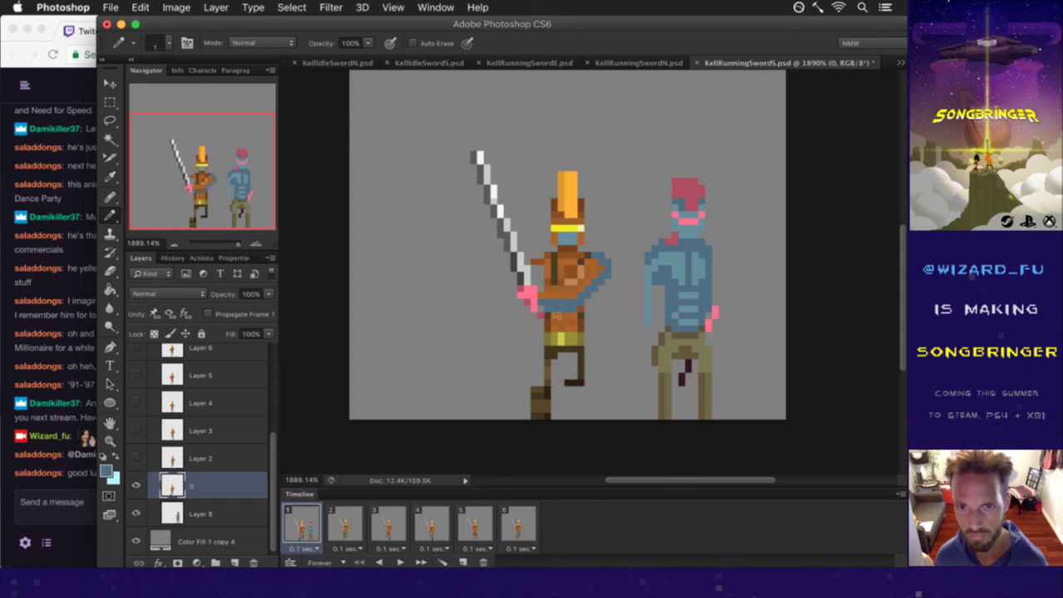
pyautogui.press('i')
pyautogui.click(686, 274)
pyautogui.press('b')
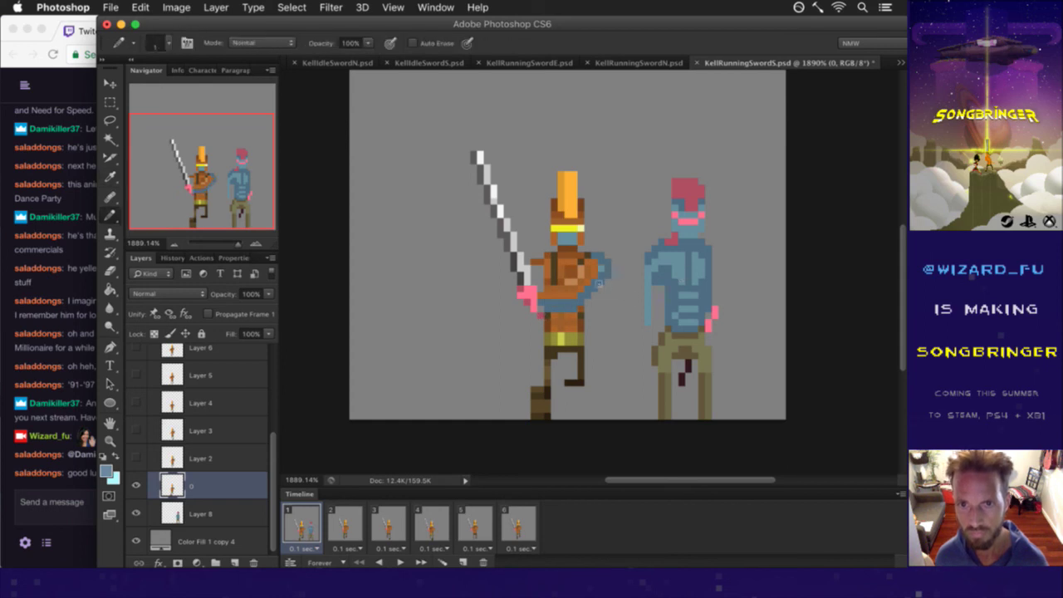
pyautogui.moveTo(575, 305)
pyautogui.mouseDown()
pyautogui.moveTo(541, 307)
pyautogui.moveTo(570, 301)
pyautogui.mouseUp()
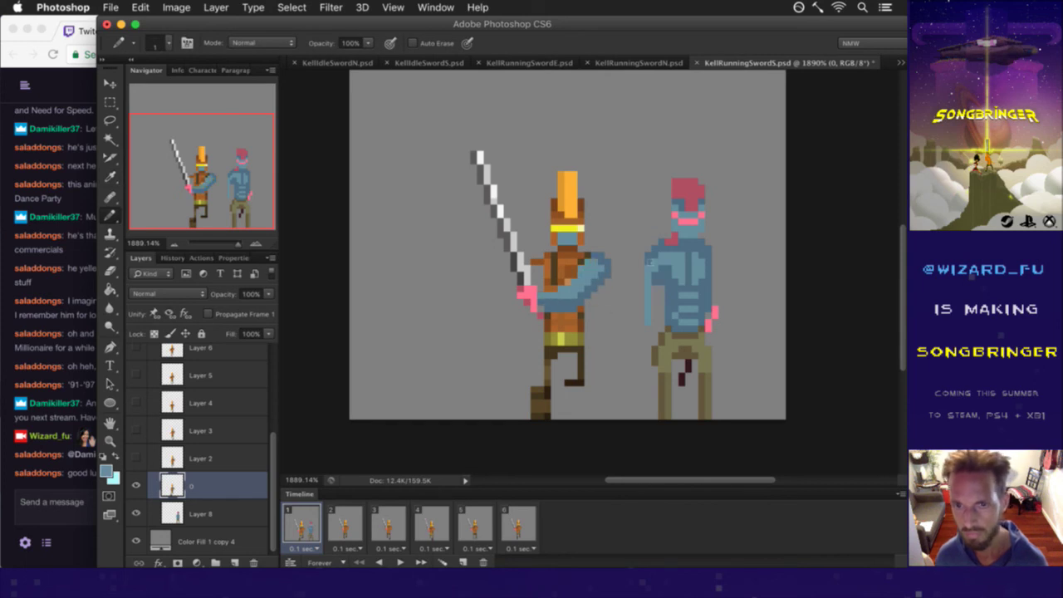
# Repaint the face and yellow visor in light blue, and add the pink face markings sampled from the blue character.
pyautogui.keyDown('alt'); pyautogui.click(574, 245); pyautogui.keyUp('alt')
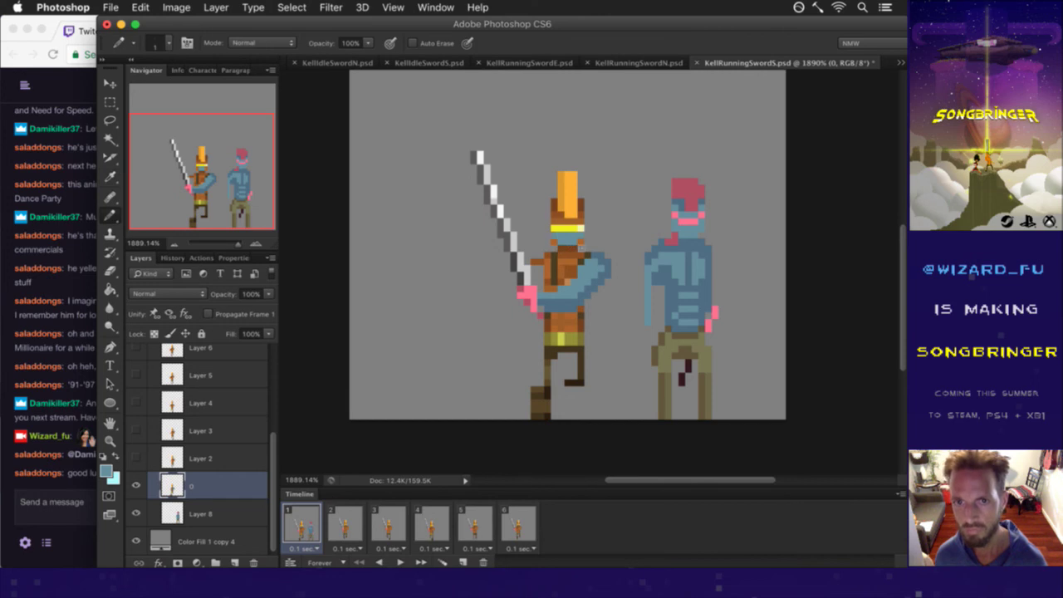
pyautogui.moveTo(553, 215)
pyautogui.mouseDown()
pyautogui.moveTo(553, 243)
pyautogui.moveTo(579, 232)
pyautogui.mouseUp()
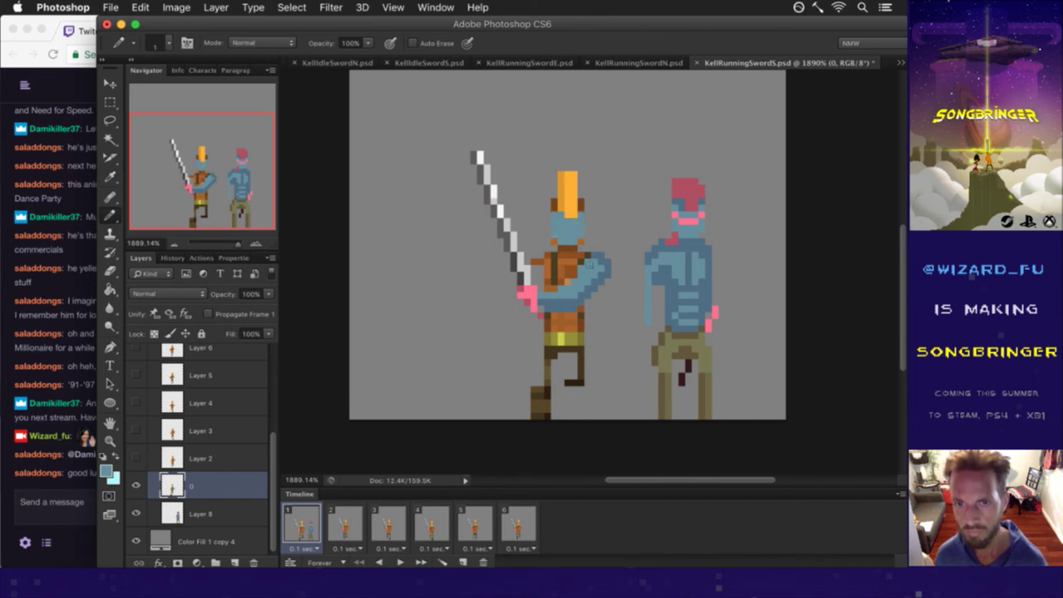
pyautogui.press('e')
pyautogui.press('b')
pyautogui.keyDown('alt'); pyautogui.click(688, 219); pyautogui.keyUp('alt')
pyautogui.click(561, 222)
pyautogui.moveTo(568, 221); pyautogui.dragTo(561, 229)
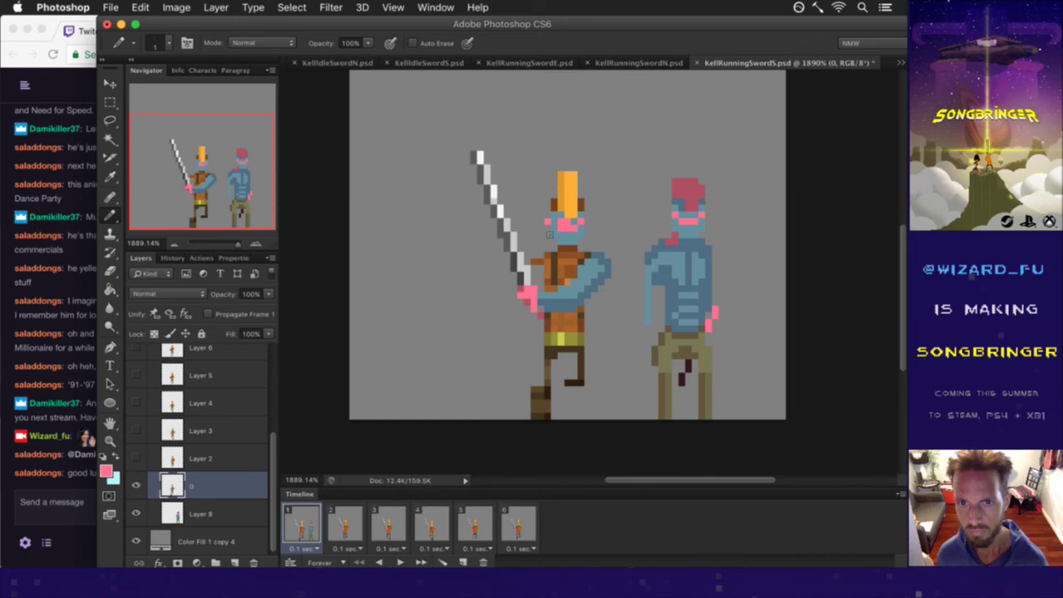
pyautogui.keyDown('alt'); pyautogui.click(555, 236); pyautogui.keyUp('alt')
pyautogui.click(564, 225)
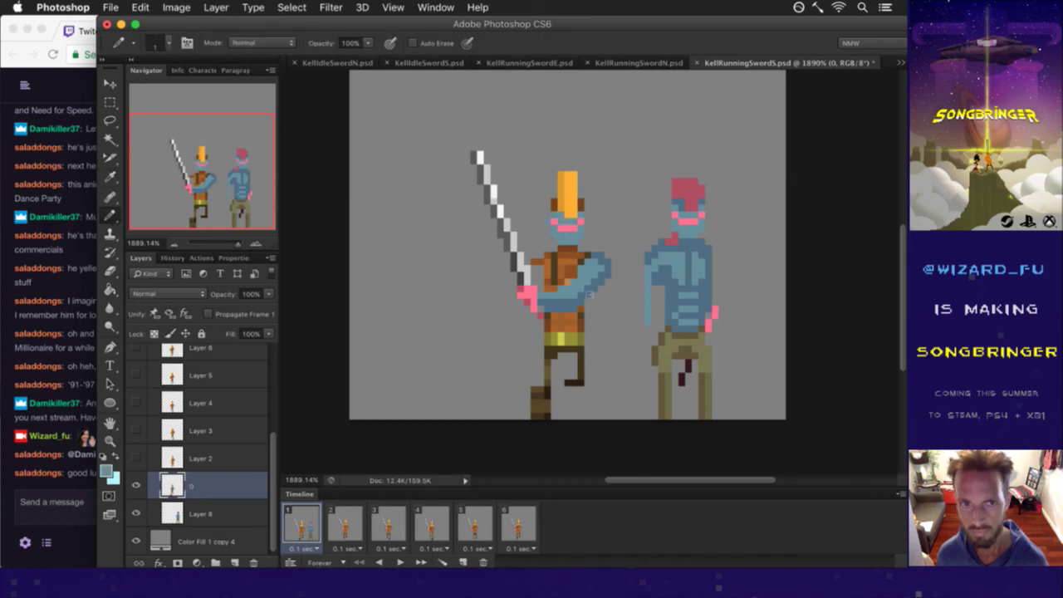
# Replace the tall orange crest with a dark red head top sampled from the blue character, erasing the excess height.
pyautogui.keyDown('alt'); pyautogui.click(696, 201); pyautogui.keyUp('alt')
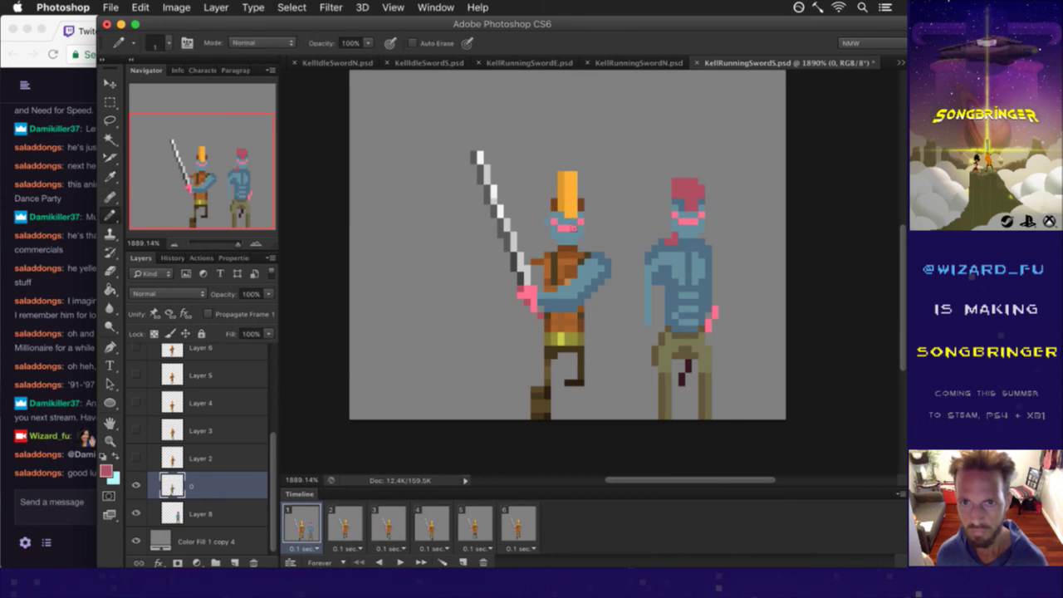
pyautogui.click(569, 205)
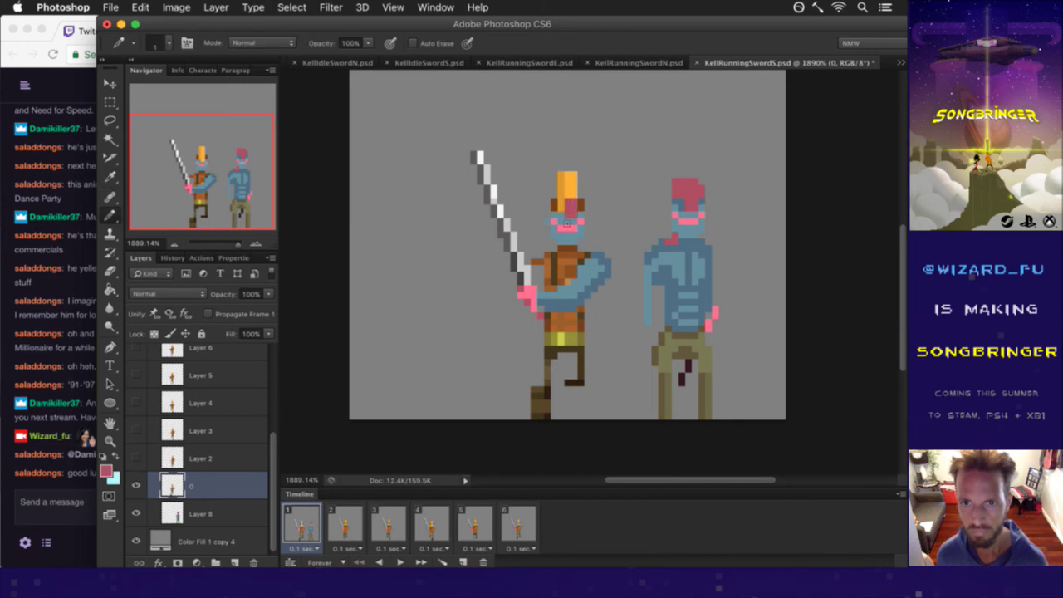
pyautogui.moveTo(560, 208)
pyautogui.mouseDown()
pyautogui.moveTo(558, 189)
pyautogui.moveTo(579, 196)
pyautogui.moveTo(568, 181)
pyautogui.moveTo(560, 193)
pyautogui.moveTo(573, 175)
pyautogui.mouseUp()
pyautogui.press('e')
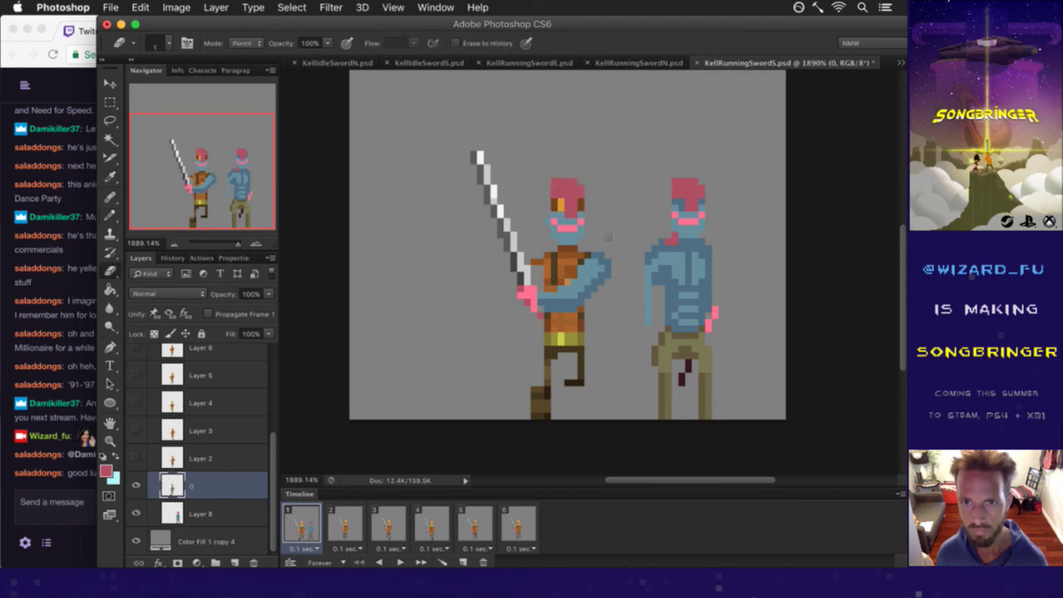
# Replace the head's leftover brown and orange pixels with darker blue and dark red, and erase its topmost row.
pyautogui.press('b')
pyautogui.keyDown('alt'); pyautogui.click(685, 213); pyautogui.keyUp('alt')
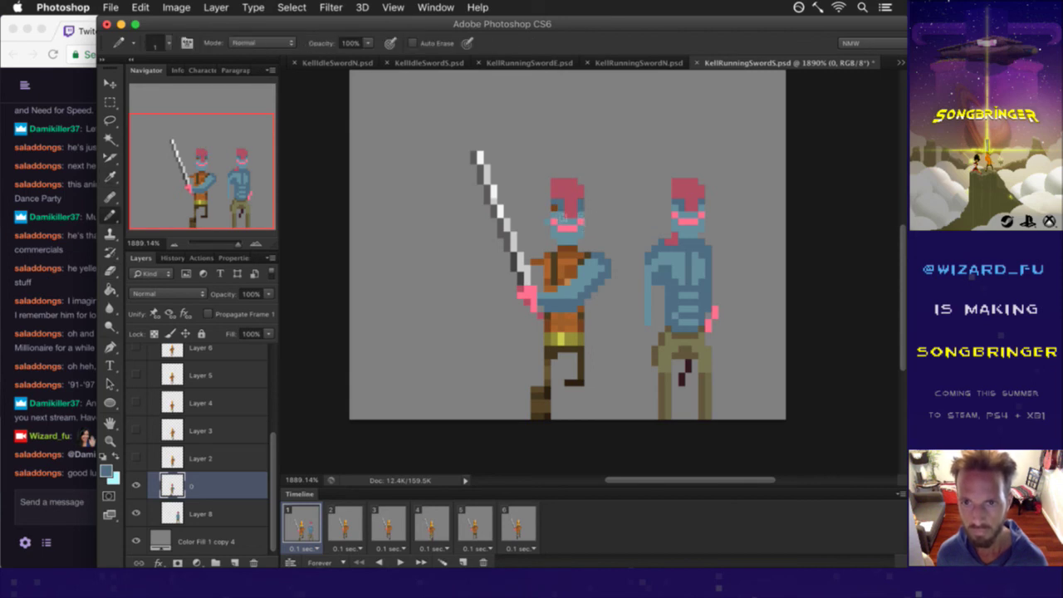
pyautogui.keyDown('alt'); pyautogui.click(571, 199); pyautogui.keyUp('alt')
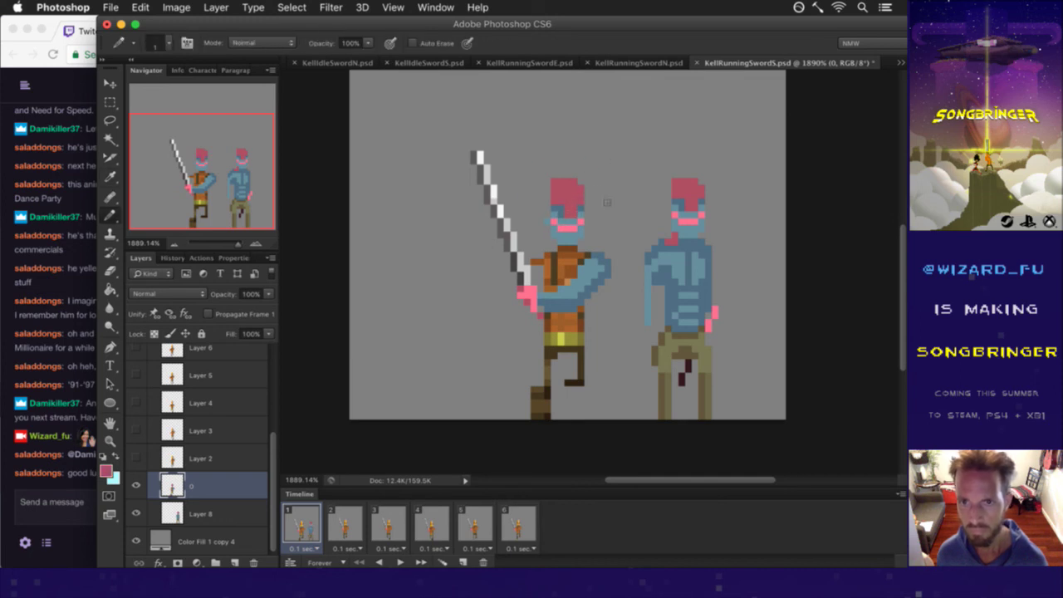
pyautogui.press('e')
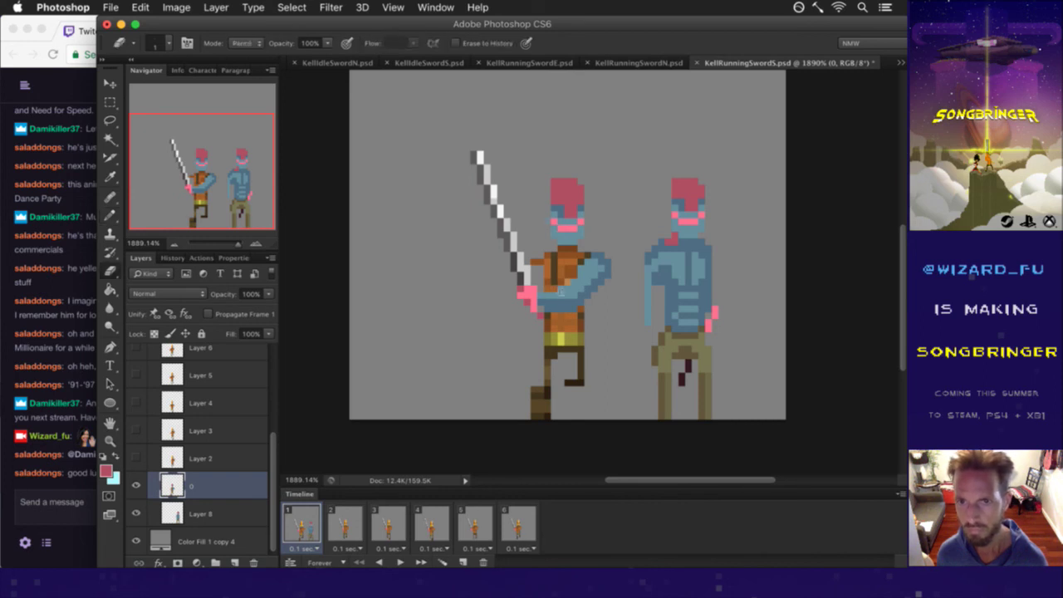
pyautogui.moveTo(576, 181); pyautogui.dragTo(551, 181)
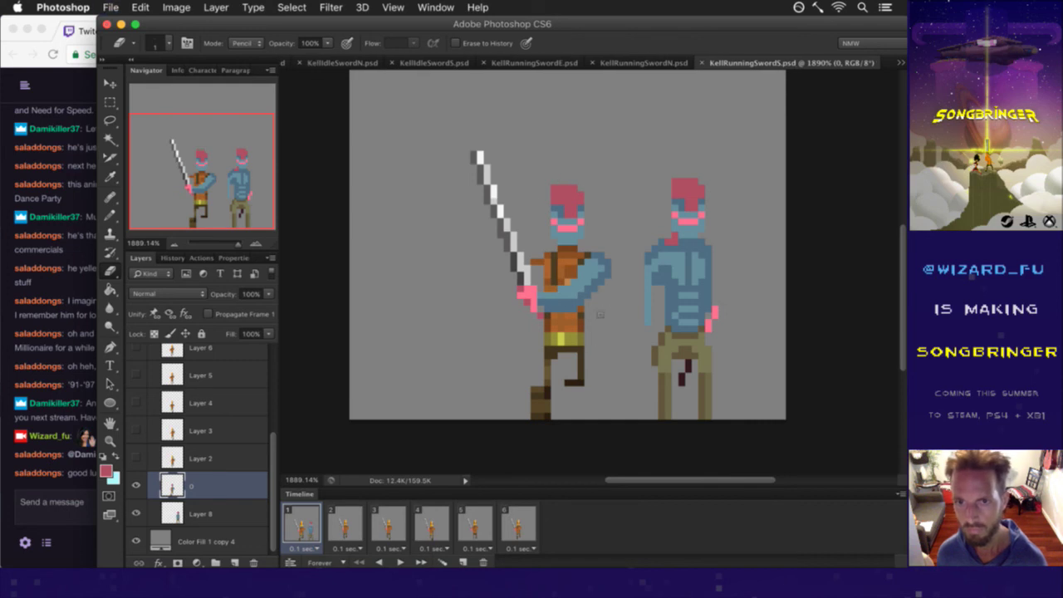
# Sample the dark red from the head and paint the patch beside the neck on the shoulder.
pyautogui.press('i')
pyautogui.click(603, 265)
pyautogui.click(573, 204)
pyautogui.press('b')
pyautogui.click(584, 248)
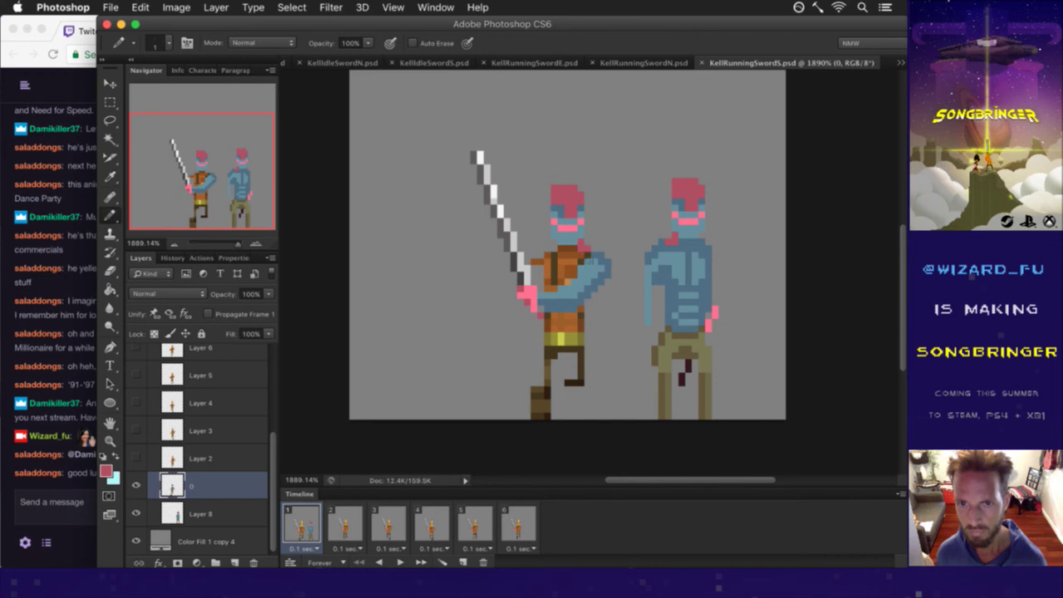
# Repaint the orange chest and sword-side shoulder in darker blue with lighter blue muscle highlights, and save the file.
pyautogui.keyDown('alt'); pyautogui.click(593, 254); pyautogui.keyUp('alt')
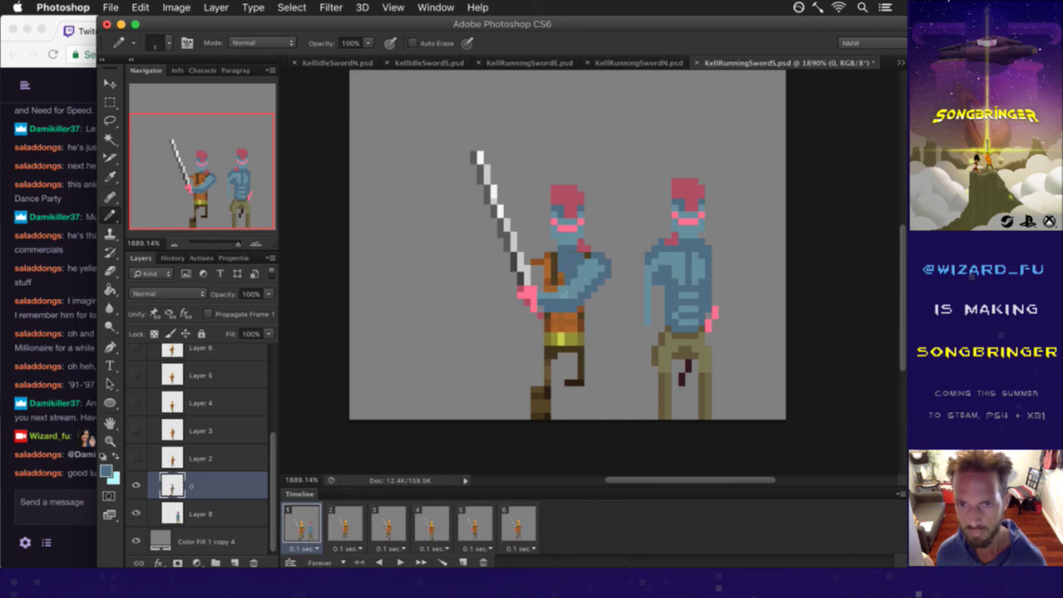
pyautogui.moveTo(535, 269); pyautogui.dragTo(550, 259)
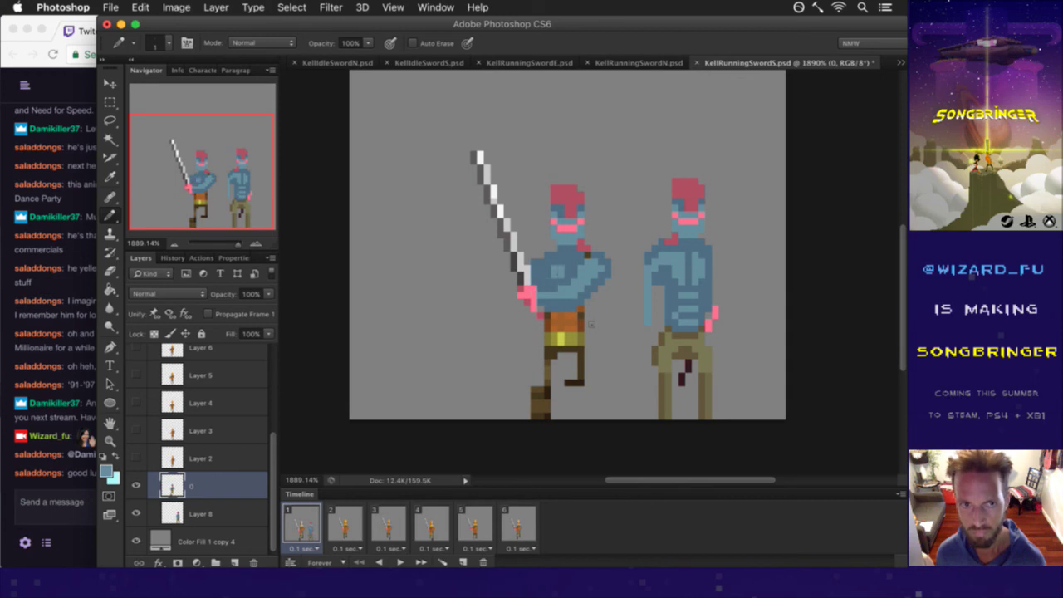
pyautogui.keyDown('alt'); pyautogui.click(573, 279); pyautogui.keyUp('alt')
pyautogui.keyDown('alt'); pyautogui.click(568, 275); pyautogui.keyUp('alt')
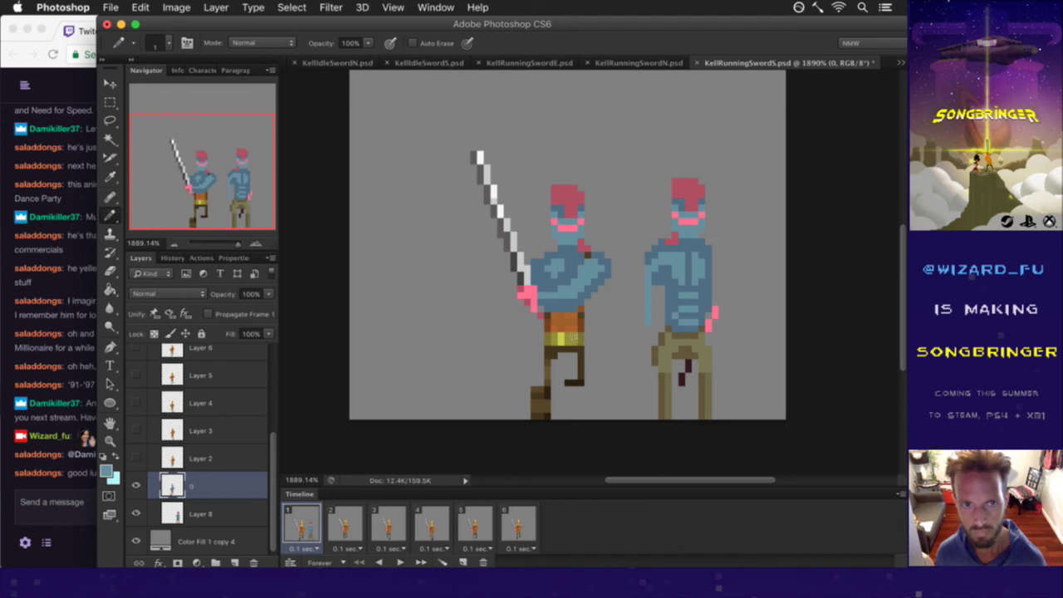
pyautogui.press('super+s')
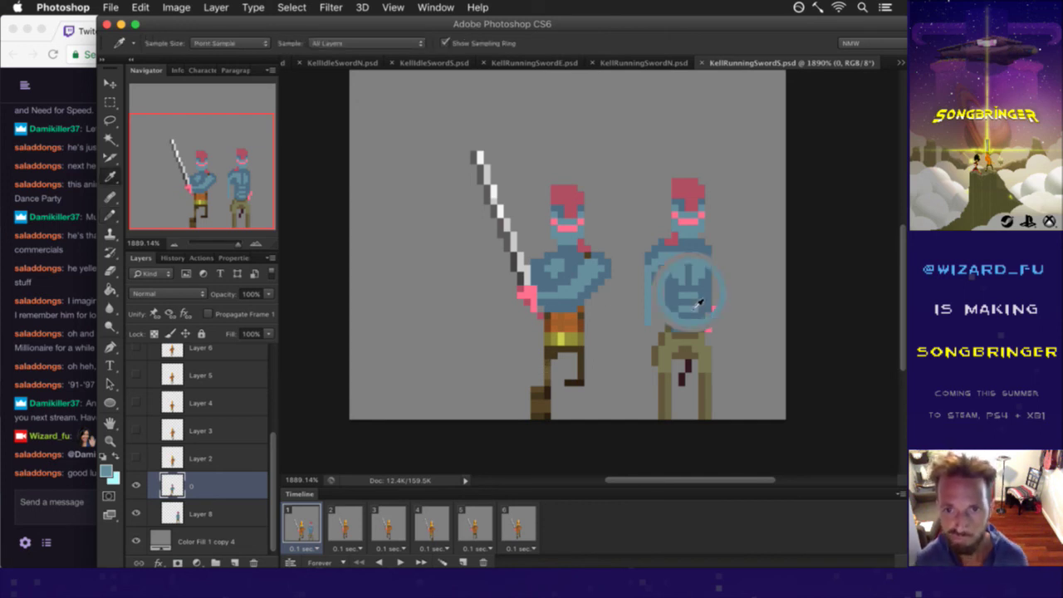
# Cover the orange abdomen and upper edge of the belt with light and dark blue muscle shading sampled from the blue character.
pyautogui.moveTo(545, 335); pyautogui.dragTo(571, 329)
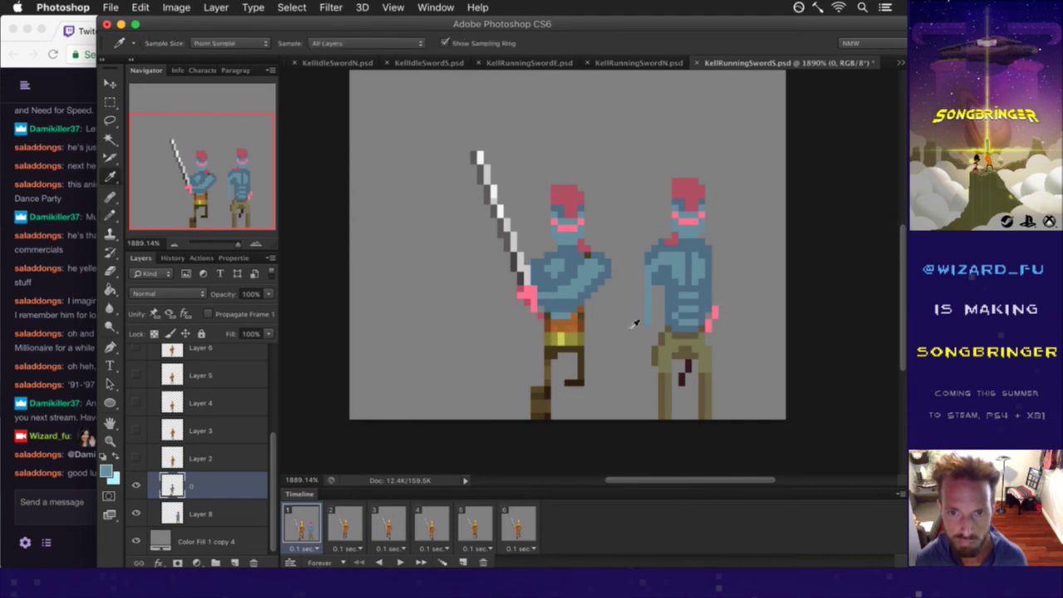
pyautogui.keyDown('alt'); pyautogui.click(682, 306); pyautogui.keyUp('alt')
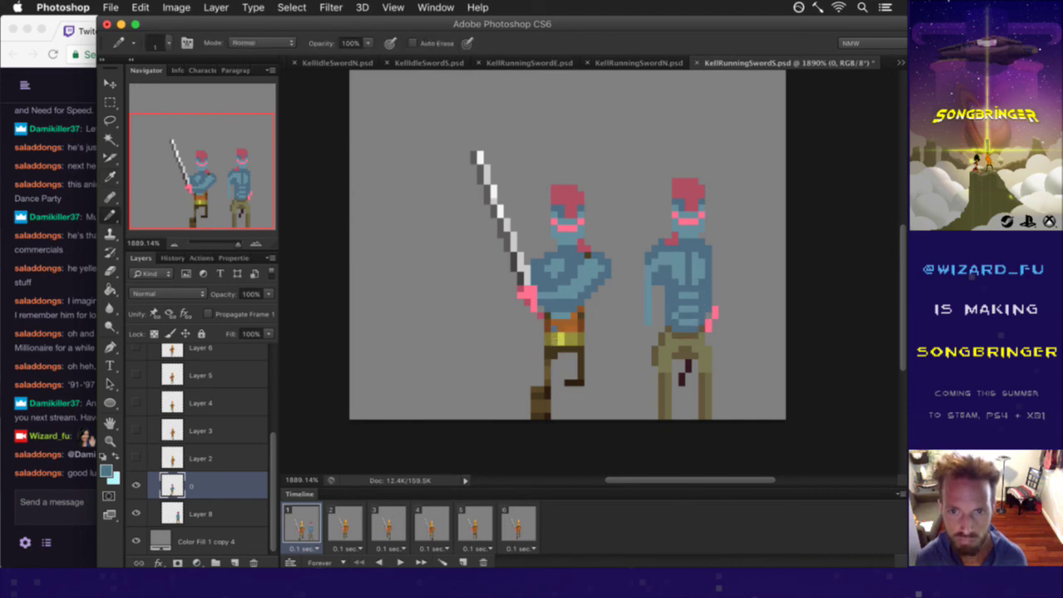
pyautogui.moveTo(560, 335); pyautogui.dragTo(567, 335)
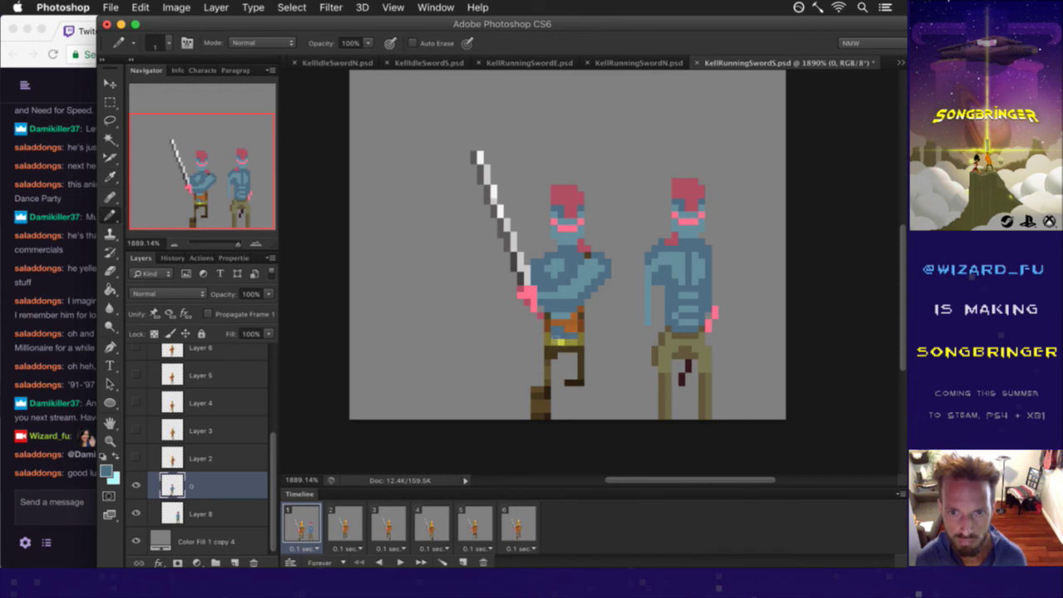
pyautogui.moveTo(561, 335)
pyautogui.mouseDown()
pyautogui.moveTo(574, 336)
pyautogui.moveTo(561, 328)
pyautogui.mouseUp()
pyautogui.click(575, 332)
pyautogui.keyDown('alt'); pyautogui.click(565, 335); pyautogui.keyUp('alt')
pyautogui.keyDown('alt'); pyautogui.click(580, 338); pyautogui.keyUp('alt')
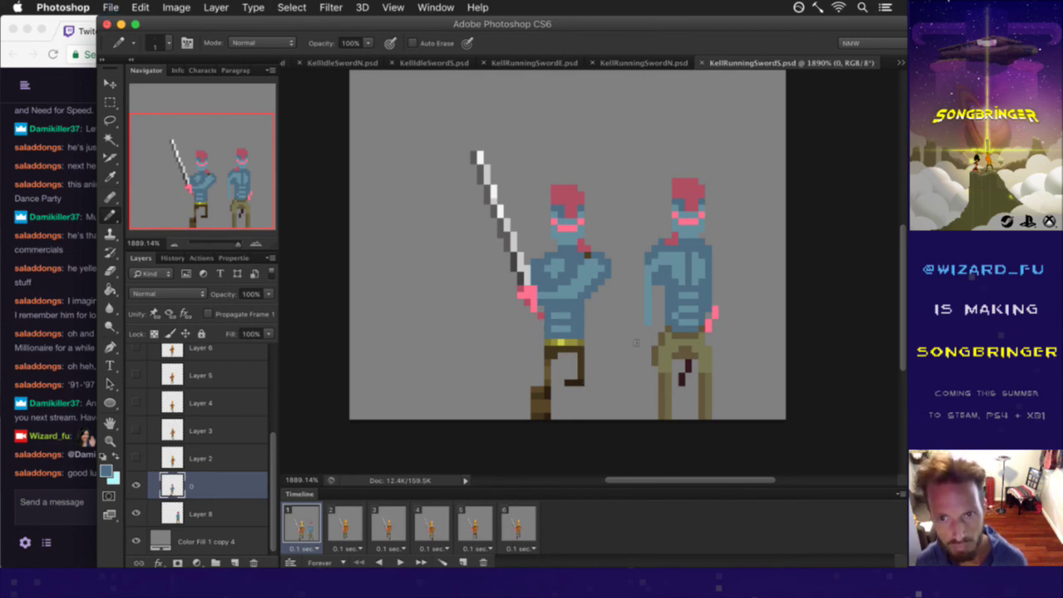
# Sample the dark brown from the reference character's trousers and repaint the yellow belt and waist shading of the sword character.
pyautogui.press('i')
pyautogui.click(698, 342)
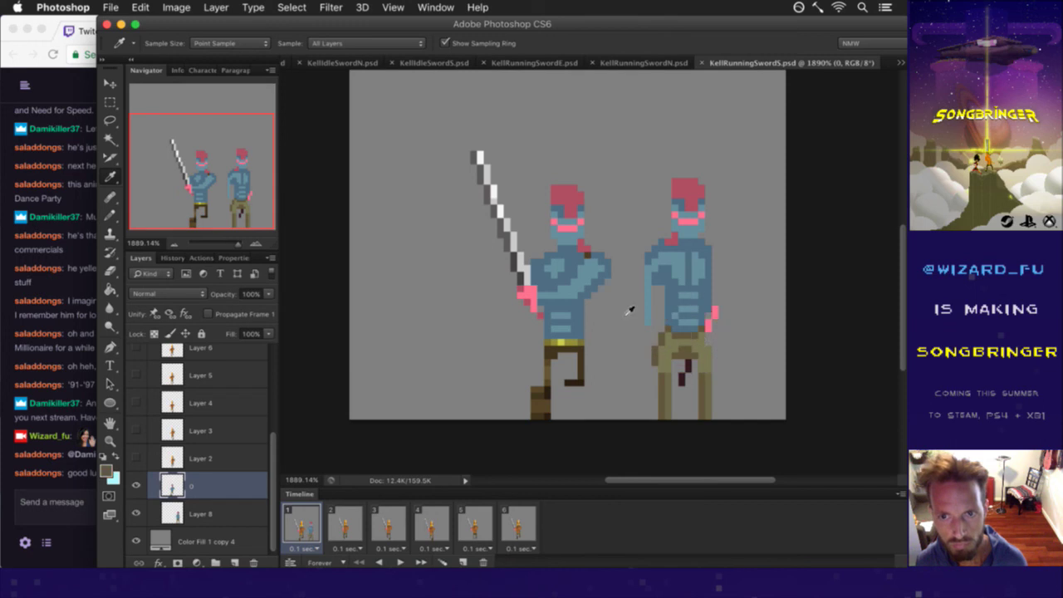
pyautogui.press('b')
pyautogui.click(557, 357)
pyautogui.moveTo(554, 342); pyautogui.dragTo(570, 357)
pyautogui.click(579, 348)
# Sample the olive from the reference trousers and repaint the sword character's dark brown legs, covering the standing leg down to the foot.
pyautogui.press('i')
pyautogui.click(674, 349)
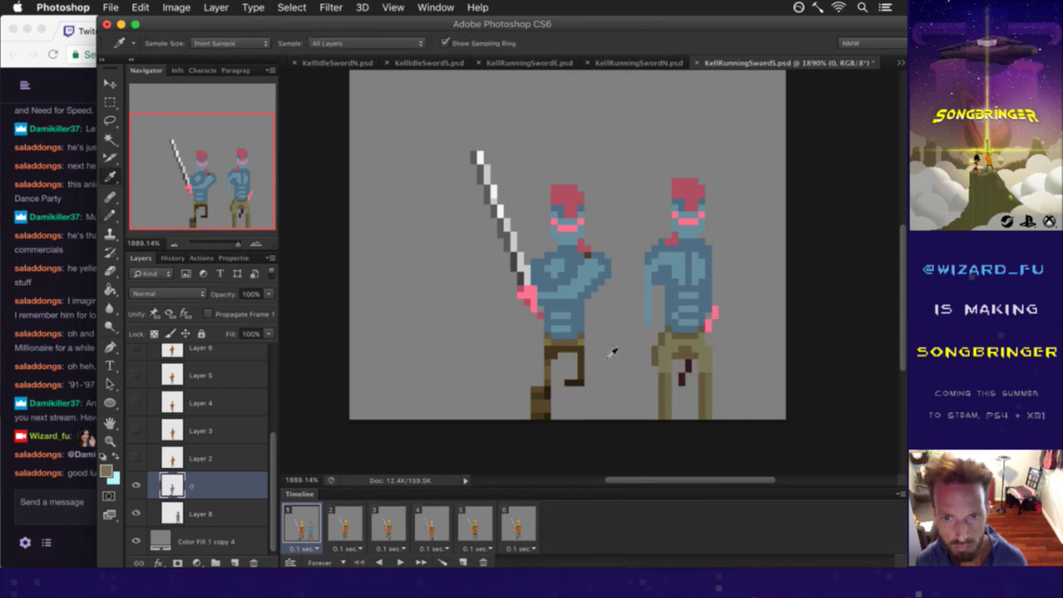
pyautogui.press('b')
pyautogui.moveTo(545, 356)
pyautogui.mouseDown()
pyautogui.moveTo(570, 349)
pyautogui.moveTo(584, 394)
pyautogui.moveTo(547, 371)
pyautogui.moveTo(547, 389)
pyautogui.mouseUp()
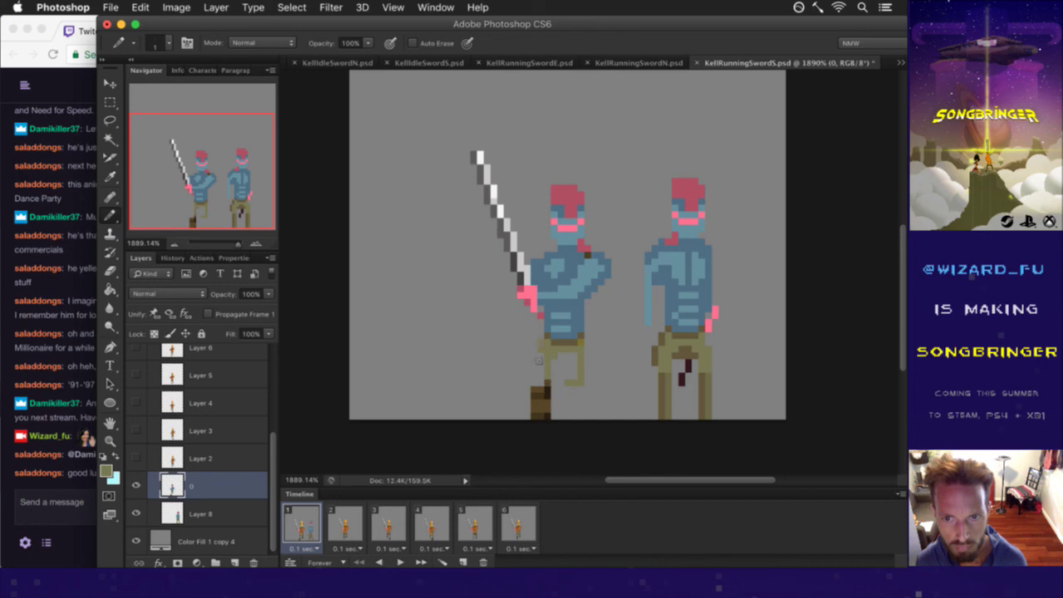
pyautogui.moveTo(539, 372)
pyautogui.mouseDown()
pyautogui.moveTo(544, 428)
pyautogui.moveTo(529, 403)
pyautogui.moveTo(530, 430)
pyautogui.moveTo(532, 396)
pyautogui.mouseUp()
# Shade the outer thigh and lower part of the standing leg with the darker trouser brown.
pyautogui.press('e')
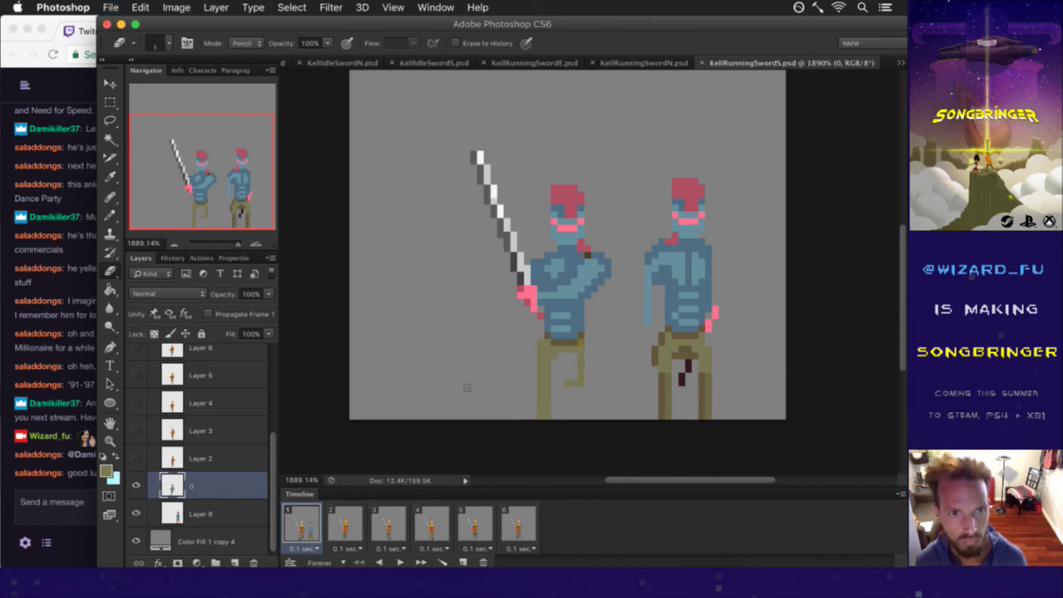
pyautogui.press('b')
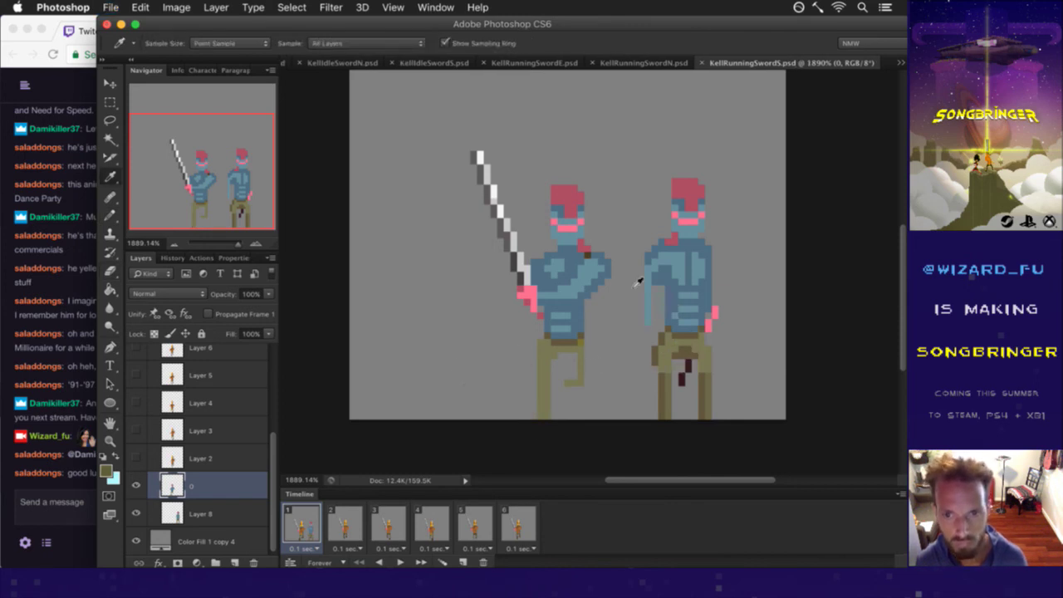
pyautogui.moveTo(533, 354); pyautogui.dragTo(534, 364)
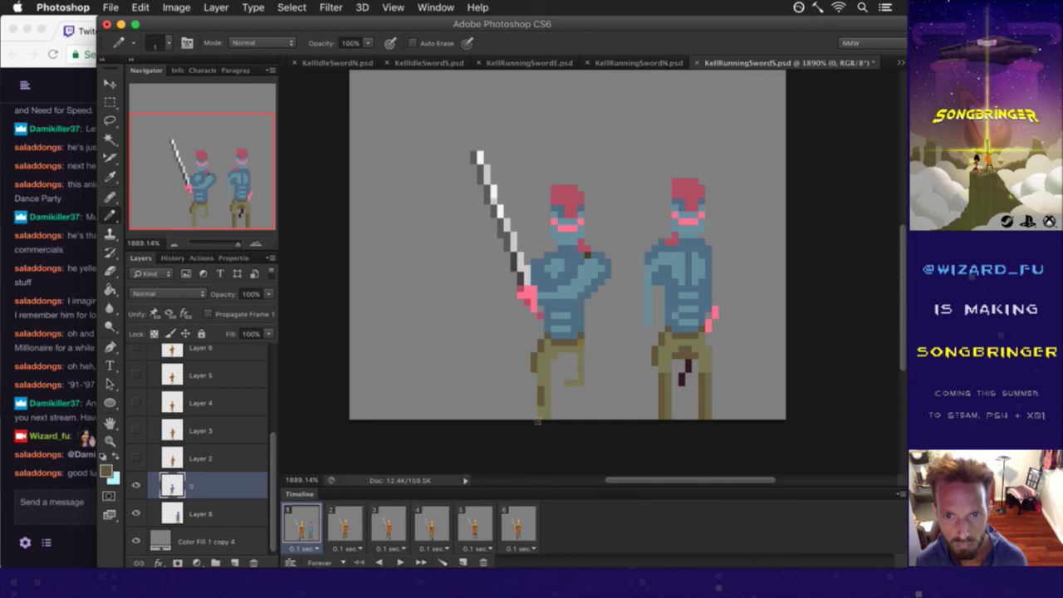
pyautogui.press('i')
pyautogui.press('b')
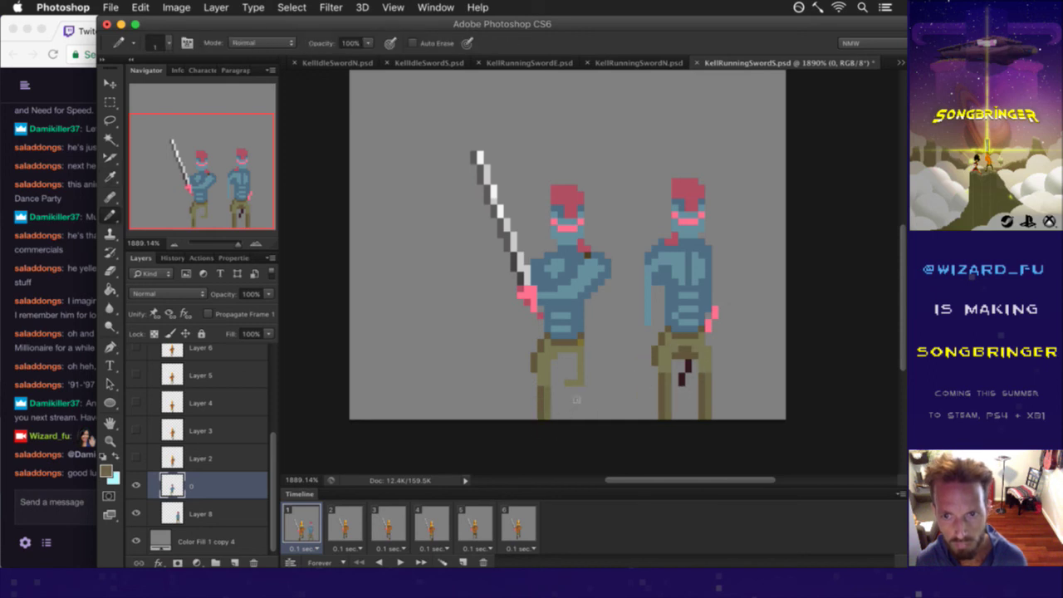
# Reshape the raised leg with a darker foot, a thicker olive shin and trimmed corners, and save the file.
pyautogui.moveTo(567, 383); pyautogui.dragTo(581, 378)
pyautogui.press('i')
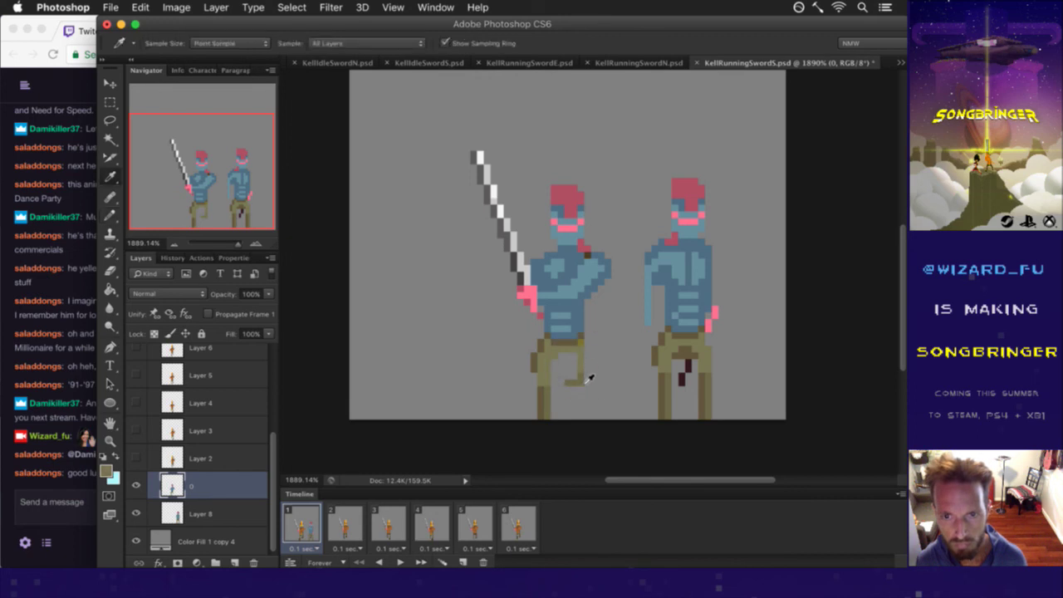
pyautogui.press('b')
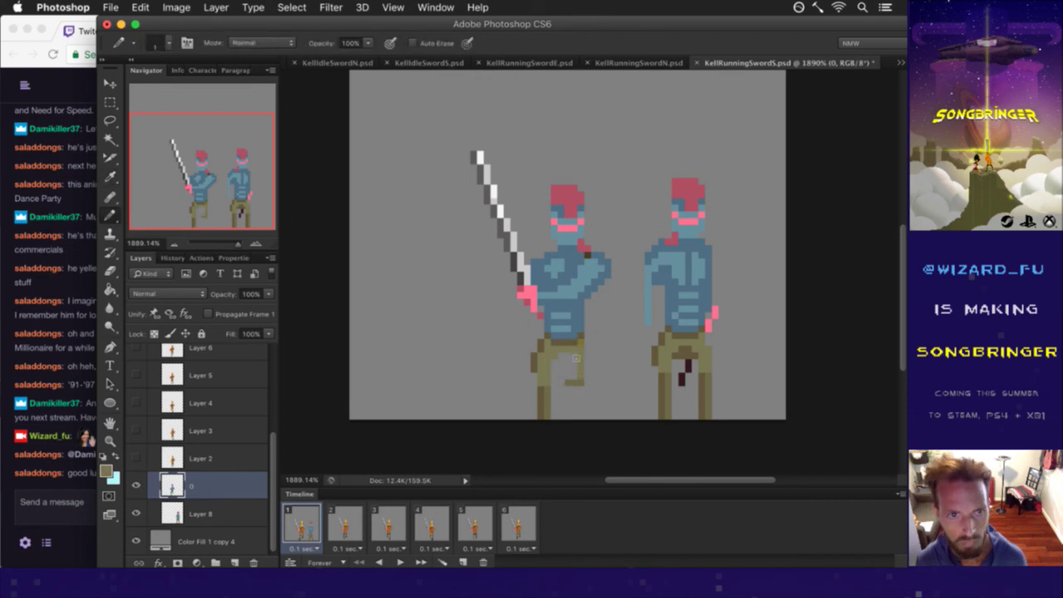
pyautogui.keyDown('alt'); pyautogui.click(574, 356); pyautogui.keyUp('alt')
pyautogui.moveTo(587, 352); pyautogui.dragTo(588, 379)
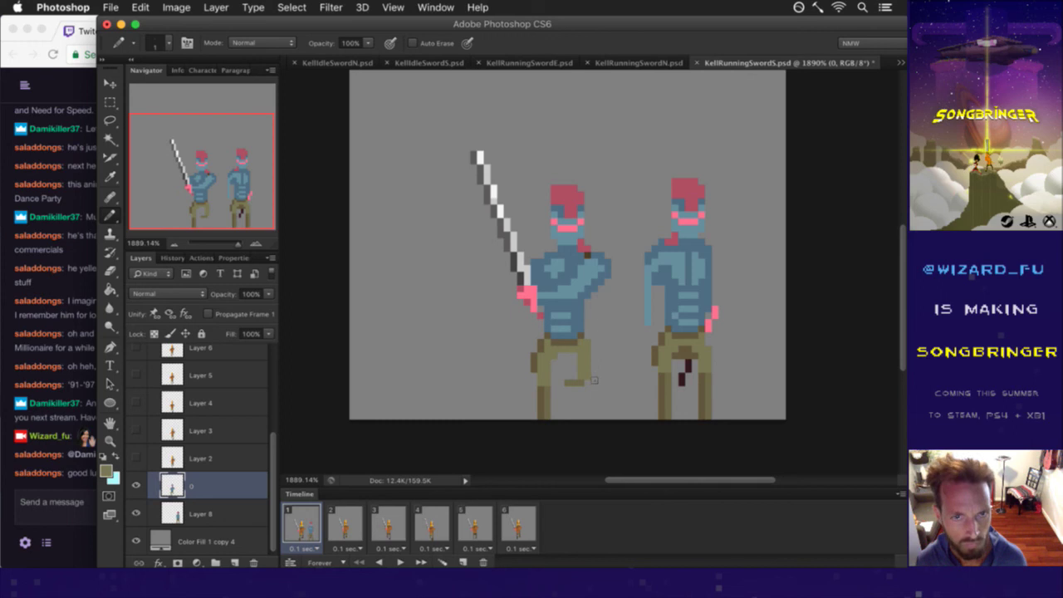
pyautogui.press('e')
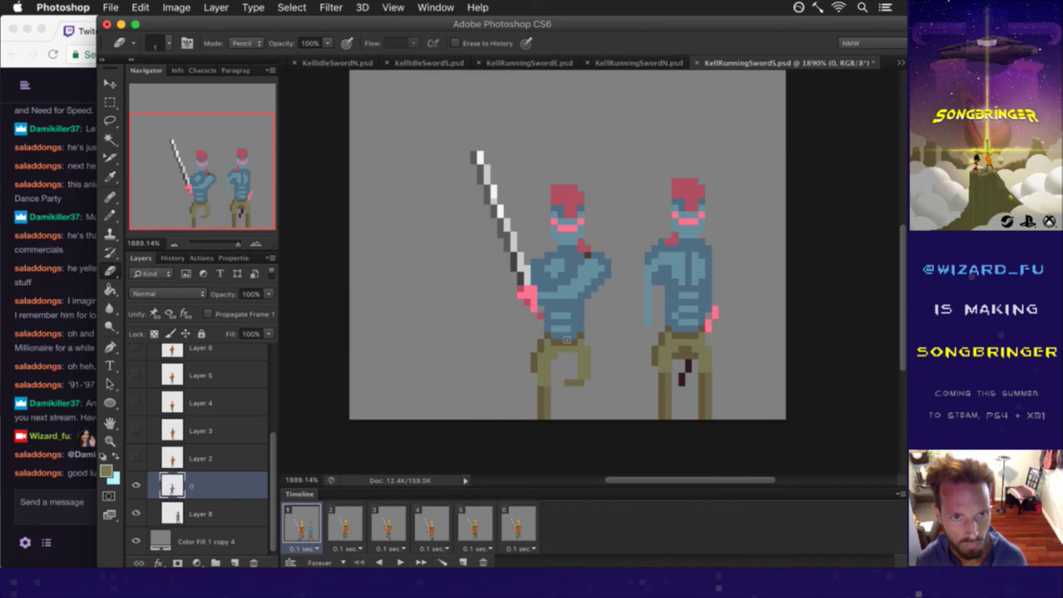
pyautogui.press('super+z')
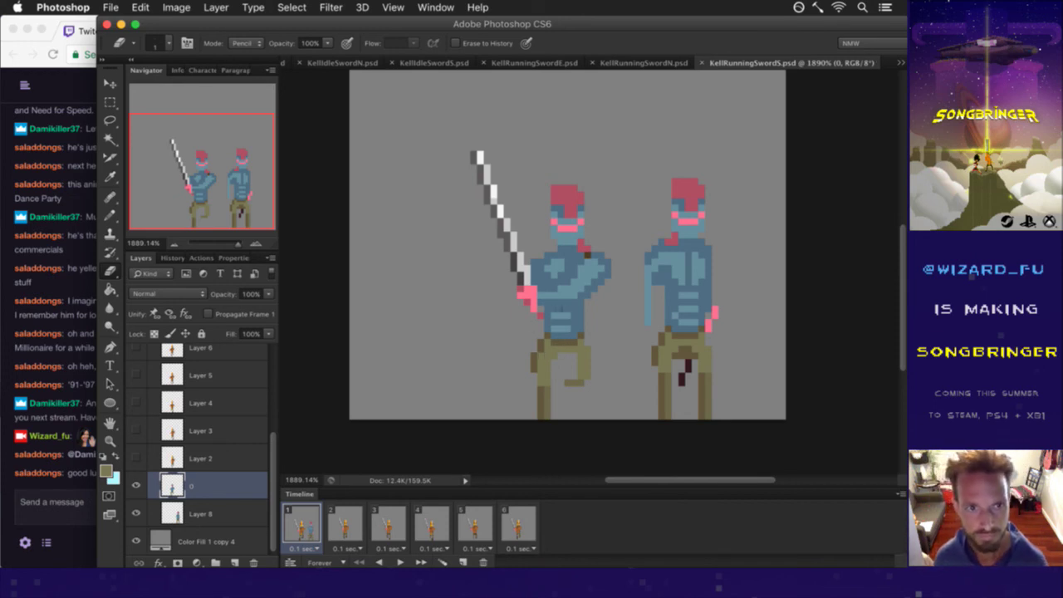
# Trim the protruding edge of the free arm's elbow, repaint its outline in darker blue, and save the file.
pyautogui.click(606, 262)
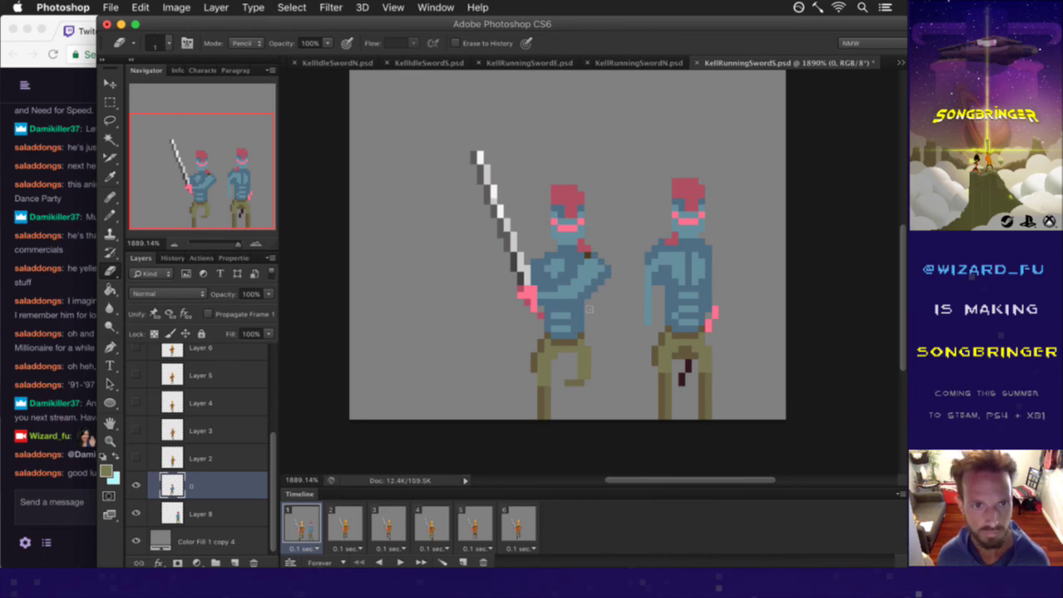
pyautogui.press('b')
pyautogui.keyDown('alt'); pyautogui.click(599, 282); pyautogui.keyUp('alt')
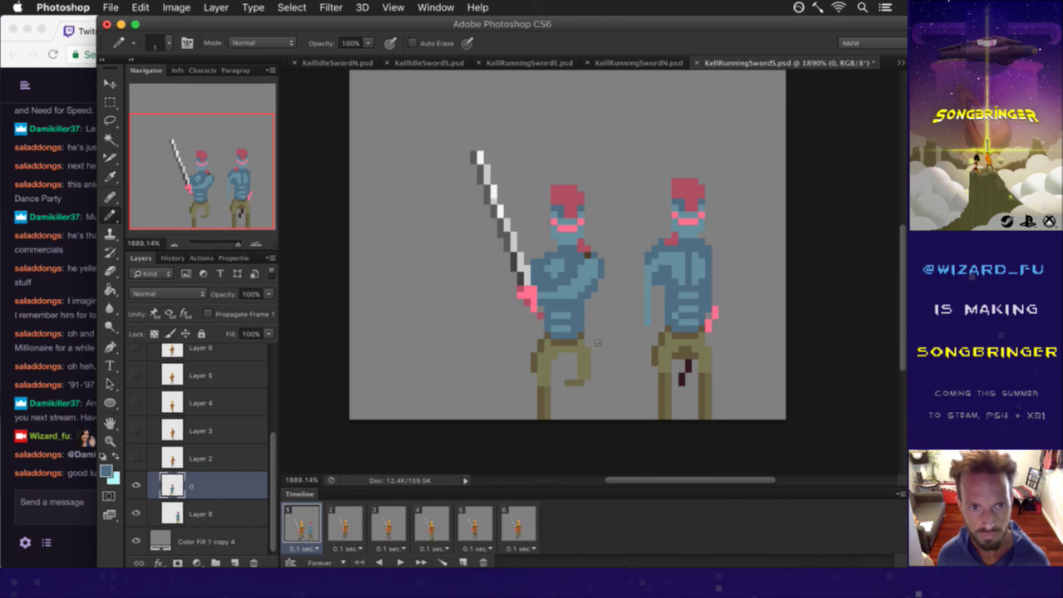
pyautogui.press('super+s')
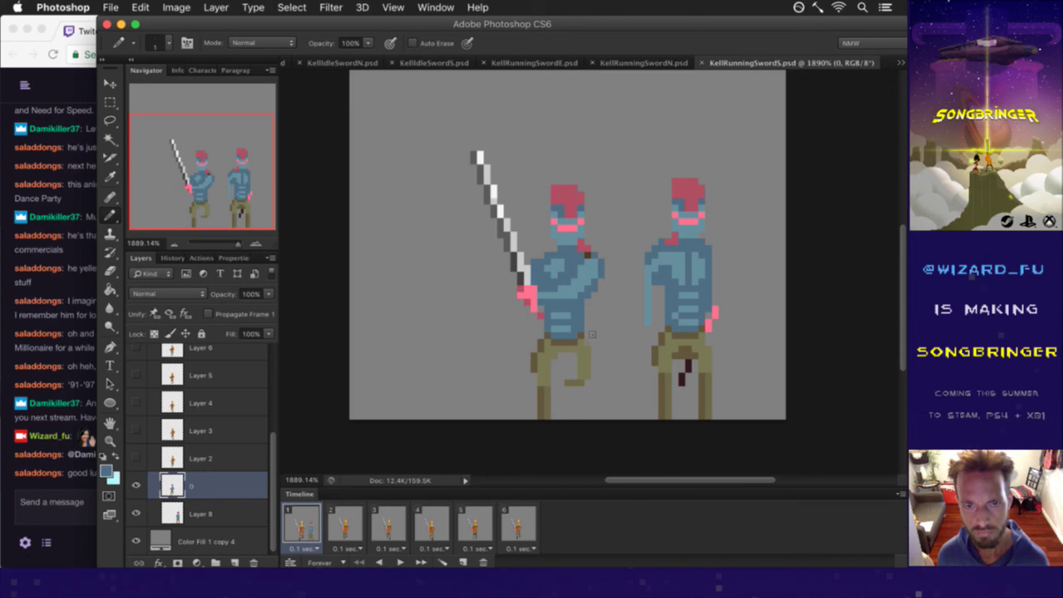
# Sample the lighter blue and touch up the pixels beside the sword hand and waist, then save the file.
pyautogui.press('i')
pyautogui.click(544, 305)
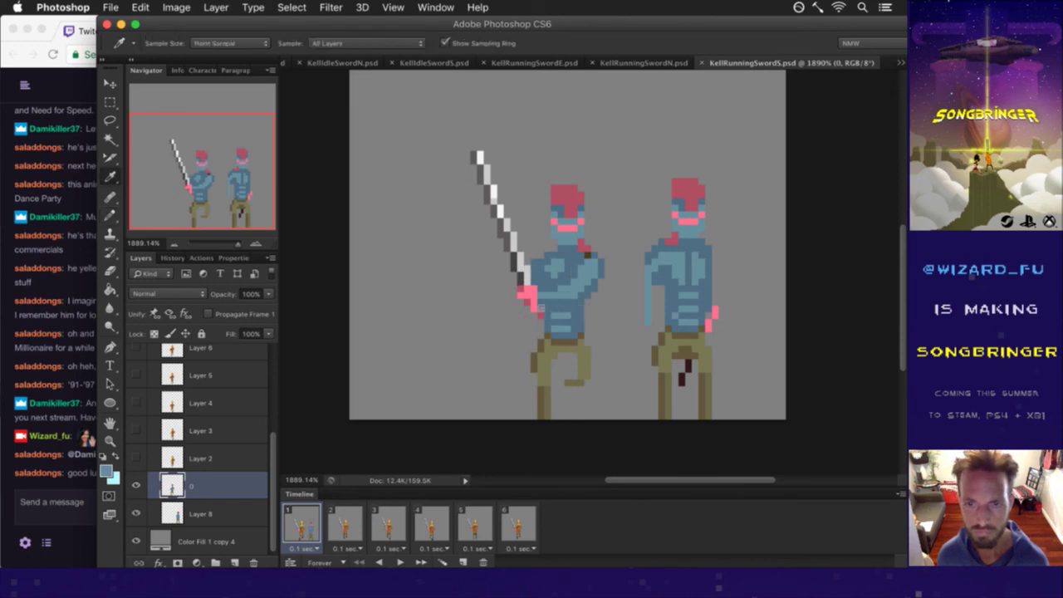
pyautogui.press('b')
pyautogui.click(541, 332)
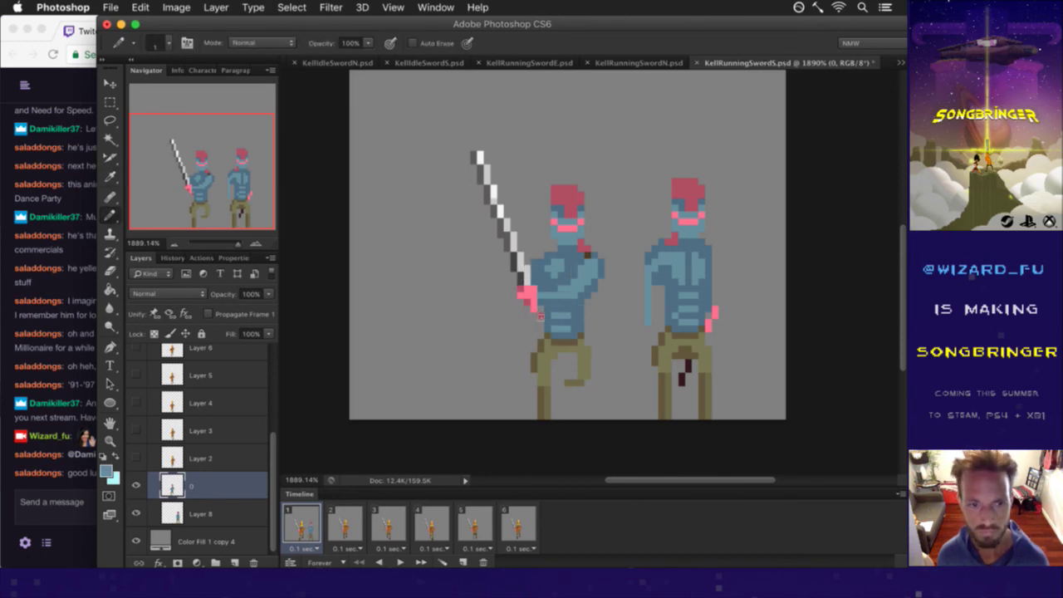
pyautogui.press('super+s')
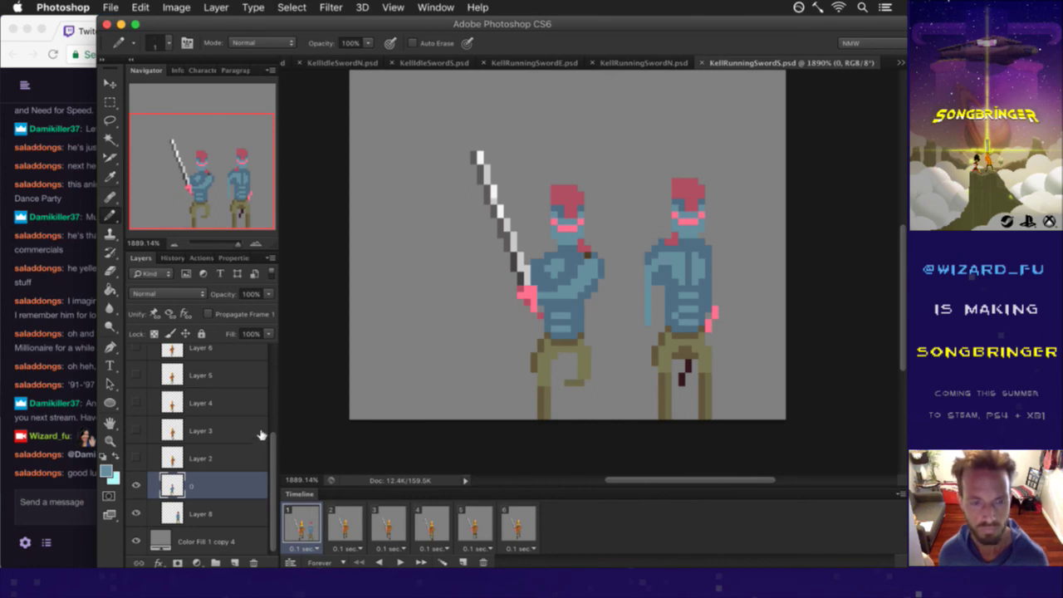
# Select Layer 7 in the Sword group and erase the excess pink hilt pixels over the hand.
pyautogui.scroll(5, 270, 444)
pyautogui.click(194, 428)
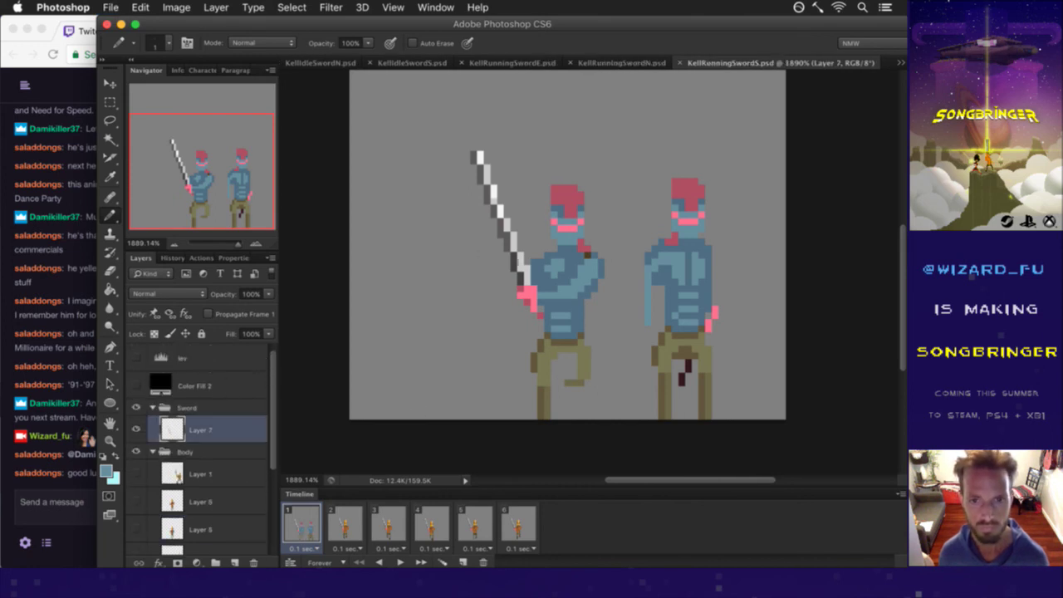
pyautogui.press('e')
pyautogui.click(531, 304)
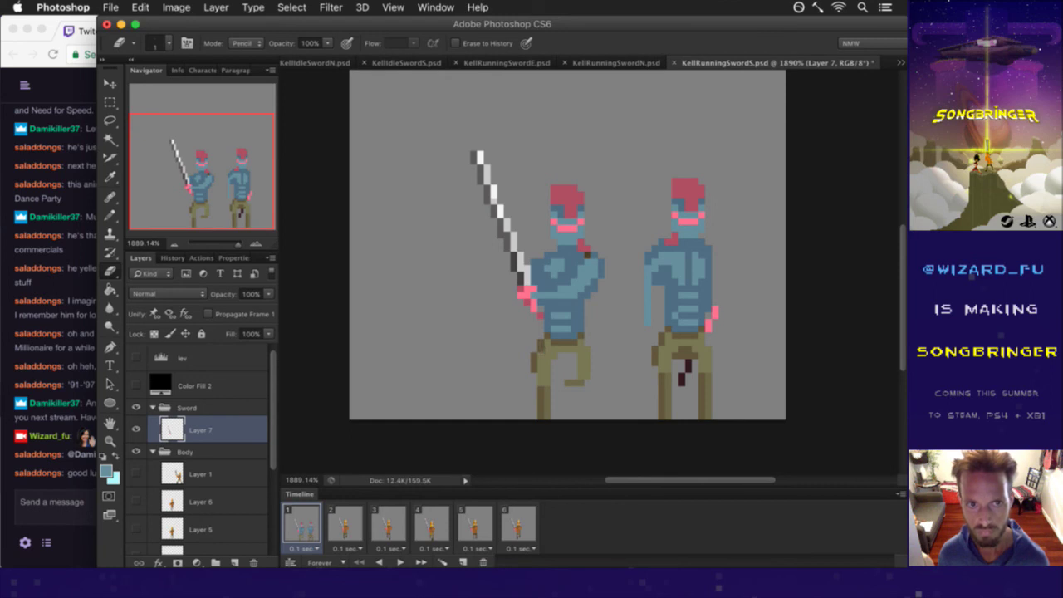
# Touch up the sword hand around the hilt with darker and lighter blue on layer 0 and Layer 7, and save the file.
pyautogui.press('i')
pyautogui.click(547, 290)
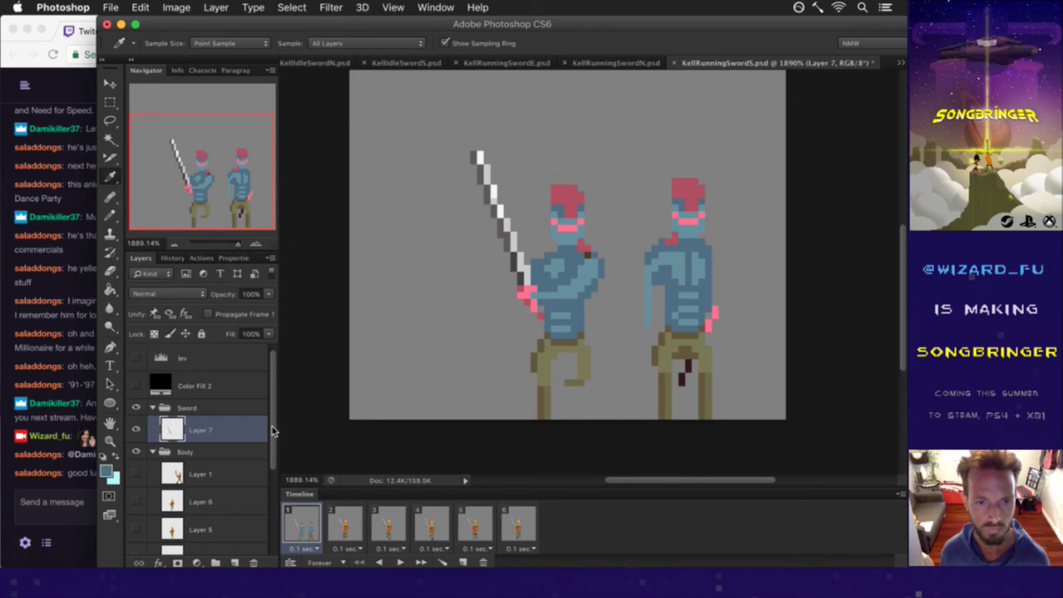
pyautogui.scroll(-5, 199, 461)
pyautogui.click(199, 485)
pyautogui.press('b')
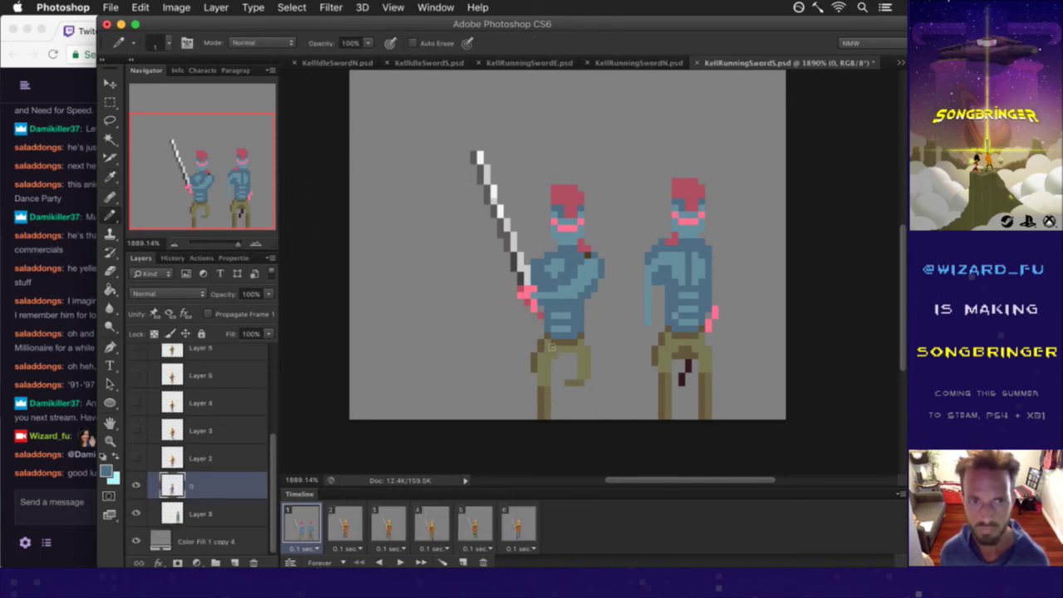
pyautogui.scroll(10, 249, 404)
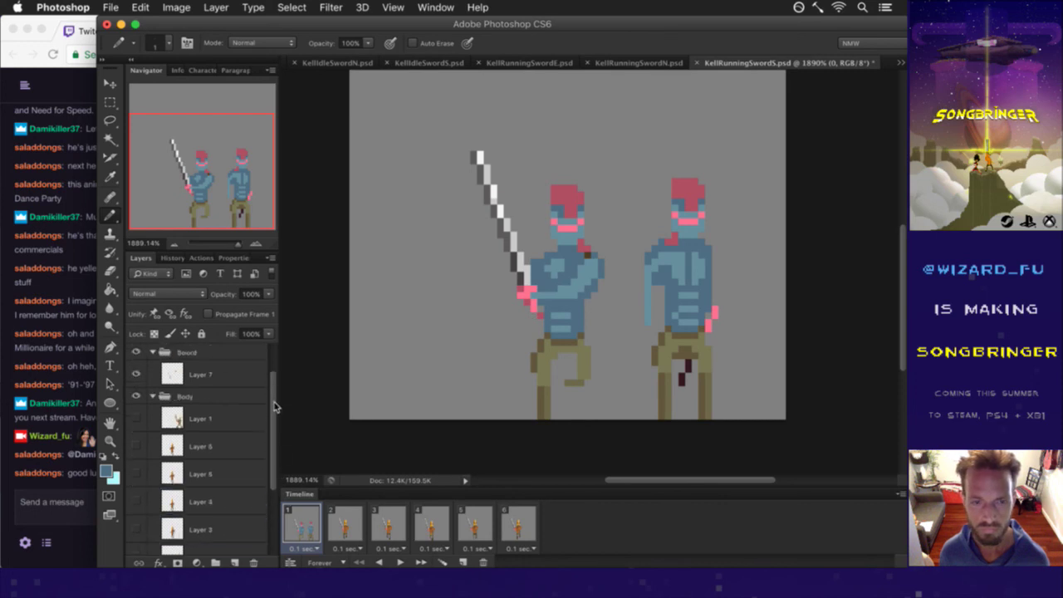
pyautogui.click(213, 429)
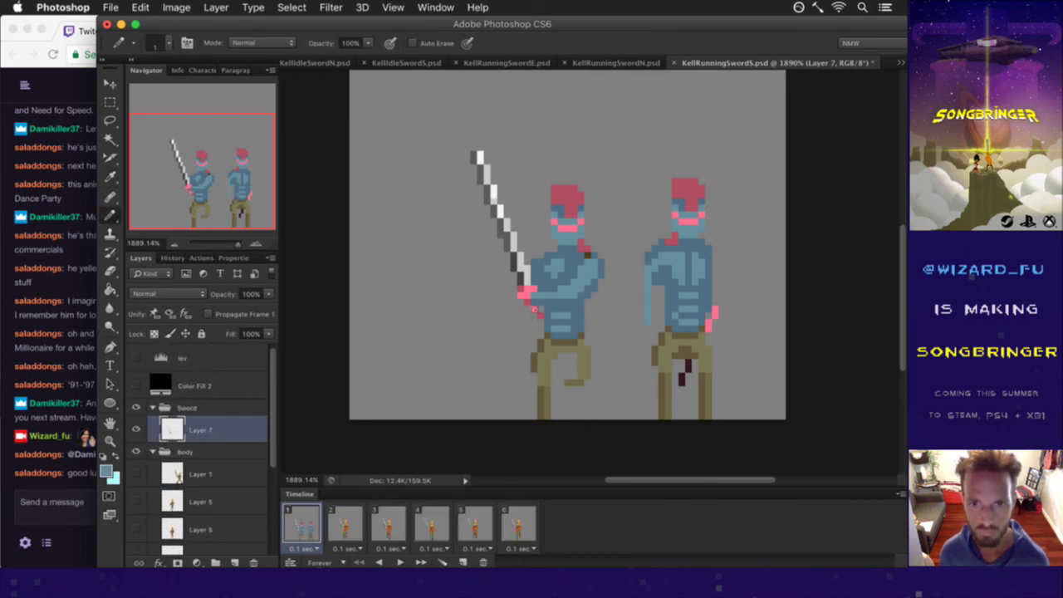
pyautogui.press('super+s')
# Sample the dark pink from the hilt, extend the sword's crossguard on both sides on Layer 7, and save the file.
pyautogui.moveTo(274, 427); pyautogui.dragTo(265, 470)
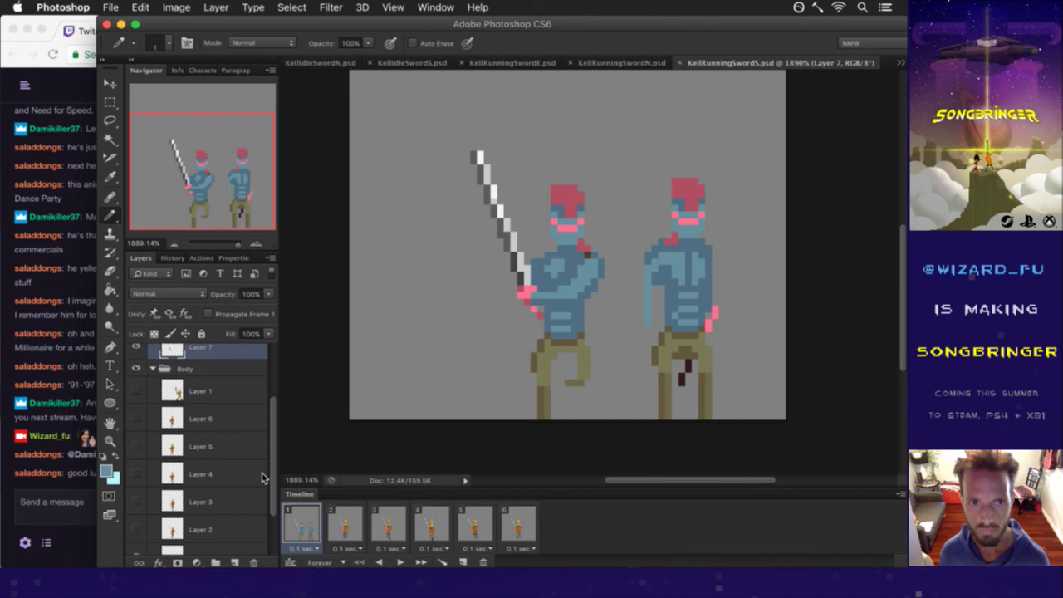
pyautogui.scroll(3, 260, 482)
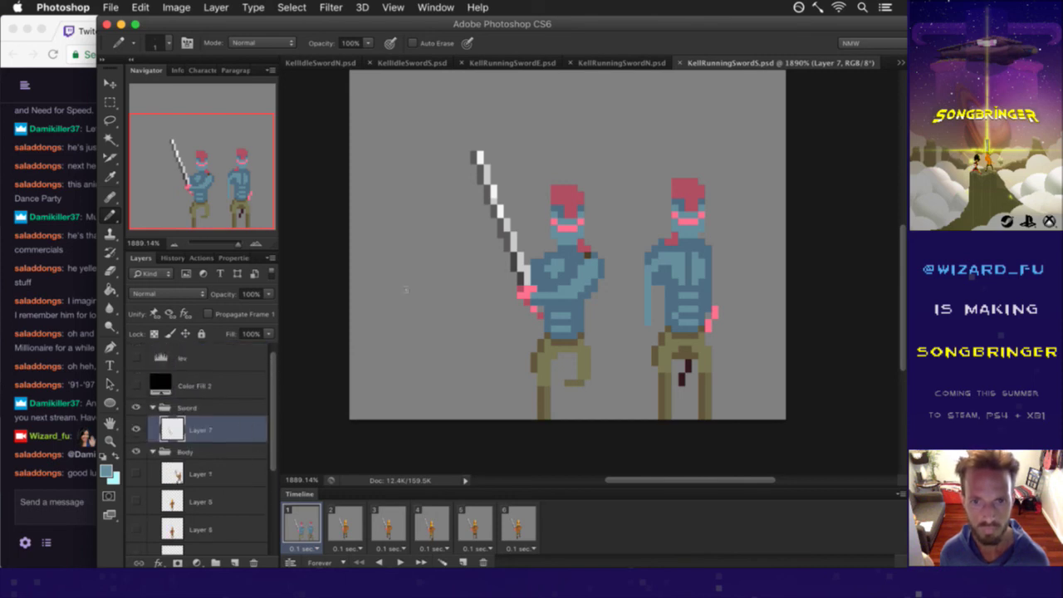
pyautogui.press('alt')
pyautogui.keyDown('alt'); pyautogui.click(528, 292); pyautogui.keyUp('alt')
pyautogui.click(513, 296)
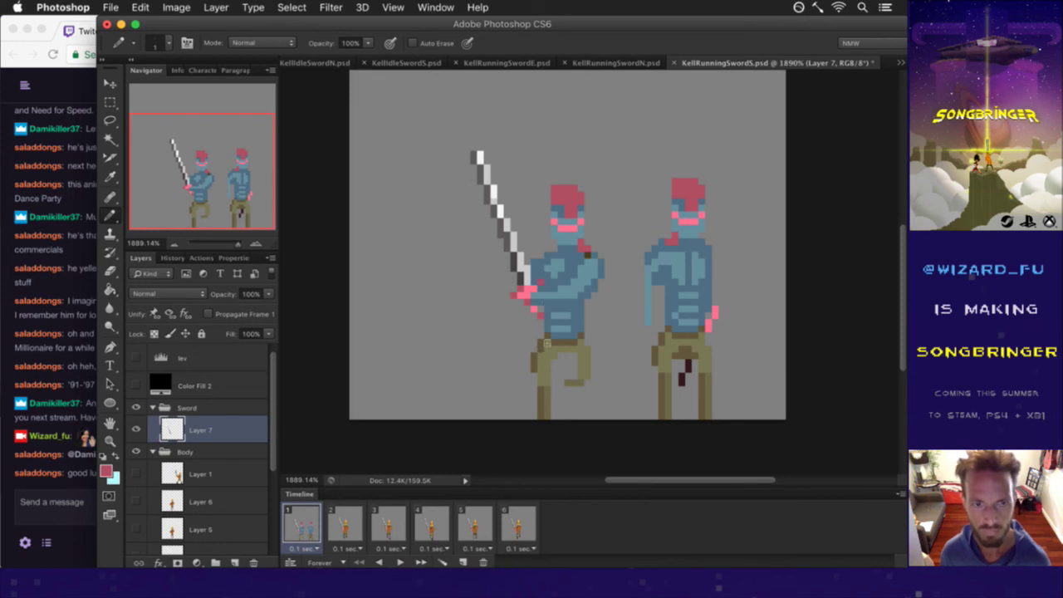
pyautogui.press('super+s')
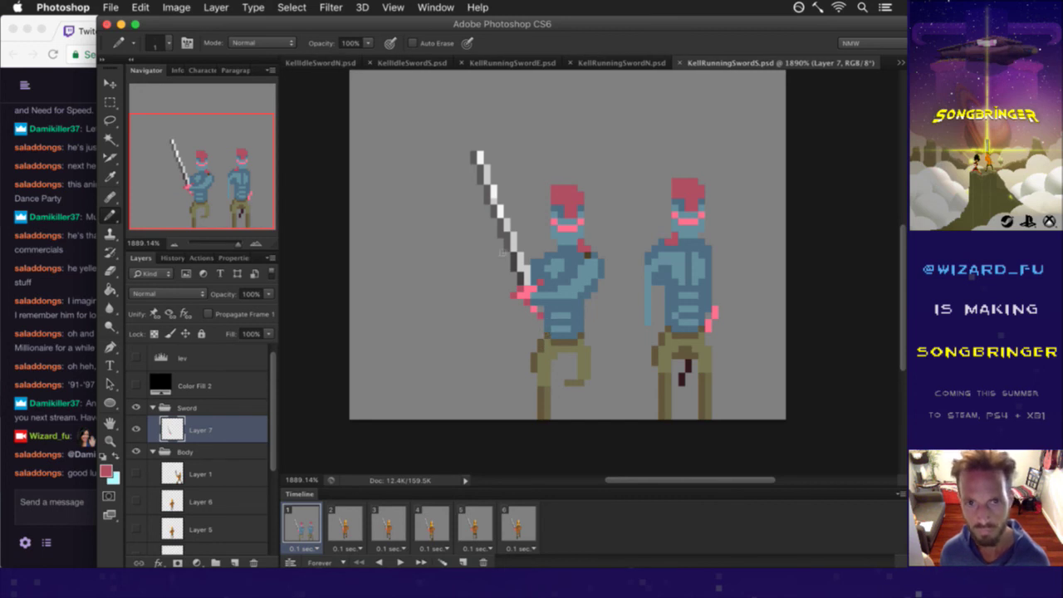
# Refine the blade's highlights with white and light grey sampled from the sword, and save the file.
pyautogui.keyDown('alt'); pyautogui.click(498, 205); pyautogui.keyUp('alt')
pyautogui.click(493, 196)
pyautogui.keyDown('alt'); pyautogui.click(499, 194); pyautogui.keyUp('alt')
pyautogui.click(515, 249)
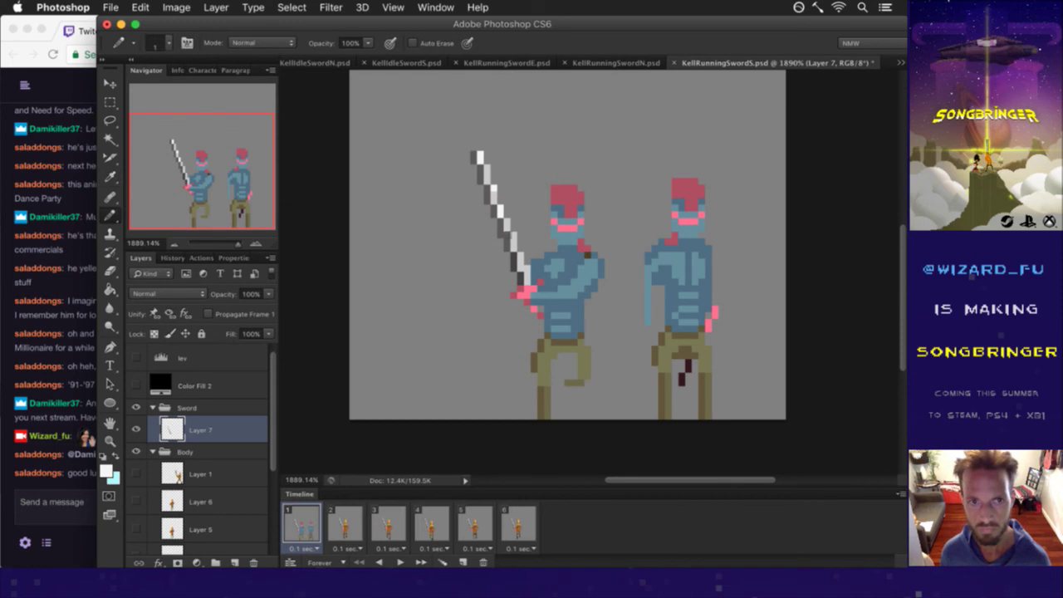
pyautogui.keyDown('alt'); pyautogui.click(513, 236); pyautogui.keyUp('alt')
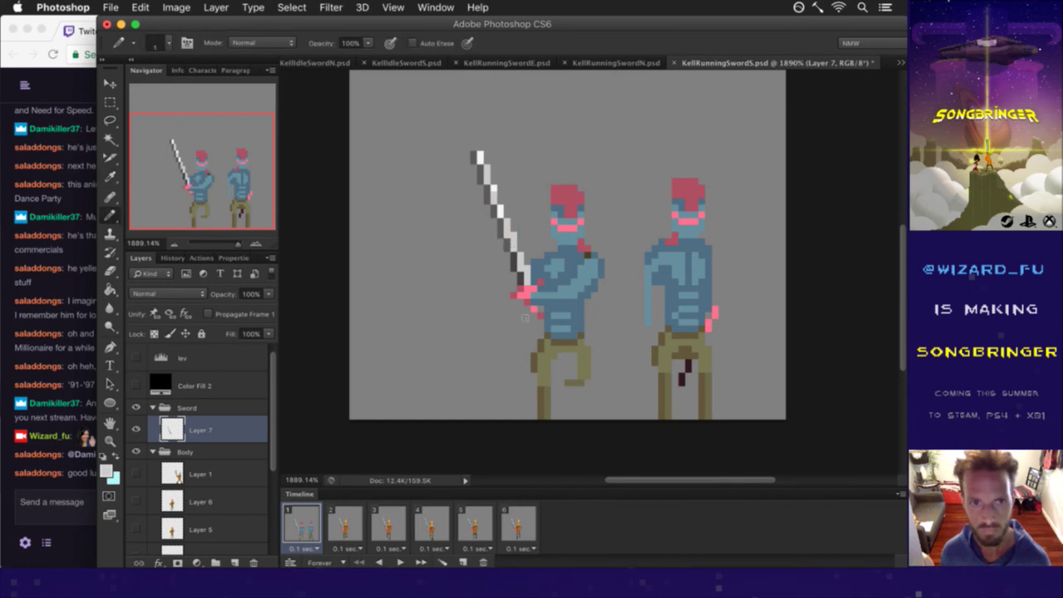
pyautogui.press('alt')
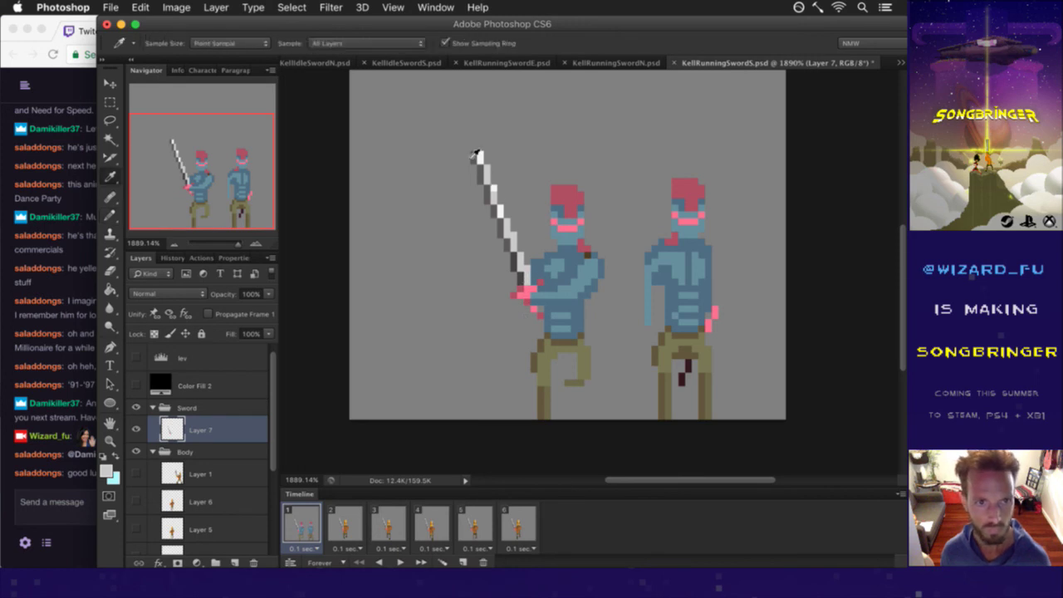
pyautogui.press('super+s')
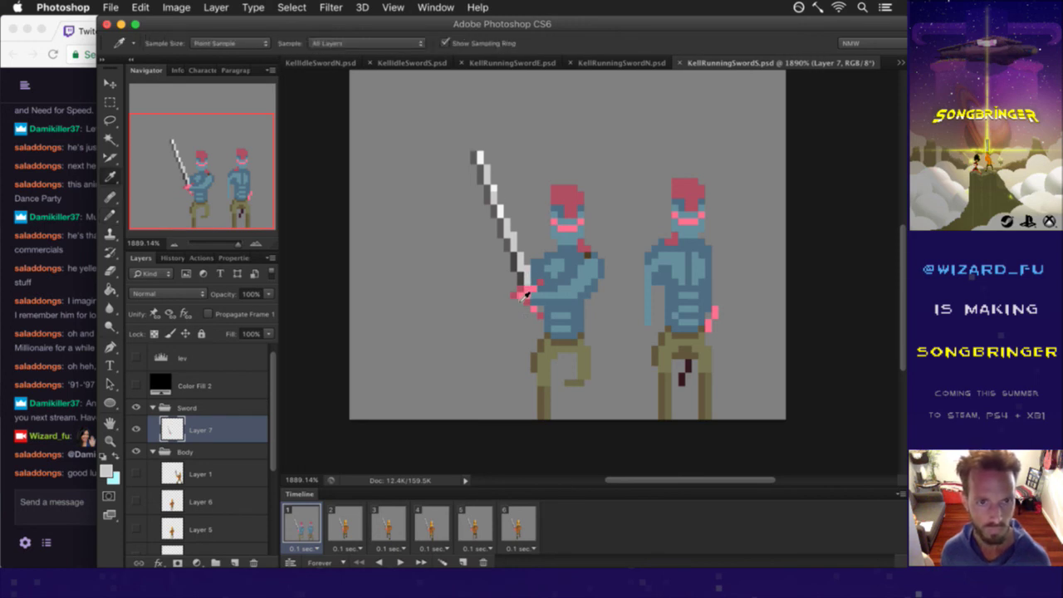
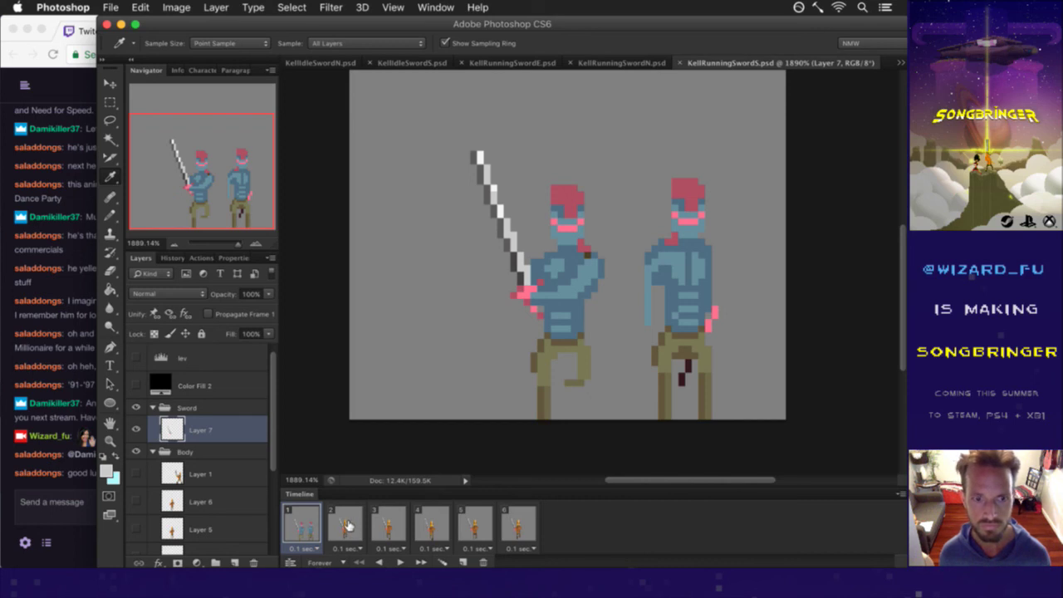
# In frame 2, duplicate layer 0 and rename the copy 1.
pyautogui.click(347, 528)
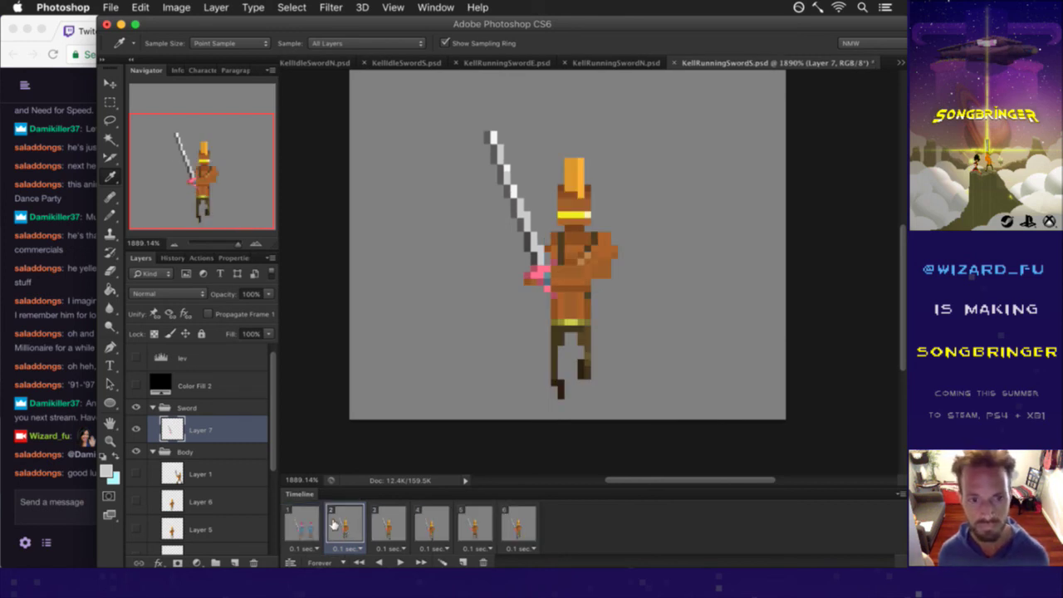
pyautogui.scroll(-2, 269, 449)
pyautogui.scroll(-3, 270, 449)
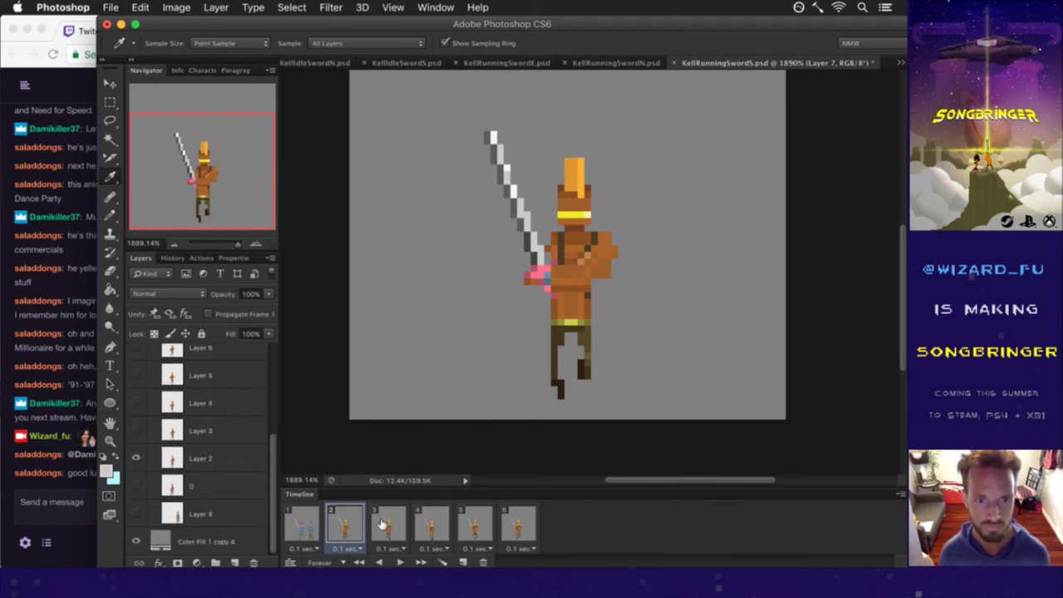
pyautogui.click(314, 523)
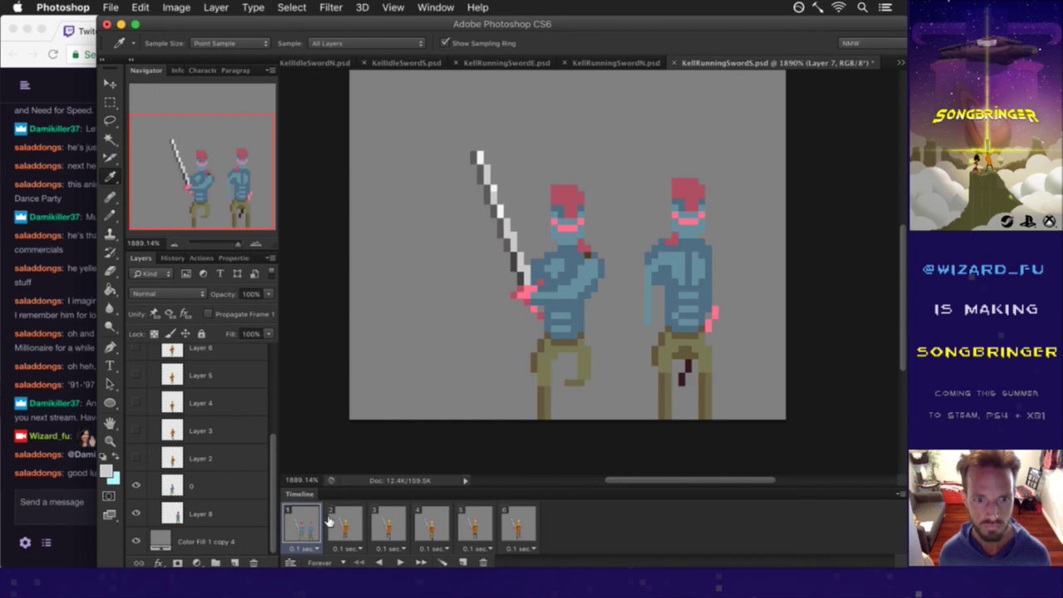
pyautogui.click(334, 518)
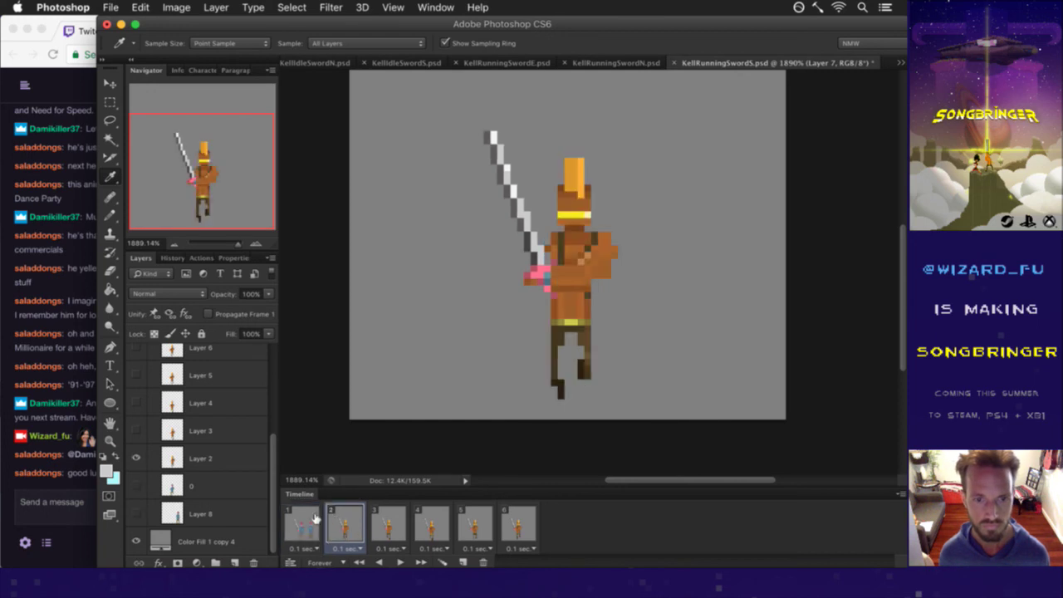
pyautogui.click(218, 482)
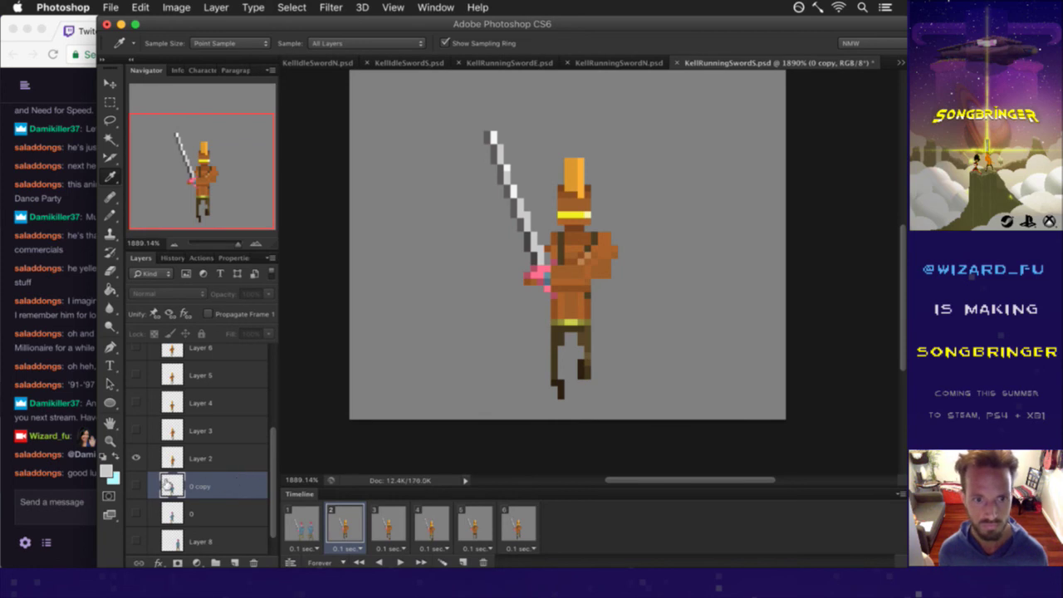
pyautogui.press('super+j')
pyautogui.doubleClick(203, 487)
pyautogui.write('1')
pyautogui.press('Return')
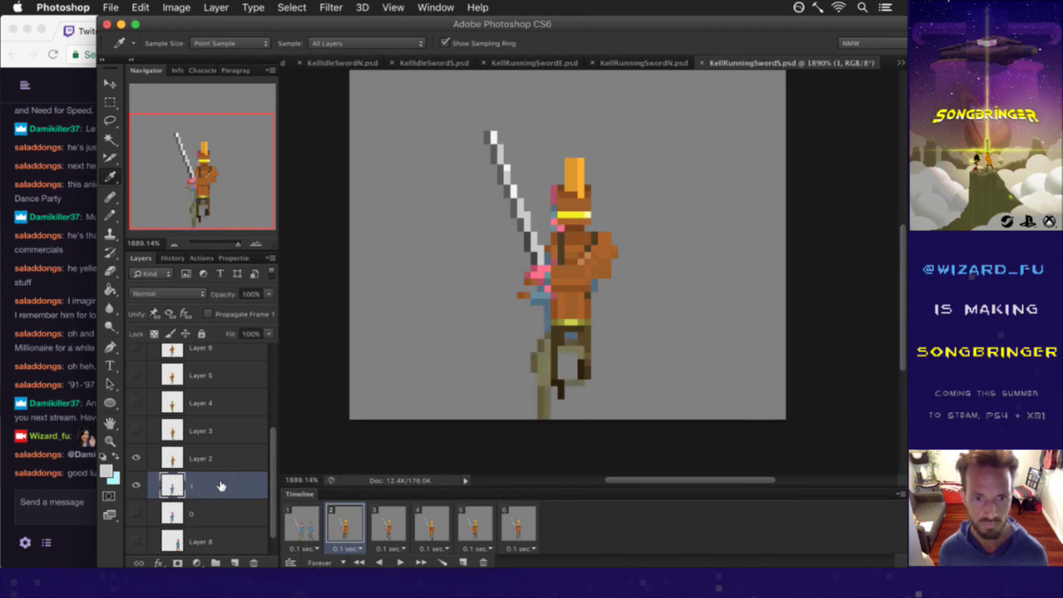
# Move the blue figure on layer 1 beside the orange character and raise it to align with him in frame 2.
pyautogui.press('v')
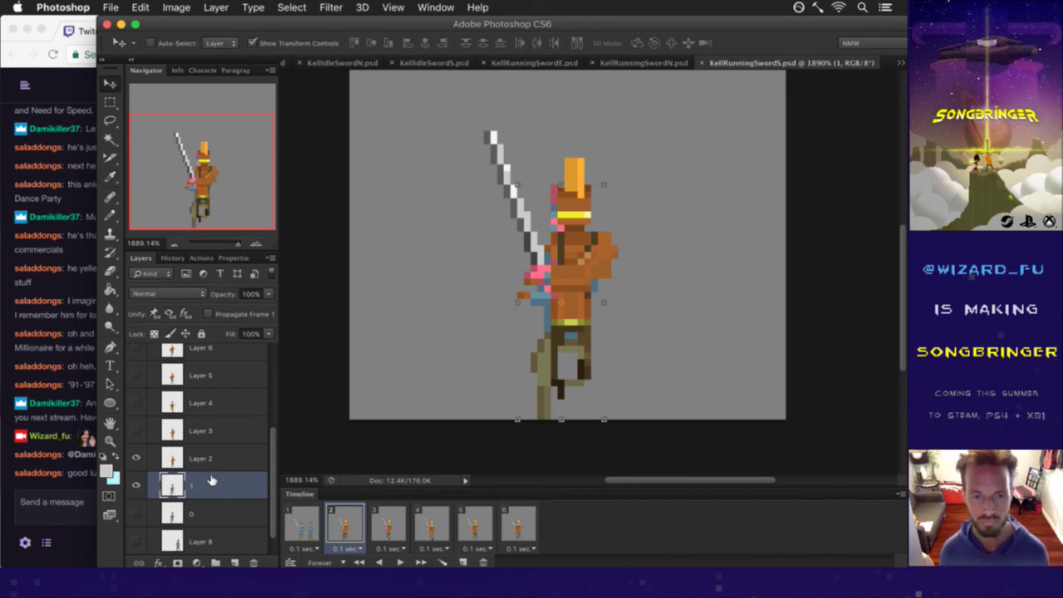
pyautogui.moveTo(568, 222); pyautogui.dragTo(684, 205)
pyautogui.press('Up')
pyautogui.press('Up')
pyautogui.press('Up')
pyautogui.press('Up')
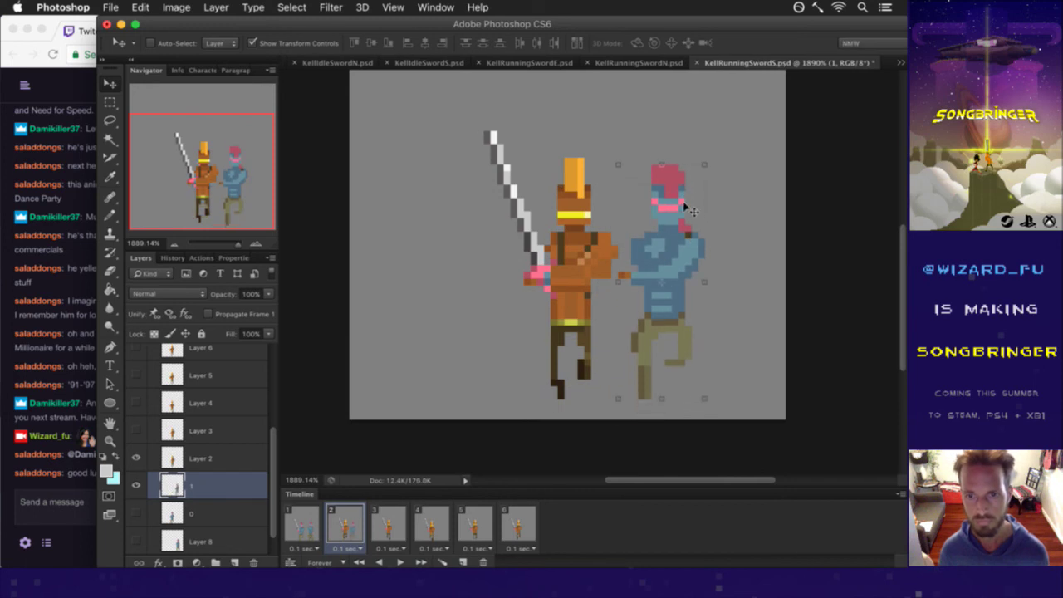
pyautogui.press('Right')
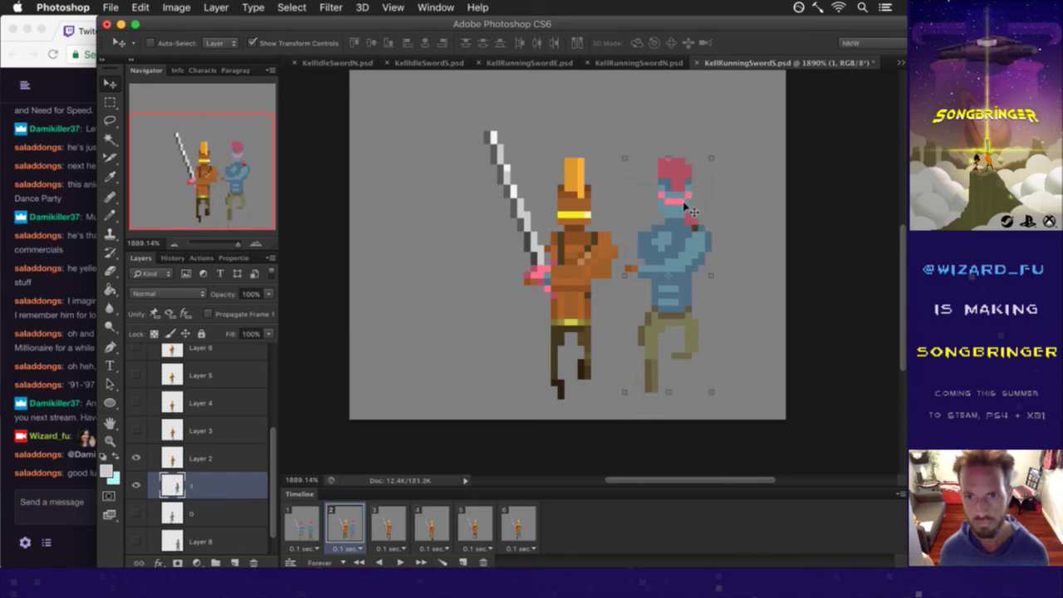
pyautogui.press('Right')
# In frame 1, hide the sword's Layer 7, repaint the blue figure's orange hand pixels in blue on layer 0, and save the file.
pyautogui.press('e')
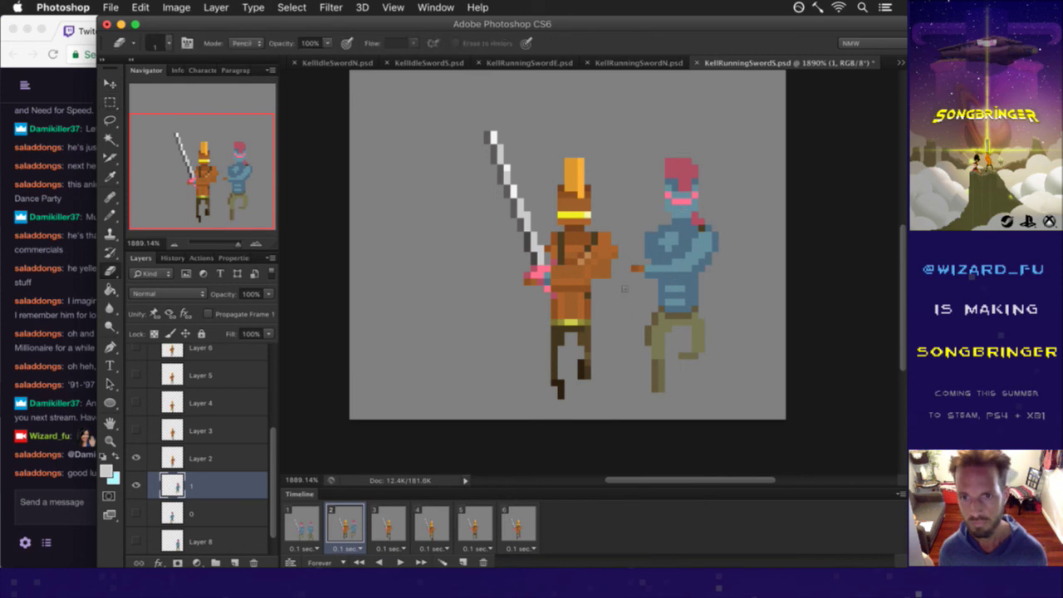
pyautogui.click(315, 520)
pyautogui.scroll(3, 249, 431)
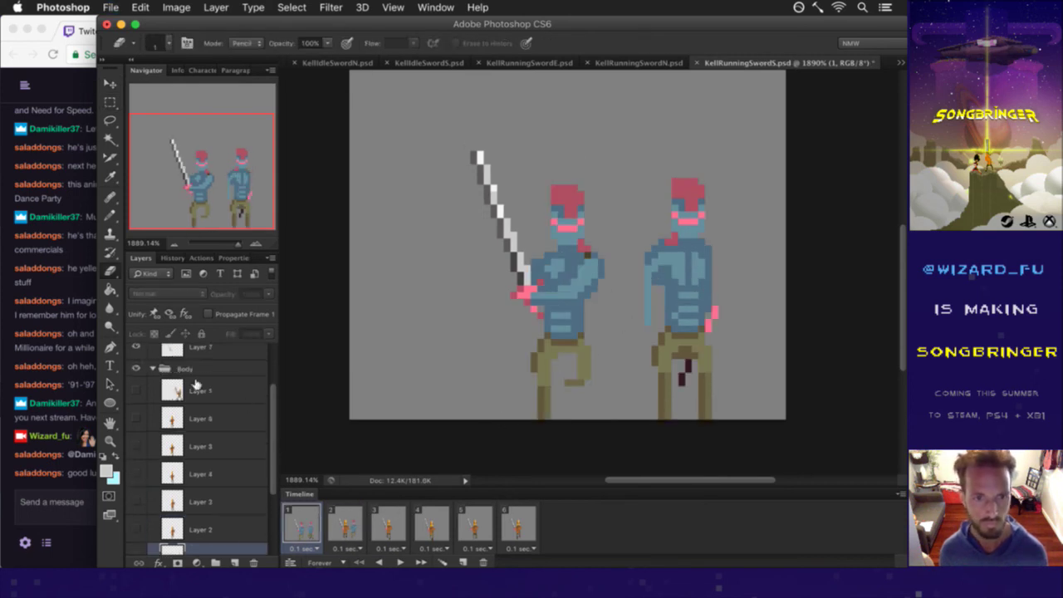
pyautogui.click(136, 347)
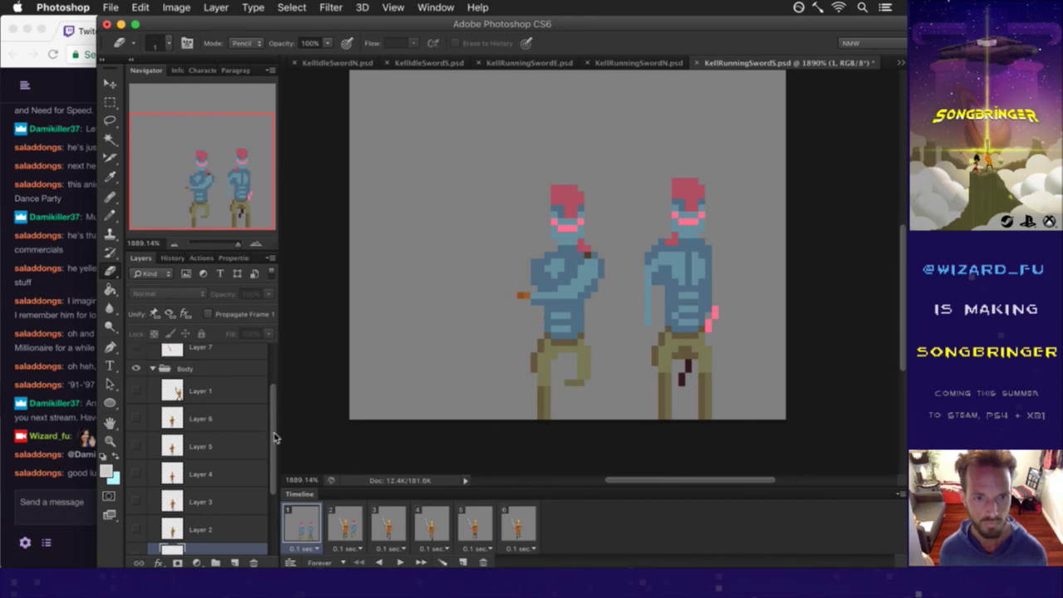
pyautogui.moveTo(272, 441); pyautogui.dragTo(267, 508)
pyautogui.click(186, 483)
pyautogui.moveTo(520, 295); pyautogui.dragTo(526, 296)
pyautogui.press('b')
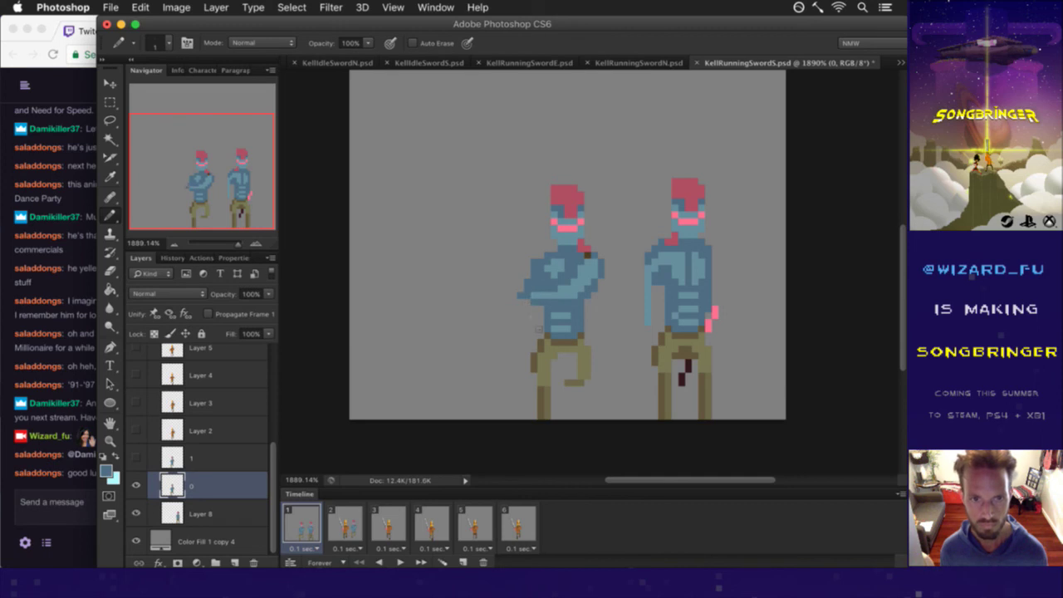
pyautogui.press('cmd+s')
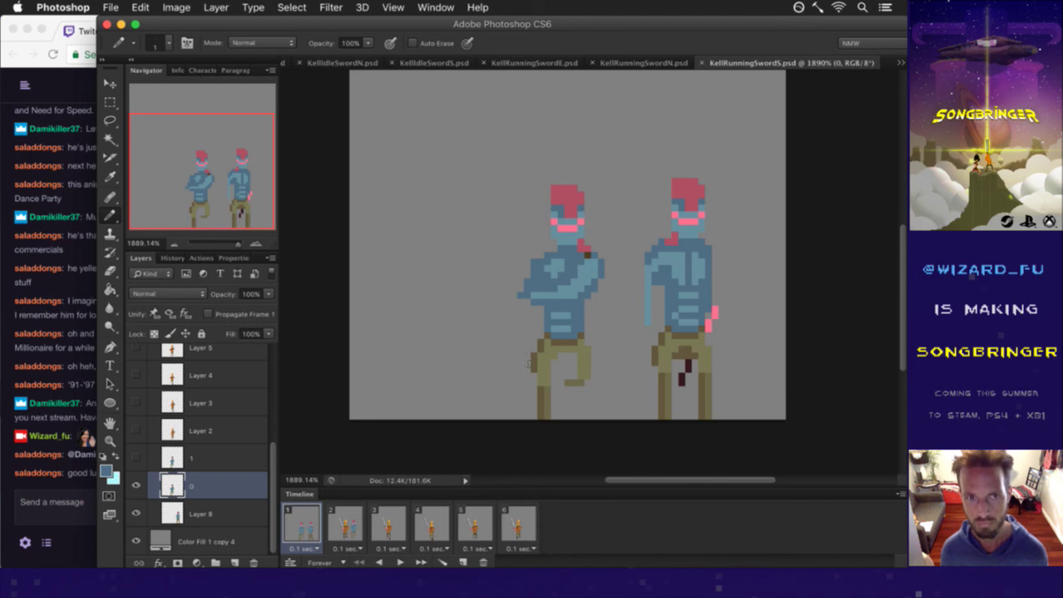
# In frame 1, hide the reference figure on Layer 8 and show the sword on Layer 7 again.
pyautogui.click(137, 513)
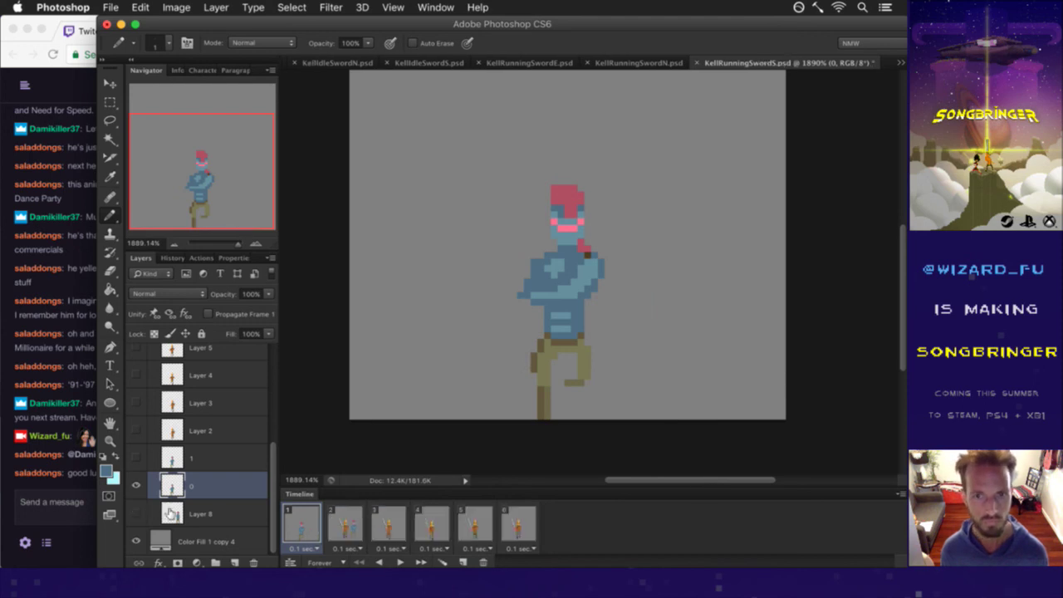
pyautogui.click(348, 518)
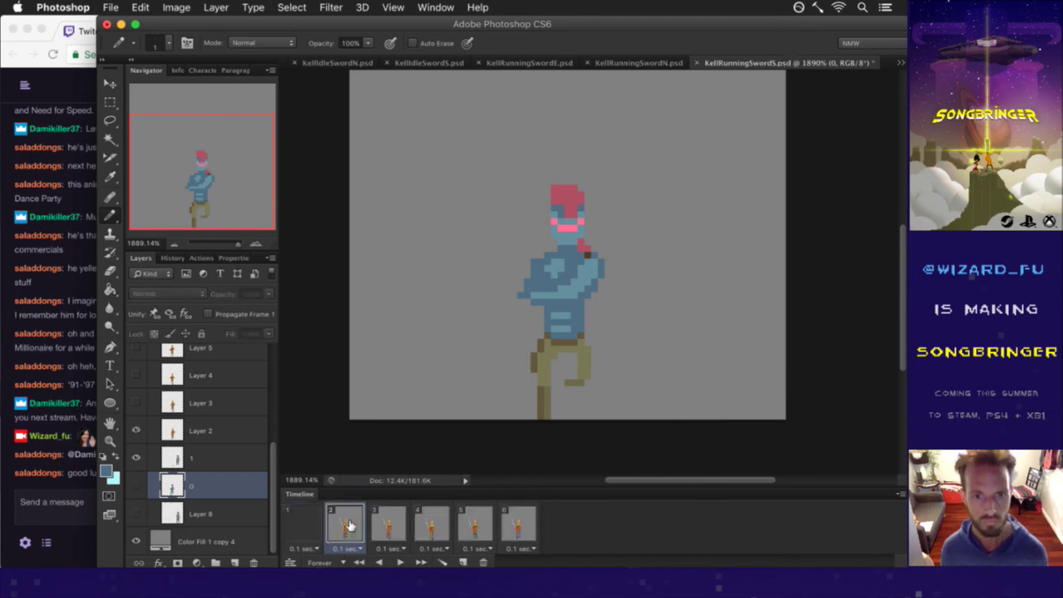
pyautogui.click(297, 514)
pyautogui.moveTo(266, 448); pyautogui.dragTo(269, 371)
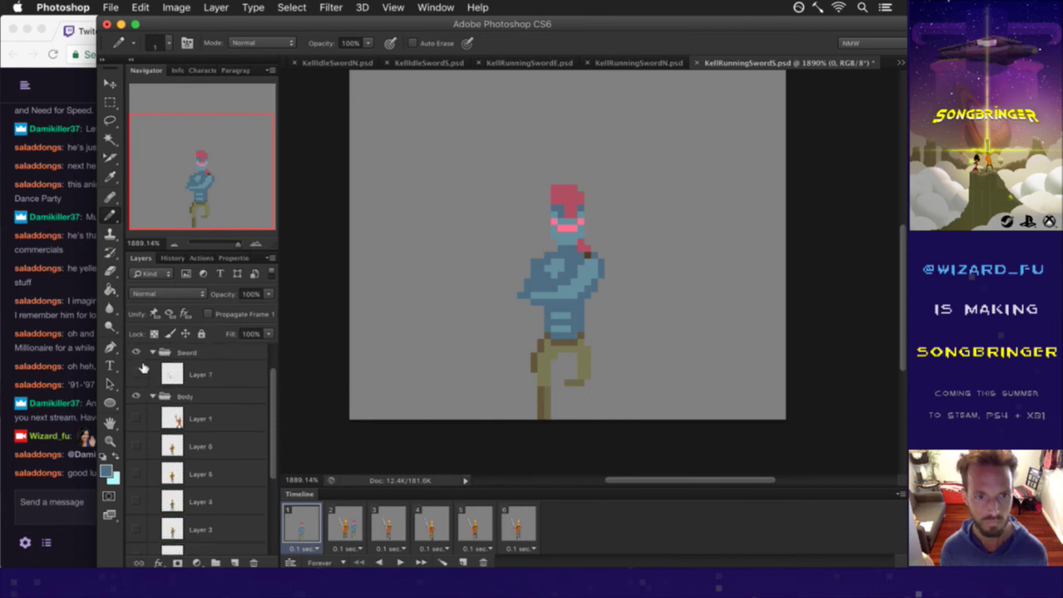
pyautogui.click(137, 374)
# In frame 2, delete the outdated layer 1.
pyautogui.click(333, 522)
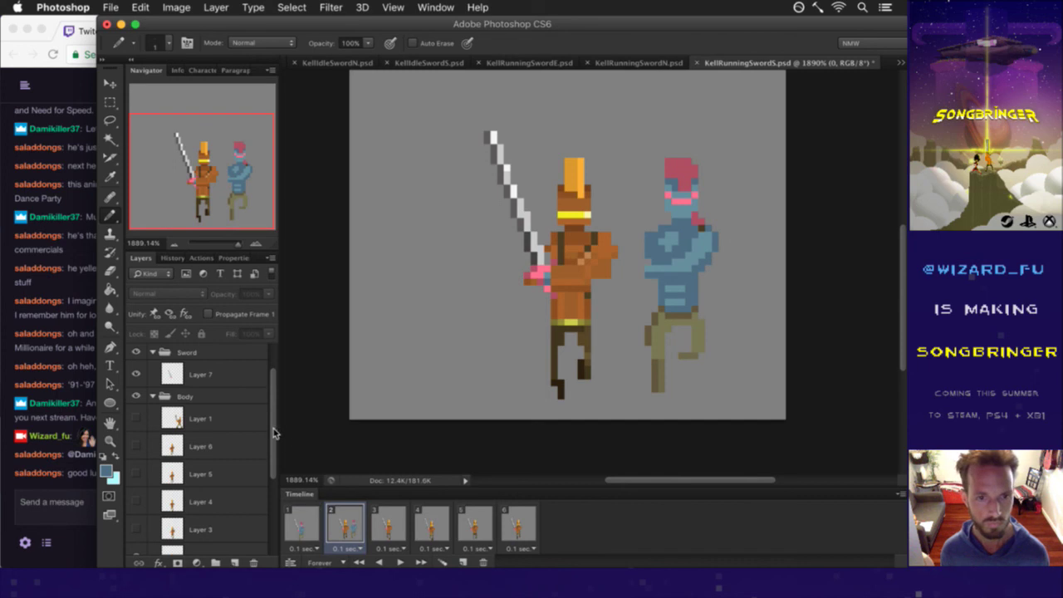
pyautogui.moveTo(274, 434); pyautogui.dragTo(269, 485)
pyautogui.scroll(-1, 268, 484)
pyautogui.click(227, 472)
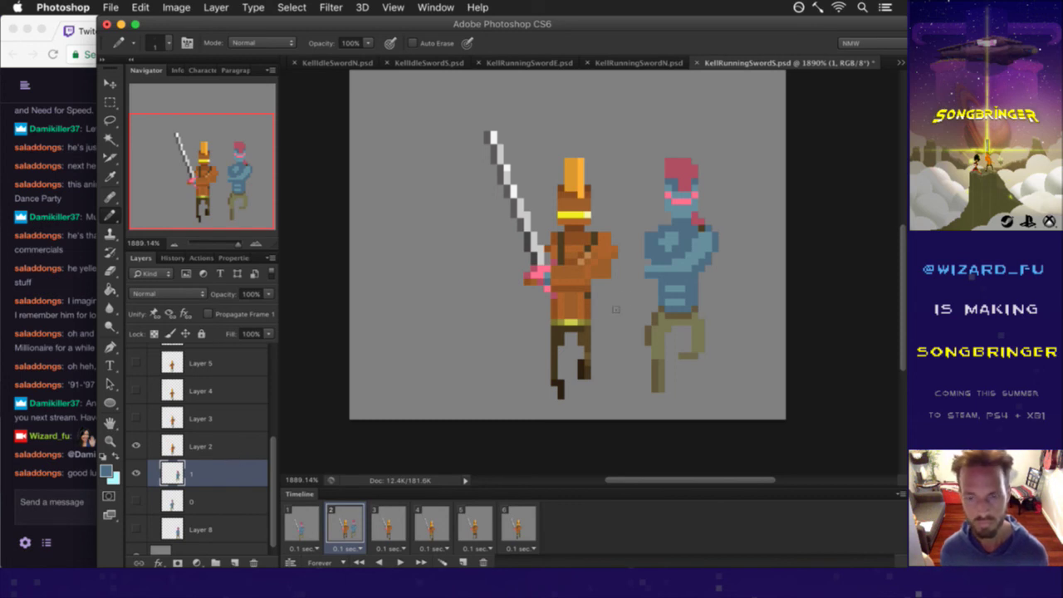
pyautogui.click(254, 562)
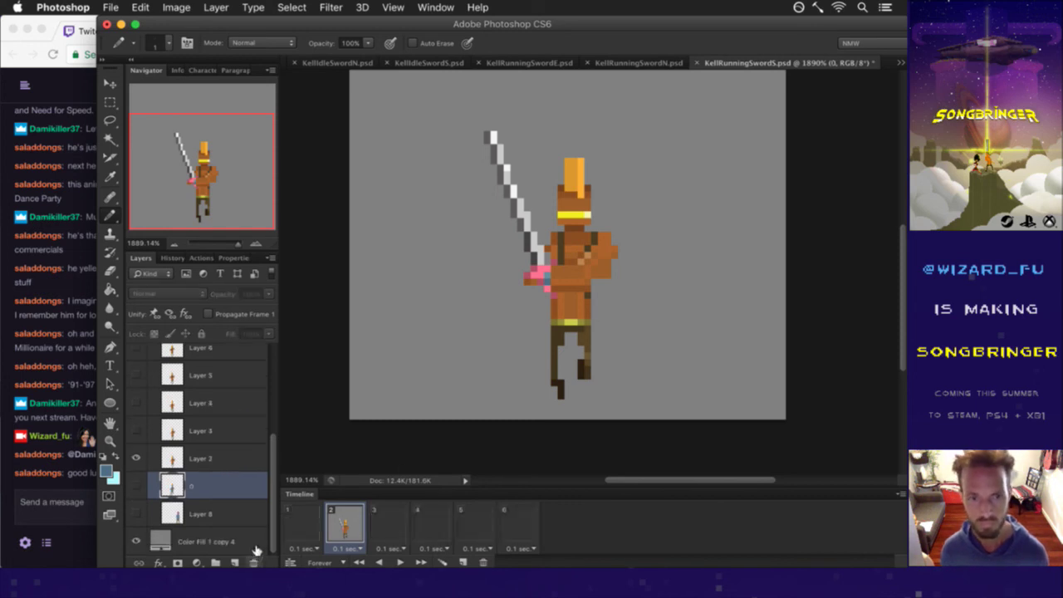
# In frame 2, duplicate the corrected layer 0, rename the copy 1, and move its figure beside the orange character.
pyautogui.press('super+j')
pyautogui.doubleClick(199, 486)
pyautogui.write('1')
pyautogui.press('Return')
pyautogui.press('v')
pyautogui.moveTo(567, 260); pyautogui.dragTo(667, 240)
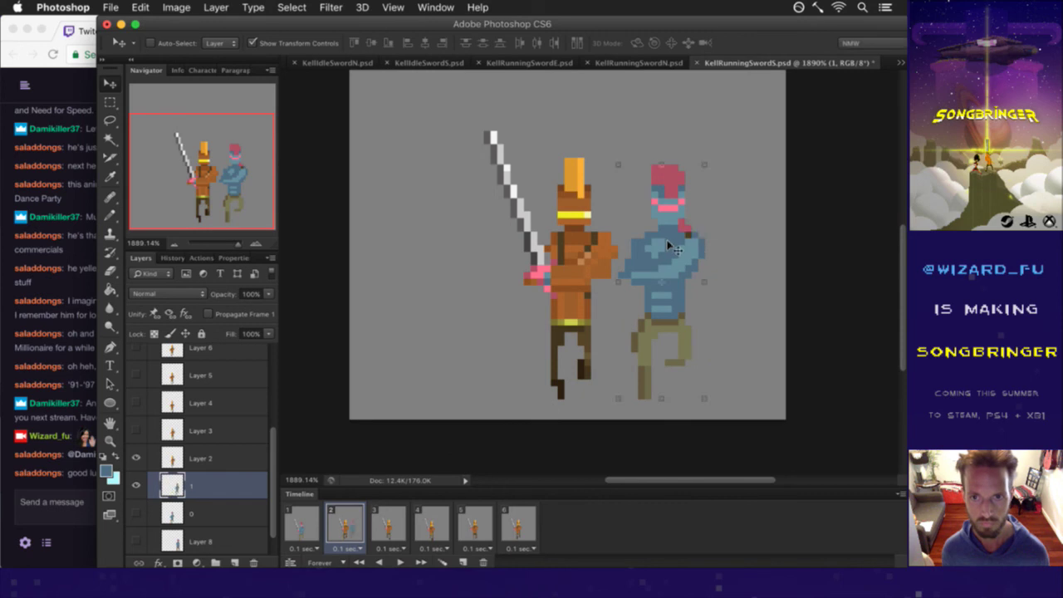
pyautogui.press('Right')
pyautogui.press('Right')
pyautogui.press('m')
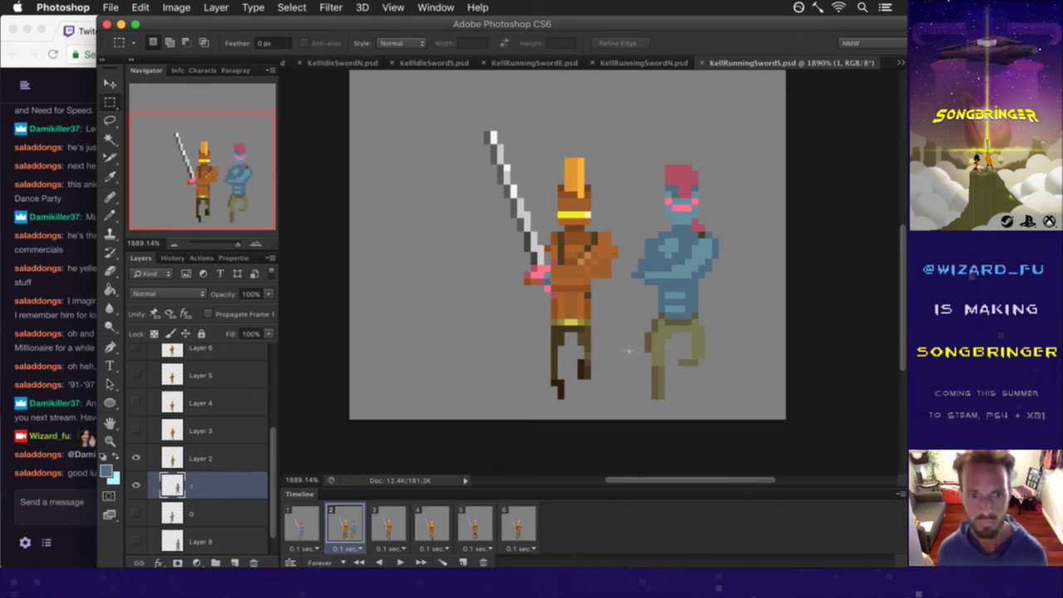
pyautogui.moveTo(630, 314); pyautogui.dragTo(689, 353)
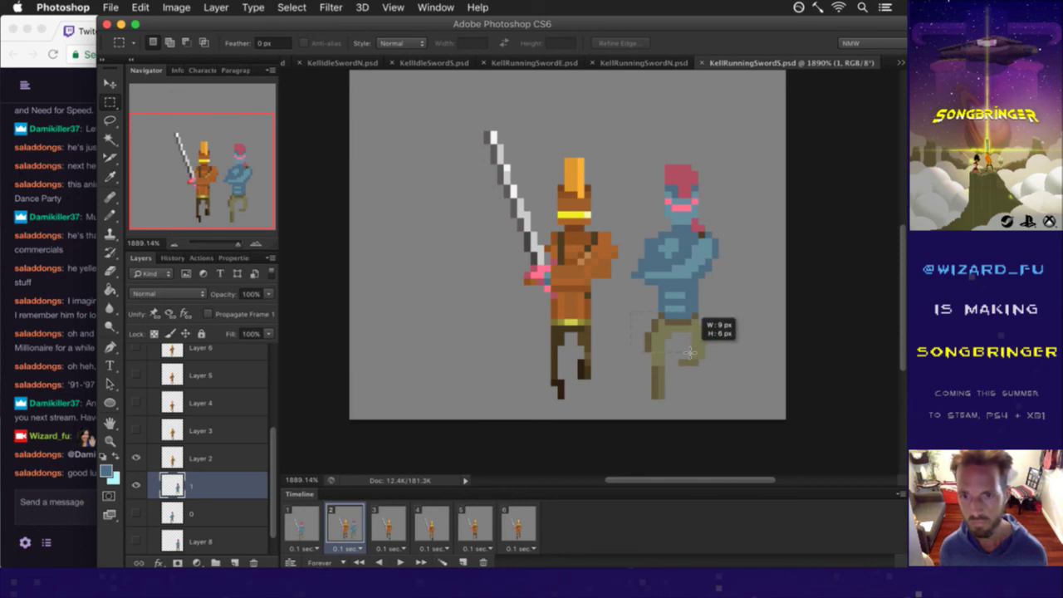
pyautogui.moveTo(689, 353); pyautogui.dragTo(689, 352)
pyautogui.moveTo(682, 340); pyautogui.dragTo(671, 362)
pyautogui.hotkey('ctrl', 'd')
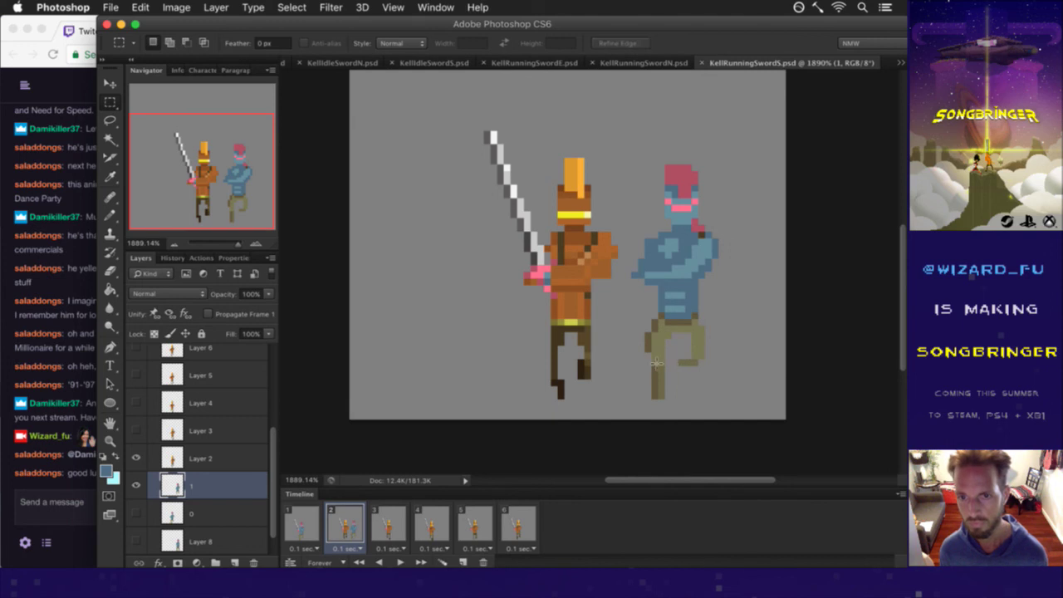
# Reshape the blue figure's lower legs on layer 1 by erasing pixels and painting with browns sampled from the trousers, and save the file.
pyautogui.press('e')
pyautogui.press('b')
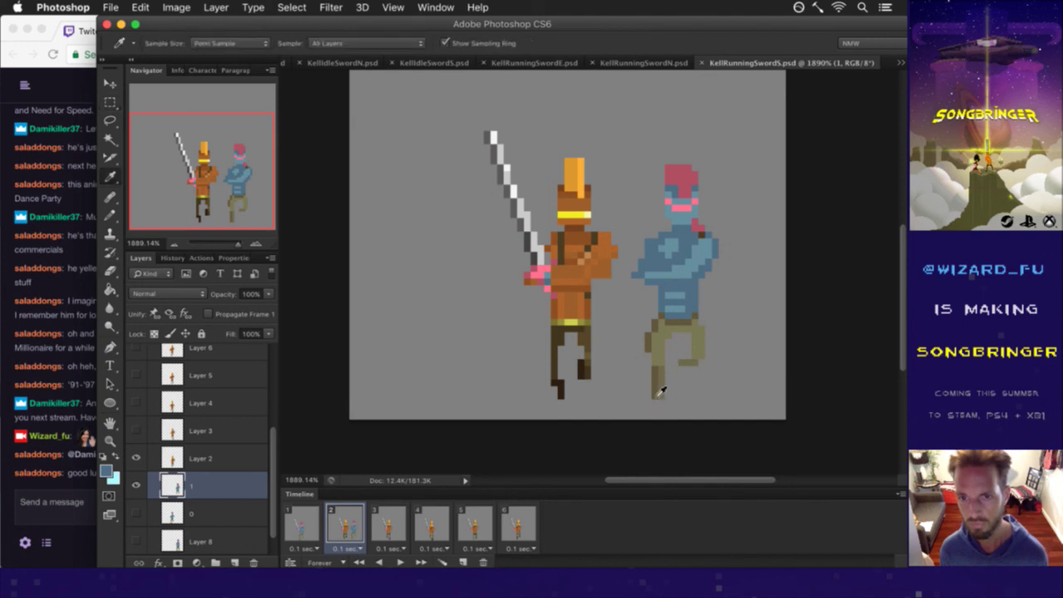
pyautogui.press('e')
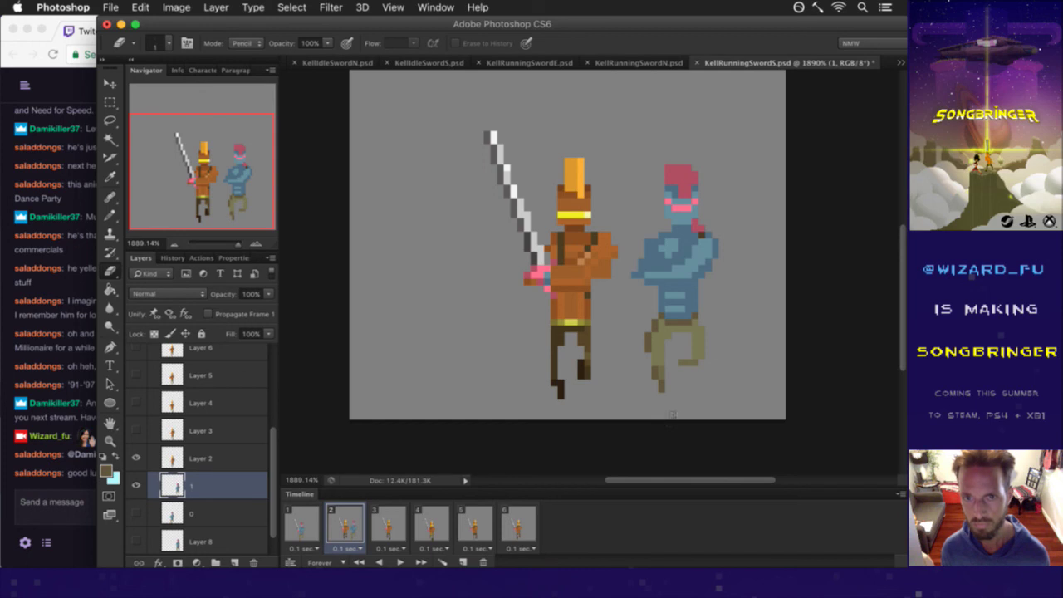
pyautogui.press('b')
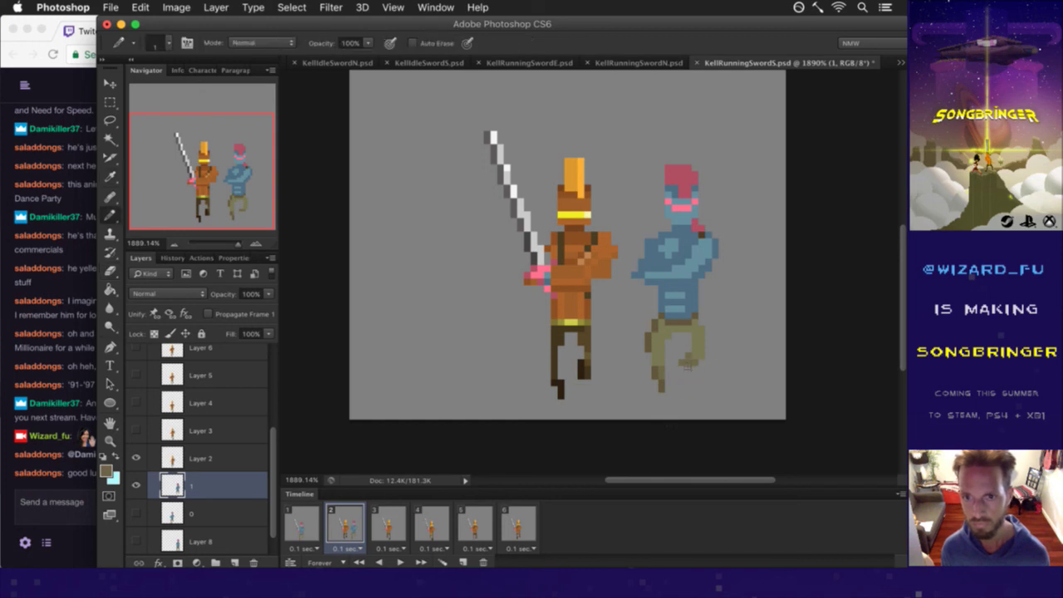
pyautogui.press('e')
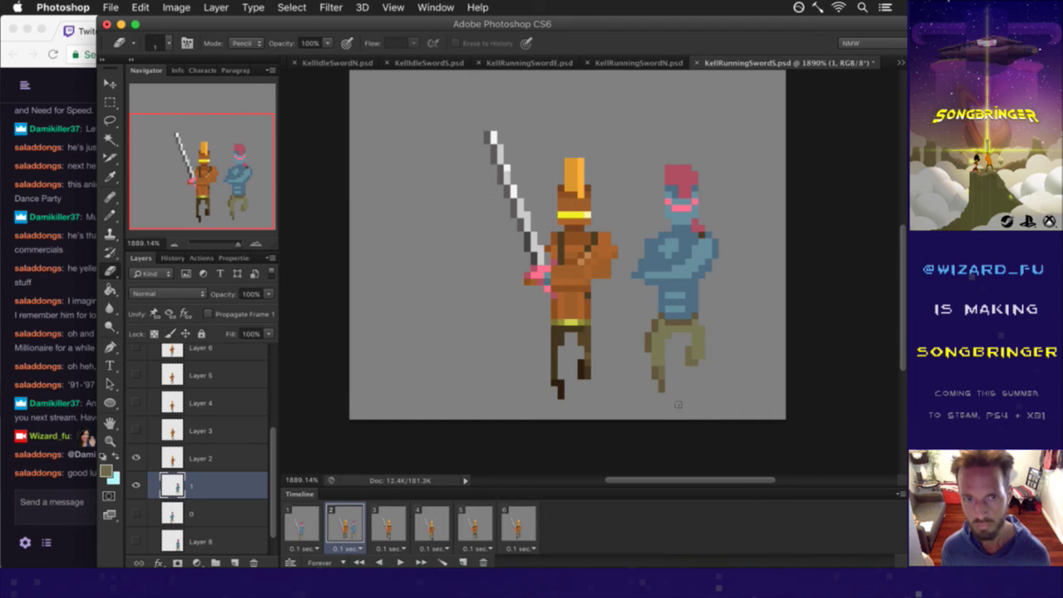
pyautogui.press('b')
pyautogui.keyDown('alt'); pyautogui.click(662, 370); pyautogui.keyUp('alt')
pyautogui.moveTo(662, 375); pyautogui.dragTo(658, 368)
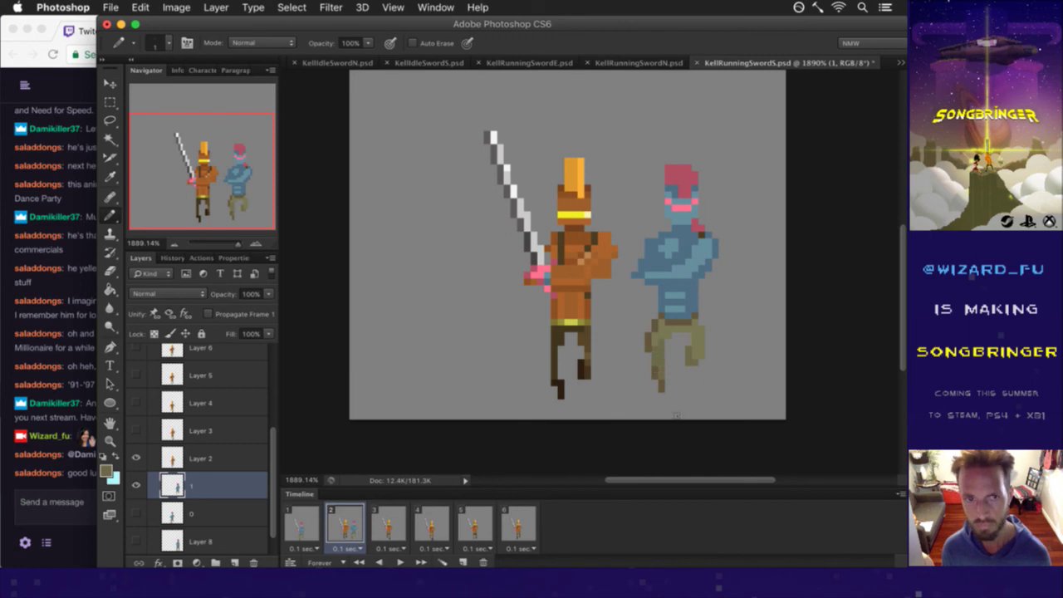
pyautogui.press('super+s')
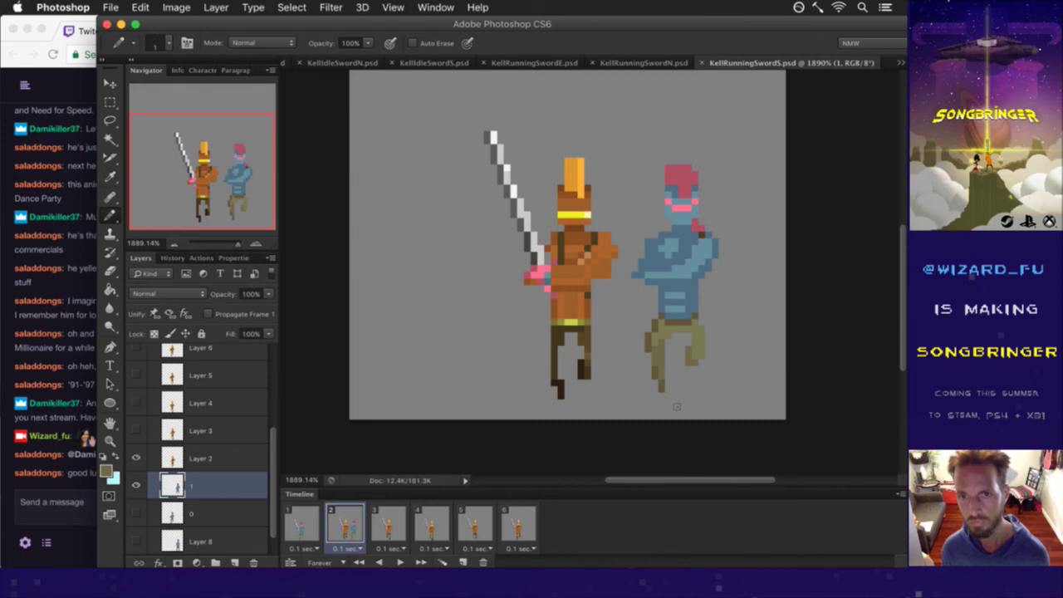
# Compare the running poses in frames 1, 2 and 3 of the animation.
pyautogui.click(399, 523)
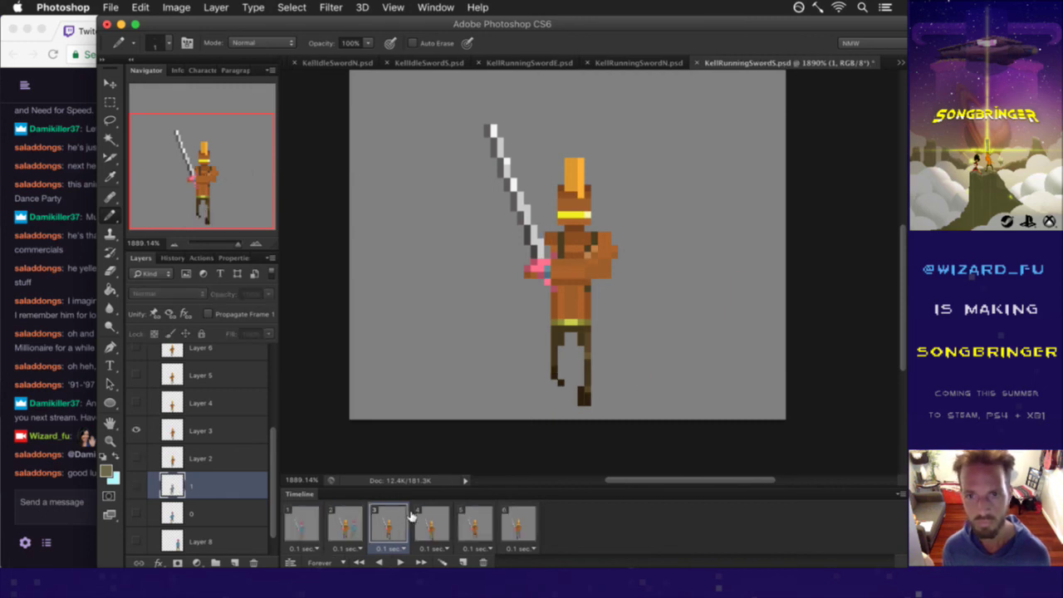
pyautogui.click(358, 521)
pyautogui.click(389, 522)
pyautogui.click(359, 519)
pyautogui.click(378, 521)
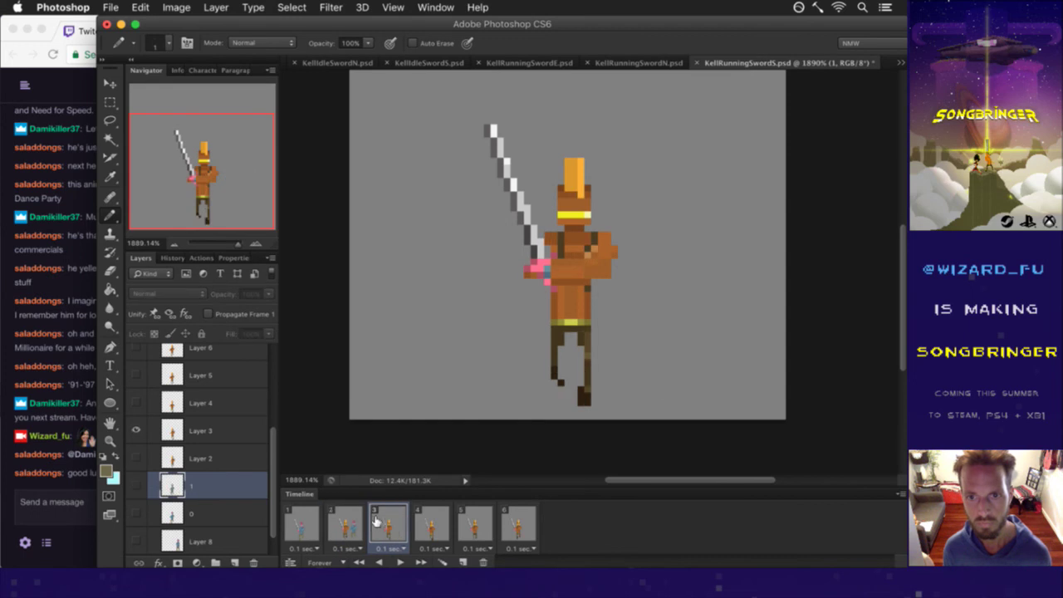
pyautogui.click(355, 520)
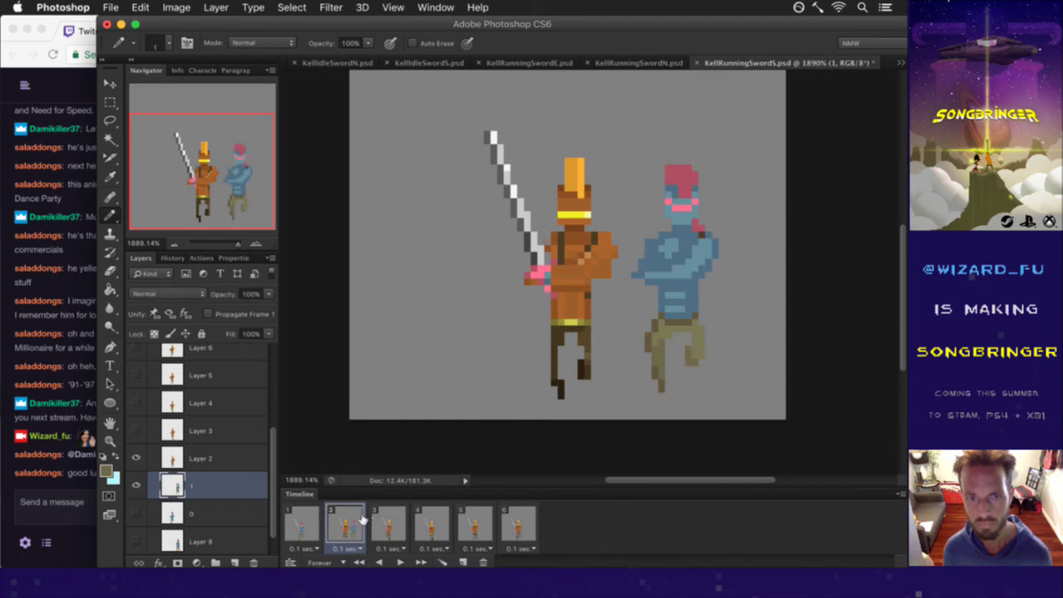
pyautogui.click(325, 519)
pyautogui.click(347, 521)
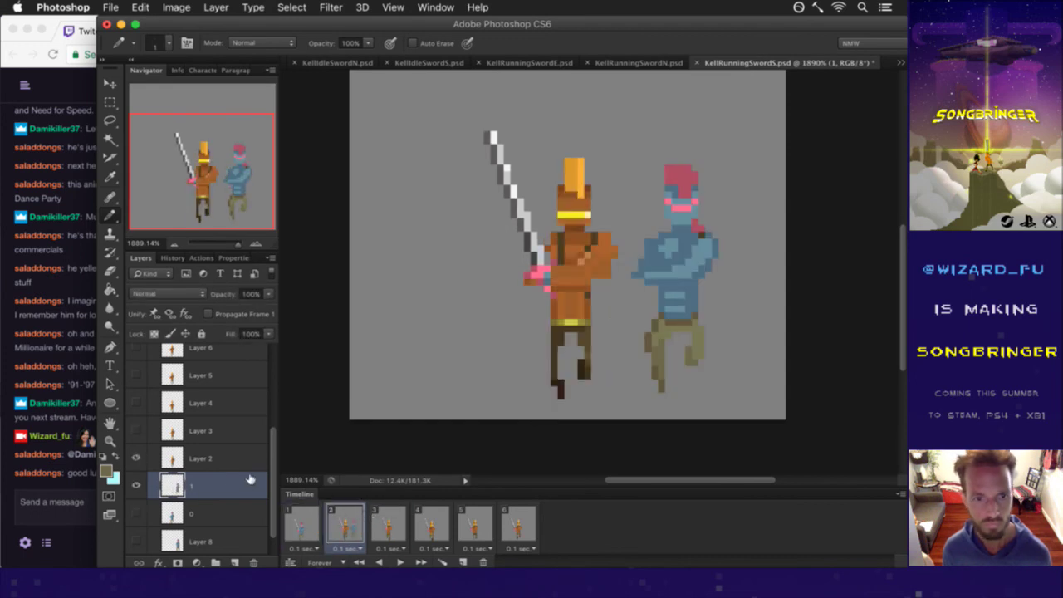
# In frame 2, move the blue figure on layer 1 sideways until it overlaps the orange character.
pyautogui.press('v')
pyautogui.press('Left')
pyautogui.press('Left')
pyautogui.press('Left')
pyautogui.press('Left')
pyautogui.press('Left')
pyautogui.press('Left')
pyautogui.press('Left')
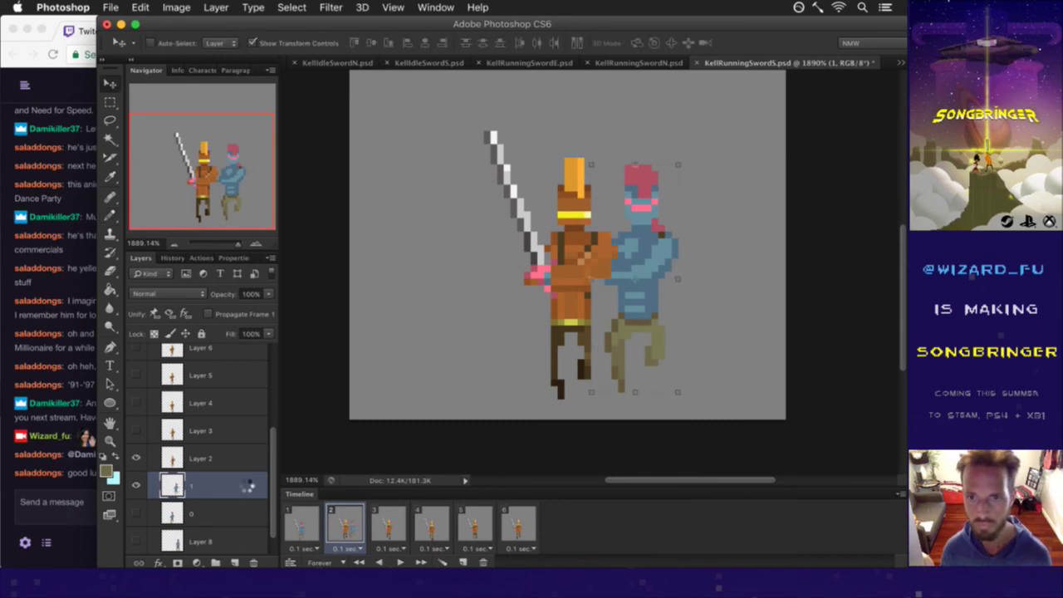
pyautogui.press('Left')
pyautogui.press('Left')
pyautogui.press('Left')
pyautogui.press('Left')
pyautogui.press('Left')
pyautogui.press('Left')
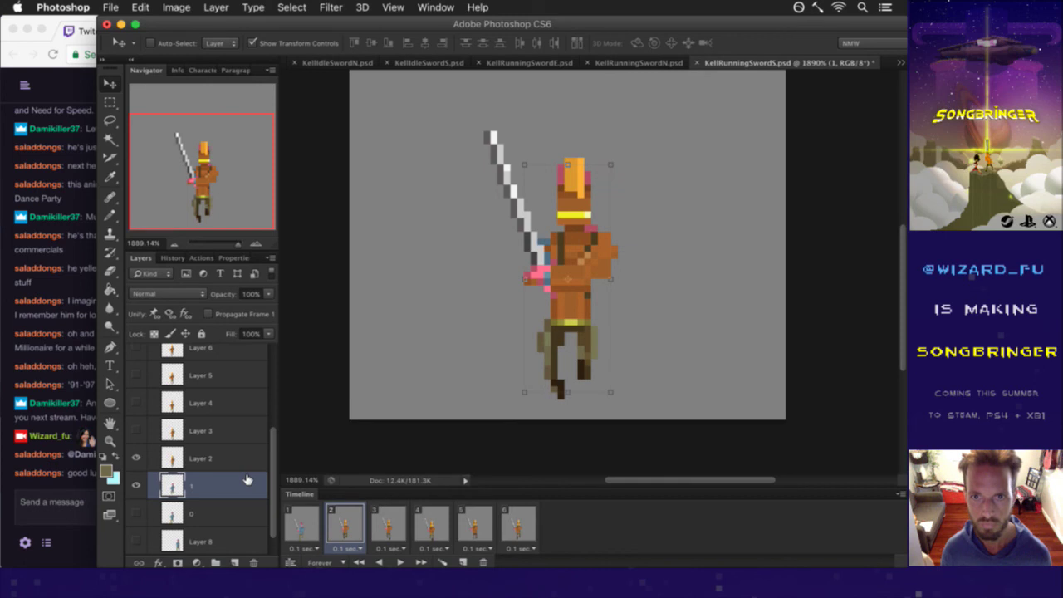
# Hide the orange character's Layer 2 in frame 2 and save the file.
pyautogui.click(165, 459)
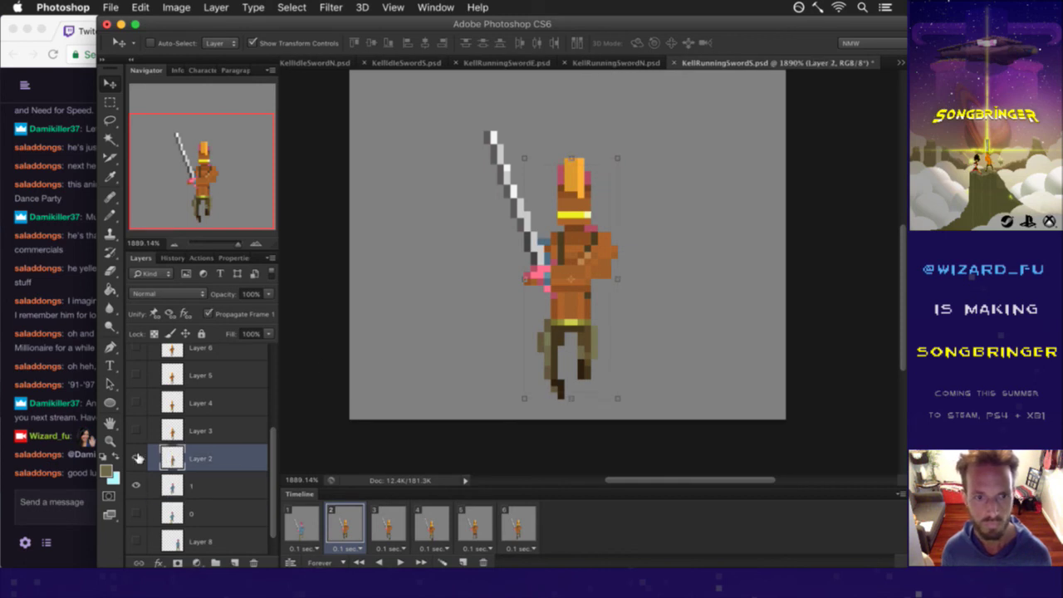
pyautogui.click(135, 458)
pyautogui.press('super+s')
# Compare the blue figure's running poses in frames 1 and 2 by switching between them.
pyautogui.click(313, 523)
pyautogui.click(348, 528)
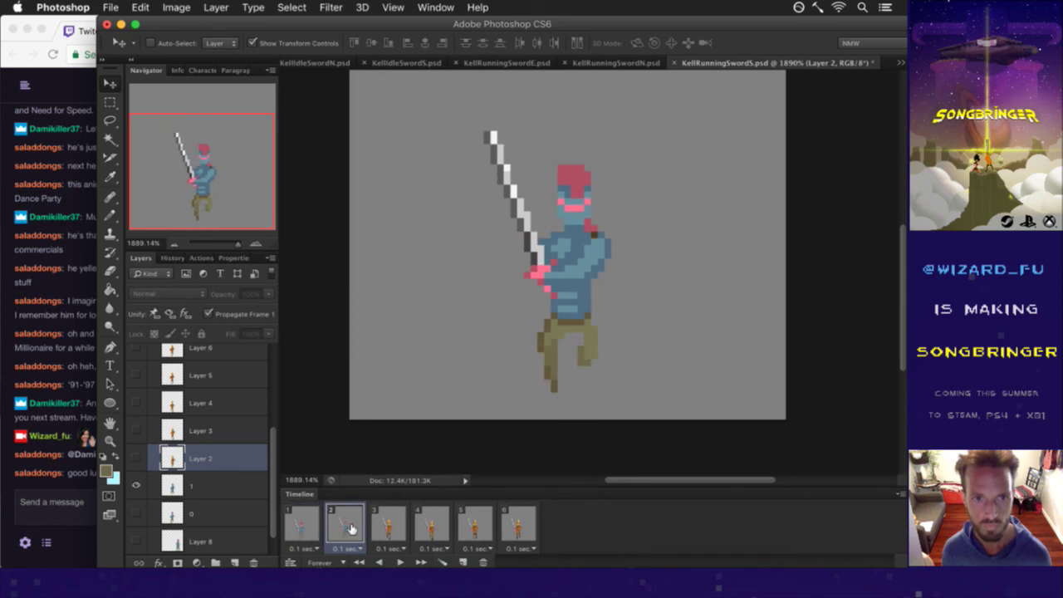
pyautogui.click(304, 522)
pyautogui.click(345, 521)
pyautogui.click(307, 521)
pyautogui.click(336, 523)
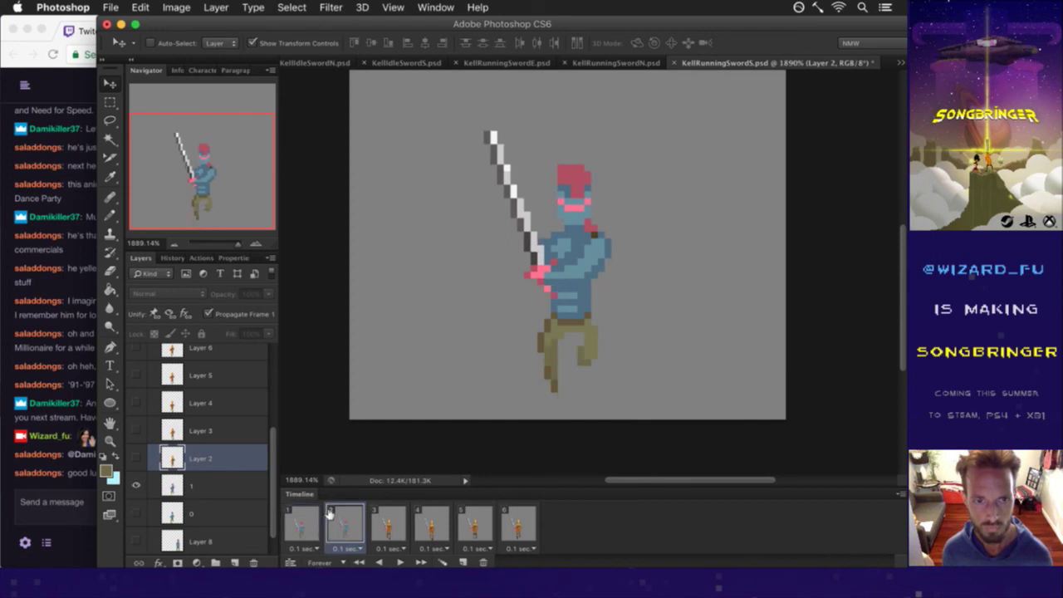
# In frame 2, shift the sword on Layer 7 two pixels to the left and check it against frame 1.
pyautogui.scroll(5, 275, 460)
pyautogui.click(250, 401)
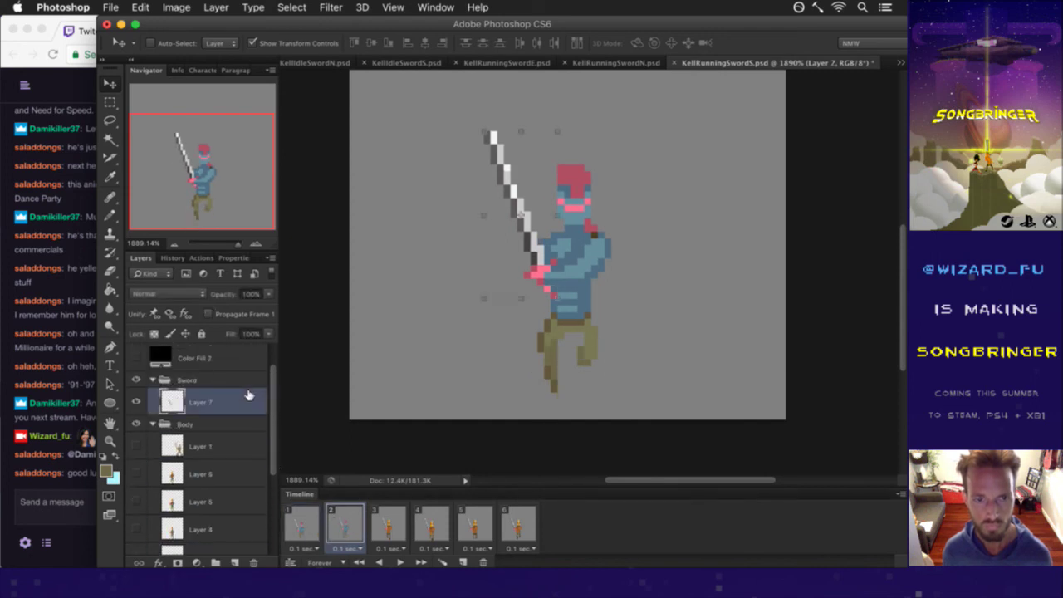
pyautogui.press('Left')
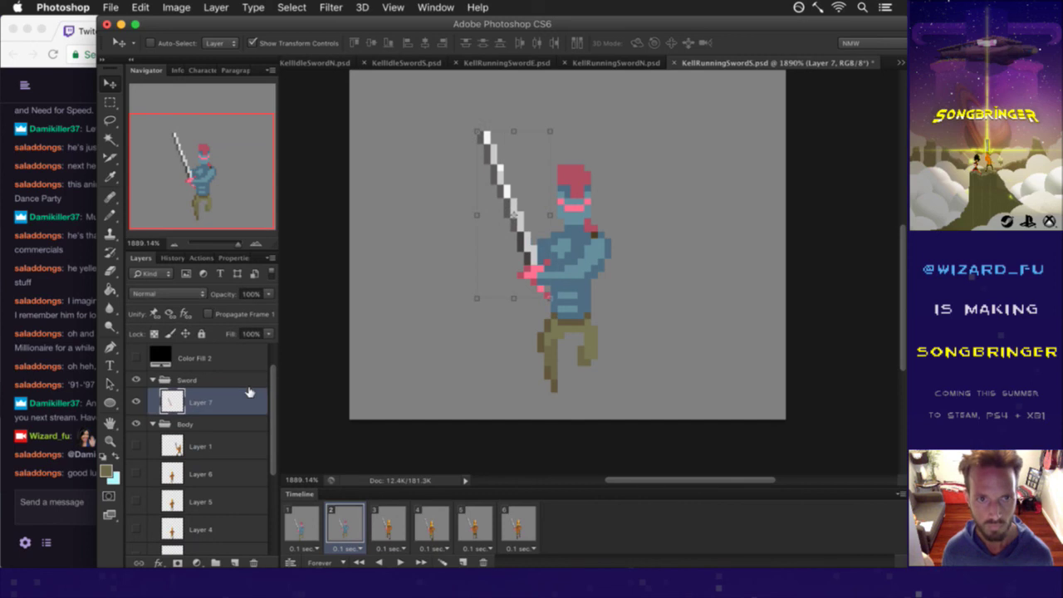
pyautogui.press('Left')
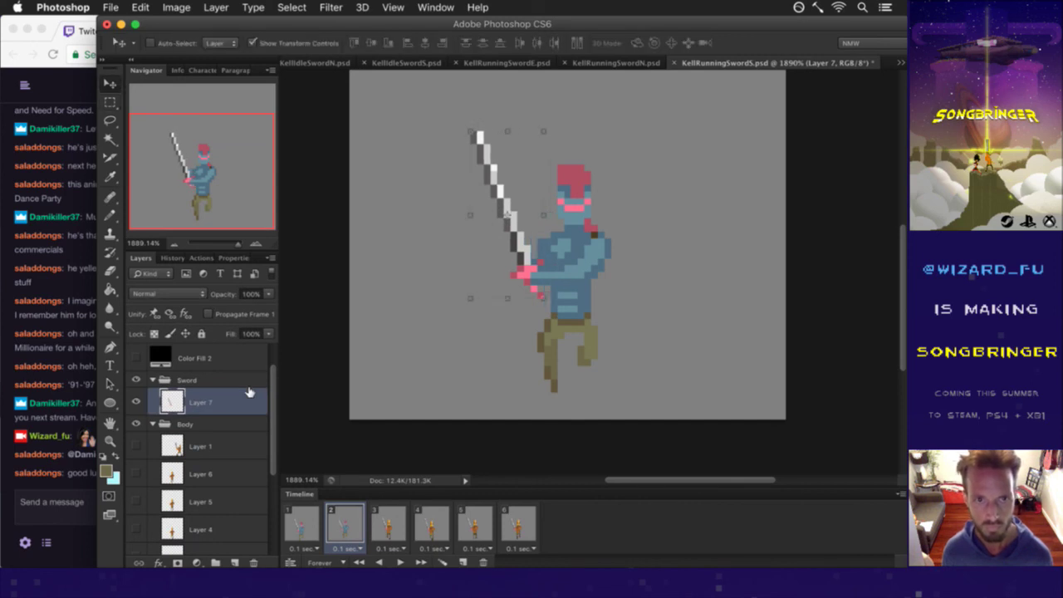
pyautogui.press('m')
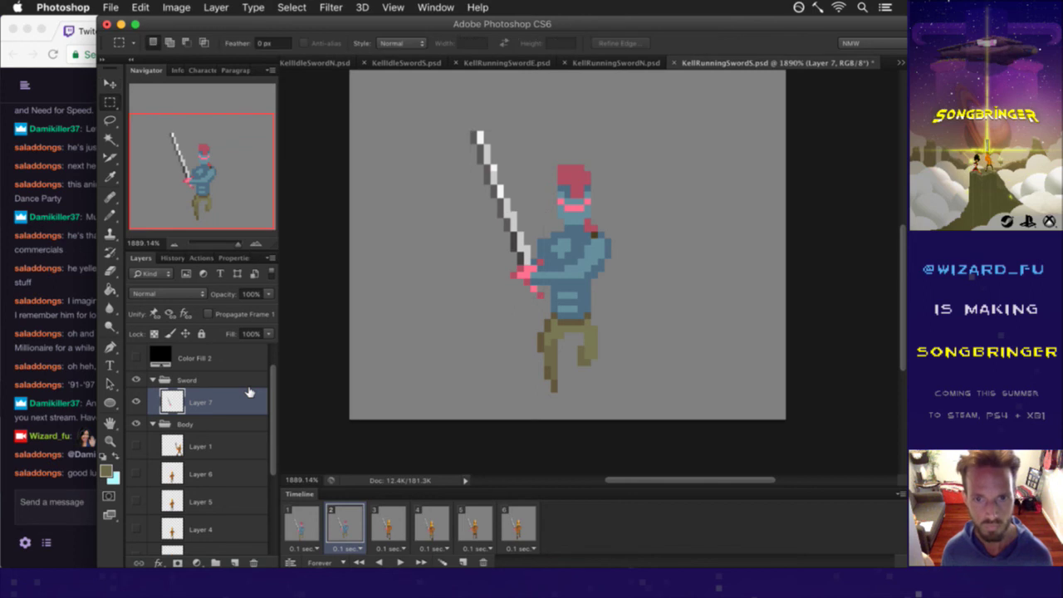
pyautogui.click(304, 522)
pyautogui.click(338, 523)
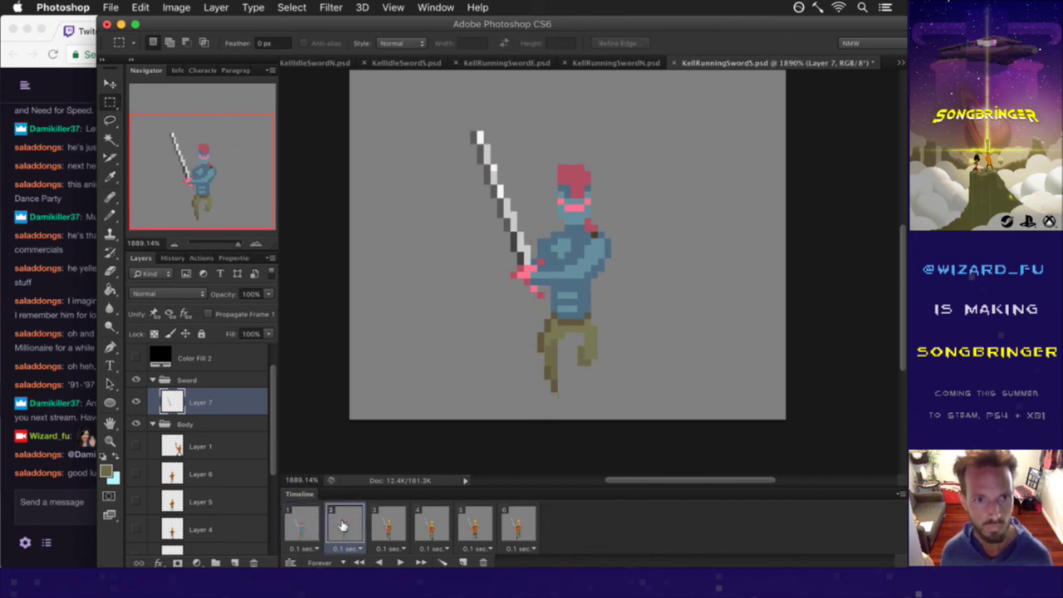
# In frame 3, duplicate layer 1, show the copy, and place its blue figure to the right of the orange character.
pyautogui.click(392, 529)
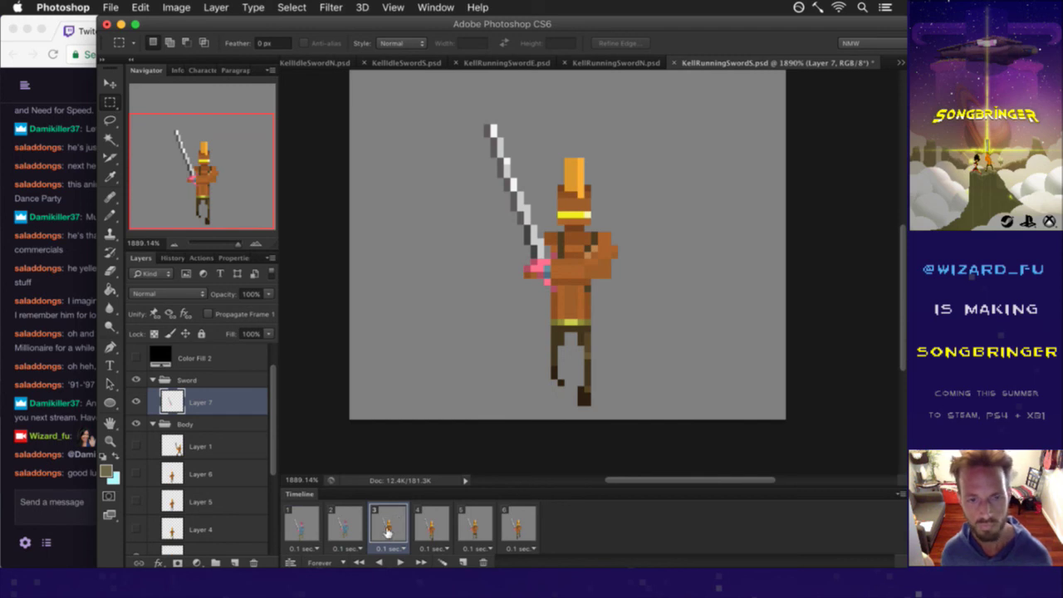
pyautogui.moveTo(277, 412); pyautogui.dragTo(267, 493)
pyautogui.click(221, 462)
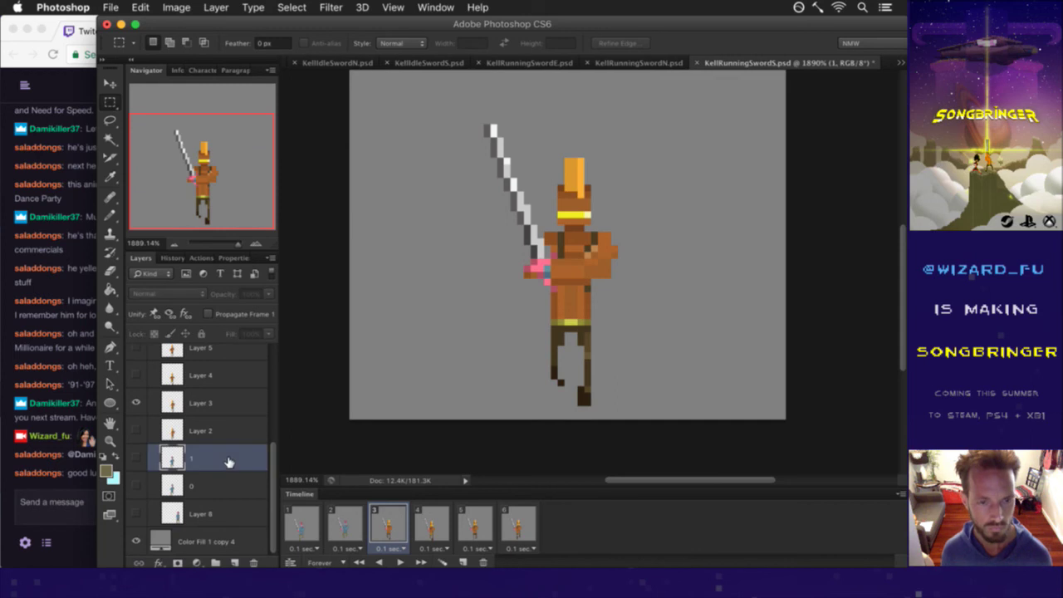
pyautogui.press('super+j')
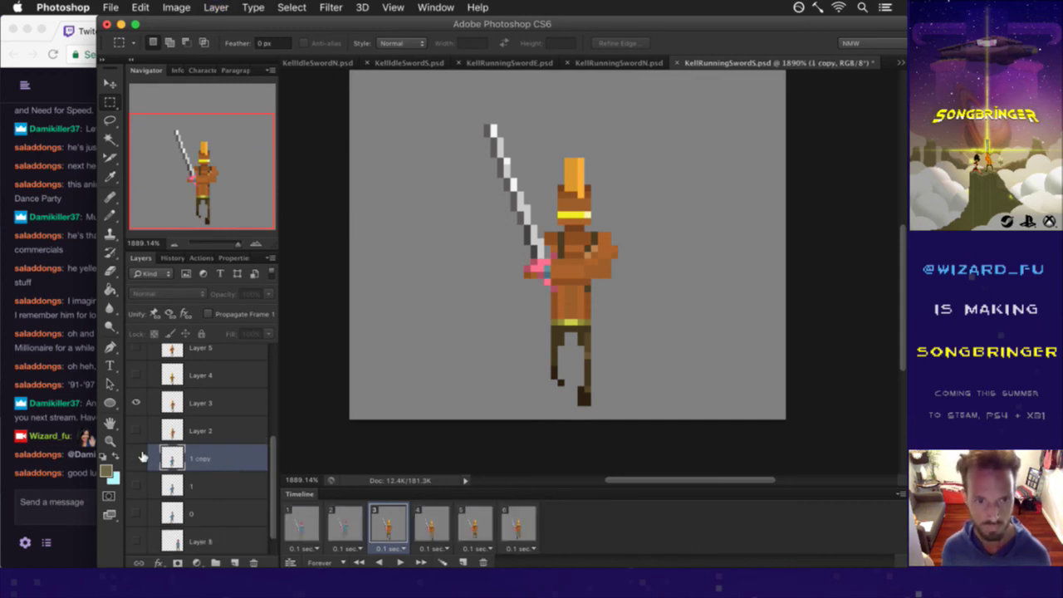
pyautogui.press('v')
pyautogui.moveTo(570, 265); pyautogui.dragTo(690, 228)
pyautogui.press('m')
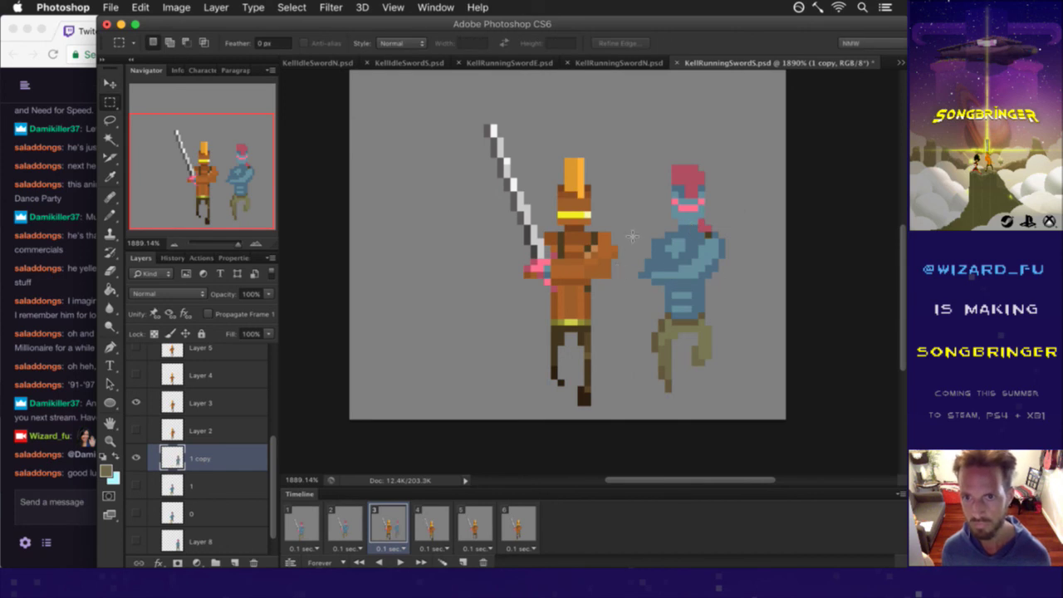
# Raise the blue figure's chest and arms by one pixel on the copied layer, close the torso gap, and save the file.
pyautogui.moveTo(629, 236); pyautogui.dragTo(722, 283)
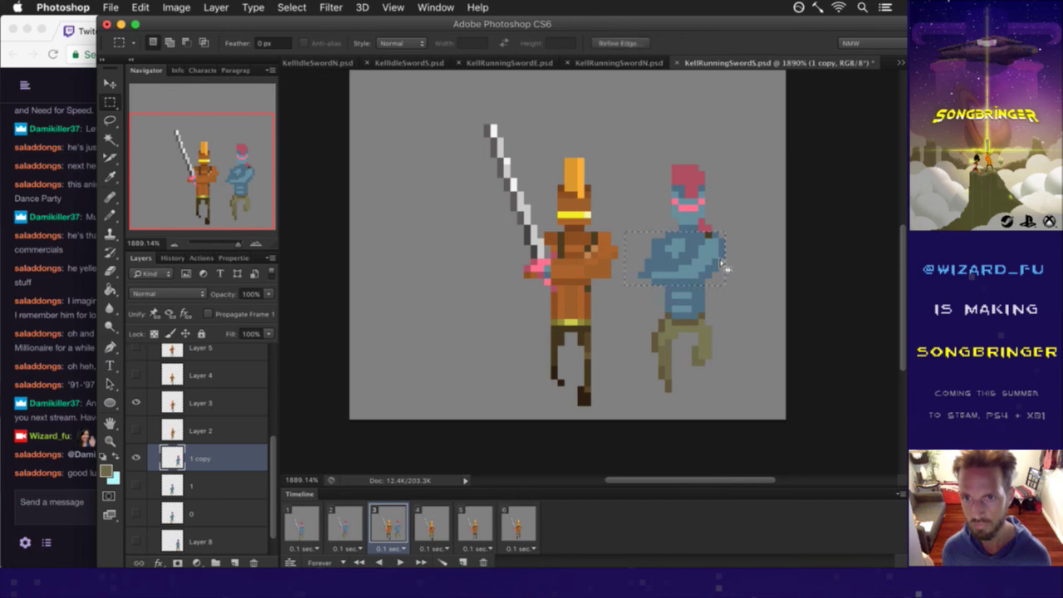
pyautogui.moveTo(701, 231); pyautogui.dragTo(716, 216)
pyautogui.hotkey('ctrl', 'Up')
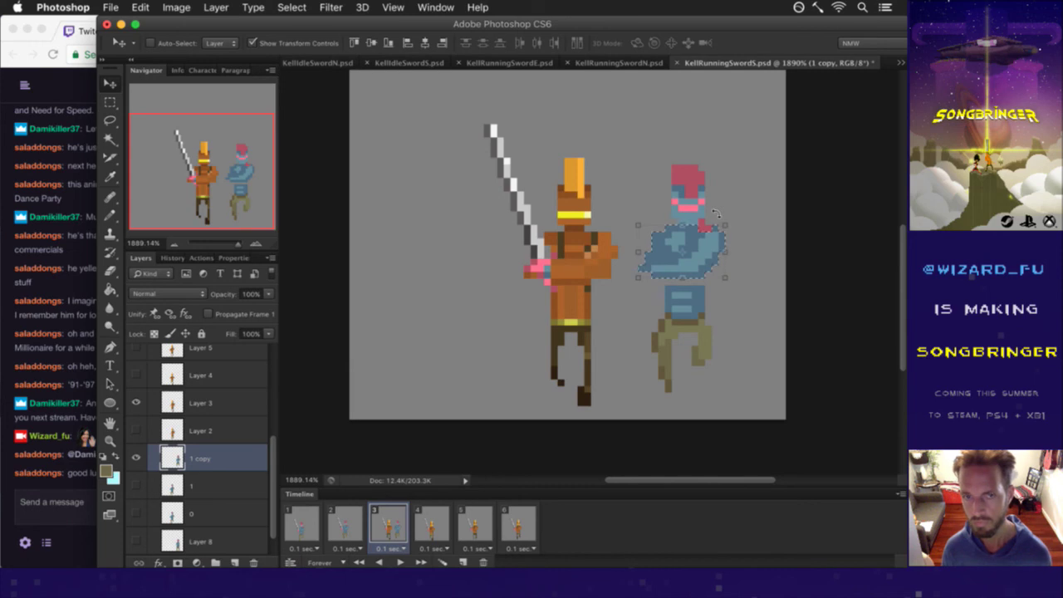
pyautogui.press('b')
pyautogui.hotkey('ctrl', 'd')
pyautogui.hotkey('ctrl', 's')
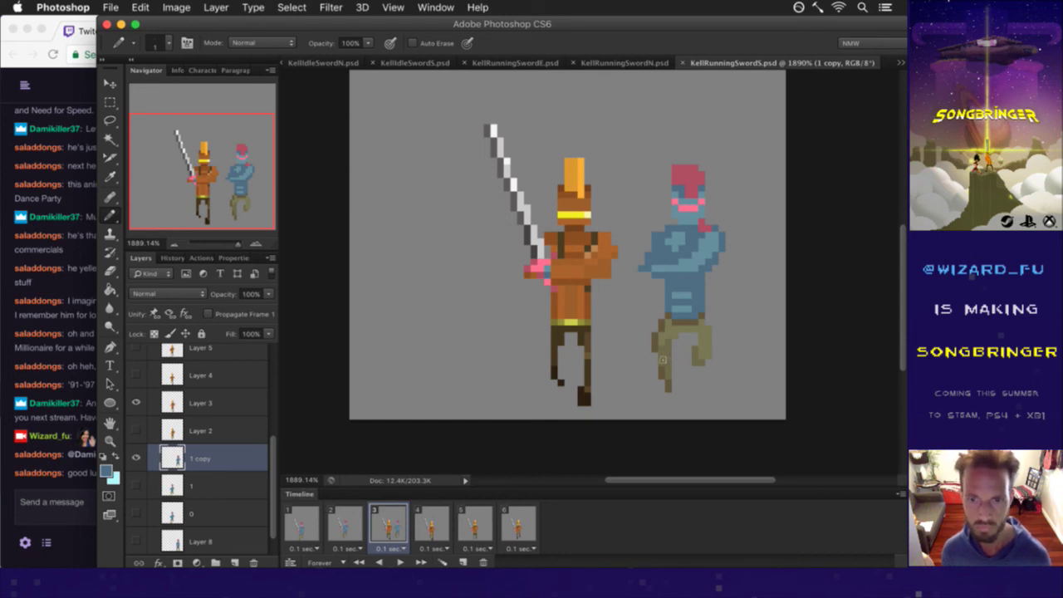
# Shorten and curl the blue figure's left-hand lower leg by erasing pixels and painting with sampled trouser colours.
pyautogui.keyDown('alt'); pyautogui.click(663, 349); pyautogui.keyUp('alt')
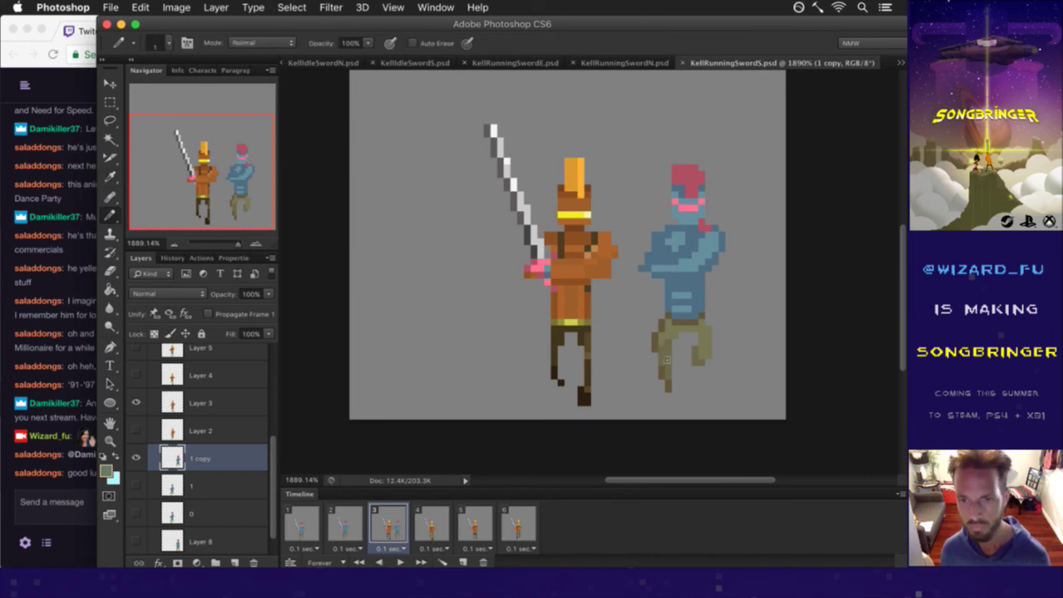
pyautogui.click(667, 357)
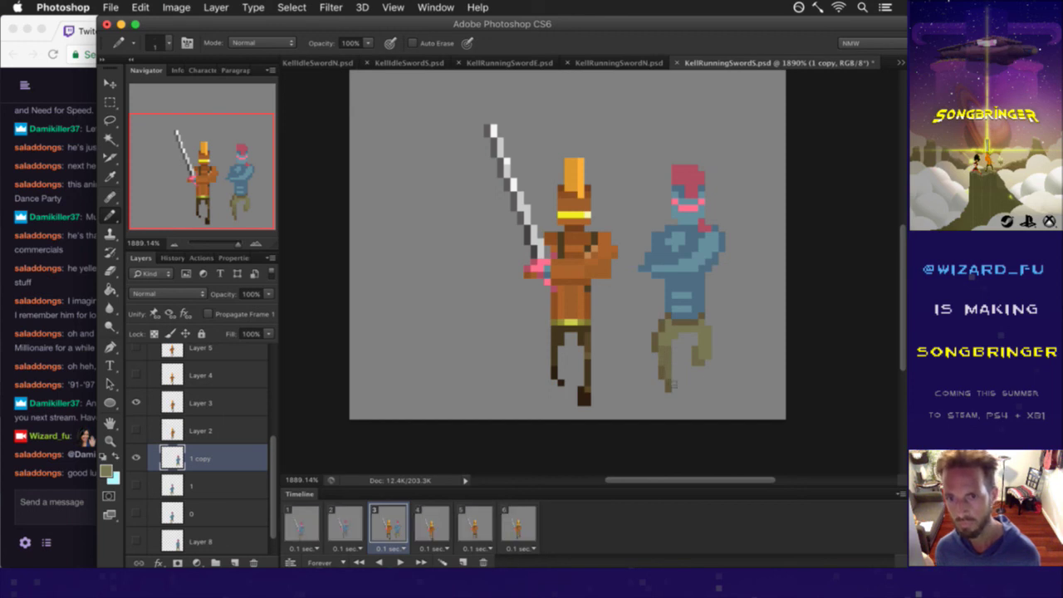
pyautogui.press('e')
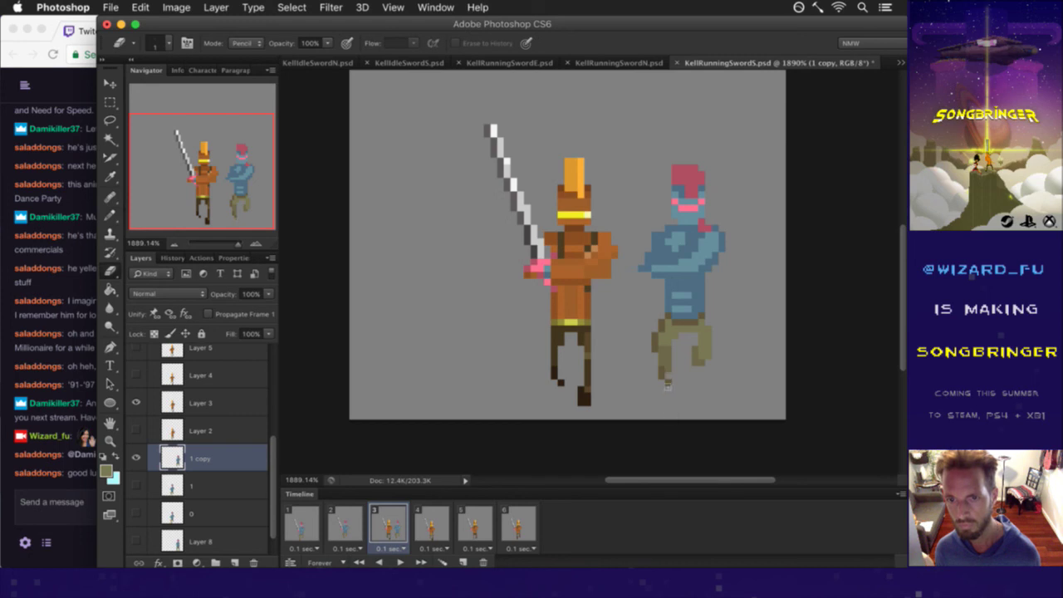
pyautogui.press('b')
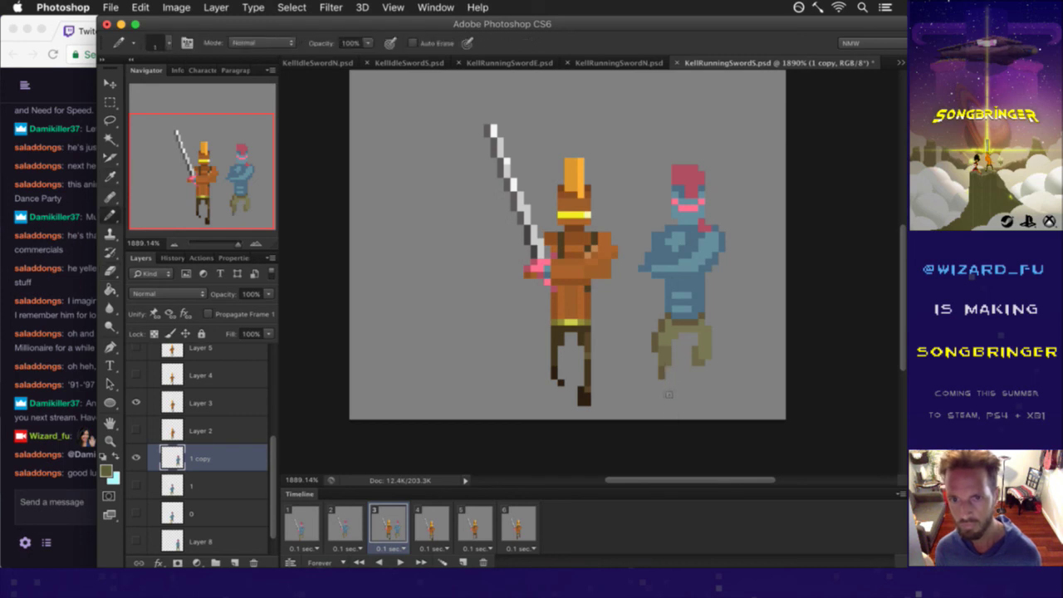
pyautogui.press('e')
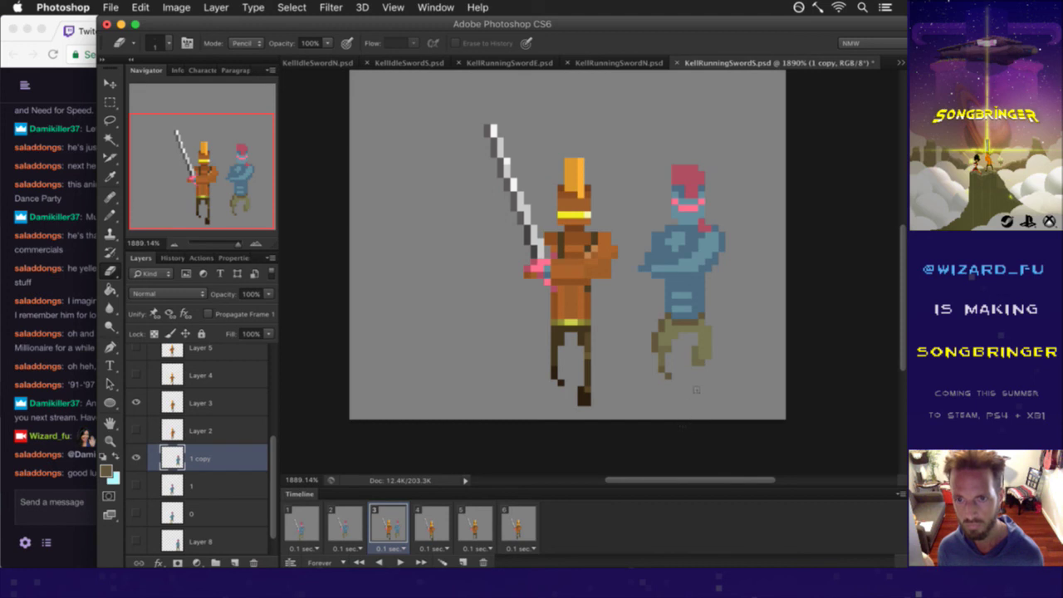
# Extend the blue figure's right-hand leg straight down to the ground with a sampled trouser colour, trim its edges, and save the file.
pyautogui.press('b')
pyautogui.keyDown('alt'); pyautogui.click(705, 368); pyautogui.keyUp('alt')
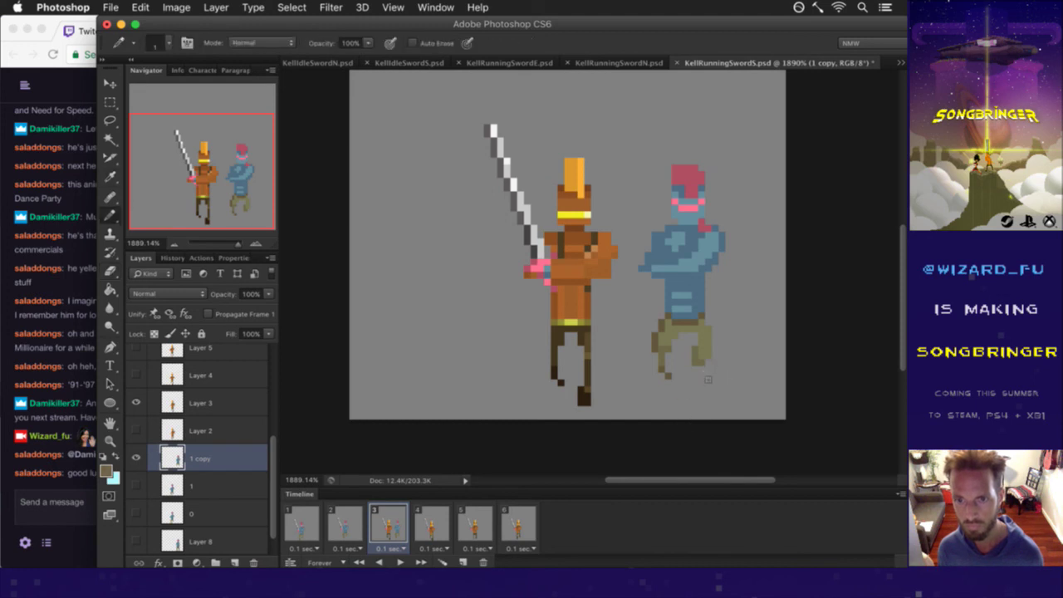
pyautogui.moveTo(705, 390)
pyautogui.mouseDown()
pyautogui.moveTo(705, 410)
pyautogui.moveTo(702, 382)
pyautogui.mouseUp()
pyautogui.press('e')
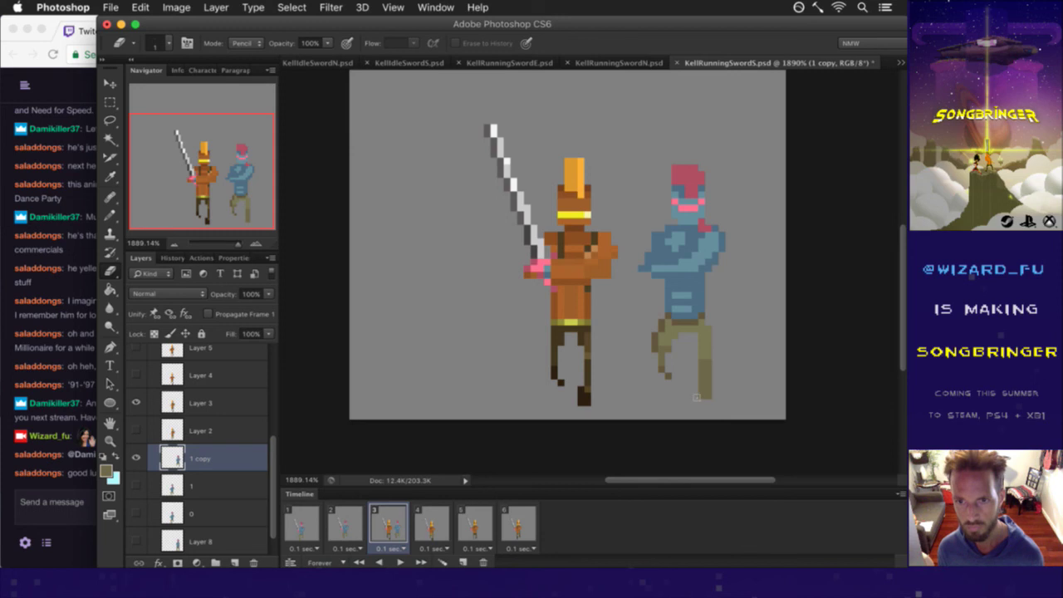
pyautogui.press('b')
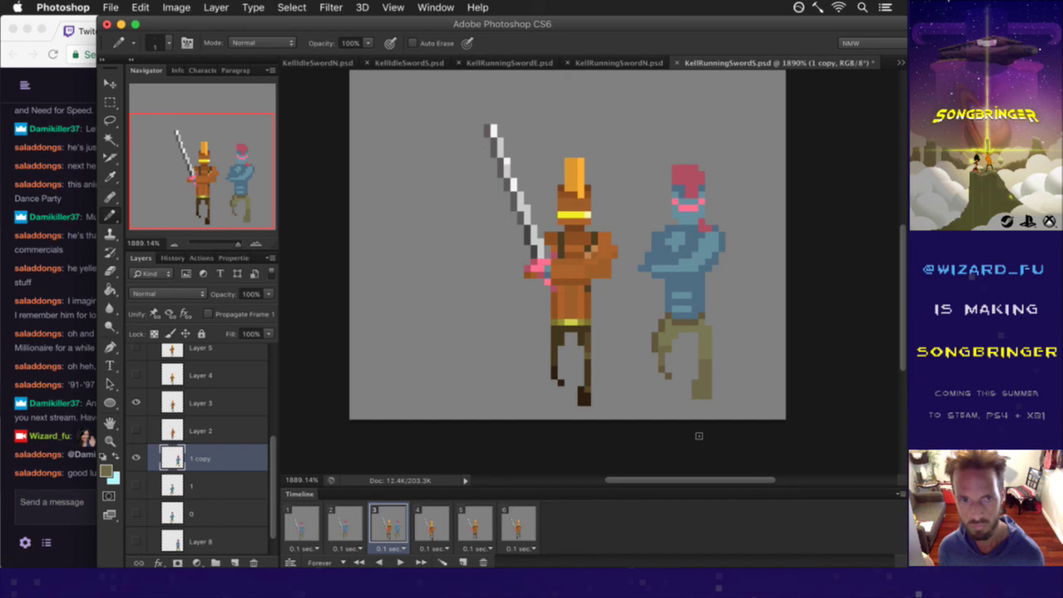
pyautogui.press('e')
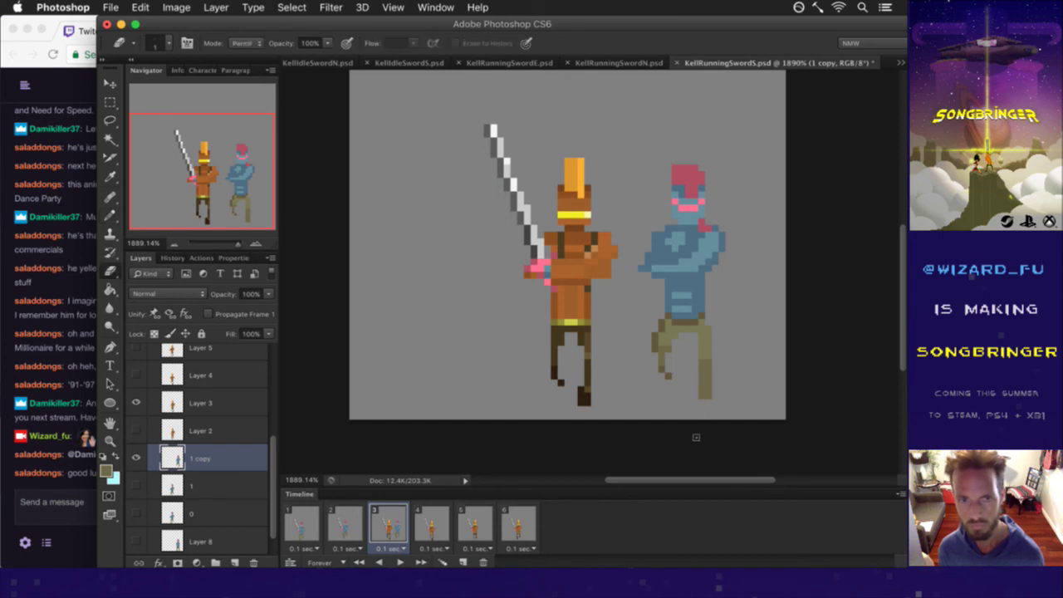
pyautogui.press('cmd+s')
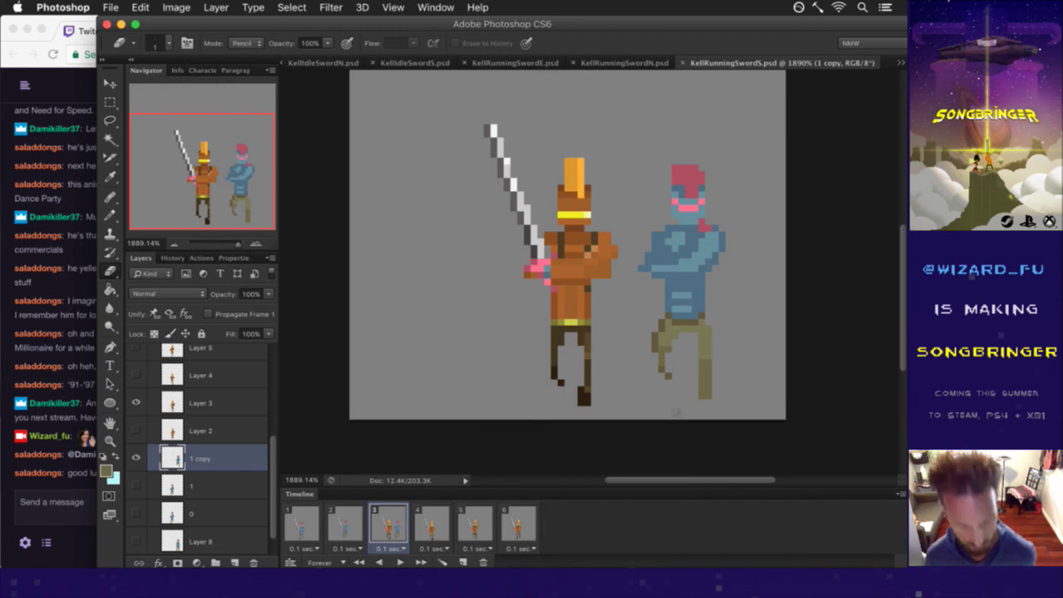
# Retouch the extended leg's lower part and foot with colours sampled from the trousers, and save the file.
pyautogui.press('b')
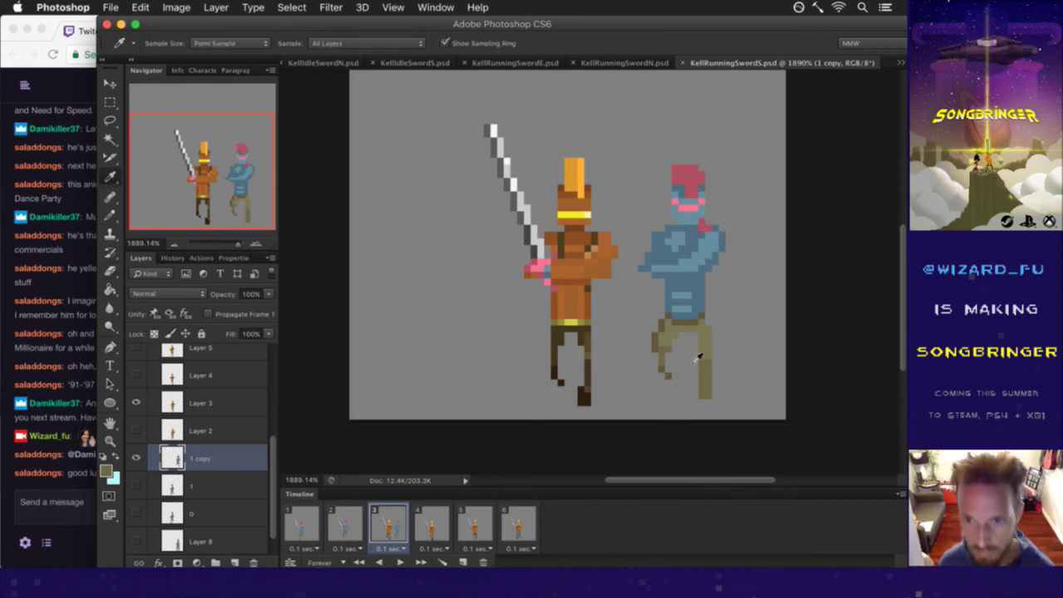
pyautogui.hotkey('shift', 'b')
pyautogui.click(706, 382)
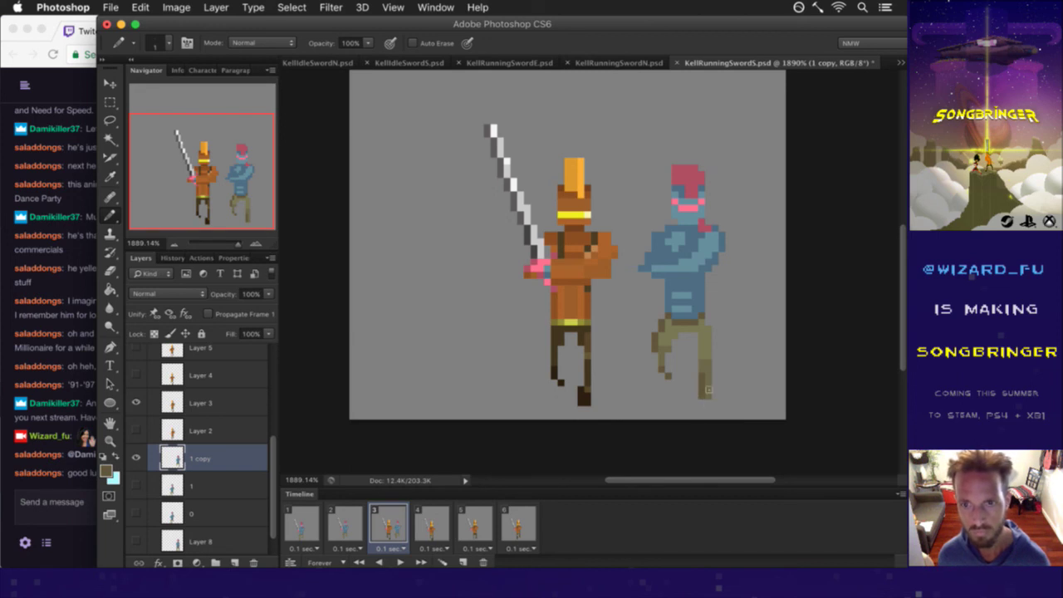
pyautogui.keyDown('alt'); pyautogui.click(705, 386); pyautogui.keyUp('alt')
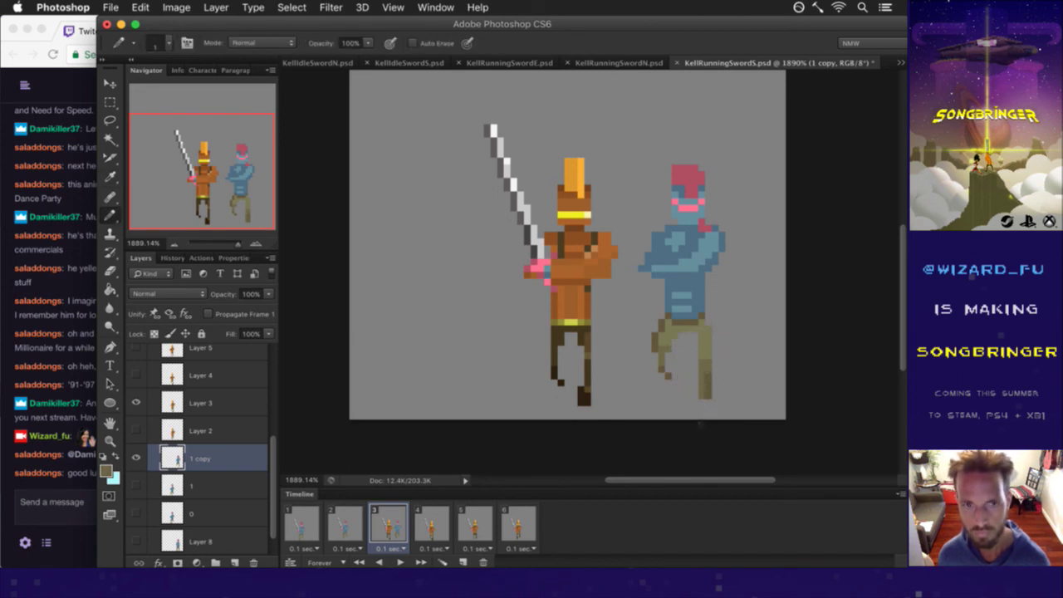
pyautogui.press('e')
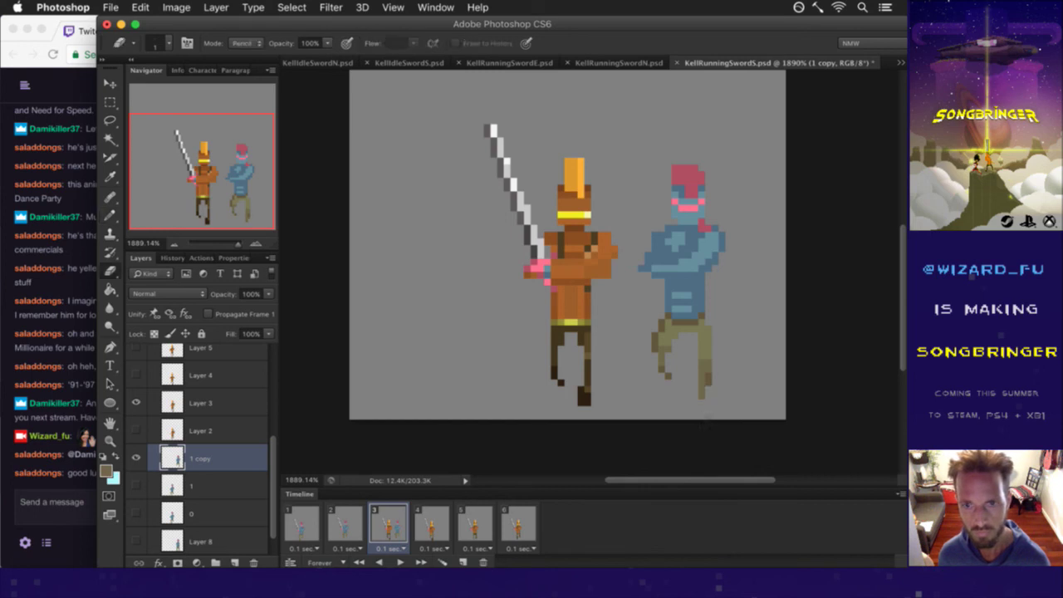
pyautogui.hotkey('ctrl', 's')
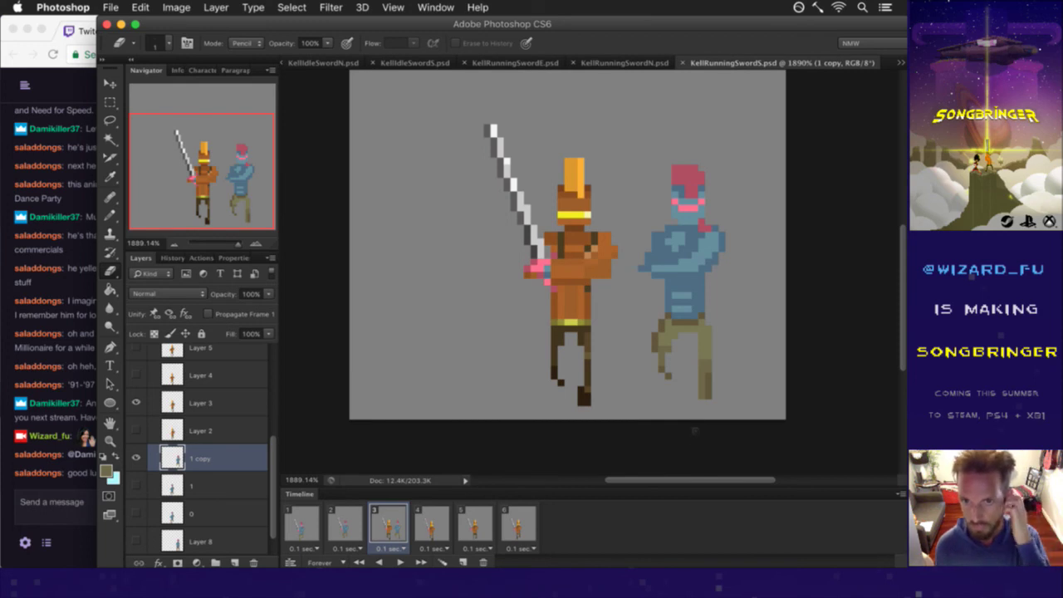
# Lower the blue figure by one pixel, move it over the orange character in frame 3, and save the file.
pyautogui.press('v')
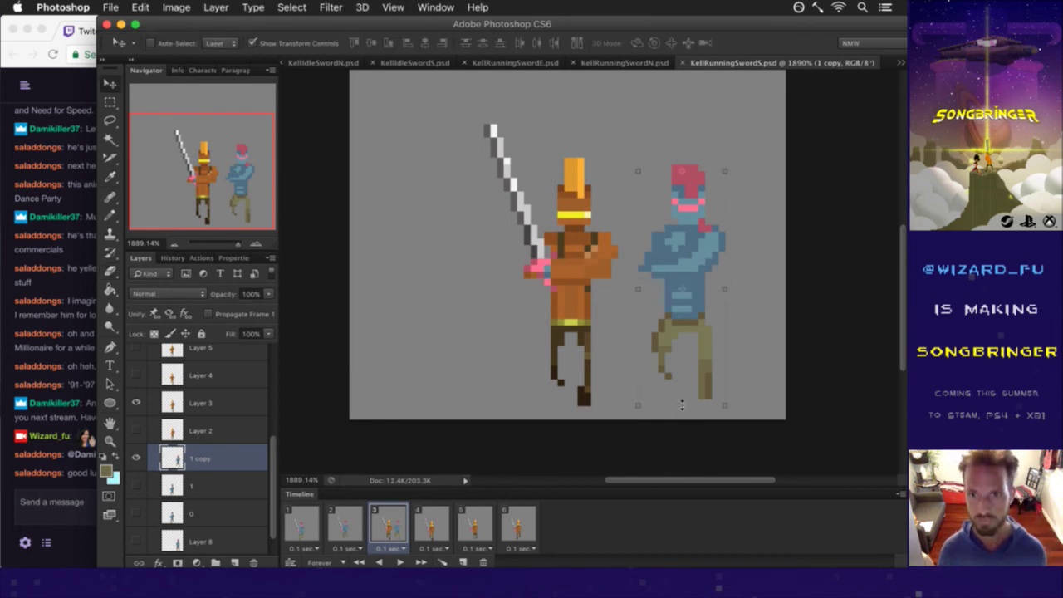
pyautogui.press('Down')
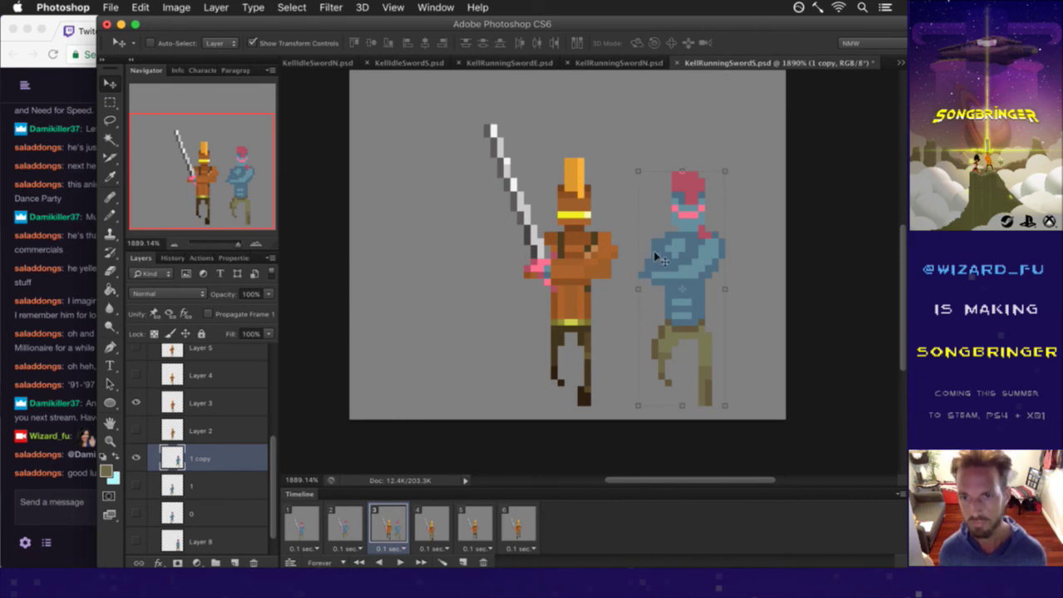
pyautogui.moveTo(684, 242); pyautogui.dragTo(576, 229)
pyautogui.press('m')
pyautogui.hotkey('ctrl', 's')
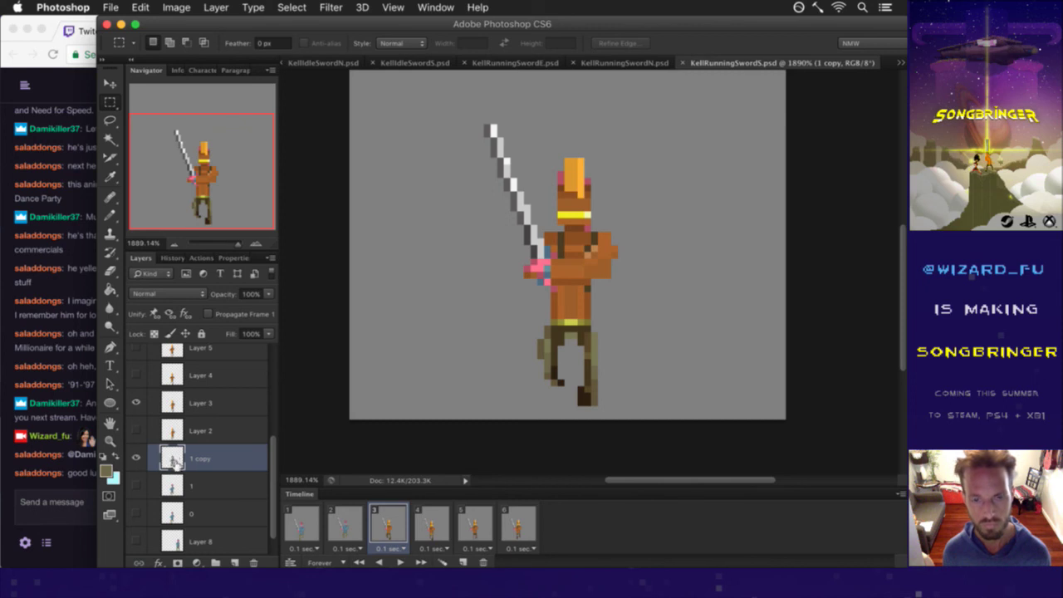
# Hide the orange character's Layer 3 in frame 3 and shift the sword on Layer 7 one pixel to the left.
pyautogui.click(136, 402)
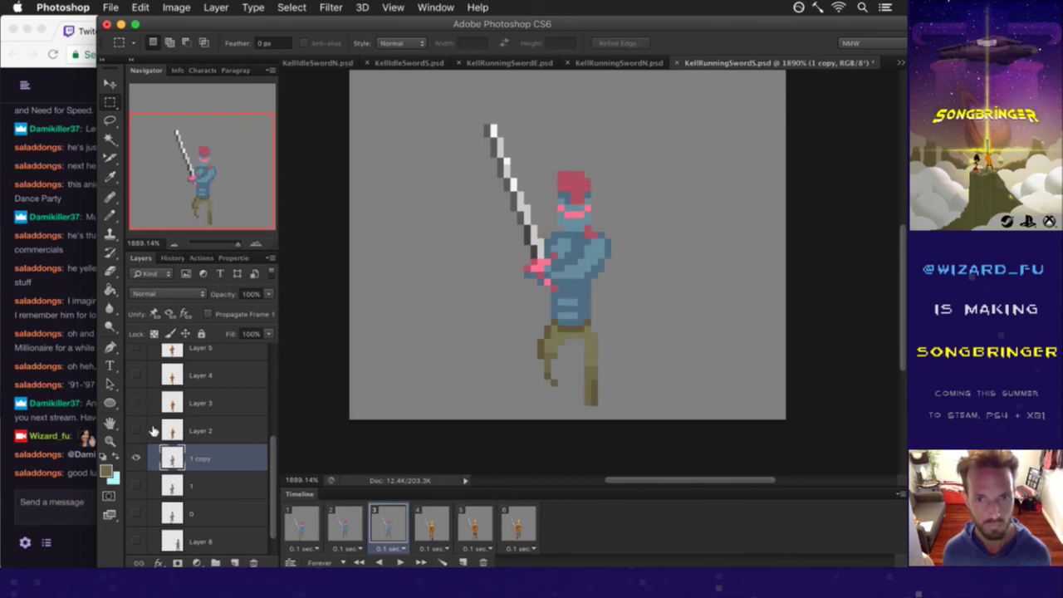
pyautogui.scroll(5, 261, 457)
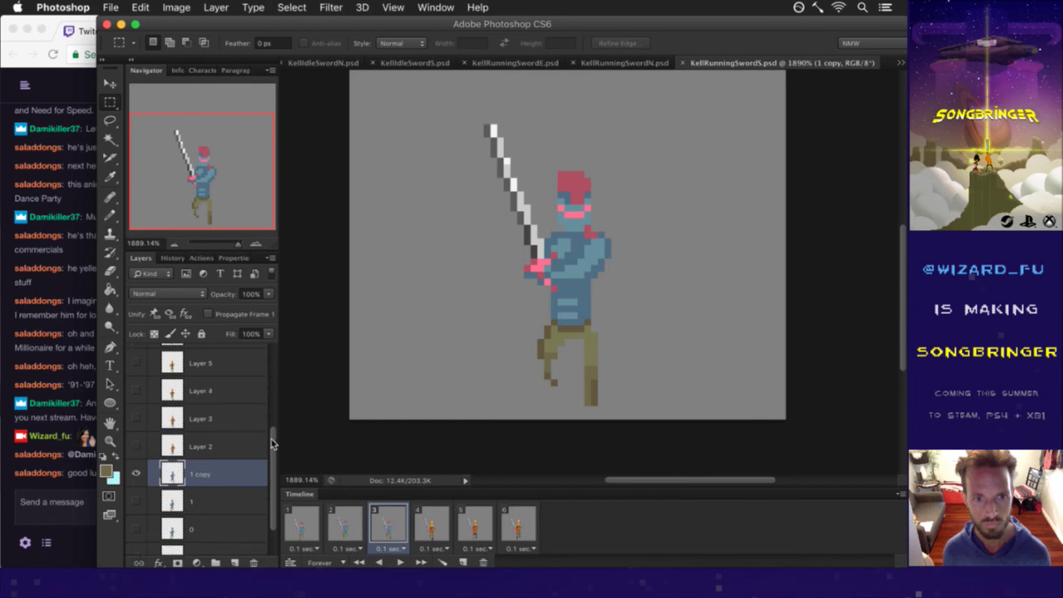
pyautogui.click(203, 369)
pyautogui.press('v')
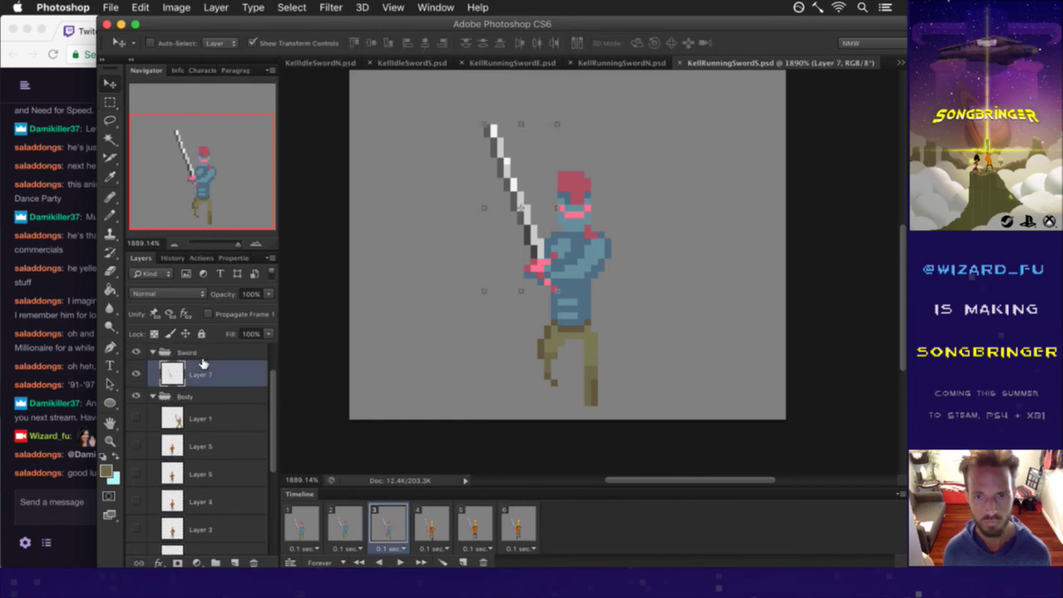
pyautogui.press('Left')
pyautogui.press('Left')
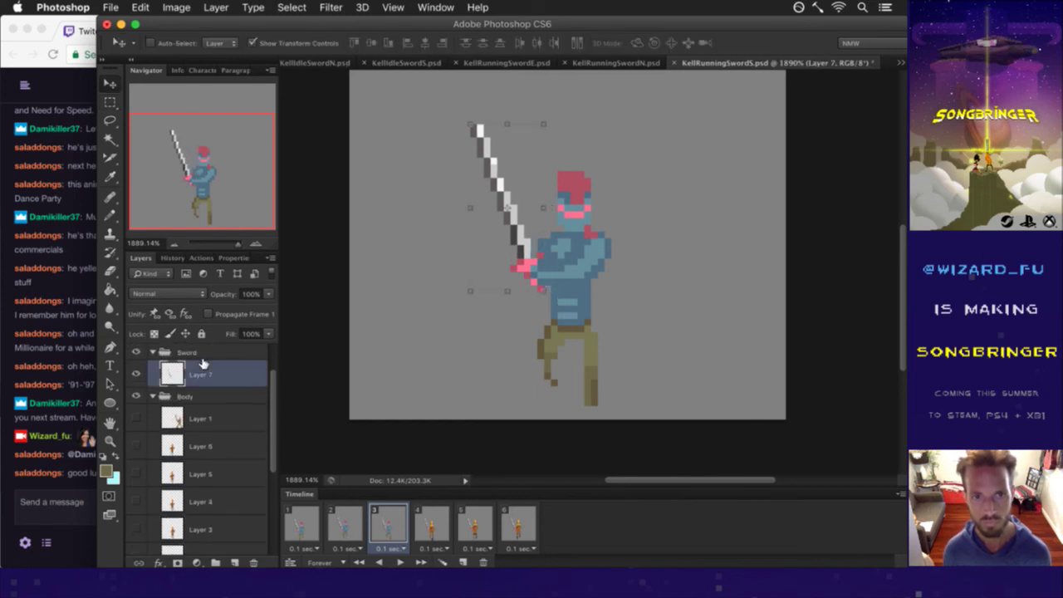
pyautogui.press('Right')
pyautogui.press('m')
# Compare the sword and body positions across frames 1 to 3, and save the file.
pyautogui.click(362, 523)
pyautogui.click(385, 523)
pyautogui.click(352, 522)
pyautogui.click(309, 524)
pyautogui.click(343, 525)
pyautogui.click(387, 524)
pyautogui.click(348, 525)
pyautogui.click(389, 525)
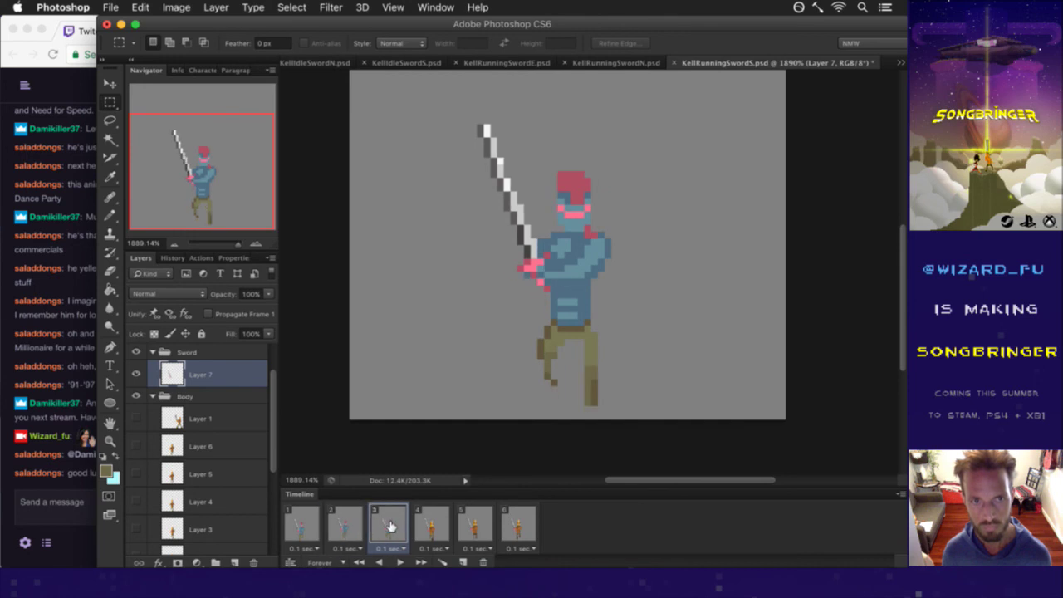
pyautogui.click(438, 522)
pyautogui.press('super+s')
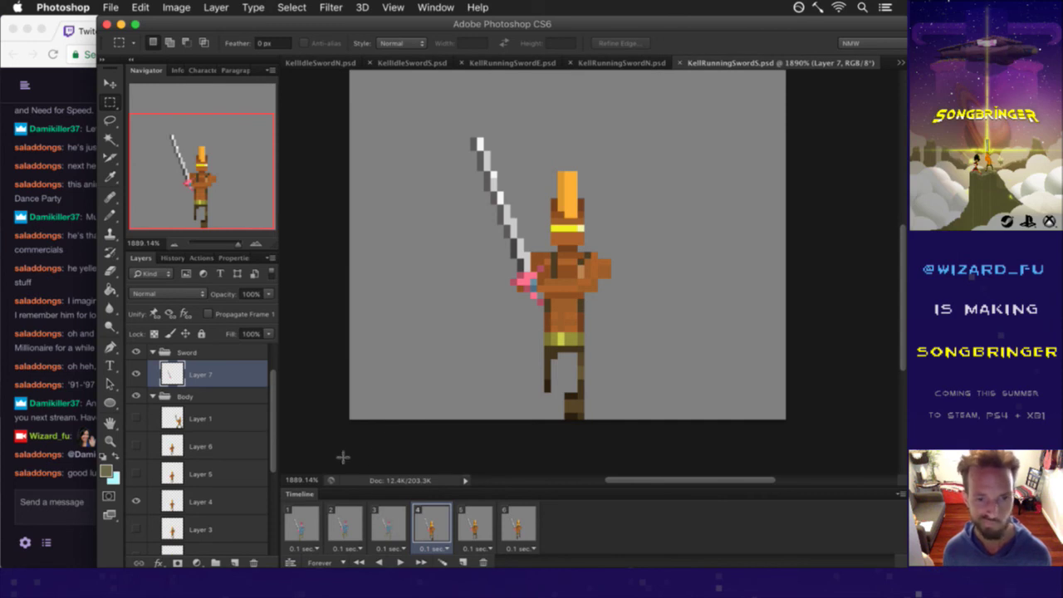
# Check which body layers frames 3 and 4 use and compare the poses of the two frames.
pyautogui.moveTo(275, 409); pyautogui.dragTo(270, 473)
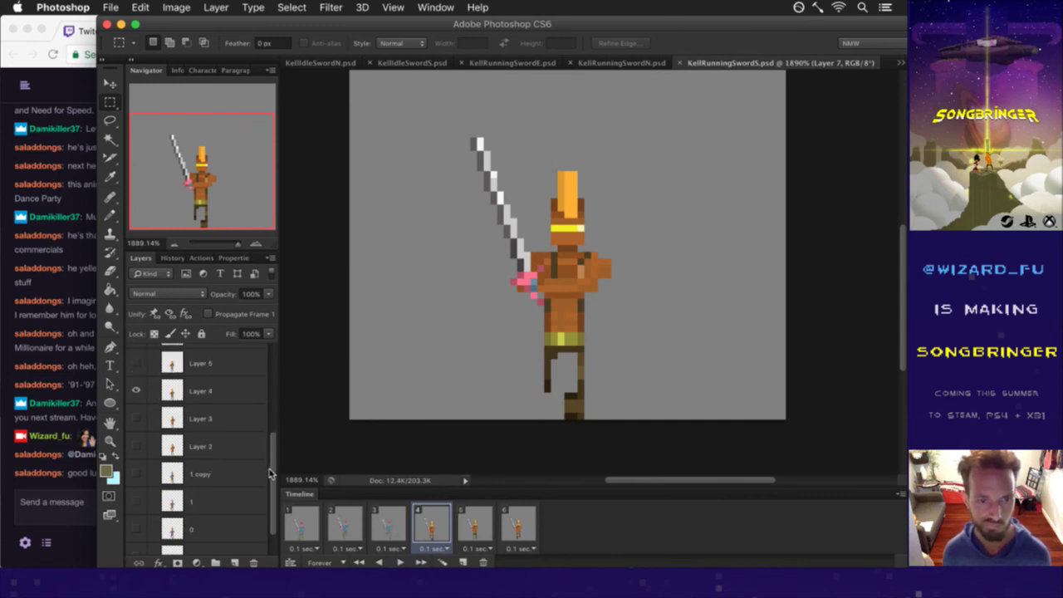
pyautogui.click(231, 475)
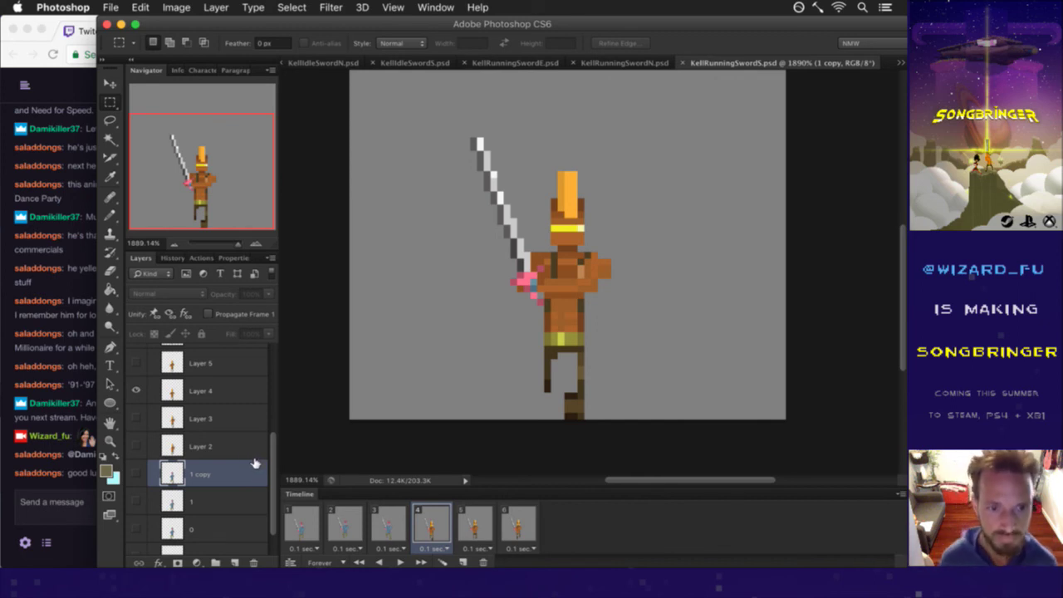
pyautogui.scroll(-2, 274, 479)
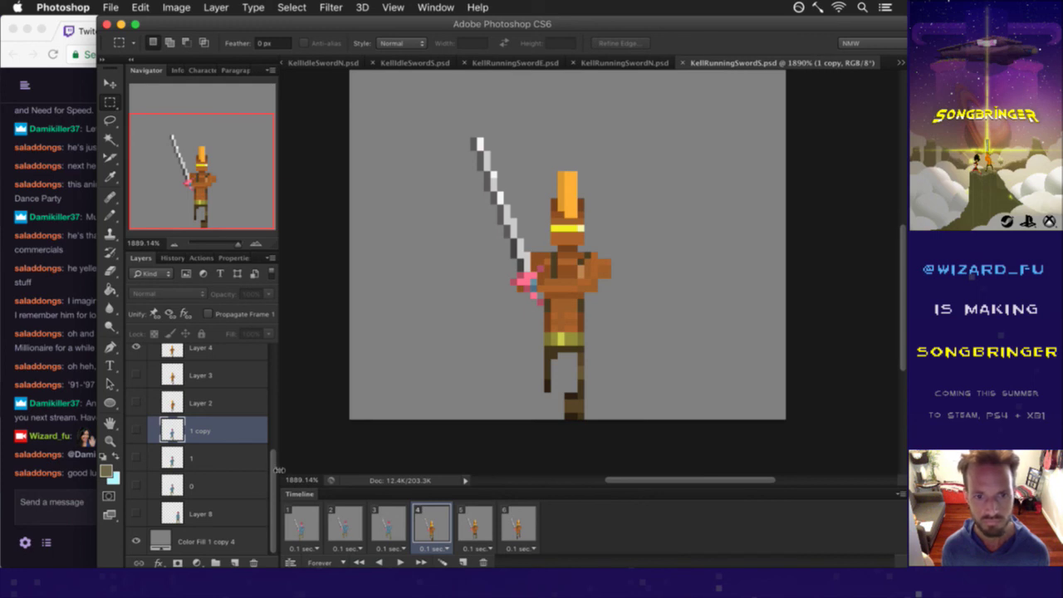
pyautogui.scroll(3, 278, 469)
pyautogui.scroll(-1, 274, 454)
pyautogui.scroll(1, 274, 463)
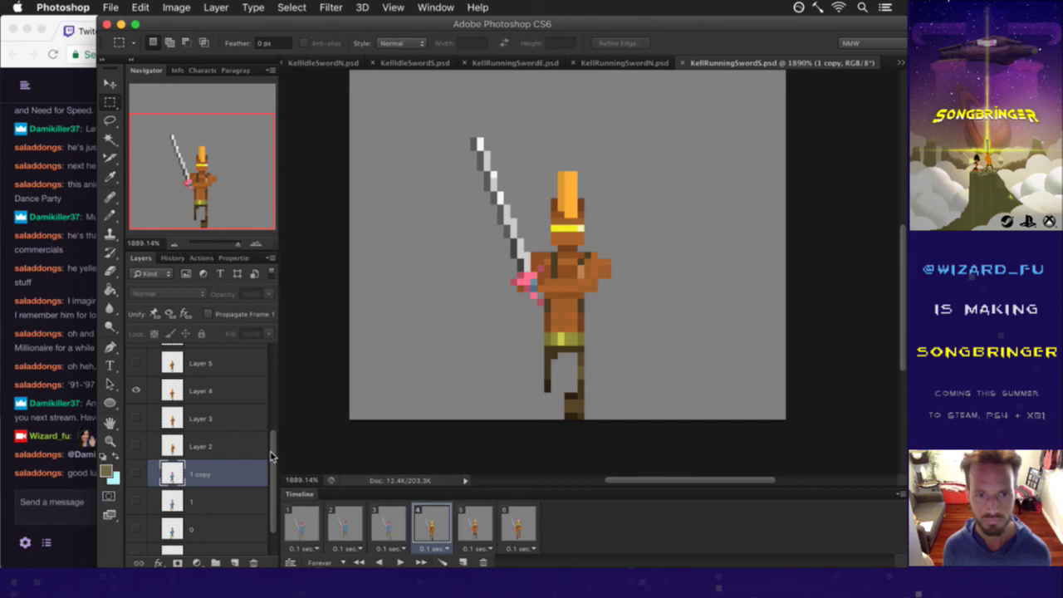
pyautogui.scroll(-1, 272, 456)
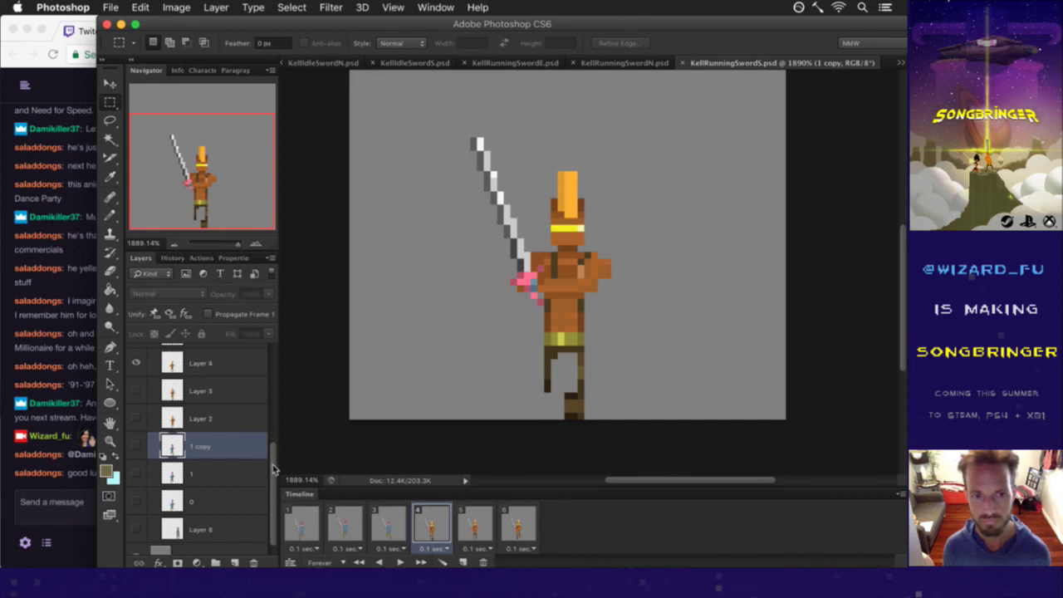
pyautogui.click(392, 521)
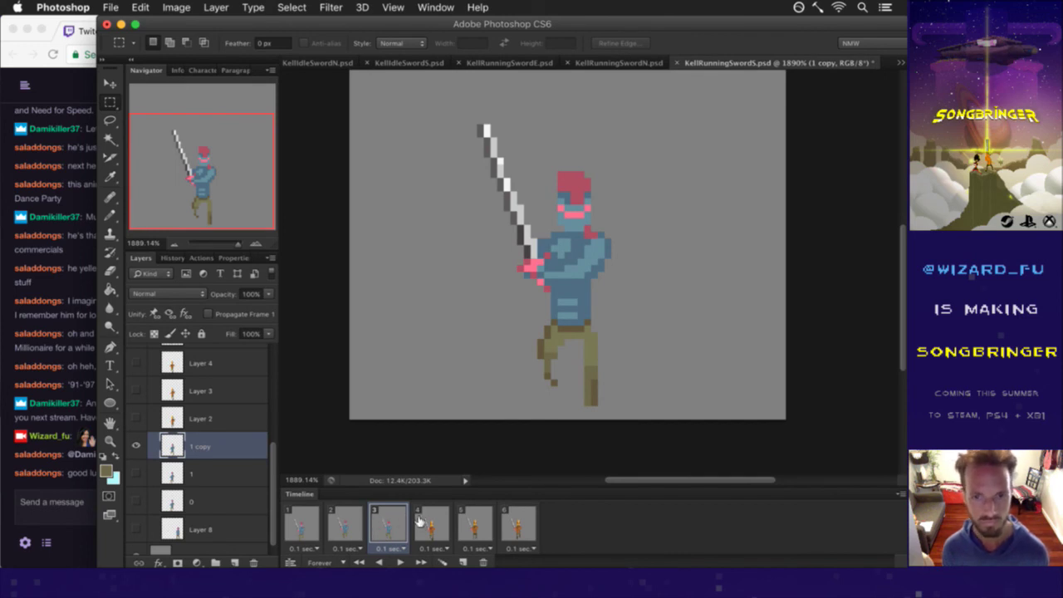
pyautogui.click(423, 524)
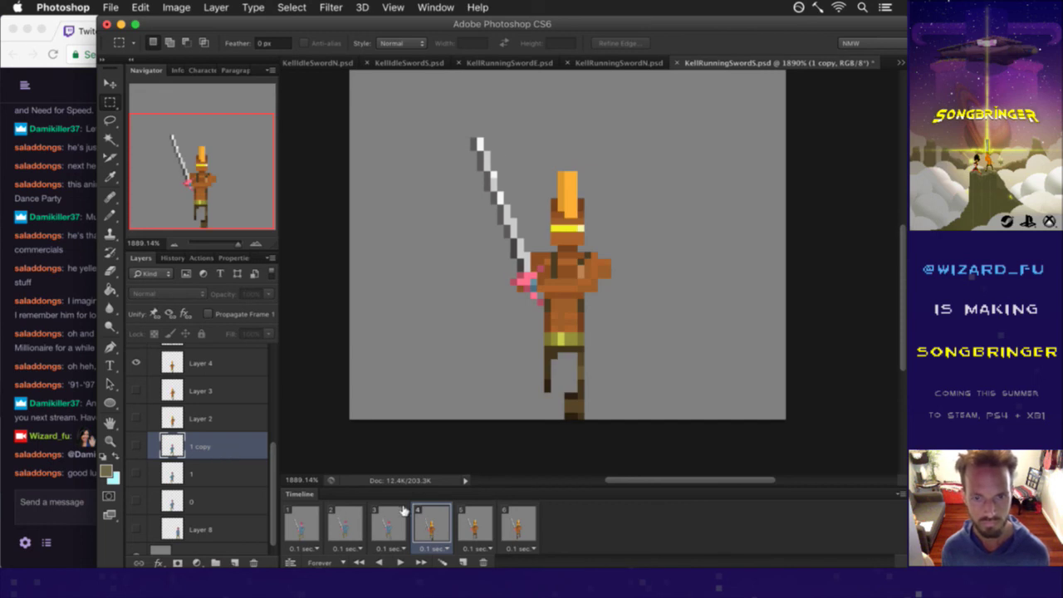
# Rename the "1 copy" layer as 2.
pyautogui.click(345, 518)
pyautogui.click(232, 473)
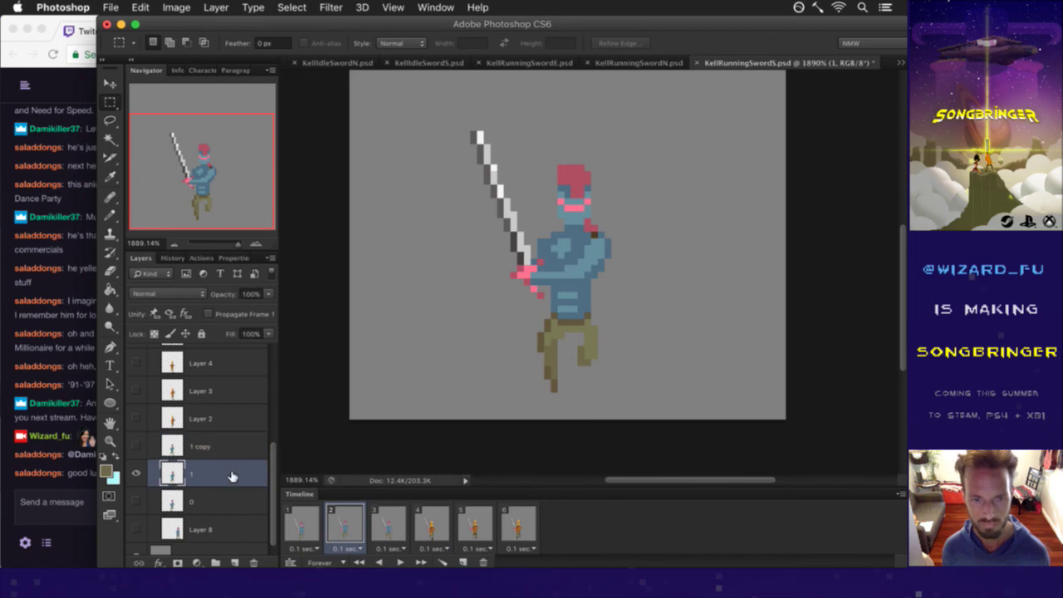
pyautogui.doubleClick(196, 445)
pyautogui.write('2')
pyautogui.press('Return')
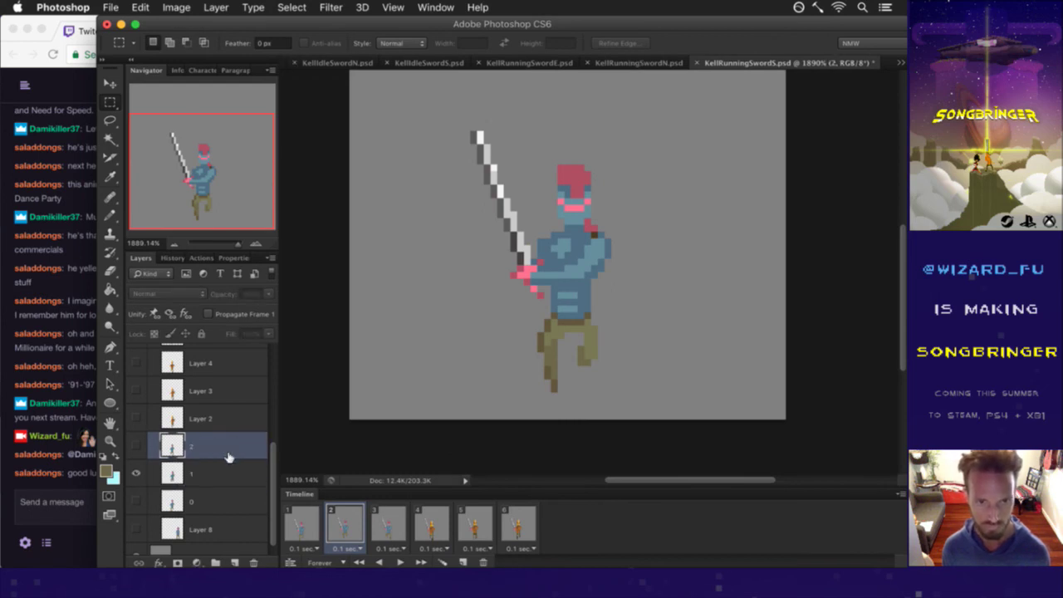
# Duplicate layer 1 above layer 2 with frame 4 active, and rename the duplicate as 3.
pyautogui.click(229, 467)
pyautogui.click(421, 520)
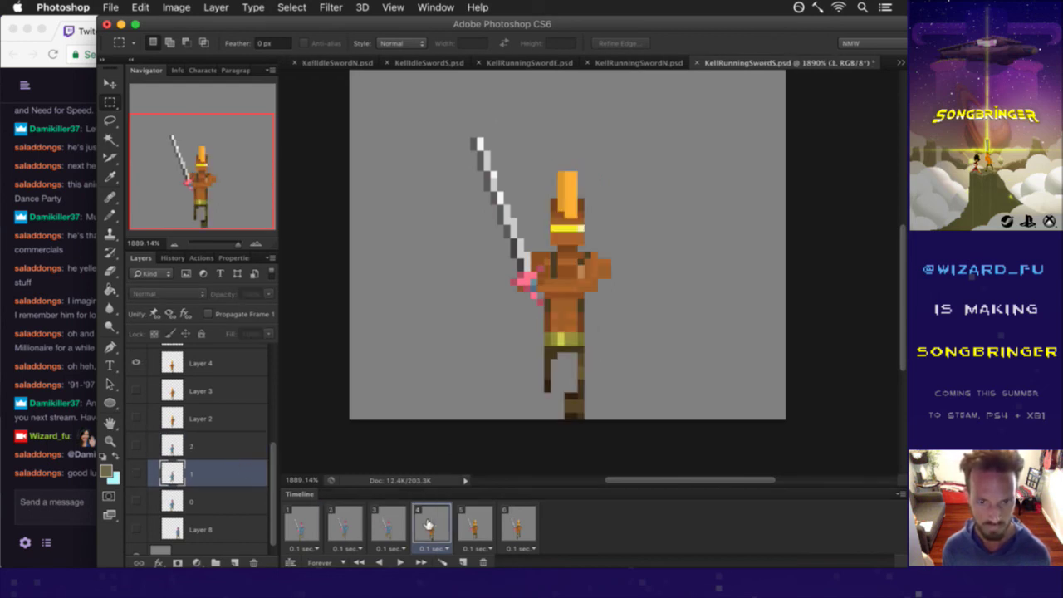
pyautogui.moveTo(174, 473); pyautogui.dragTo(207, 439)
pyautogui.doubleClick(204, 446)
pyautogui.write('3')
pyautogui.press('Return')
# Show layer 3 in frame 4 and move its blue figure beside the orange character on the right-hand side.
pyautogui.click(135, 446)
pyautogui.press('v')
pyautogui.moveTo(575, 249); pyautogui.dragTo(662, 245)
pyautogui.press('Right')
pyautogui.press('Right')
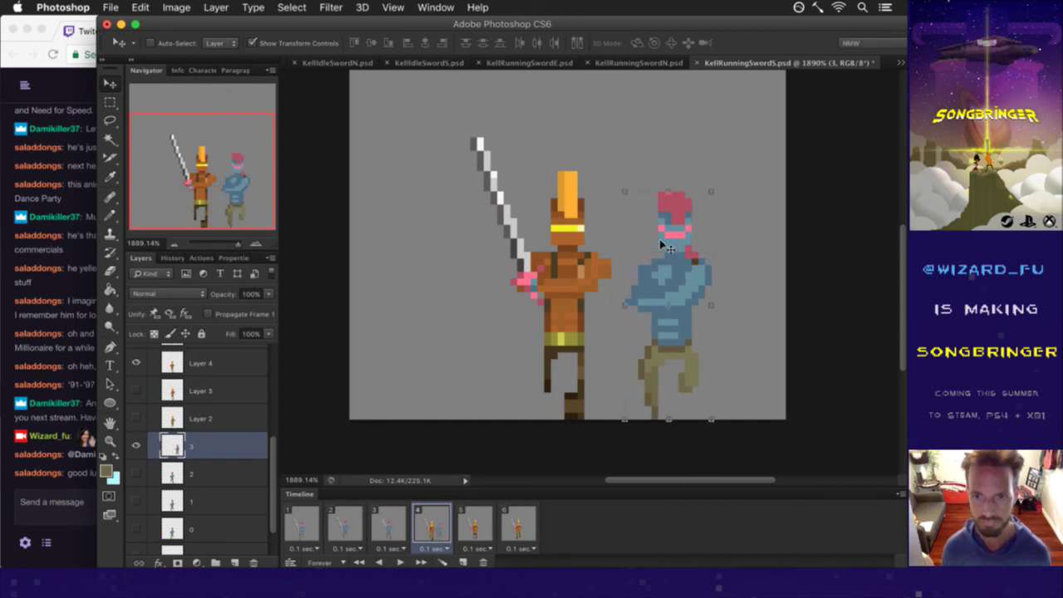
# Flip the blue figure's legs horizontally on layer 3, shift them one pixel right, and clear the selection.
pyautogui.press('m')
pyautogui.moveTo(615, 367); pyautogui.dragTo(616, 378)
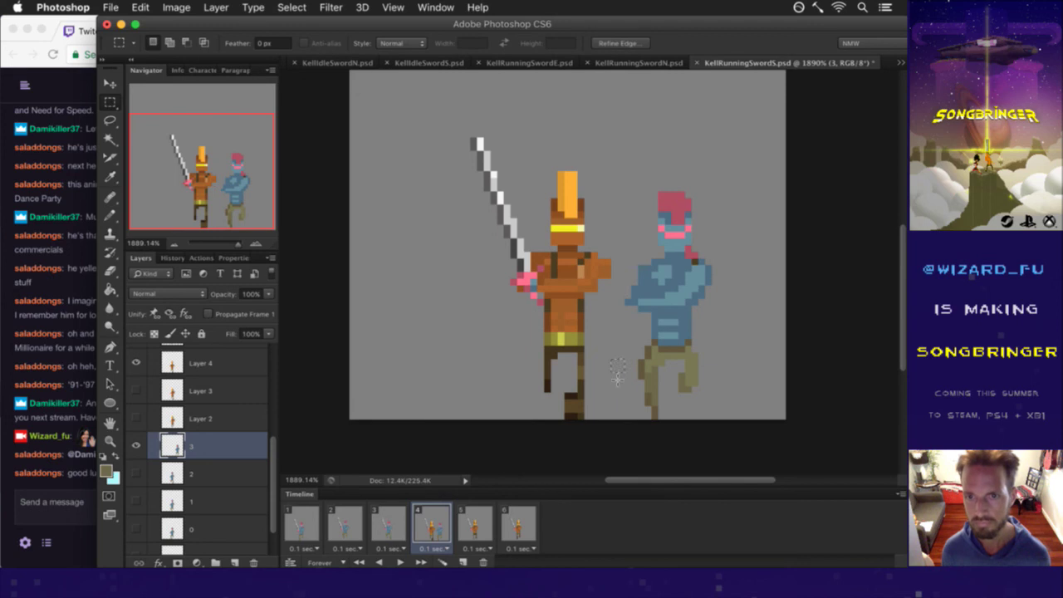
pyautogui.click(608, 325)
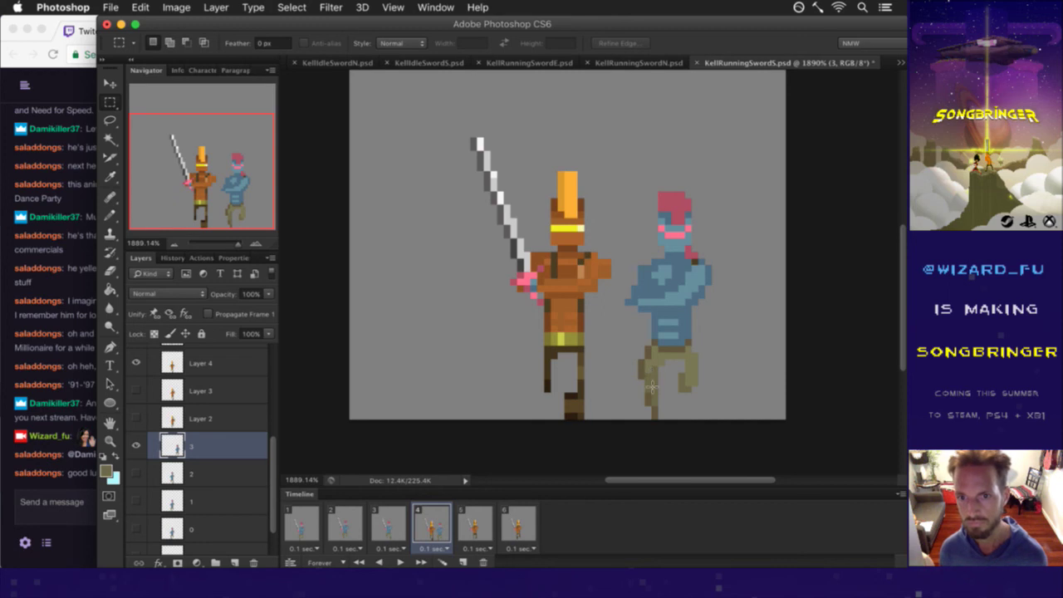
pyautogui.moveTo(630, 349); pyautogui.dragTo(711, 420)
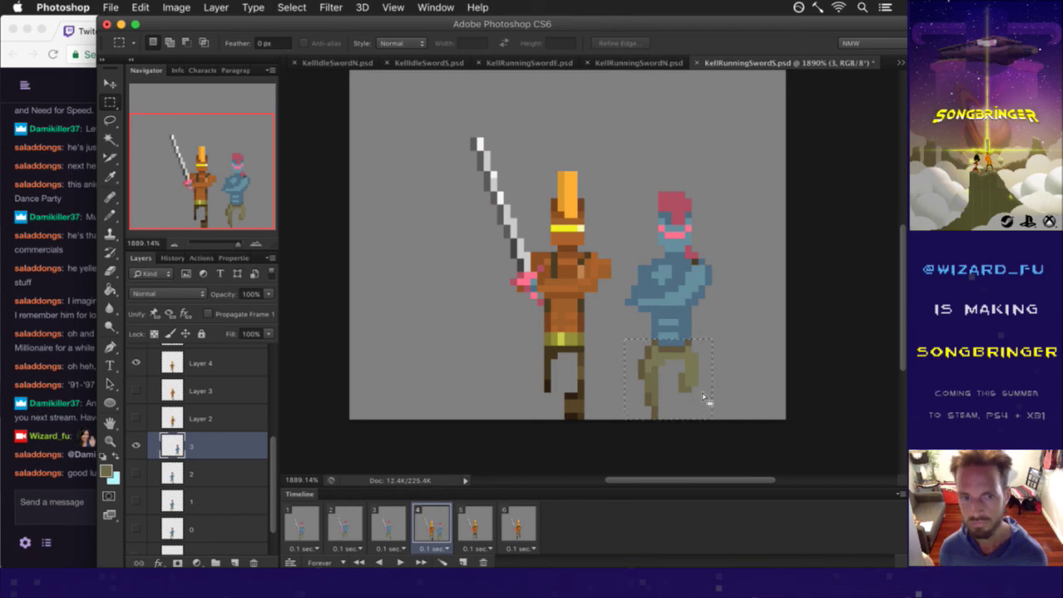
pyautogui.hotkey('ctrl', 't')
pyautogui.rightClick(707, 343)
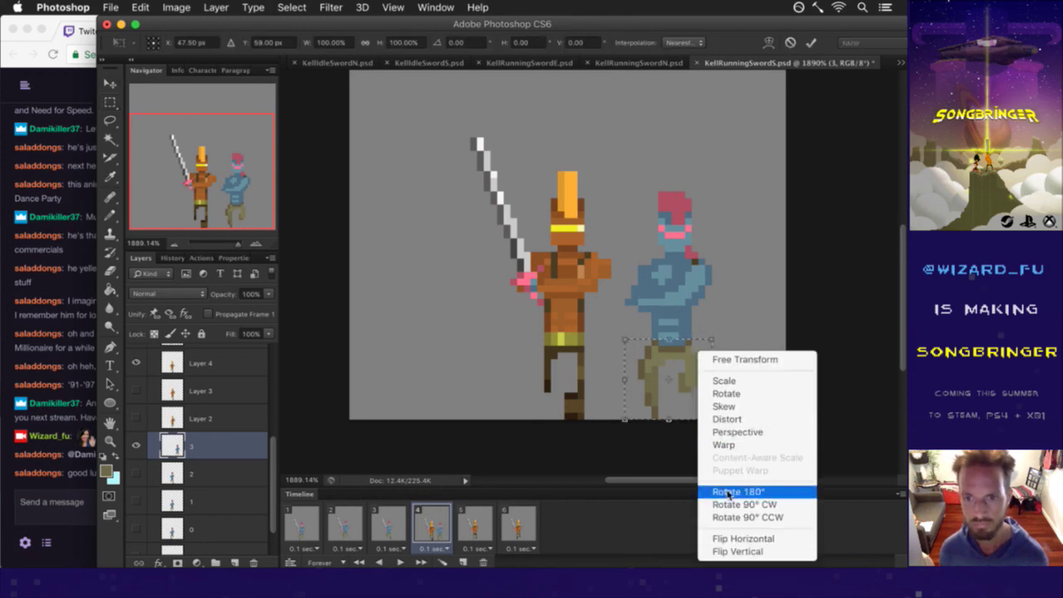
pyautogui.click(730, 539)
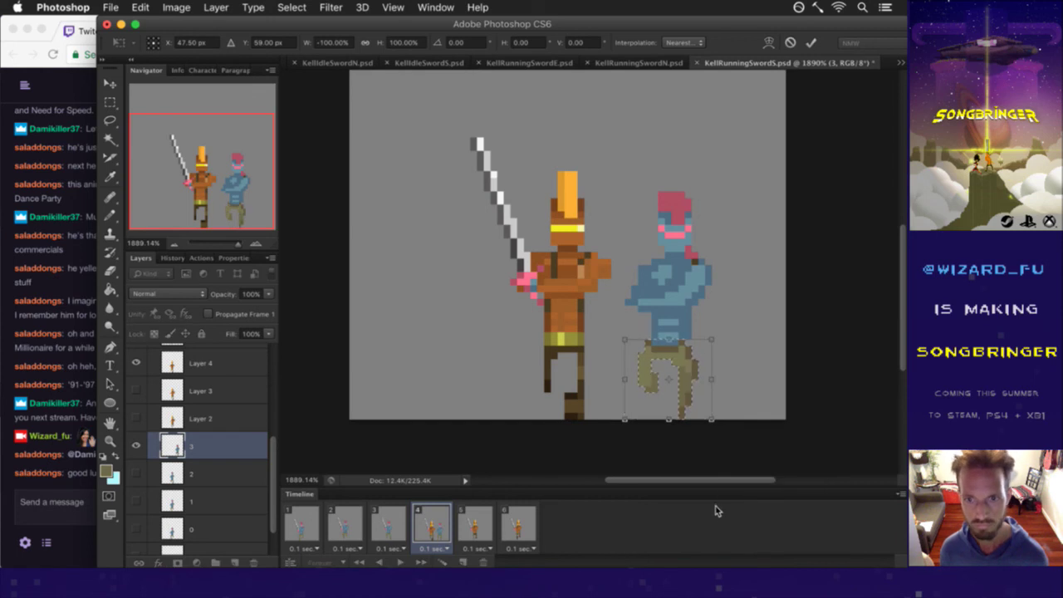
pyautogui.press('Return')
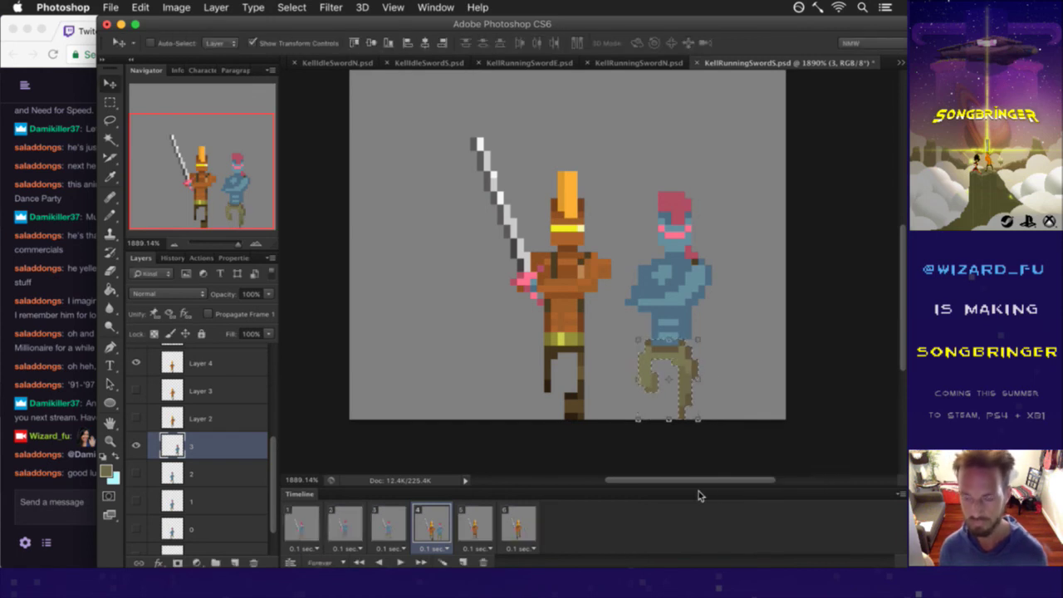
pyautogui.hotkey('ctrl', 'd')
pyautogui.press('m')
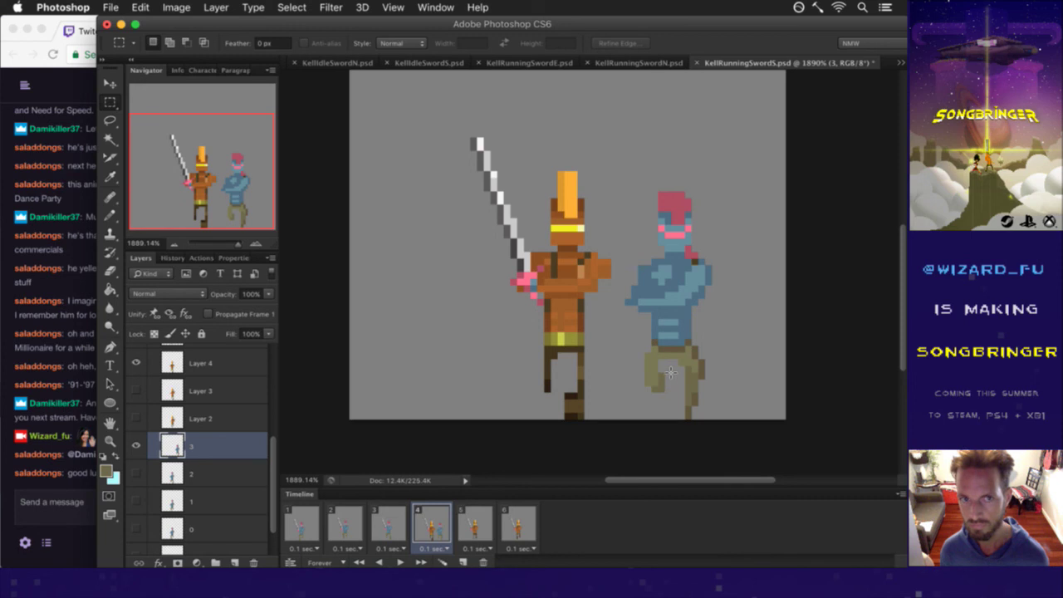
# Reshape the blue figure's right-hand leg and foot with sampled trouser colours, and trim pixels from its outer edge.
pyautogui.press('i')
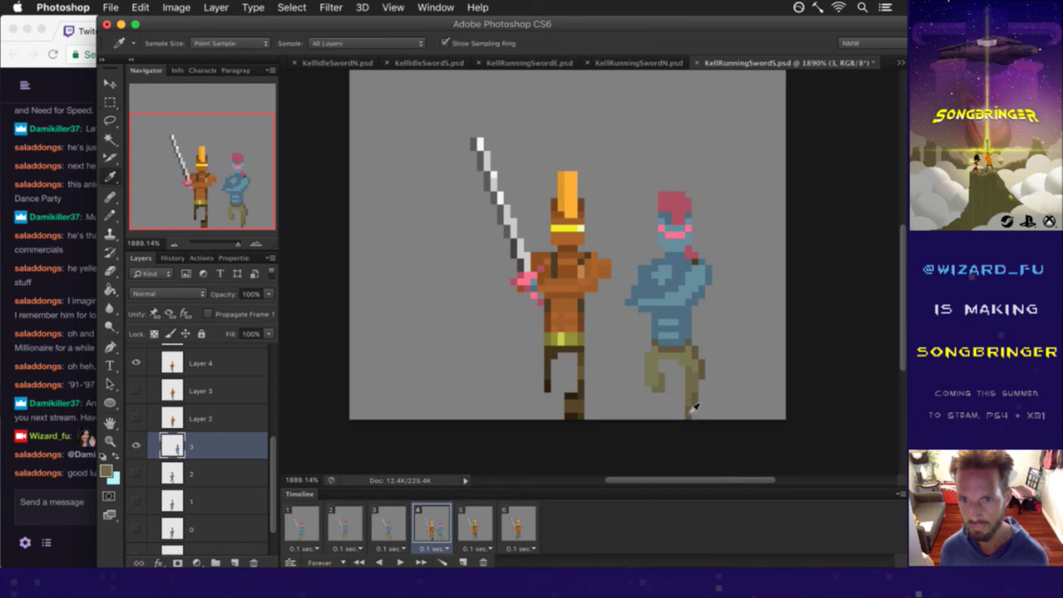
pyautogui.press('b')
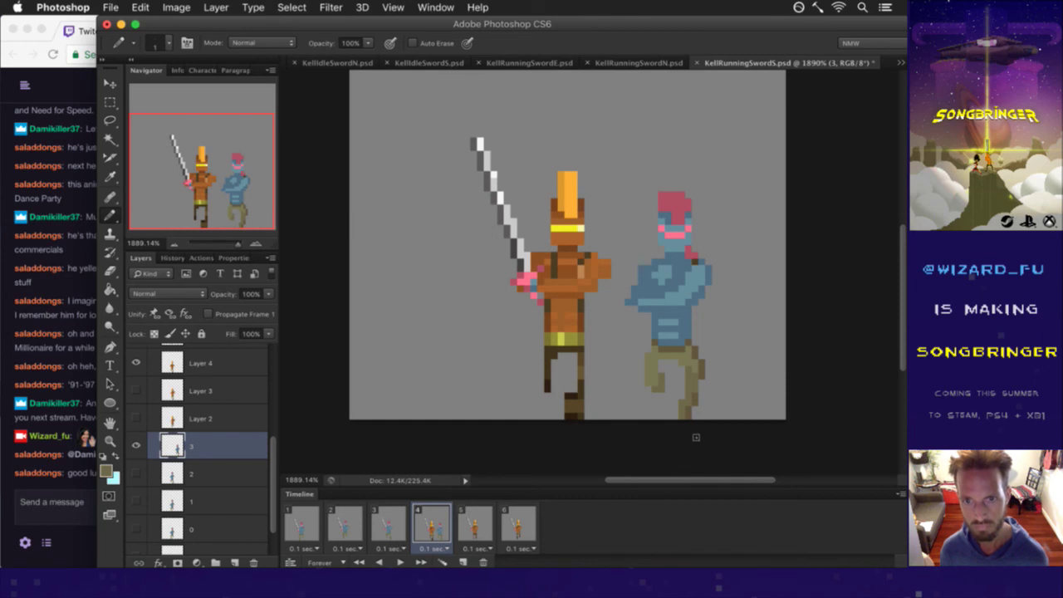
pyautogui.keyDown('alt'); pyautogui.click(690, 372); pyautogui.keyUp('alt')
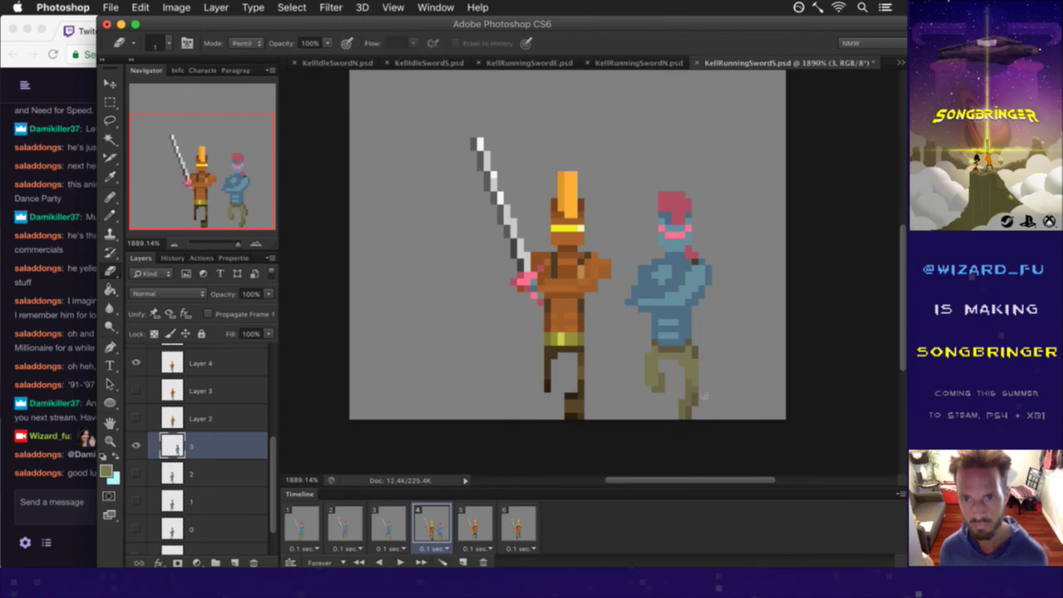
# Build up the outer side of the left-hand curled leg with sampled trouser colours, compare with frame 3, and save the file.
pyautogui.keyDown('alt'); pyautogui.click(659, 365); pyautogui.keyUp('alt')
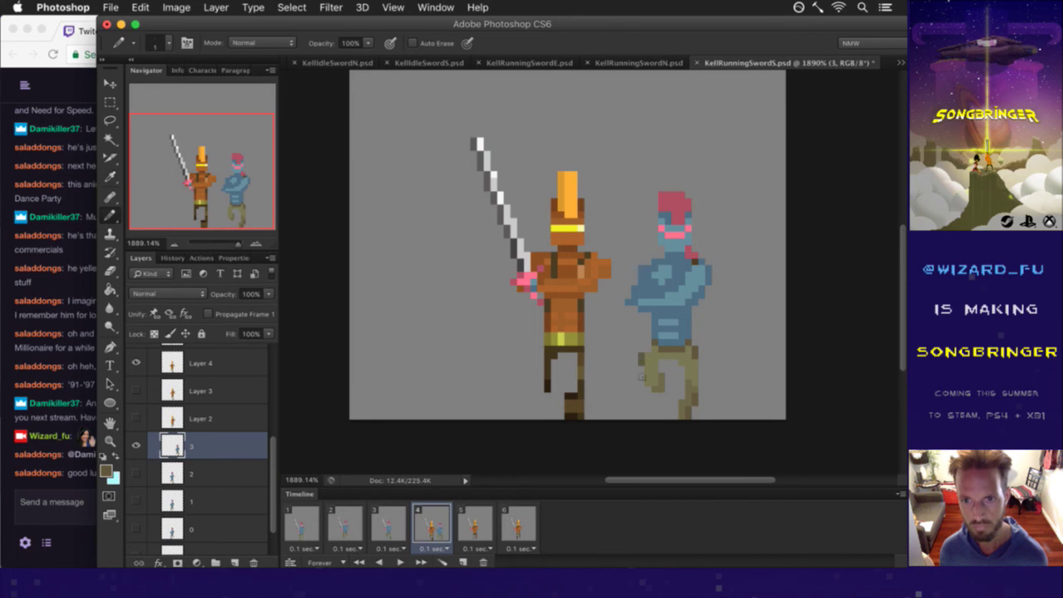
pyautogui.press('e')
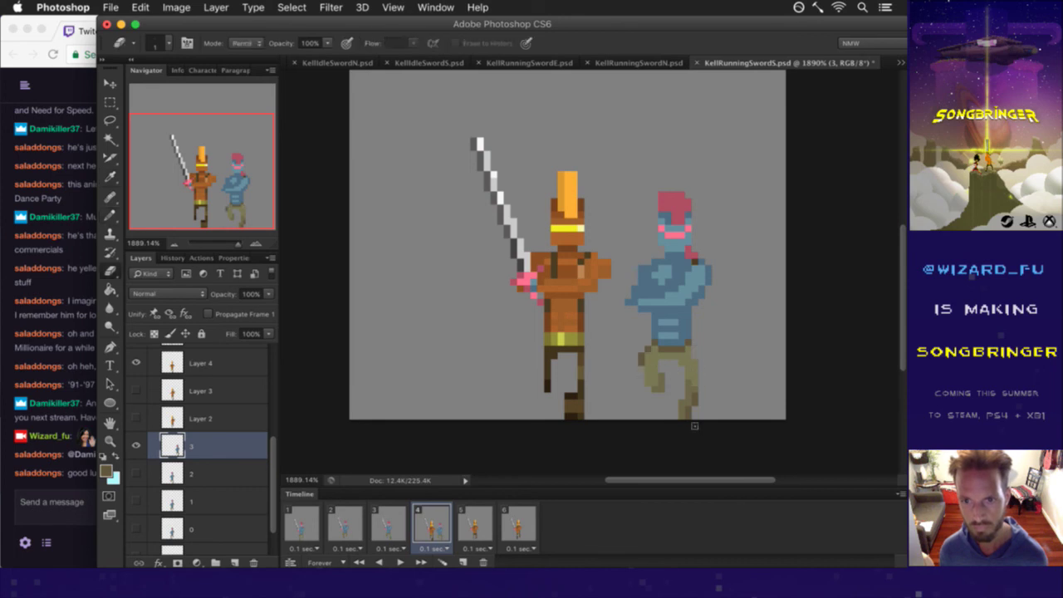
pyautogui.click(405, 525)
pyautogui.click(428, 524)
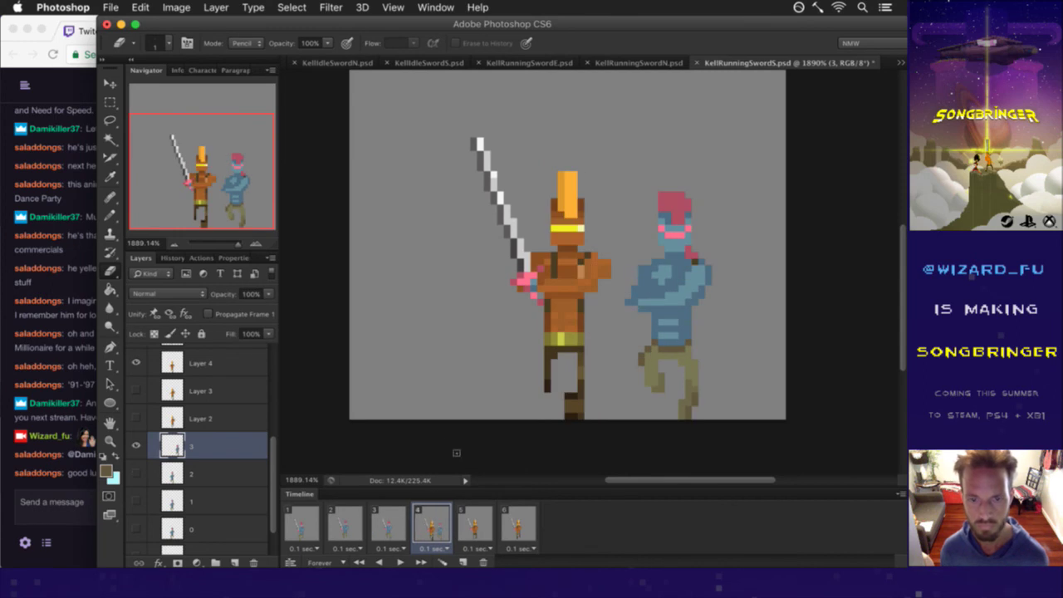
pyautogui.press('b')
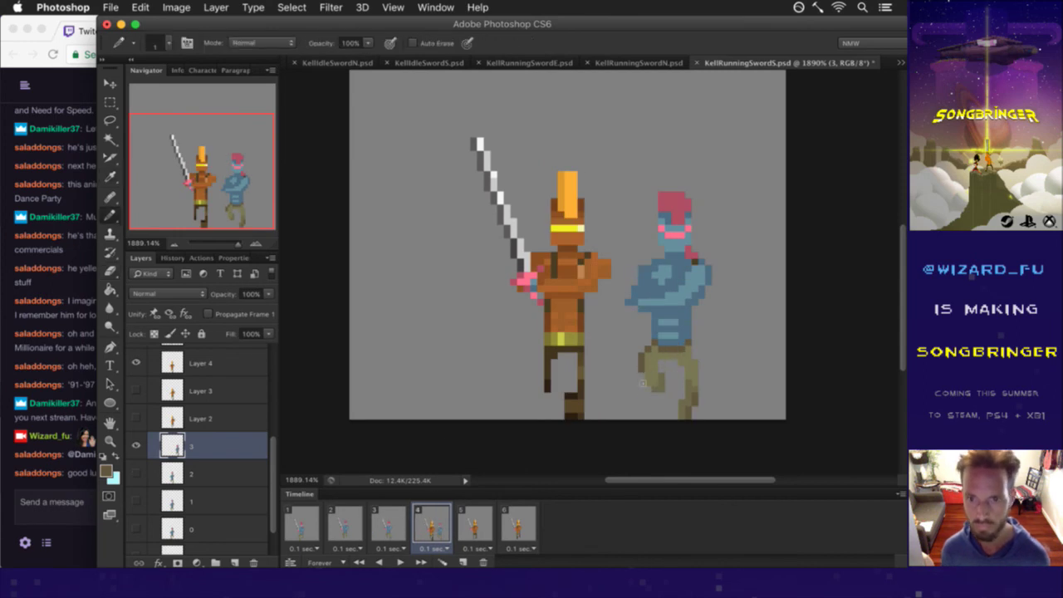
pyautogui.press('super+s')
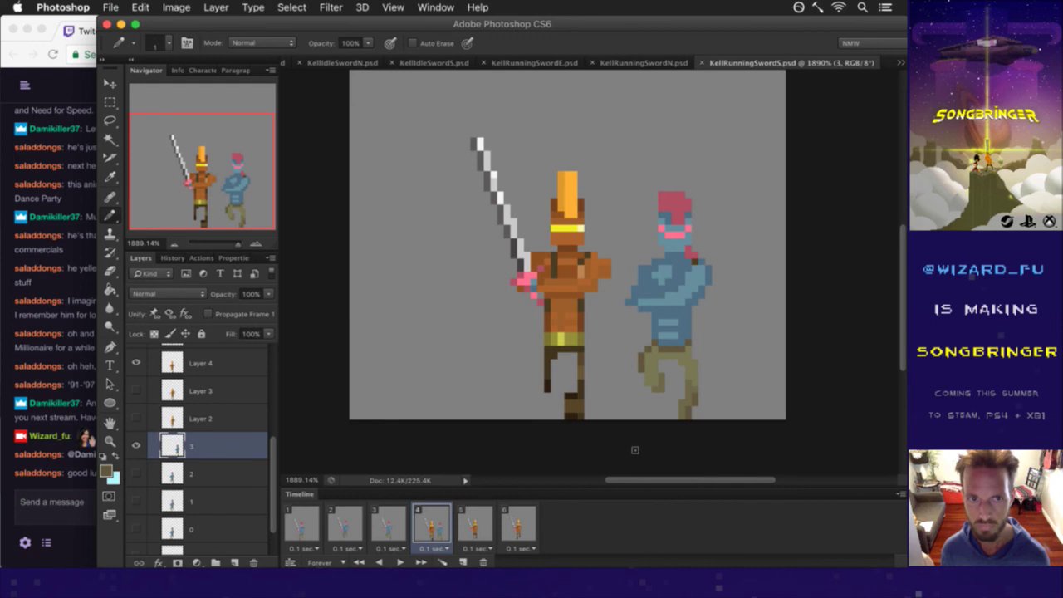
# Retouch the left-hand leg's curled foot with a colour sampled from the trousers, and save the file.
pyautogui.click(658, 399)
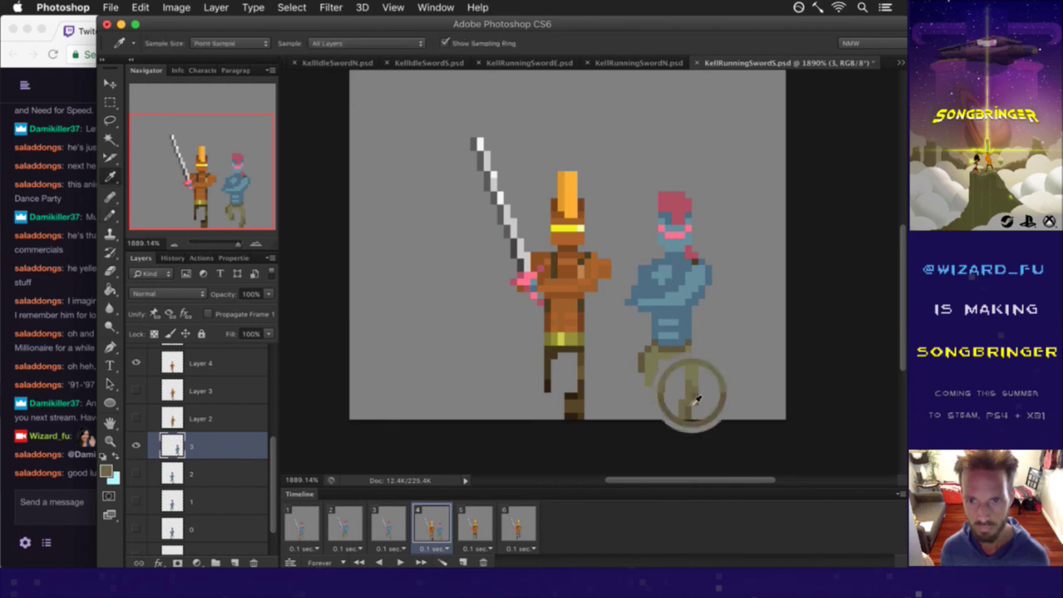
pyautogui.click(651, 383)
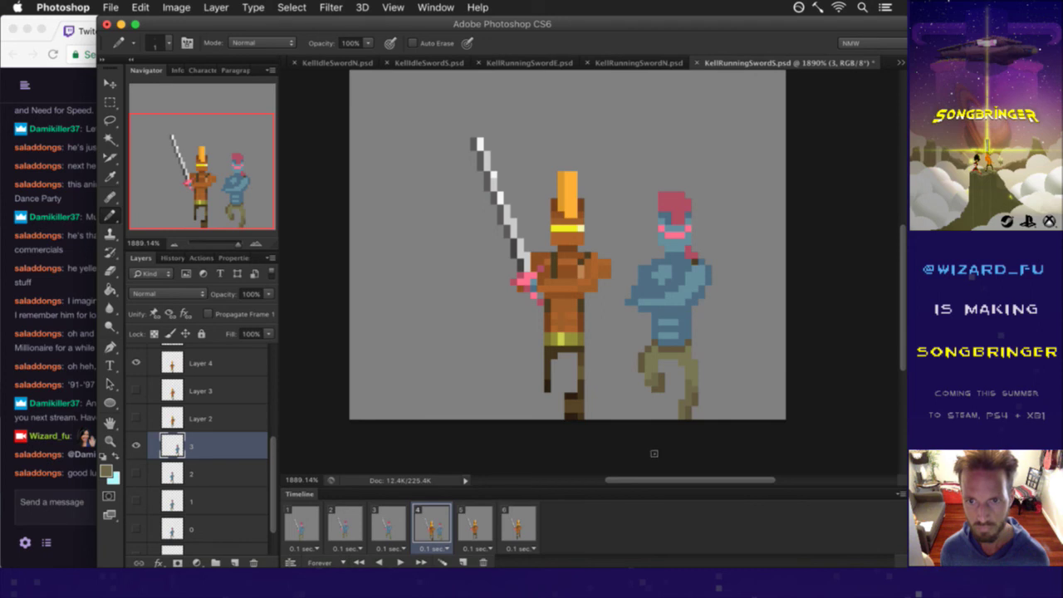
pyautogui.press('super+s')
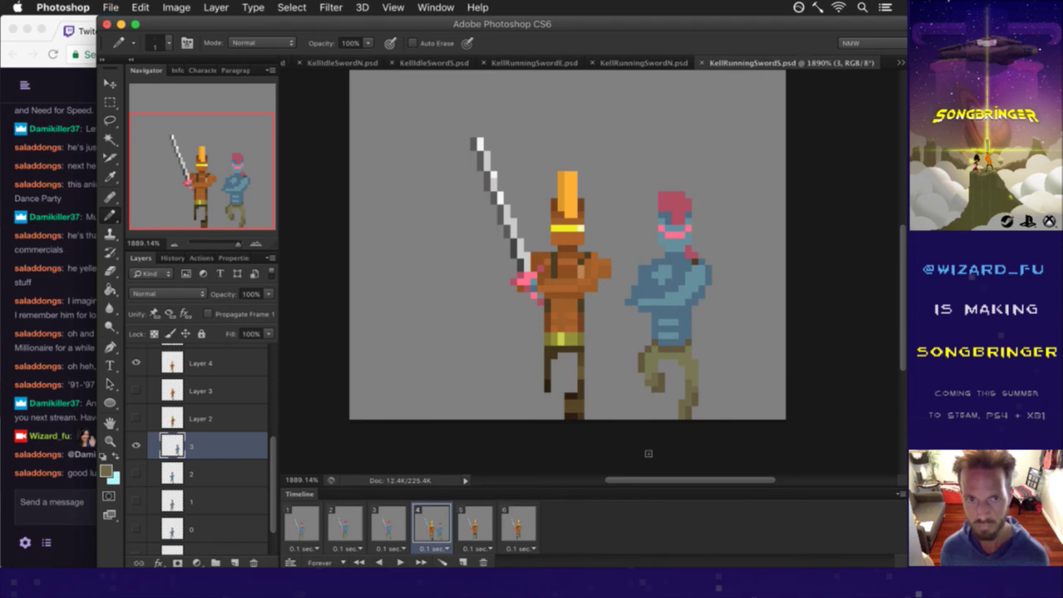
# Retouch the blue figure's right-hand leg on layer 3, and shift the figure left until it overlaps the orange character.
pyautogui.click(692, 386)
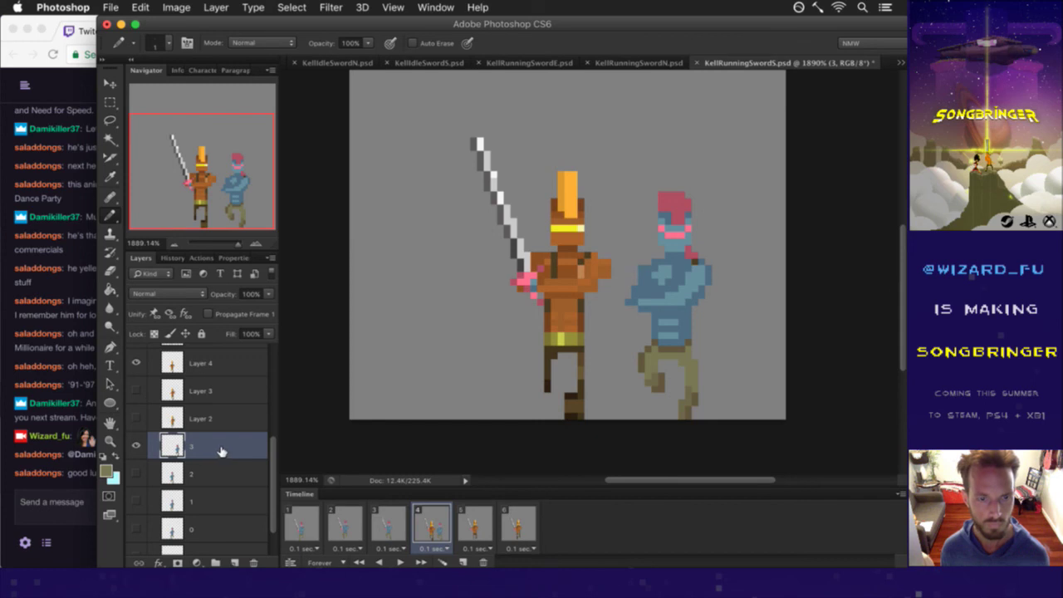
pyautogui.press('v')
pyautogui.press('Left')
pyautogui.press('Left')
pyautogui.press('Left')
pyautogui.press('Left')
pyautogui.press('Left')
pyautogui.press('Left')
pyautogui.press('Left')
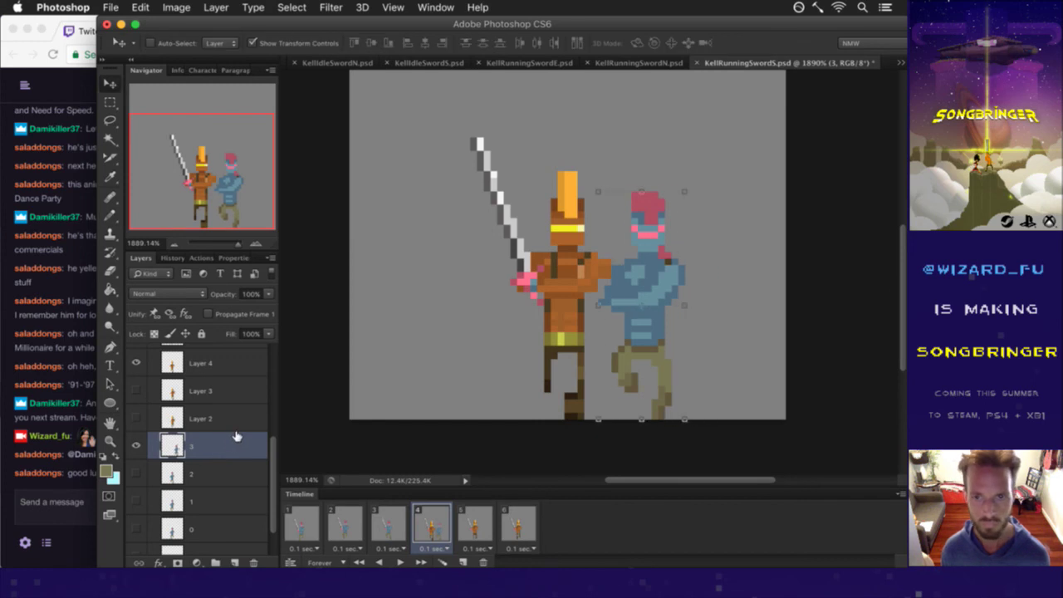
pyautogui.press('Left')
pyautogui.press('Left')
pyautogui.press('Left')
pyautogui.press('Left')
pyautogui.press('Left')
pyautogui.press('Left')
pyautogui.press('Left')
pyautogui.press('Left')
pyautogui.press('Left')
pyautogui.press('Left')
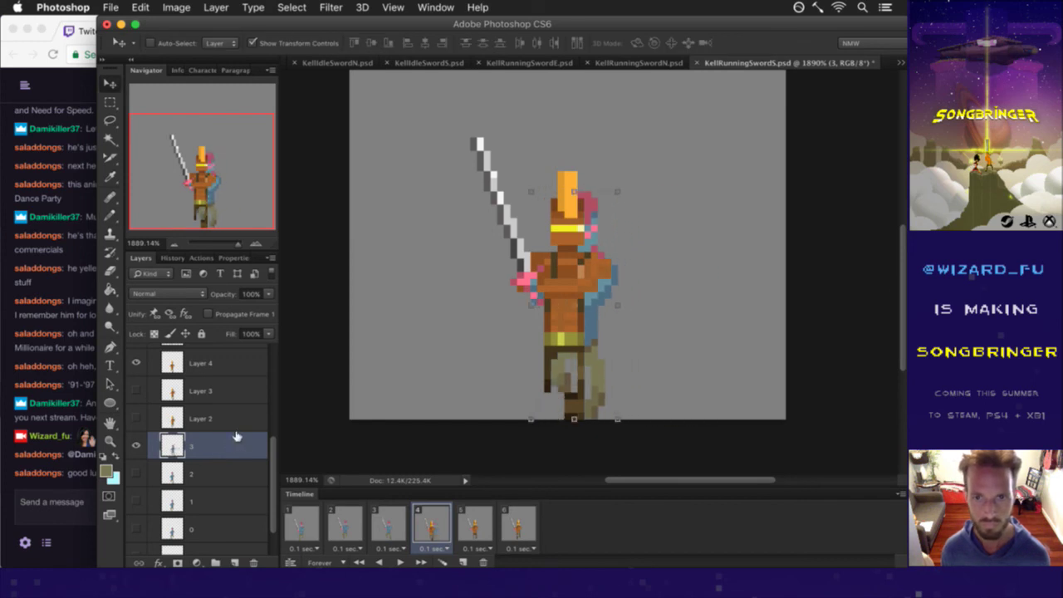
pyautogui.press('m')
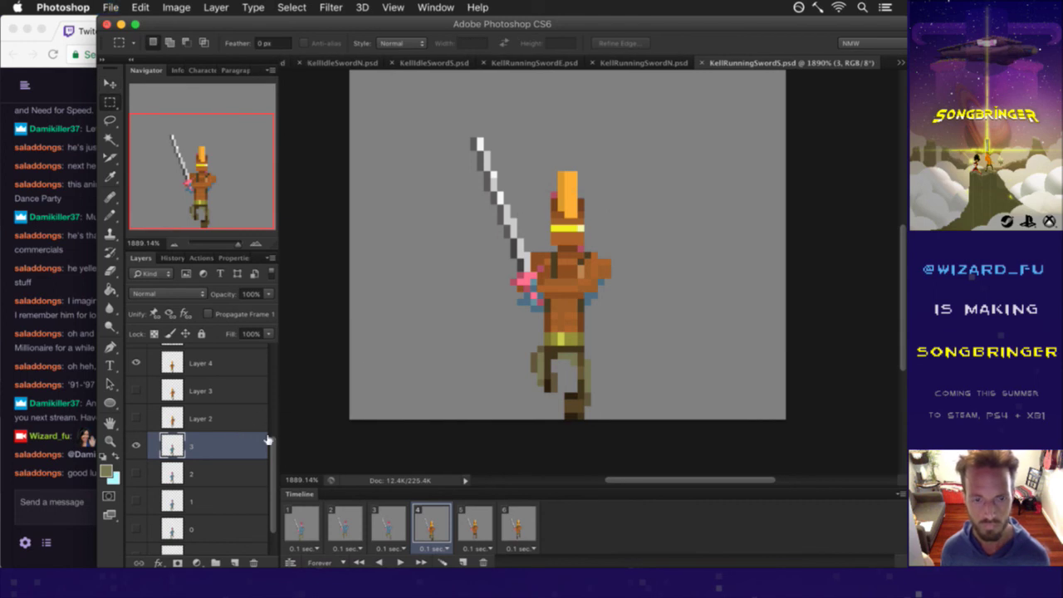
# Hide the orange character on Layer 4 in frame 4, and lower the sword on Layer 7 by three pixels.
pyautogui.scroll(2, 253, 428)
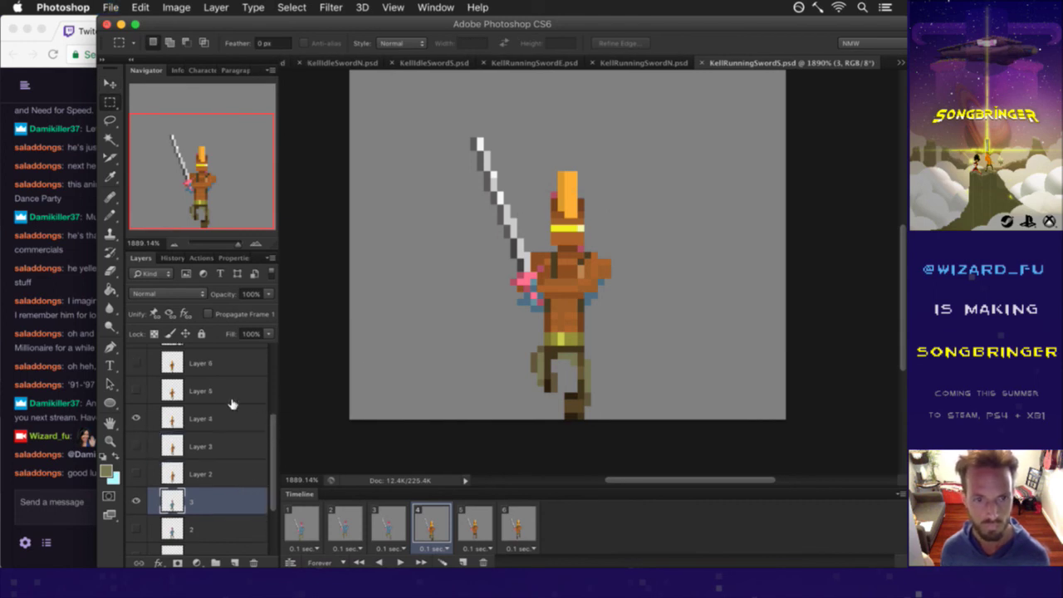
pyautogui.click(136, 418)
pyautogui.scroll(4, 273, 407)
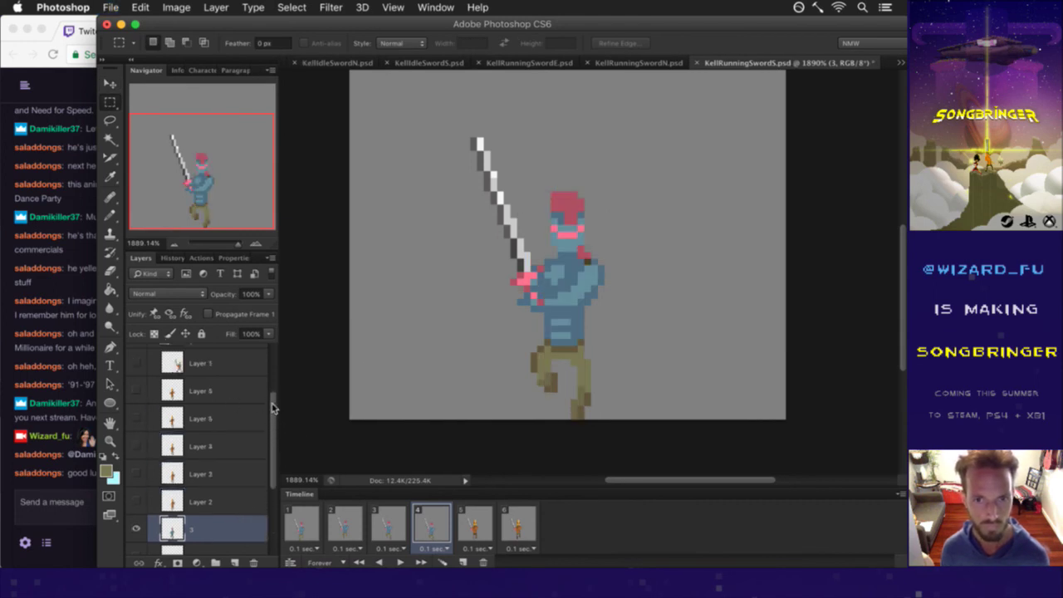
pyautogui.click(205, 401)
pyautogui.press('v')
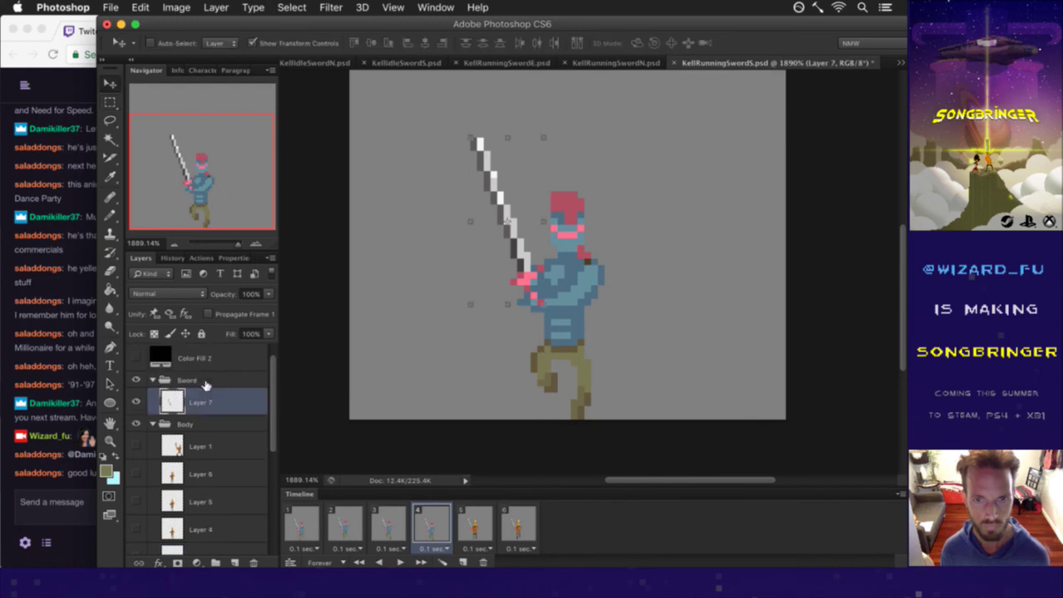
pyautogui.press('Down')
pyautogui.press('Down')
pyautogui.press('Left')
pyautogui.press('Down')
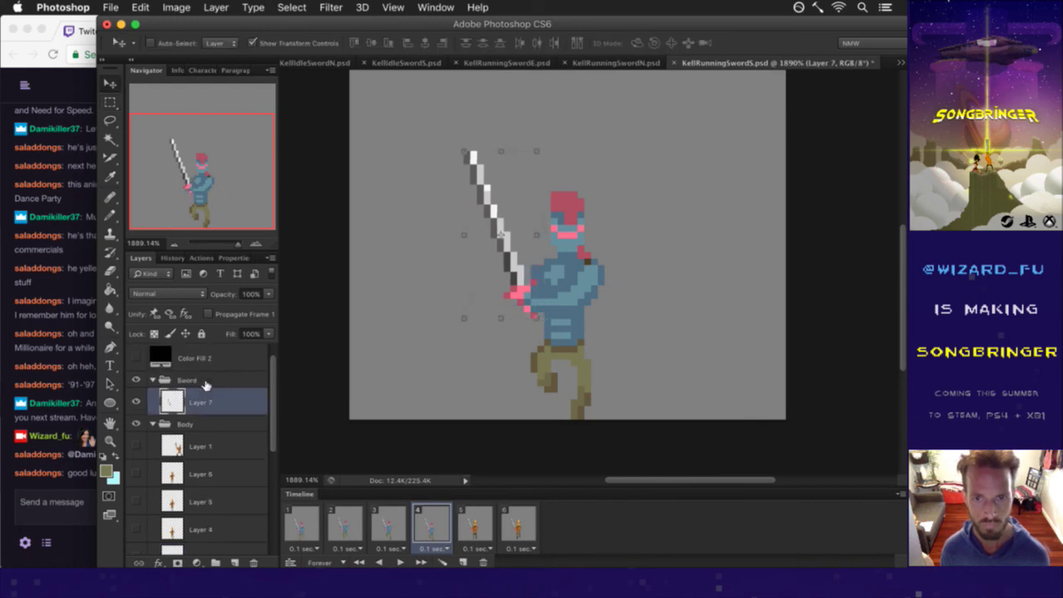
pyautogui.press('Right')
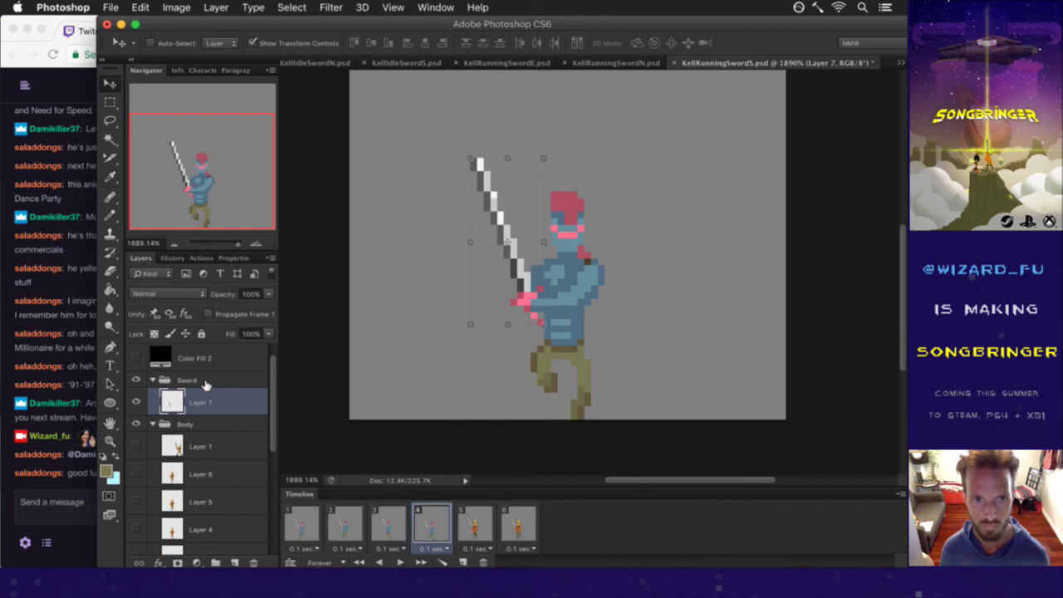
pyautogui.press('m')
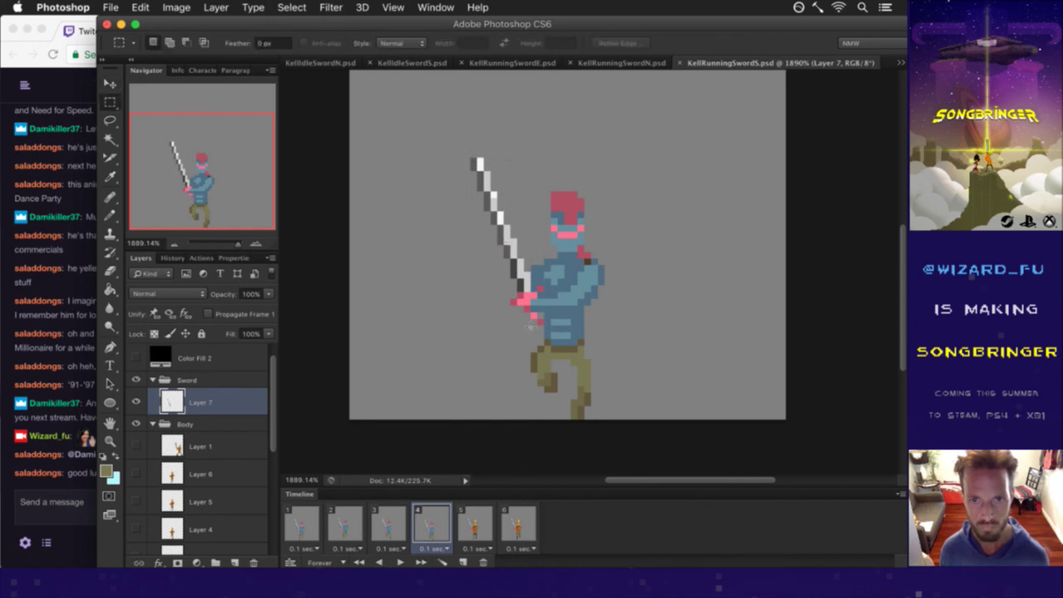
# Compare frame 4's pose and sword position with frames 3 and 5.
pyautogui.click(396, 518)
pyautogui.click(429, 523)
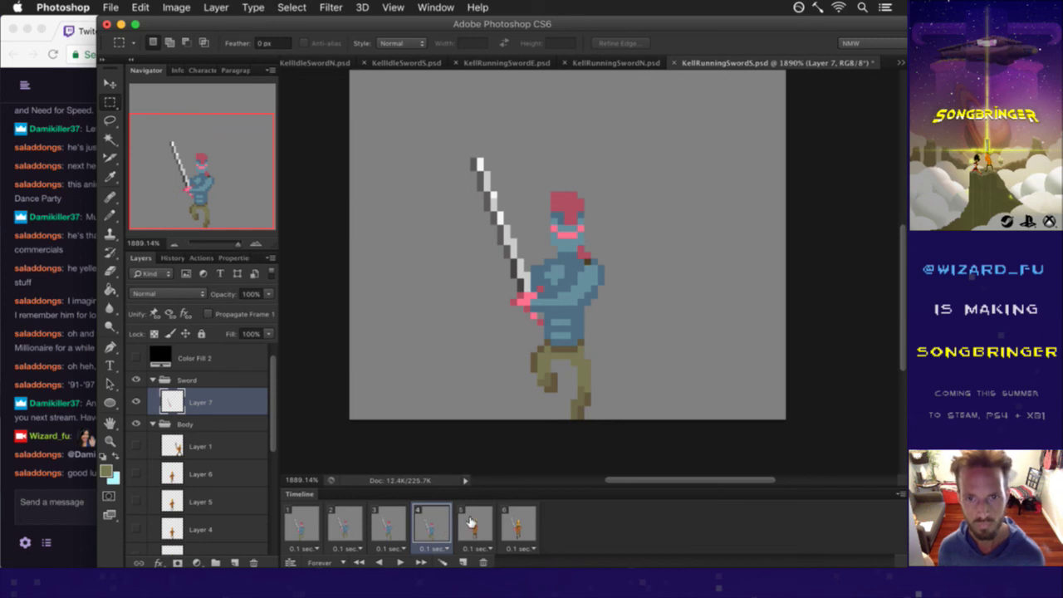
pyautogui.click(470, 521)
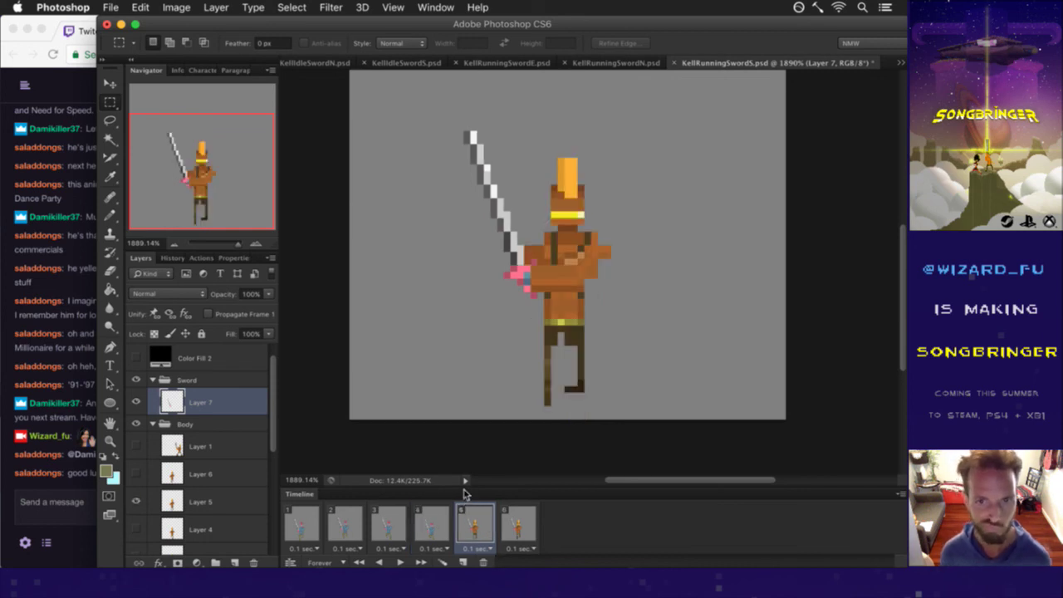
pyautogui.click(442, 525)
# In frame 5, duplicate layer 3, rename the copy 4, and make it visible.
pyautogui.click(471, 525)
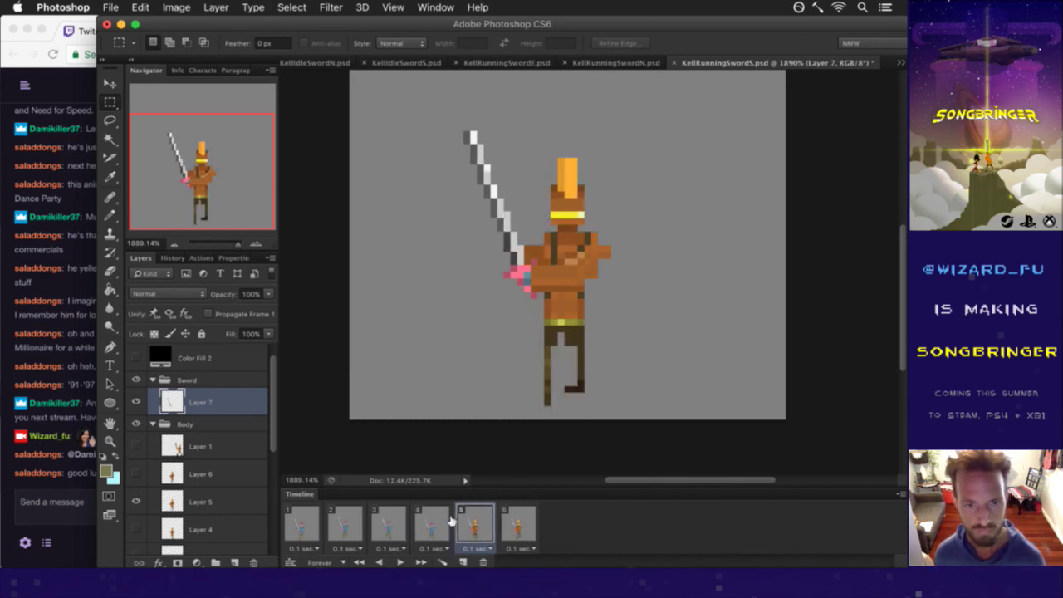
pyautogui.moveTo(274, 425); pyautogui.dragTo(272, 485)
pyautogui.click(242, 504)
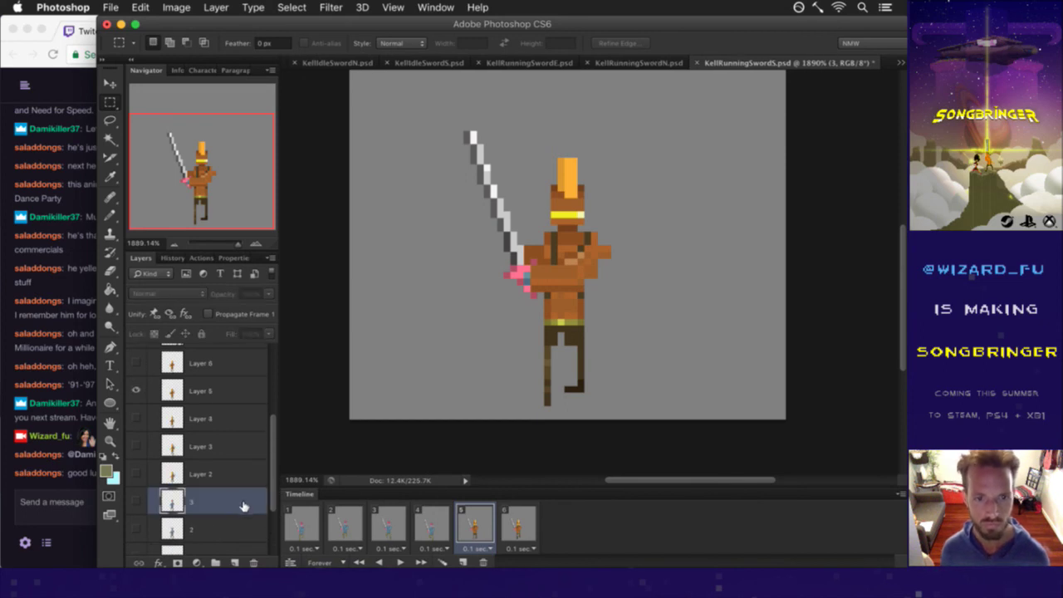
pyautogui.press('super+j')
pyautogui.moveTo(179, 502)
pyautogui.mouseDown()
pyautogui.moveTo(177, 468)
pyautogui.moveTo(184, 501)
pyautogui.mouseUp()
pyautogui.doubleClick(199, 498)
pyautogui.write('4')
pyautogui.press('Return')
pyautogui.click(136, 500)
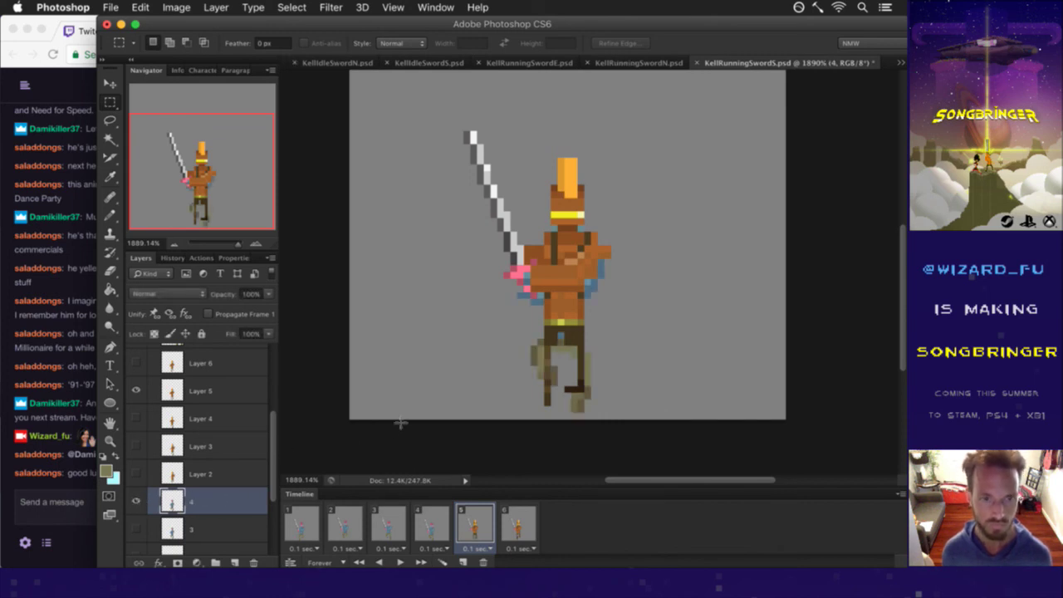
# Move layer 4's blue figure up and to the right, clear of the orange character, and save the file.
pyautogui.press('v')
pyautogui.moveTo(587, 271); pyautogui.dragTo(674, 251)
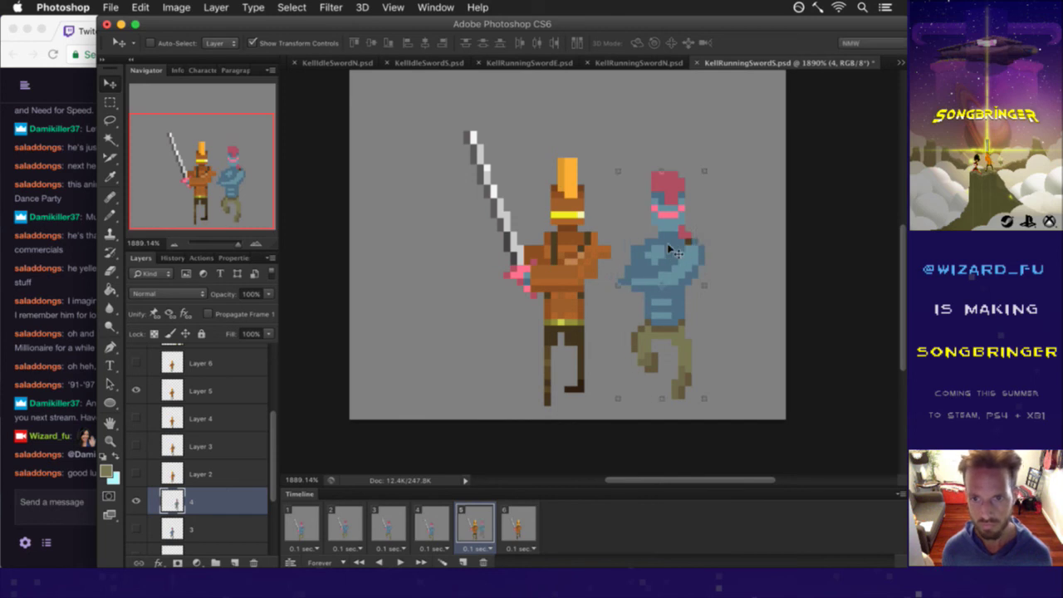
pyautogui.press('Right')
pyautogui.press('m')
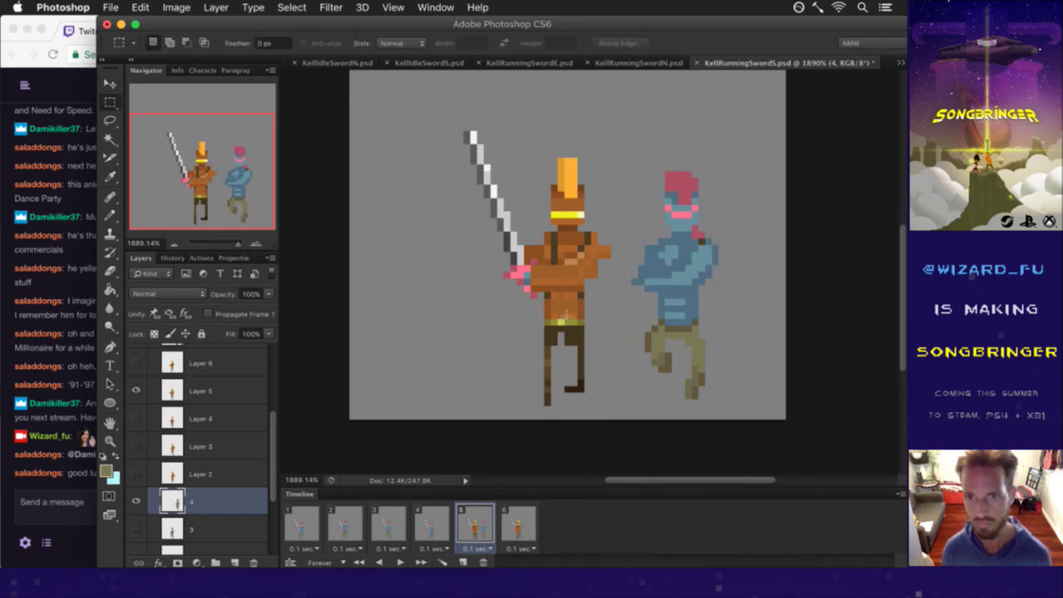
pyautogui.press('cmd+s')
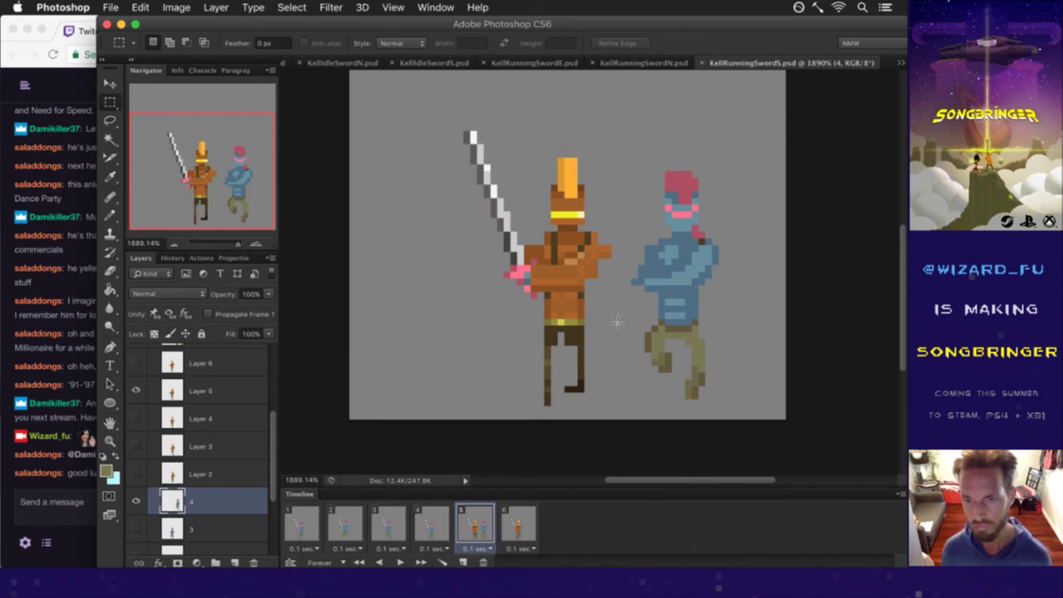
# Shorten the blue figure's right-hand leg on layer 4 with sampled trouser colours, repaint its foot higher, and erase the leftover pixels below.
pyautogui.press('i')
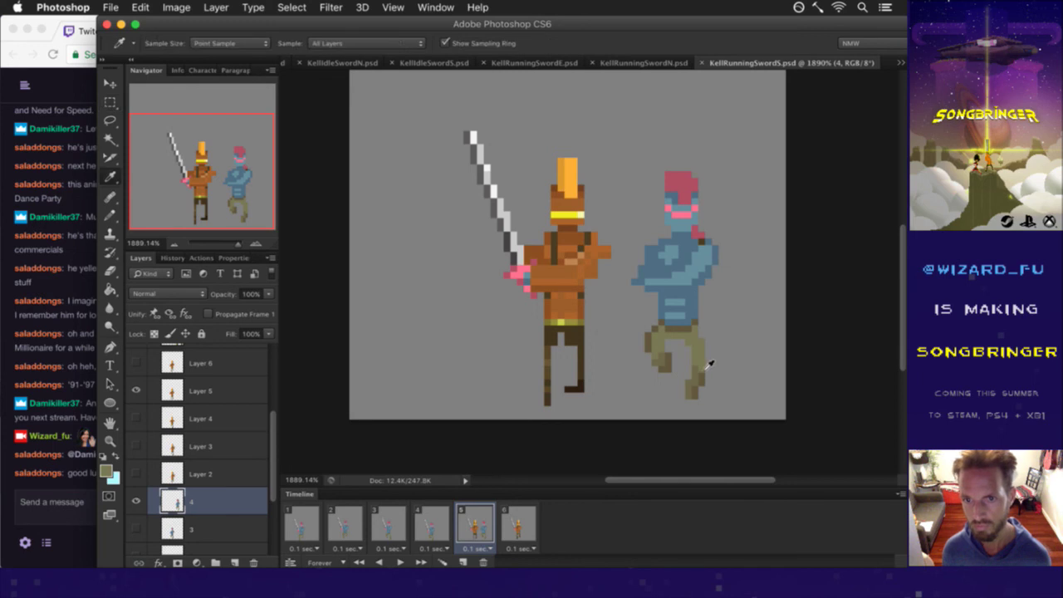
pyautogui.click(690, 378)
pyautogui.press('b')
pyautogui.click(698, 376)
pyautogui.press('e')
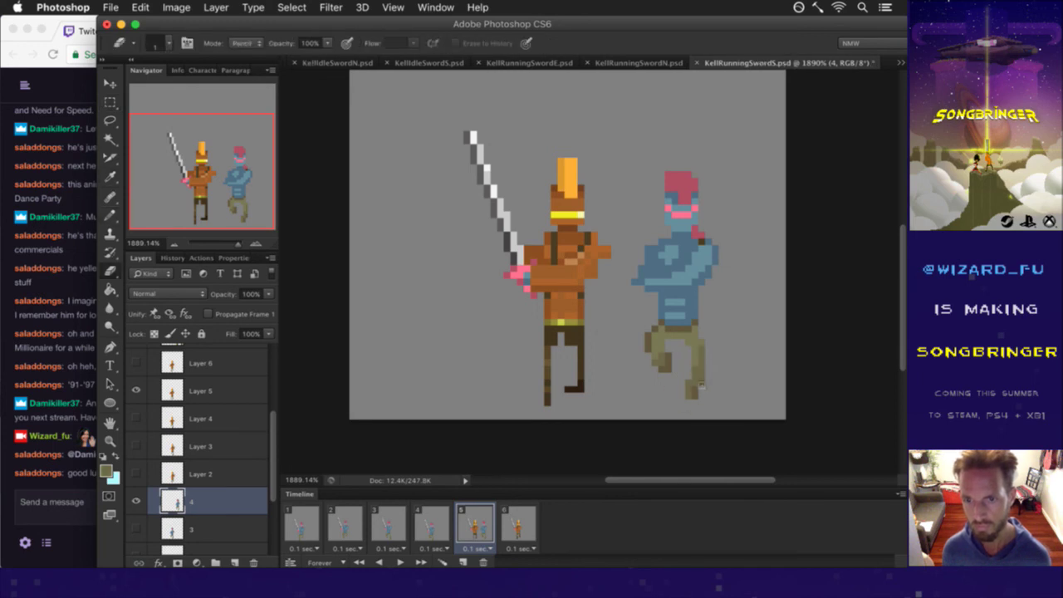
pyautogui.press('b')
pyautogui.keyDown('alt'); pyautogui.click(704, 386); pyautogui.keyUp('alt')
pyautogui.click(694, 382)
pyautogui.click(684, 382)
pyautogui.press('e')
pyautogui.click(695, 389)
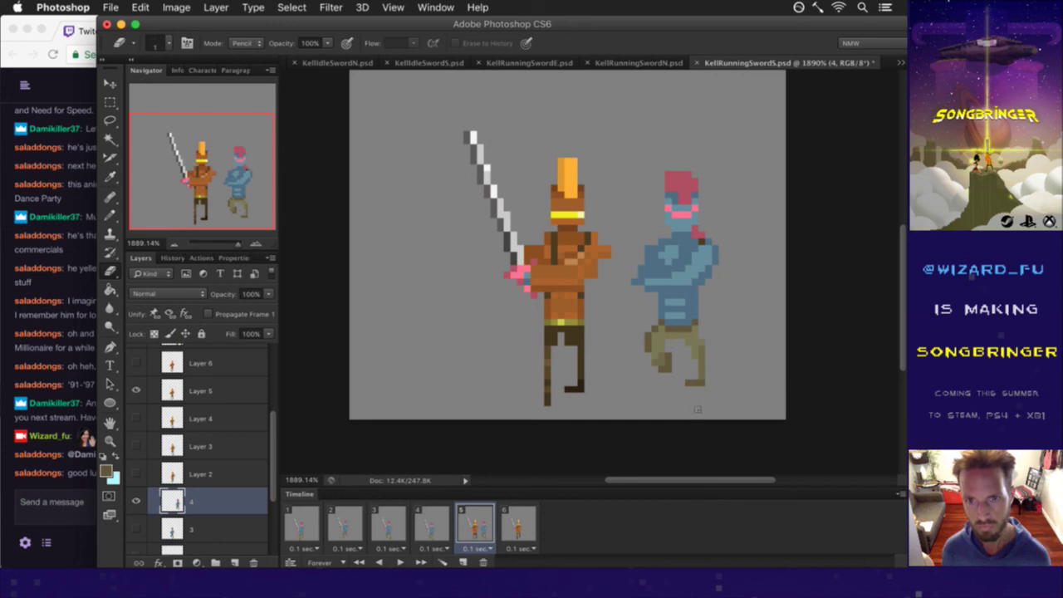
# Try a different shape for the right-hand lower leg and foot with a sampled brown and the Eraser, and undo those edits.
pyautogui.press('i')
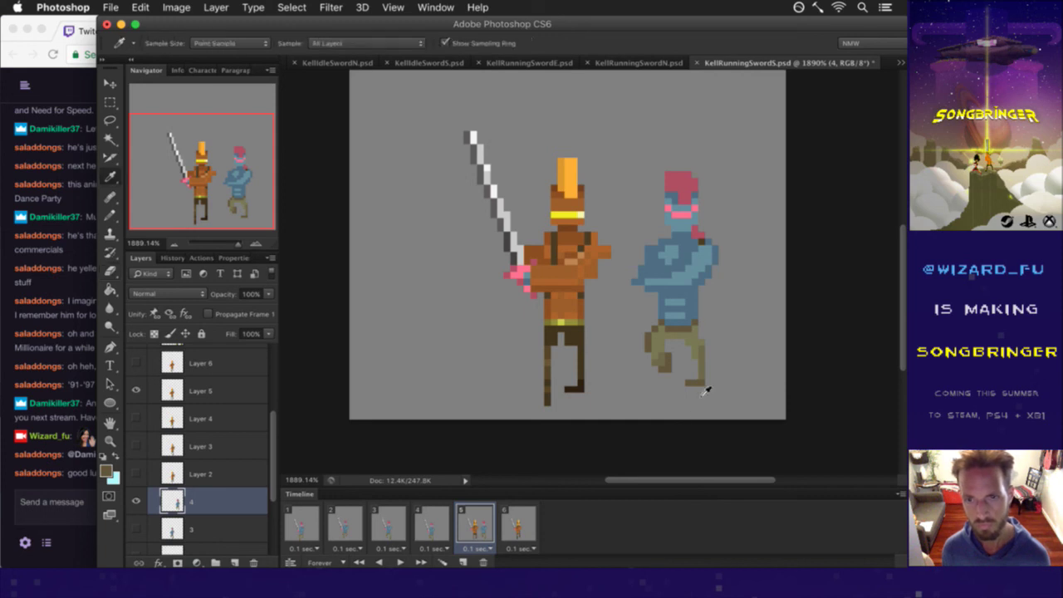
pyautogui.keyDown('alt'); pyautogui.click(702, 386); pyautogui.keyUp('alt')
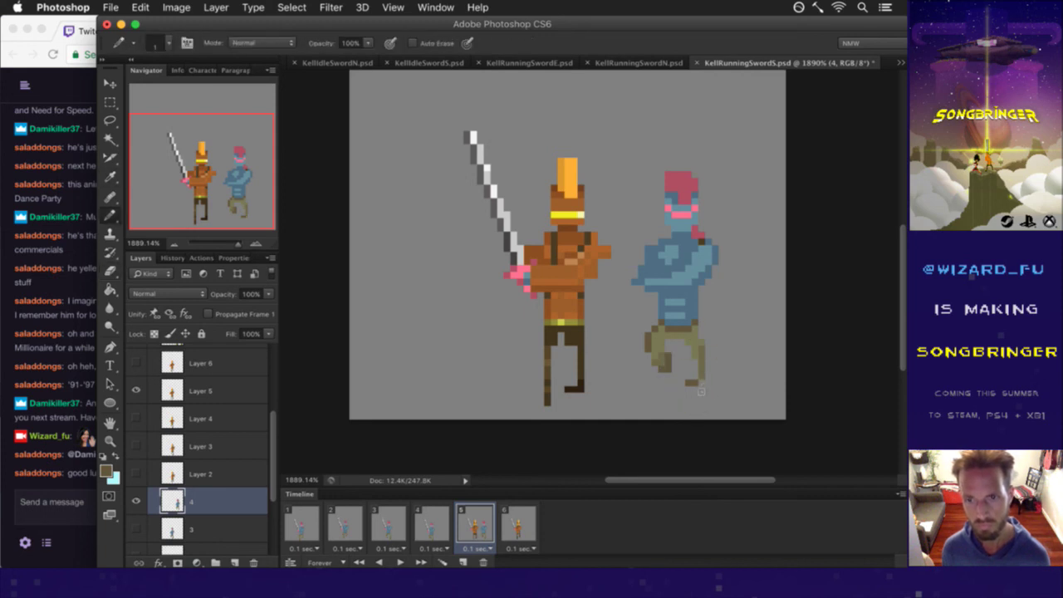
pyautogui.press('e')
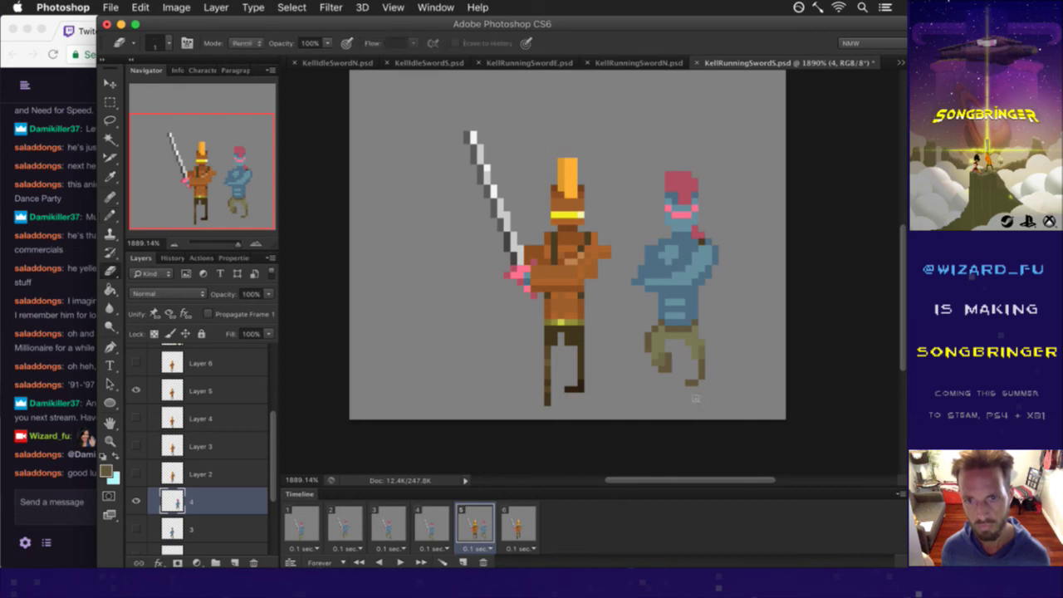
pyautogui.press('b')
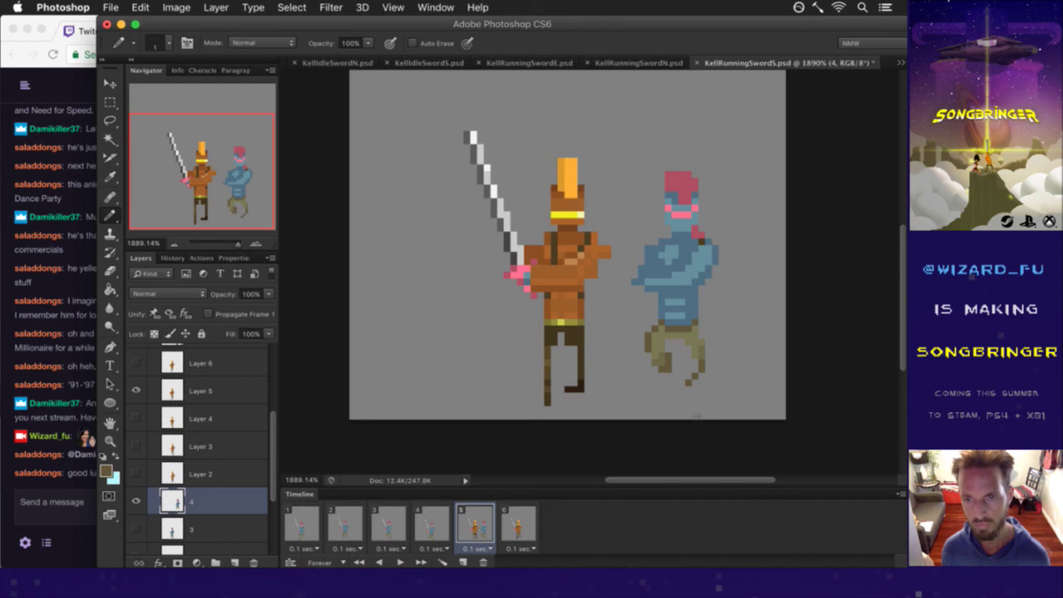
pyautogui.press('super+z')
pyautogui.press('super+z')
pyautogui.press('super+z')
pyautogui.press('super+z')
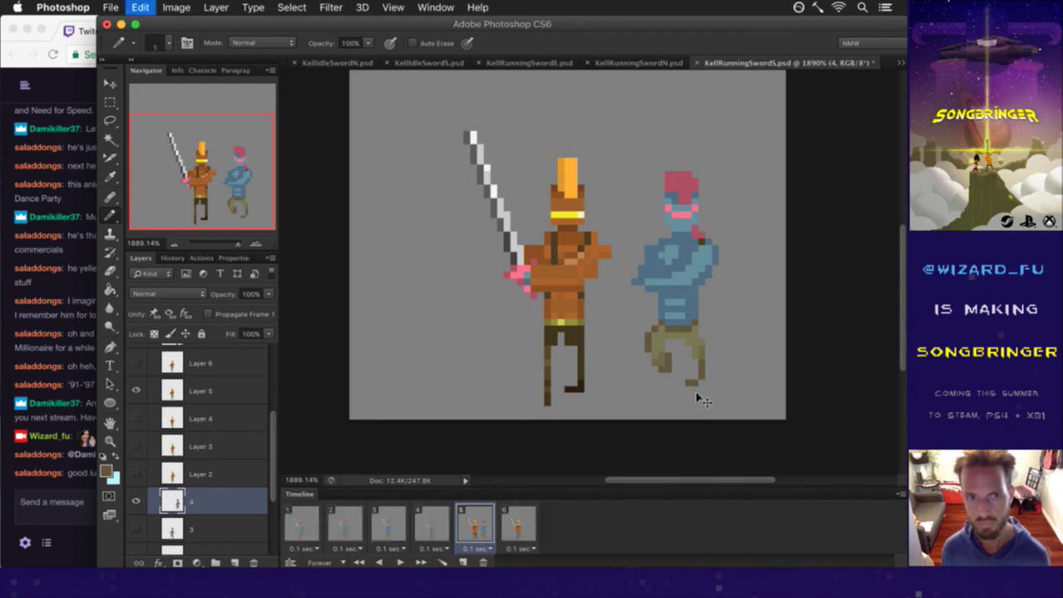
pyautogui.press('super+z')
pyautogui.press('super+z')
pyautogui.press('super+z')
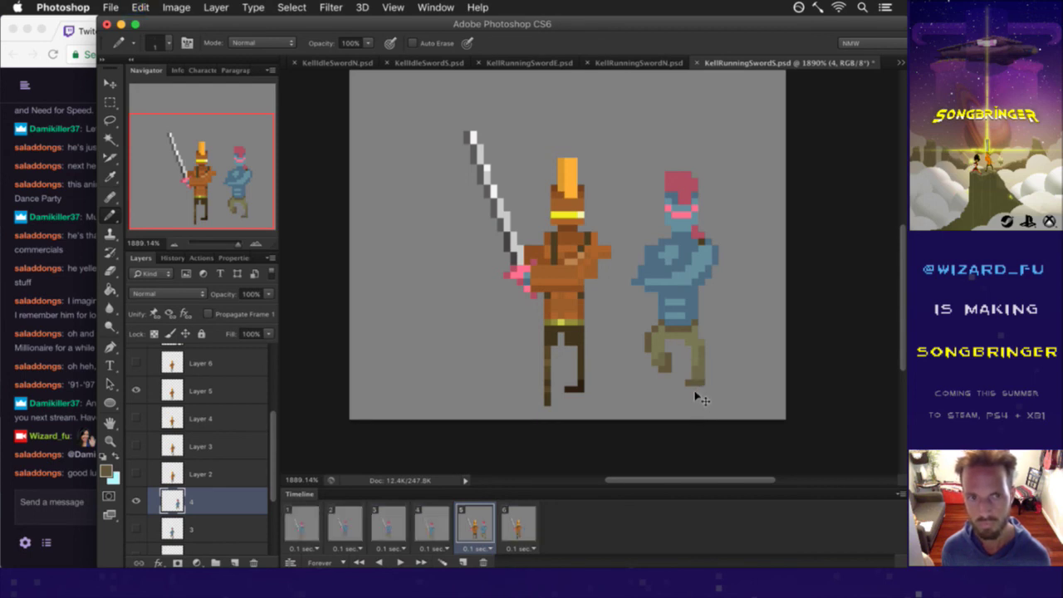
# Trim the right-hand foot's heel, extend the left-hand leg straight down to a brown foot with sampled colours, and save the file.
pyautogui.press('e')
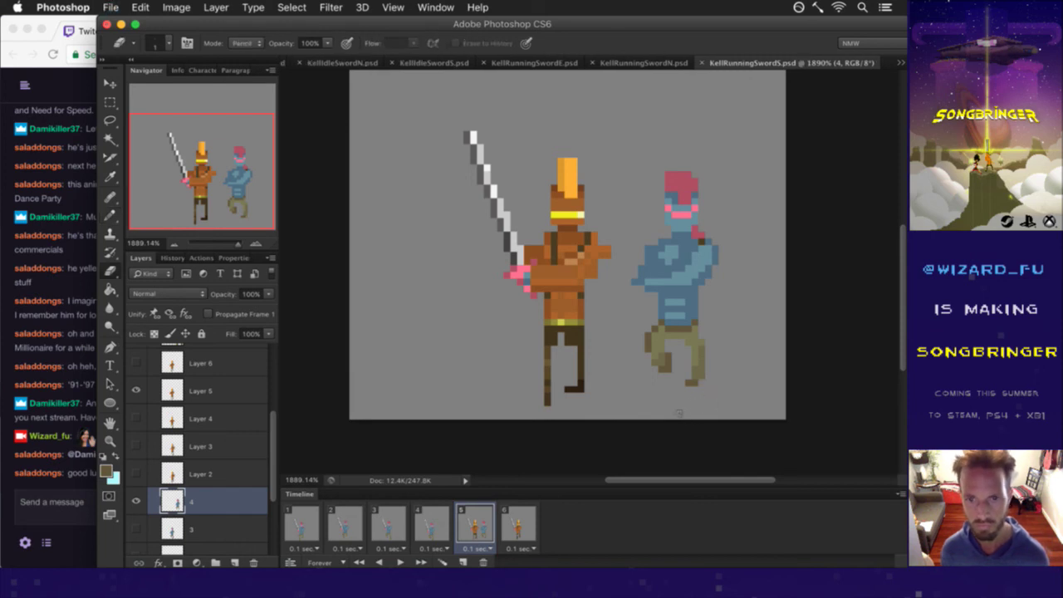
pyautogui.press('i')
pyautogui.click(664, 356)
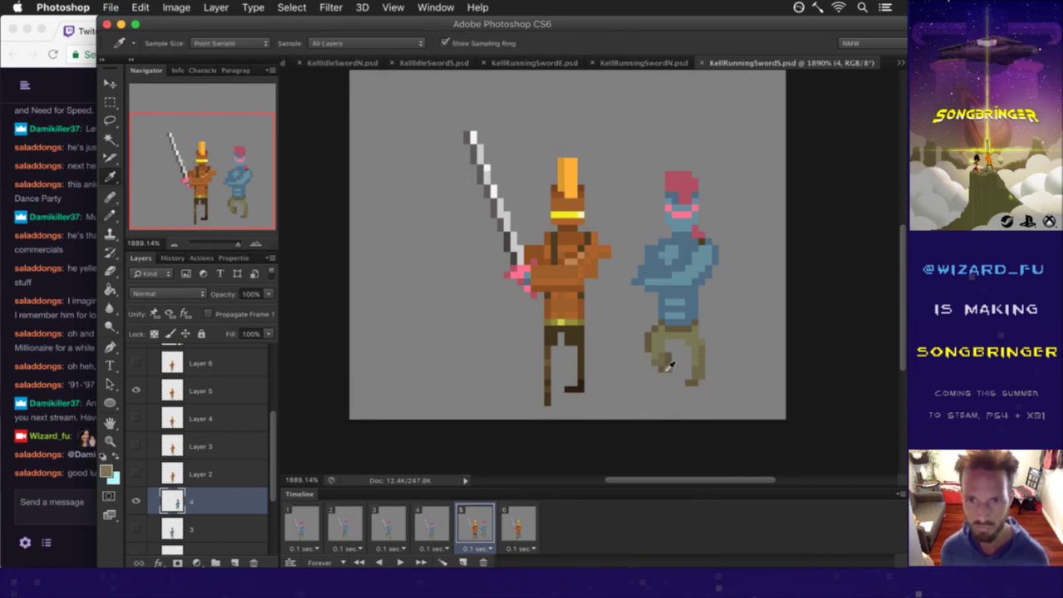
pyautogui.press('b')
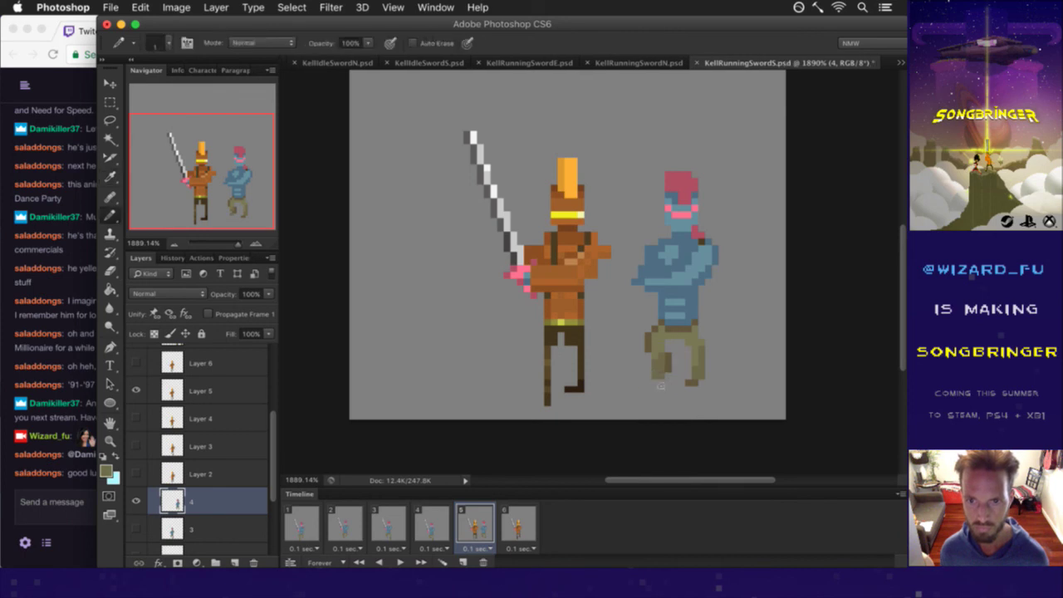
pyautogui.keyDown('alt'); pyautogui.click(668, 384); pyautogui.keyUp('alt')
pyautogui.click(658, 389)
pyautogui.press('e')
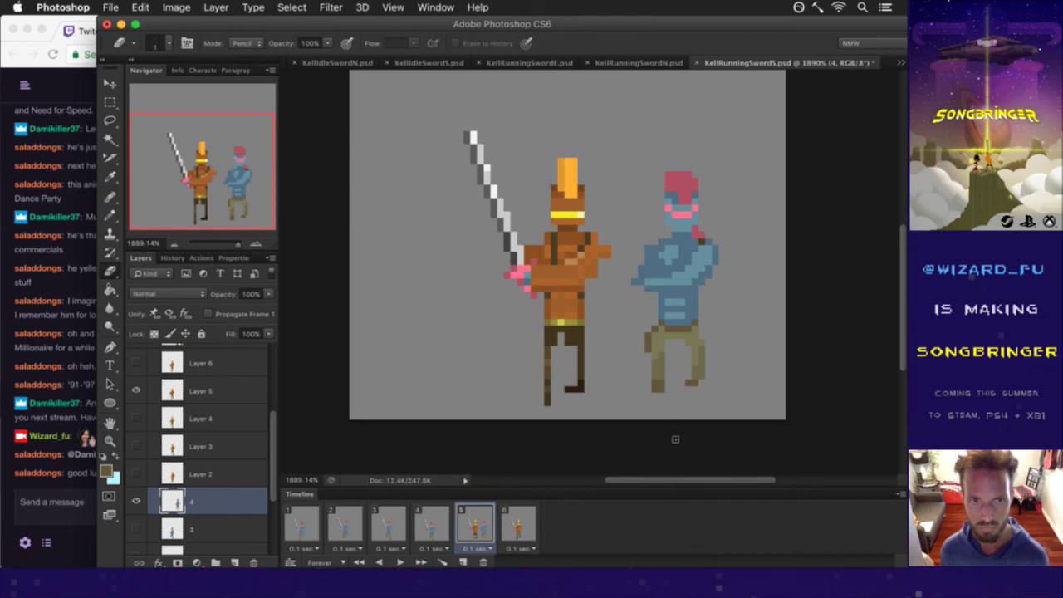
pyautogui.press('super+s')
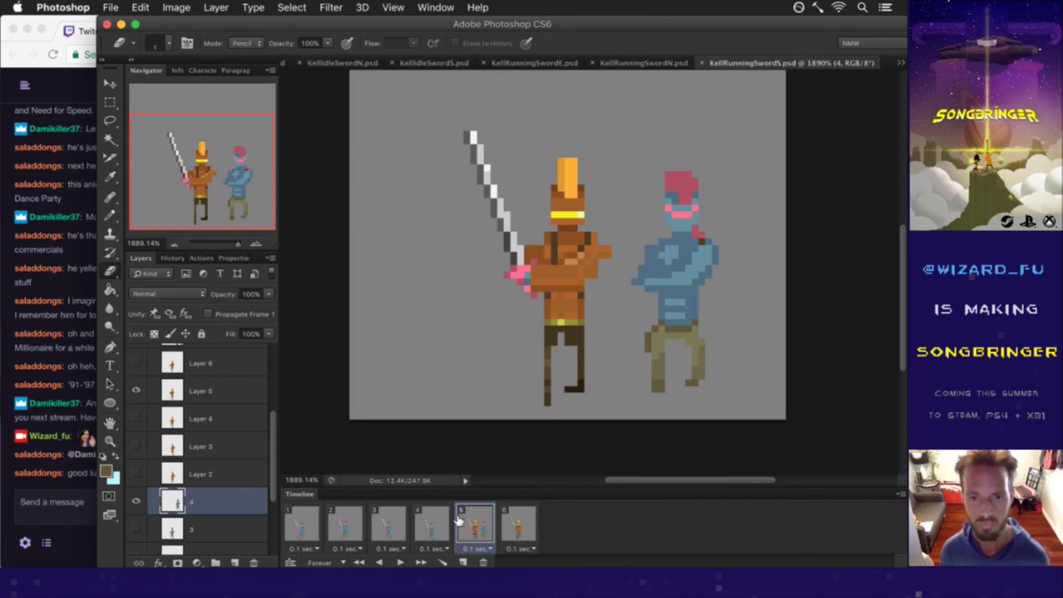
# Shift layer 4's blue figure left until it overlaps the orange character in frame 5.
pyautogui.press('v')
pyautogui.press('Left')
pyautogui.press('Left')
pyautogui.press('Left')
pyautogui.press('Left')
pyautogui.press('Left')
pyautogui.press('Left')
pyautogui.press('Left')
pyautogui.press('Left')
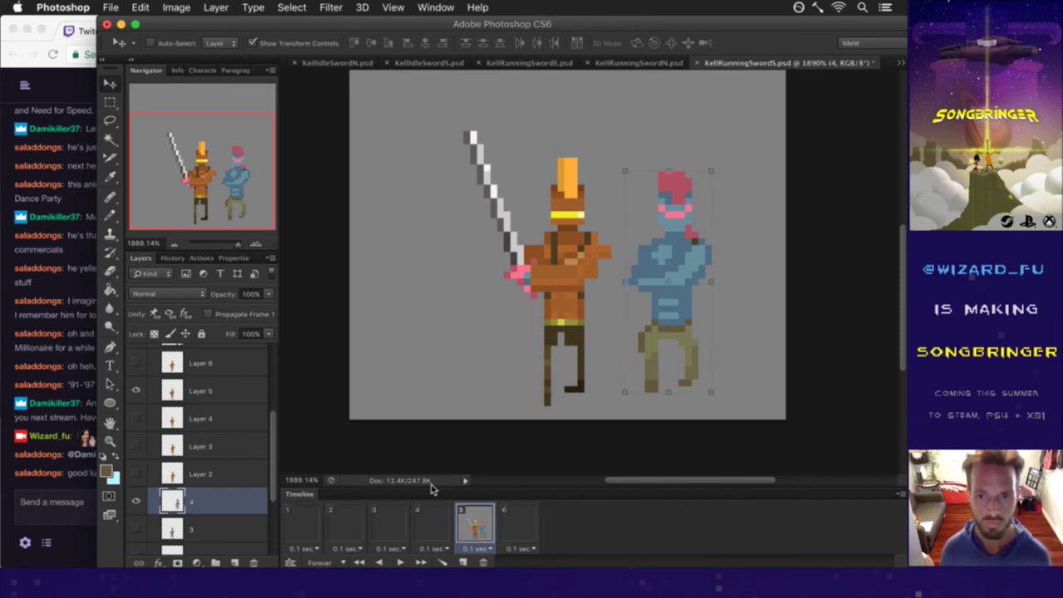
pyautogui.press('Left')
pyautogui.press('Left')
pyautogui.press('Left')
pyautogui.press('Left')
pyautogui.press('Left')
pyautogui.press('Left')
pyautogui.press('Left')
pyautogui.press('Left')
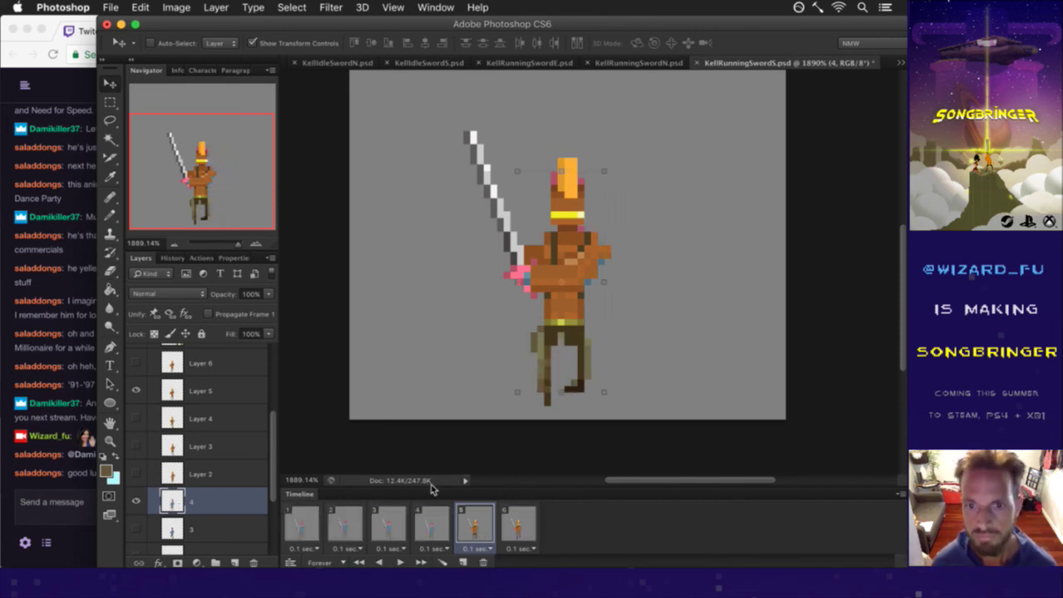
pyautogui.press('m')
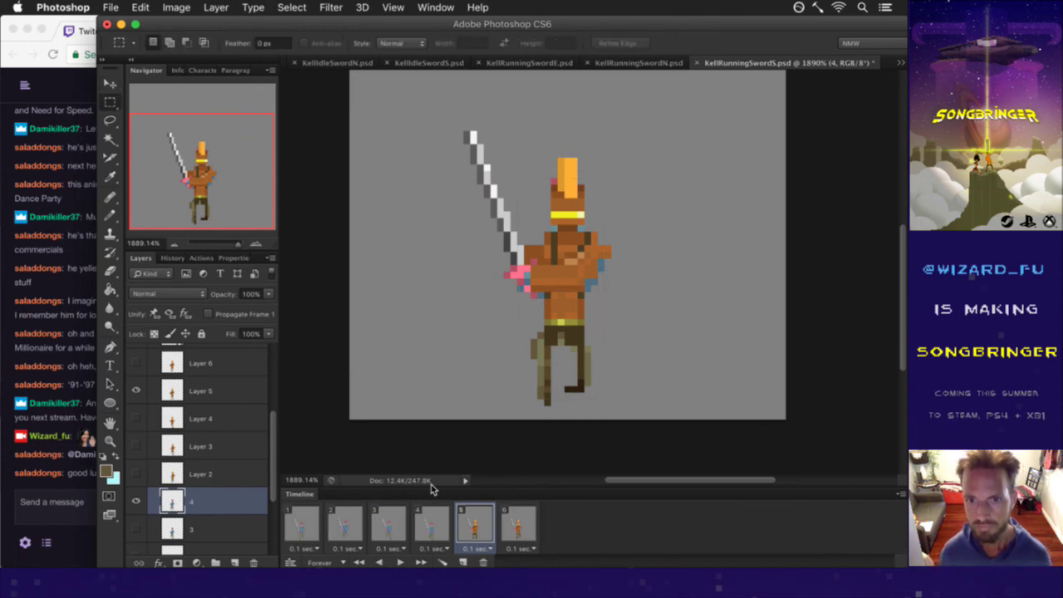
# Hide the orange Layer 5 in frame 5, nudge layer 4's blue figure up and back down, and save the file.
pyautogui.click(437, 515)
pyautogui.click(459, 518)
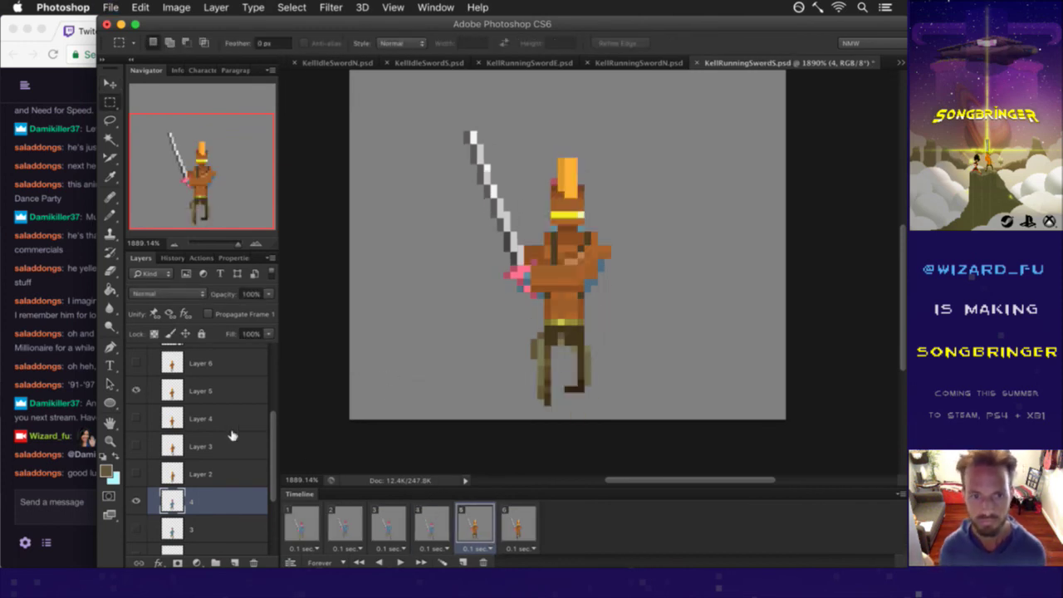
pyautogui.click(139, 383)
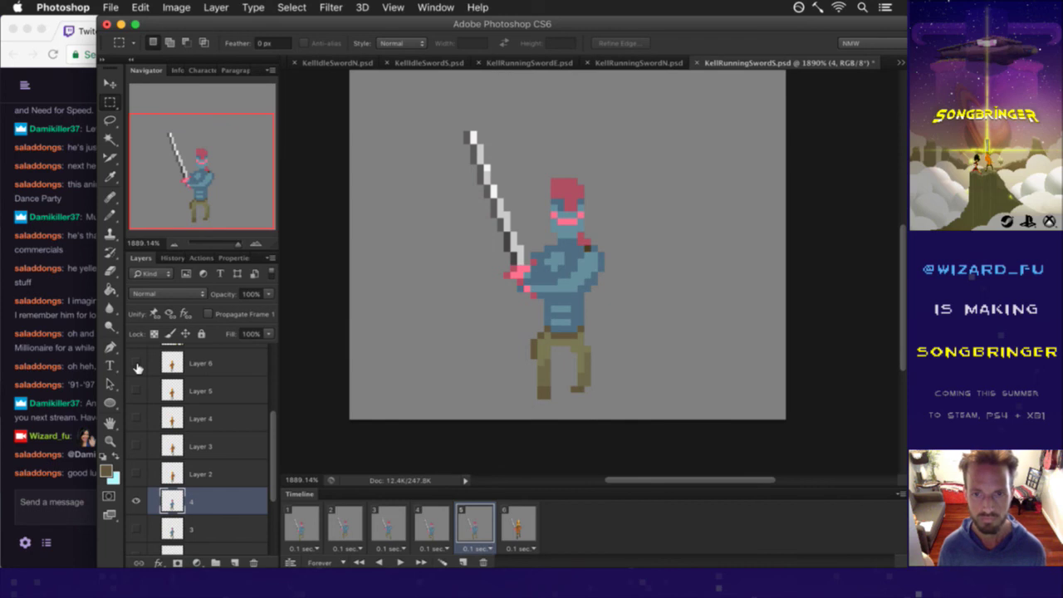
pyautogui.press('v')
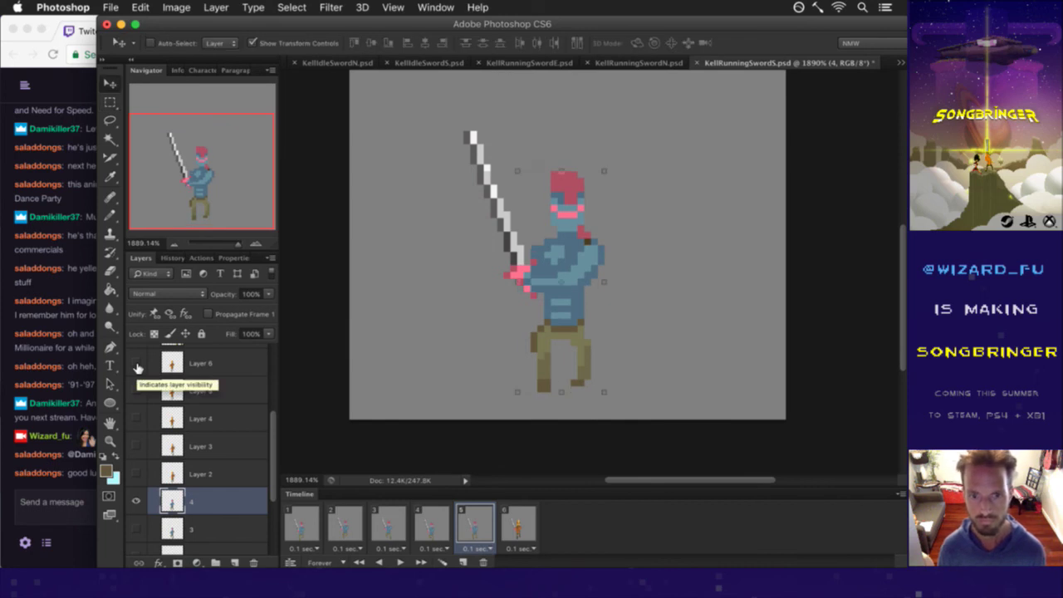
pyautogui.press('Down')
pyautogui.press('m')
pyautogui.hotkey('ctrl', 's')
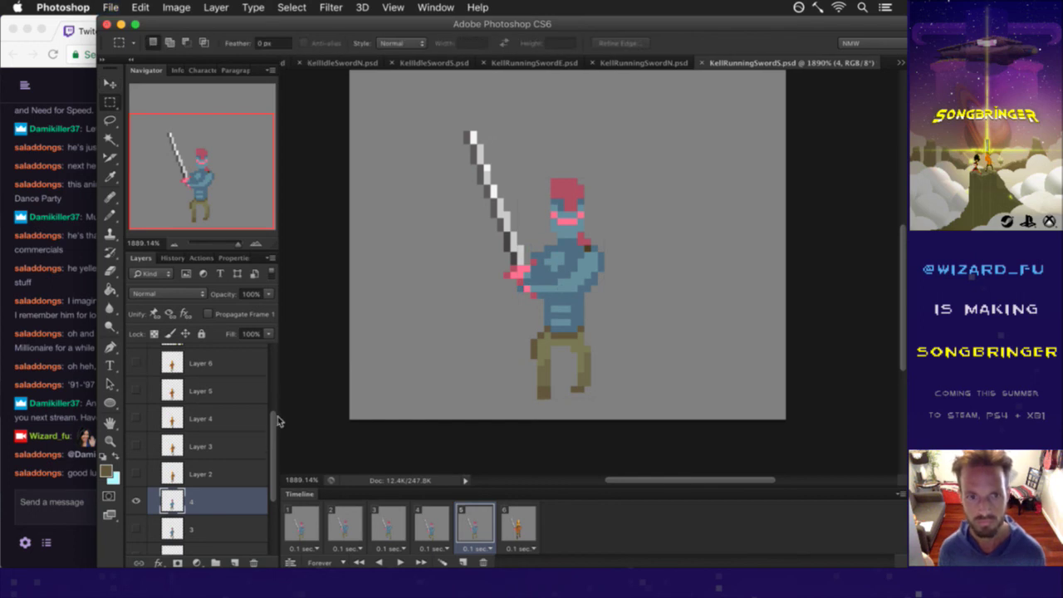
# Nudge the sword on Layer 7 down one pixel in frame 5 and save the file.
pyautogui.scroll(5, 258, 399)
pyautogui.click(231, 428)
pyautogui.press('v')
pyautogui.press('Down')
pyautogui.press('Up')
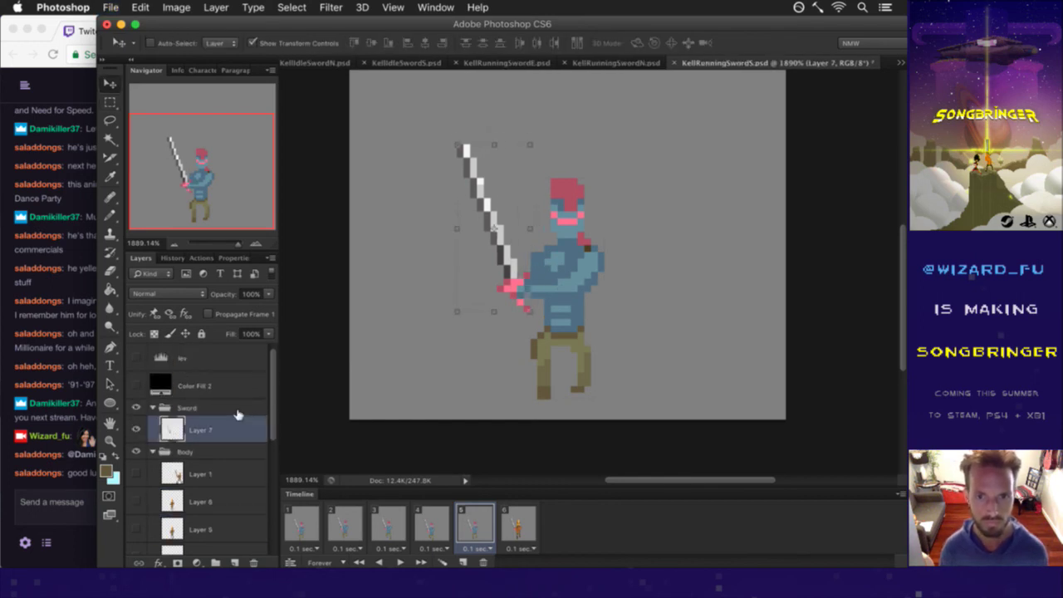
pyautogui.press('m')
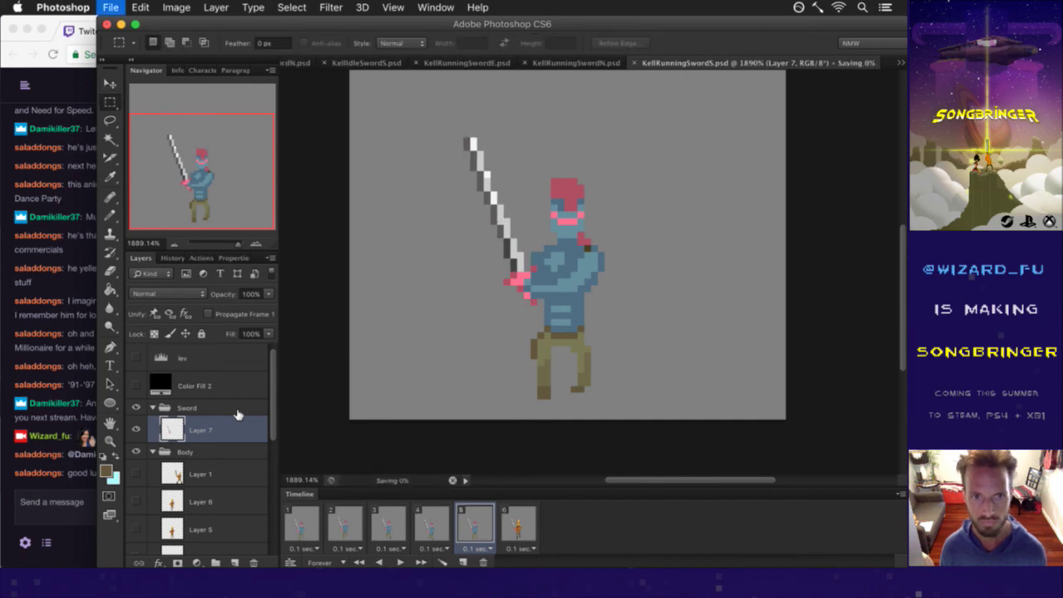
# Compare the sword and figure positions between frames 4 and 5.
pyautogui.click(429, 523)
pyautogui.click(469, 527)
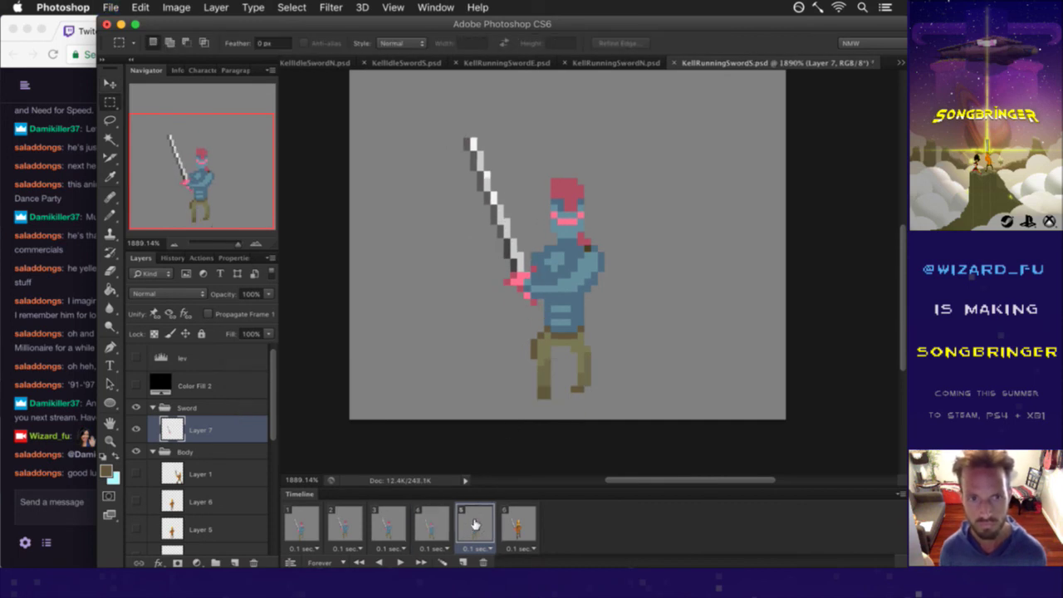
pyautogui.press('v')
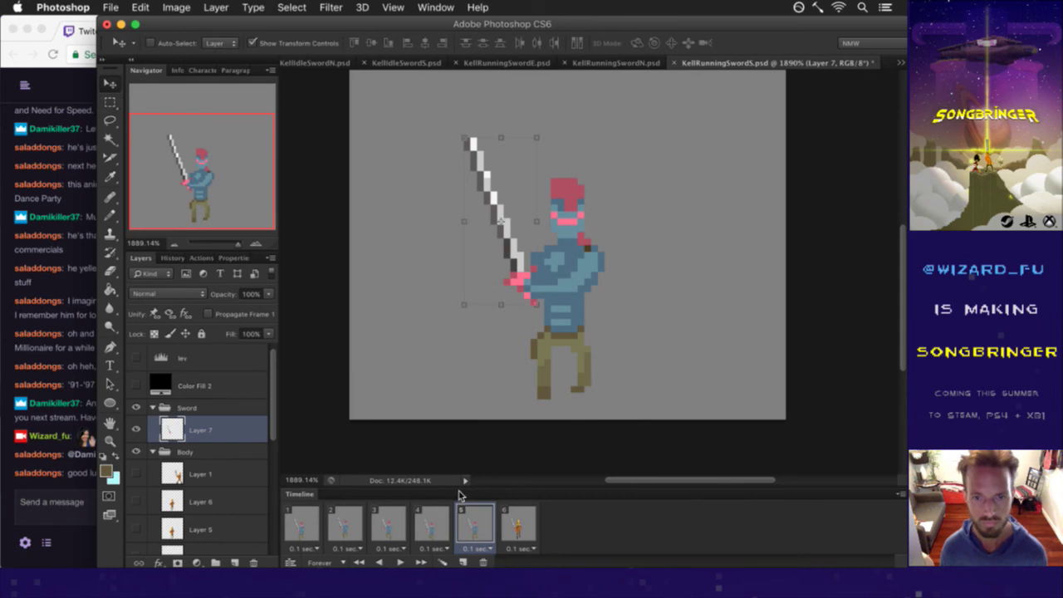
pyautogui.press('Tab')
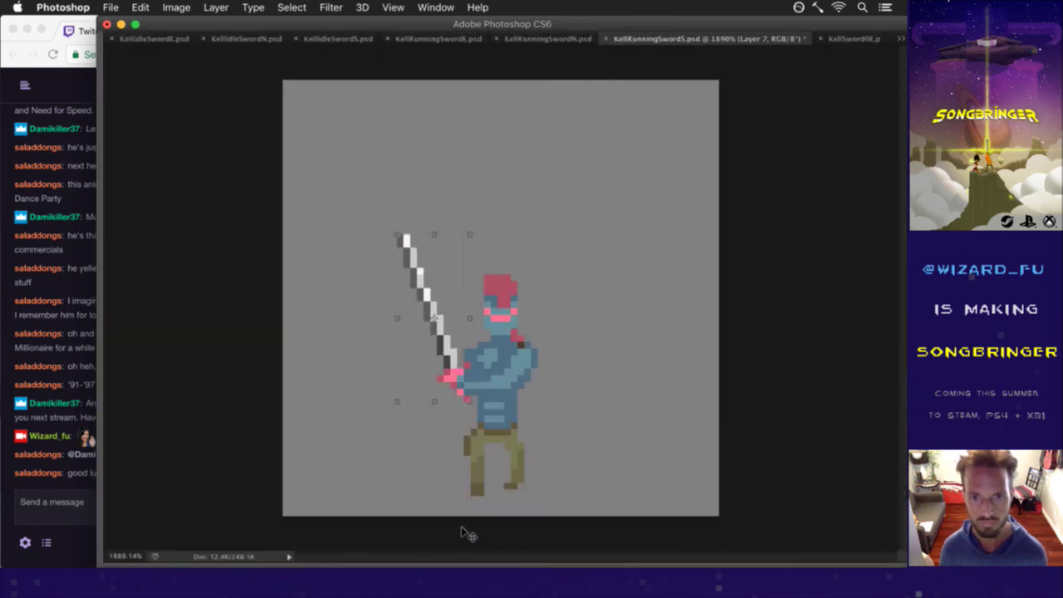
pyautogui.press('Tab')
pyautogui.click(443, 522)
pyautogui.click(470, 523)
pyautogui.click(452, 521)
pyautogui.click(469, 523)
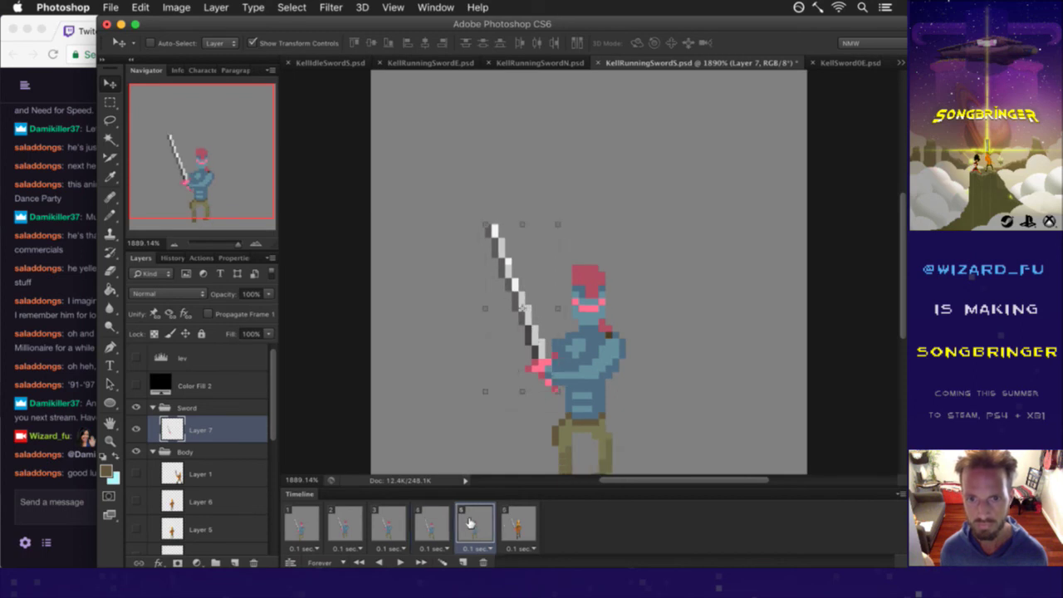
pyautogui.moveTo(602, 388); pyautogui.dragTo(622, 325)
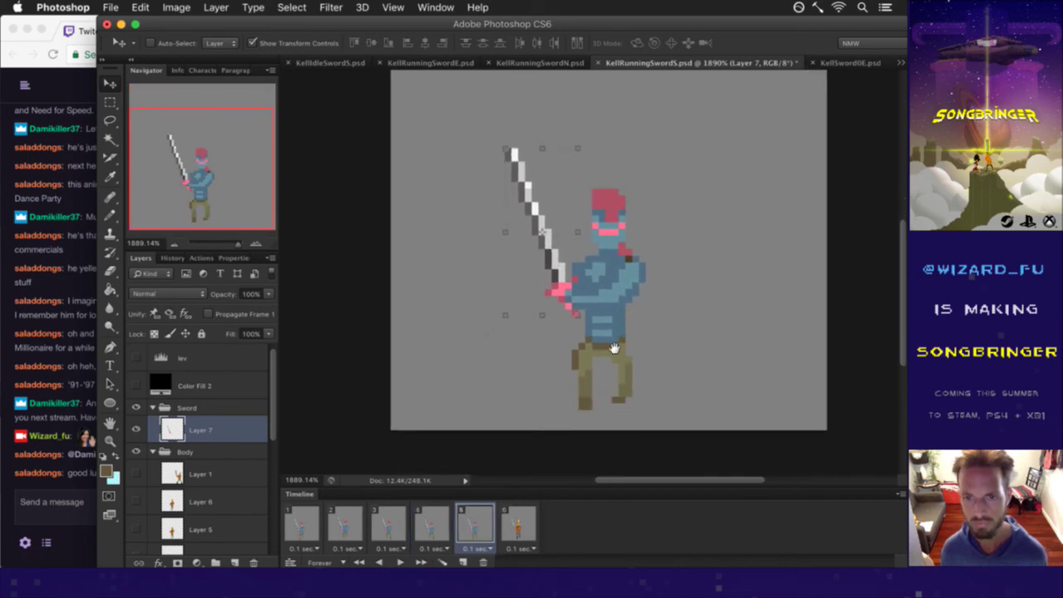
# Compare the orange figure's pose in frame 6 with the blue figure in frames 4 and 5.
pyautogui.press('m')
pyautogui.click(520, 525)
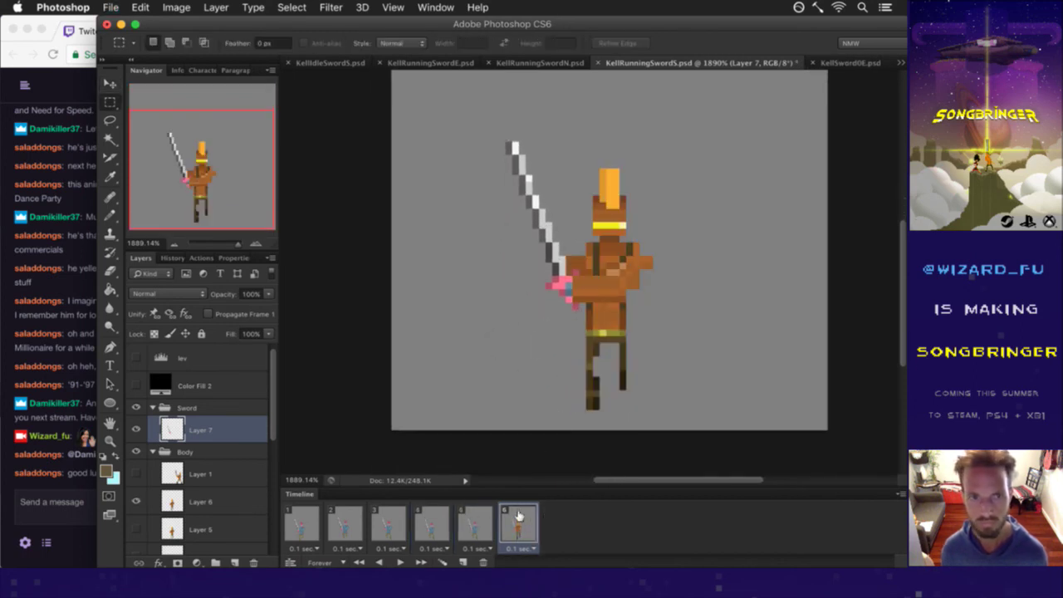
pyautogui.click(490, 516)
pyautogui.click(518, 523)
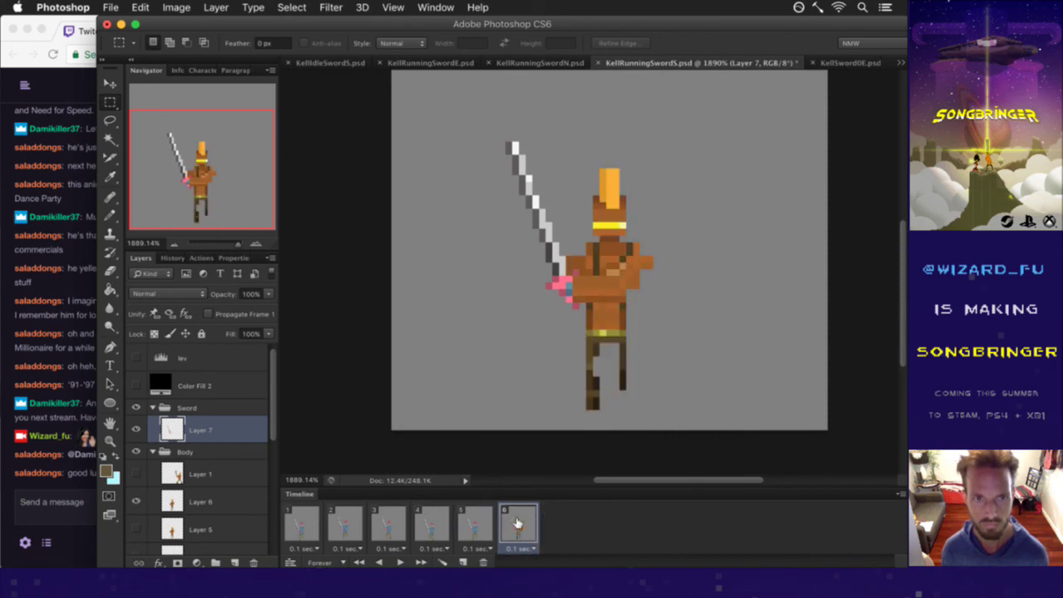
pyautogui.click(483, 519)
pyautogui.click(427, 523)
pyautogui.click(458, 526)
pyautogui.click(519, 523)
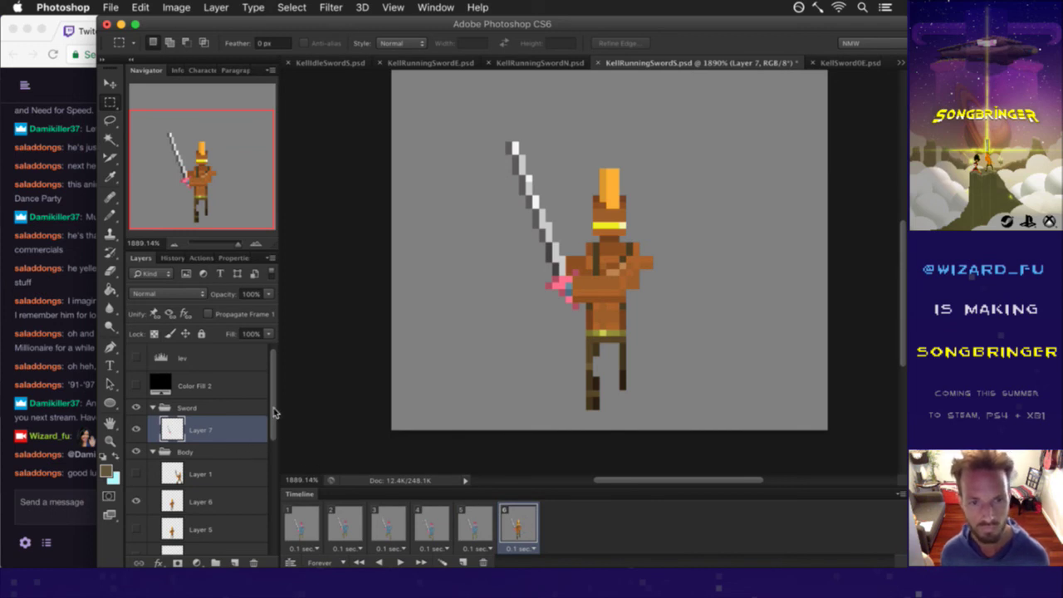
pyautogui.moveTo(274, 413); pyautogui.dragTo(275, 477)
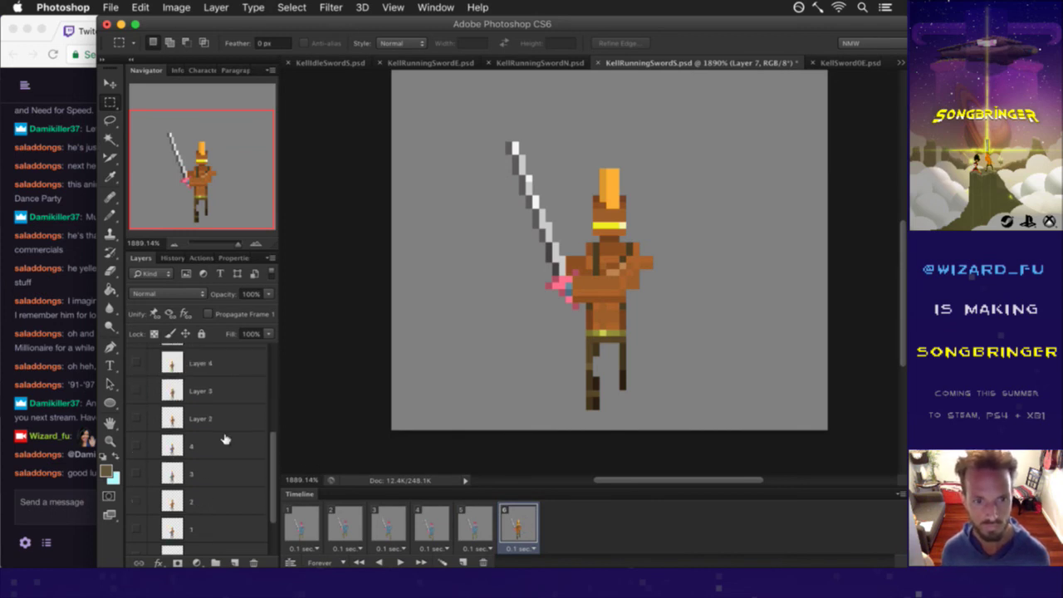
pyautogui.click(231, 446)
pyautogui.press('super+j')
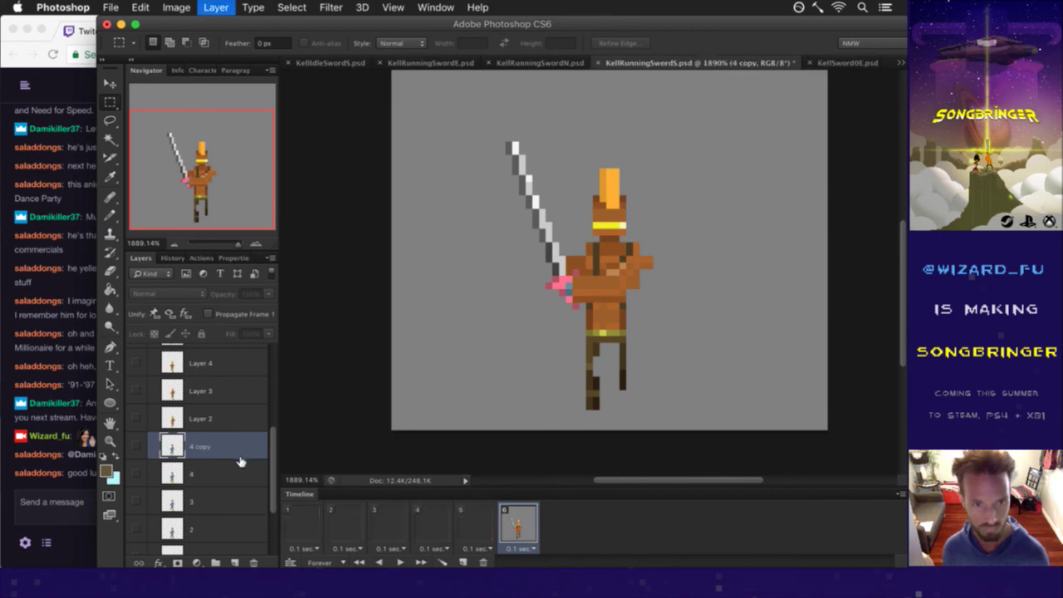
pyautogui.click(136, 445)
pyautogui.doubleClick(202, 446)
pyautogui.write('5')
pyautogui.press('Return')
pyautogui.press('v')
pyautogui.moveTo(623, 261); pyautogui.dragTo(718, 238)
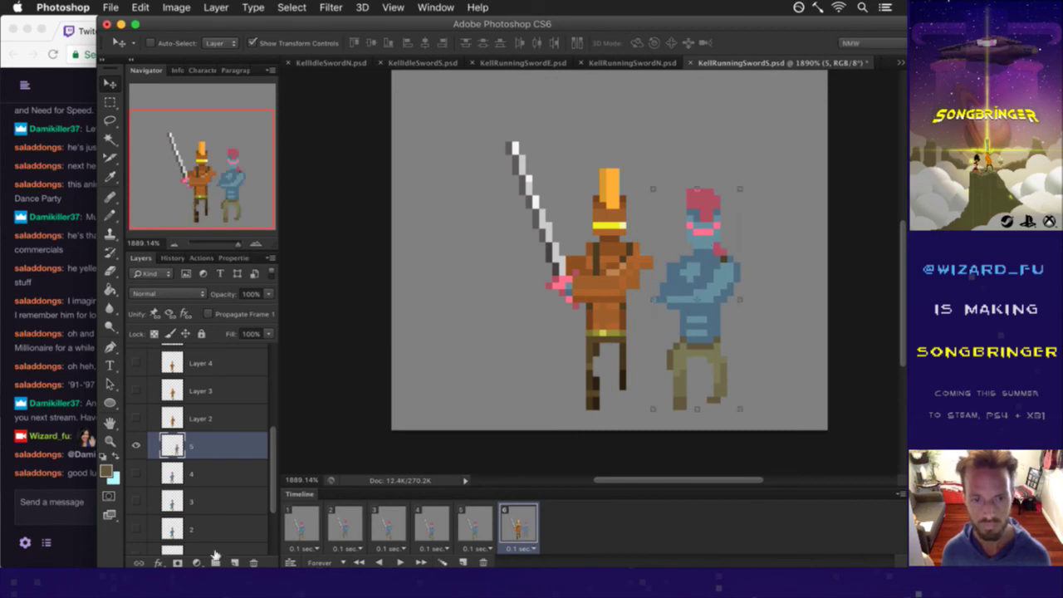
pyautogui.click(254, 562)
# Duplicate layer 2 from frame 3, place the copy above layer 4, and rename it 5.
pyautogui.click(349, 520)
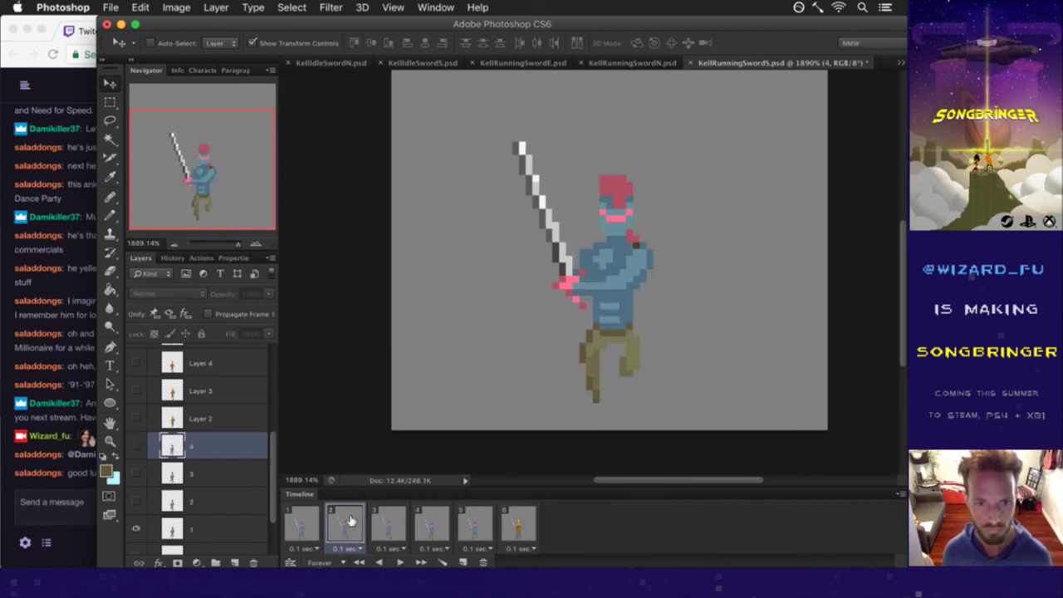
pyautogui.click(389, 521)
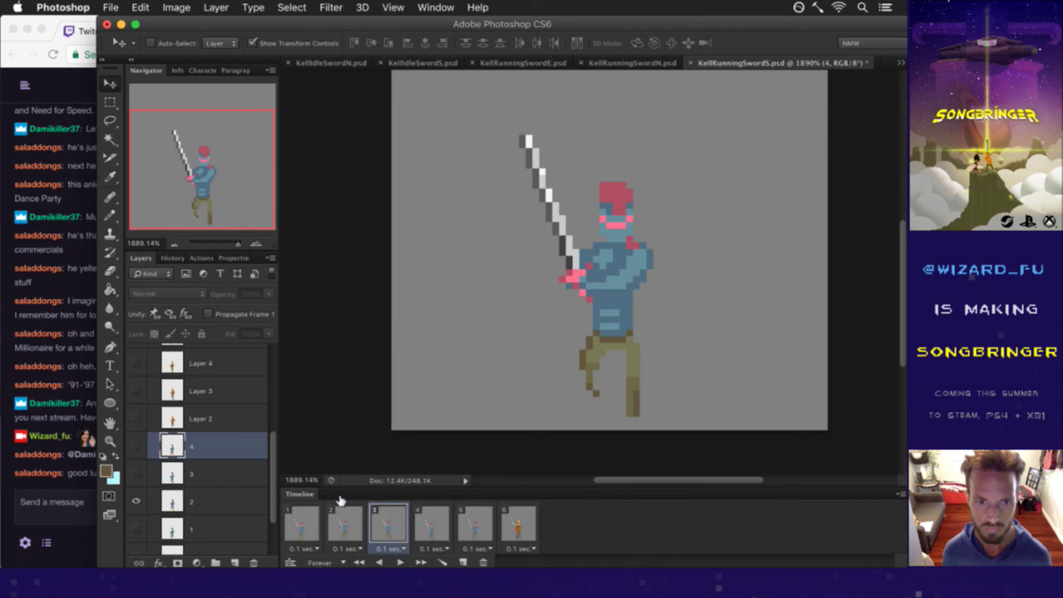
pyautogui.click(235, 502)
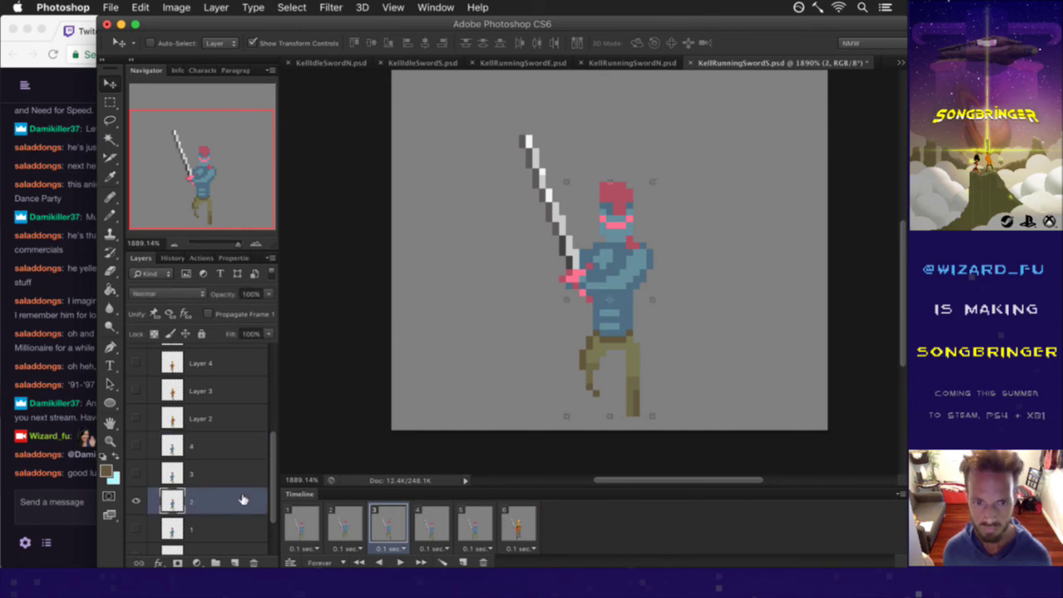
pyautogui.press('super+j')
pyautogui.moveTo(245, 500); pyautogui.dragTo(201, 443)
pyautogui.doubleClick(202, 445)
pyautogui.write('5')
pyautogui.press('Return')
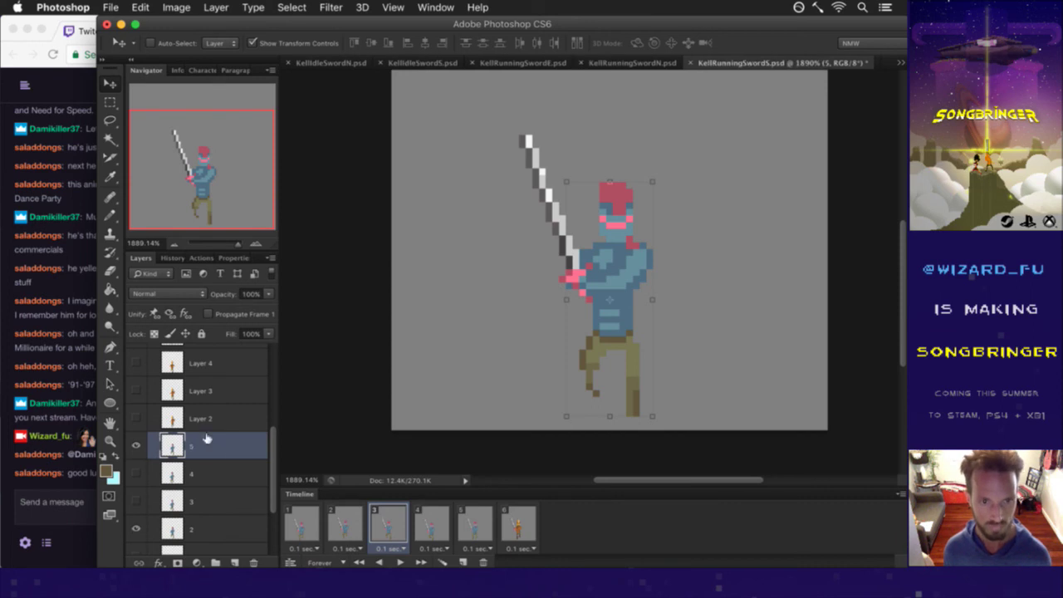
# Hide layer 5 in frame 3, show it in frame 6, and move its figure to the right of the orange character.
pyautogui.click(139, 446)
pyautogui.click(518, 521)
pyautogui.click(136, 445)
pyautogui.moveTo(622, 247); pyautogui.dragTo(716, 242)
pyautogui.press('m')
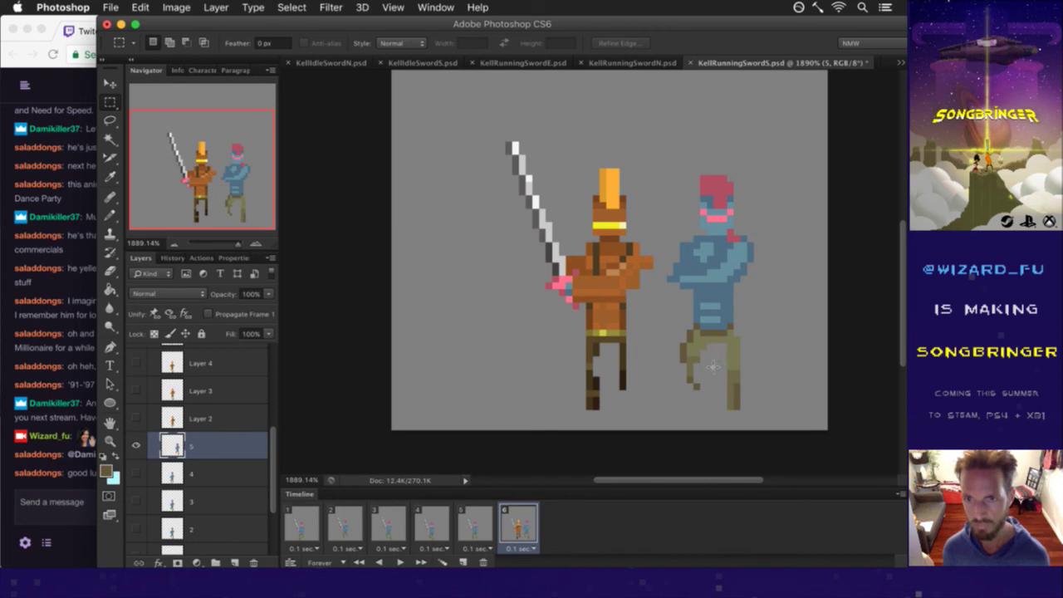
# Shorten the right-hand leg of layer 5's blue figure using sampled trouser colours and the Eraser.
pyautogui.press('b')
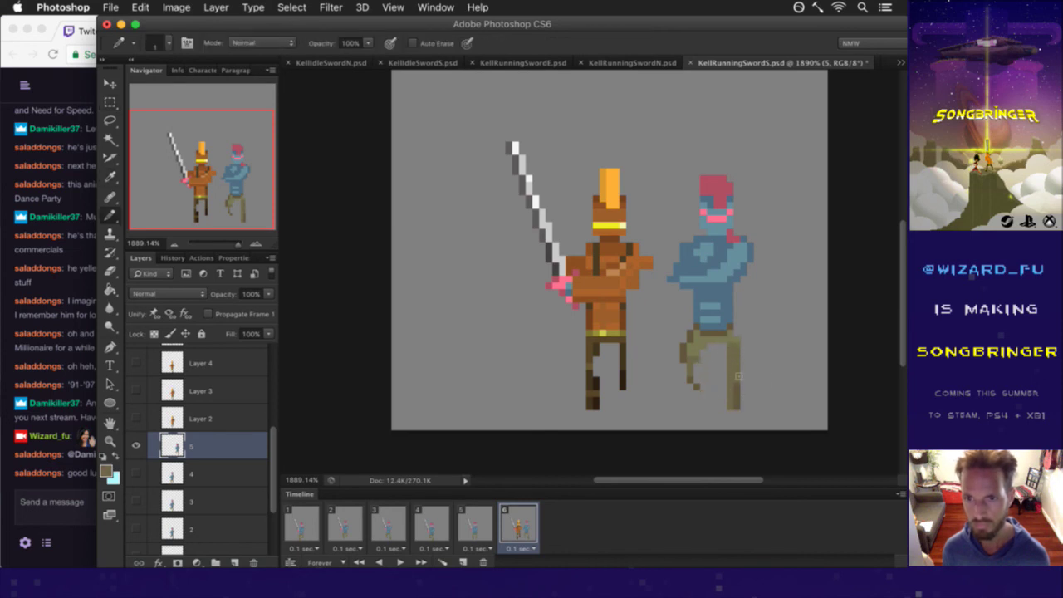
pyautogui.keyDown('alt'); pyautogui.click(737, 392); pyautogui.keyUp('alt')
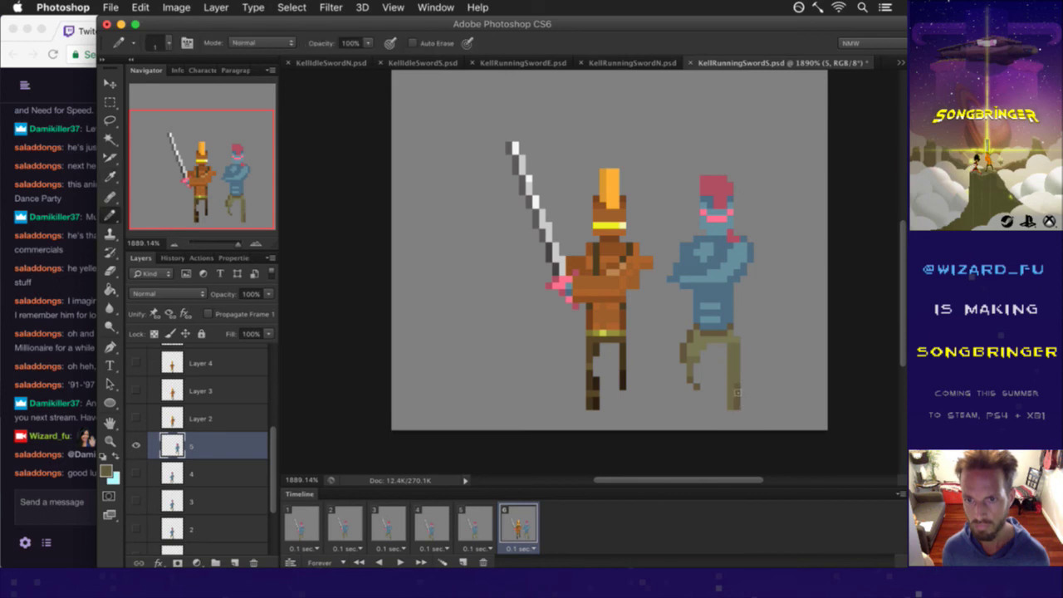
pyautogui.keyDown('alt'); pyautogui.click(741, 387); pyautogui.keyUp('alt')
pyautogui.press('e')
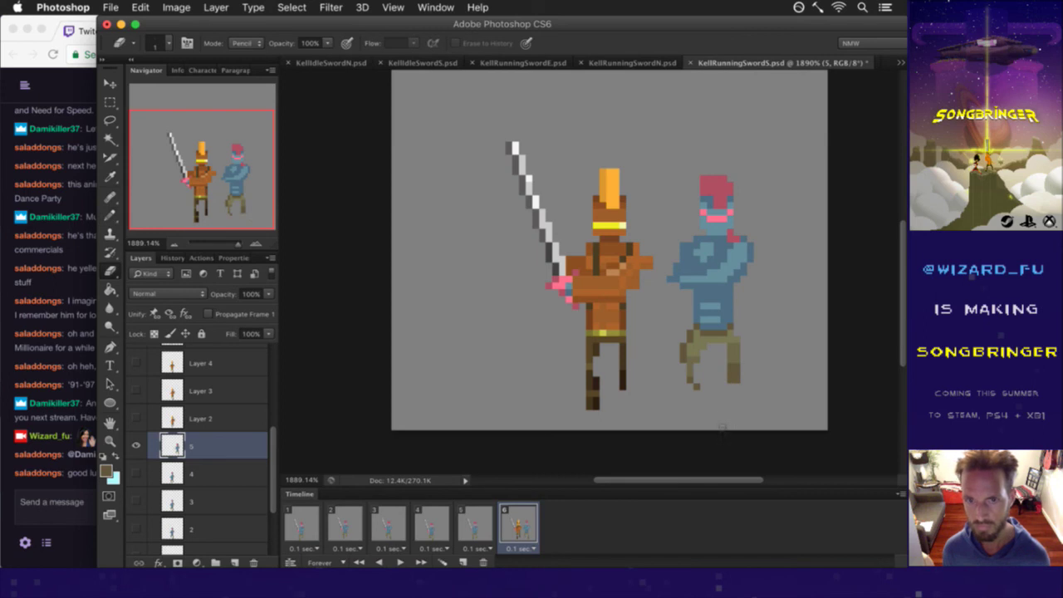
# Extend layer 5's left-hand leg straight down to a brown foot with sampled trouser colours, and save the file.
pyautogui.press('b')
pyautogui.moveTo(689, 334); pyautogui.dragTo(696, 374)
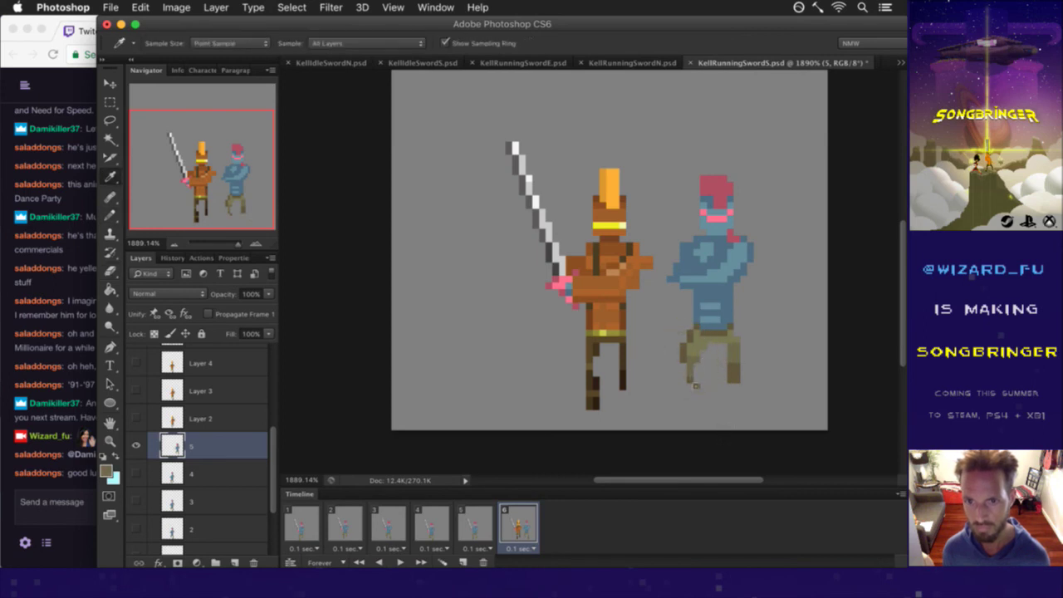
pyautogui.keyDown('alt'); pyautogui.click(694, 387); pyautogui.keyUp('alt')
pyautogui.moveTo(690, 387); pyautogui.dragTo(696, 407)
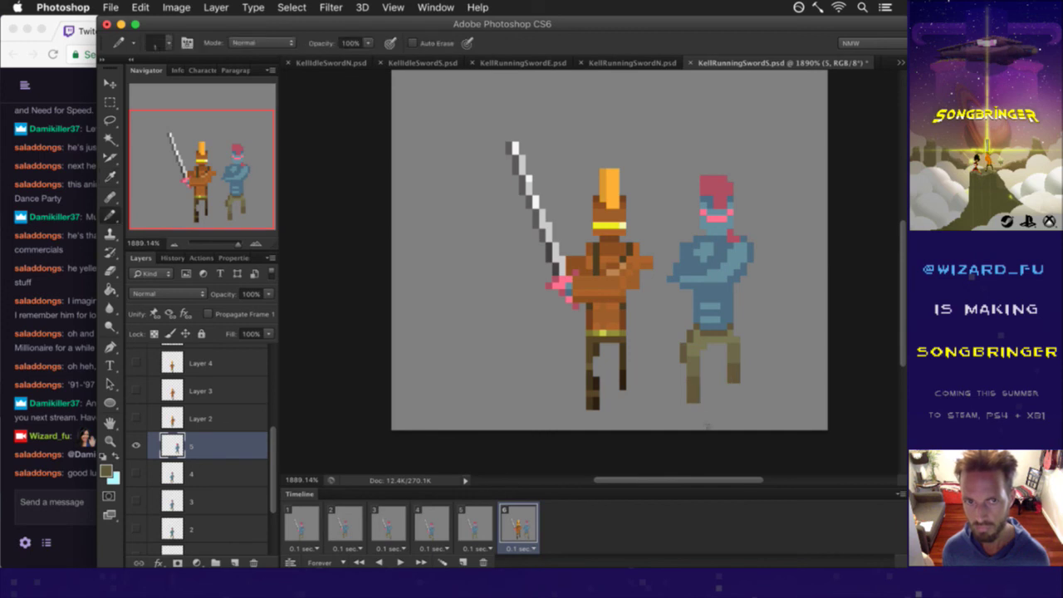
pyautogui.keyDown('alt'); pyautogui.click(696, 357); pyautogui.keyUp('alt')
pyautogui.moveTo(689, 358); pyautogui.dragTo(694, 397)
pyautogui.keyDown('alt'); pyautogui.click(696, 373); pyautogui.keyUp('alt')
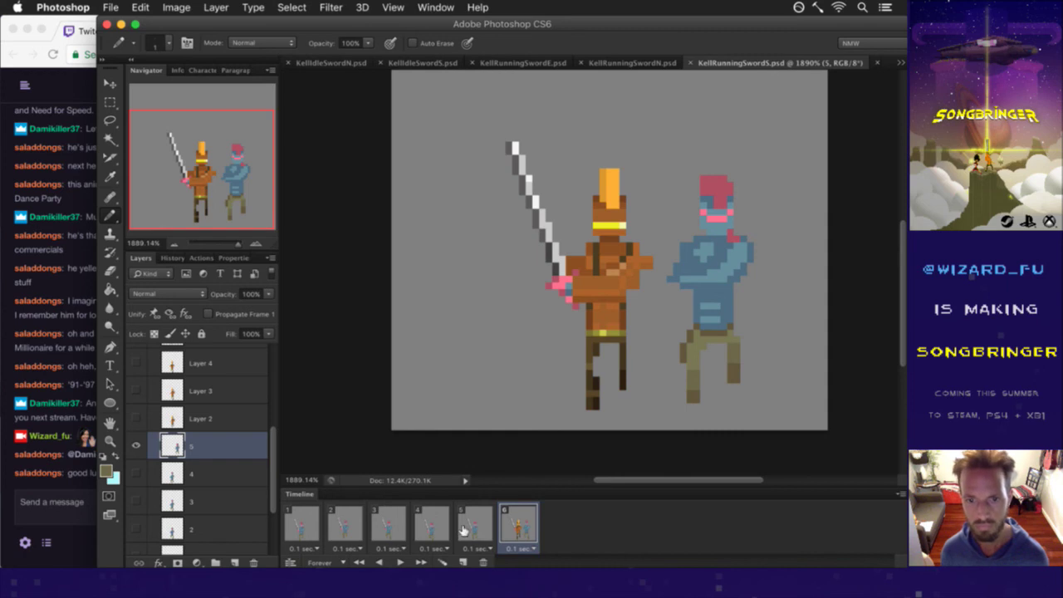
# Shift layer 5's blue figure left and down until it overlaps the orange character in frame 6, and save the file.
pyautogui.press('v')
pyautogui.press('Left')
pyautogui.press('Left')
pyautogui.press('Left')
pyautogui.press('Left')
pyautogui.press('Left')
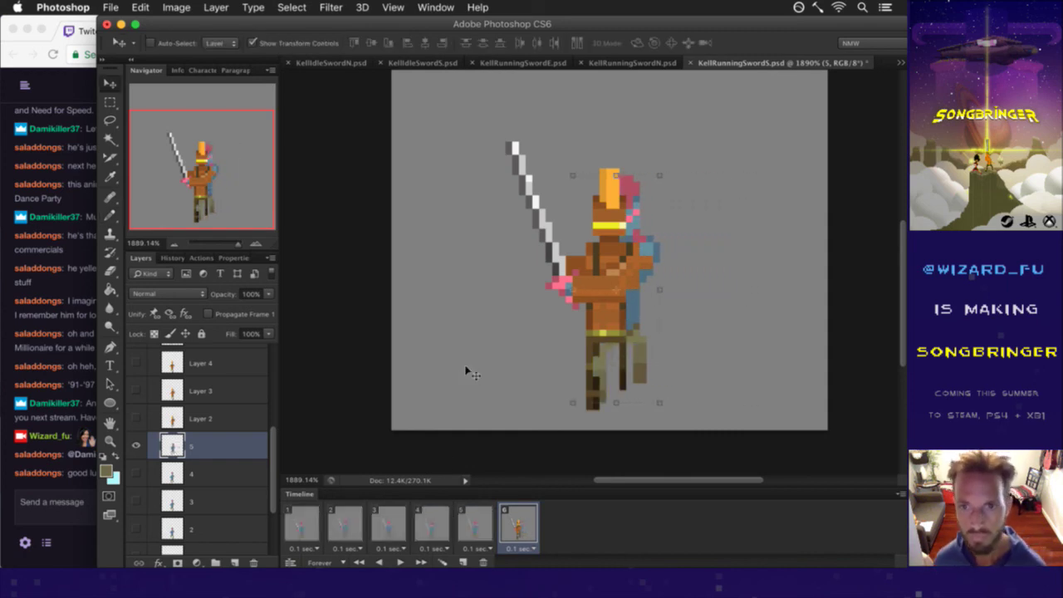
pyautogui.press('m')
pyautogui.press('v')
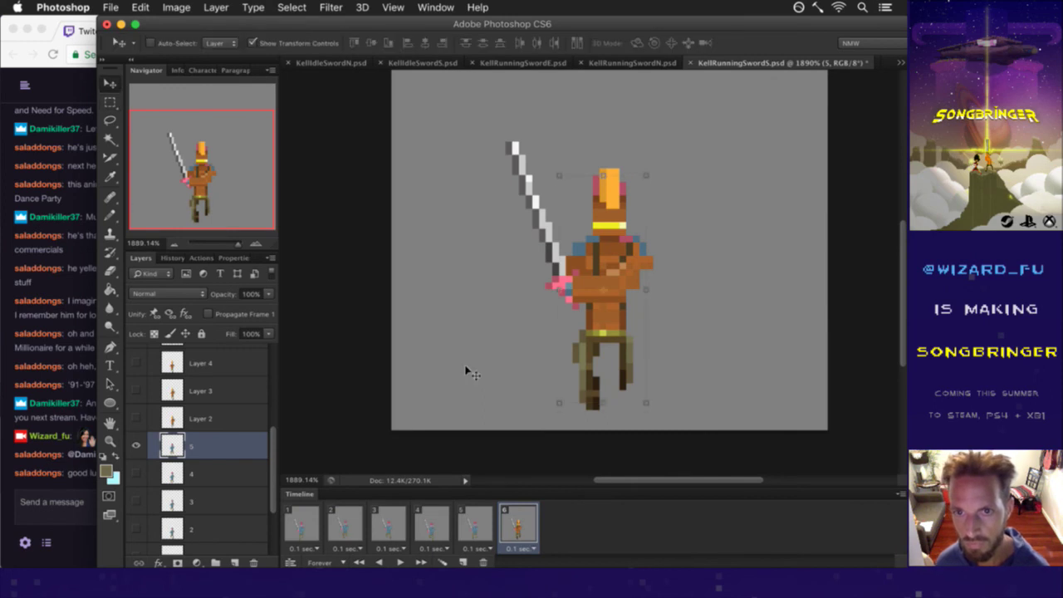
pyautogui.press('m')
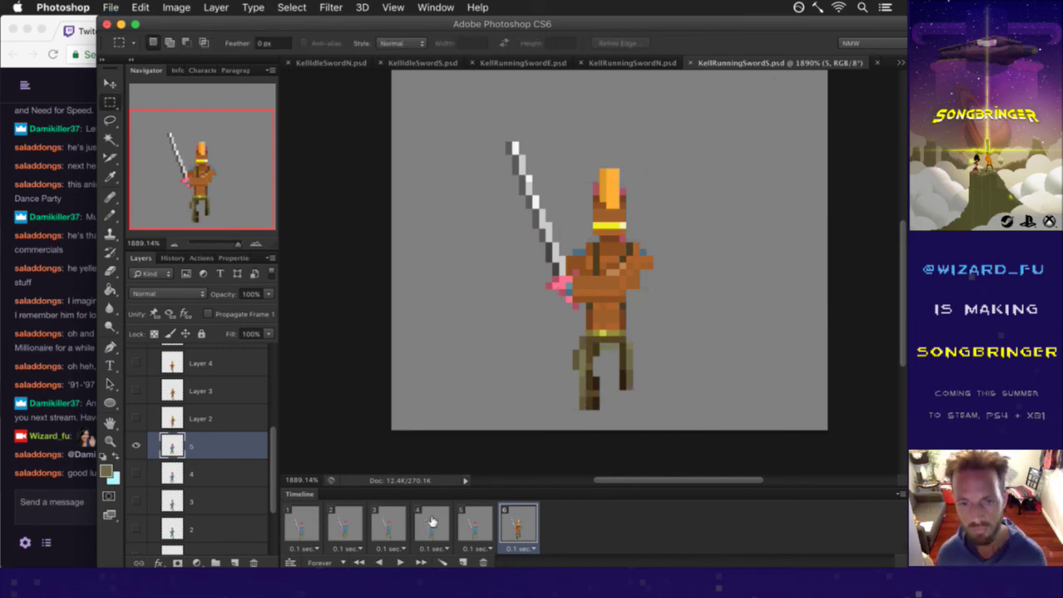
# Hide the orange Layer 6 in frame 6, then play the animation from frame 1 and stop it.
pyautogui.moveTo(272, 434); pyautogui.dragTo(270, 383)
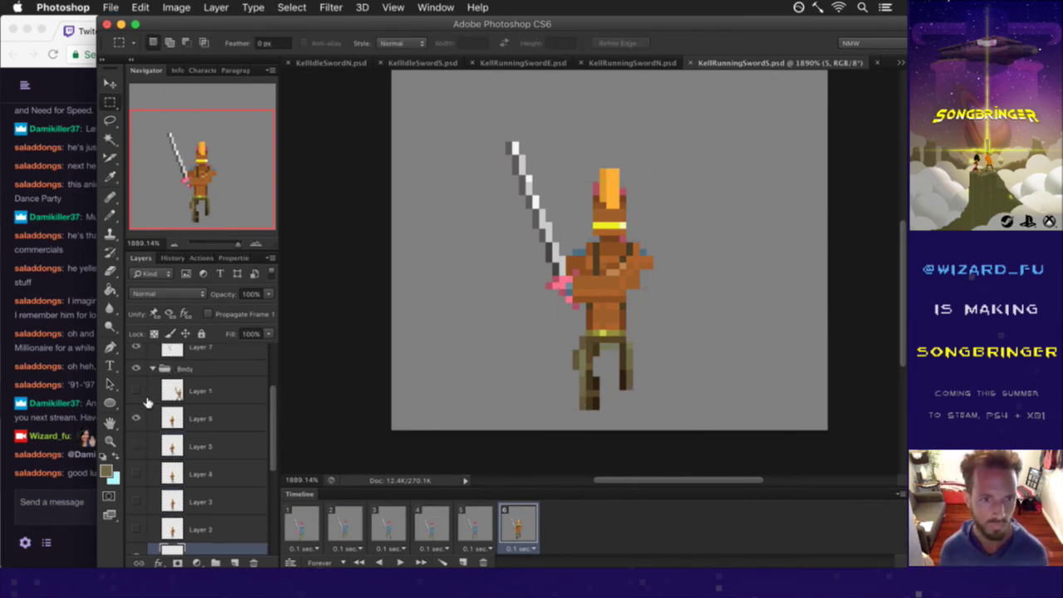
pyautogui.click(136, 418)
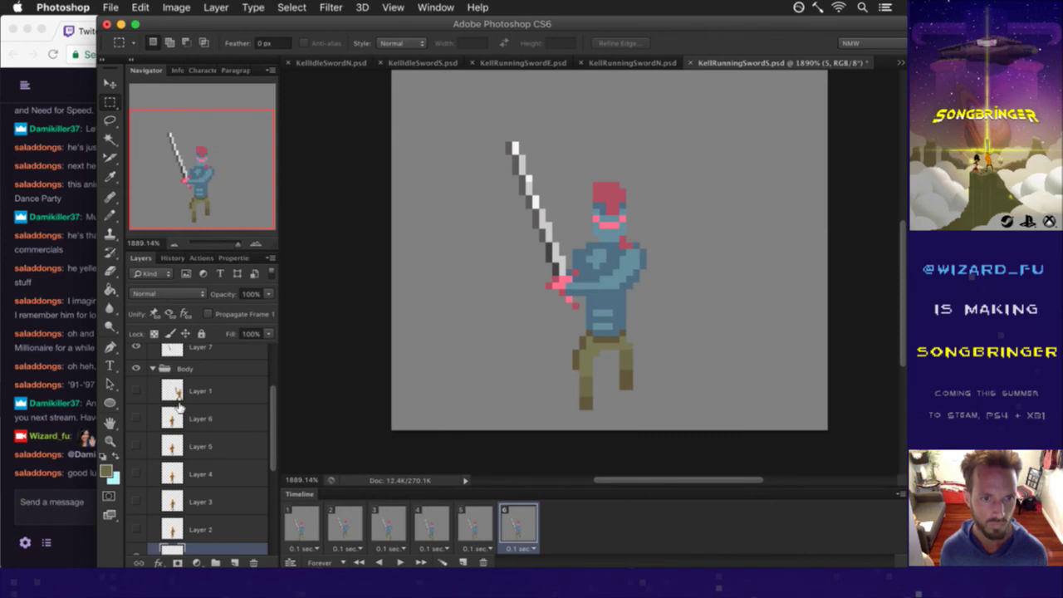
pyautogui.click(311, 522)
pyautogui.click(400, 562)
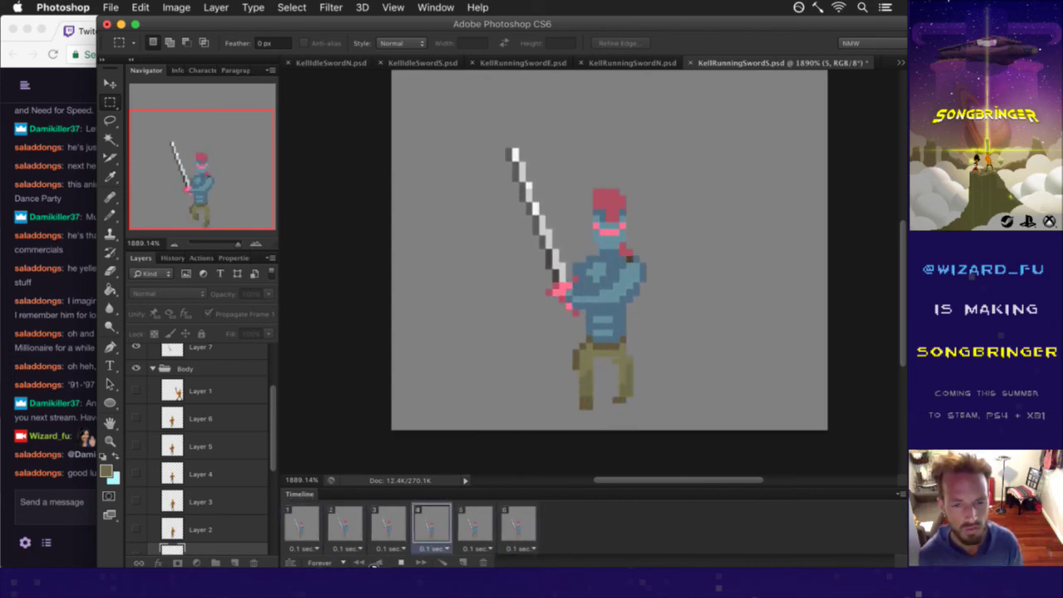
pyautogui.click(401, 562)
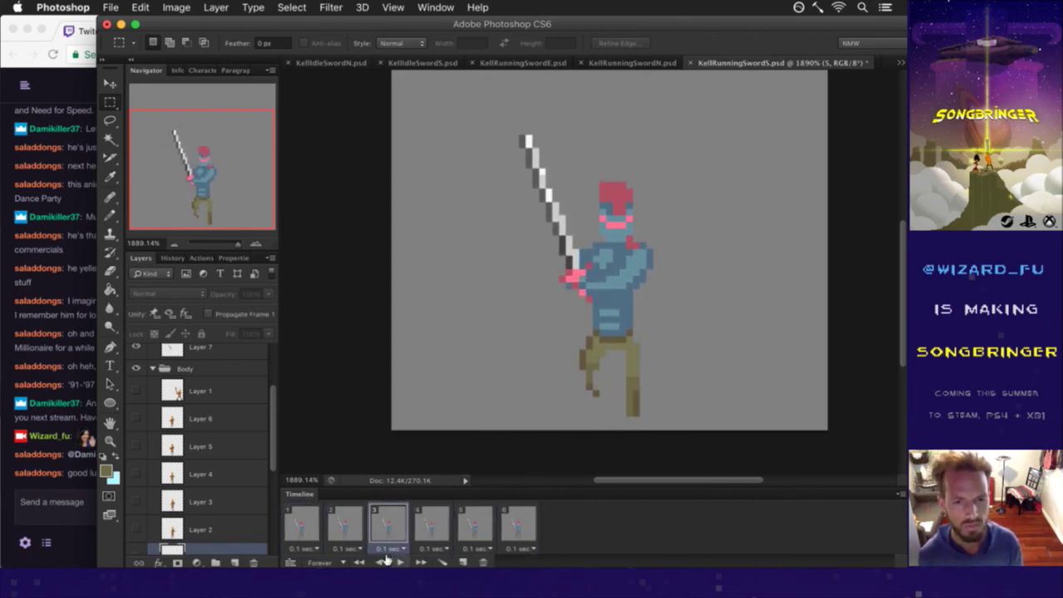
# Hide the grey Color Fill 1 copy 4 background in all six animation frames of KellRunningSwordS.psd.
pyautogui.click(304, 520)
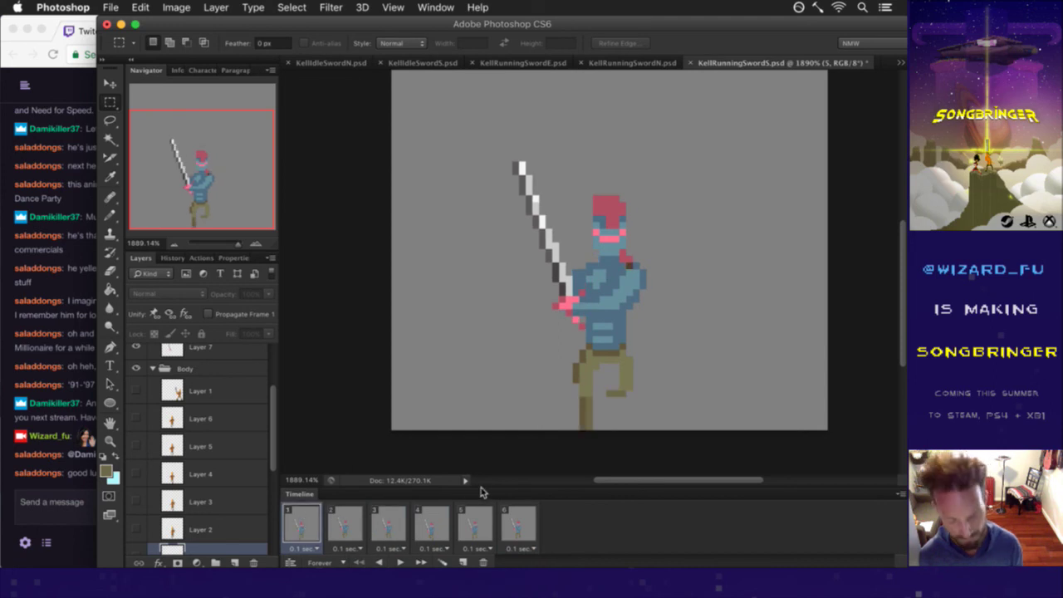
pyautogui.keyDown('shift'); pyautogui.click(525, 516); pyautogui.keyUp('shift')
pyautogui.moveTo(273, 415); pyautogui.dragTo(261, 503)
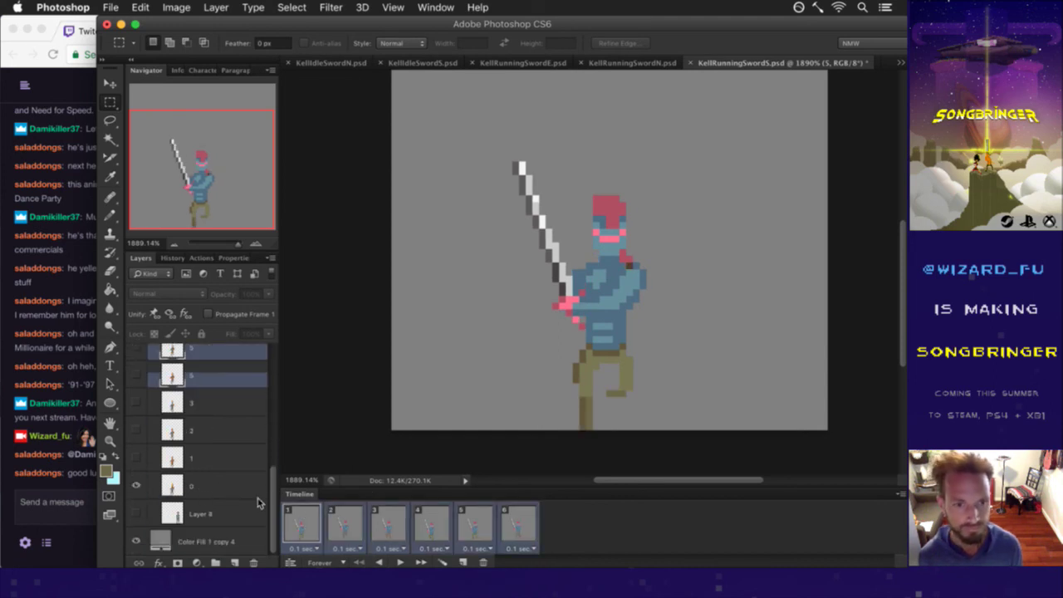
pyautogui.click(133, 540)
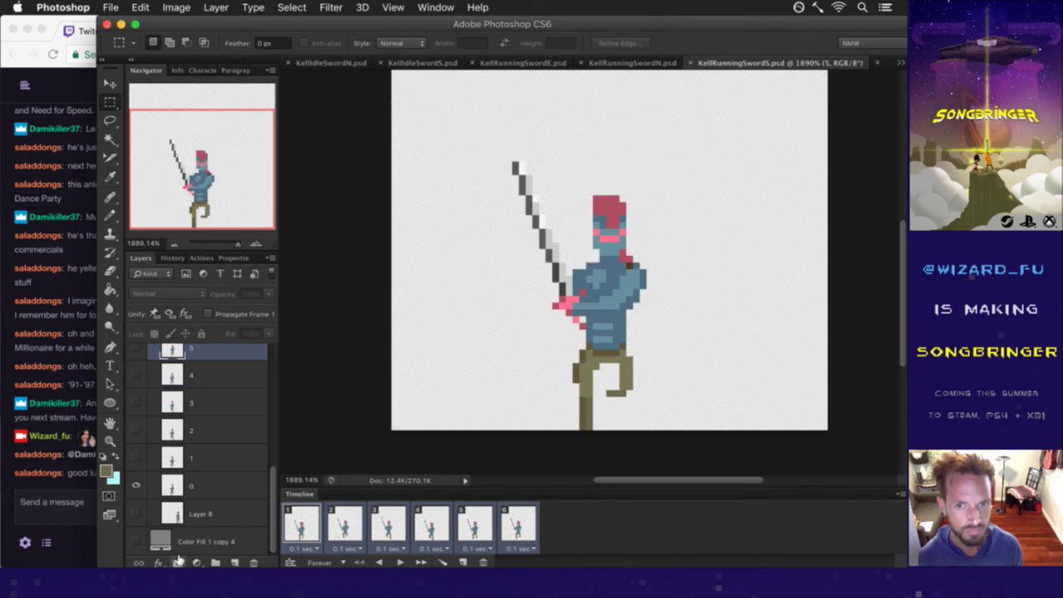
# Render all frames as the PNG image sequence KellRunningSwordS.png at document size and 10 fps.
pyautogui.press('super+alt+shift+r')
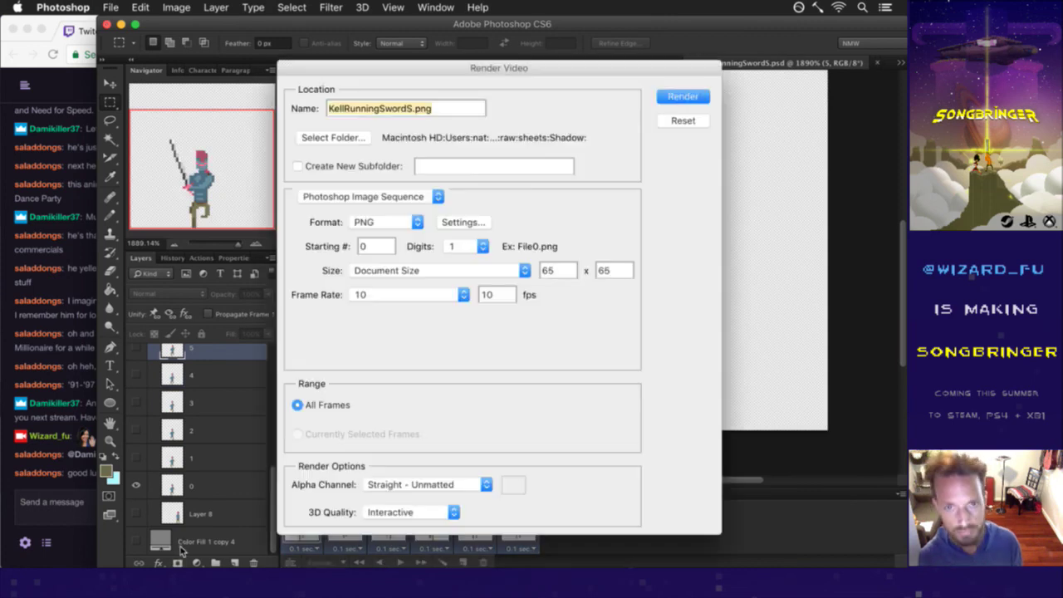
pyautogui.press('Return')
pyautogui.press('Return')
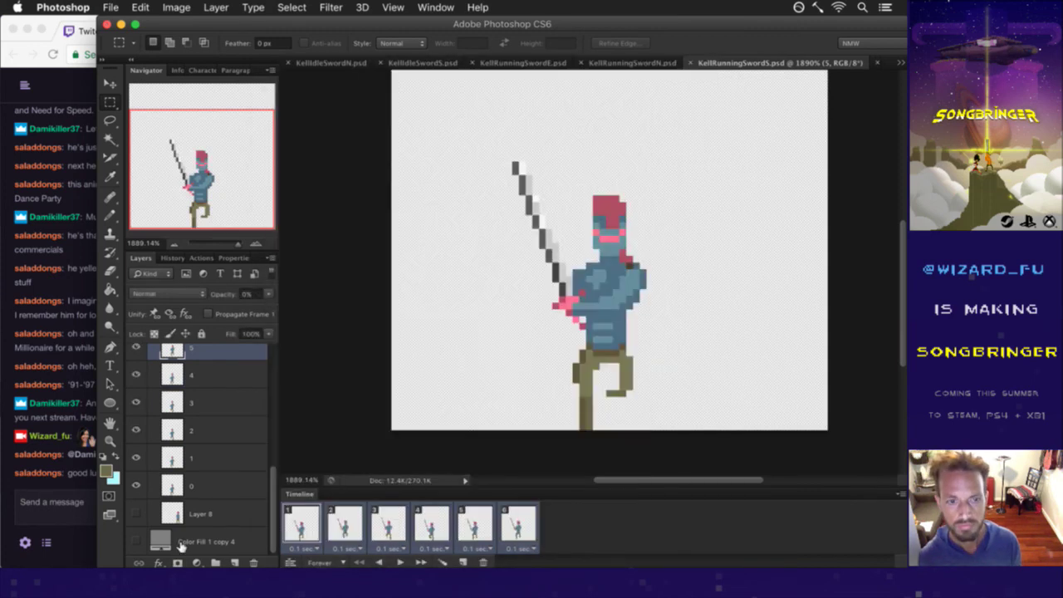
# Switch to iTerm2, launch the Songbringer build to check the character in the game, quit it and return to Photoshop.
pyautogui.press('super+Tab')
pyautogui.press('super+Tab')
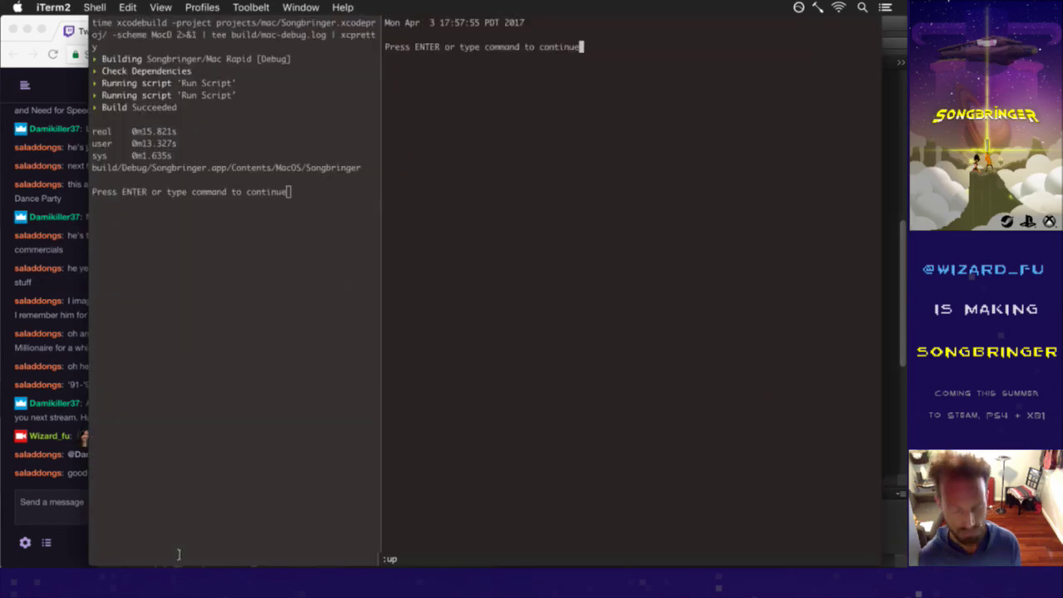
pyautogui.press('Return')
pyautogui.press('Return')
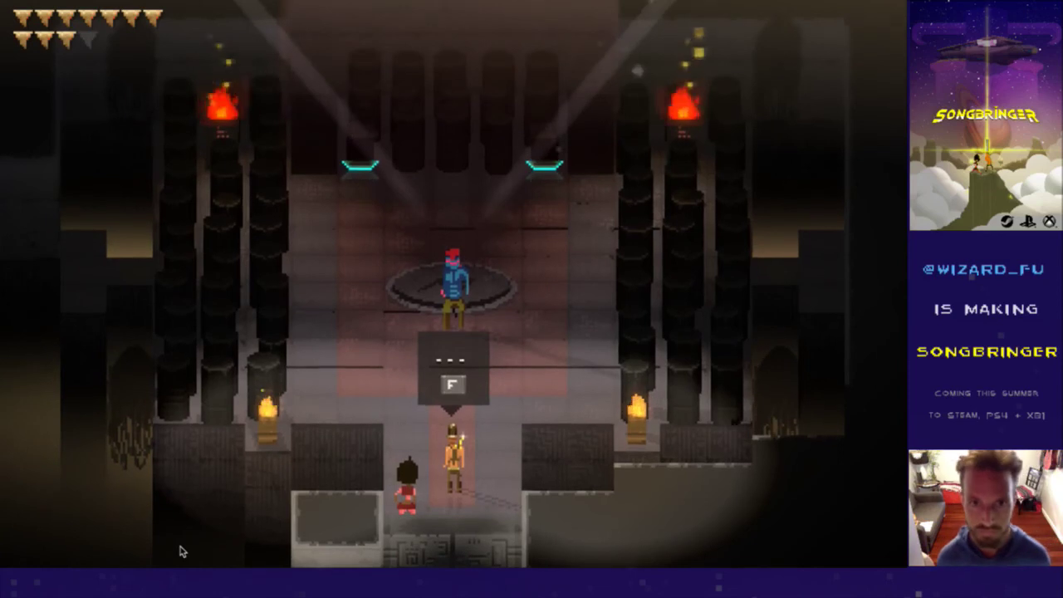
pyautogui.press('f')
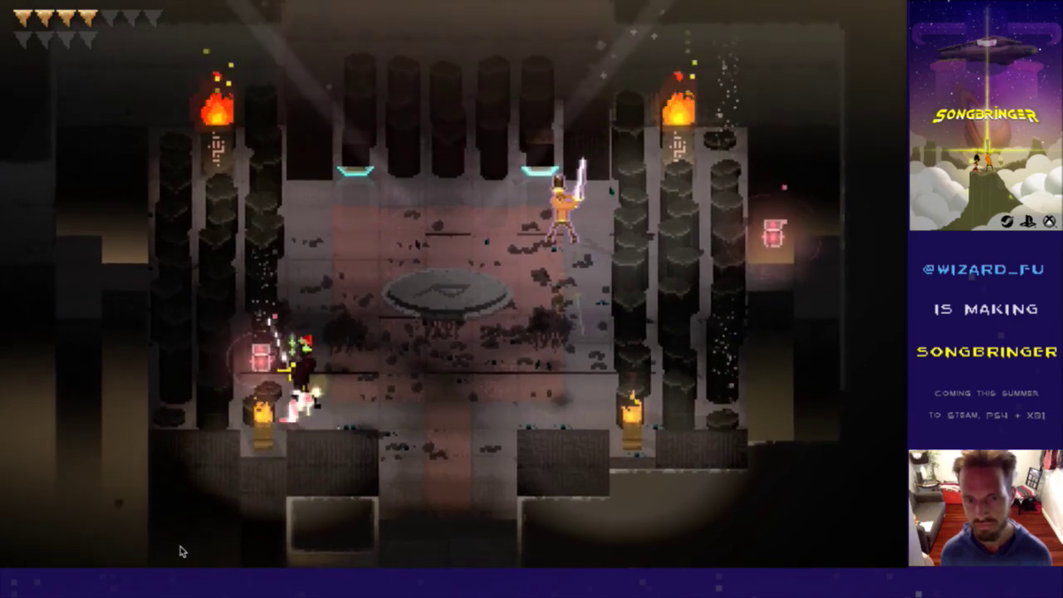
pyautogui.press('super+q')
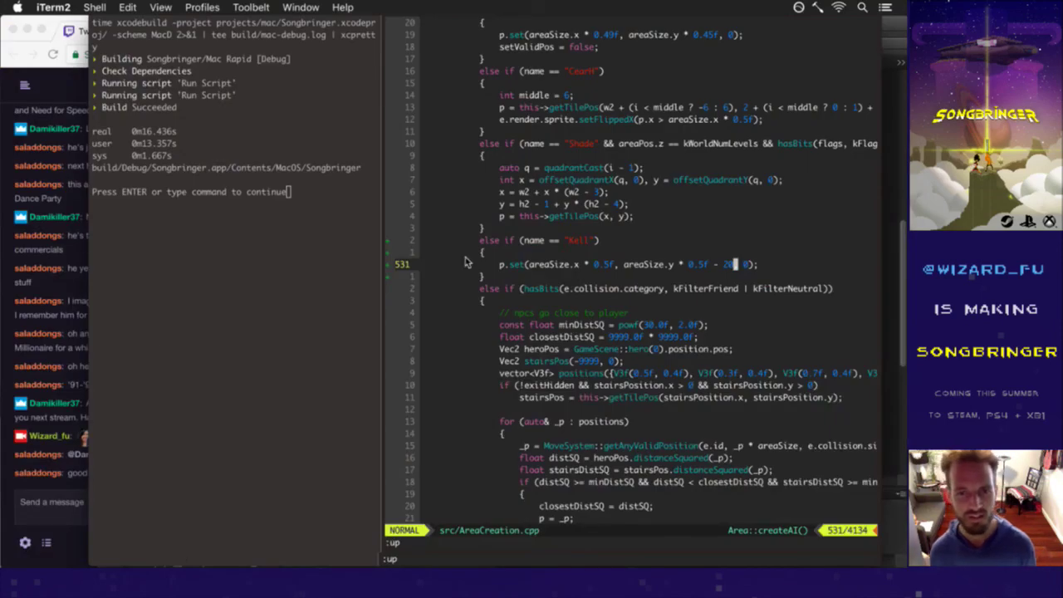
pyautogui.press('super+Tab')
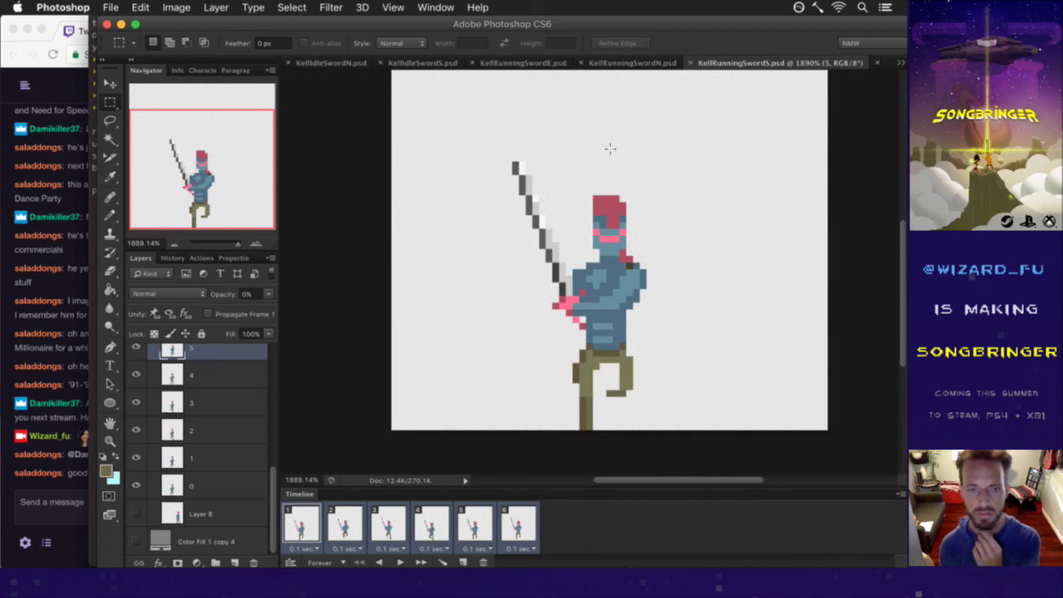
# Switch to Gameshow to check the stream status, minimize its window and return to Photoshop.
pyautogui.press('super+shift+Tab')
pyautogui.press('super+shift+Tab')
pyautogui.press('super+shift+Tab')
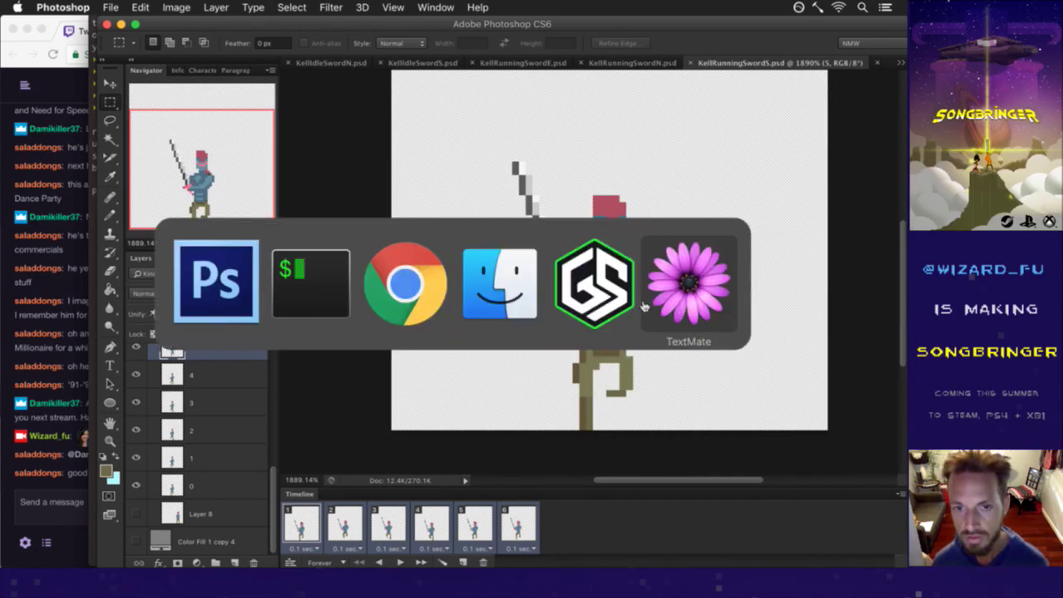
pyautogui.moveTo(893, 316)
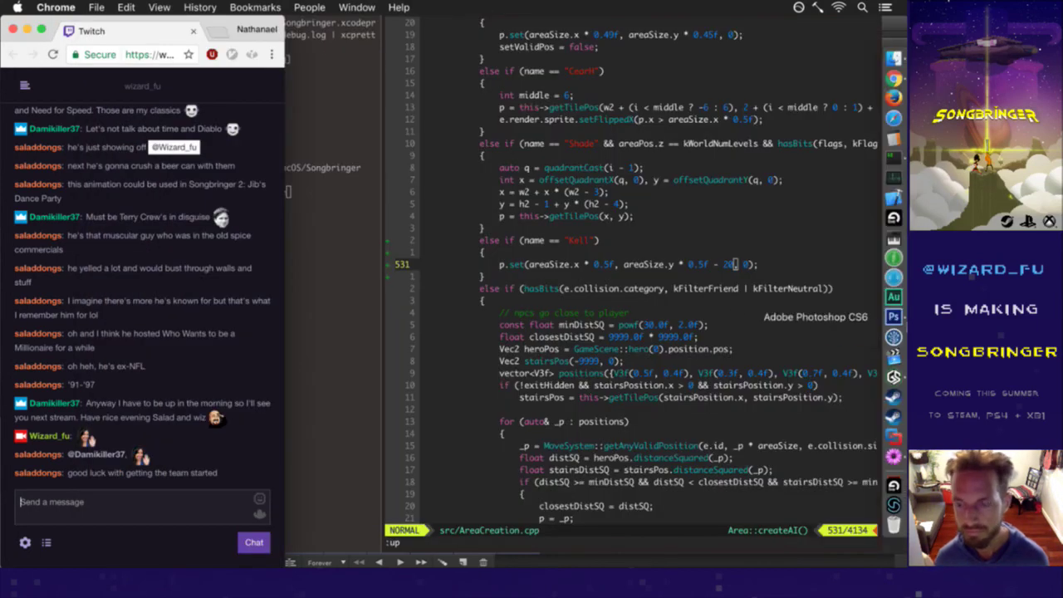
pyautogui.click(893, 376)
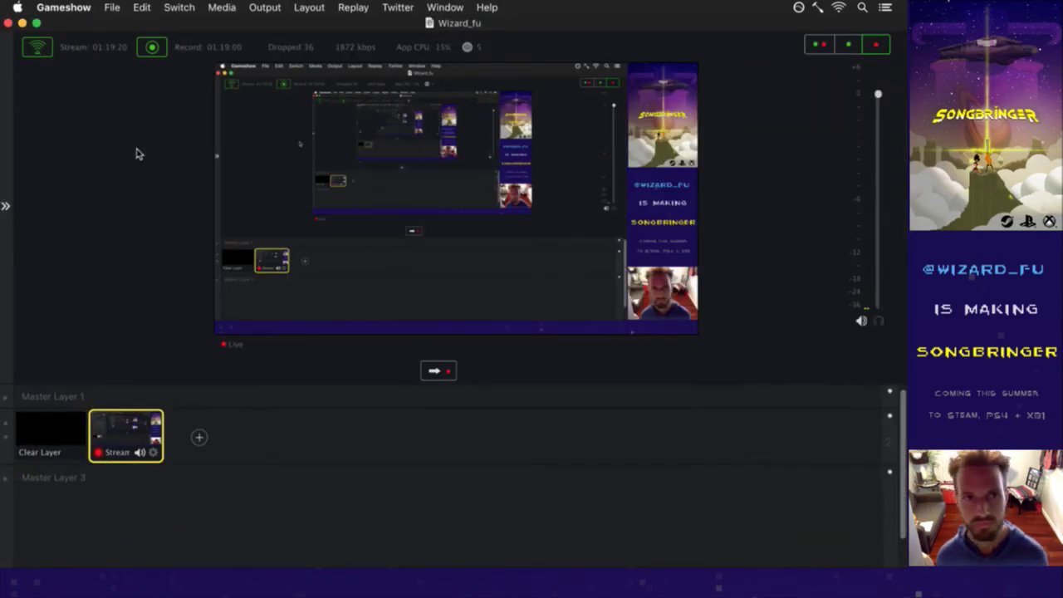
pyautogui.click(22, 23)
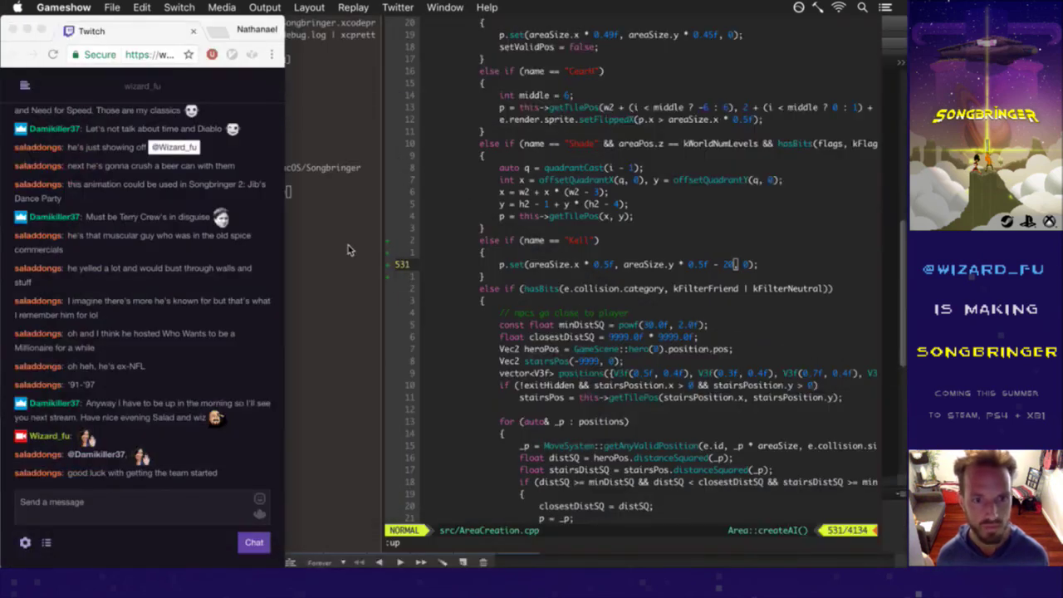
pyautogui.press('super+Tab')
pyautogui.press('super+Tab')
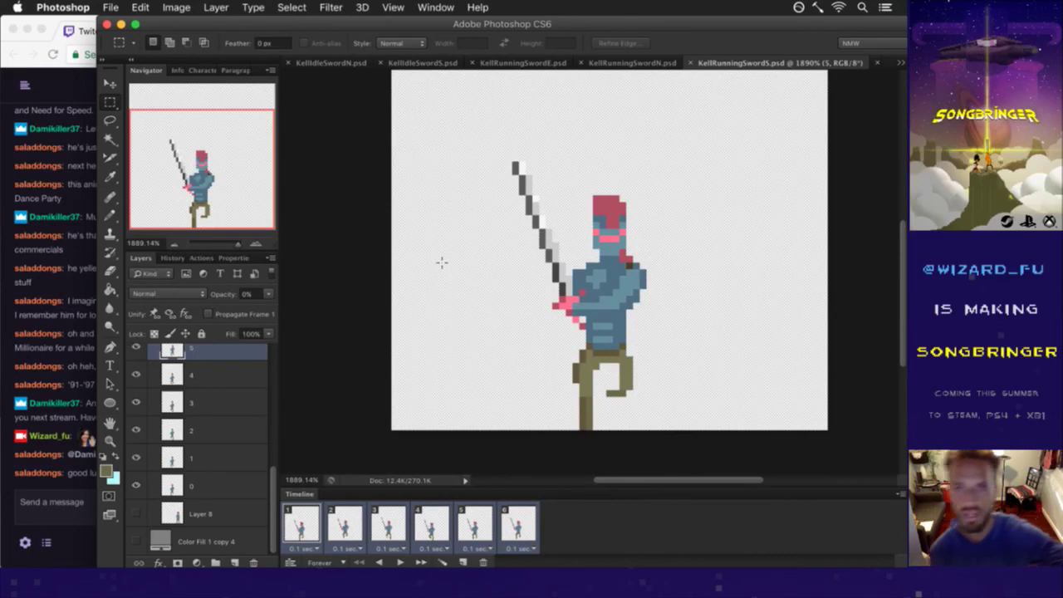
# Open the KellRunningSwordE.psd document and hide its lev adjustment layer in frame 1.
pyautogui.click(516, 63)
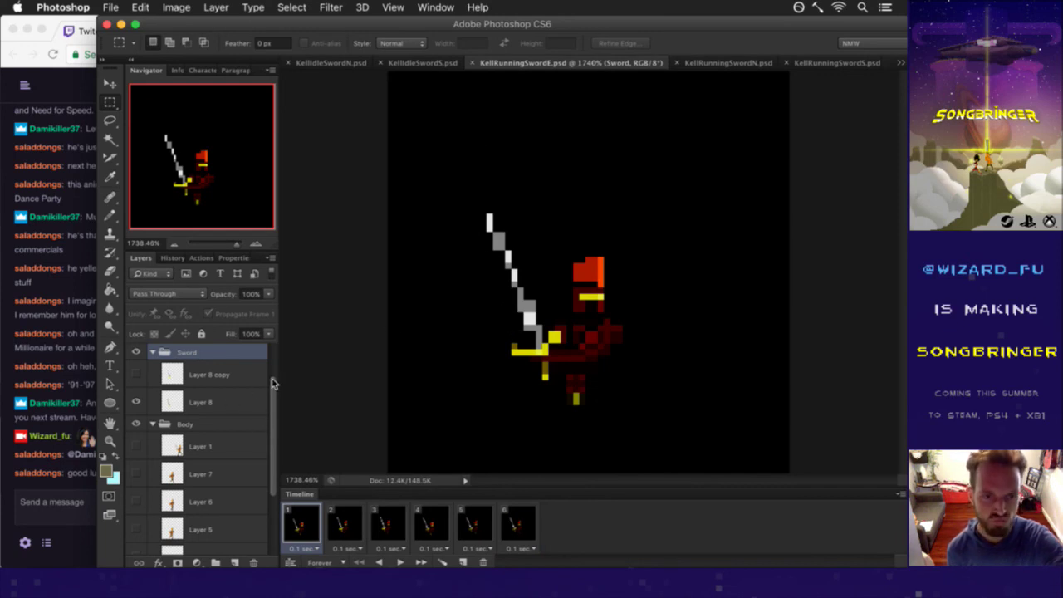
pyautogui.scroll(2, 207, 390)
pyautogui.click(184, 365)
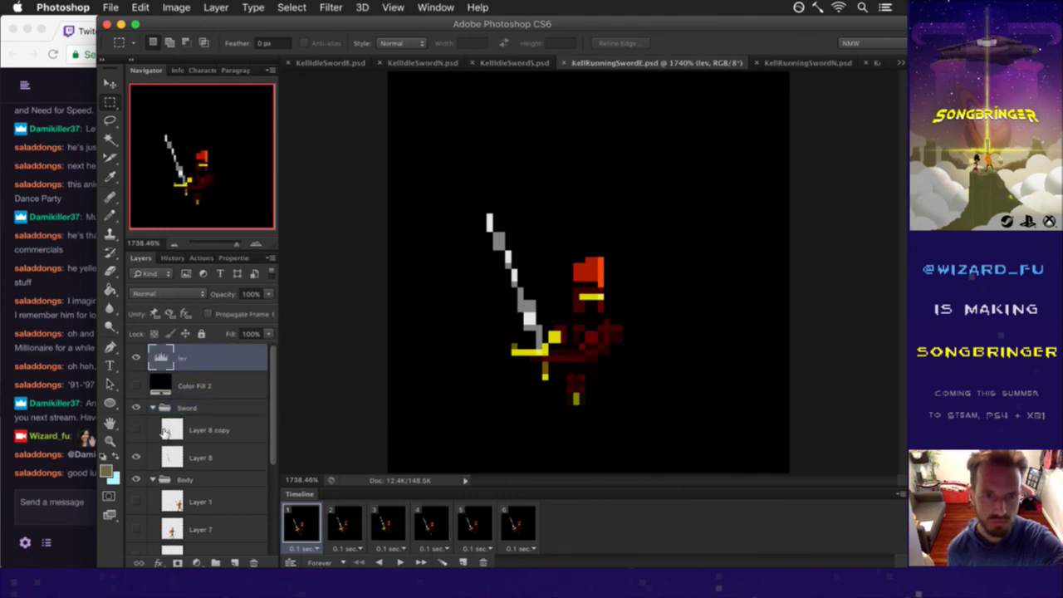
pyautogui.click(197, 563)
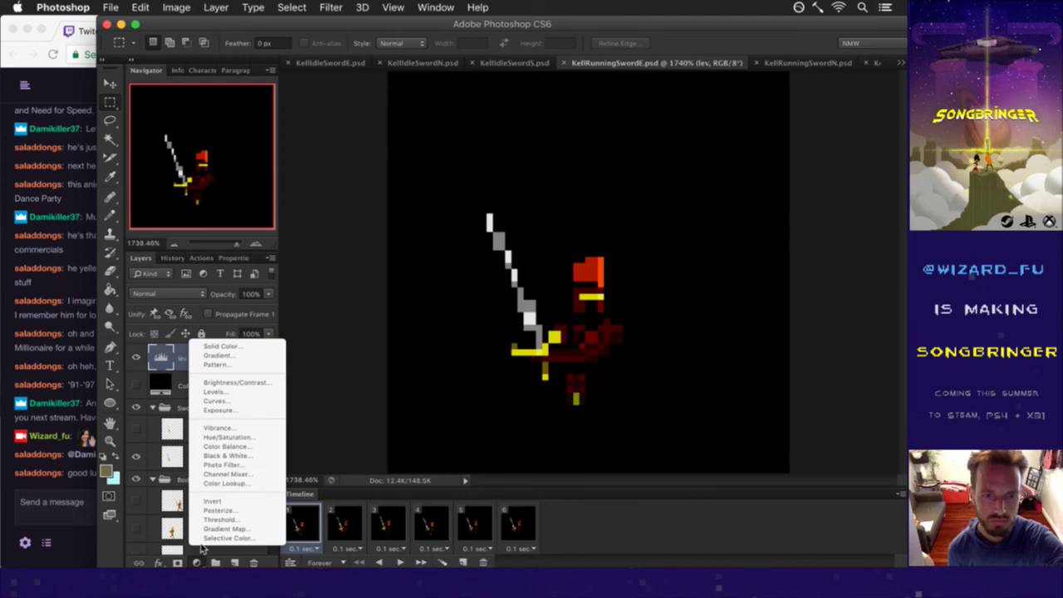
pyautogui.click(178, 370)
pyautogui.click(137, 357)
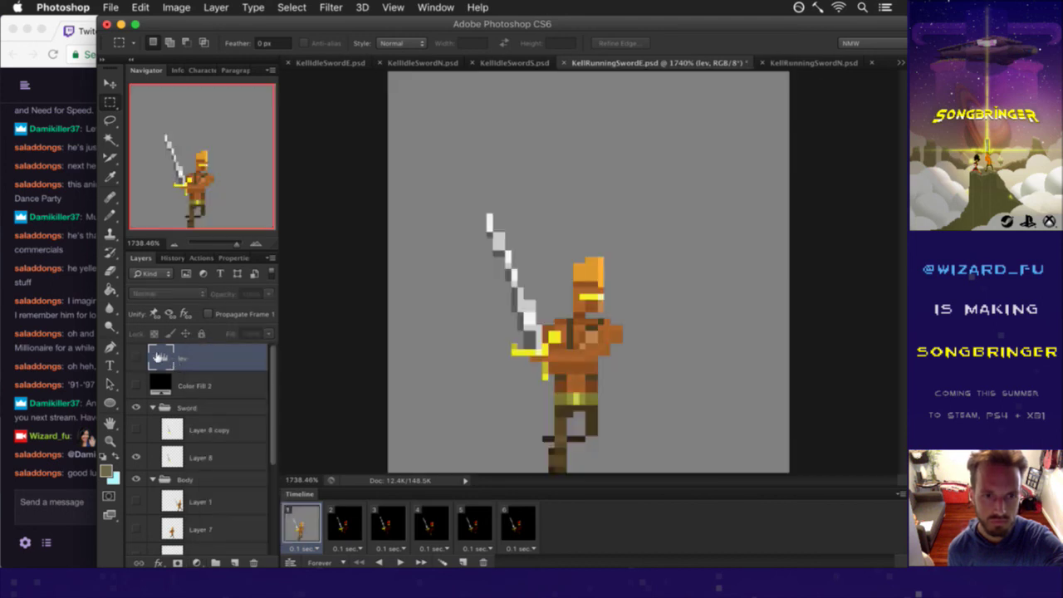
# Add a Hue/Saturation adjustment above lev, try Colorize and turn it off, and set the hue to +151.
pyautogui.click(197, 563)
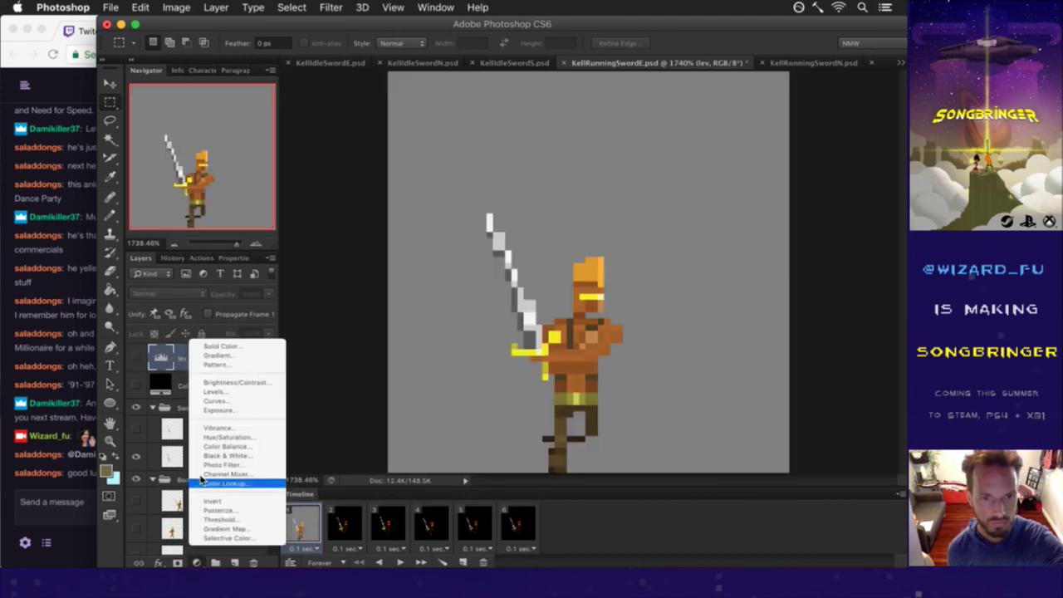
pyautogui.click(222, 436)
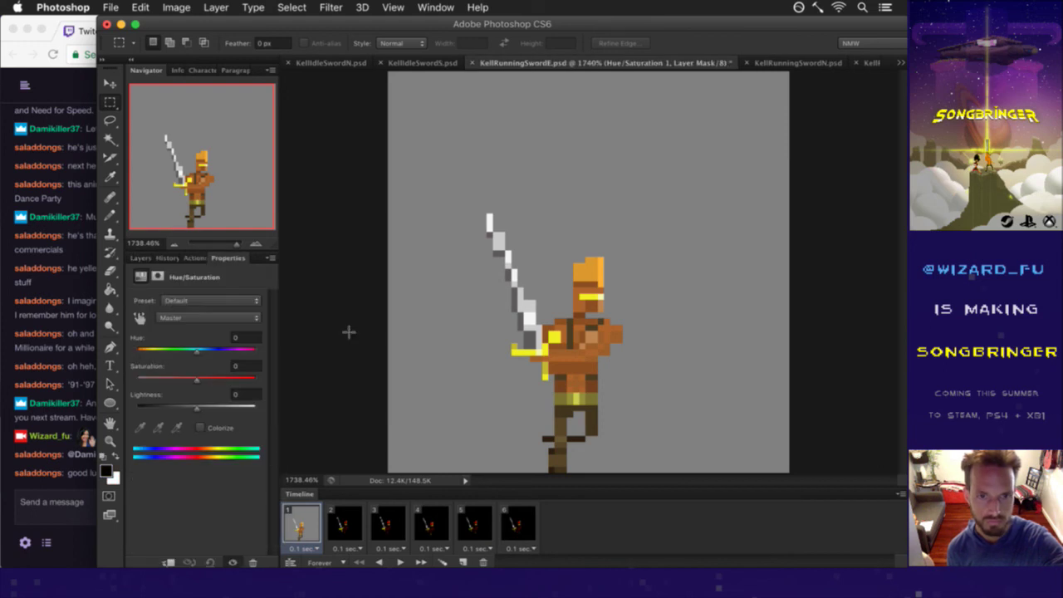
pyautogui.click(216, 427)
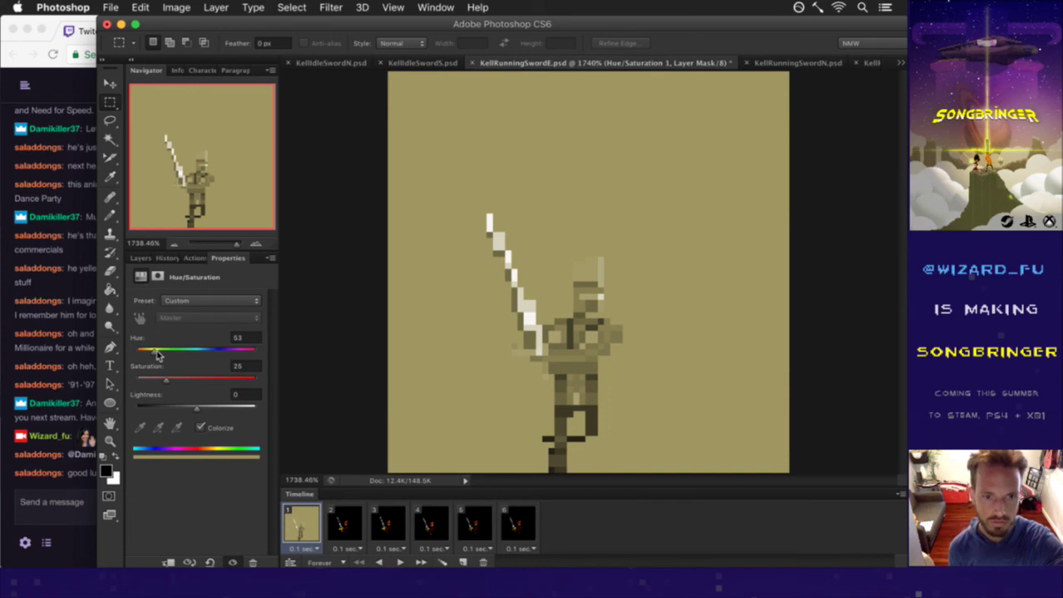
pyautogui.click(200, 427)
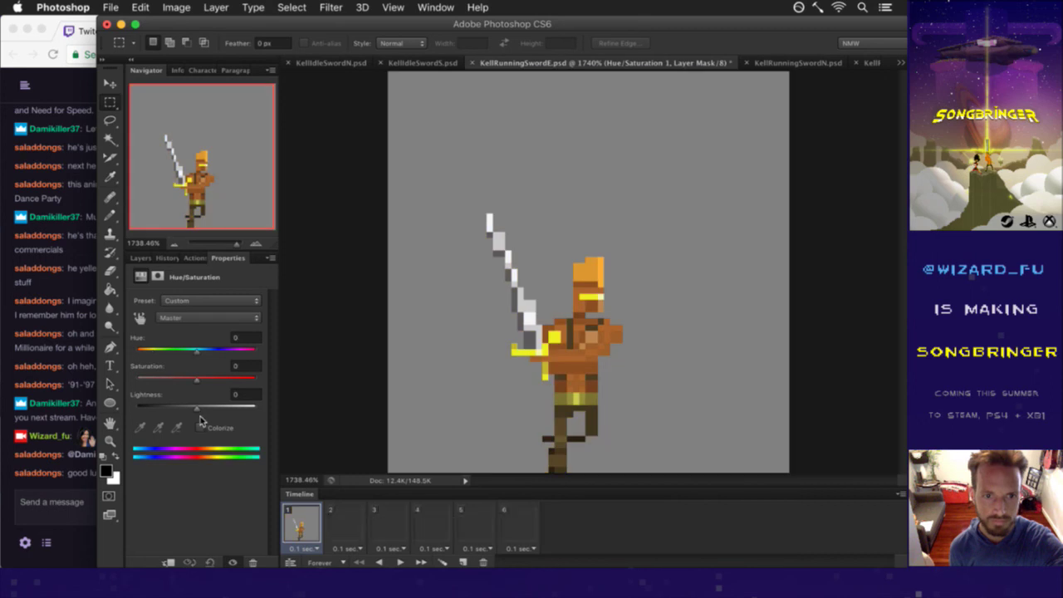
pyautogui.moveTo(196, 352); pyautogui.dragTo(251, 358)
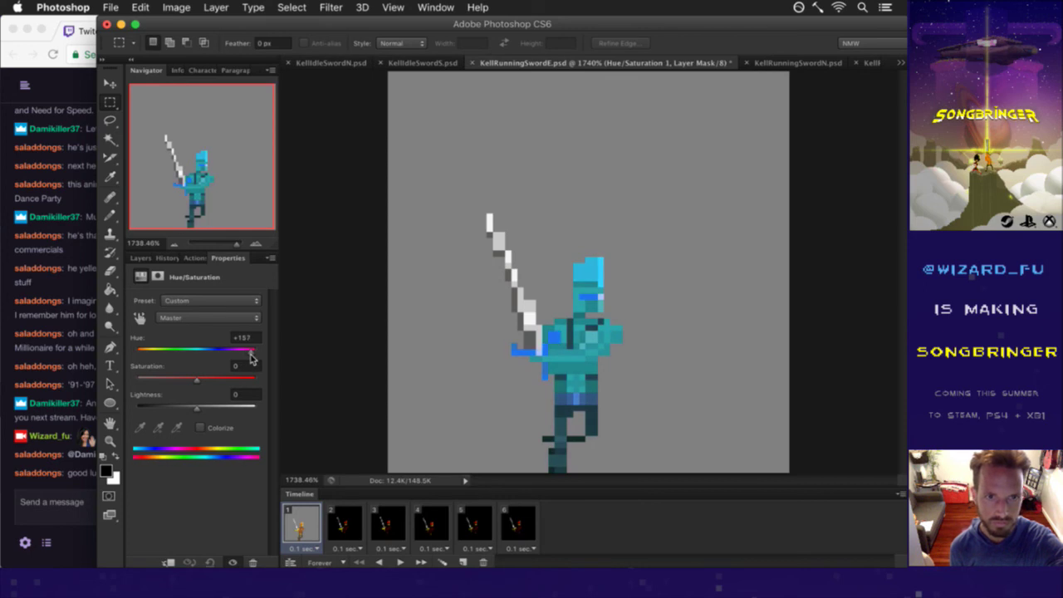
pyautogui.moveTo(251, 359); pyautogui.dragTo(247, 359)
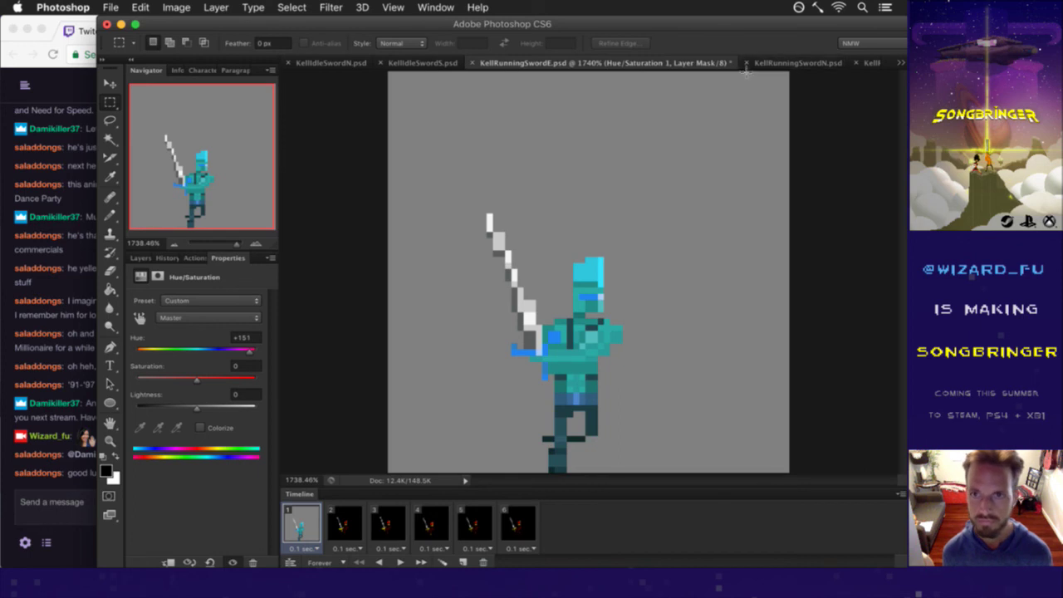
# Sample the blue torso colour in KellIdleS.psd, inspect its values in the Color Picker, and return to KellRunningSwordE.psd.
pyautogui.click(901, 63)
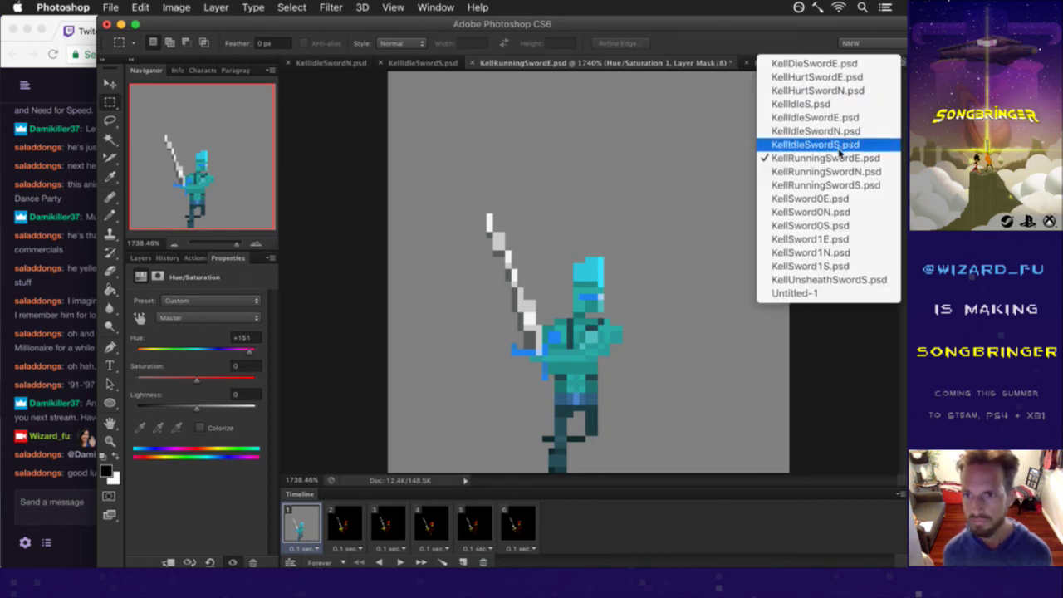
pyautogui.click(835, 104)
pyautogui.press('i')
pyautogui.click(563, 292)
pyautogui.click(107, 470)
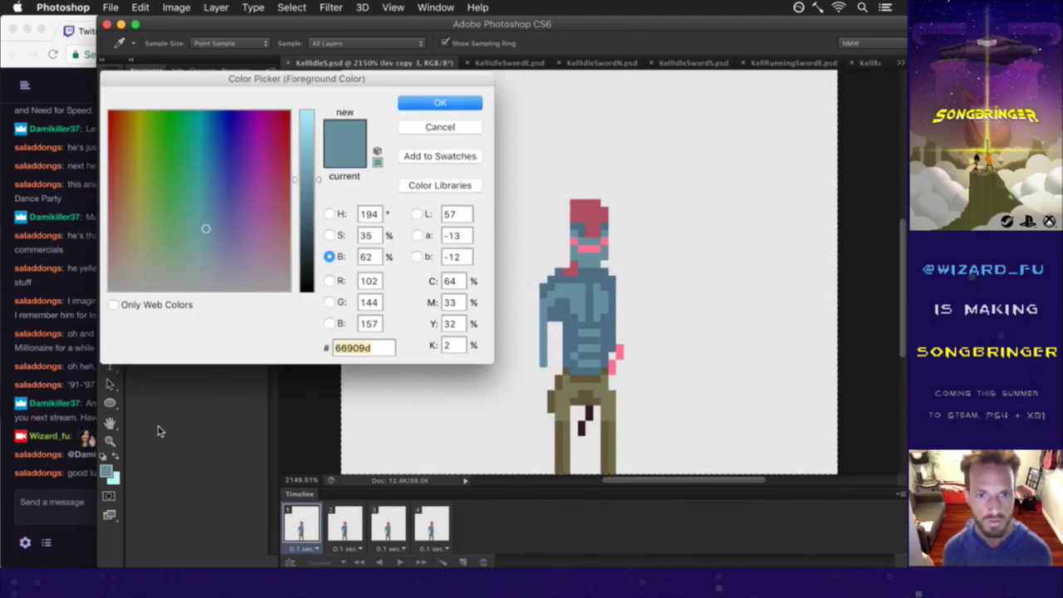
pyautogui.click(441, 114)
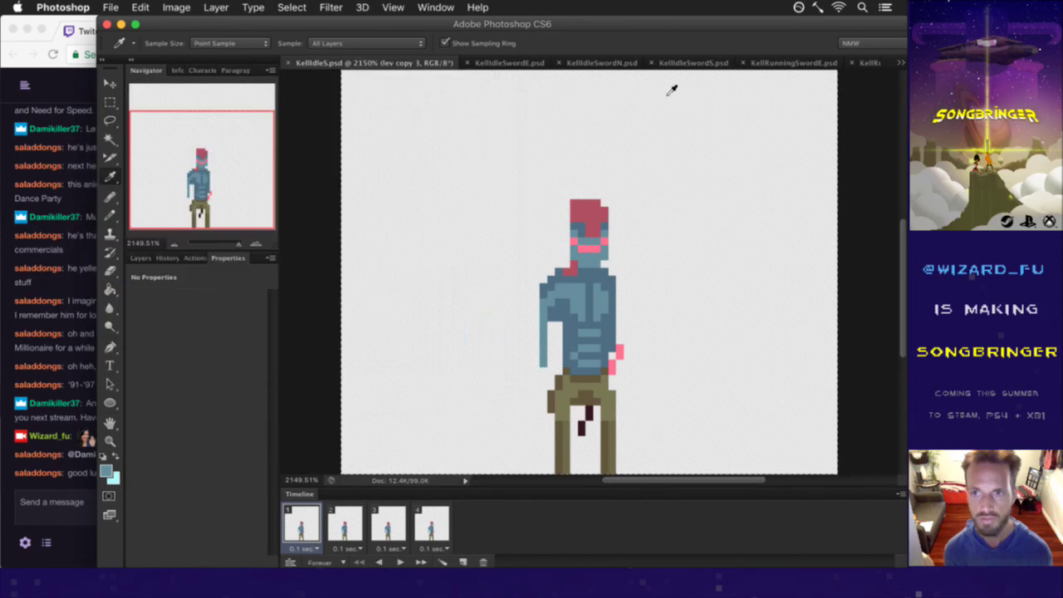
pyautogui.click(899, 63)
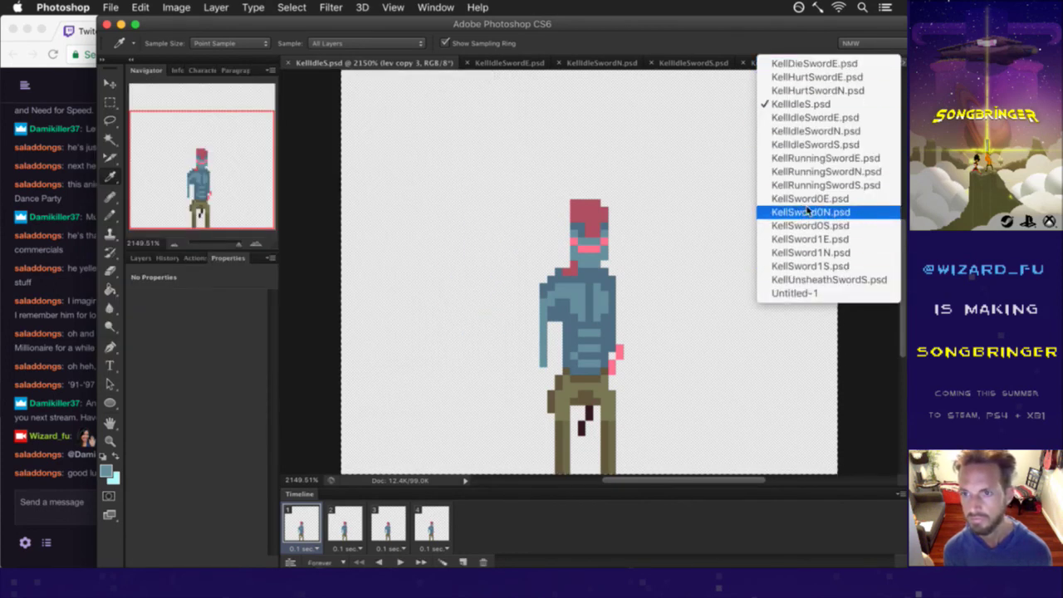
pyautogui.click(815, 158)
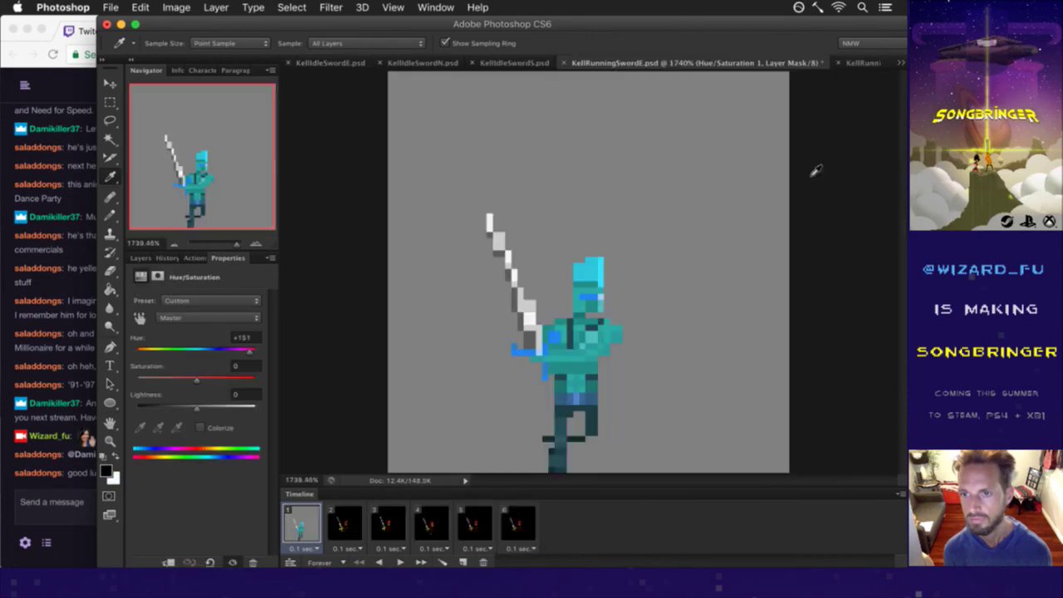
# Show the Info readout for reading pixel colour values and switch to the KellIdleS.psd document.
pyautogui.click(901, 64)
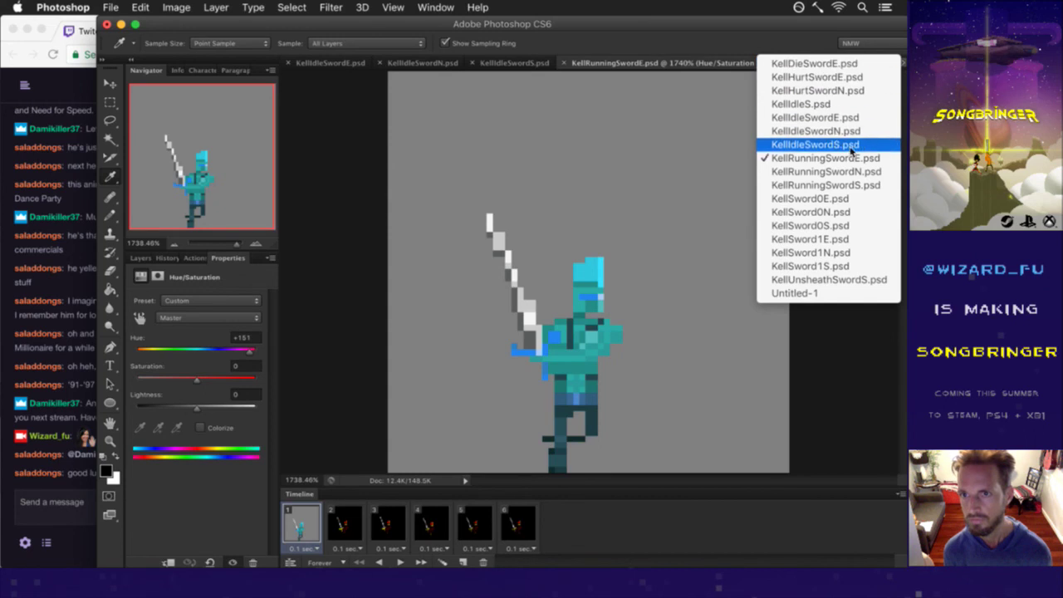
pyautogui.click(737, 207)
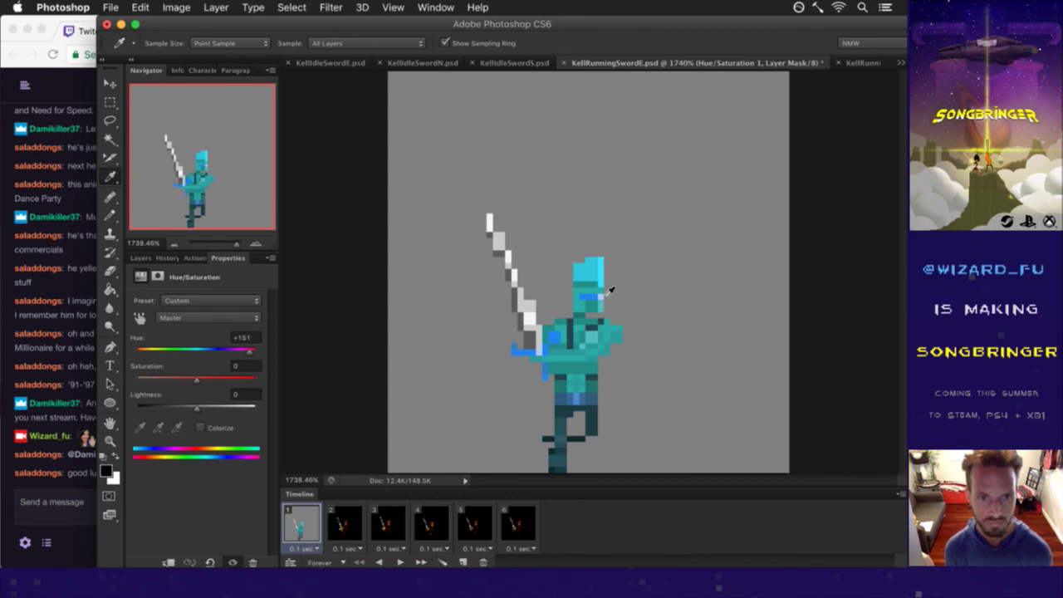
pyautogui.click(178, 71)
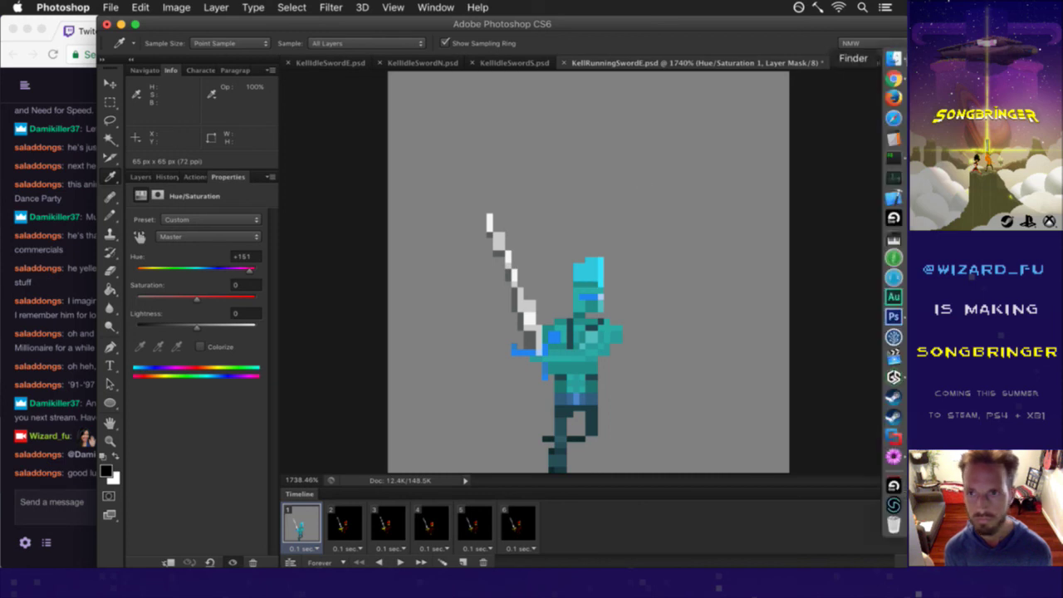
pyautogui.click(900, 62)
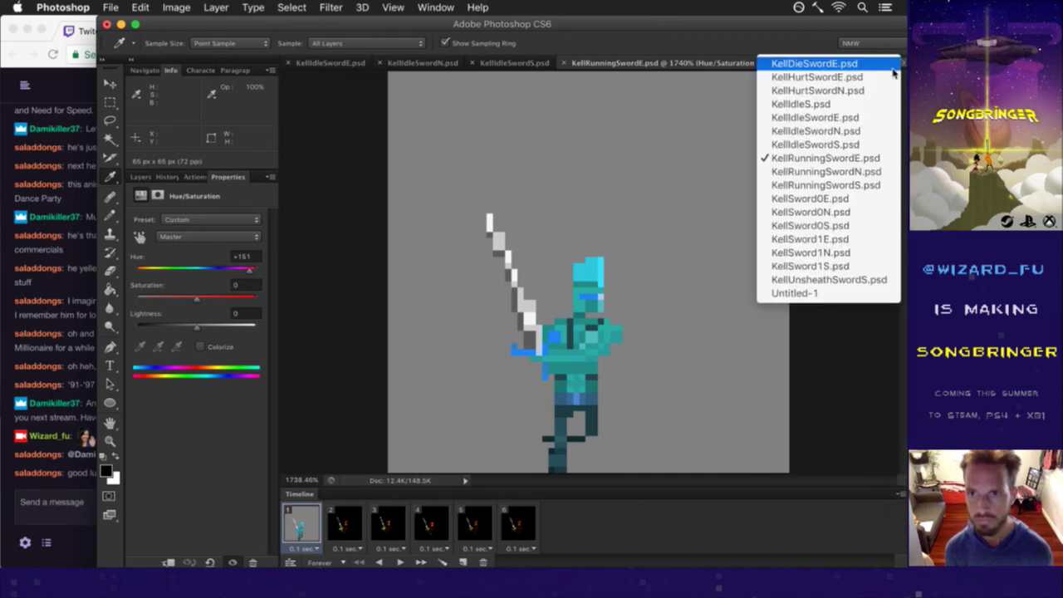
pyautogui.click(857, 108)
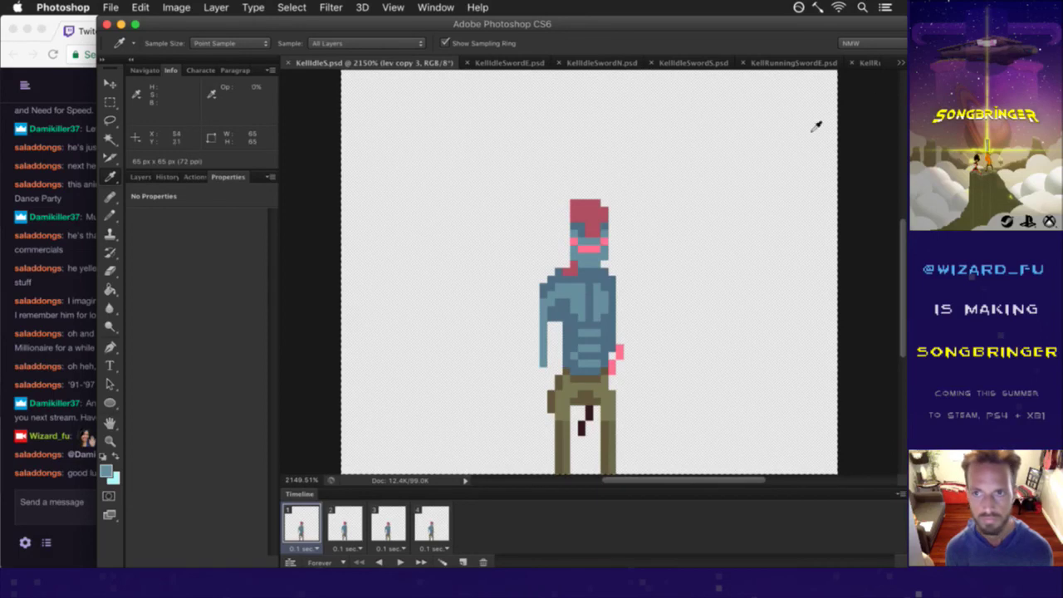
# Return to KellRunningSwordE.psd and set the Hue/Saturation adjustment's saturation to -50 and its hue to +150.
pyautogui.click(900, 62)
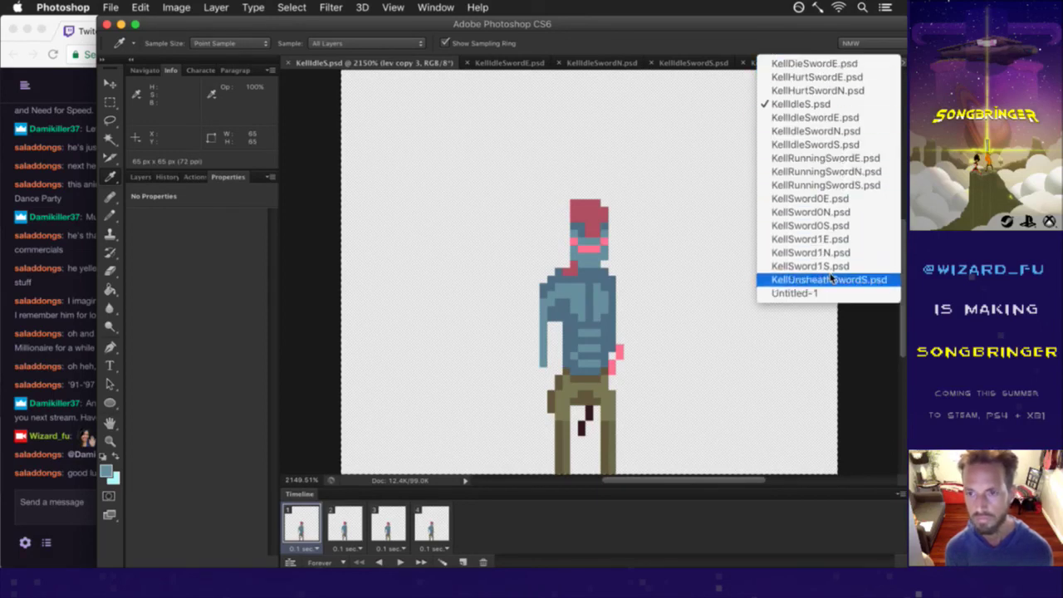
pyautogui.click(837, 158)
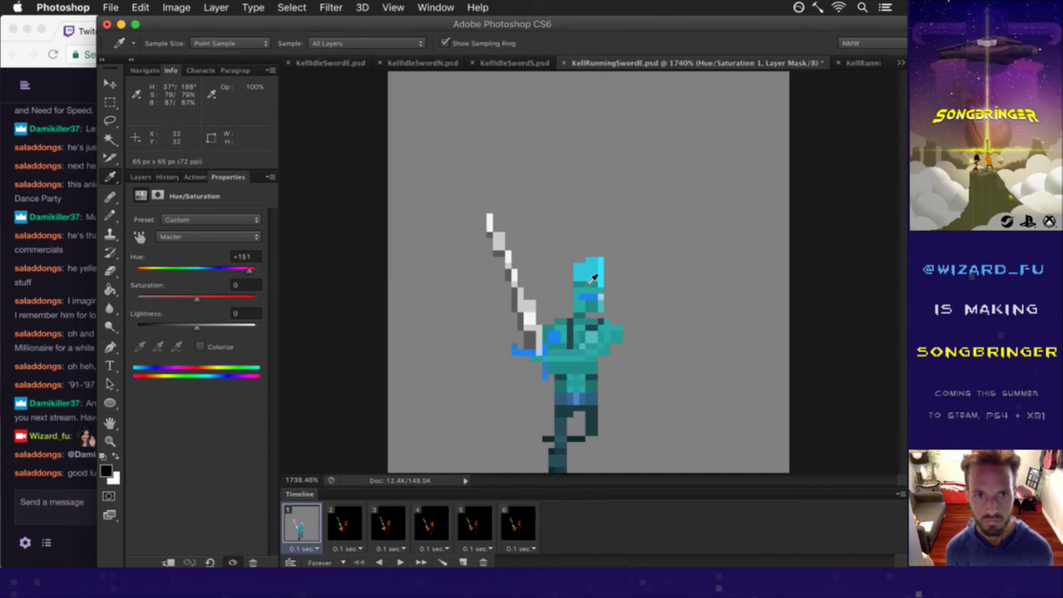
pyautogui.moveTo(197, 299); pyautogui.dragTo(175, 301)
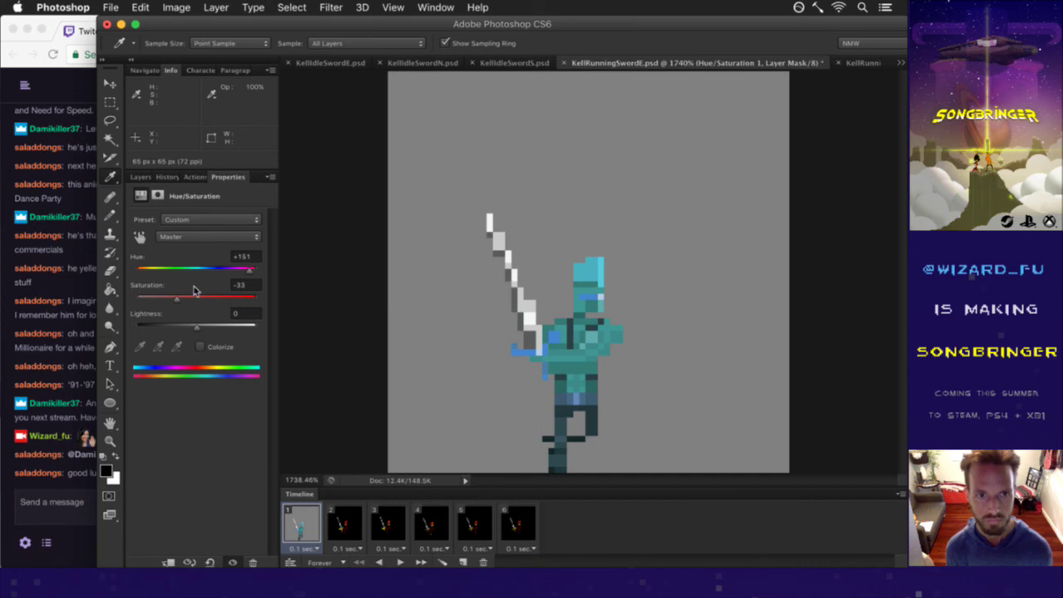
pyautogui.moveTo(173, 300); pyautogui.dragTo(169, 301)
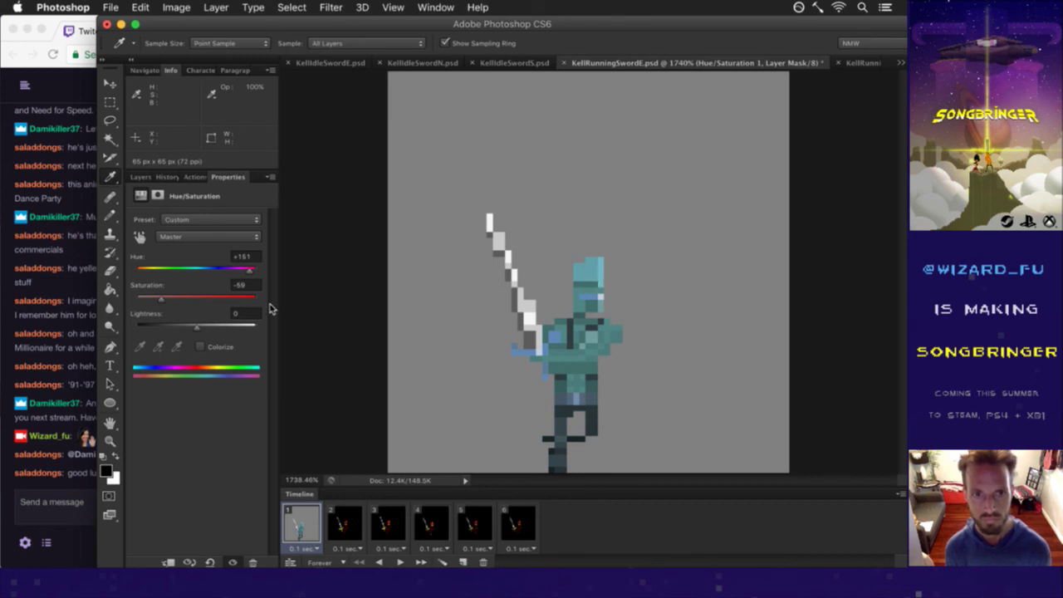
pyautogui.click(242, 285)
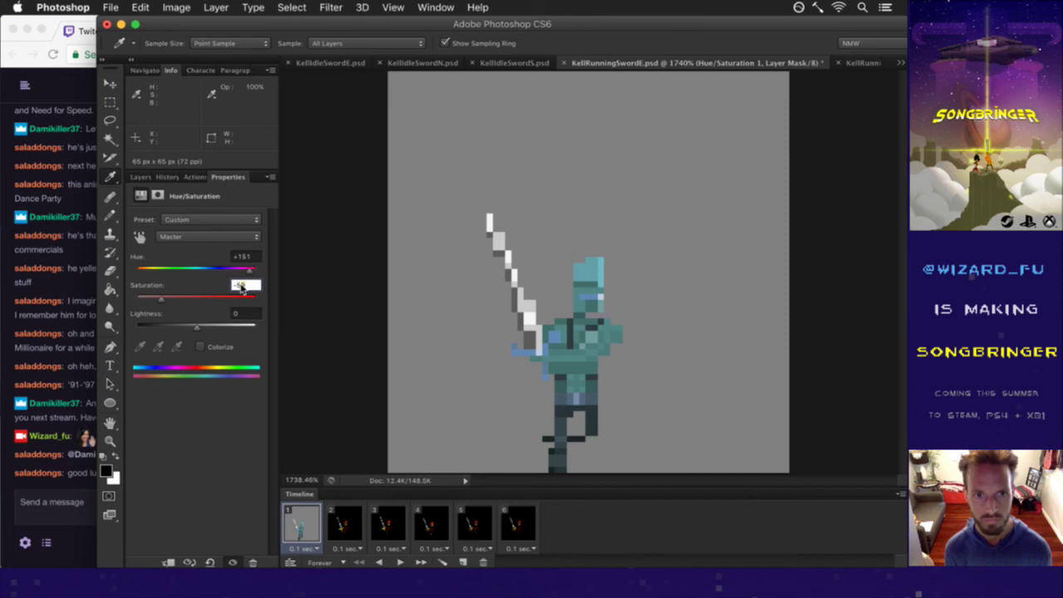
pyautogui.write('-50')
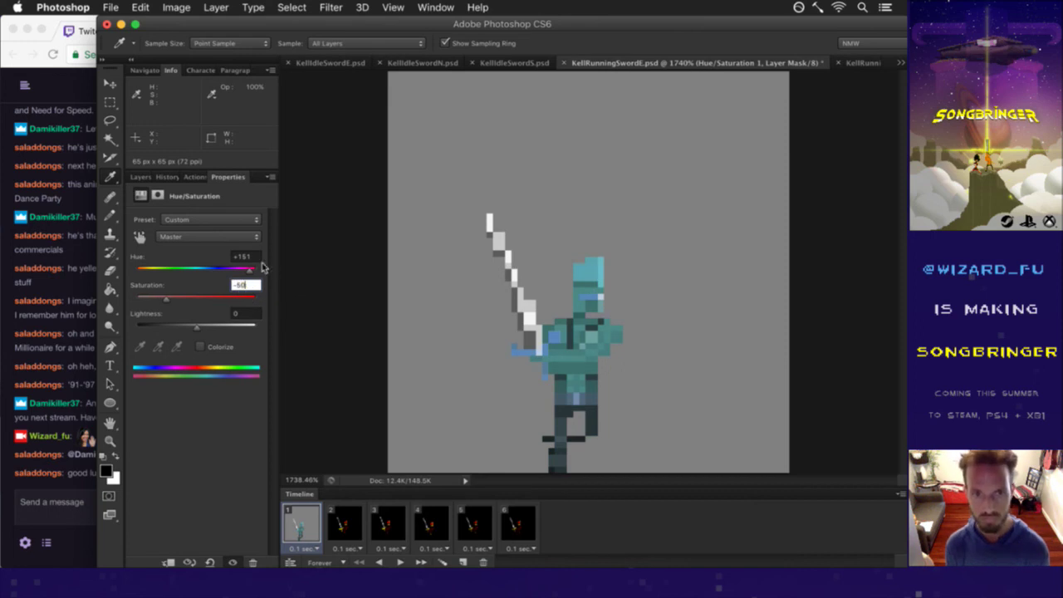
pyautogui.click(246, 257)
pyautogui.write('+150')
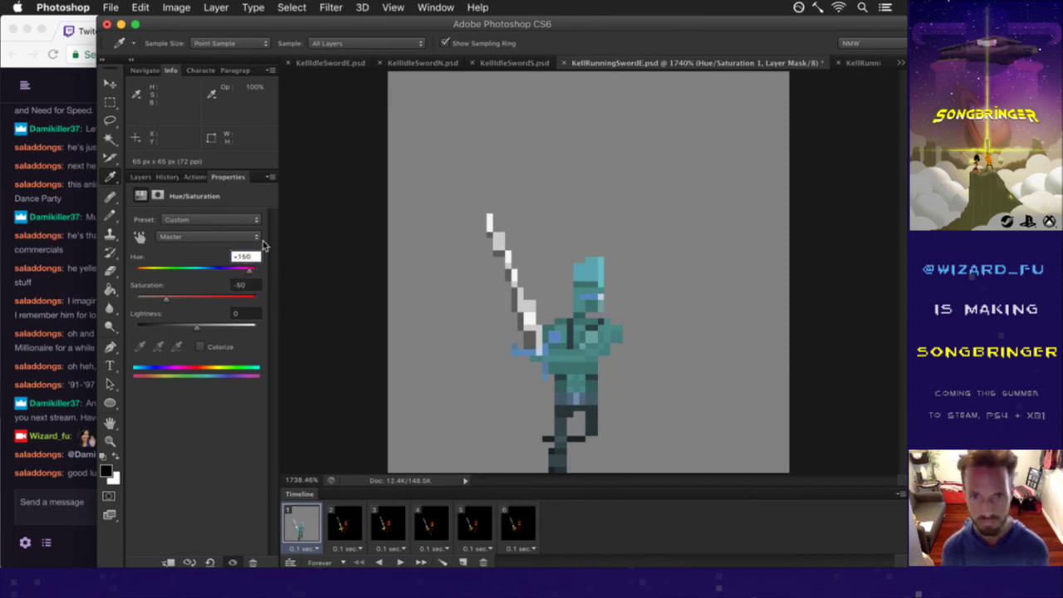
# Delete the layer mask of the Hue/Saturation adjustment and turn off Propagate Frame 1.
pyautogui.click(141, 177)
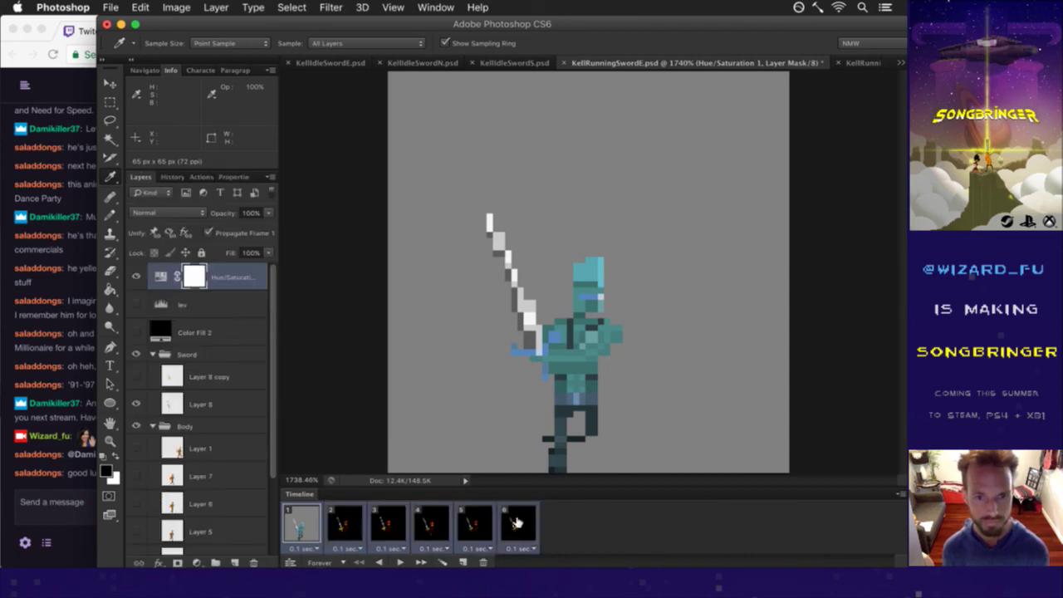
pyautogui.rightClick(193, 276)
pyautogui.click(221, 306)
pyautogui.click(207, 233)
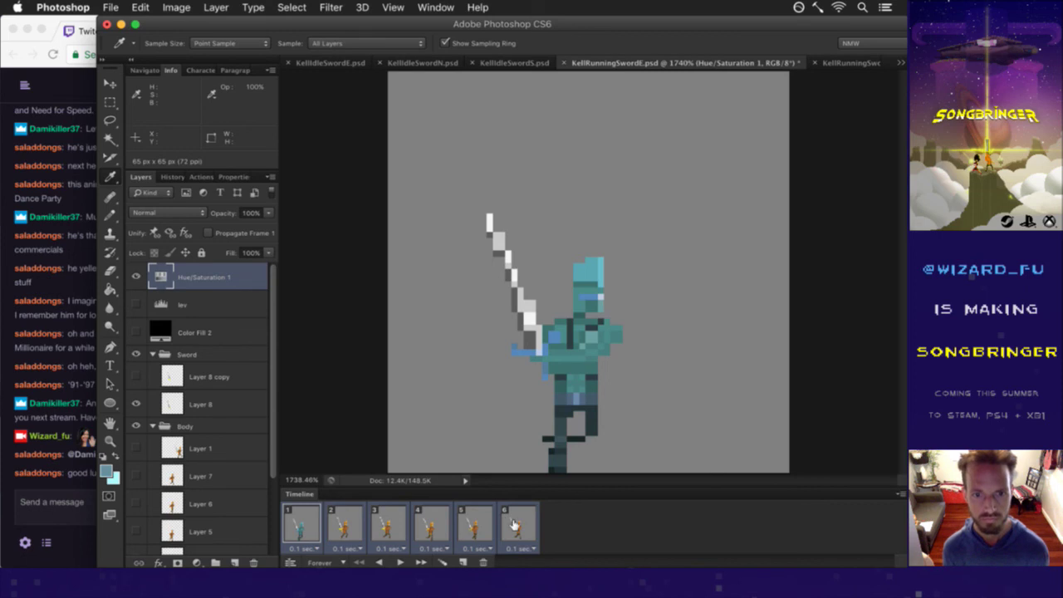
# Make the Hue/Saturation adjustment visible in all six frames and export the KellRunningSwordE animation.
pyautogui.click(137, 278)
pyautogui.click(137, 278)
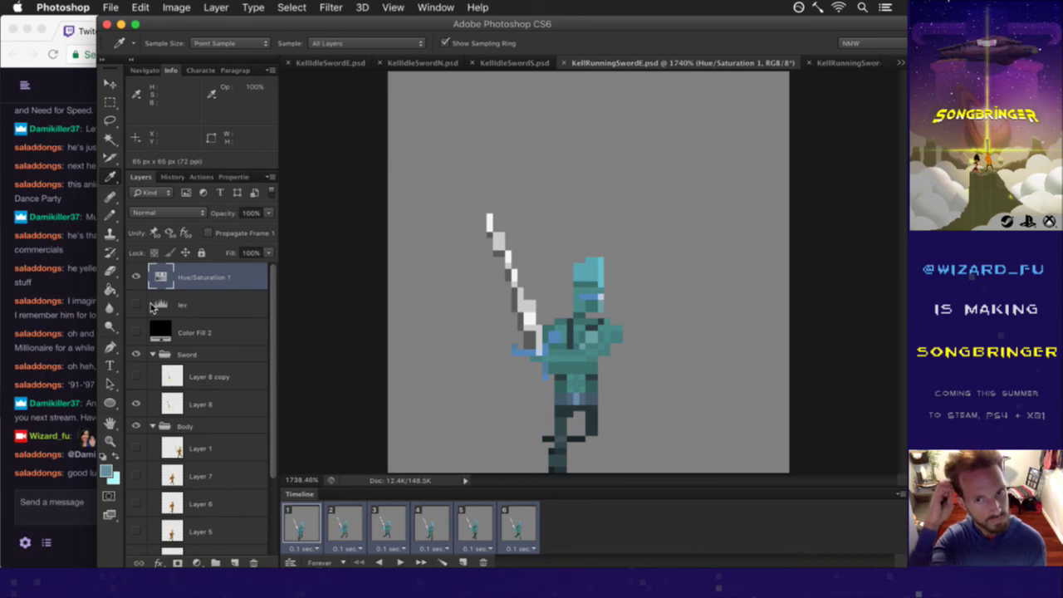
pyautogui.press('super+1')
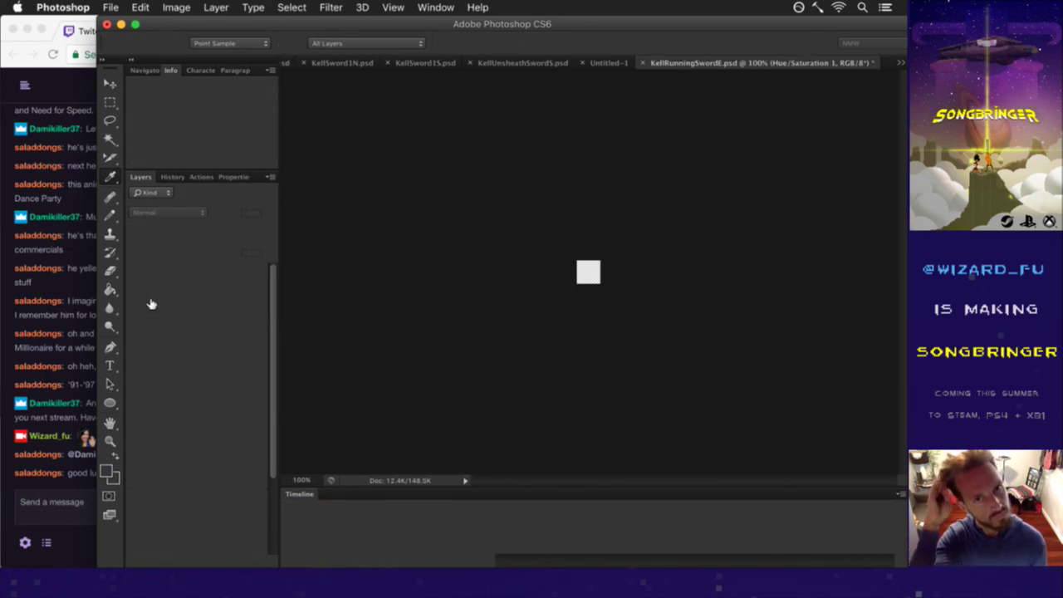
pyautogui.press('super+0')
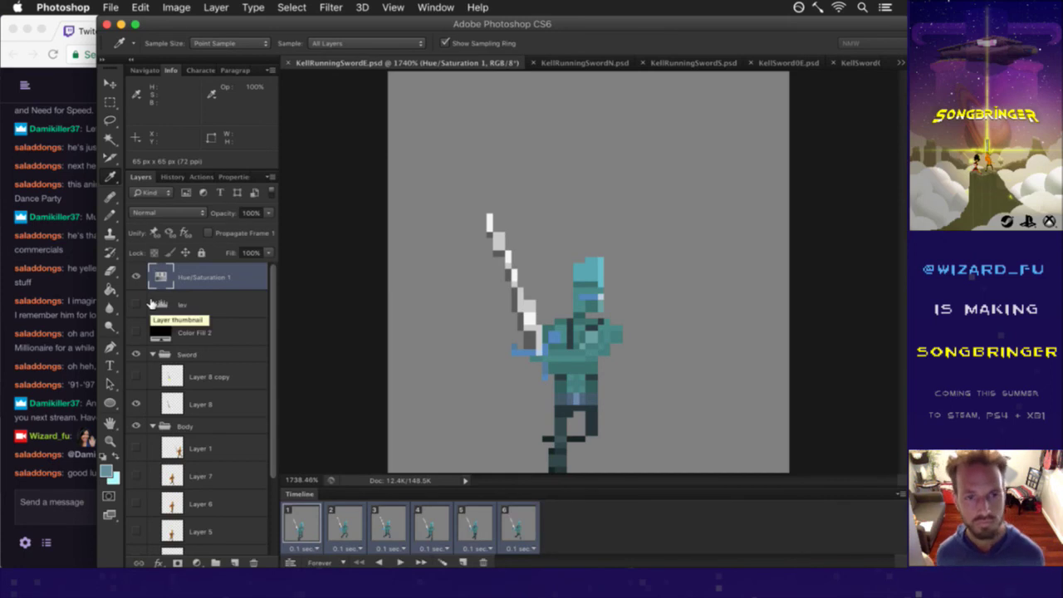
# Duplicate the Hue/Saturation 1 layer into the KellRunningSwordN.psd document.
pyautogui.rightClick(219, 273)
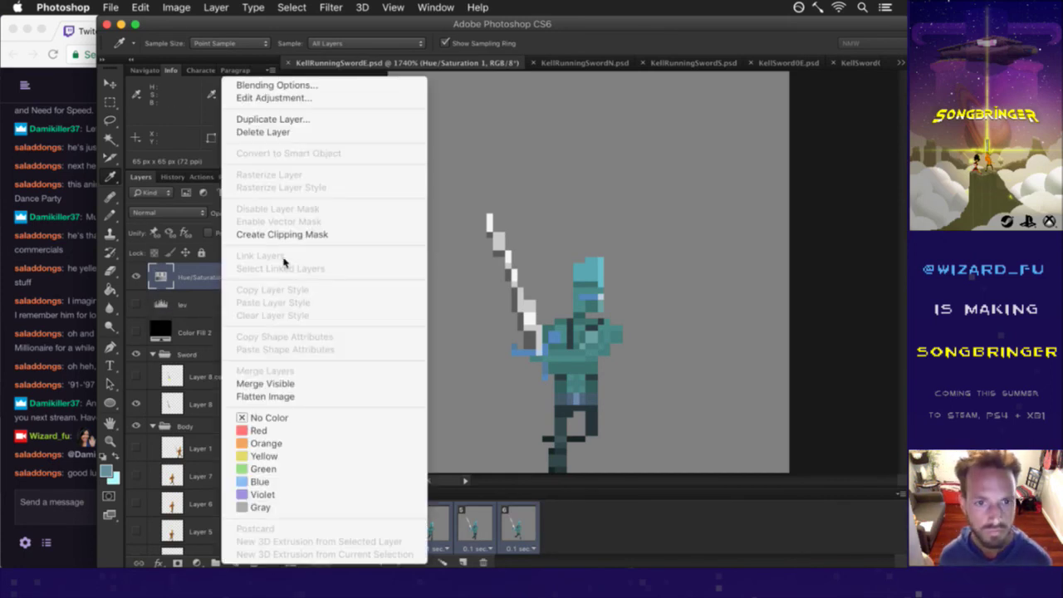
pyautogui.click(220, 284)
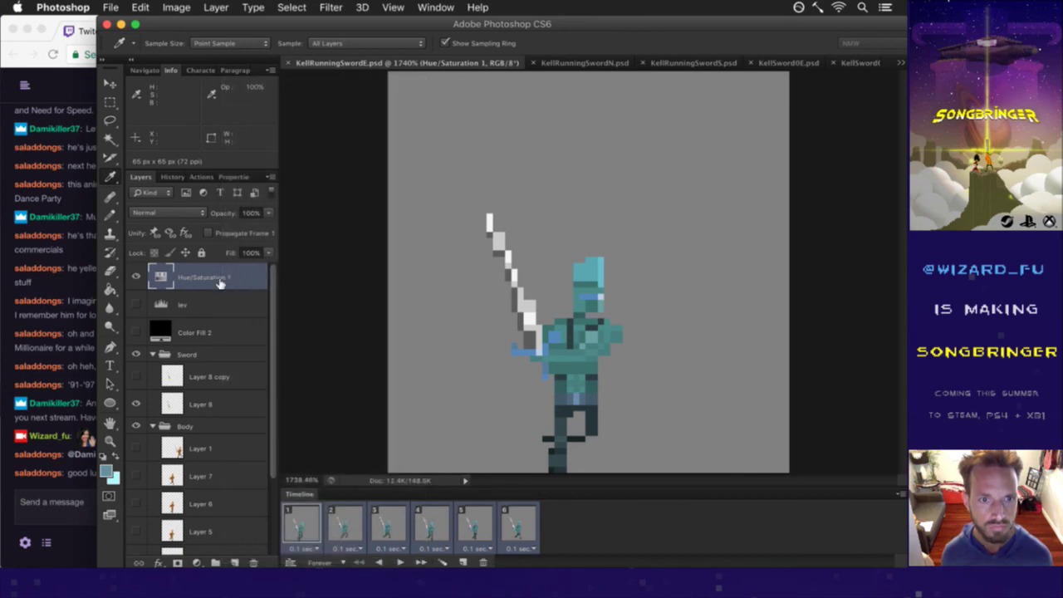
pyautogui.rightClick(233, 274)
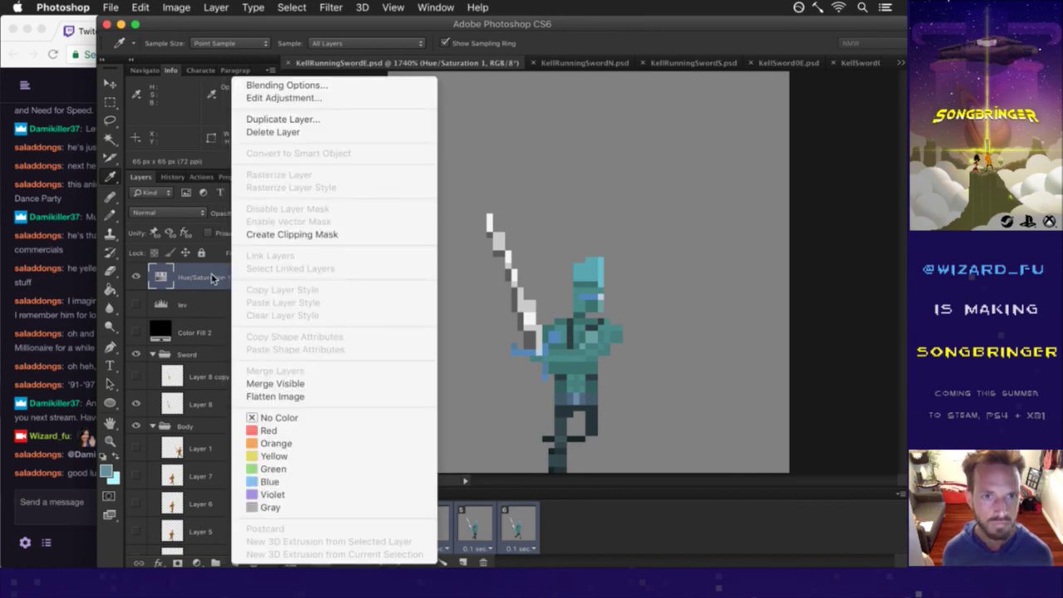
pyautogui.click(282, 119)
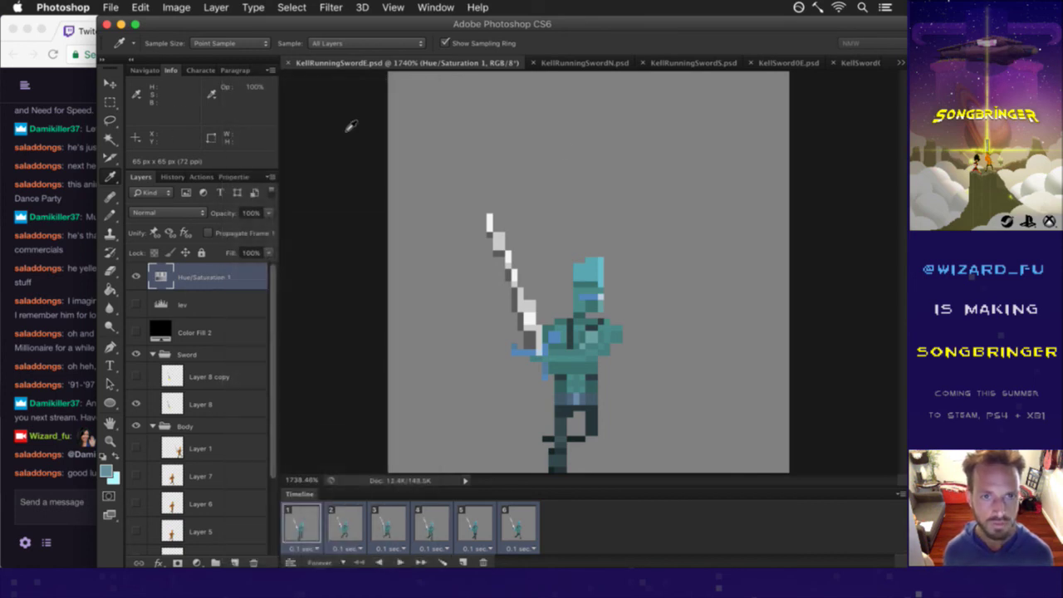
pyautogui.click(487, 292)
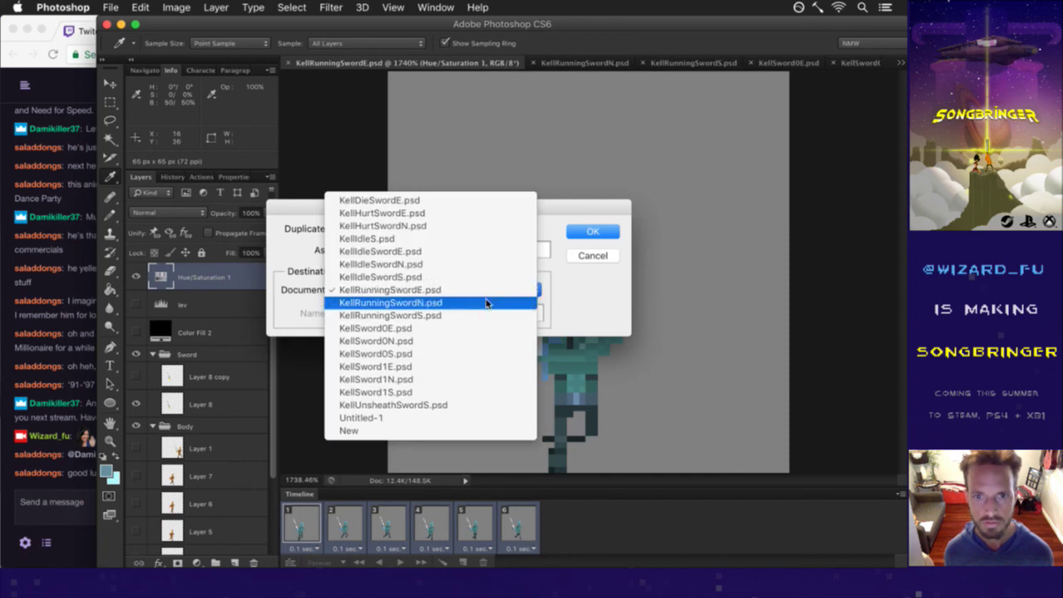
pyautogui.click(488, 318)
pyautogui.click(580, 232)
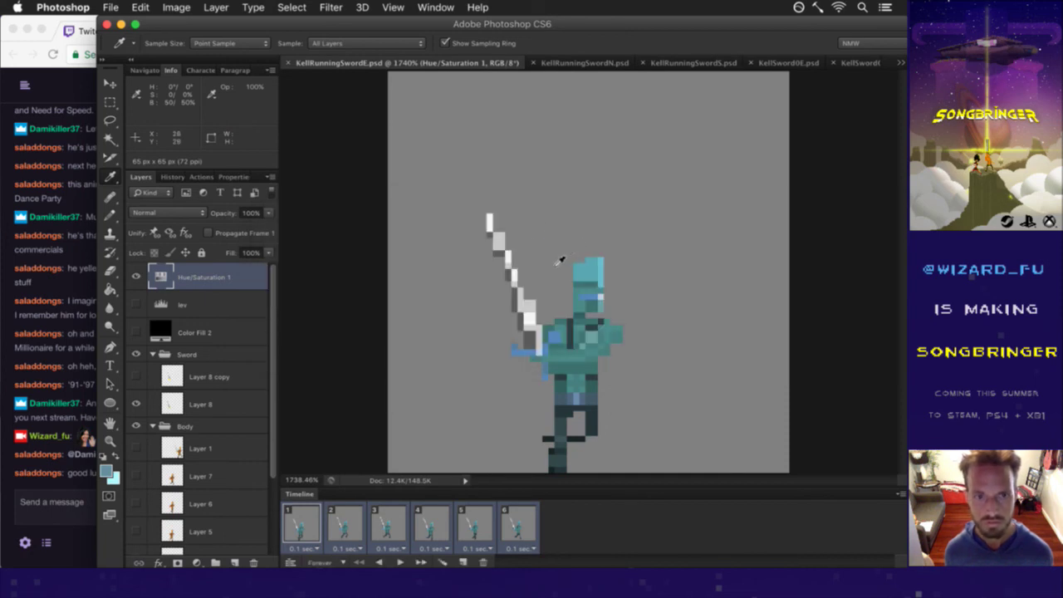
# In KellRunningSwordN.psd, hide the lev layer and show Hue/Saturation 1 across all six frames.
pyautogui.click(600, 63)
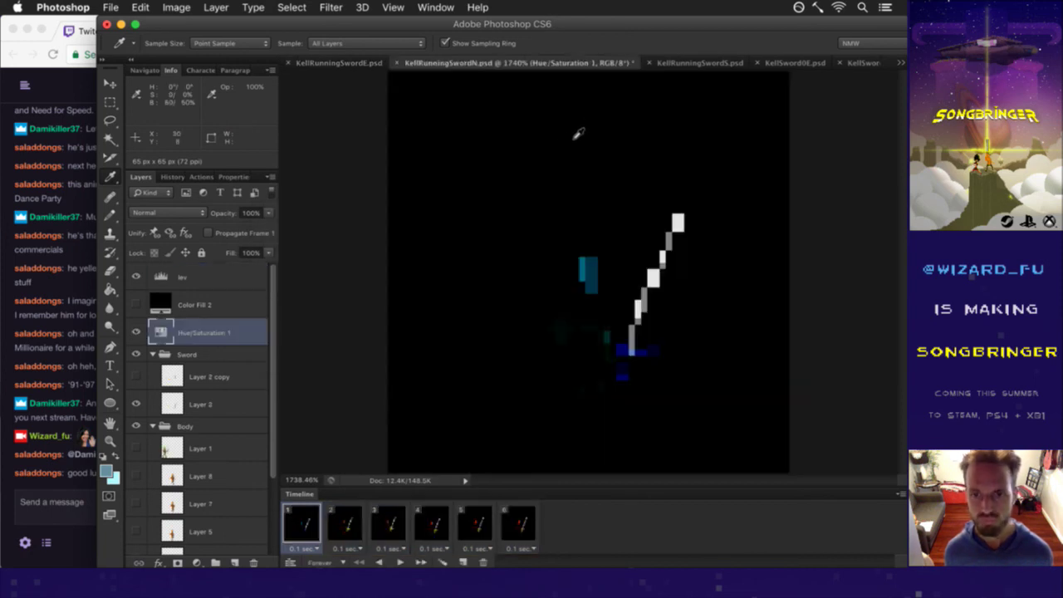
pyautogui.keyDown('shift'); pyautogui.click(510, 523); pyautogui.keyUp('shift')
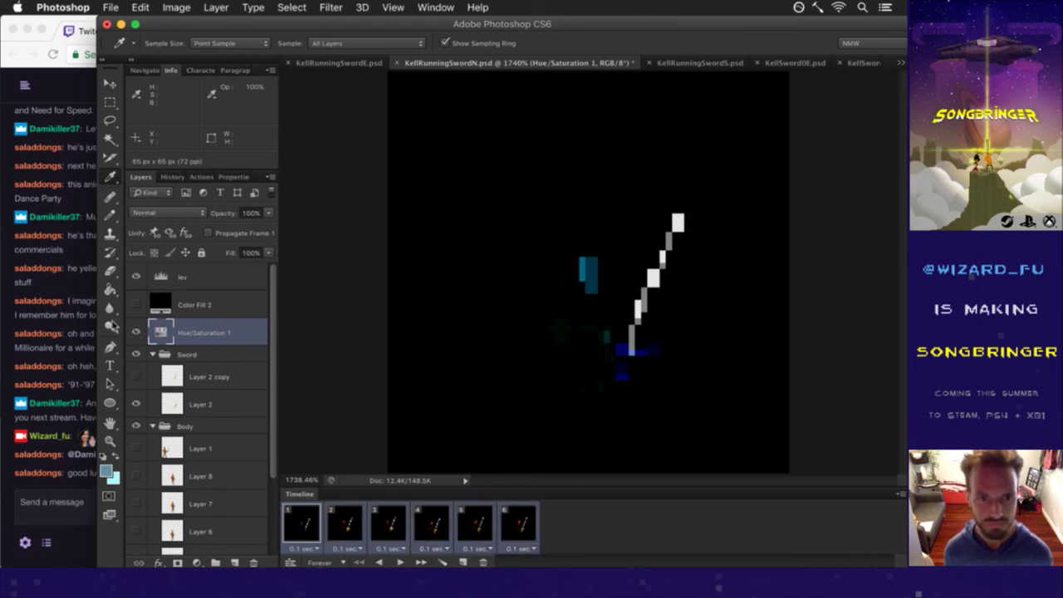
pyautogui.click(136, 277)
pyautogui.click(136, 332)
pyautogui.click(137, 332)
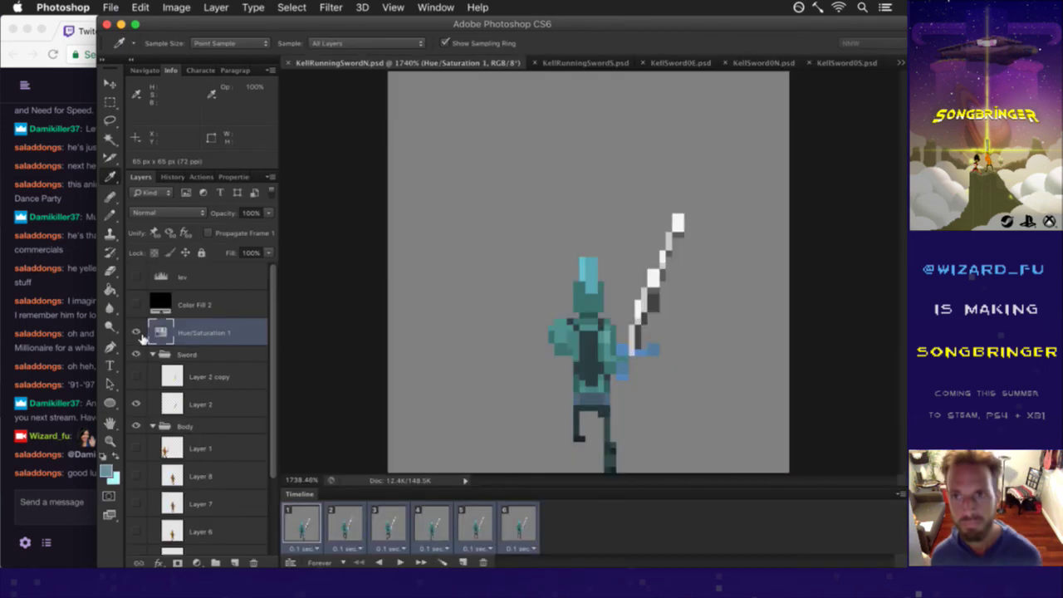
# Run Songbringer from iTerm2, start the encounter with Kell to check the running sprites, quit the game, and return to Photoshop.
pyautogui.press('super+Tab')
pyautogui.press('super+Tab')
pyautogui.press('super+Tab')
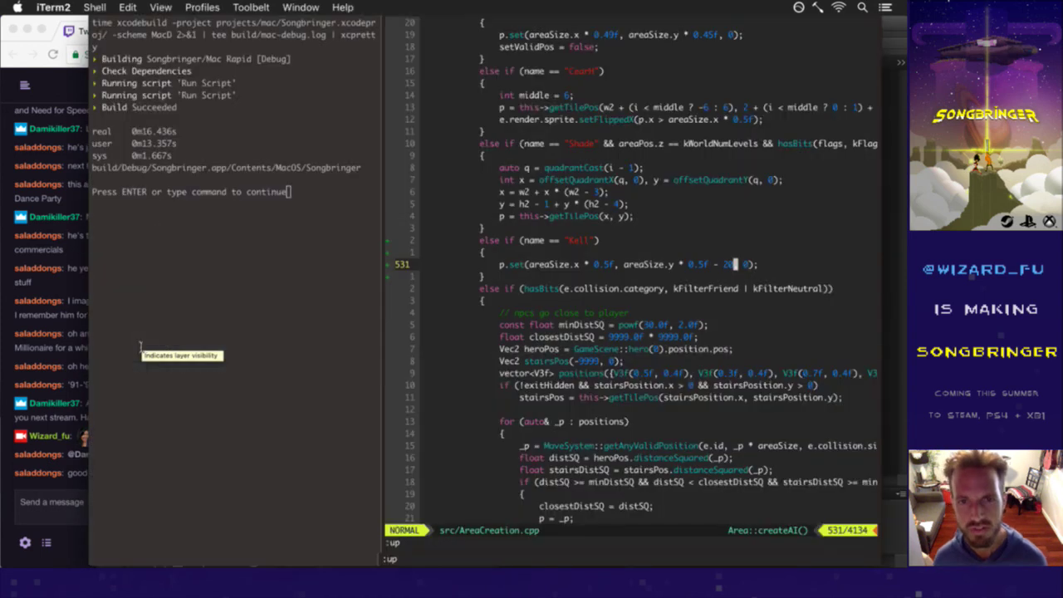
pyautogui.press('Return')
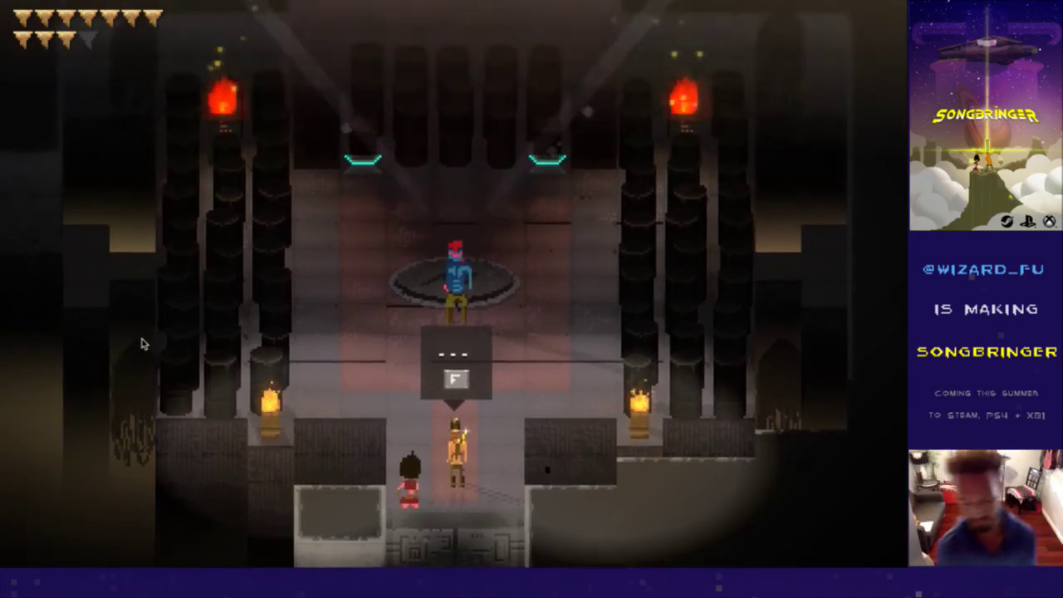
pyautogui.press('f')
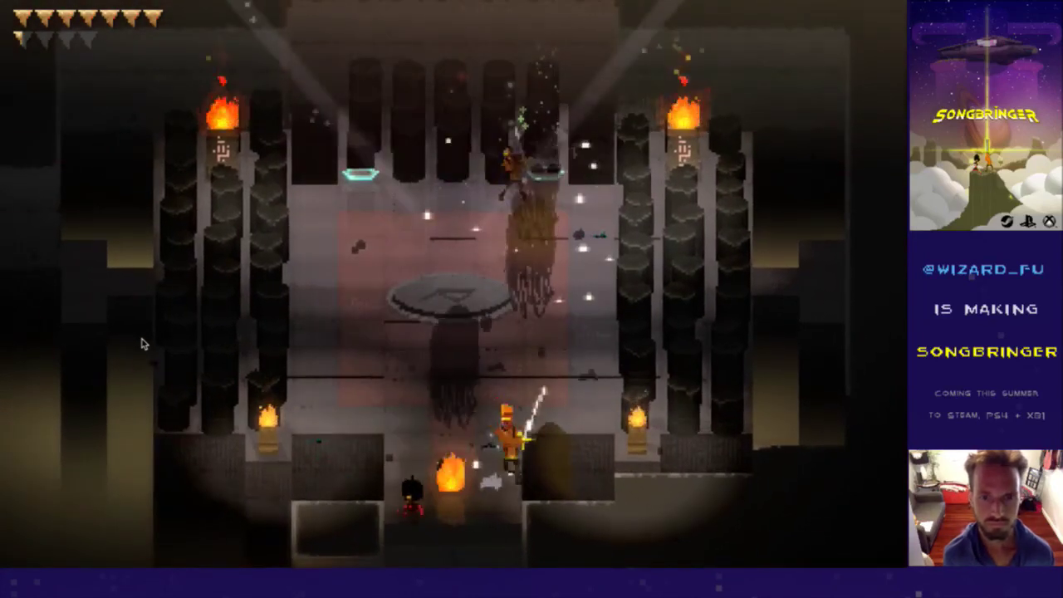
pyautogui.press('super+q')
pyautogui.press('super+Tab')
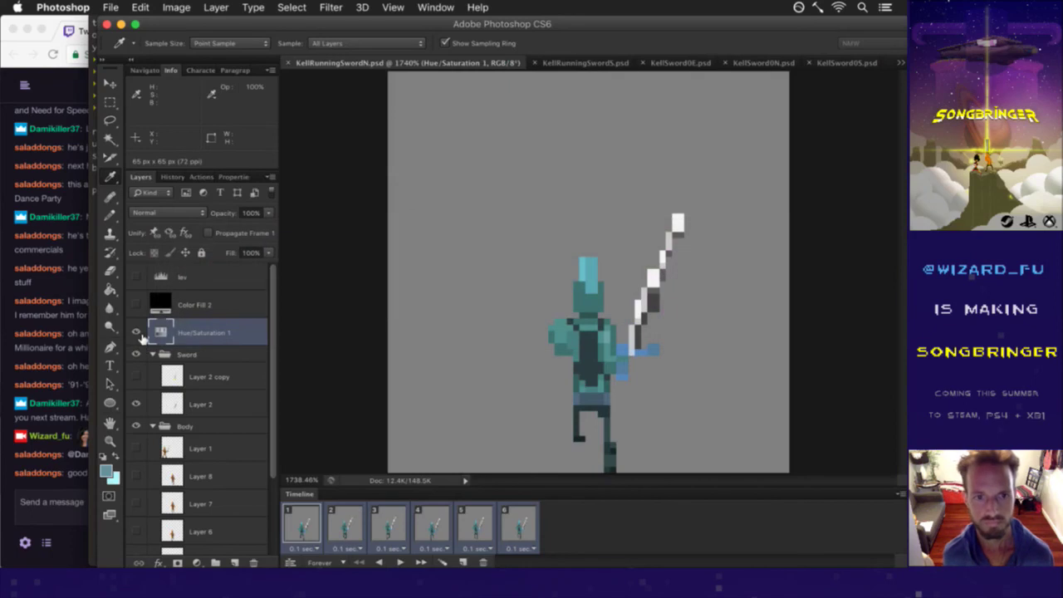
# Rename the Hue/Saturation 1 layer to askfj and save KellRunningSwordN.psd.
pyautogui.doubleClick(208, 334)
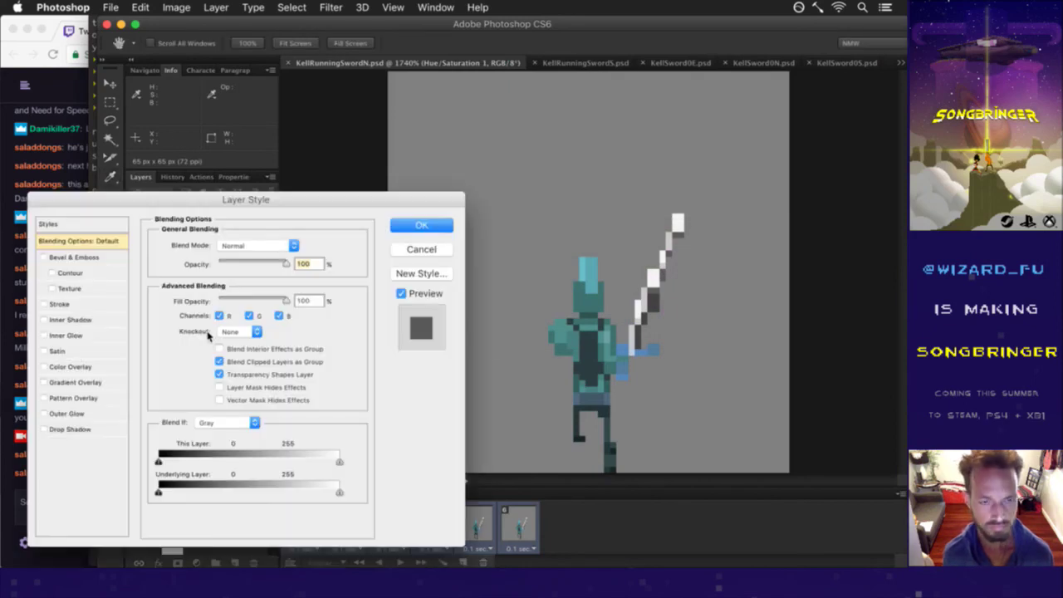
pyautogui.click(421, 248)
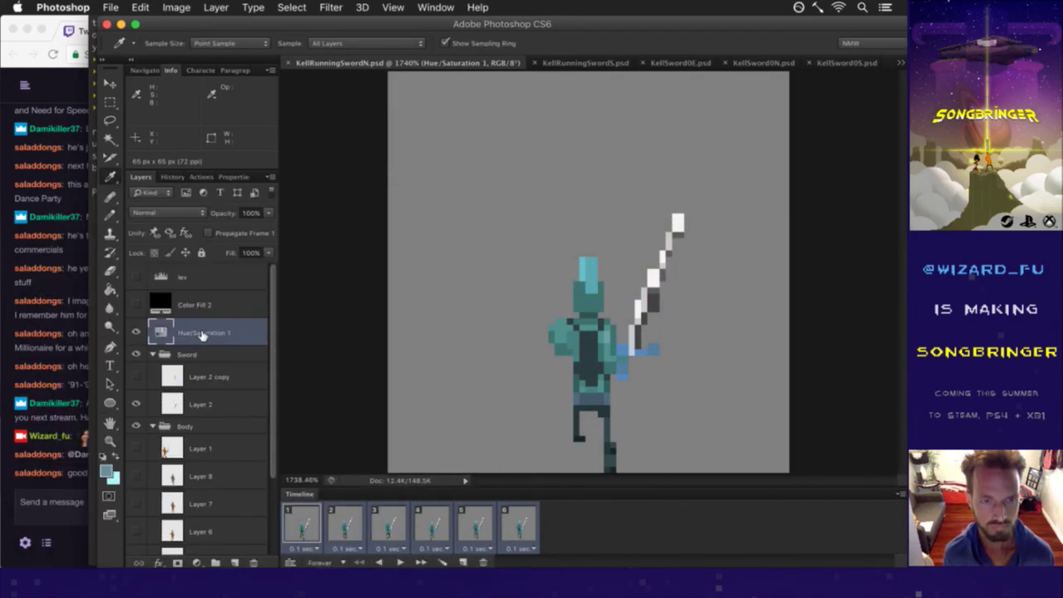
pyautogui.doubleClick(202, 332)
pyautogui.write('askfj')
pyautogui.press('Return')
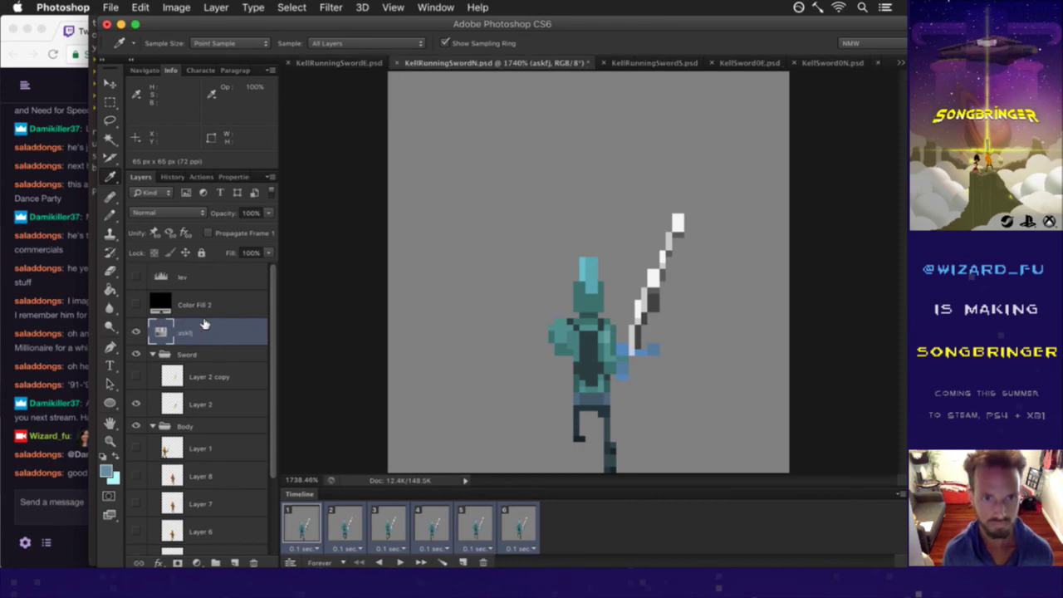
pyautogui.press('super+s')
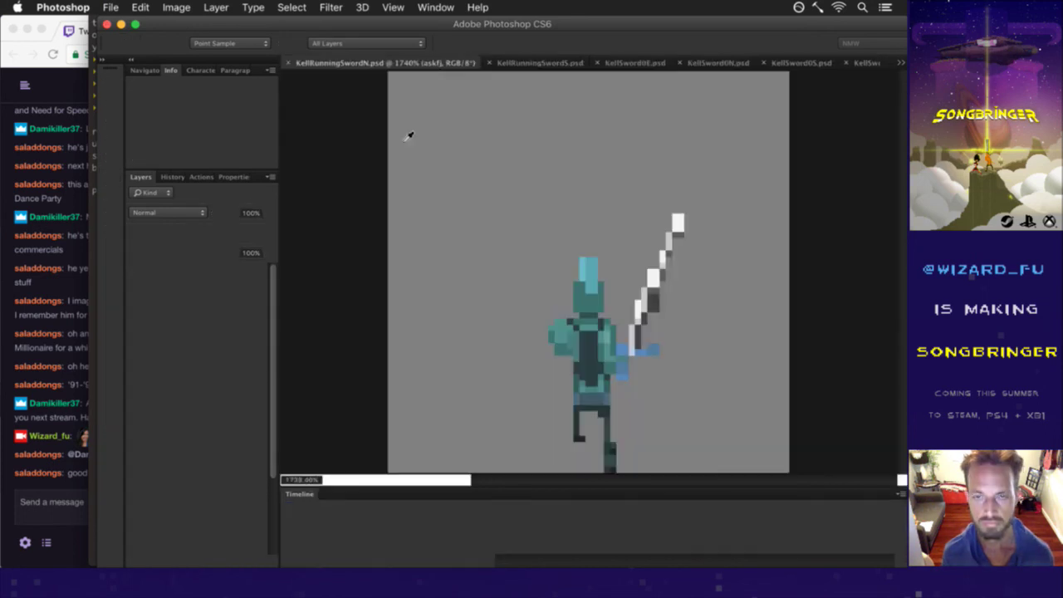
# Switch to Finder and open the Shadow folder inside sheets in a new window.
pyautogui.press('super+Tab')
pyautogui.press('super+Tab')
pyautogui.press('super+Tab')
pyautogui.press('super+Tab')
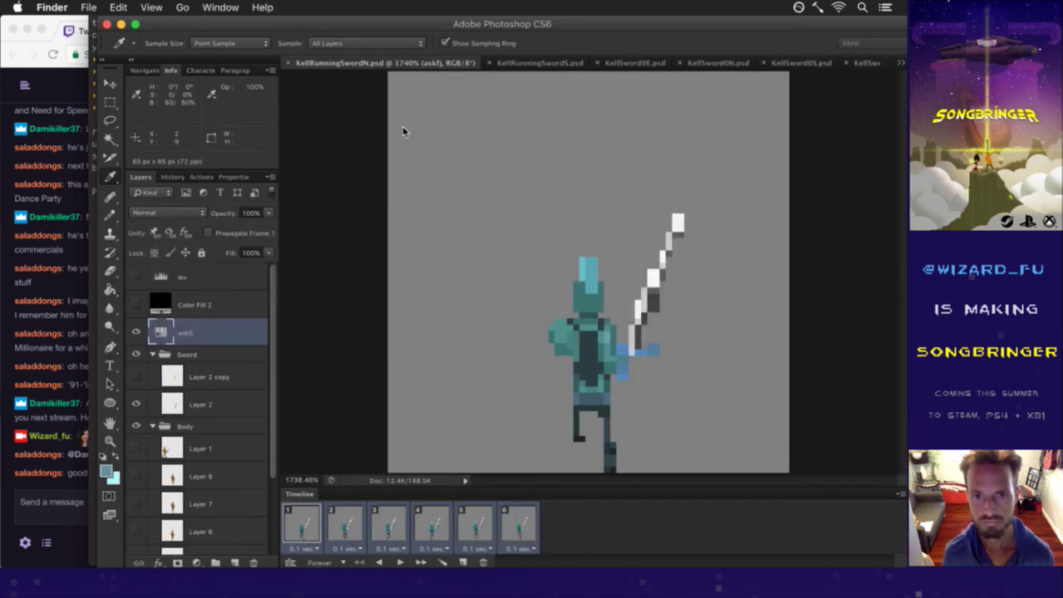
pyautogui.press('super+n')
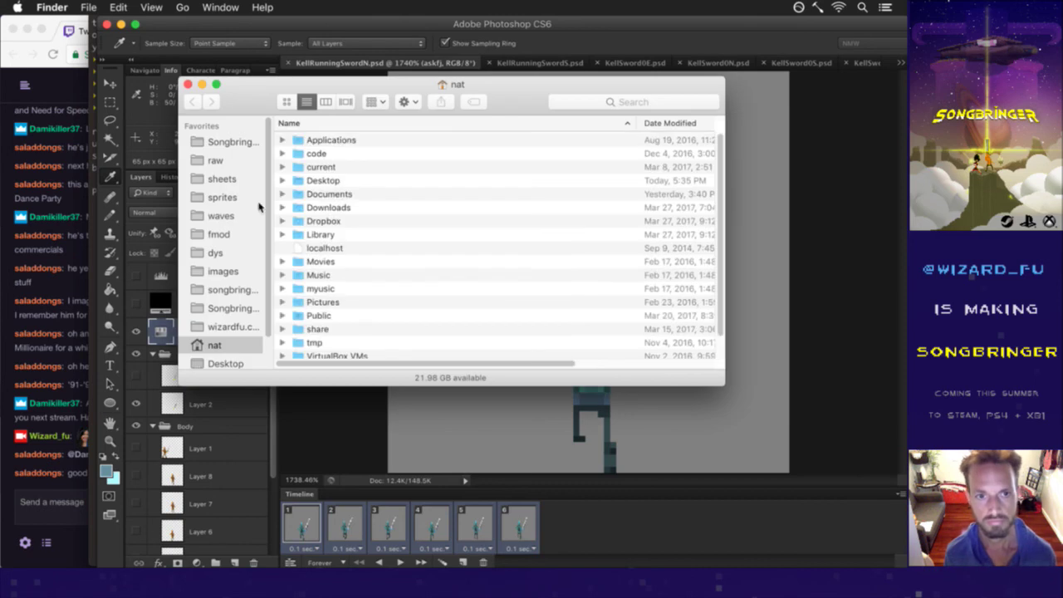
pyautogui.click(223, 179)
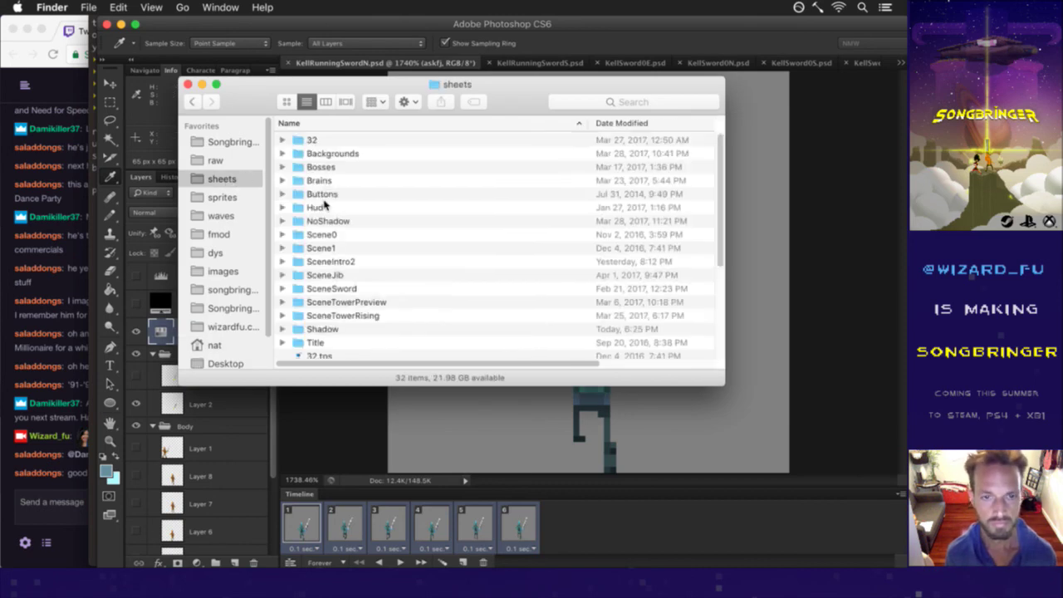
pyautogui.doubleClick(328, 329)
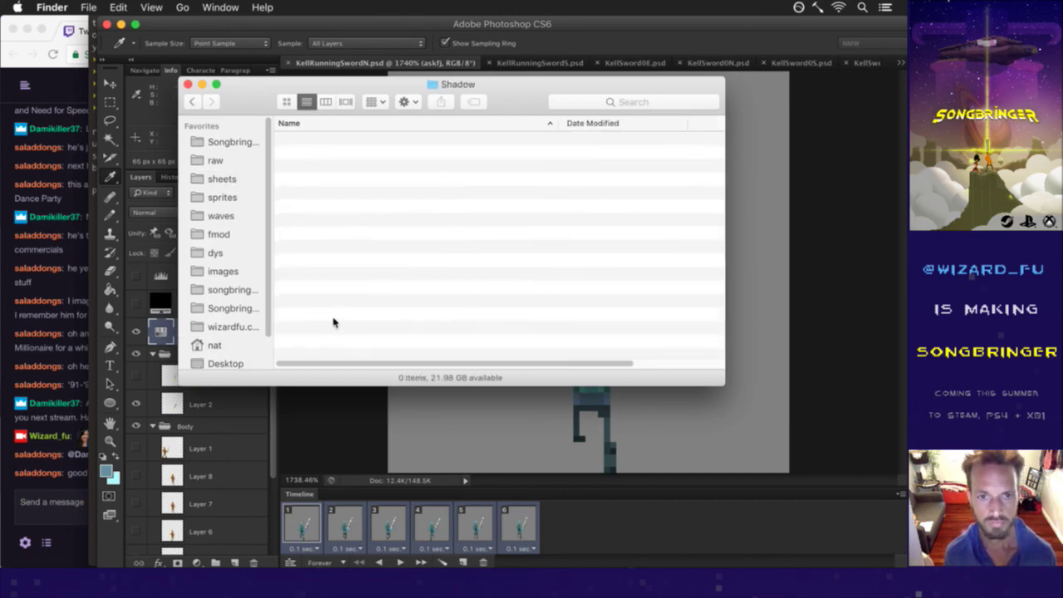
# Find the exported Kell sprites in the Shadow folder and select KellRunningSwordE0.png.
pyautogui.click(335, 257)
pyautogui.press('k')
pyautogui.press('e')
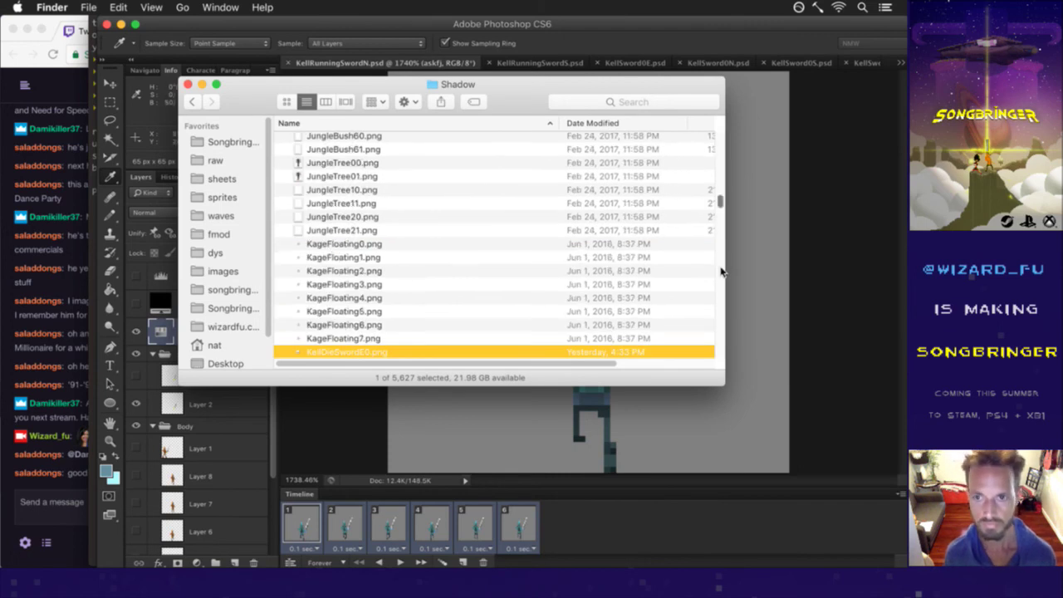
pyautogui.scroll(-5, 722, 274)
pyautogui.scroll(-5, 722, 292)
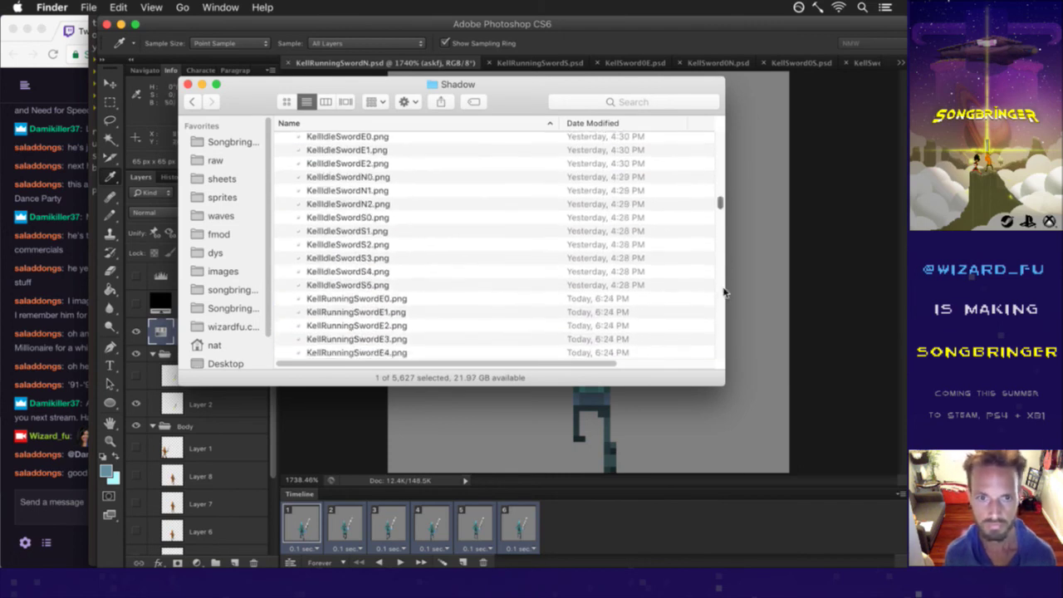
pyautogui.click(516, 298)
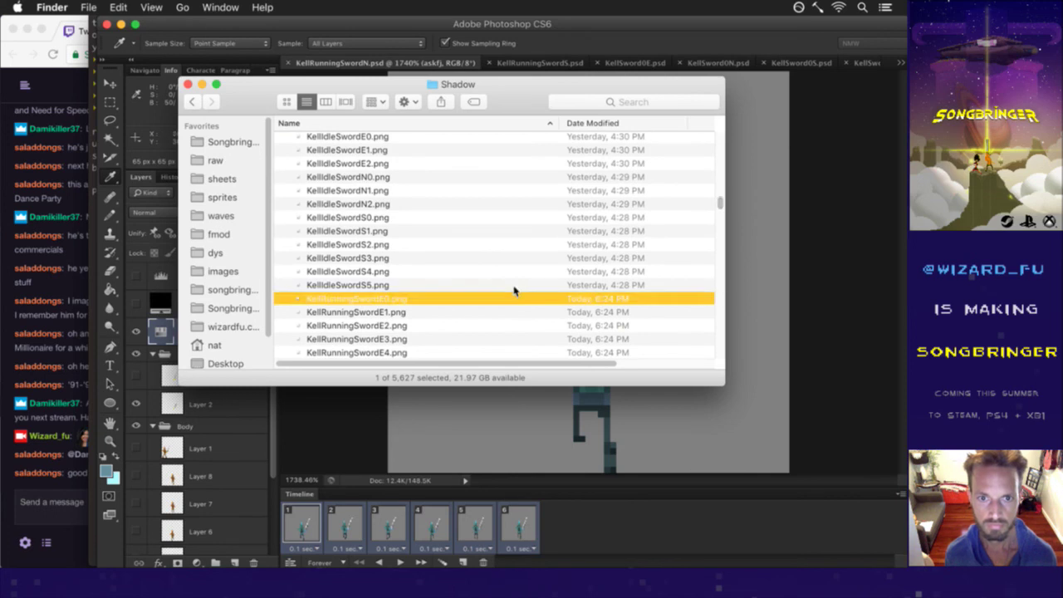
# Go through the running sprites to KellRunningSwordN2.png and preview the image to check its colours.
pyautogui.press('Down')
pyautogui.press('Down')
pyautogui.press('Down')
pyautogui.press('Down')
pyautogui.press('Down')
pyautogui.press('Down')
pyautogui.press('Down')
pyautogui.press('Down')
pyautogui.press('Down')
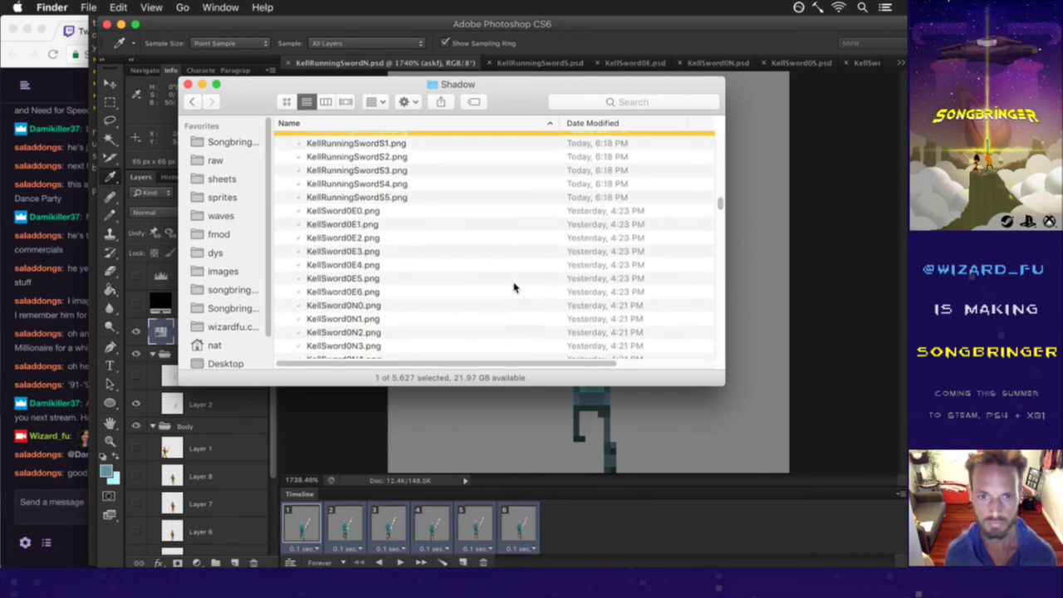
pyautogui.press('Up')
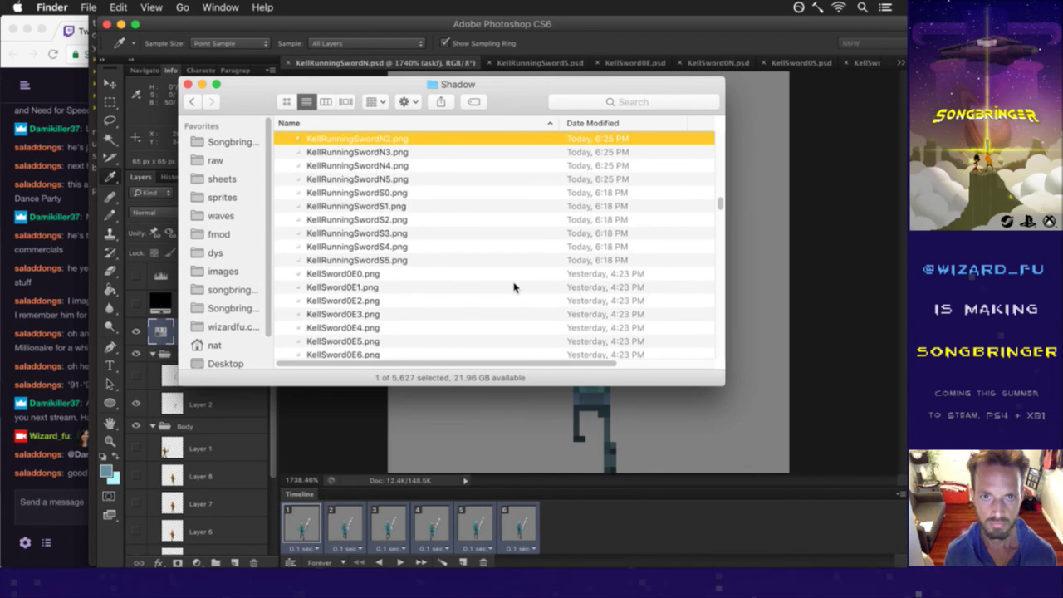
pyautogui.press('space')
pyautogui.press('space')
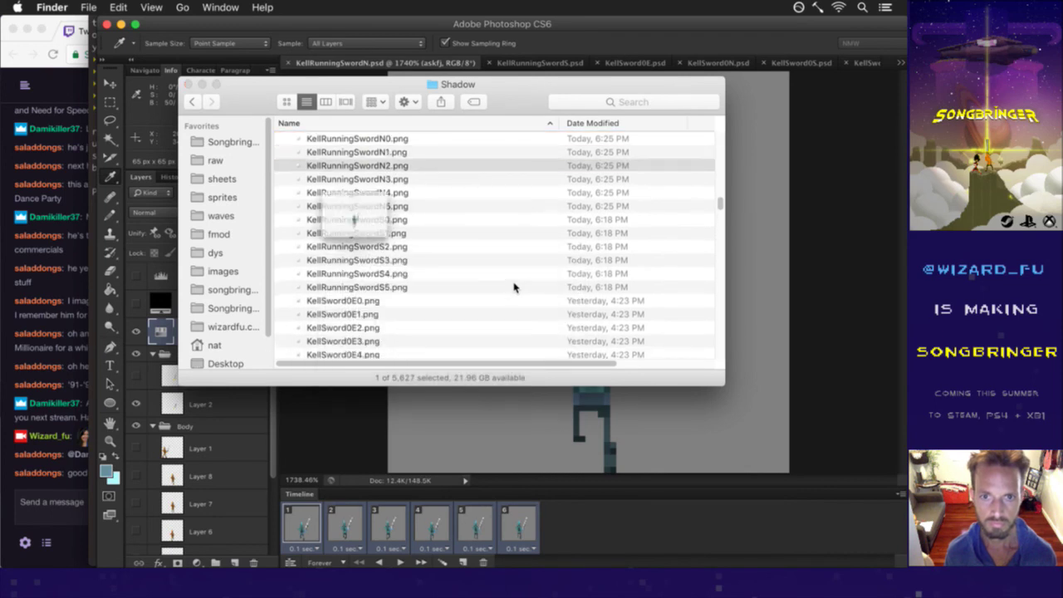